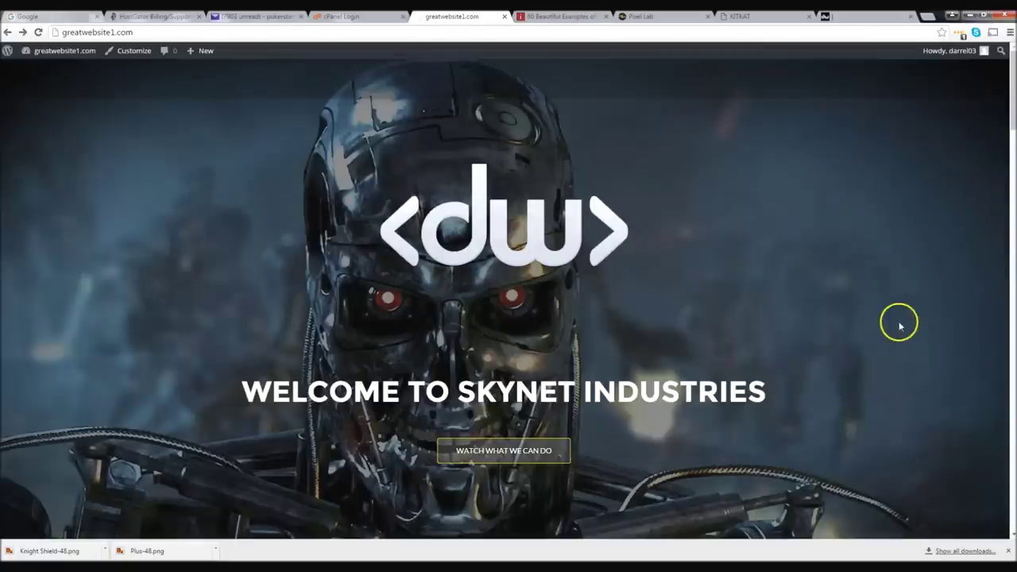
Close the Chrome downloads bar and scroll down past the Skynet Industries hero banner.
{"action": "left_click", "coordinate": [1009, 551]}
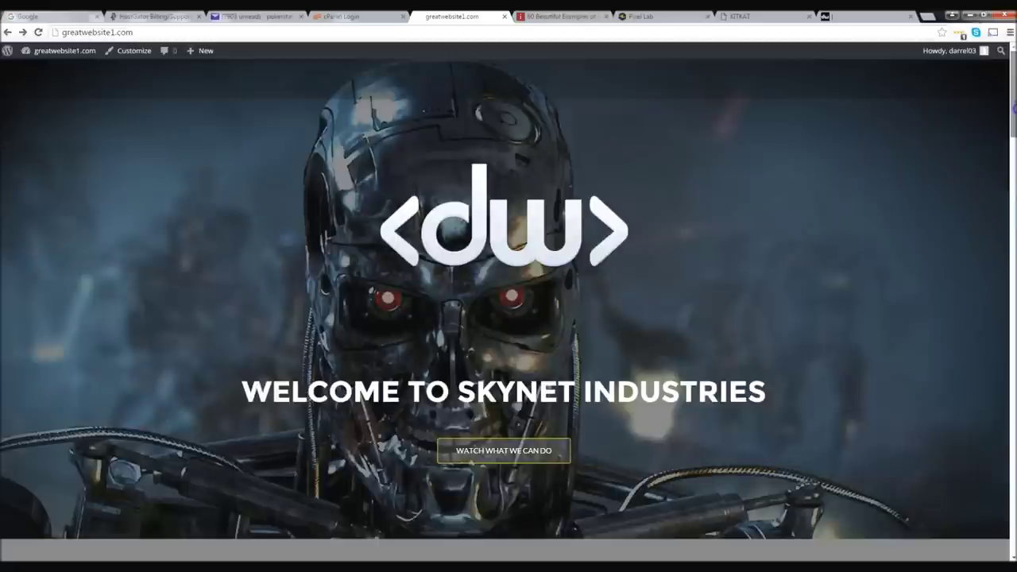
{"action": "mouse_move", "coordinate": [1014, 114]}
{"action": "left_mouse_down"}
{"action": "mouse_move", "coordinate": [1014, 155]}
{"action": "mouse_move", "coordinate": [1015, 102]}
{"action": "left_mouse_up"}
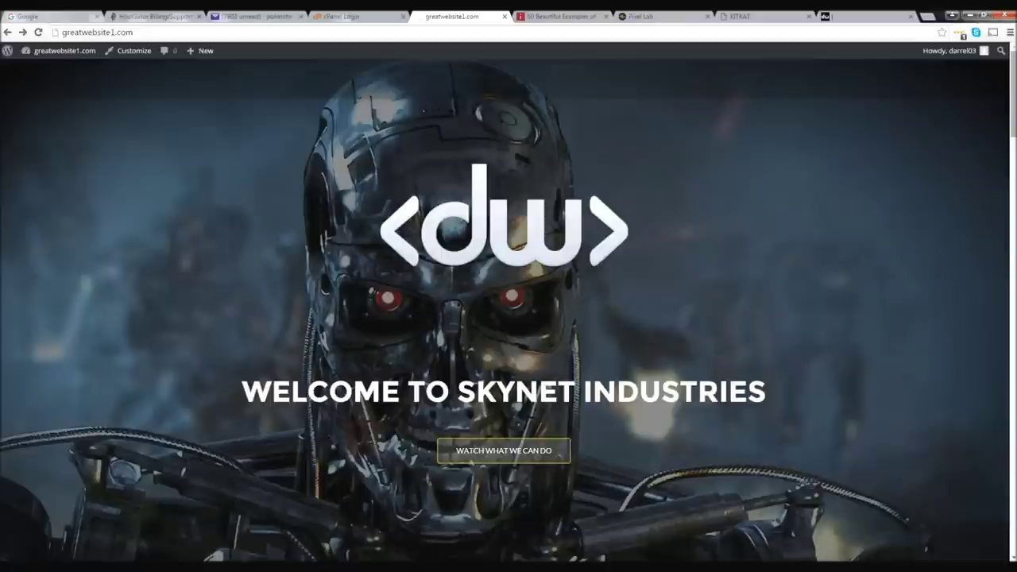
{"action": "left_click_drag", "start_coordinate": [1009, 87], "coordinate": [1012, 110]}
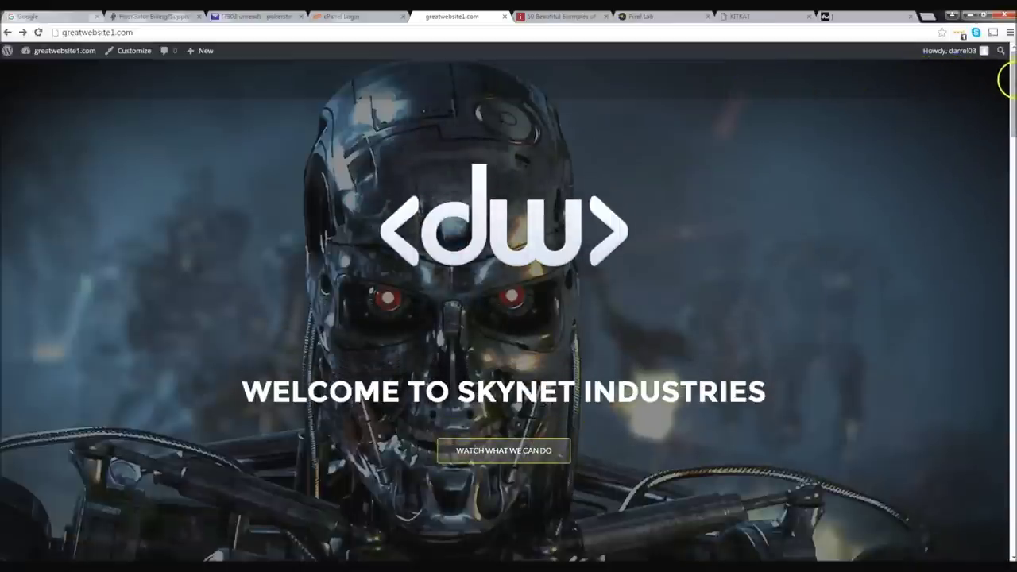
{"action": "left_click_drag", "start_coordinate": [1011, 79], "coordinate": [1012, 180]}
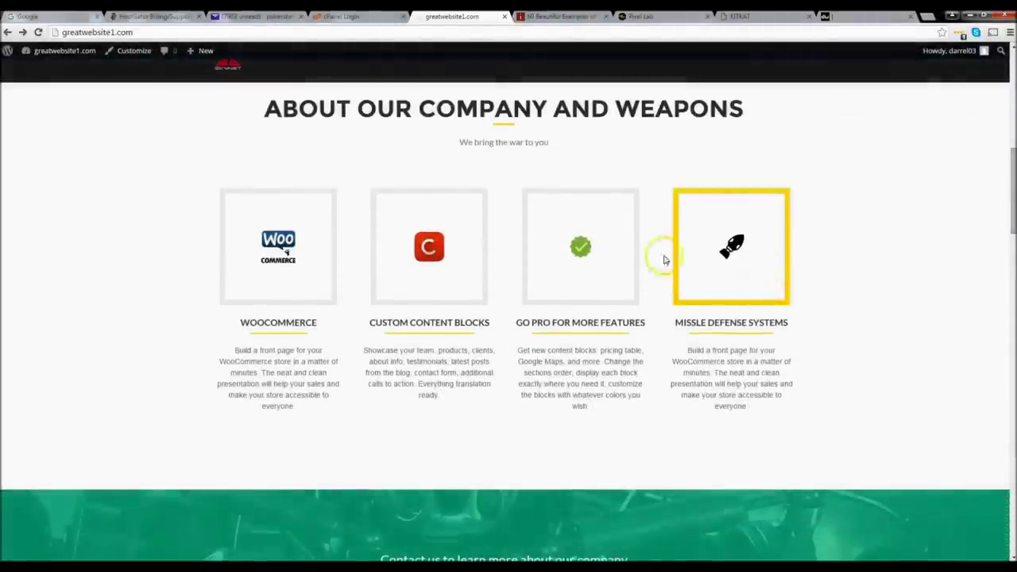
Highlight the About Our Company and Weapons heading and the green band's Contact us line.
{"action": "left_click_drag", "start_coordinate": [299, 108], "coordinate": [456, 109]}
{"action": "left_click_drag", "start_coordinate": [1013, 204], "coordinate": [1013, 243]}
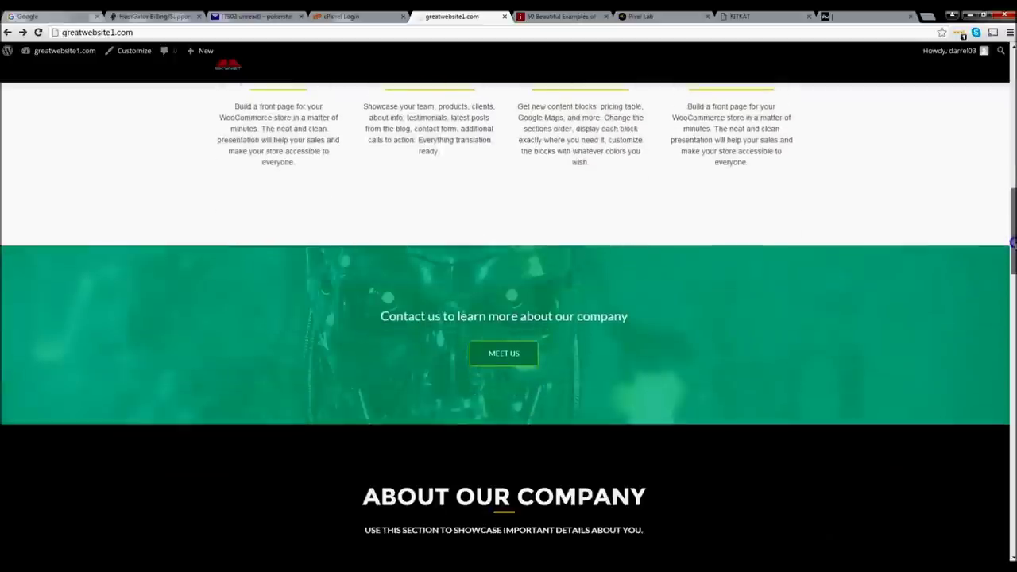
{"action": "left_click_drag", "start_coordinate": [627, 319], "coordinate": [382, 316]}
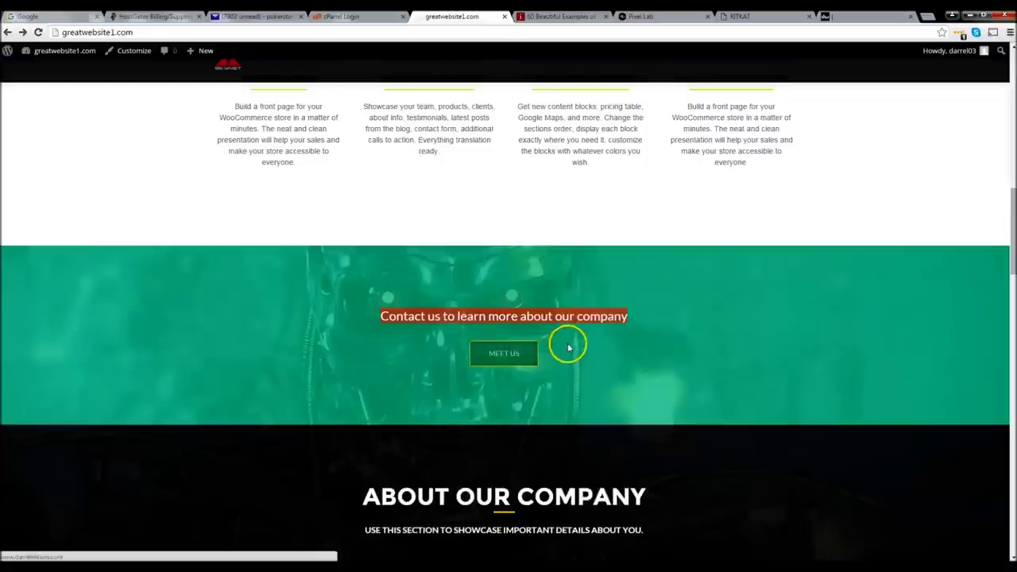
Highlight the About Our Company heading and lorem ipsum paragraphs, then scroll to Meet the Terminators.
{"action": "left_click_drag", "start_coordinate": [1013, 211], "coordinate": [1013, 259]}
{"action": "left_click_drag", "start_coordinate": [636, 182], "coordinate": [390, 182]}
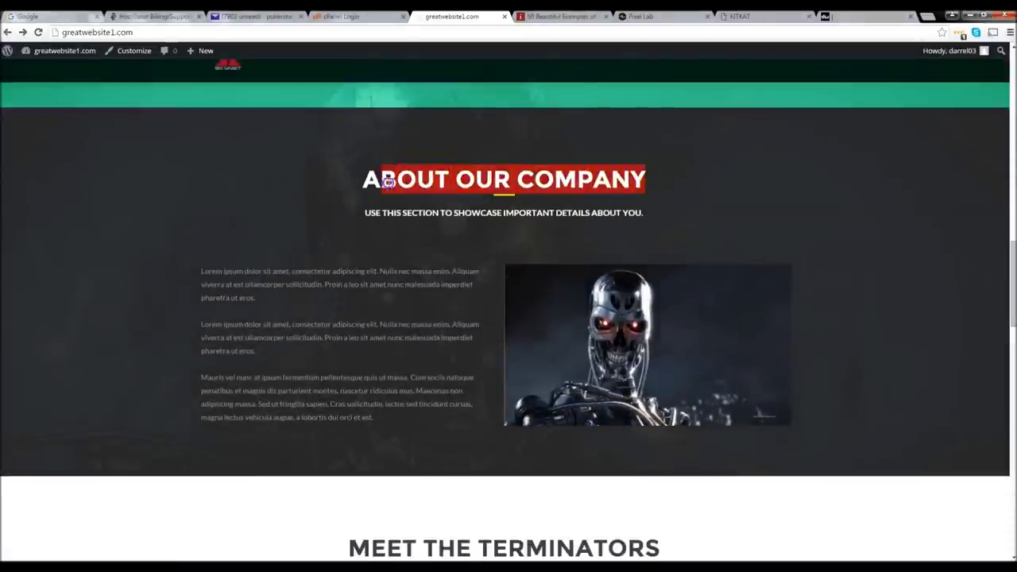
{"action": "left_click", "coordinate": [329, 314]}
{"action": "left_click_drag", "start_coordinate": [379, 421], "coordinate": [204, 268]}
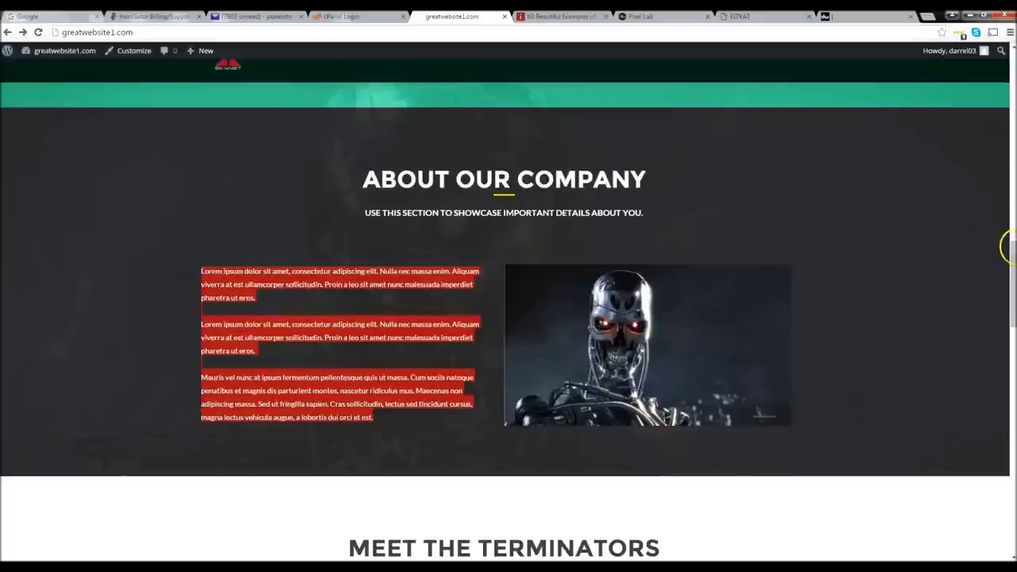
{"action": "left_click_drag", "start_coordinate": [1014, 253], "coordinate": [1014, 310]}
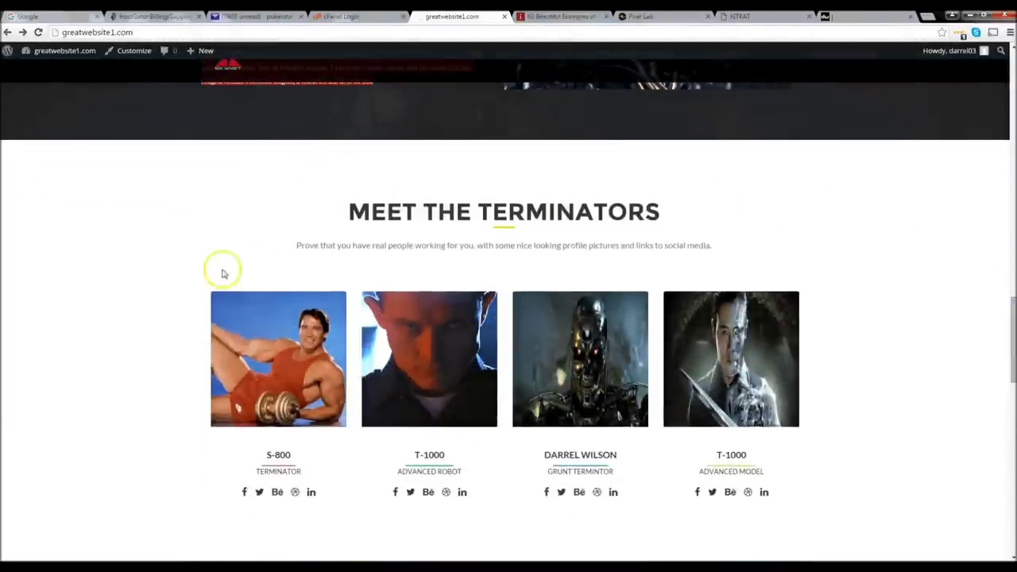
Show each team member's bio overlay, try the T-1000 Behance link, then scroll to Testimonials.
{"action": "scroll", "coordinate": [188, 427], "scroll_direction": "down", "scroll_amount": 1}
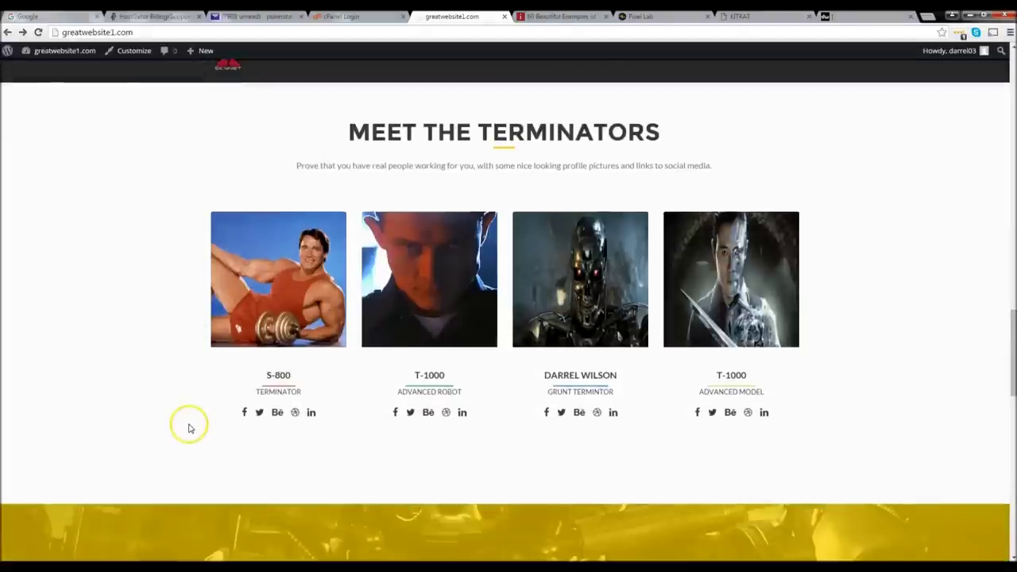
{"action": "mouse_move", "coordinate": [281, 291]}
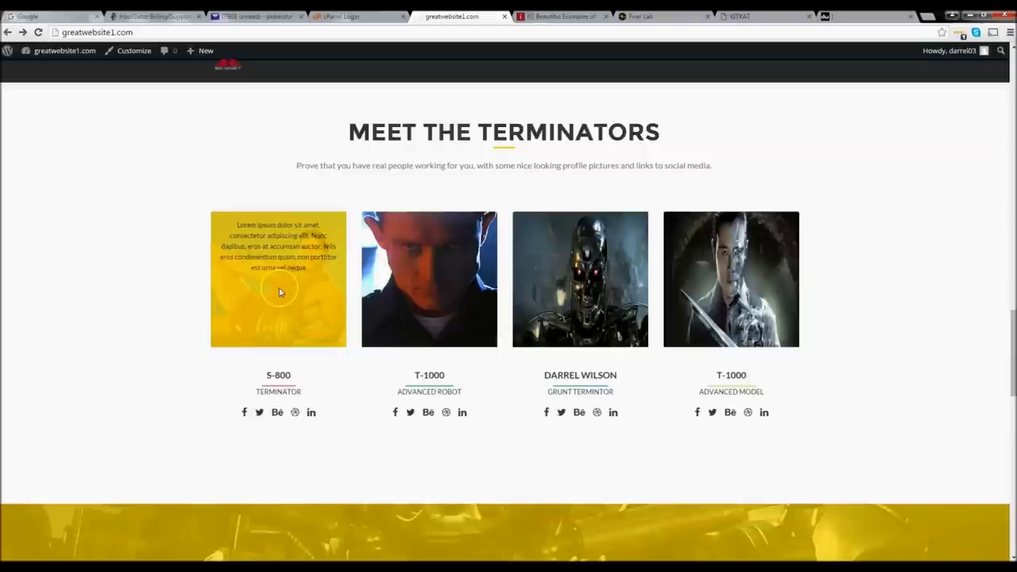
{"action": "mouse_move", "coordinate": [420, 312]}
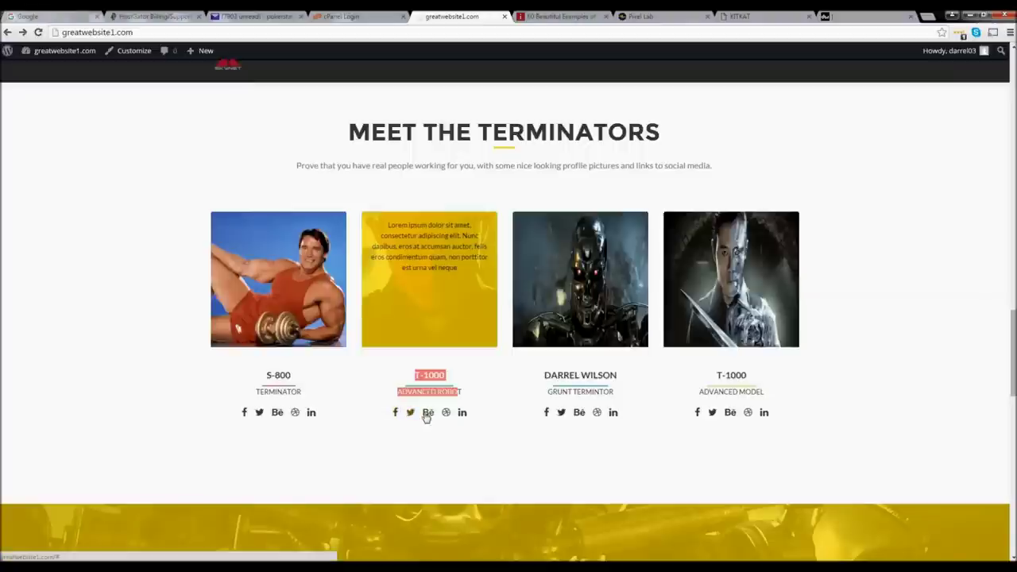
{"action": "left_click", "coordinate": [427, 413]}
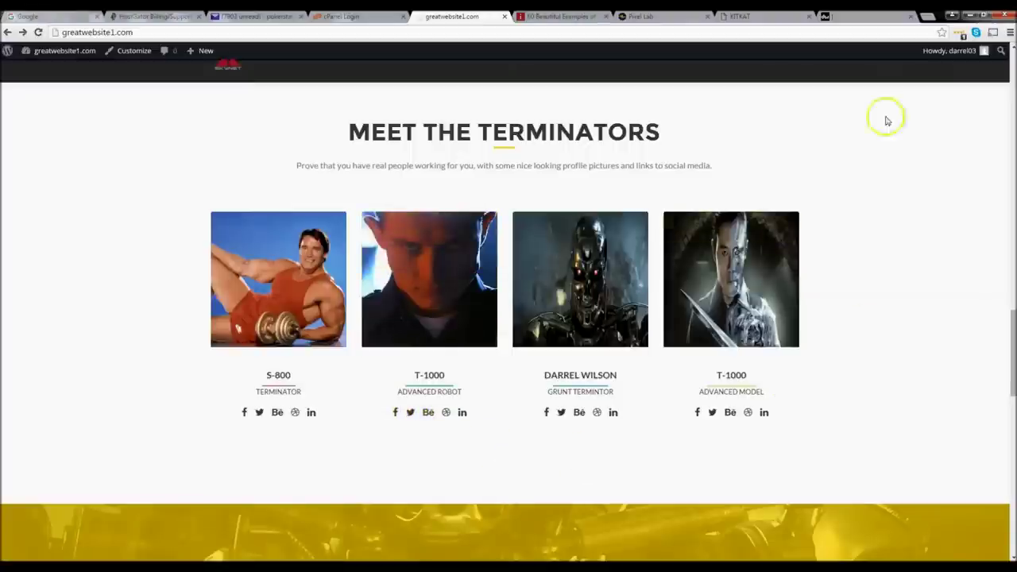
{"action": "mouse_move", "coordinate": [580, 288]}
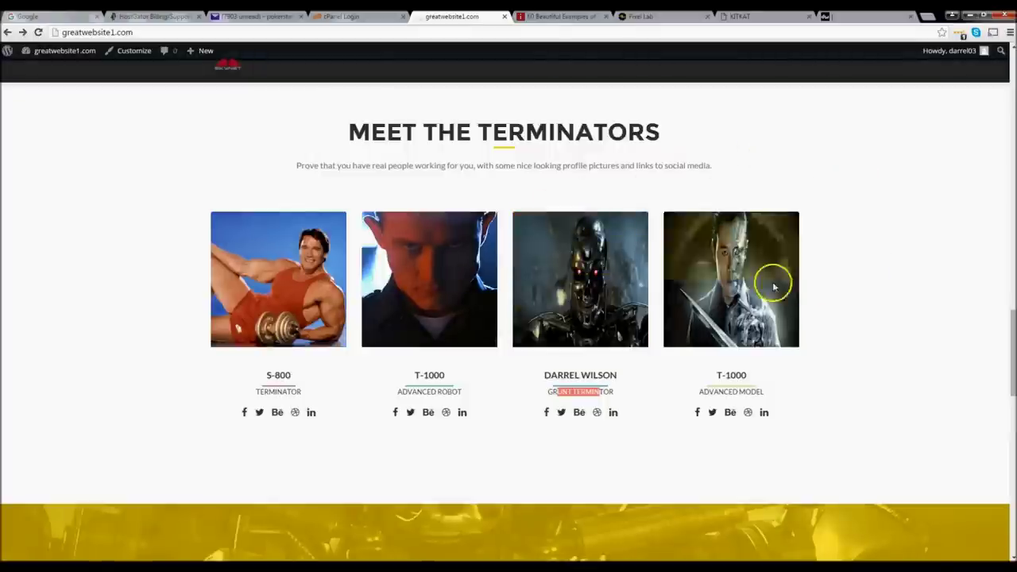
{"action": "mouse_move", "coordinate": [767, 287]}
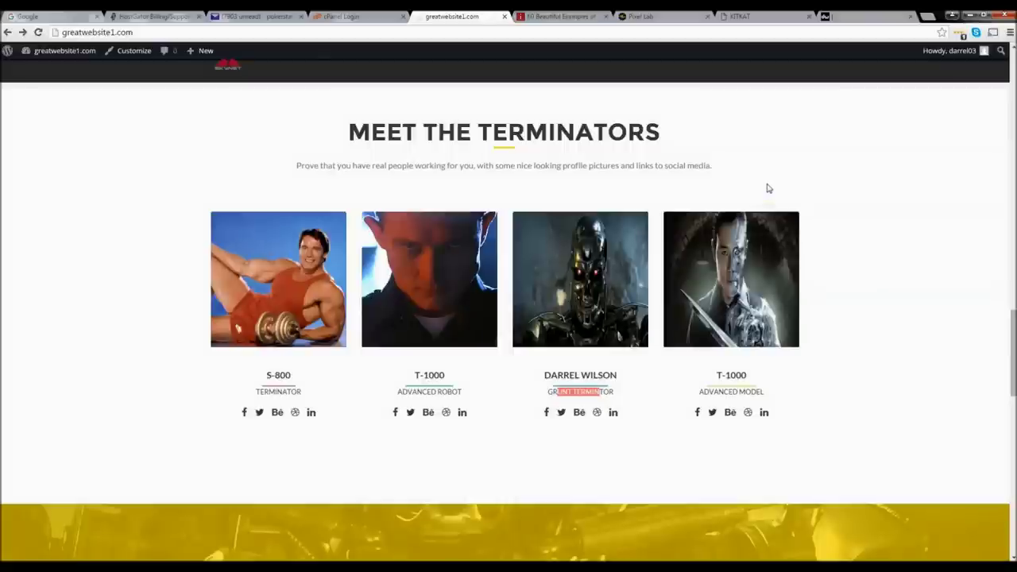
{"action": "left_click_drag", "start_coordinate": [1008, 341], "coordinate": [1014, 387]}
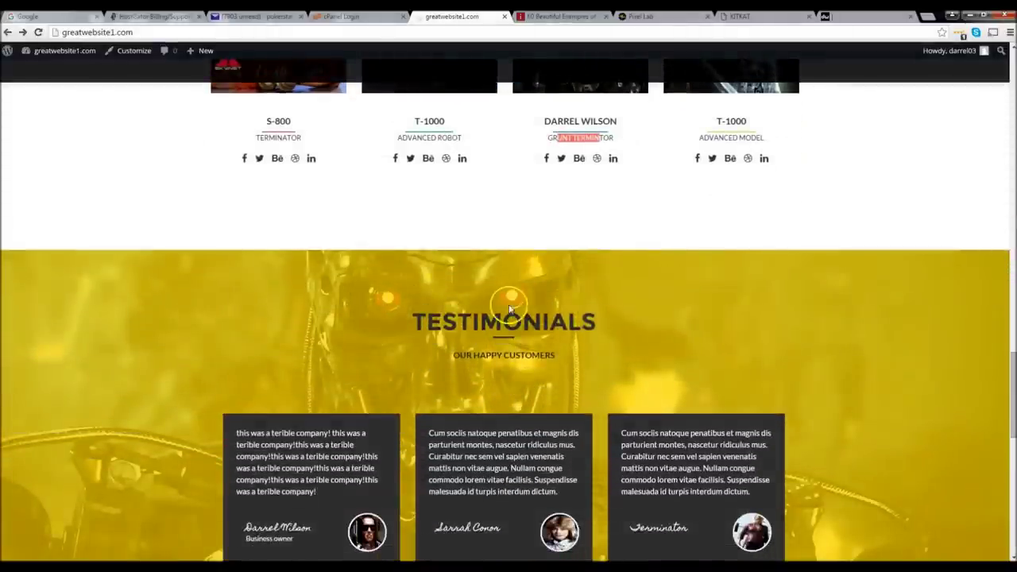
Highlight the first testimonial's text, opening words and signature.
{"action": "scroll", "coordinate": [509, 306], "scroll_direction": "down", "scroll_amount": 2}
{"action": "scroll", "coordinate": [400, 227], "scroll_direction": "up", "scroll_amount": 1}
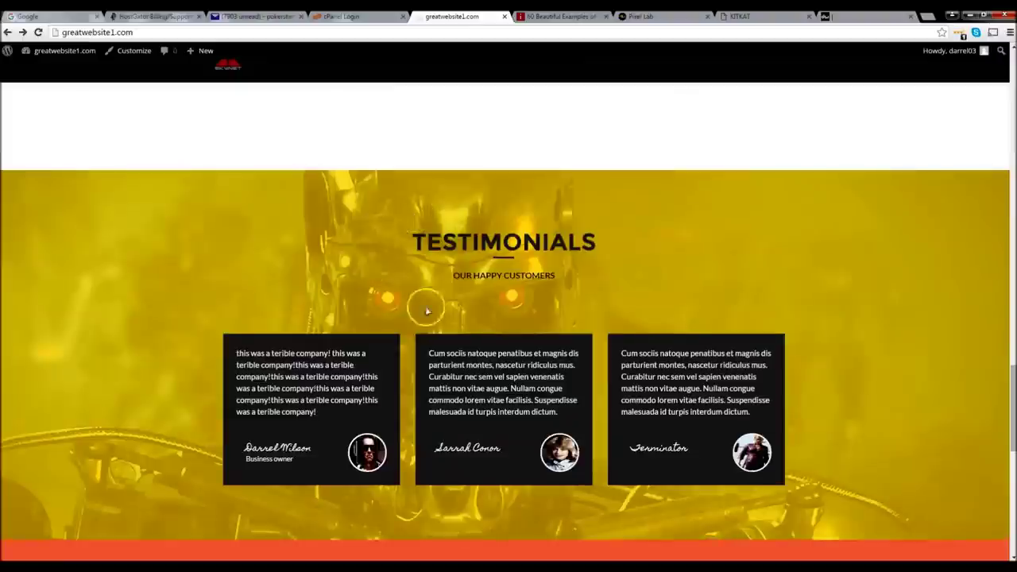
{"action": "scroll", "coordinate": [465, 363], "scroll_direction": "down", "scroll_amount": 1}
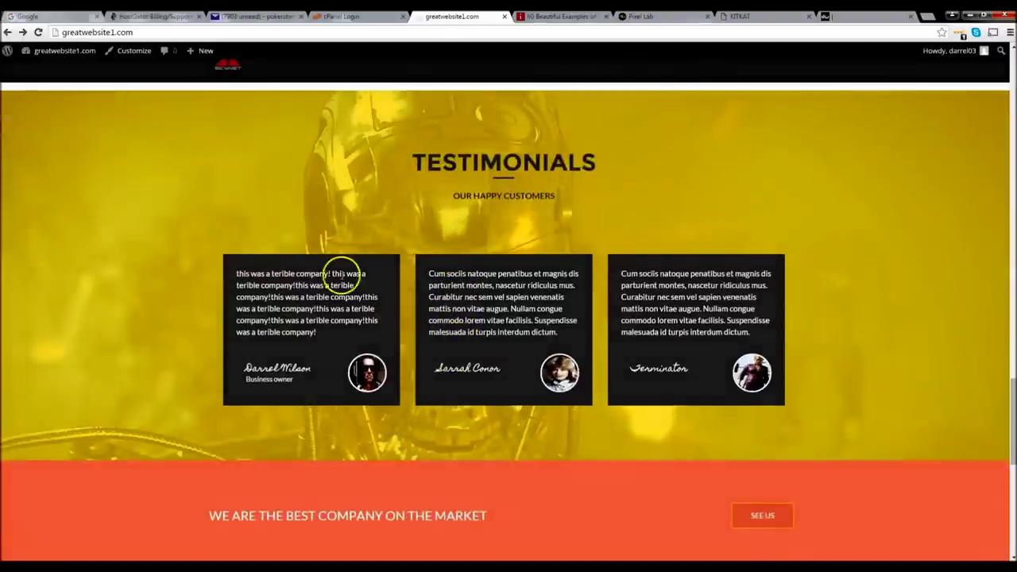
{"action": "left_click_drag", "start_coordinate": [321, 333], "coordinate": [292, 310]}
{"action": "left_click_drag", "start_coordinate": [237, 273], "coordinate": [318, 273]}
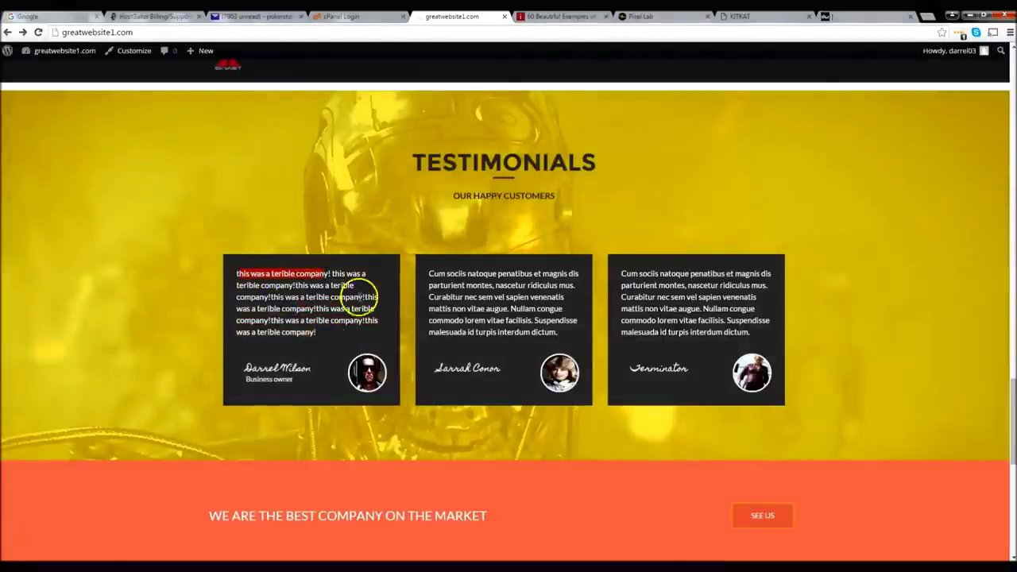
{"action": "left_click_drag", "start_coordinate": [324, 368], "coordinate": [290, 375]}
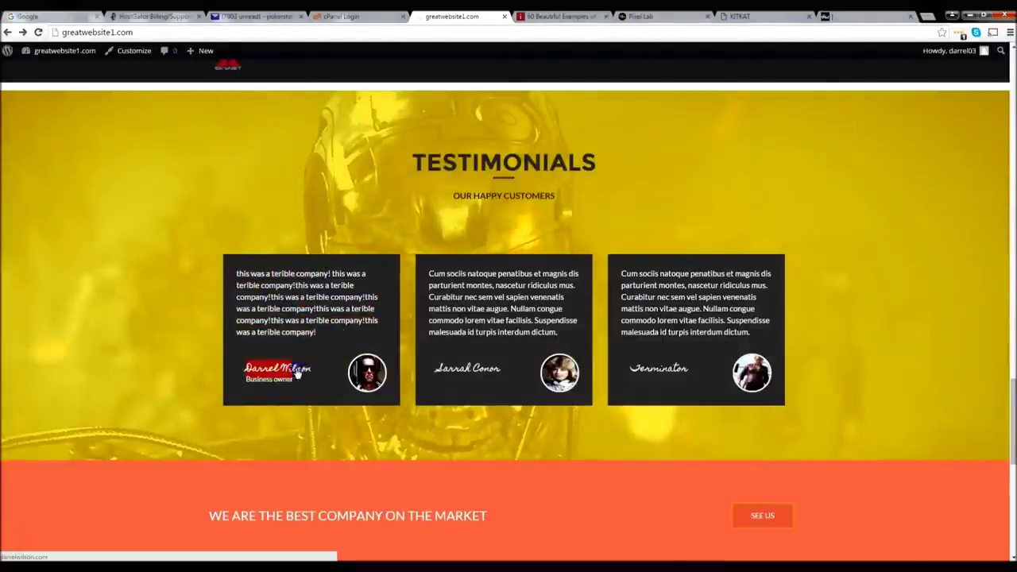
{"action": "left_click", "coordinate": [306, 385]}
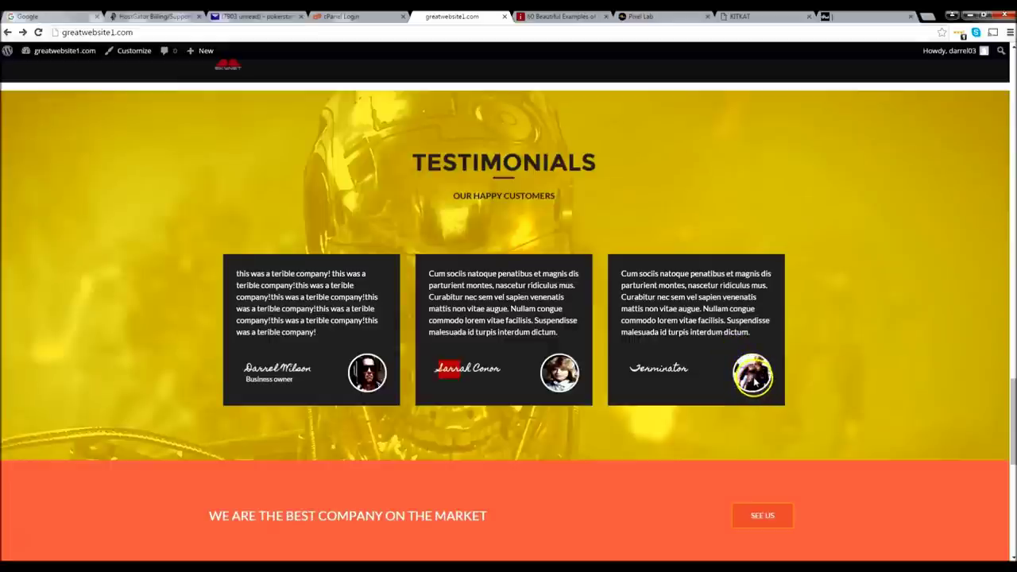
Highlight the banner slogan 'WE ARE THE BEST COMPANY ON THE MARKET' and scroll to accomplishments.
{"action": "scroll", "coordinate": [735, 369], "scroll_direction": "down", "scroll_amount": 1}
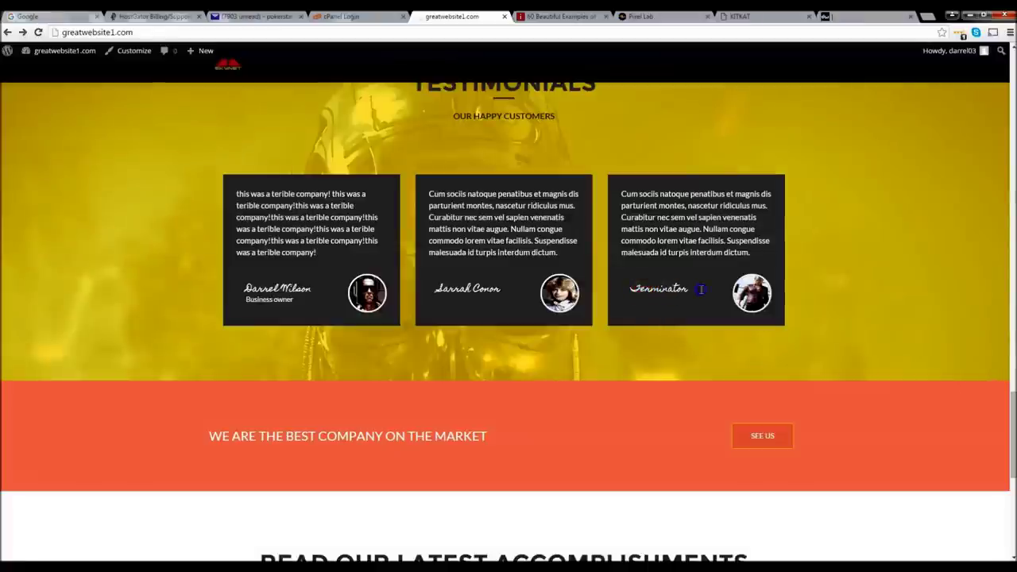
{"action": "scroll", "coordinate": [1003, 397], "scroll_direction": "down", "scroll_amount": 1}
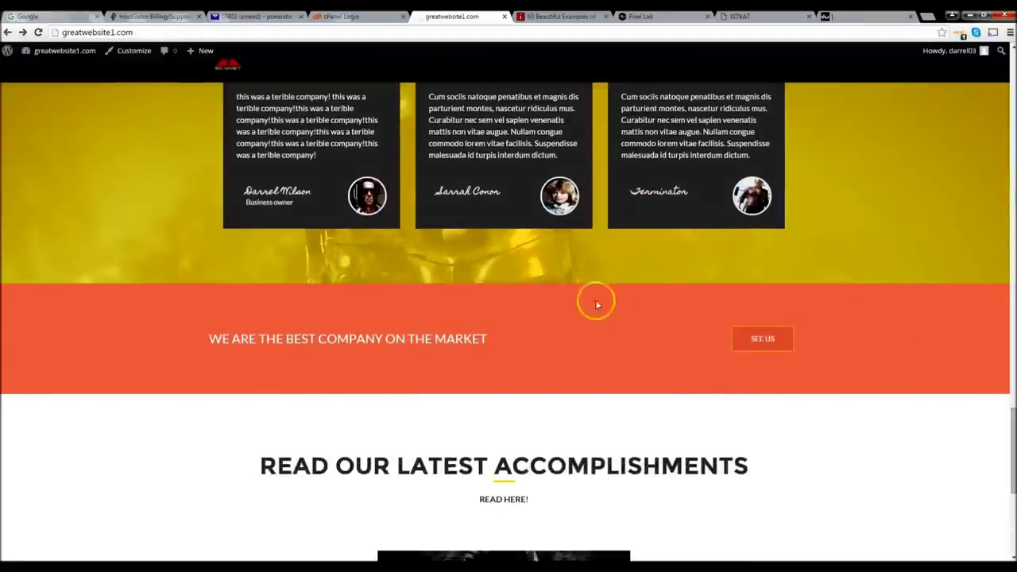
{"action": "left_click_drag", "start_coordinate": [191, 342], "coordinate": [509, 339]}
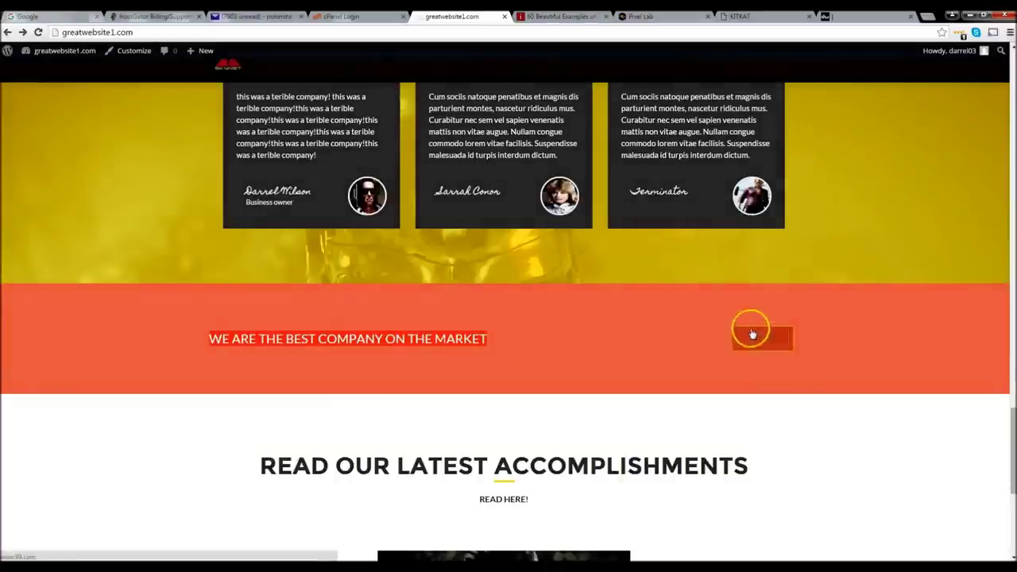
{"action": "left_click_drag", "start_coordinate": [1007, 425], "coordinate": [1014, 486]}
Highlight the accomplishments heading and READ HERE! subtitle, then reveal the post card's title.
{"action": "left_click_drag", "start_coordinate": [749, 191], "coordinate": [317, 191]}
{"action": "left_click_drag", "start_coordinate": [530, 239], "coordinate": [471, 231]}
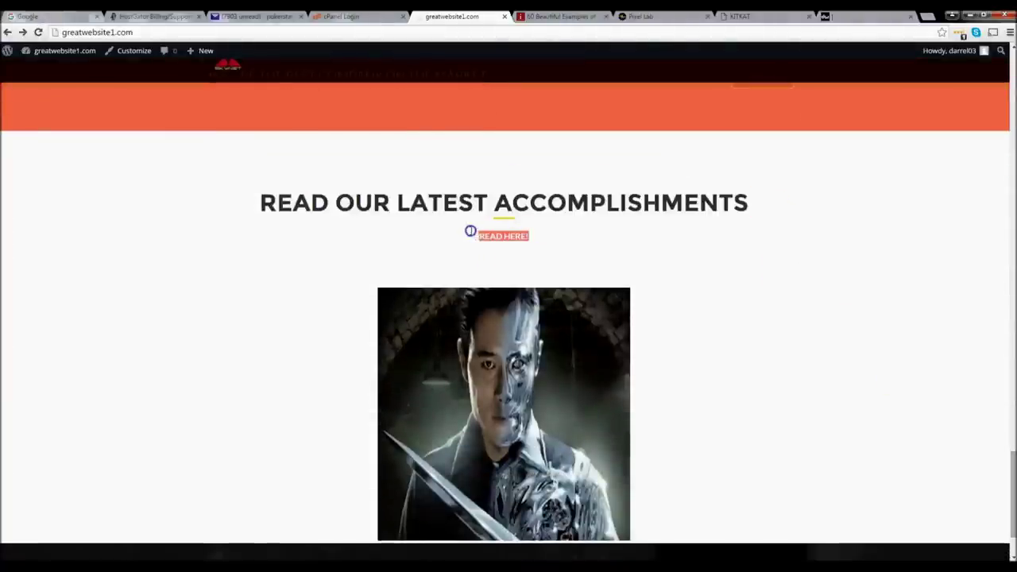
{"action": "scroll", "coordinate": [1008, 463], "scroll_direction": "down", "scroll_amount": 1}
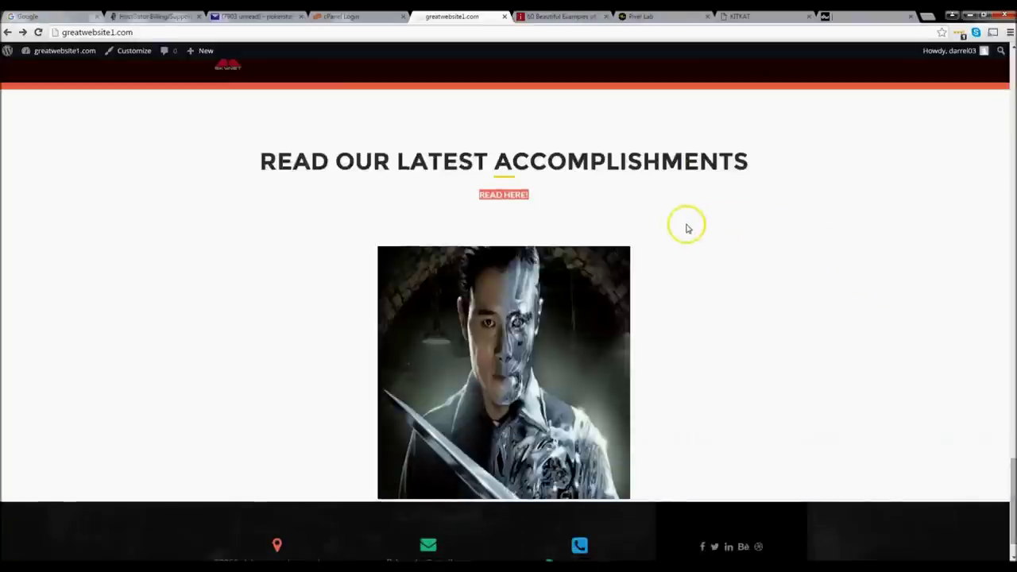
{"action": "mouse_move", "coordinate": [513, 269]}
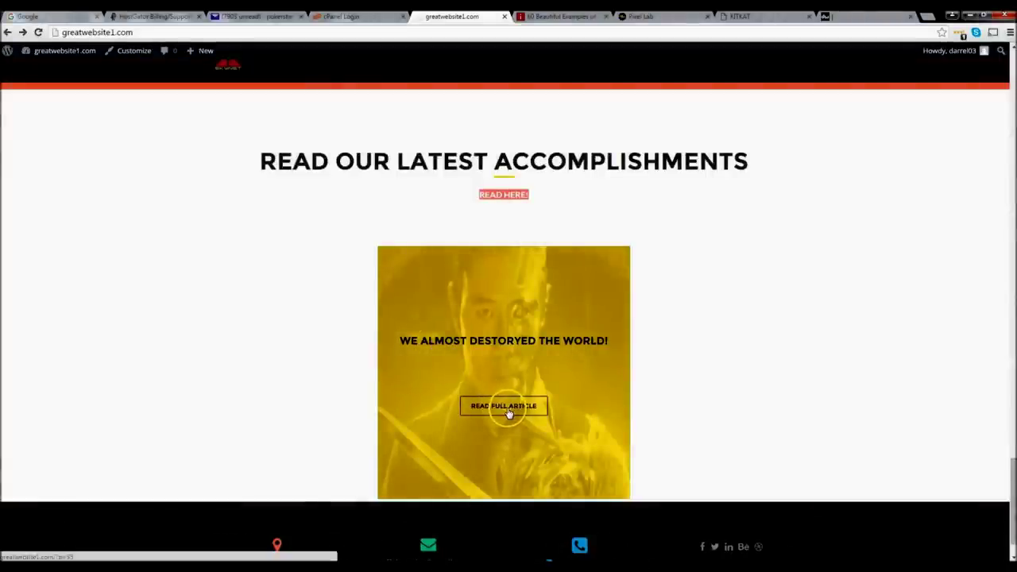
{"action": "scroll", "coordinate": [509, 411], "scroll_direction": "down", "scroll_amount": 1}
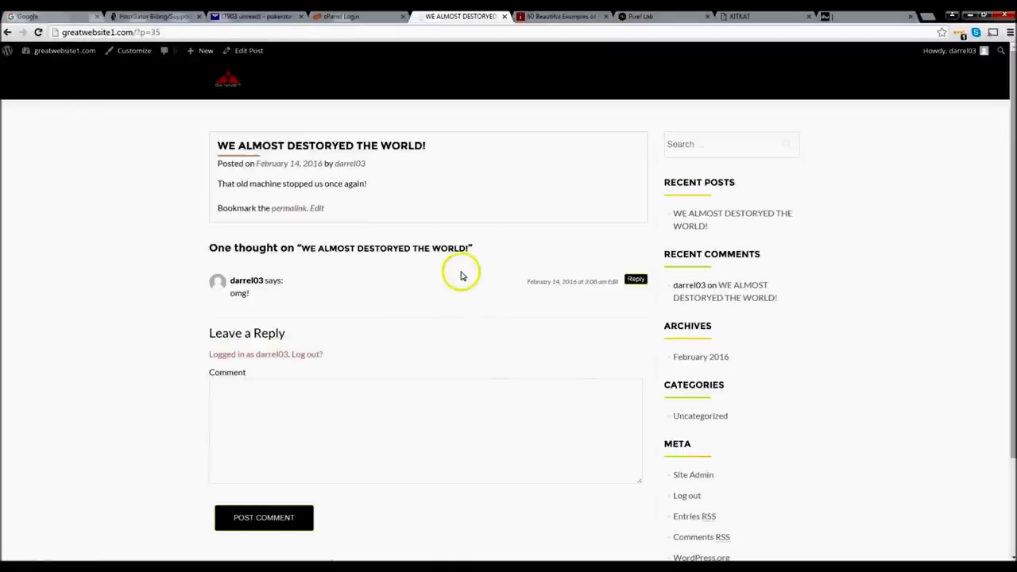
Highlight the post's body sentence and the existing 'omg!' comment.
{"action": "left_click_drag", "start_coordinate": [431, 148], "coordinate": [199, 147]}
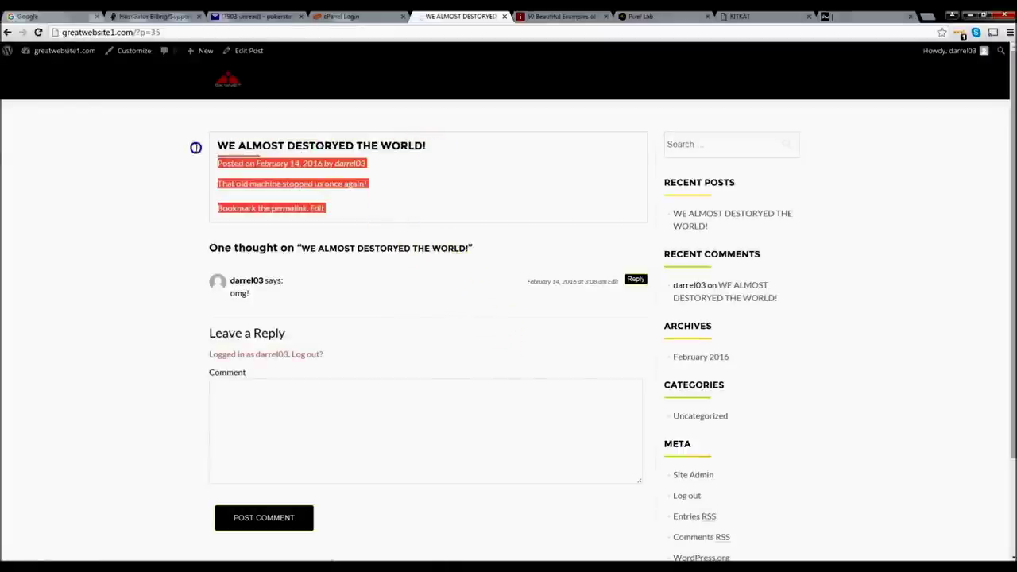
{"action": "left_click", "coordinate": [335, 186]}
{"action": "left_click_drag", "start_coordinate": [371, 186], "coordinate": [218, 186]}
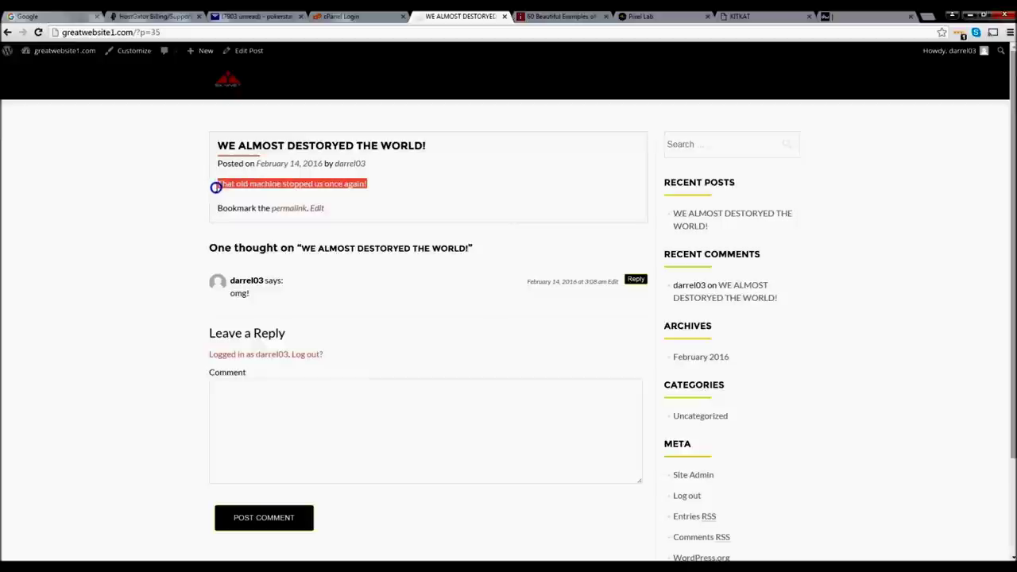
{"action": "left_click_drag", "start_coordinate": [347, 302], "coordinate": [291, 339]}
Post the comment 'MAYBE NEXT TIME!' and highlight it once published.
{"action": "left_click", "coordinate": [302, 419]}
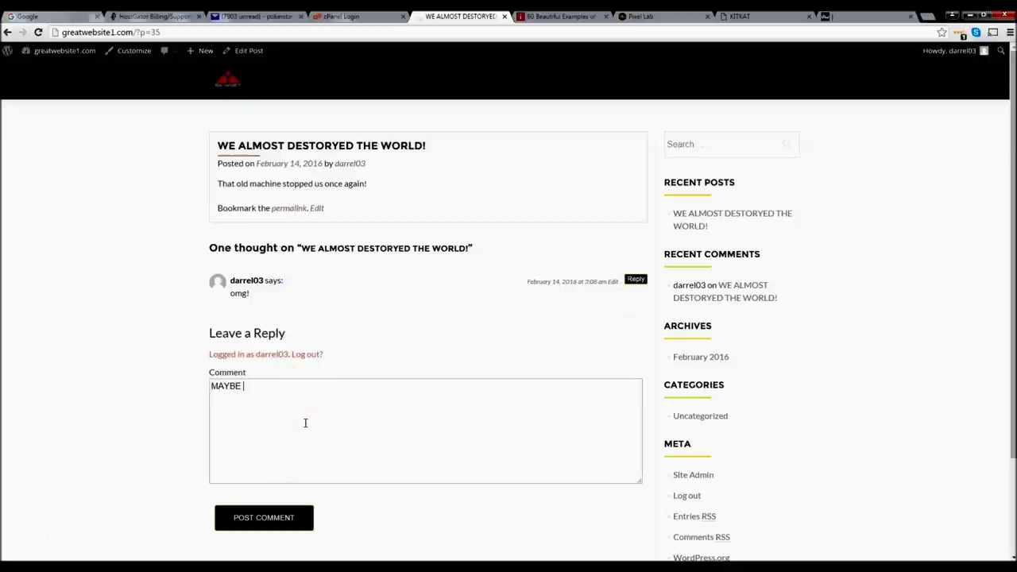
{"action": "left_click", "coordinate": [273, 517]}
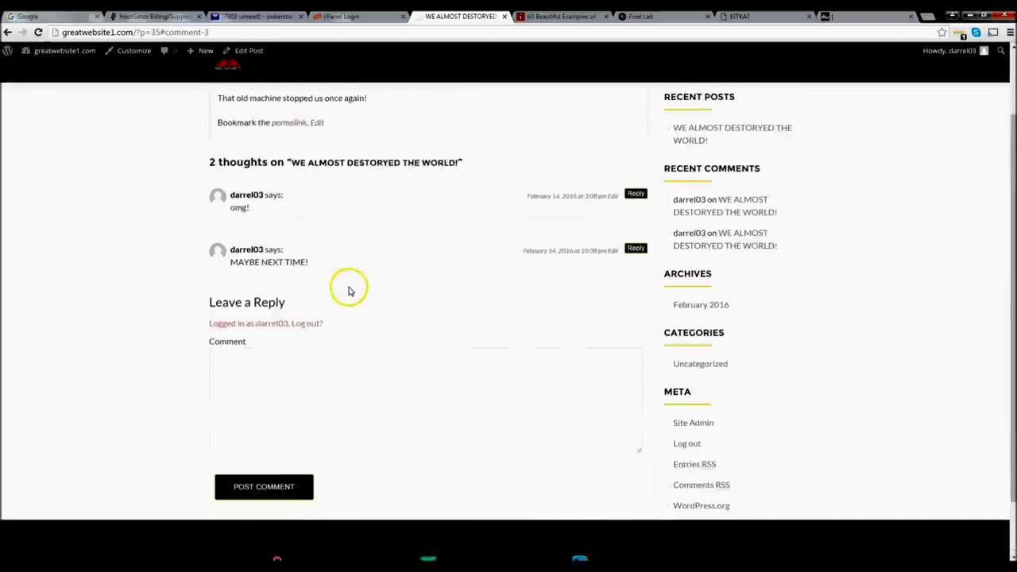
{"action": "left_click_drag", "start_coordinate": [323, 323], "coordinate": [236, 322]}
Go back twice in the browser to reach the site's homepage.
{"action": "mouse_move", "coordinate": [97, 63]}
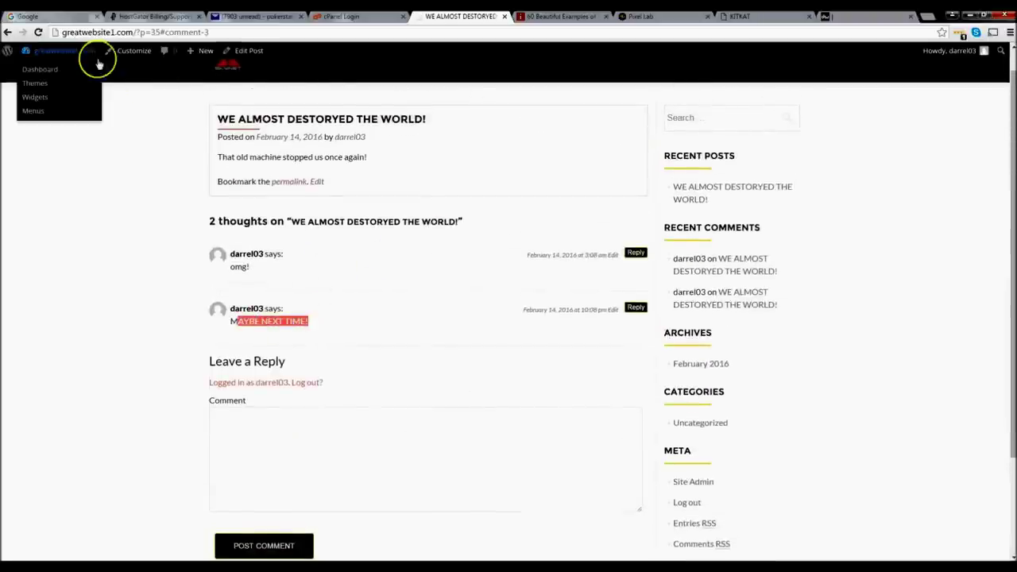
{"action": "left_click", "coordinate": [7, 32]}
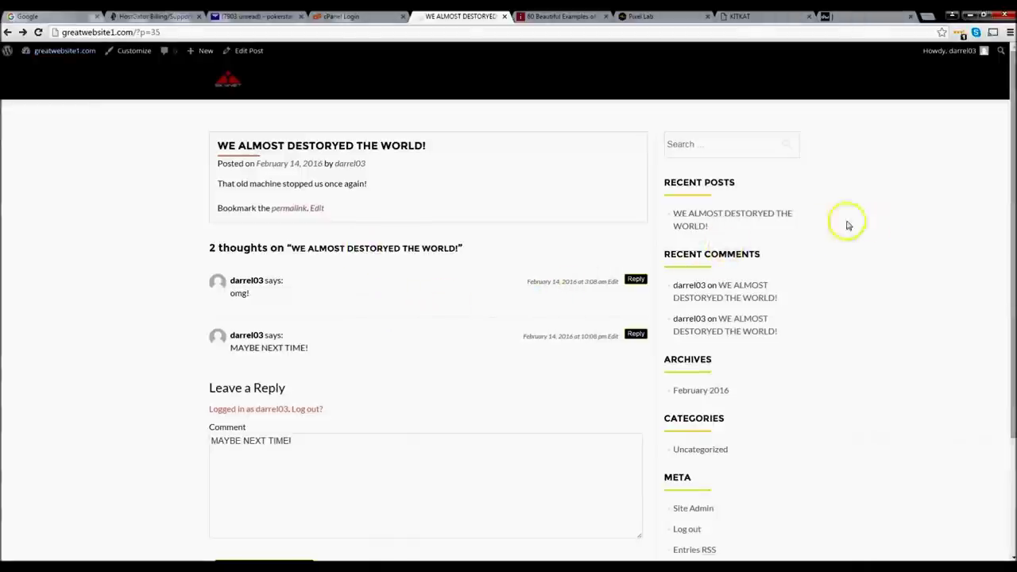
{"action": "left_click", "coordinate": [6, 32]}
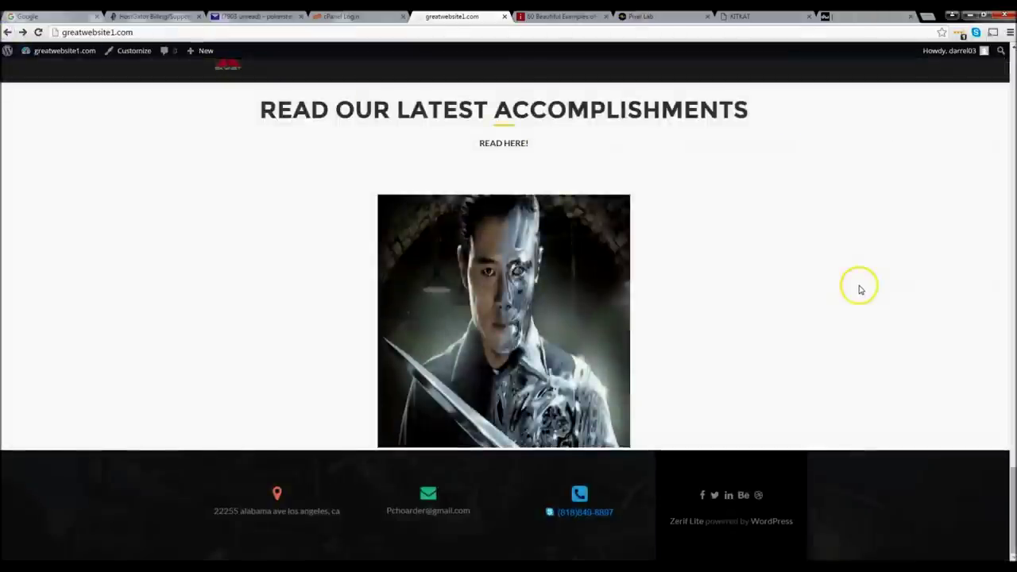
{"action": "mouse_move", "coordinate": [516, 286]}
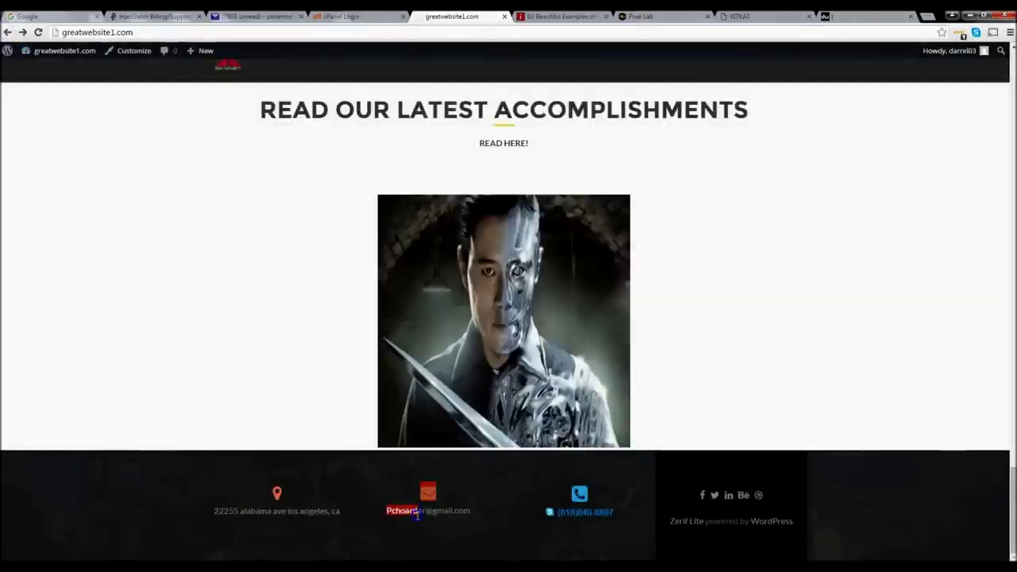
{"action": "left_click", "coordinate": [582, 515]}
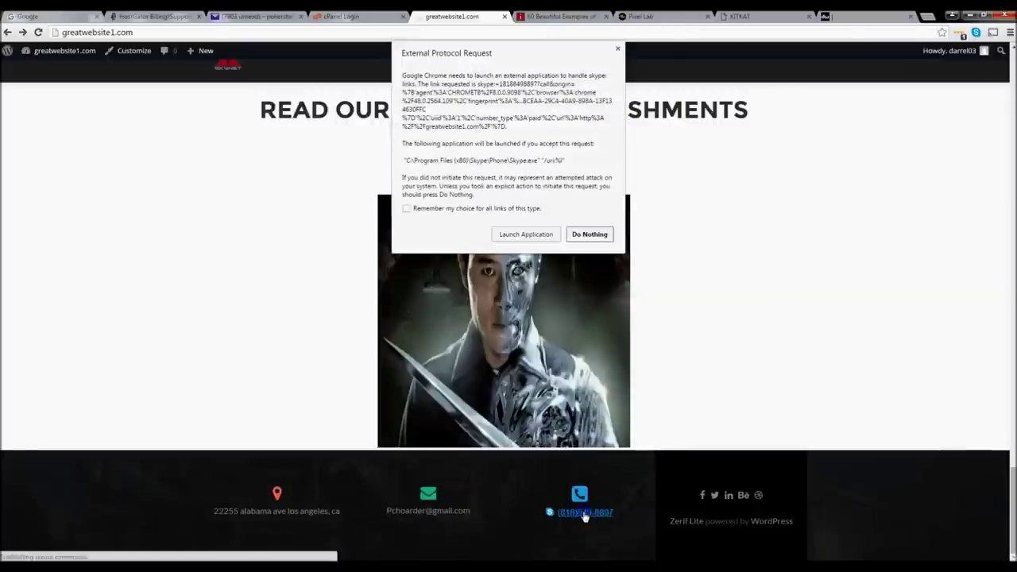
{"action": "left_click", "coordinate": [617, 50]}
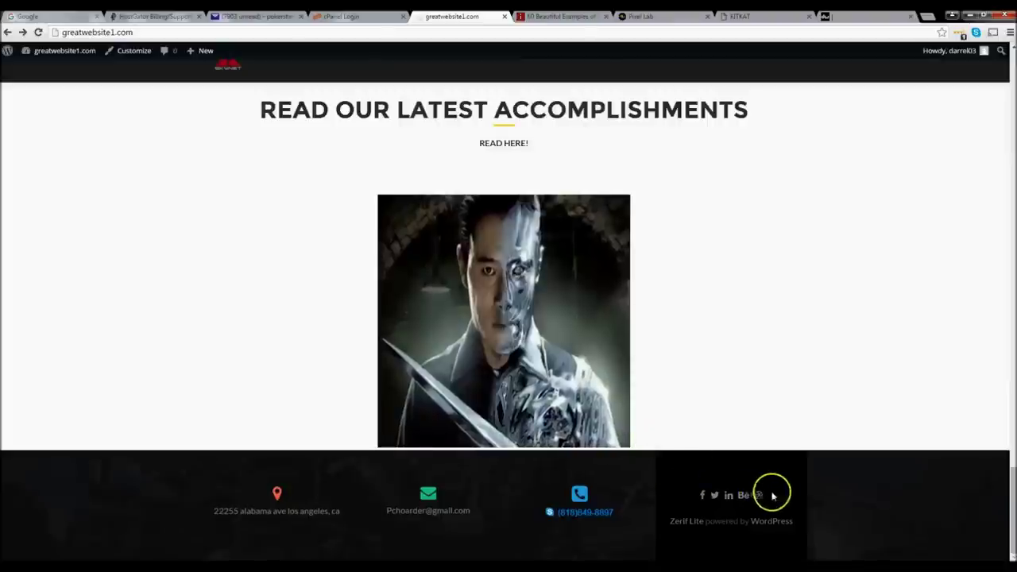
{"action": "left_click_drag", "start_coordinate": [708, 444], "coordinate": [779, 423]}
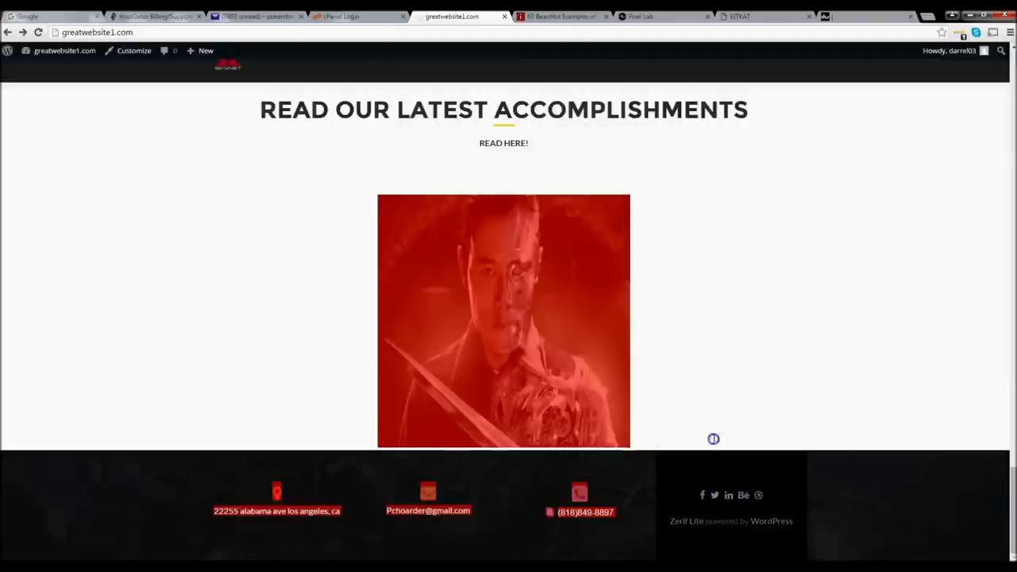
{"action": "left_click", "coordinate": [776, 422]}
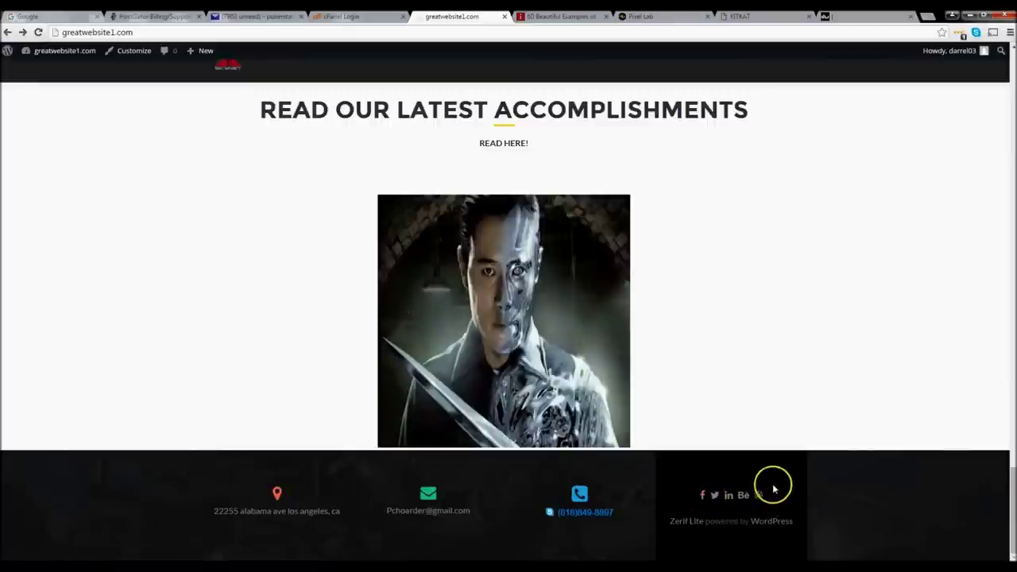
{"action": "left_click_drag", "start_coordinate": [1014, 491], "coordinate": [1014, 72]}
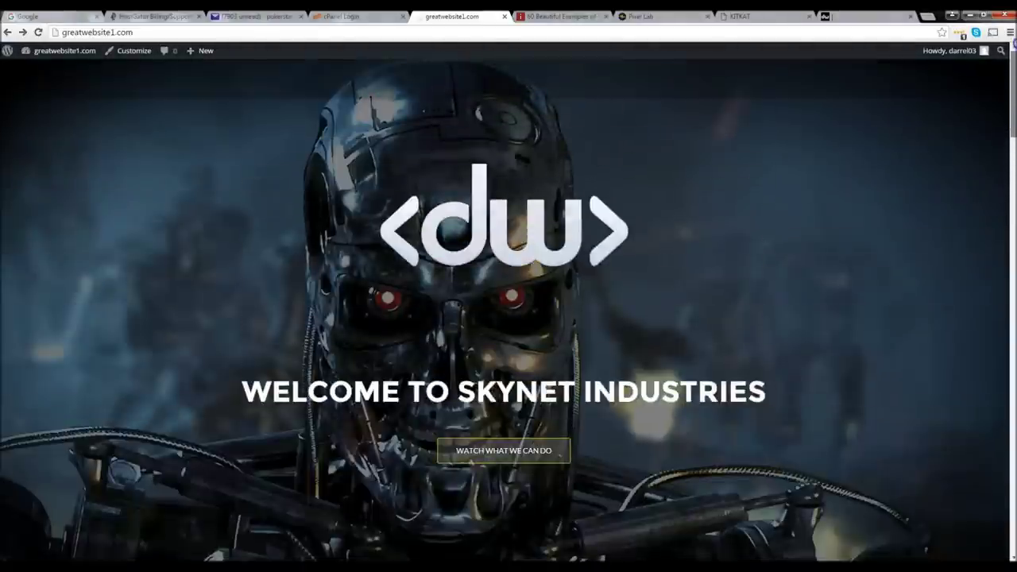
Scroll through the KITKAT page, replaying its bar intro animation, then switch to Pixel Lab.
{"action": "left_click", "coordinate": [769, 17]}
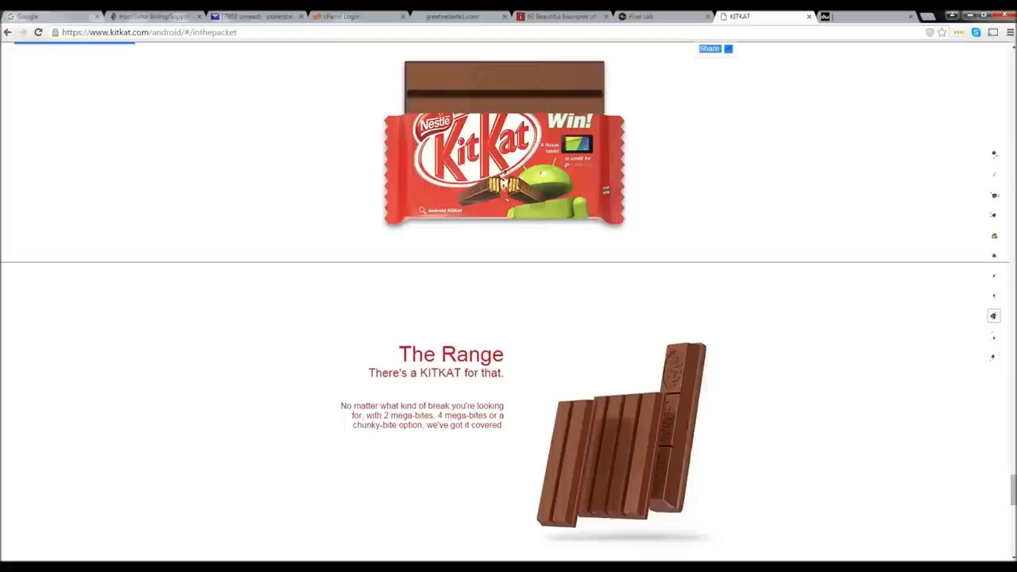
{"action": "left_click_drag", "start_coordinate": [1013, 501], "coordinate": [1014, 67]}
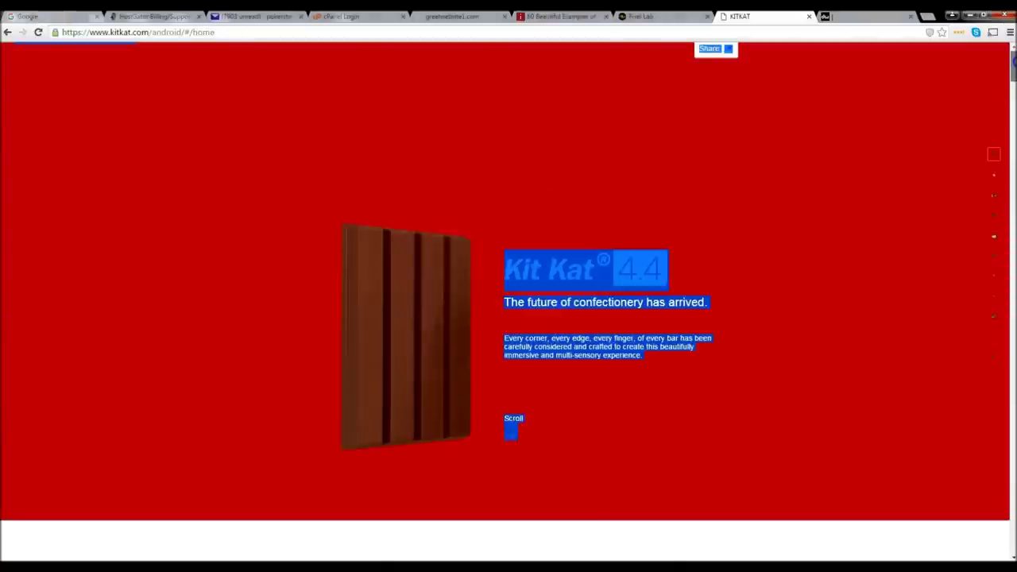
{"action": "left_click", "coordinate": [853, 176]}
{"action": "mouse_move", "coordinate": [1013, 70]}
{"action": "left_mouse_down"}
{"action": "mouse_move", "coordinate": [962, 66]}
{"action": "mouse_move", "coordinate": [468, 161]}
{"action": "mouse_move", "coordinate": [784, 146]}
{"action": "left_mouse_up"}
{"action": "left_click_drag", "start_coordinate": [1008, 89], "coordinate": [1014, 531]}
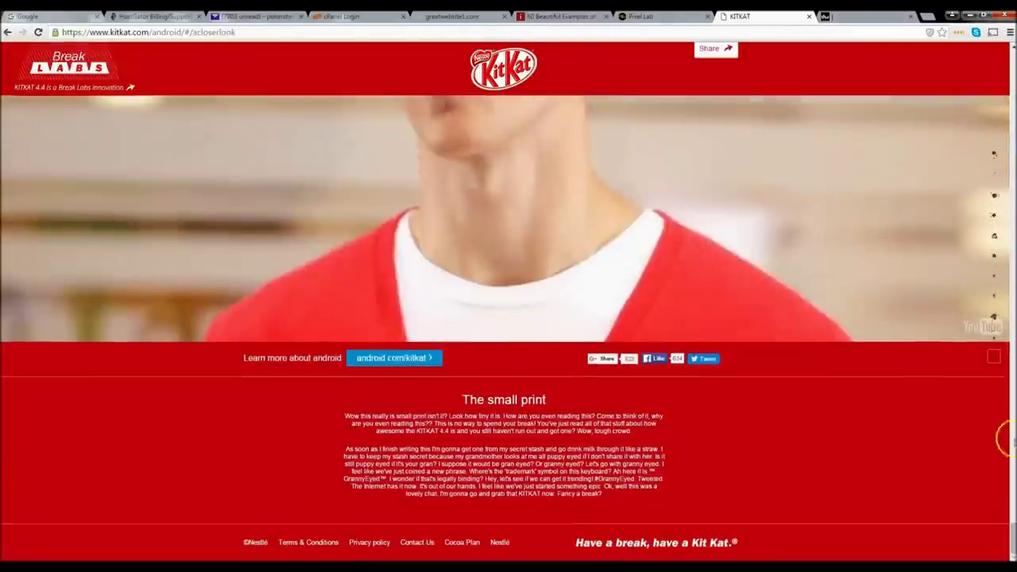
{"action": "left_click", "coordinate": [644, 16]}
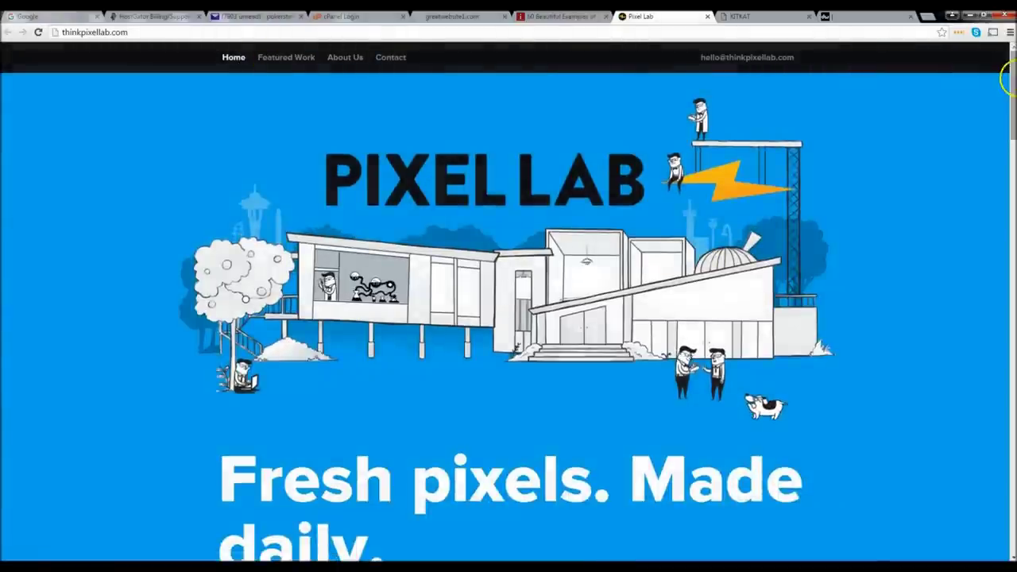
Scroll down the Pixel Lab page.
{"action": "scroll", "coordinate": [1003, 115], "scroll_direction": "down", "scroll_amount": 4}
{"action": "left_click_drag", "start_coordinate": [1014, 118], "coordinate": [1014, 260]}
{"action": "left_click", "coordinate": [910, 136]}
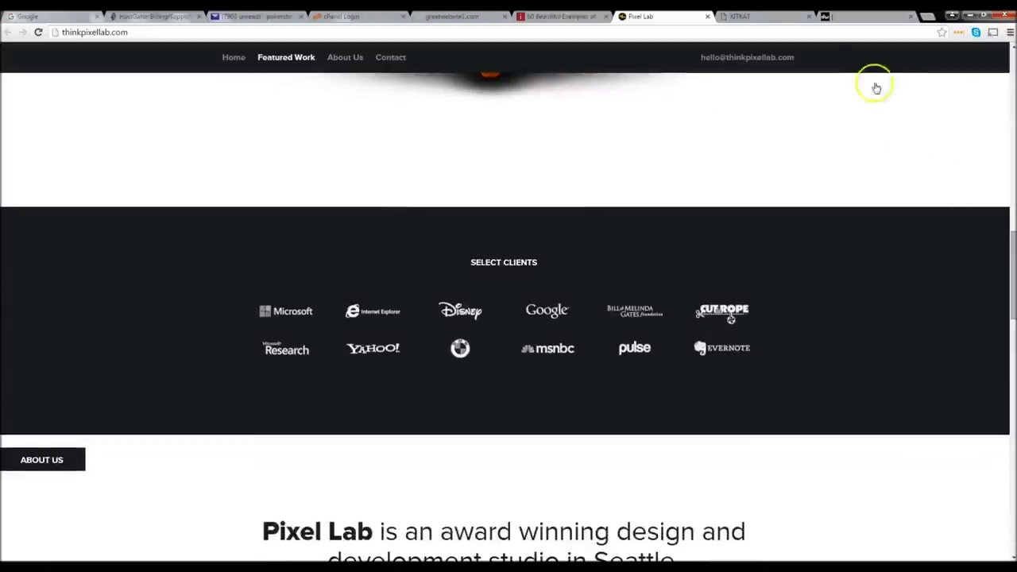
Browse darrelwilson.com, highlighting its website-for-free heading, then return to the greatwebsite1.com tab.
{"action": "left_click", "coordinate": [840, 23]}
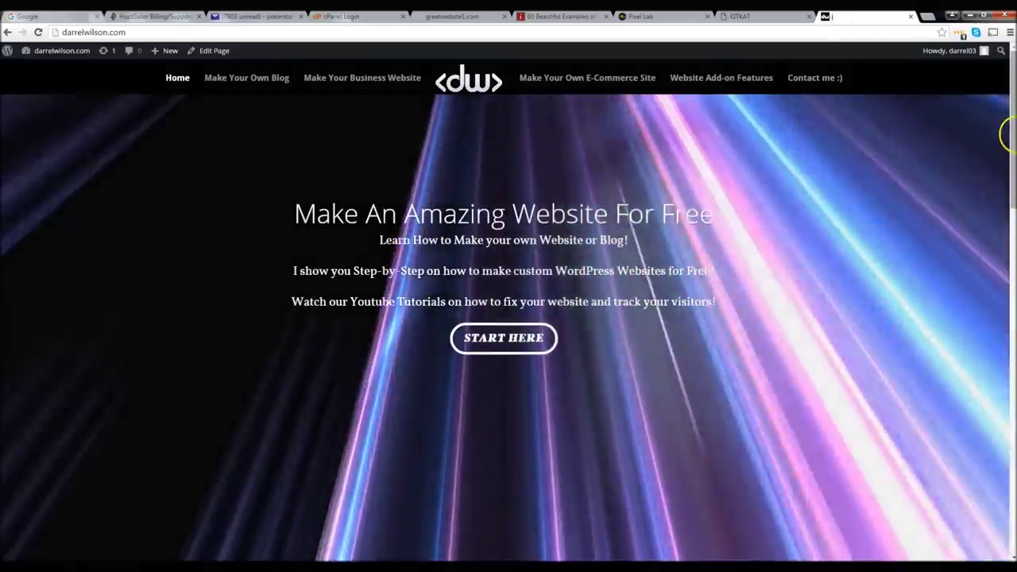
{"action": "scroll", "coordinate": [1013, 151], "scroll_direction": "down", "scroll_amount": 3}
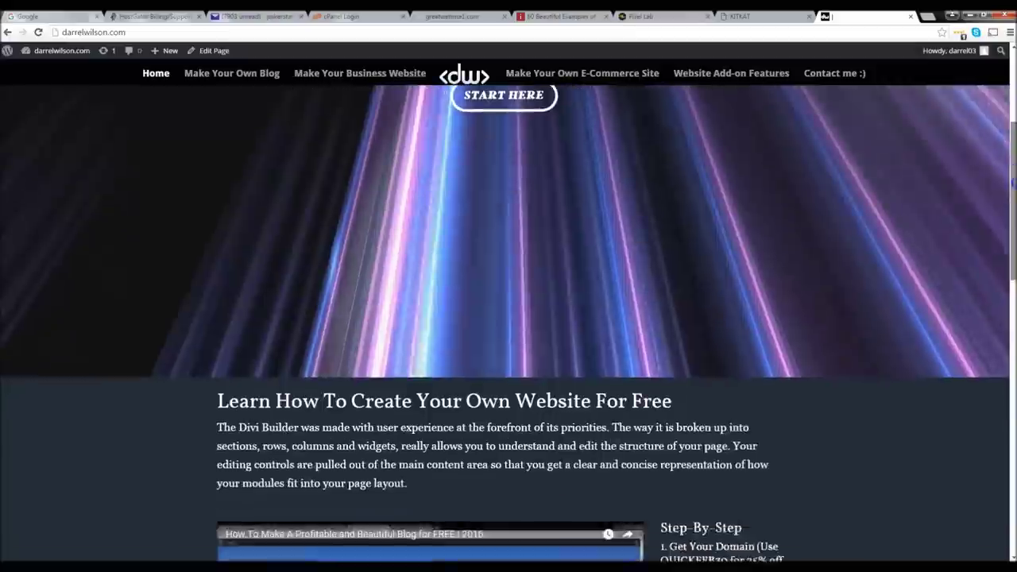
{"action": "scroll", "coordinate": [509, 318], "scroll_direction": "down", "scroll_amount": 2}
{"action": "left_click_drag", "start_coordinate": [671, 271], "coordinate": [217, 271]}
{"action": "left_click", "coordinate": [749, 238]}
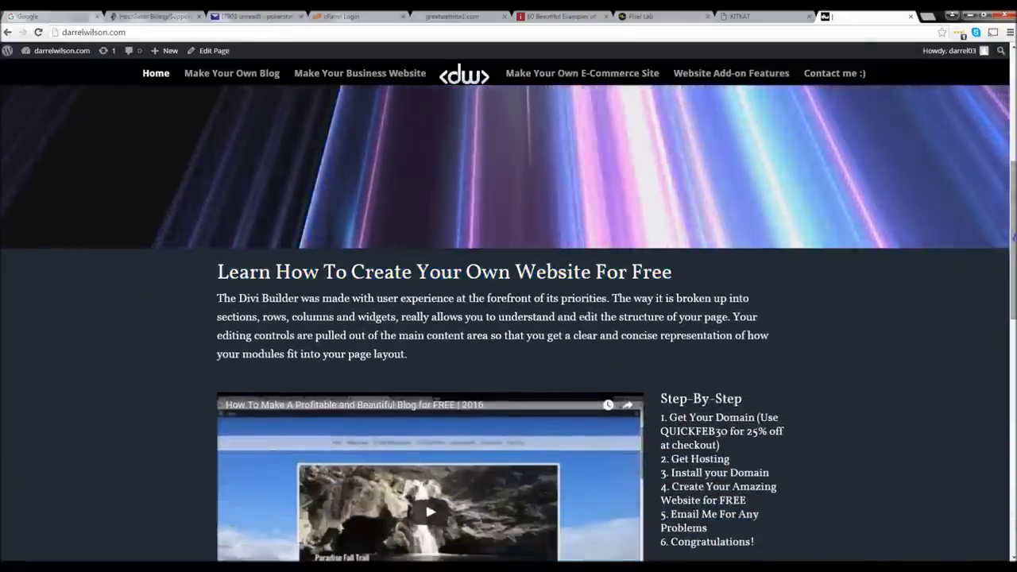
{"action": "scroll", "coordinate": [1006, 233], "scroll_direction": "down", "scroll_amount": 4}
{"action": "scroll", "coordinate": [1006, 233], "scroll_direction": "down", "scroll_amount": 3}
{"action": "scroll", "coordinate": [1008, 234], "scroll_direction": "up", "scroll_amount": 7}
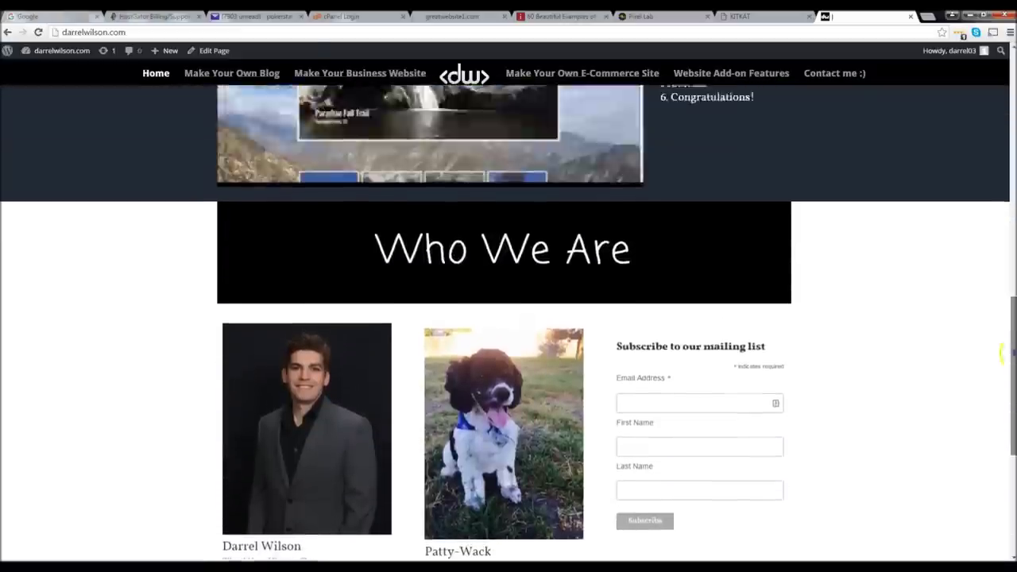
{"action": "scroll", "coordinate": [1007, 234], "scroll_direction": "up", "scroll_amount": 5}
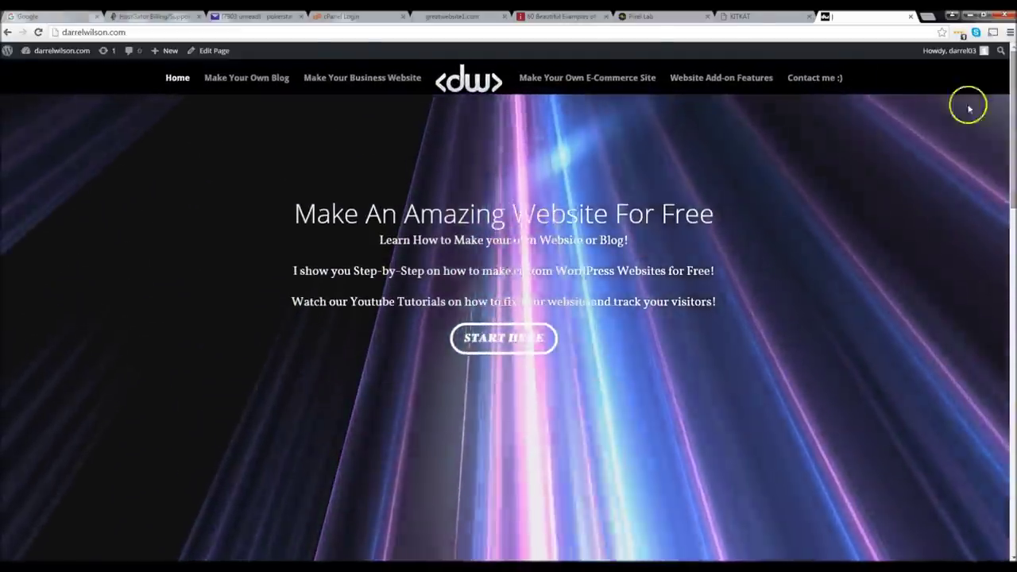
{"action": "key", "text": "ctrl+6"}
{"action": "key", "text": "ctrl+5"}
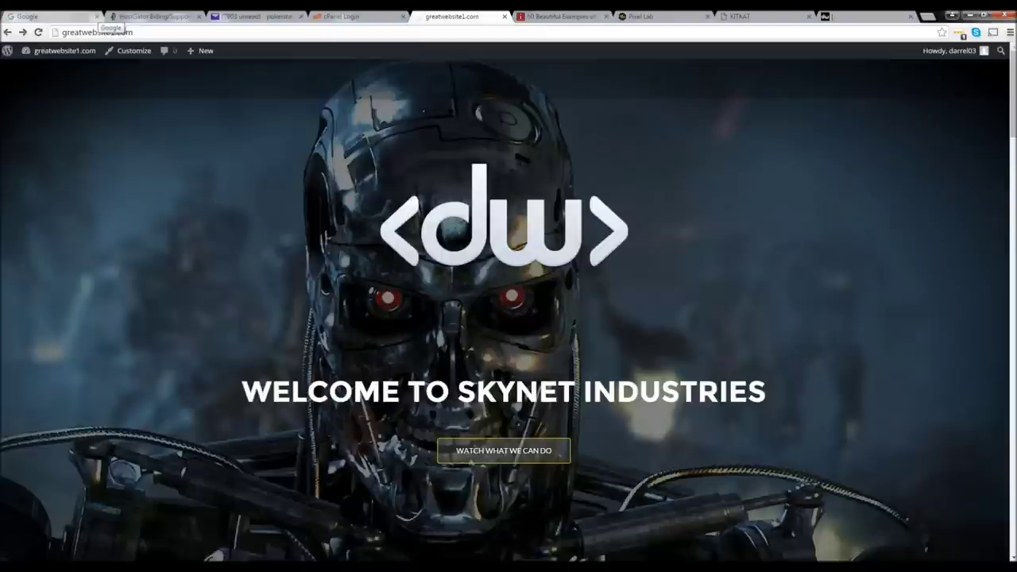
Search Google for 'HOST GATOR' and open HostGator's shared web hosting plans.
{"action": "left_click", "coordinate": [101, 14]}
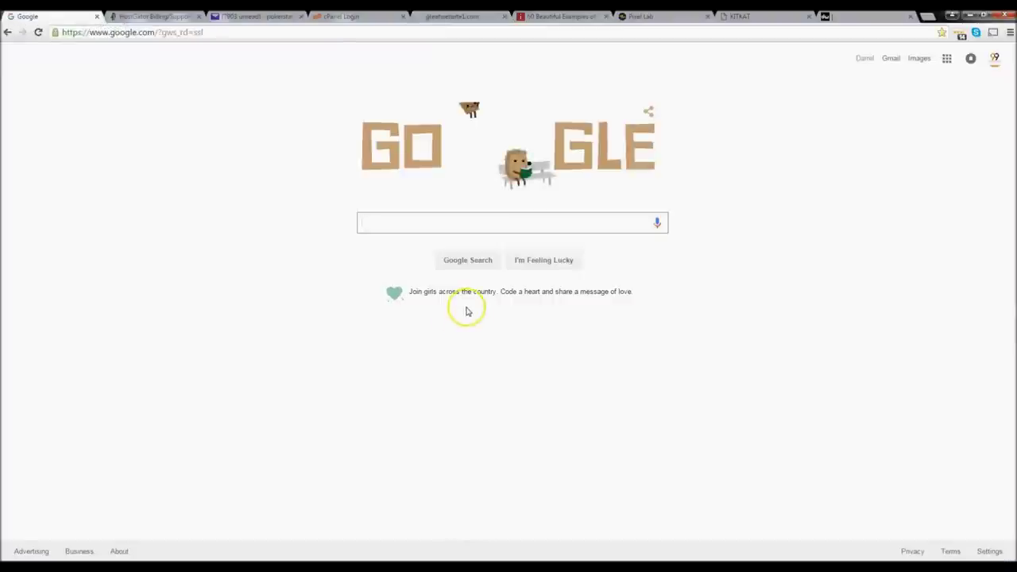
{"action": "type", "text": "HOST GATOR"}
{"action": "key", "text": "Return"}
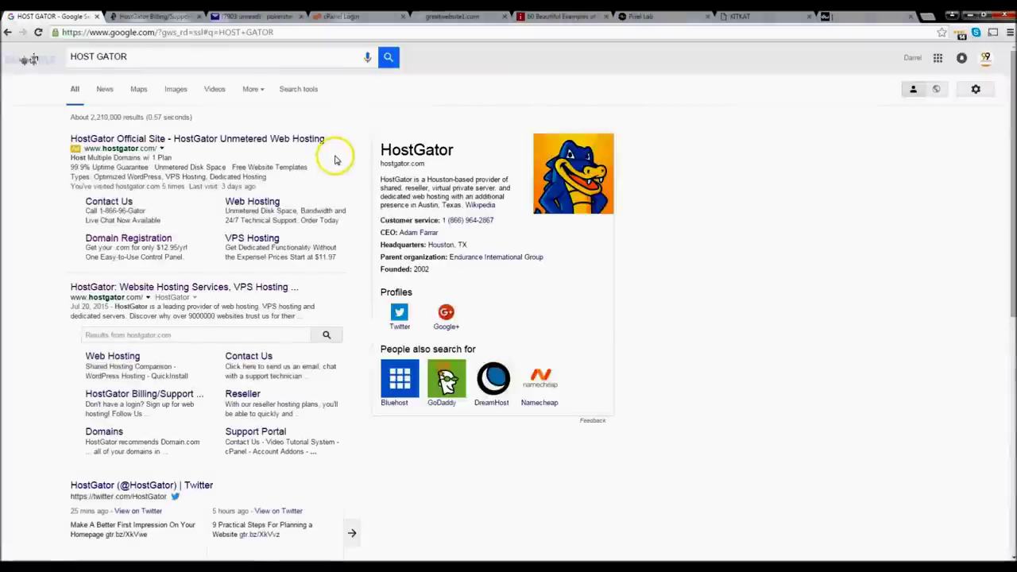
{"action": "left_click", "coordinate": [213, 286]}
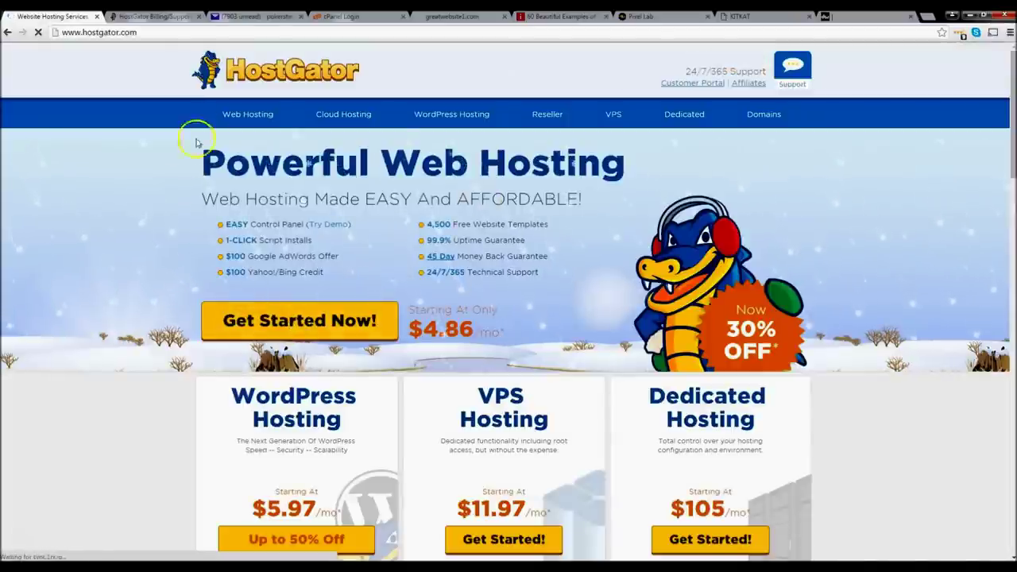
{"action": "left_click", "coordinate": [353, 325]}
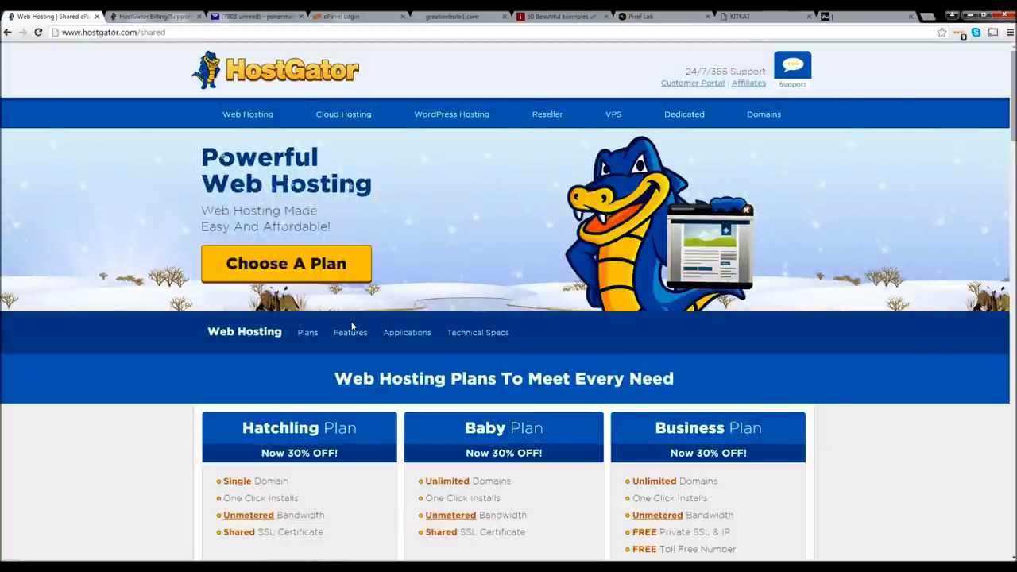
Compare the Hatchling, Baby and Business plan features, then sign up for the Baby plan.
{"action": "scroll", "coordinate": [352, 324], "scroll_direction": "down", "scroll_amount": 2}
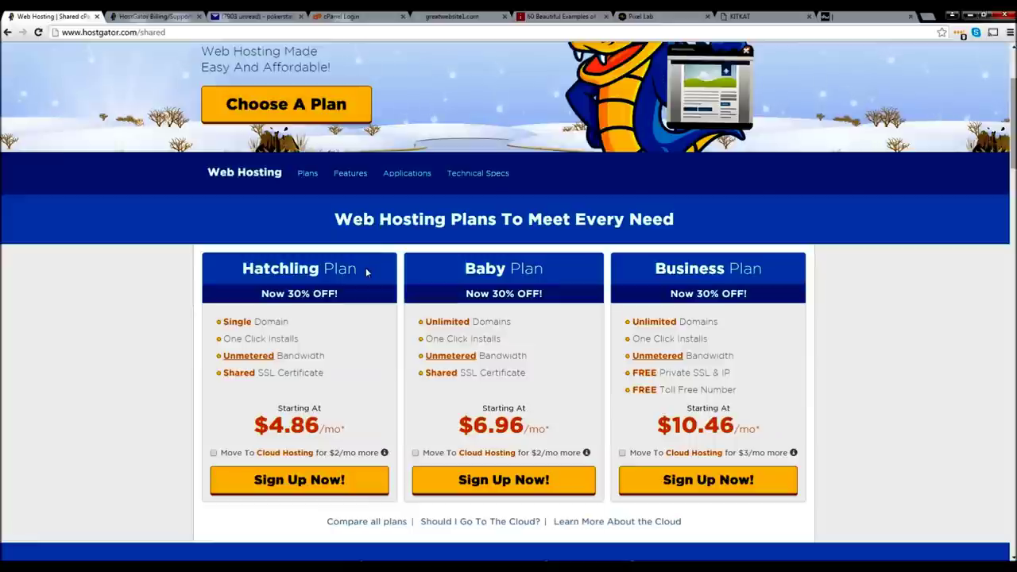
{"action": "left_click_drag", "start_coordinate": [514, 322], "coordinate": [415, 324]}
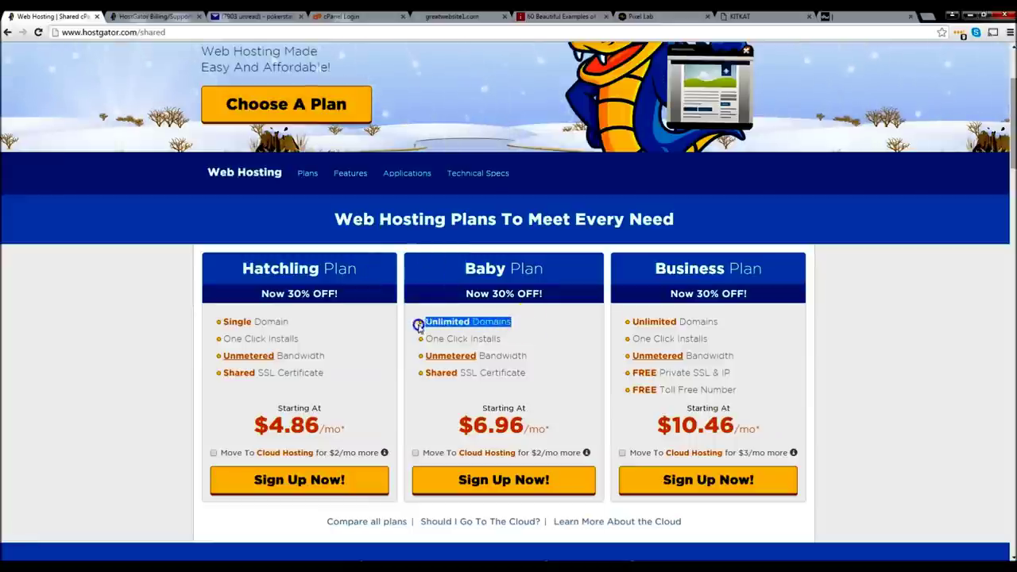
{"action": "left_click_drag", "start_coordinate": [290, 322], "coordinate": [209, 325]}
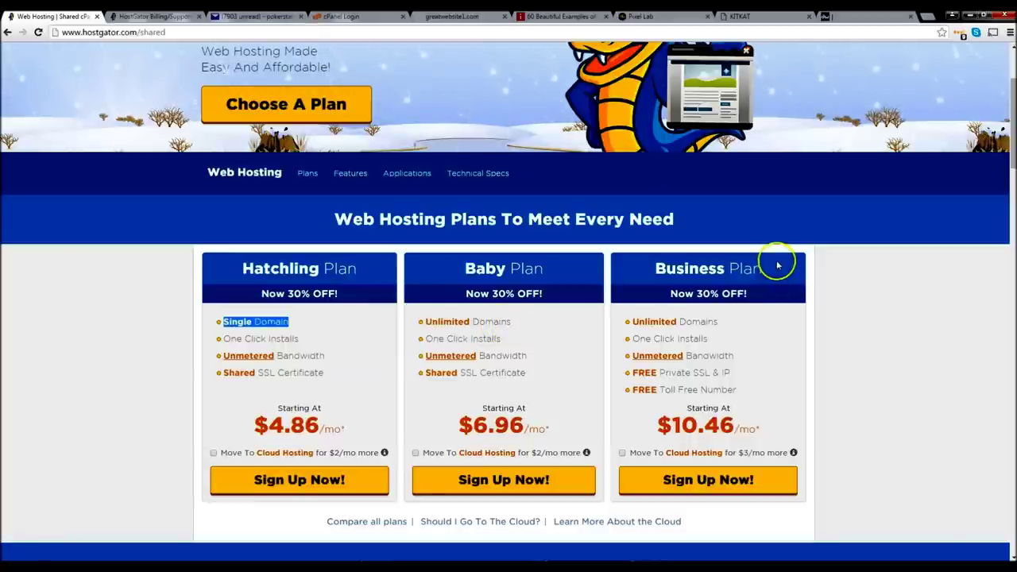
{"action": "left_click_drag", "start_coordinate": [777, 268], "coordinate": [658, 268]}
{"action": "left_click_drag", "start_coordinate": [750, 380], "coordinate": [672, 377]}
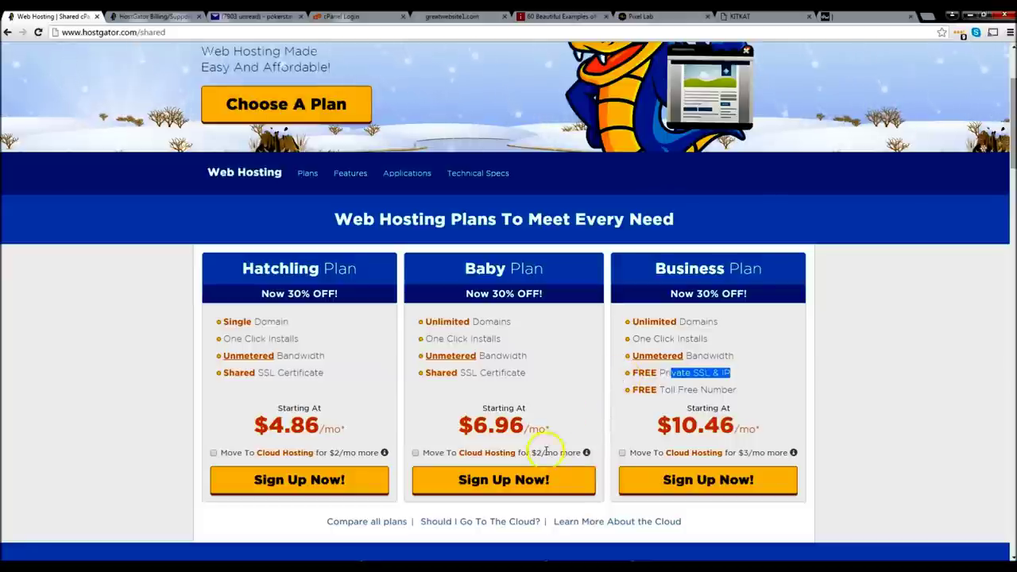
{"action": "left_click", "coordinate": [540, 486]}
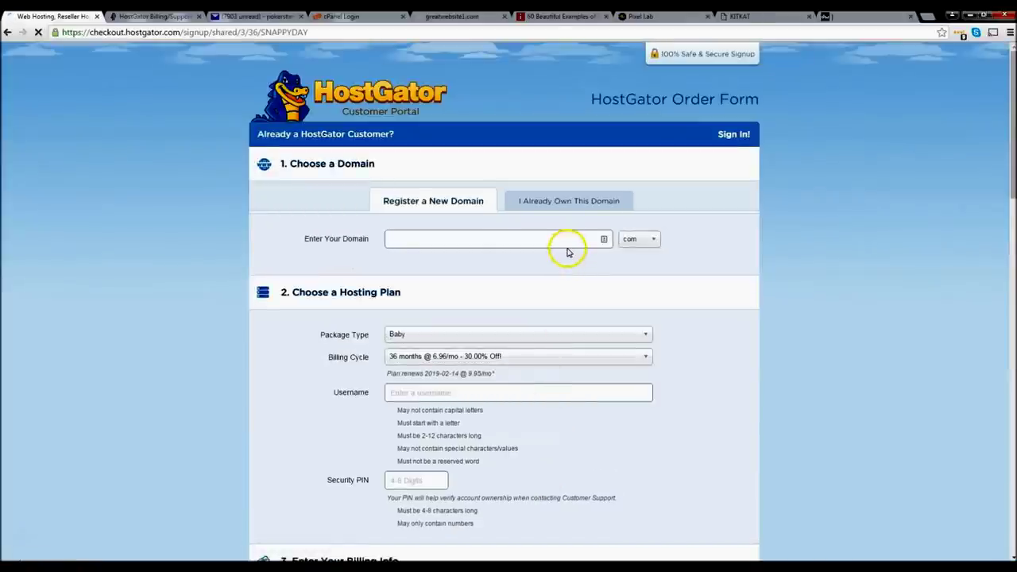
Search for the domain ilovekyloren so ilovekyloren.com is added at $12.95/yr.
{"action": "left_click", "coordinate": [595, 236]}
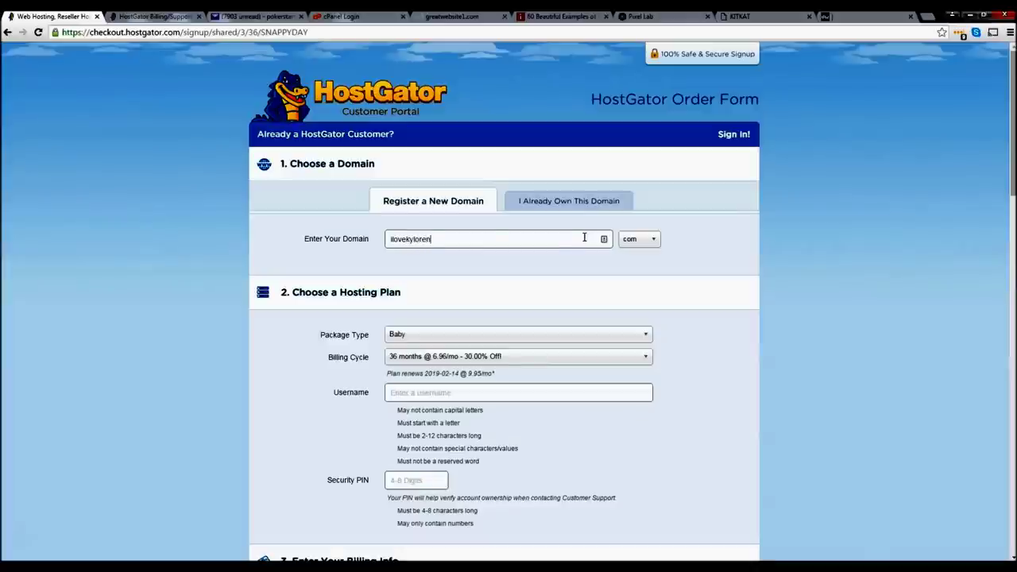
{"action": "left_click", "coordinate": [731, 246]}
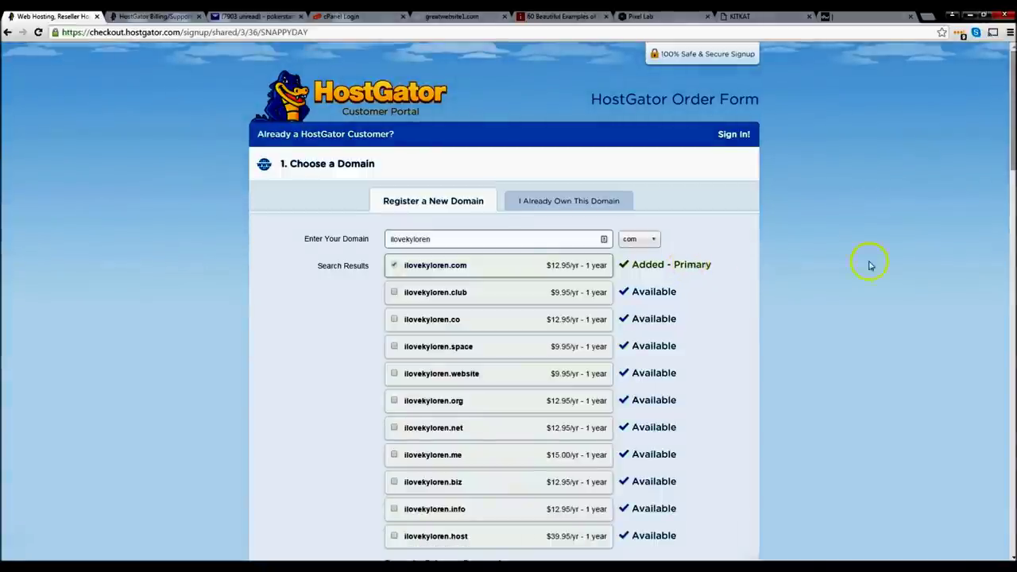
{"action": "left_click_drag", "start_coordinate": [1008, 145], "coordinate": [1011, 254]}
Choose the Baby package on a 1-month billing cycle and remove domain privacy protection.
{"action": "left_click", "coordinate": [427, 271]}
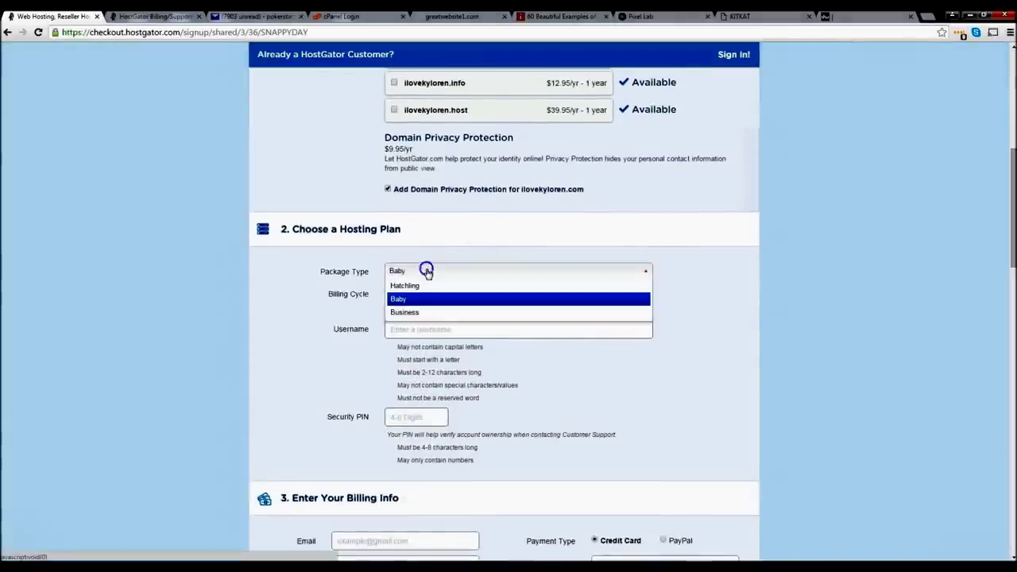
{"action": "left_click", "coordinate": [425, 302]}
{"action": "left_click", "coordinate": [419, 294]}
{"action": "left_click", "coordinate": [420, 305]}
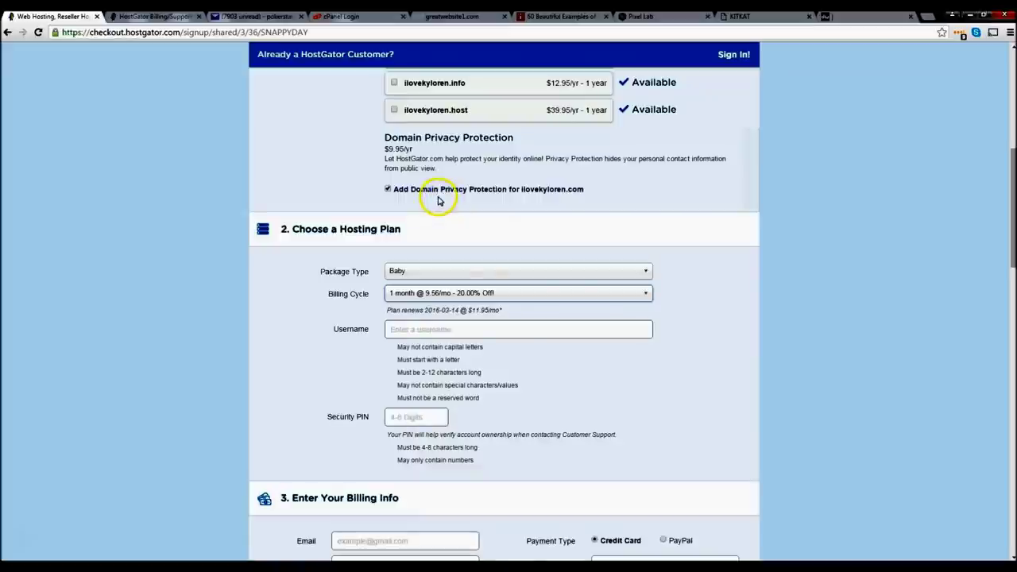
{"action": "left_click", "coordinate": [388, 190]}
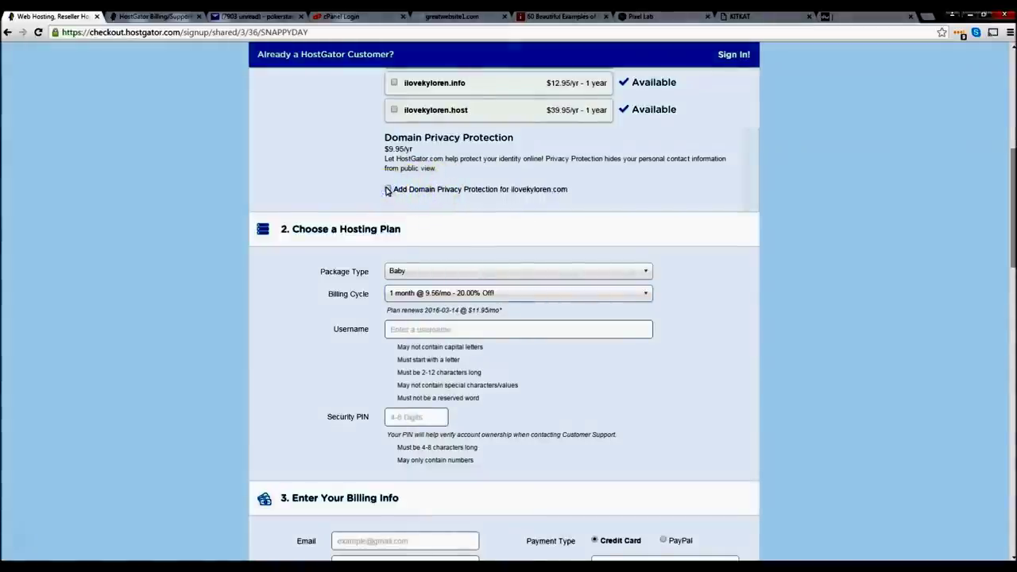
Enter a lowercase username and a 4-digit security PIN for the HostGator account.
{"action": "left_click", "coordinate": [426, 332]}
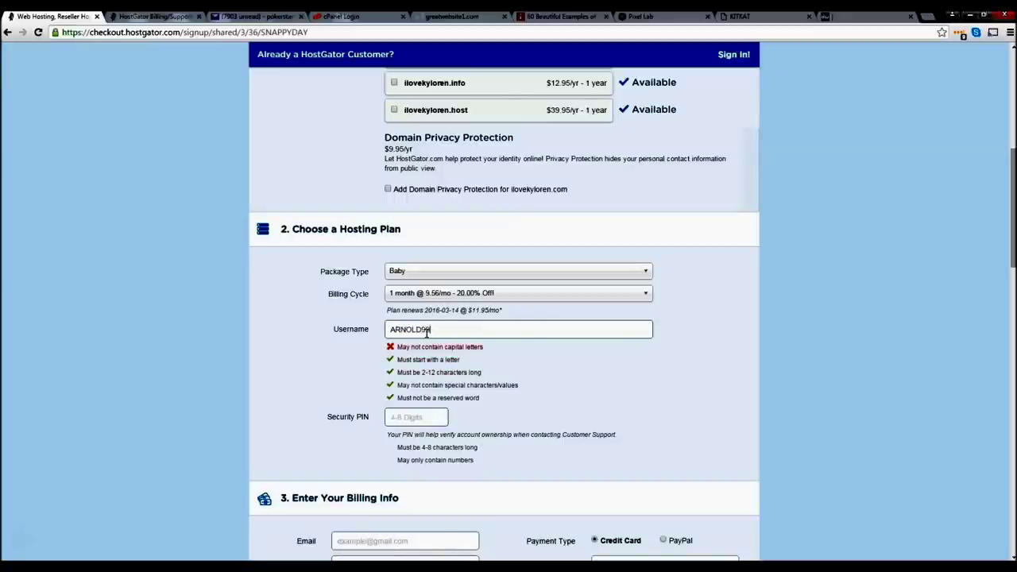
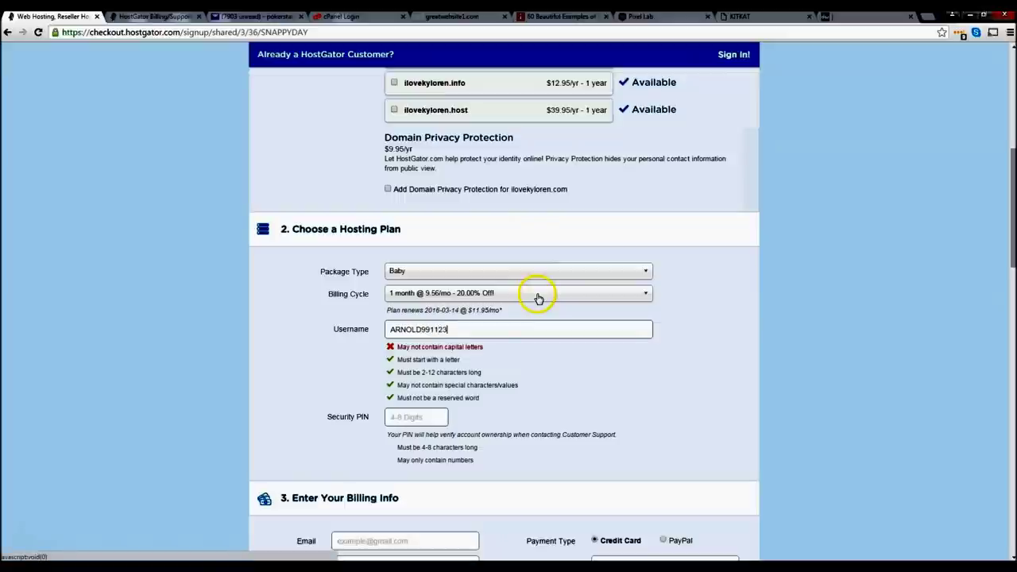
{"action": "left_click_drag", "start_coordinate": [458, 329], "coordinate": [197, 330]}
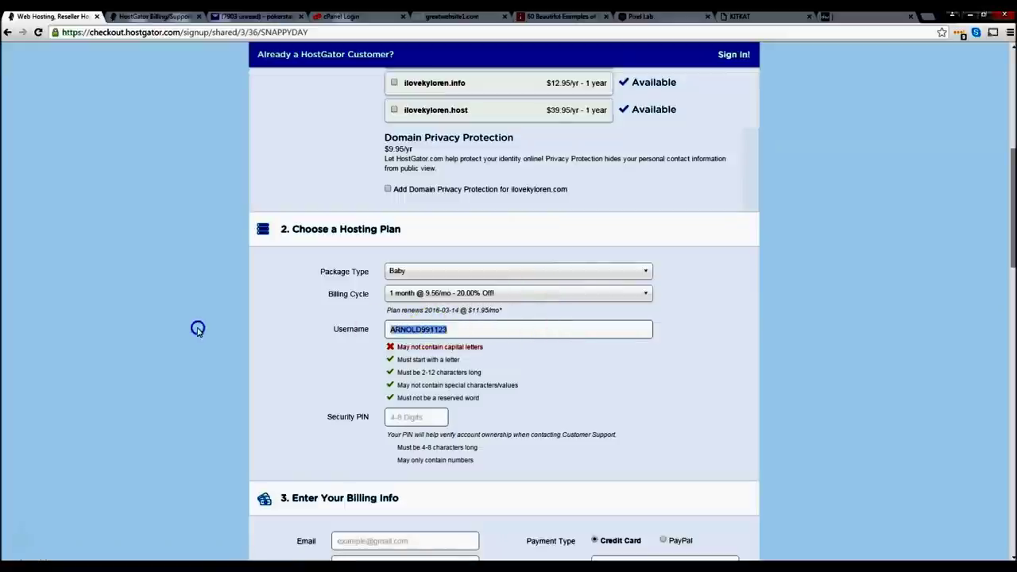
{"action": "key", "text": "Tab"}
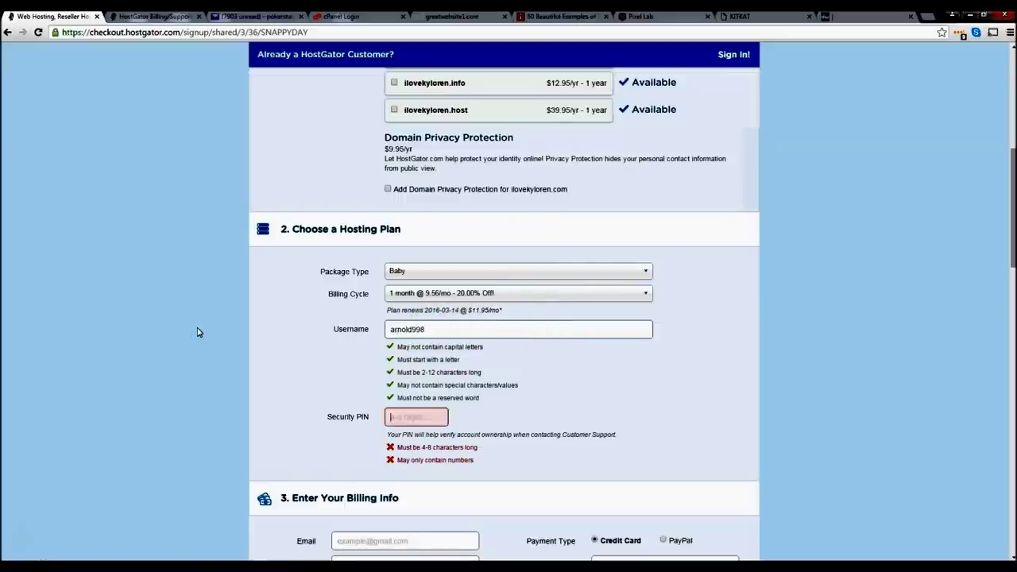
{"action": "scroll", "coordinate": [449, 395], "scroll_direction": "down", "scroll_amount": 1}
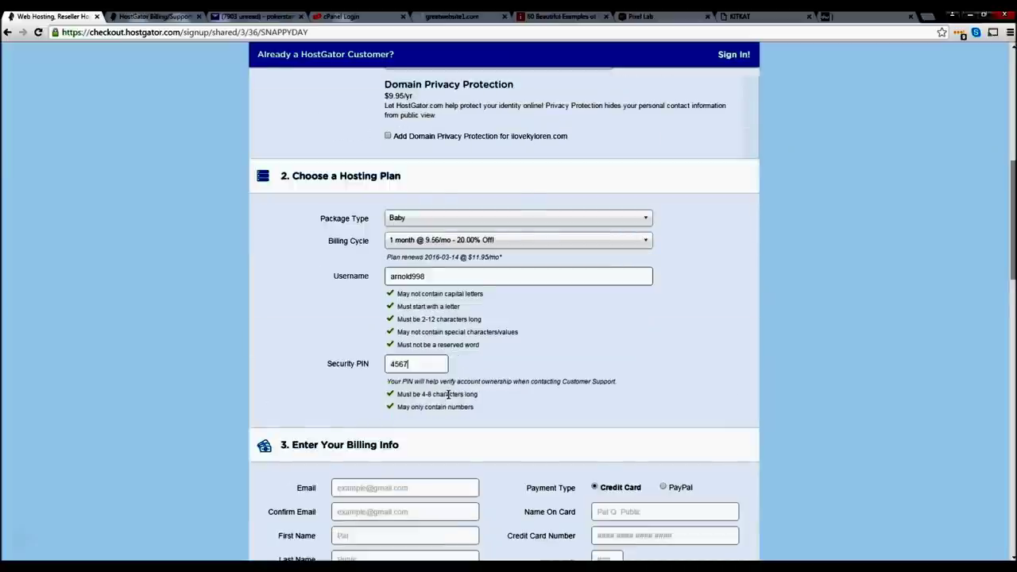
{"action": "scroll", "coordinate": [449, 395], "scroll_direction": "down", "scroll_amount": 4}
{"action": "left_click", "coordinate": [395, 273]}
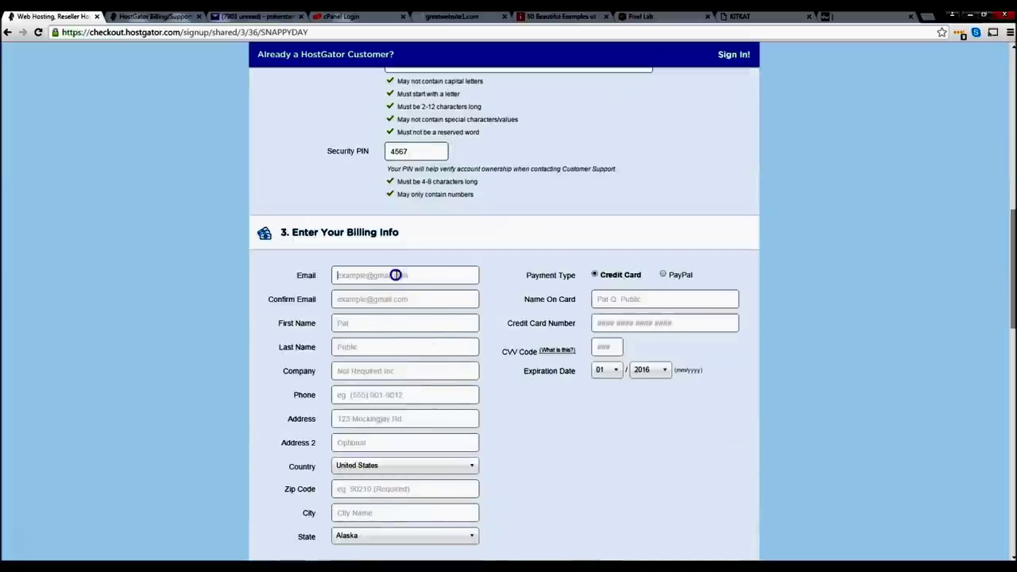
{"action": "left_click", "coordinate": [395, 302]}
{"action": "scroll", "coordinate": [397, 313], "scroll_direction": "down", "scroll_amount": 2}
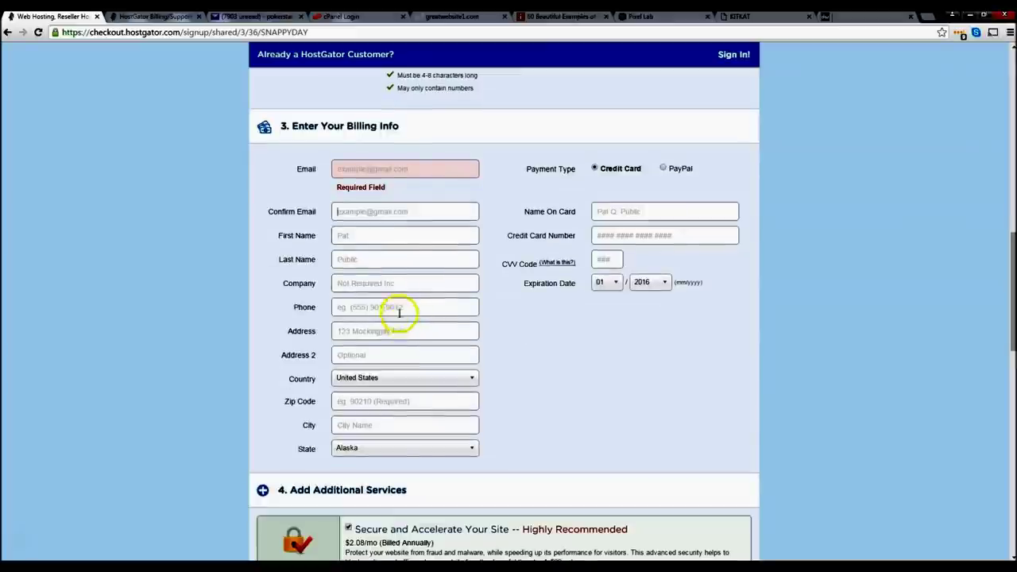
{"action": "left_click", "coordinate": [377, 238]}
{"action": "left_click", "coordinate": [379, 275]}
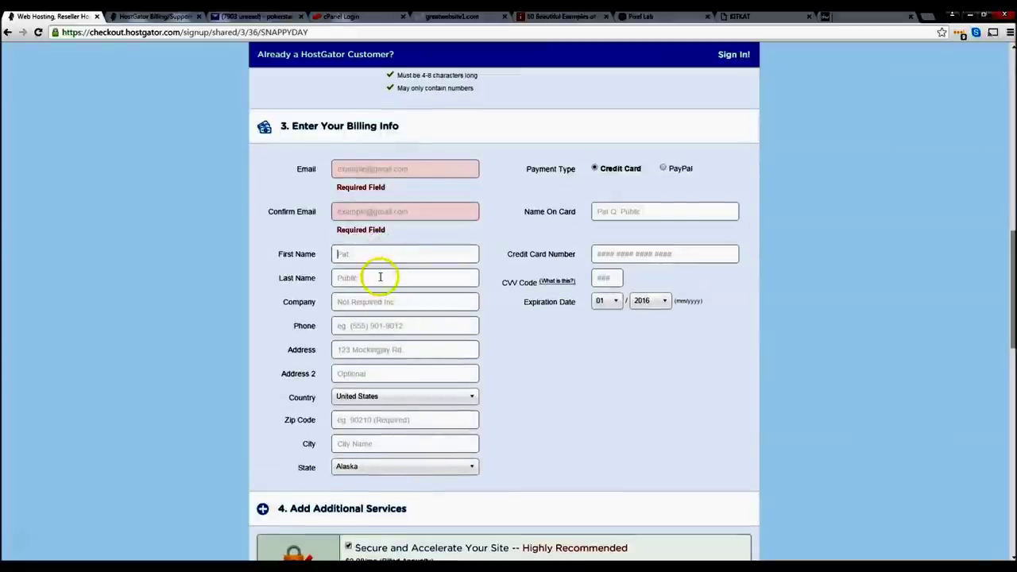
{"action": "left_click", "coordinate": [380, 303]}
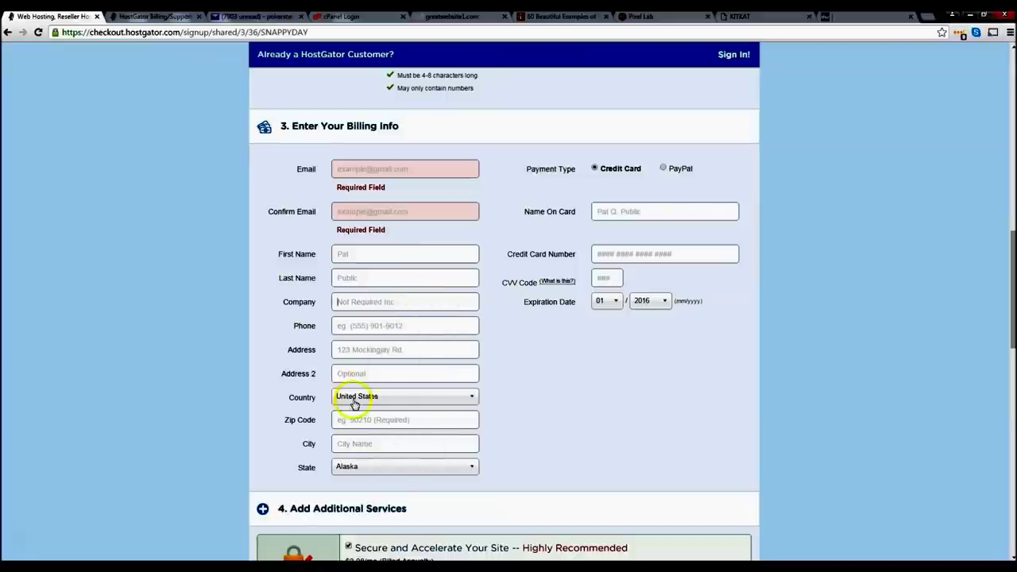
{"action": "left_click", "coordinate": [338, 304]}
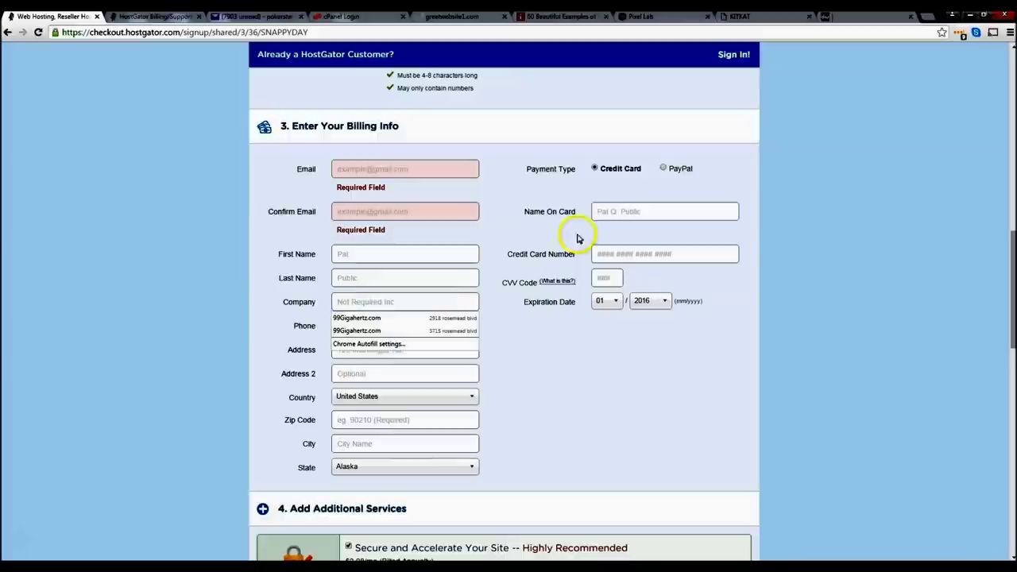
{"action": "left_click", "coordinate": [417, 422]}
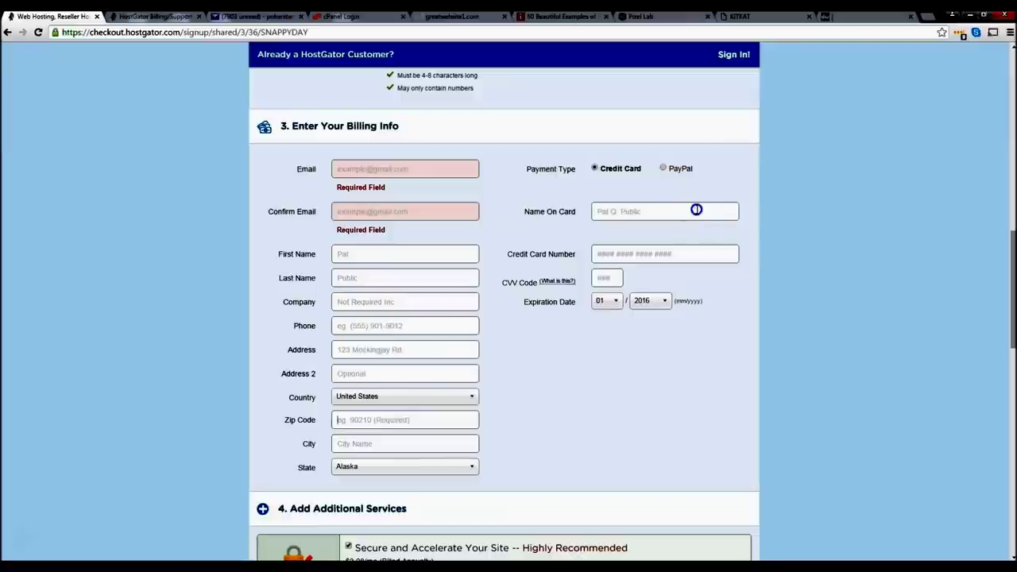
{"action": "left_click", "coordinate": [696, 253]}
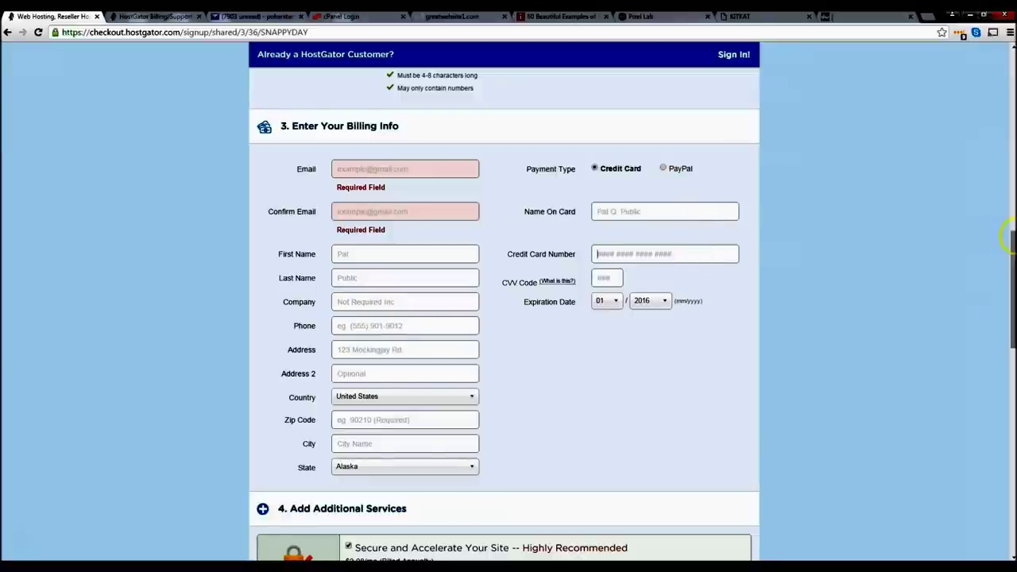
{"action": "scroll", "coordinate": [1012, 231], "scroll_direction": "down", "scroll_amount": 2}
{"action": "scroll", "coordinate": [1012, 231], "scroll_direction": "down", "scroll_amount": 2}
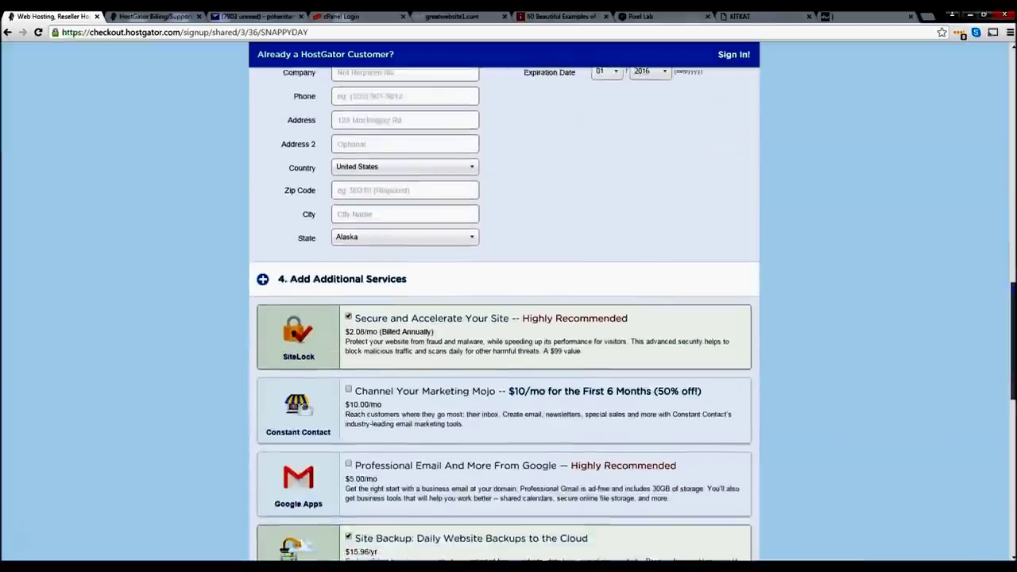
Remove the SiteLock security and Site Backup add-ons from the order.
{"action": "scroll", "coordinate": [509, 318], "scroll_direction": "down", "scroll_amount": 1}
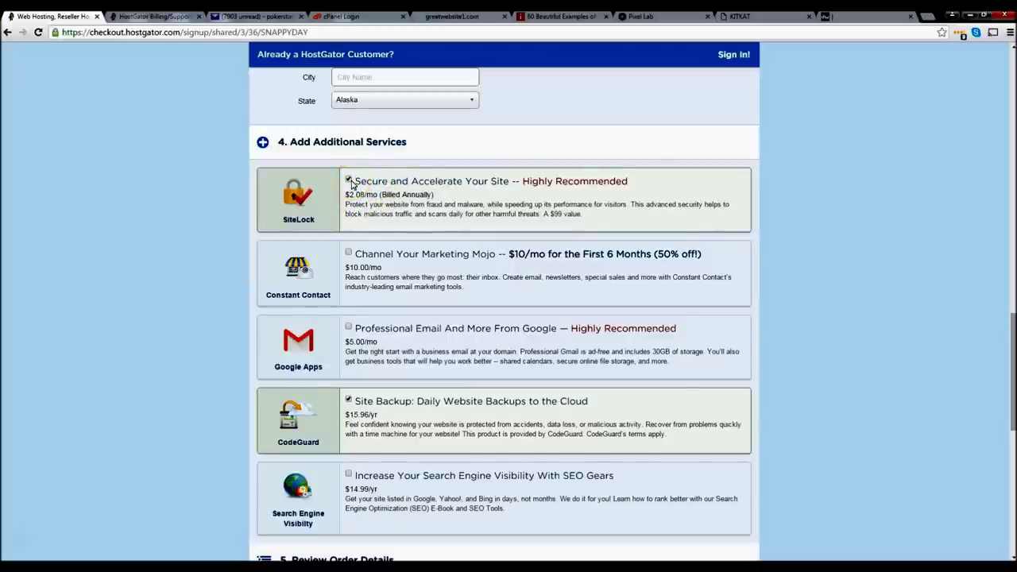
{"action": "left_click", "coordinate": [348, 180]}
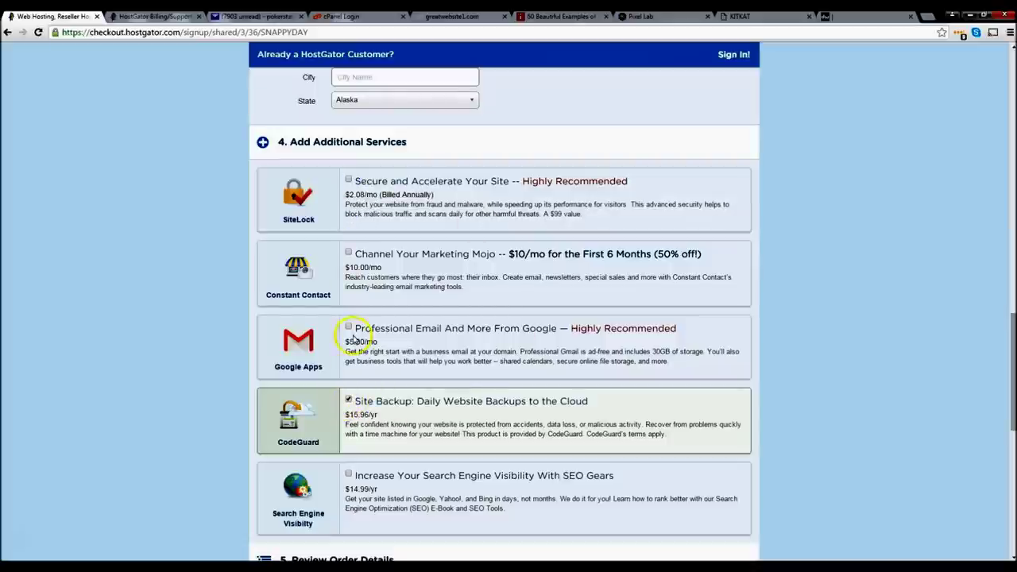
{"action": "left_click", "coordinate": [348, 399]}
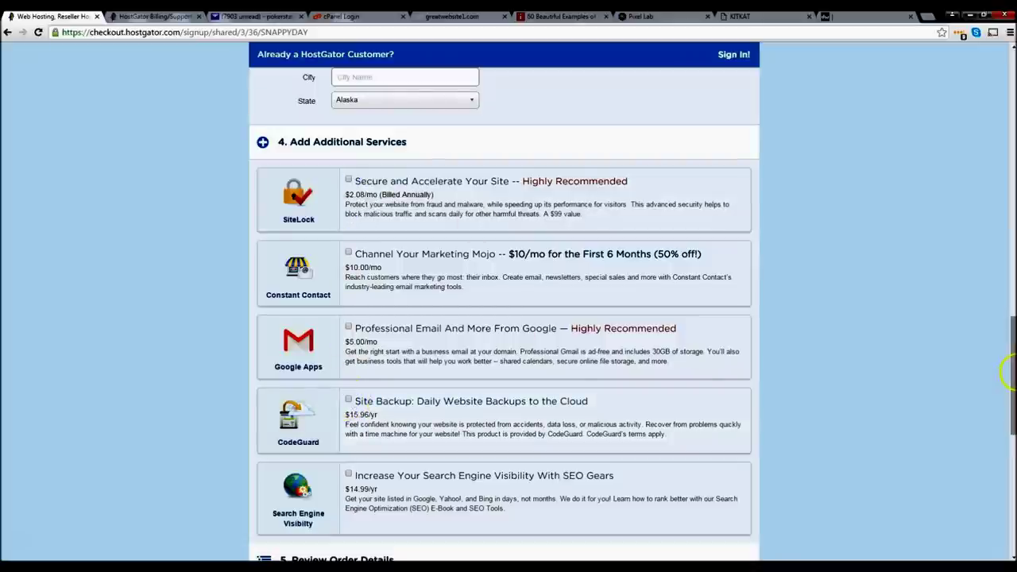
{"action": "scroll", "coordinate": [1014, 383], "scroll_direction": "down", "scroll_amount": 2}
{"action": "scroll", "coordinate": [1014, 389], "scroll_direction": "down", "scroll_amount": 2}
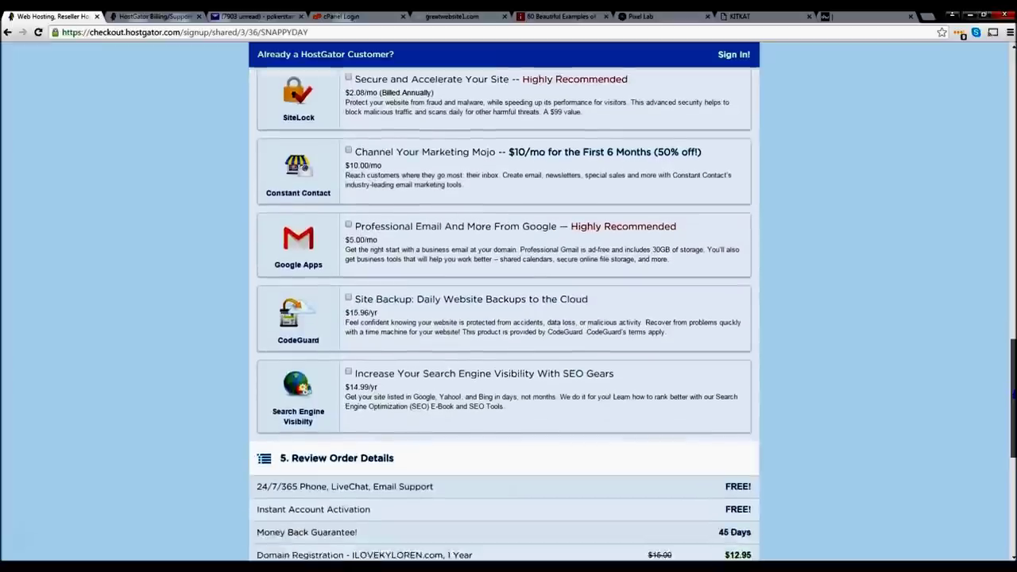
{"action": "scroll", "coordinate": [1014, 403], "scroll_direction": "down", "scroll_amount": 1}
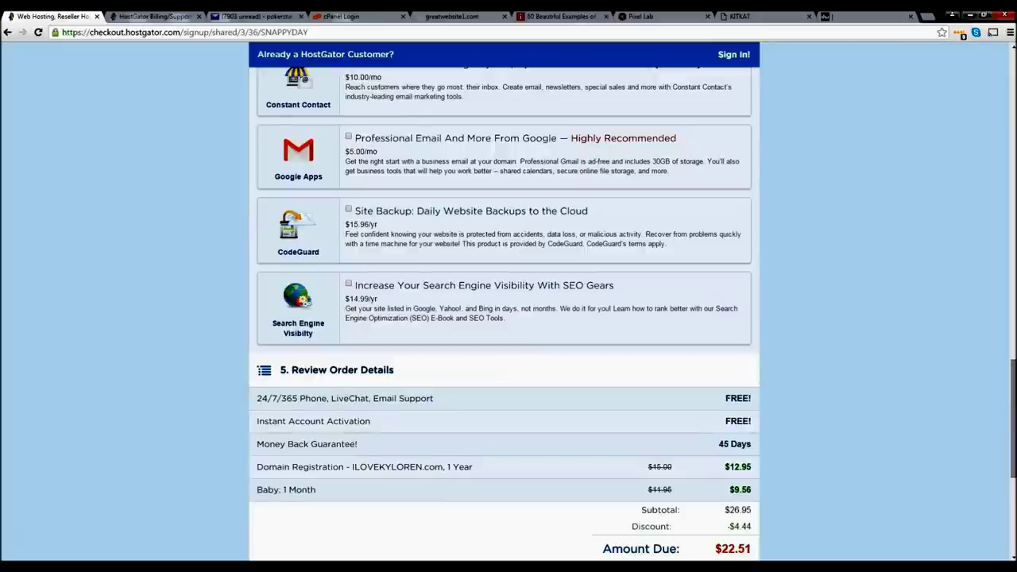
{"action": "scroll", "coordinate": [1010, 413], "scroll_direction": "down", "scroll_amount": 4}
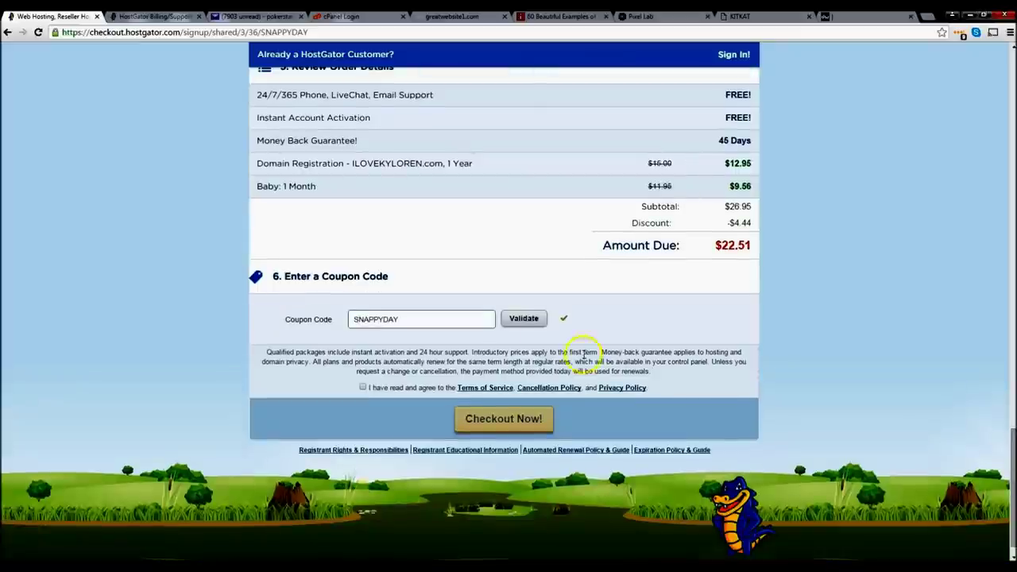
Replace the SNAPPYDAY coupon with quickfeb30 and validate it.
{"action": "double_click", "coordinate": [428, 319]}
{"action": "key", "text": "BackSpace"}
{"action": "left_click", "coordinate": [520, 318]}
{"action": "left_click", "coordinate": [432, 318]}
{"action": "type", "text": "quik"}
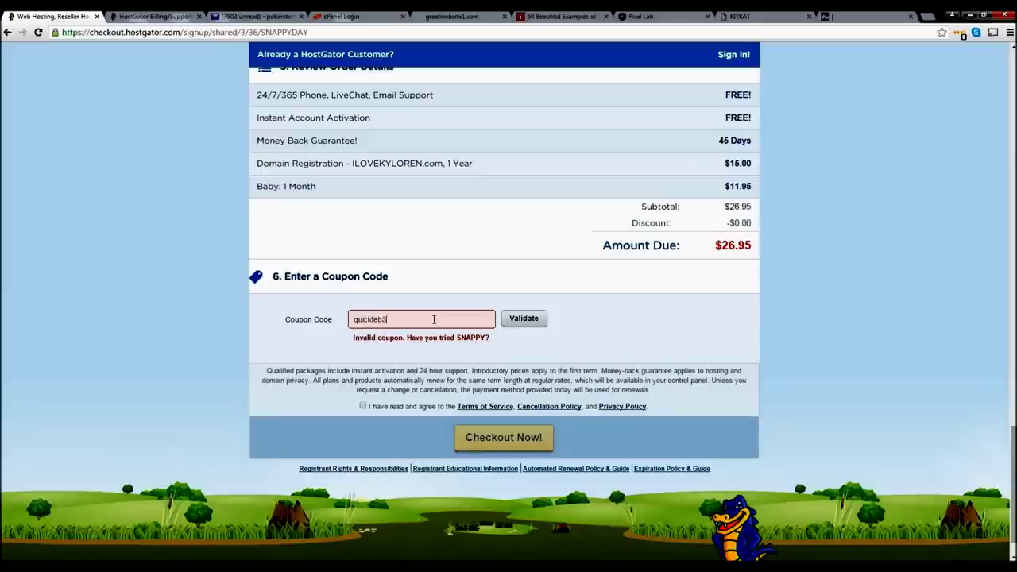
{"action": "left_click", "coordinate": [414, 318]}
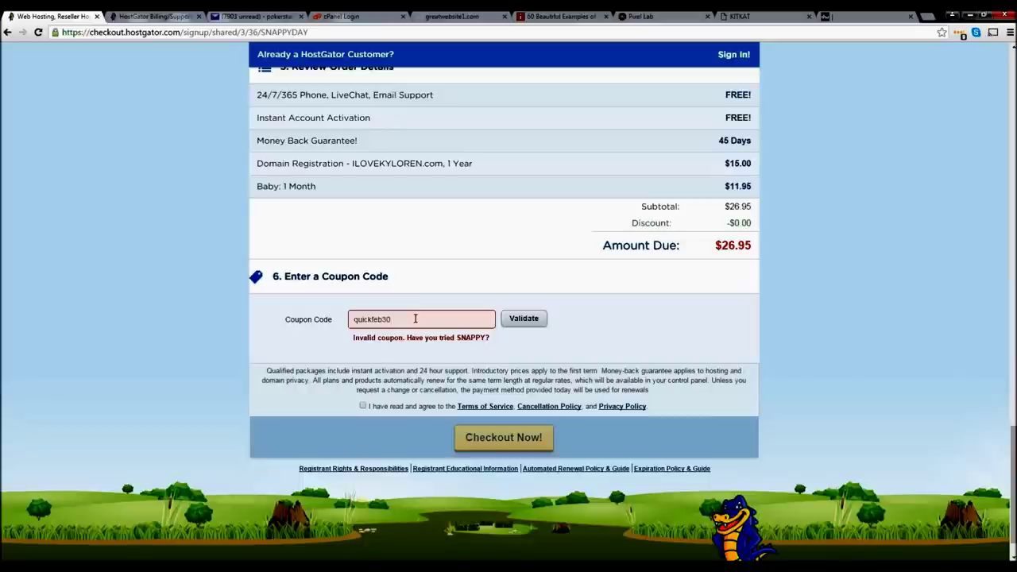
{"action": "left_click", "coordinate": [516, 319]}
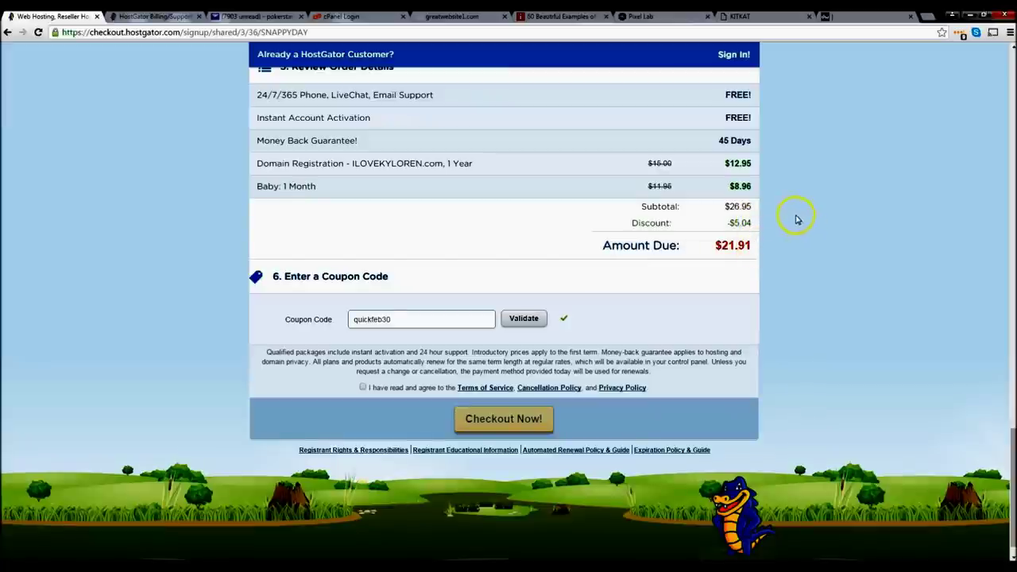
Check the -$5.04 discount, agree to the terms of service, and open the Customer Portal.
{"action": "left_click_drag", "start_coordinate": [758, 225], "coordinate": [722, 223]}
{"action": "left_click", "coordinate": [362, 387]}
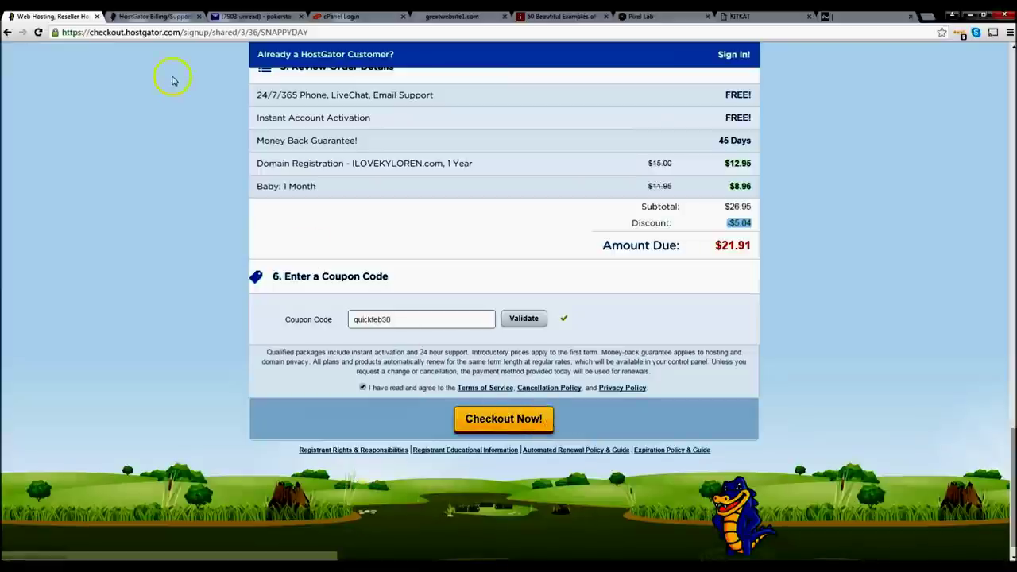
{"action": "left_click", "coordinate": [159, 17]}
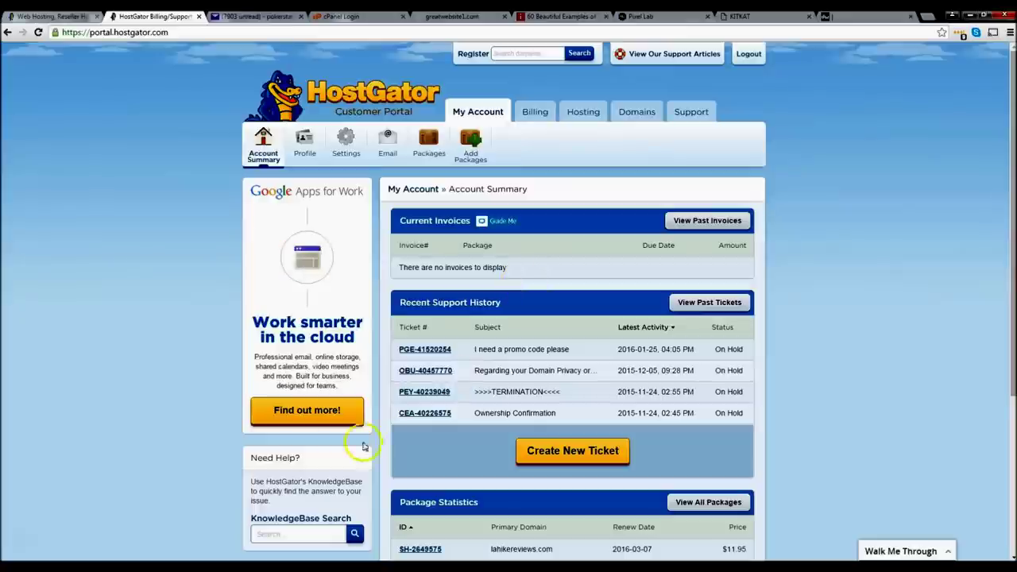
Open HostGator's account info email in Yahoo Mail and highlight the username and password.
{"action": "left_click", "coordinate": [248, 18]}
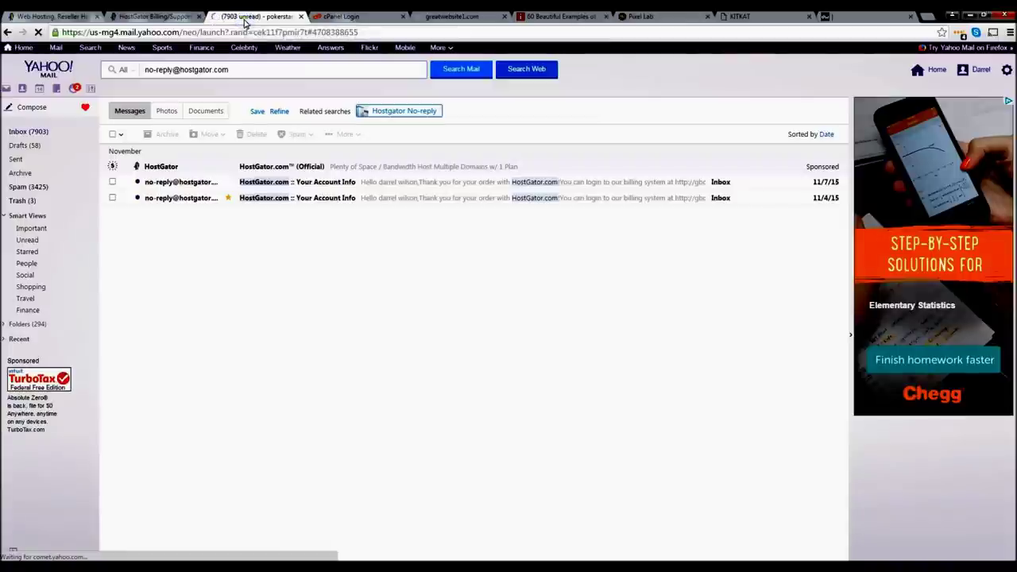
{"action": "left_click", "coordinate": [414, 184]}
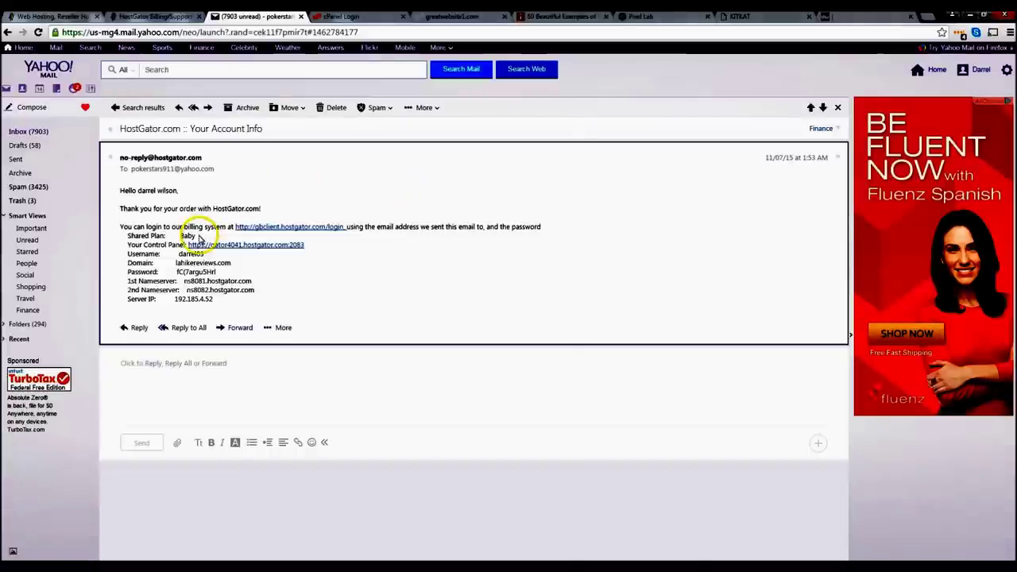
{"action": "left_click_drag", "start_coordinate": [205, 254], "coordinate": [178, 253]}
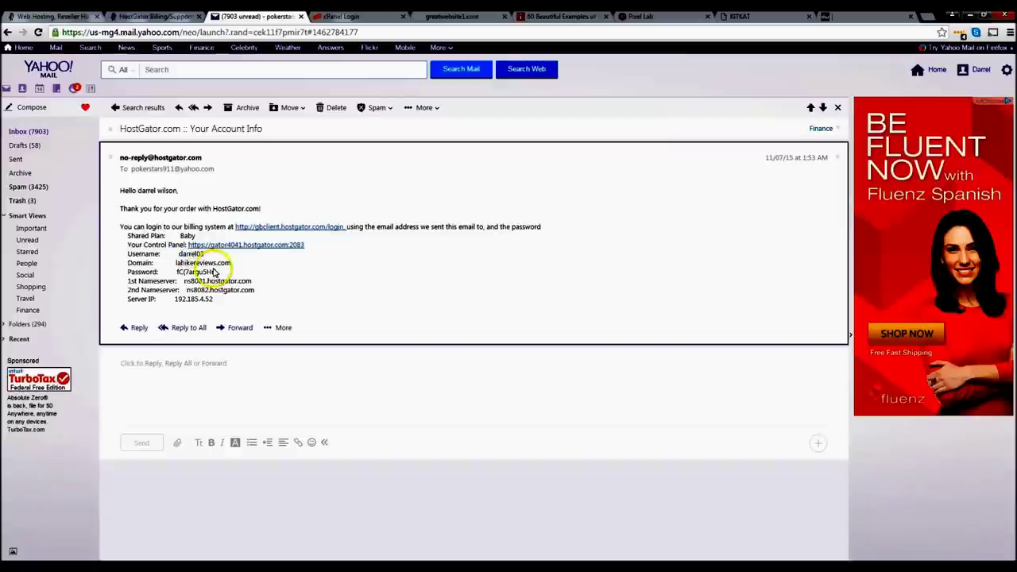
{"action": "left_click_drag", "start_coordinate": [219, 271], "coordinate": [177, 272]}
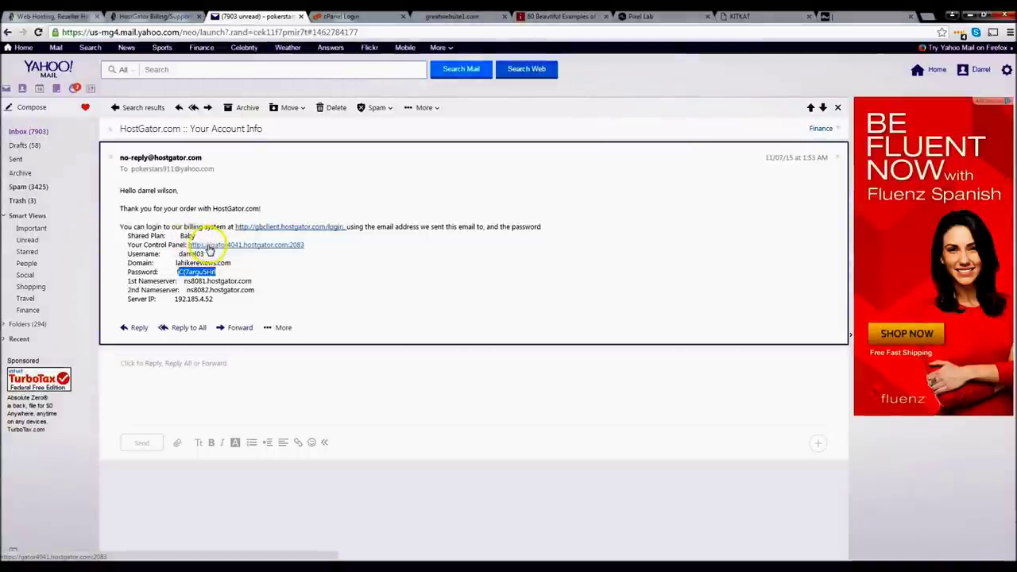
Open the Your Control Panel link in a new tab, then return to the cPanel login.
{"action": "left_click", "coordinate": [210, 248]}
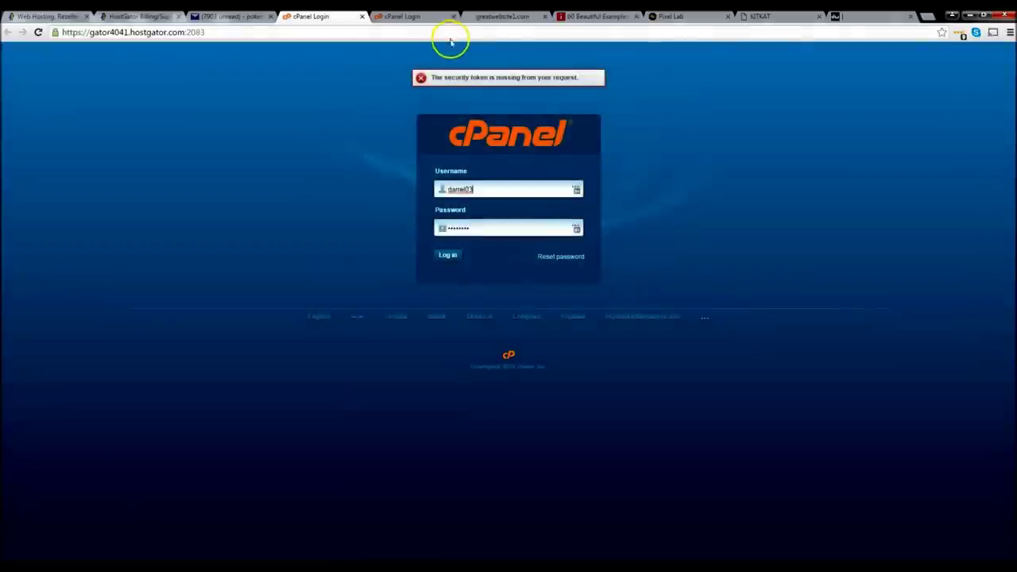
{"action": "left_click", "coordinate": [226, 15]}
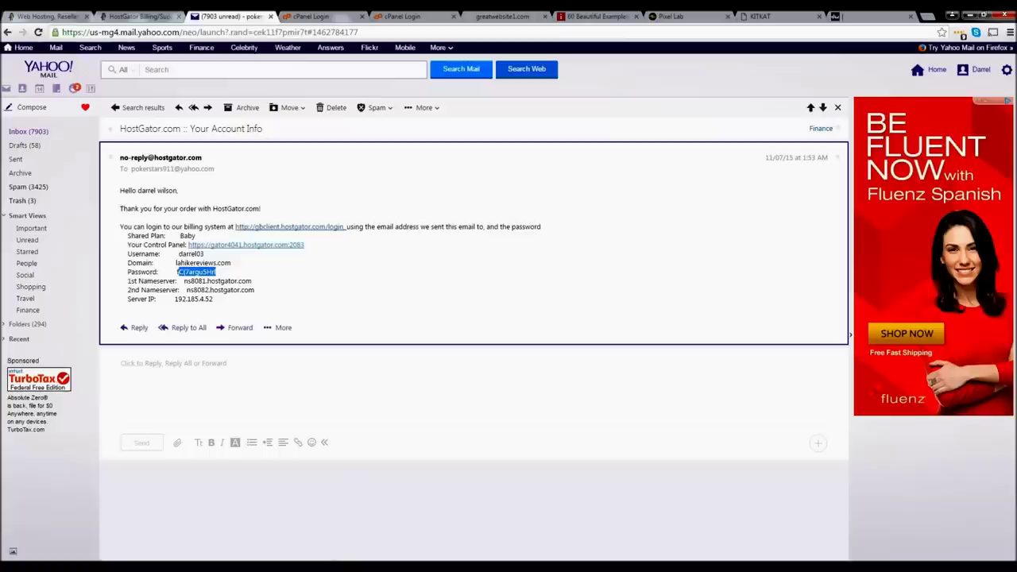
{"action": "left_click_drag", "start_coordinate": [204, 254], "coordinate": [167, 273]}
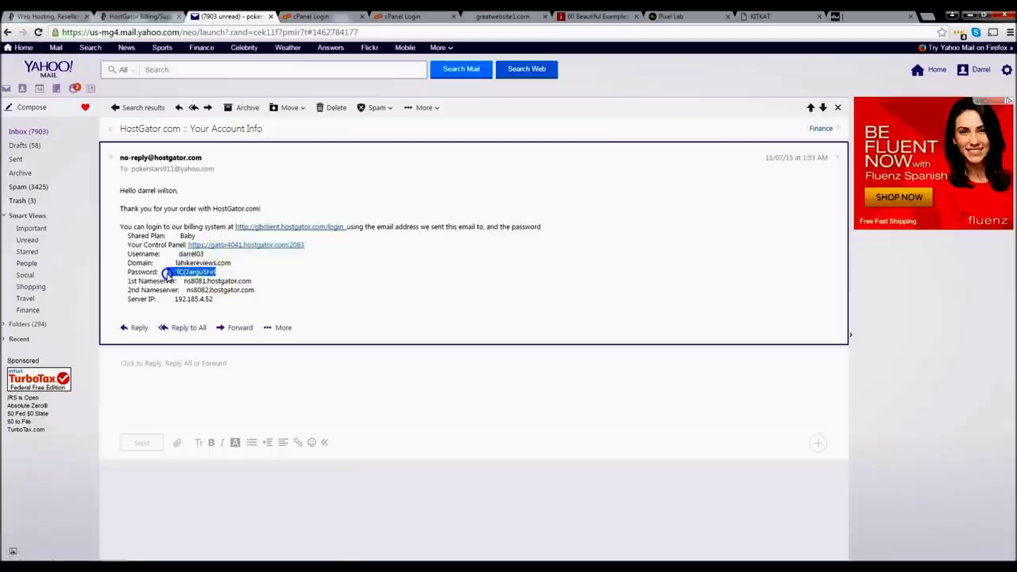
{"action": "left_click", "coordinate": [324, 18]}
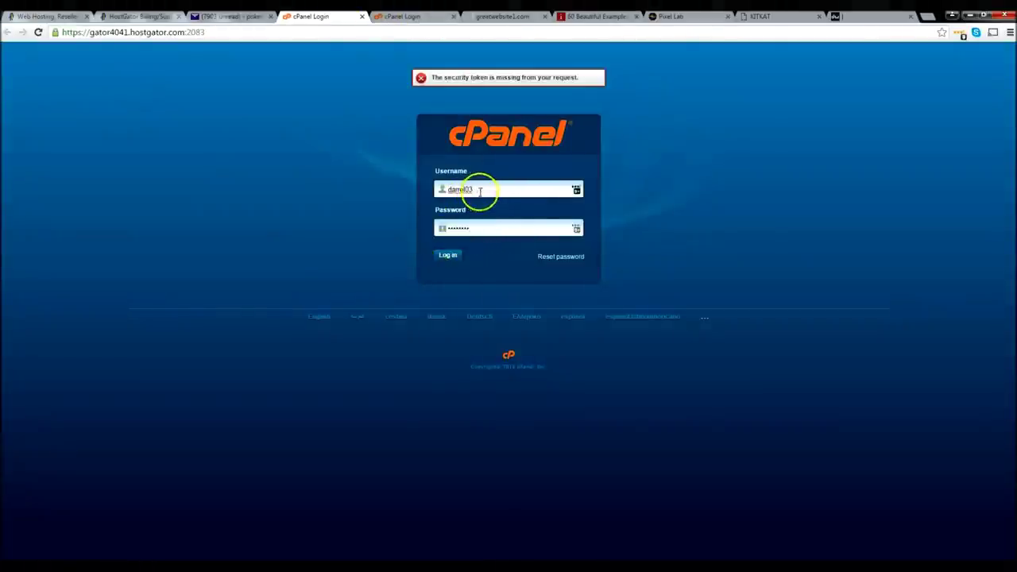
Log in to the HostGator cPanel, close the duplicate login tab, and bring up the Start menu.
{"action": "left_click", "coordinate": [454, 255]}
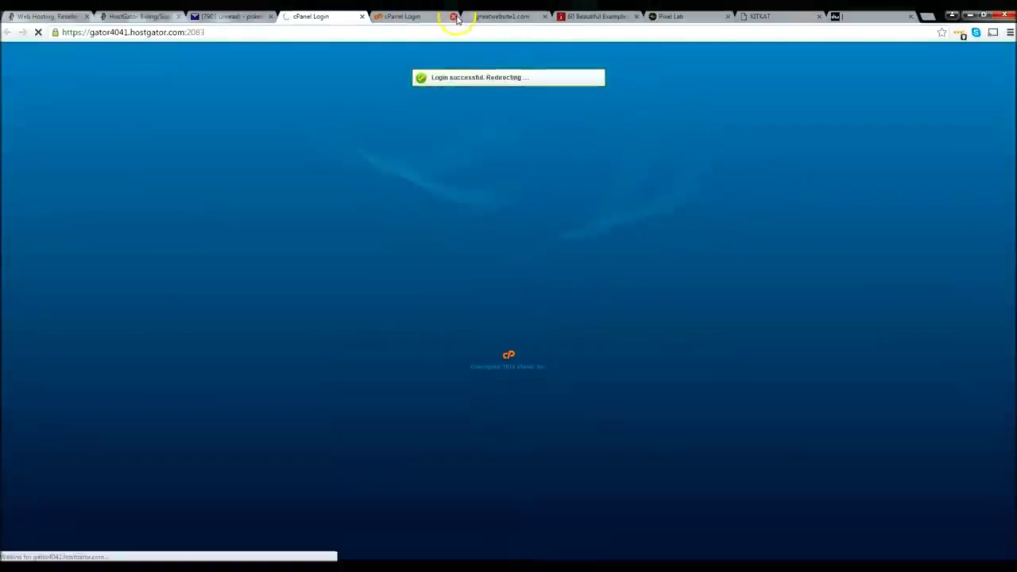
{"action": "left_click", "coordinate": [453, 17]}
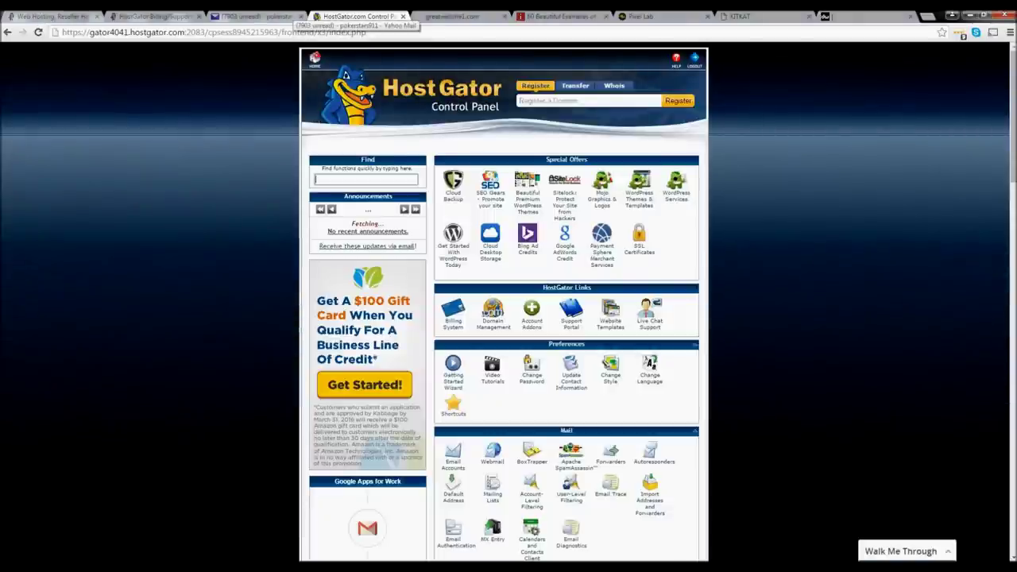
{"action": "key", "text": "super"}
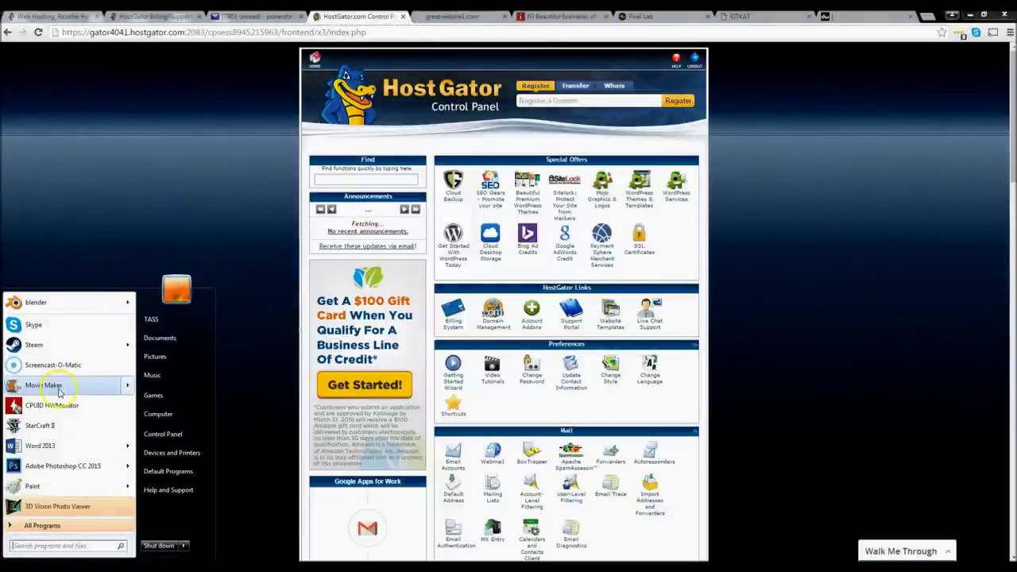
Launch Notepad from All Programs > Accessories.
{"action": "left_click", "coordinate": [62, 525]}
{"action": "left_click", "coordinate": [74, 507]}
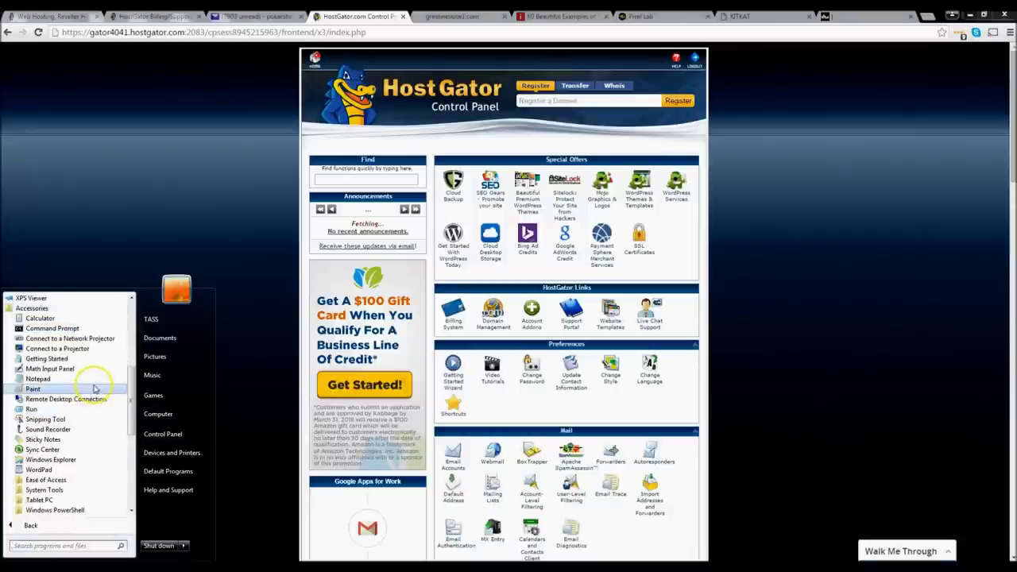
{"action": "left_click", "coordinate": [94, 379]}
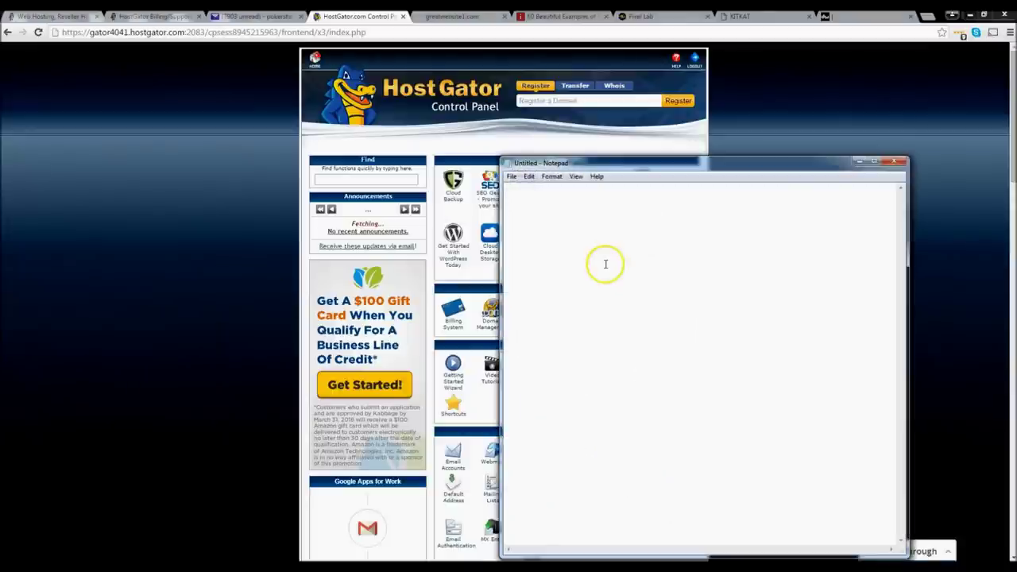
Write the checklist: domain done, hosting done, install wordpress, create our amazing website; then minimize Notepad.
{"action": "type", "text": "got our dpo"}
{"action": "key", "text": "BackSpace"}
{"action": "key", "text": "BackSpace"}
{"action": "type", "text": "omain-"}
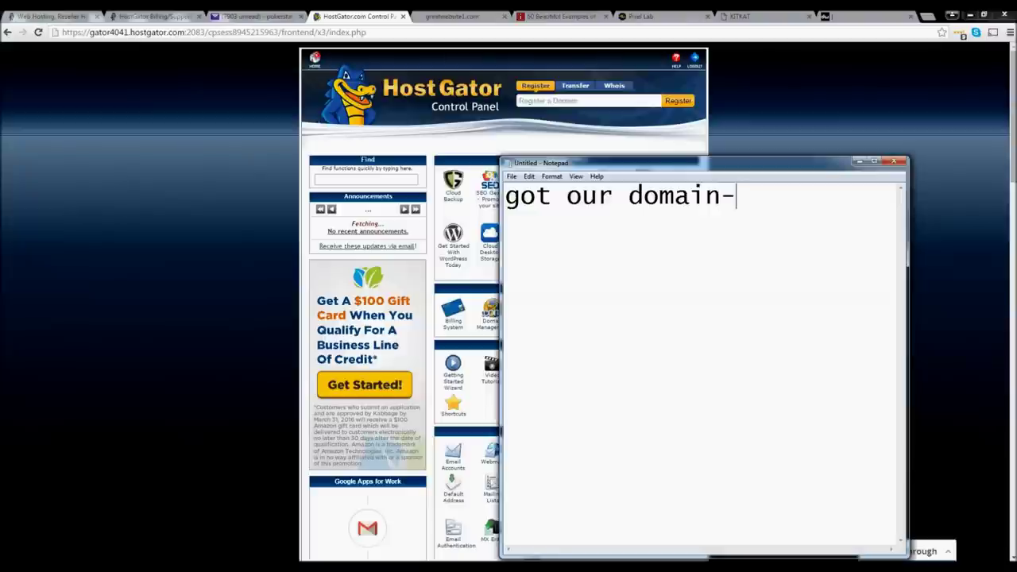
{"action": "type", "text": " done"}
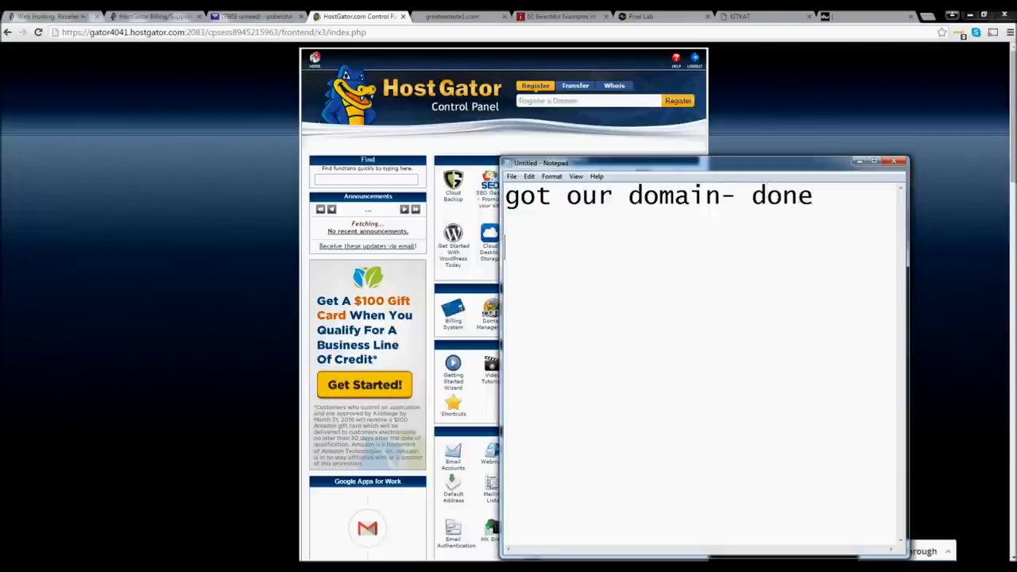
{"action": "key", "text": "Return"}
{"action": "key", "text": "Return"}
{"action": "type", "text": "got our"}
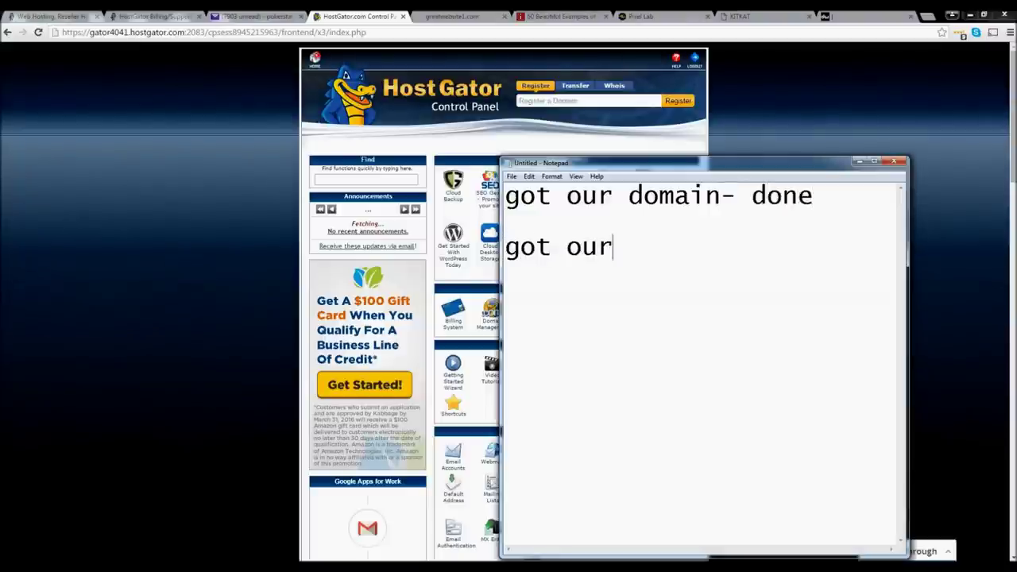
{"action": "type", "text": " hosting- done"}
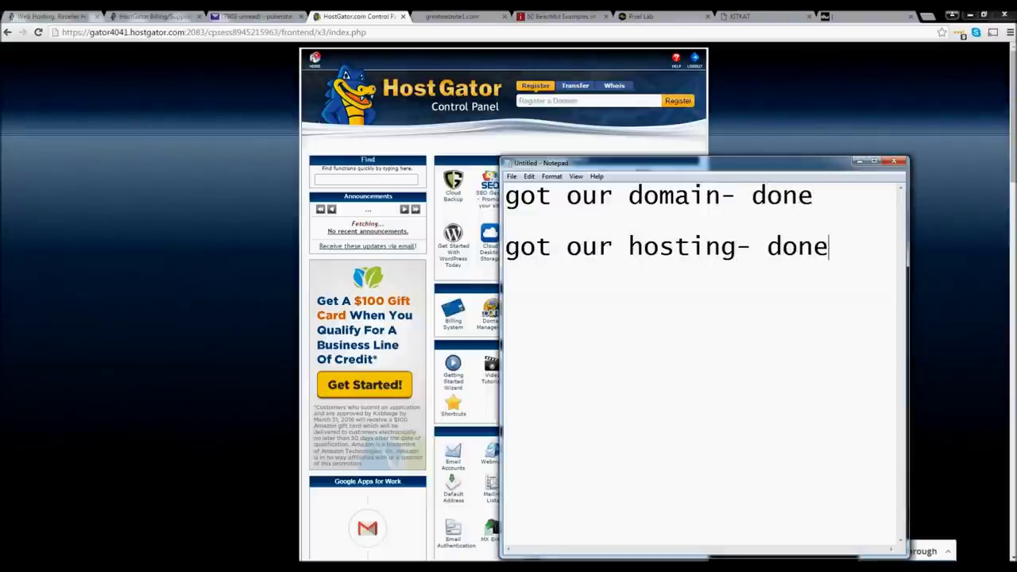
{"action": "type", "text": "  install wordpress"}
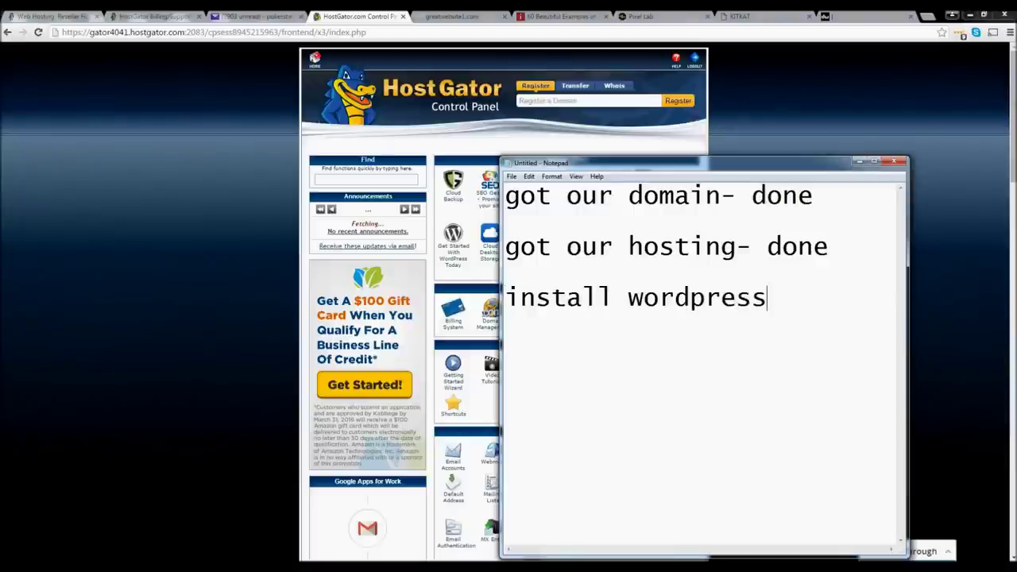
{"action": "left_click", "coordinate": [608, 263]}
{"action": "key", "text": "Return"}
{"action": "type", "text": "\\"}
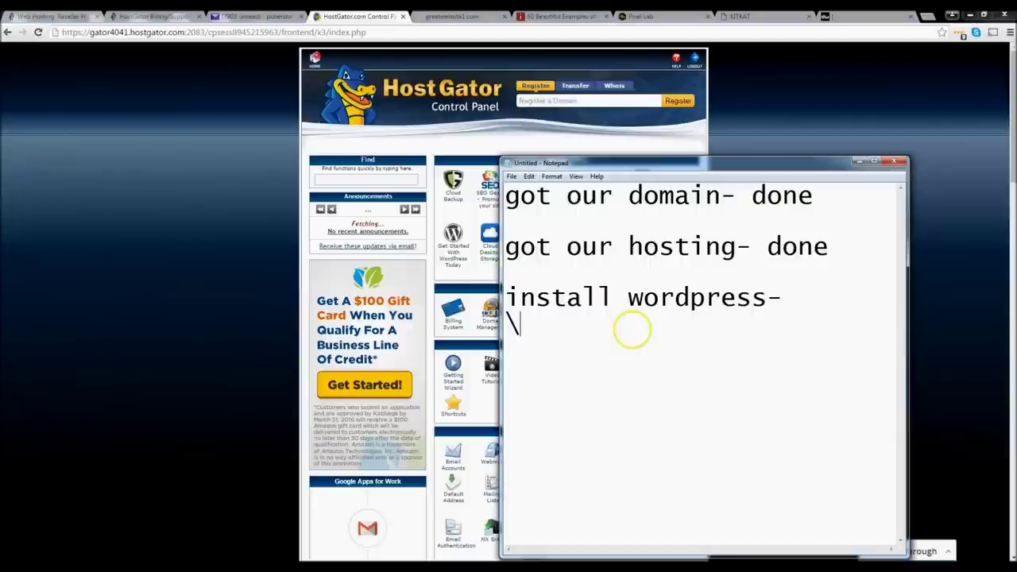
{"action": "type", "text": "crte"}
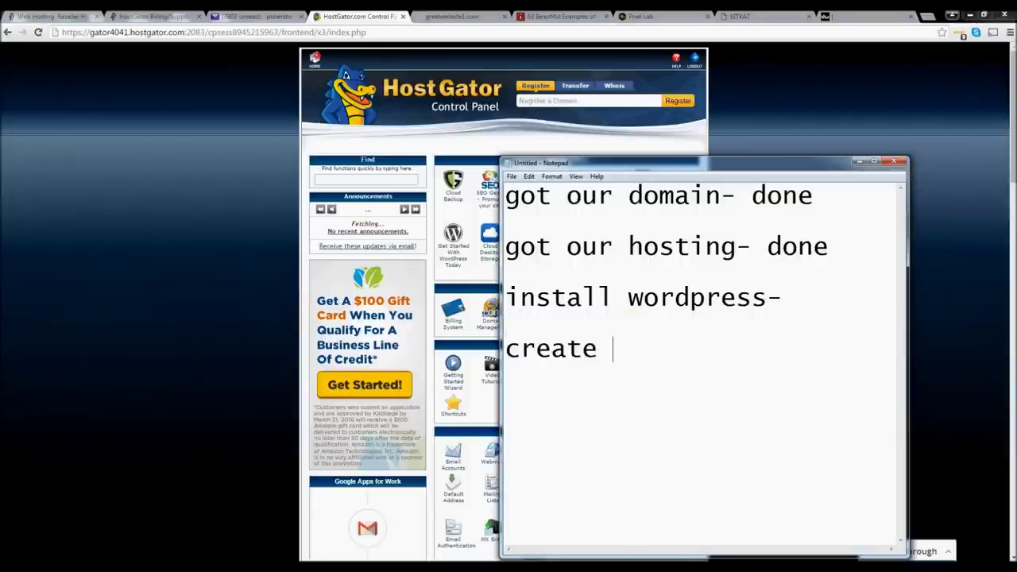
{"action": "type", "text": " our amazing website"}
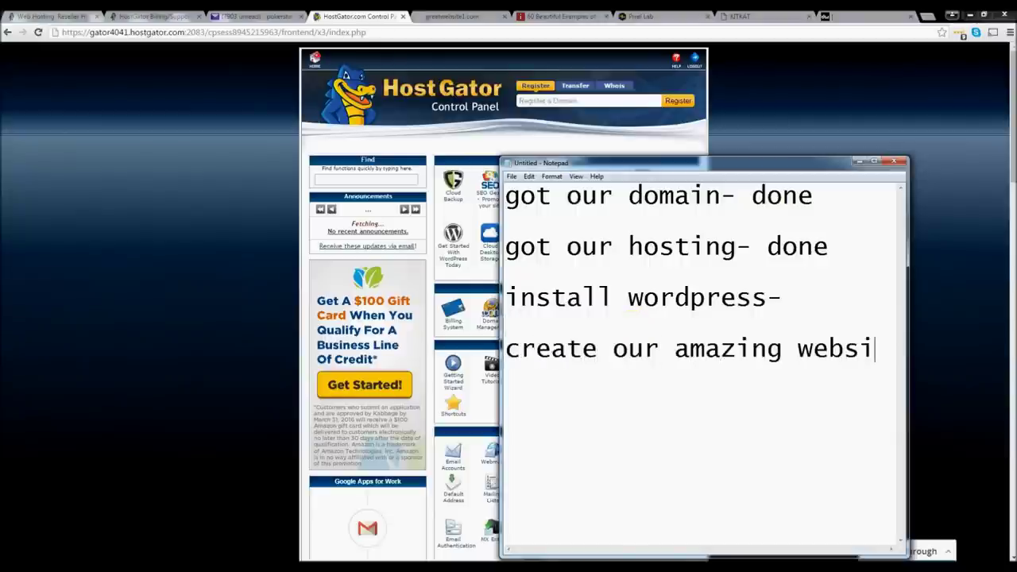
{"action": "left_click", "coordinate": [632, 300]}
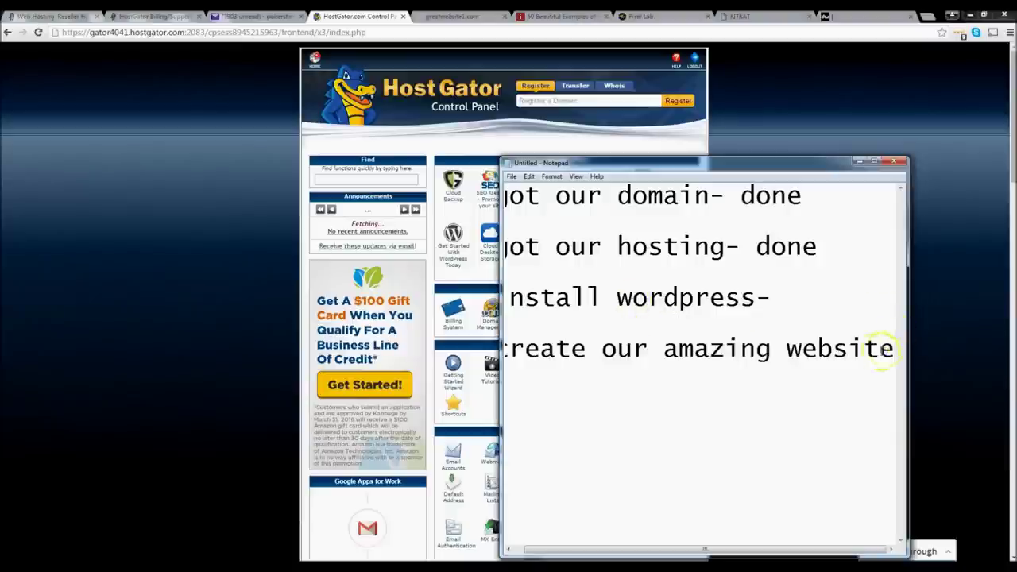
{"action": "left_click", "coordinate": [151, 332]}
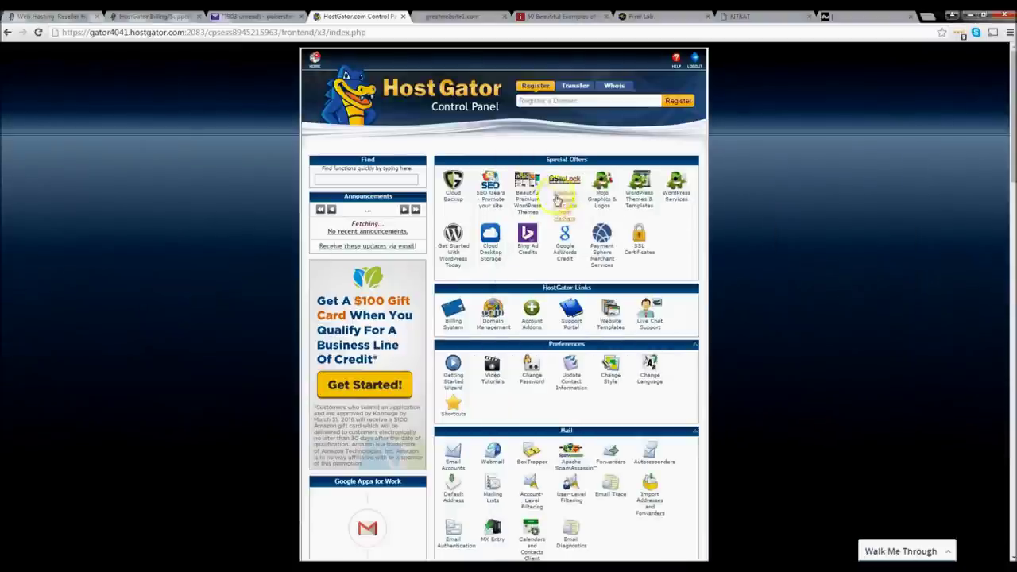
Scroll to Software and Services in cPanel and launch QuickInstall.
{"action": "left_click_drag", "start_coordinate": [1014, 134], "coordinate": [1014, 143]}
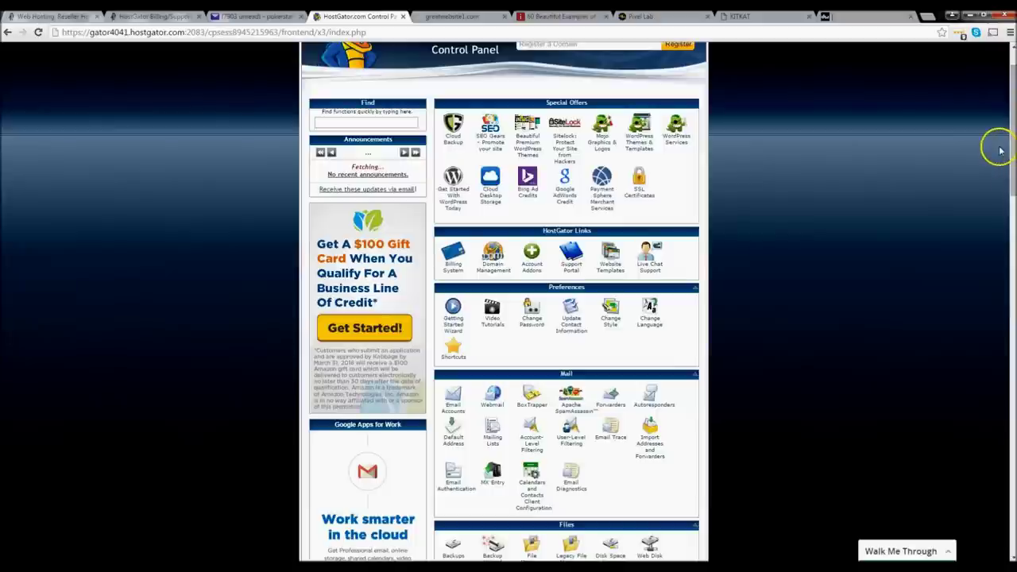
{"action": "left_click_drag", "start_coordinate": [1012, 157], "coordinate": [1012, 274]}
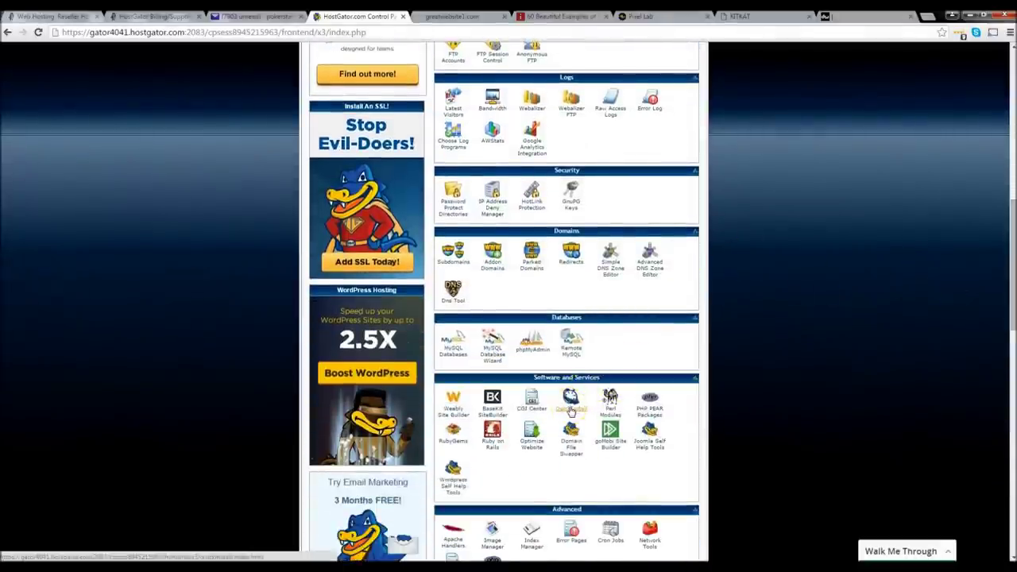
{"action": "left_click", "coordinate": [570, 403]}
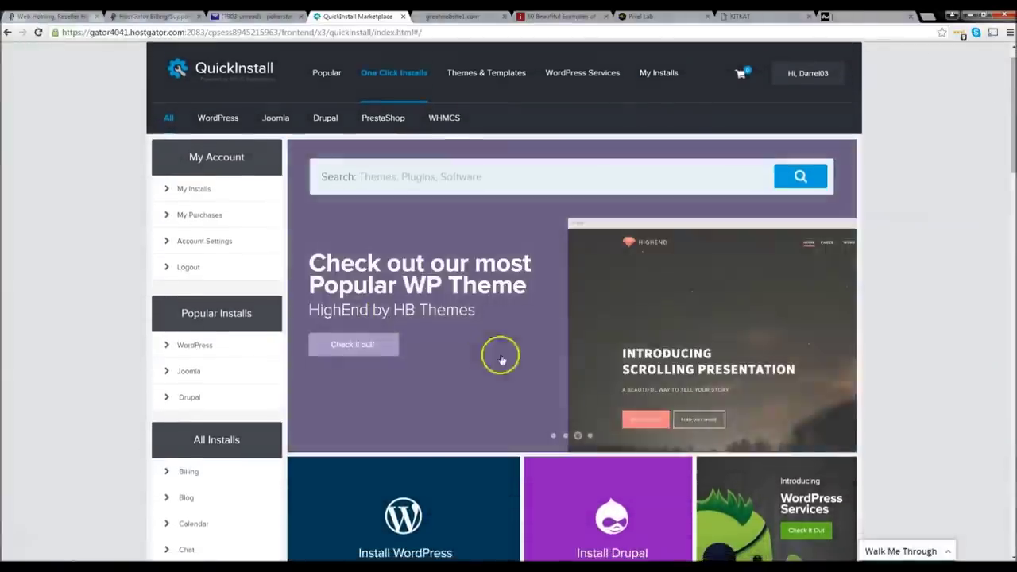
{"action": "scroll", "coordinate": [509, 354], "scroll_direction": "down", "scroll_amount": 1}
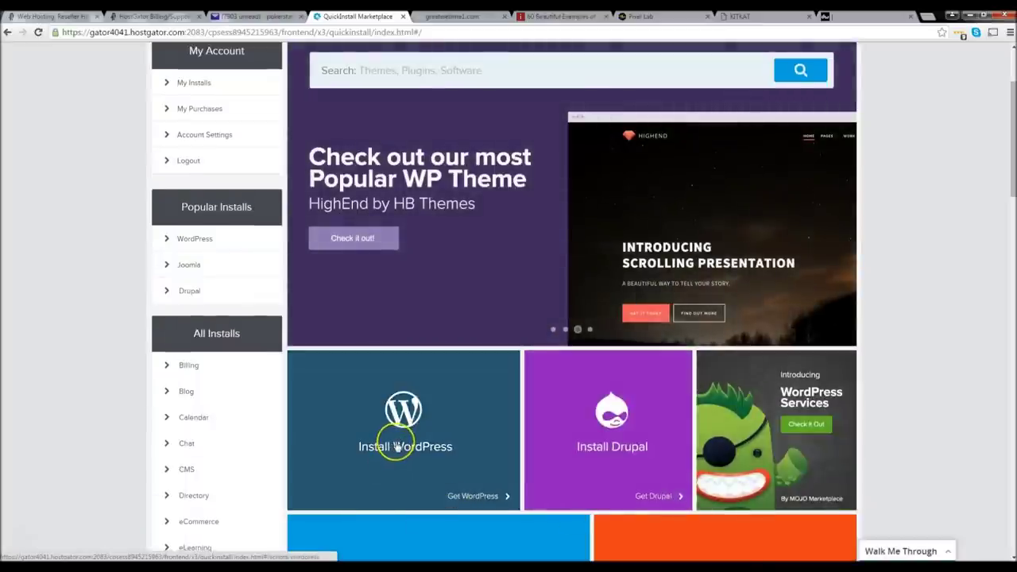
Pick the Install WordPress tile and choose the Free Option install.
{"action": "left_click", "coordinate": [397, 446]}
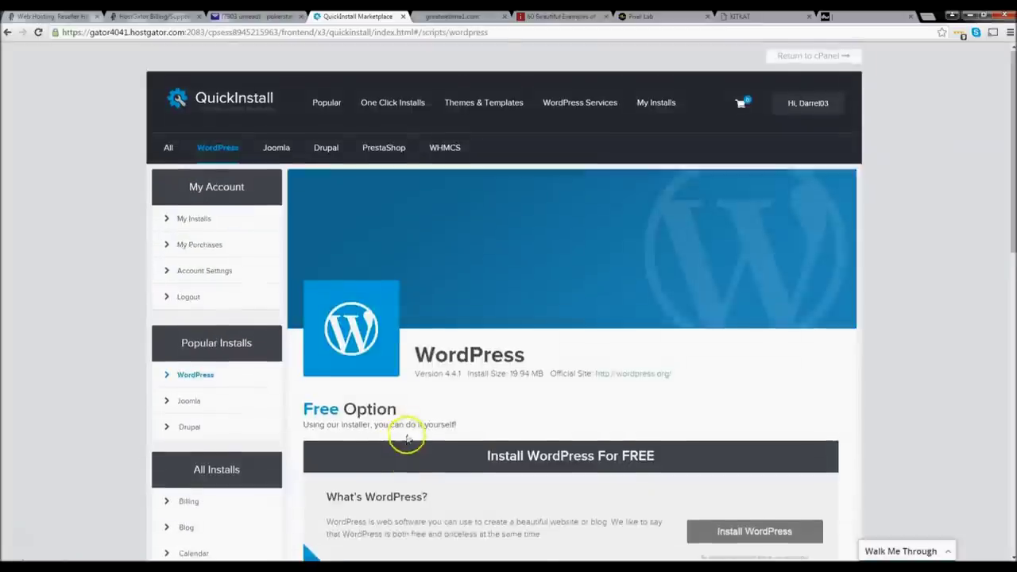
{"action": "scroll", "coordinate": [397, 436], "scroll_direction": "down", "scroll_amount": 5}
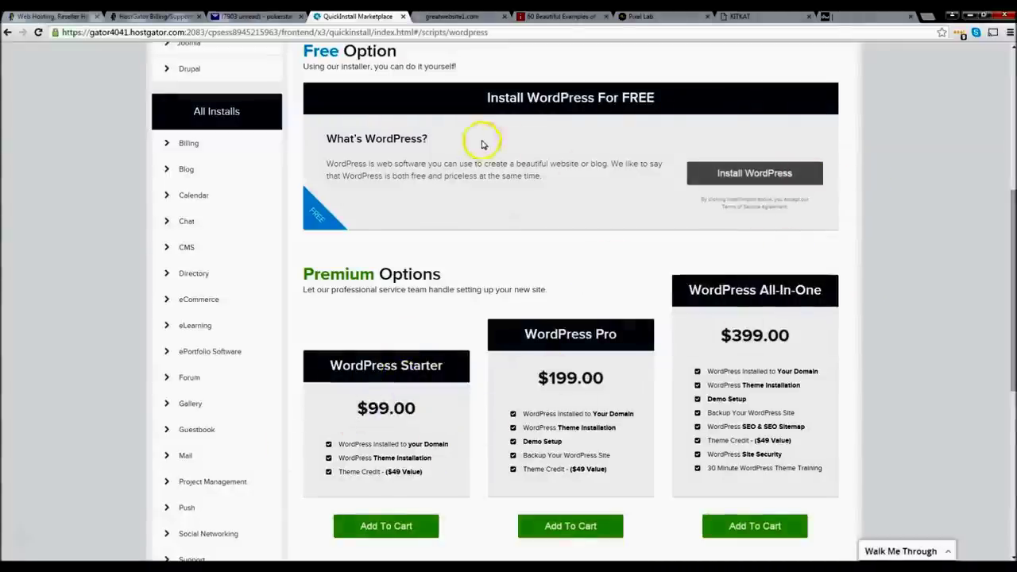
{"action": "left_click", "coordinate": [729, 175]}
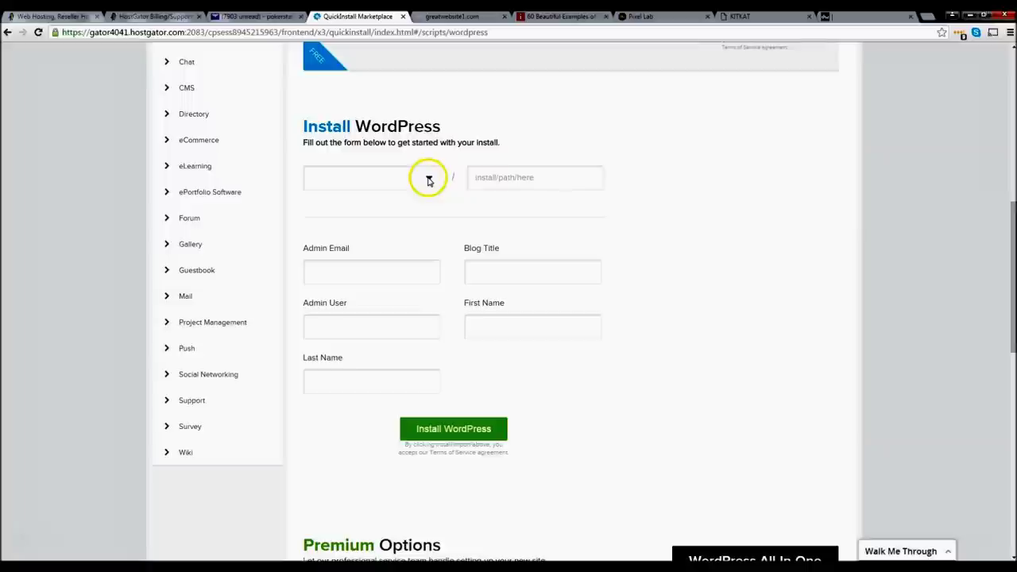
Select themagnanimous.com as the install domain and autofill the admin email and names.
{"action": "left_click", "coordinate": [427, 178]}
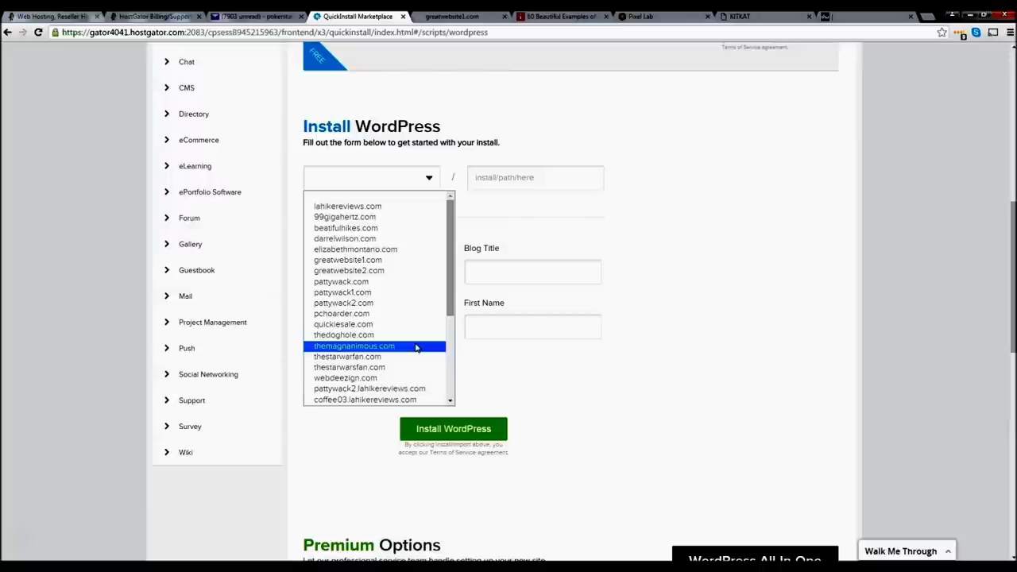
{"action": "left_click", "coordinate": [415, 347]}
{"action": "left_click", "coordinate": [493, 179]}
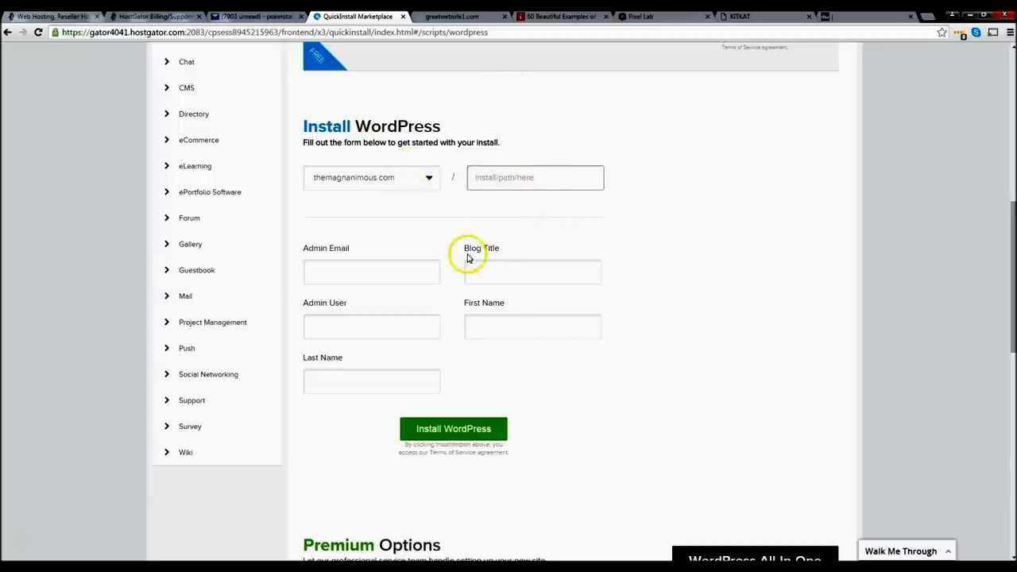
{"action": "left_click", "coordinate": [416, 282]}
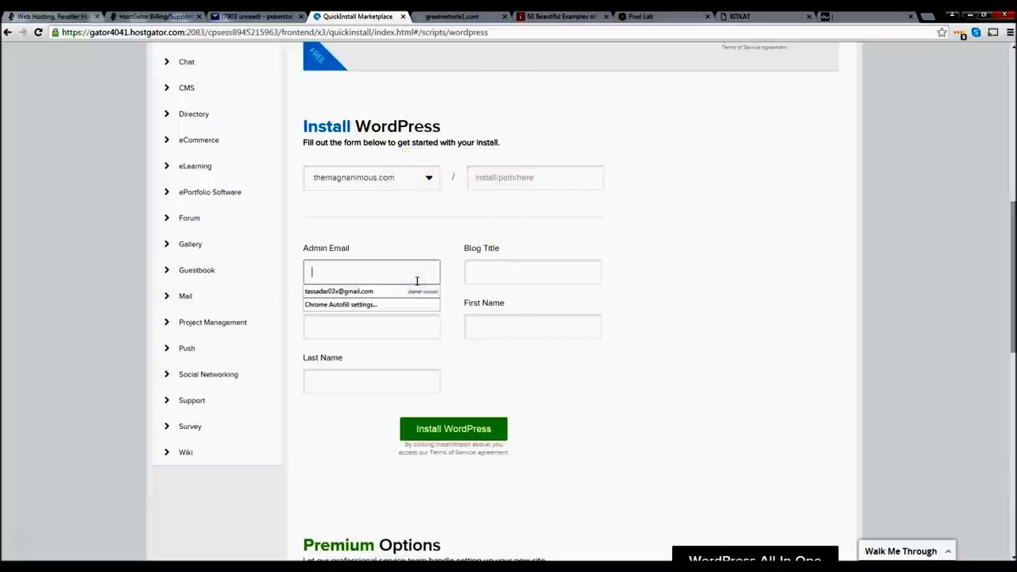
{"action": "left_click", "coordinate": [408, 292]}
Enter the blog title 'the terminator' and use 'terminator' as the admin user.
{"action": "left_click", "coordinate": [500, 273]}
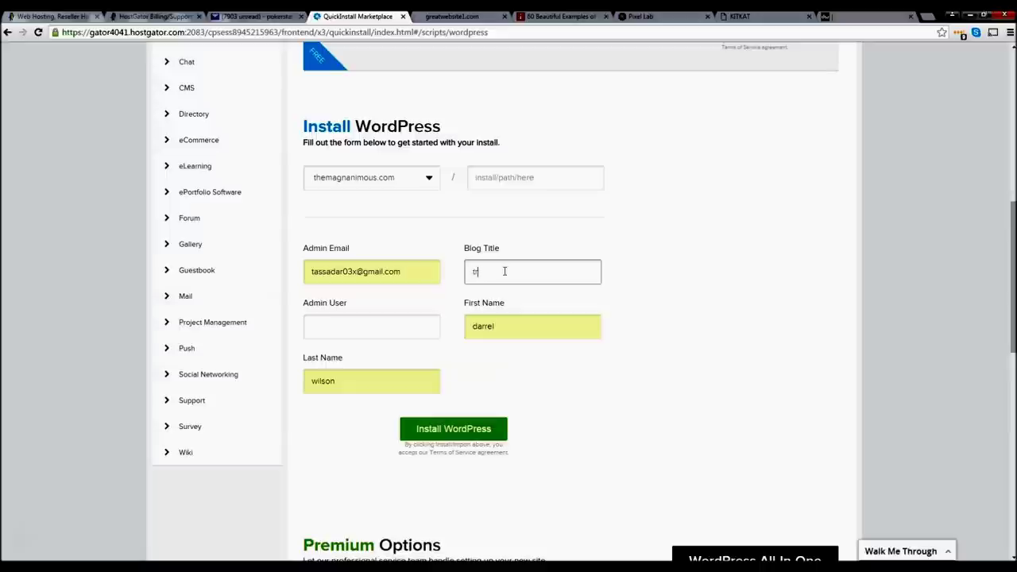
{"action": "key", "text": "Tab"}
{"action": "double_click", "coordinate": [515, 276]}
{"action": "type", "text": "terminator"}
{"action": "key", "text": "Tab"}
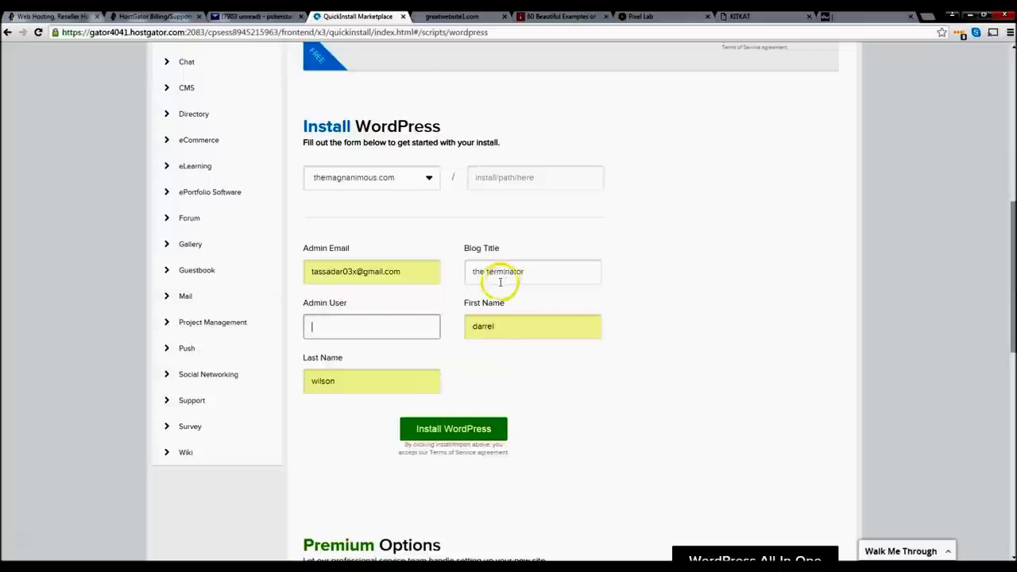
{"action": "left_click", "coordinate": [507, 275]}
{"action": "double_click", "coordinate": [507, 275]}
{"action": "key", "text": "ctrl+c"}
{"action": "left_click", "coordinate": [390, 325]}
{"action": "key", "text": "ctrl+v"}
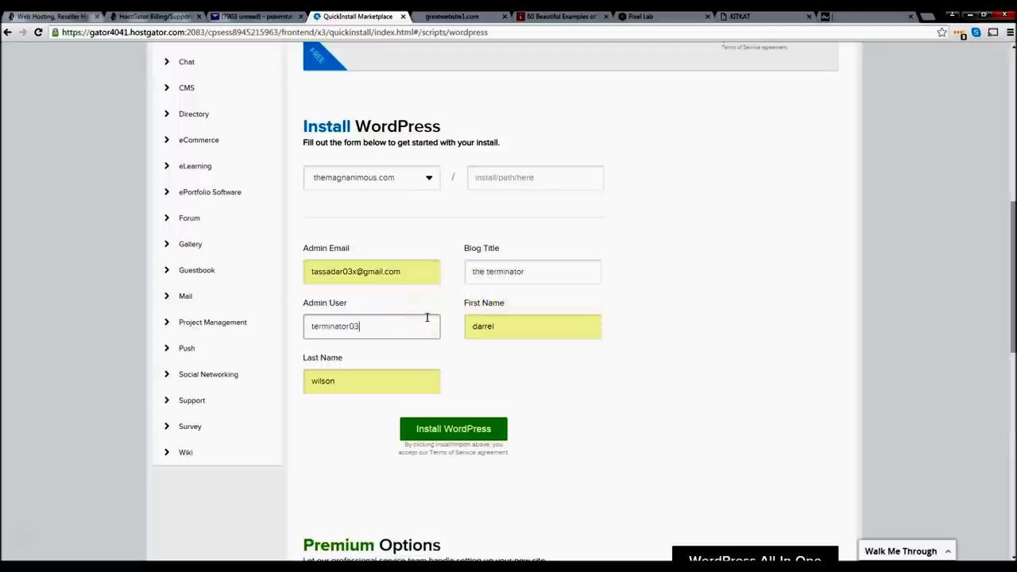
Submit the form to start the WordPress installation.
{"action": "left_click", "coordinate": [449, 427]}
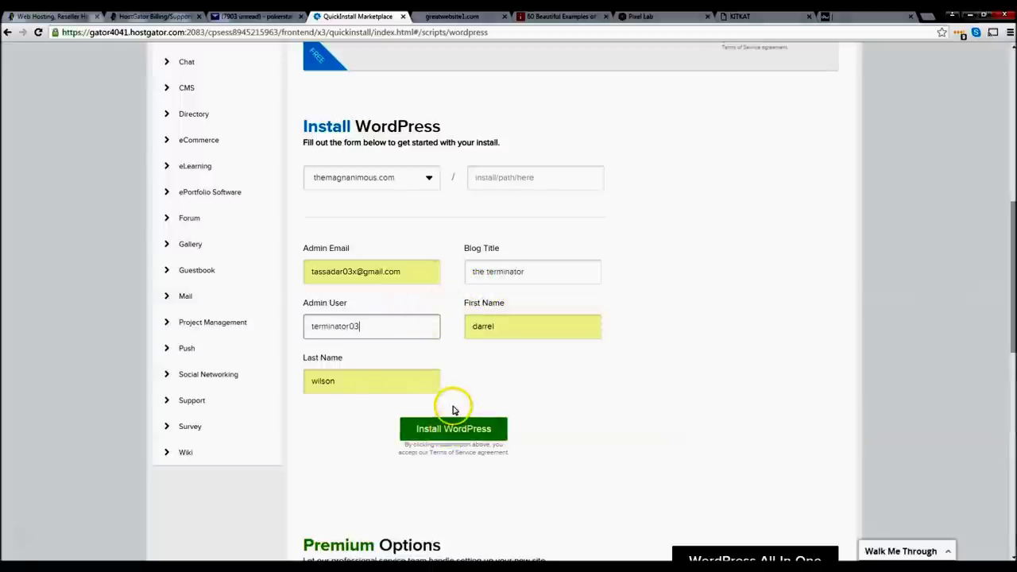
{"action": "scroll", "coordinate": [451, 408], "scroll_direction": "up", "scroll_amount": 1}
{"action": "scroll", "coordinate": [453, 411], "scroll_direction": "down", "scroll_amount": 2}
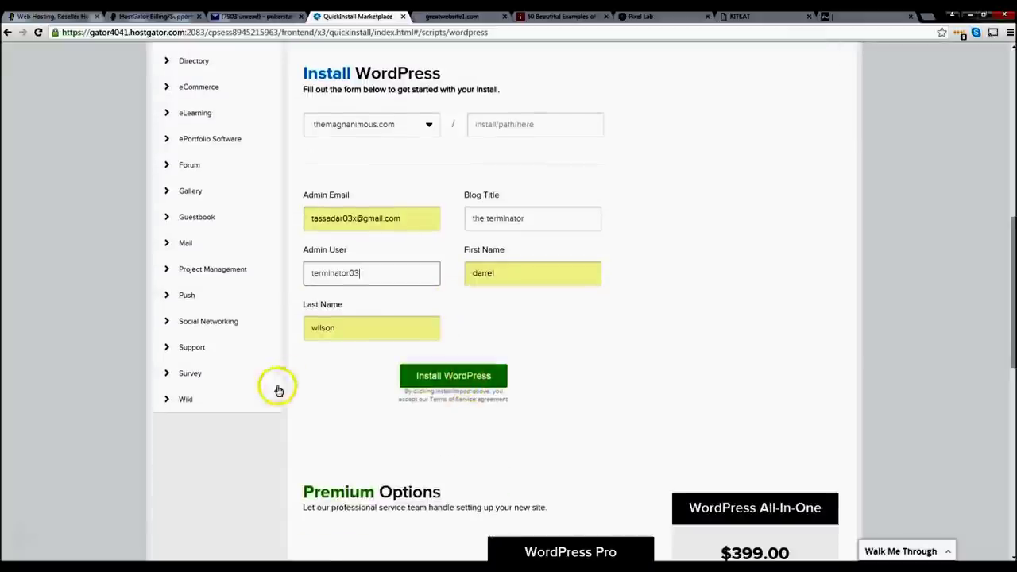
{"action": "left_click", "coordinate": [476, 377]}
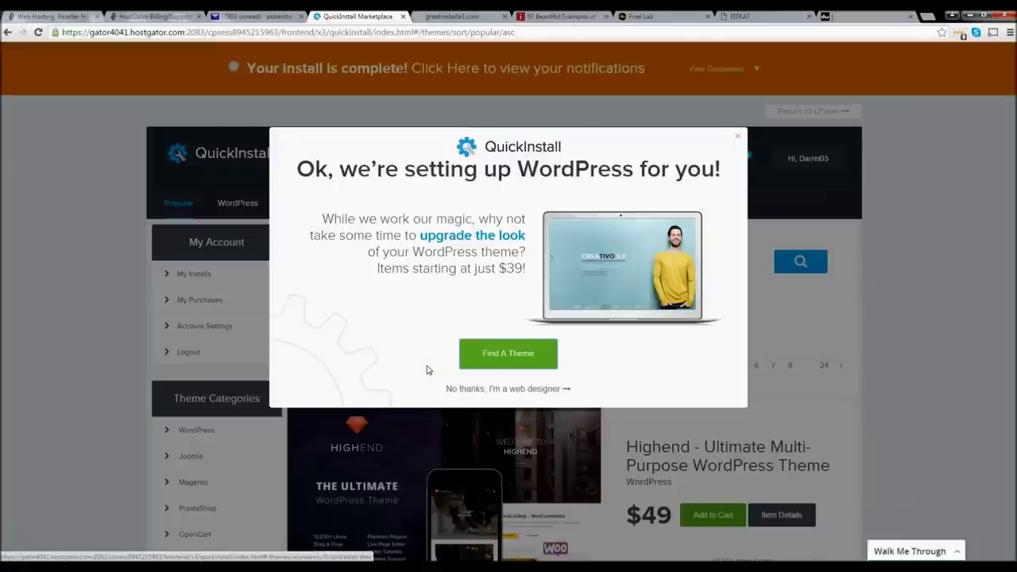
Decline the theme offer with 'No thanks, I'm a web designer' and view the install credentials.
{"action": "left_click", "coordinate": [477, 389]}
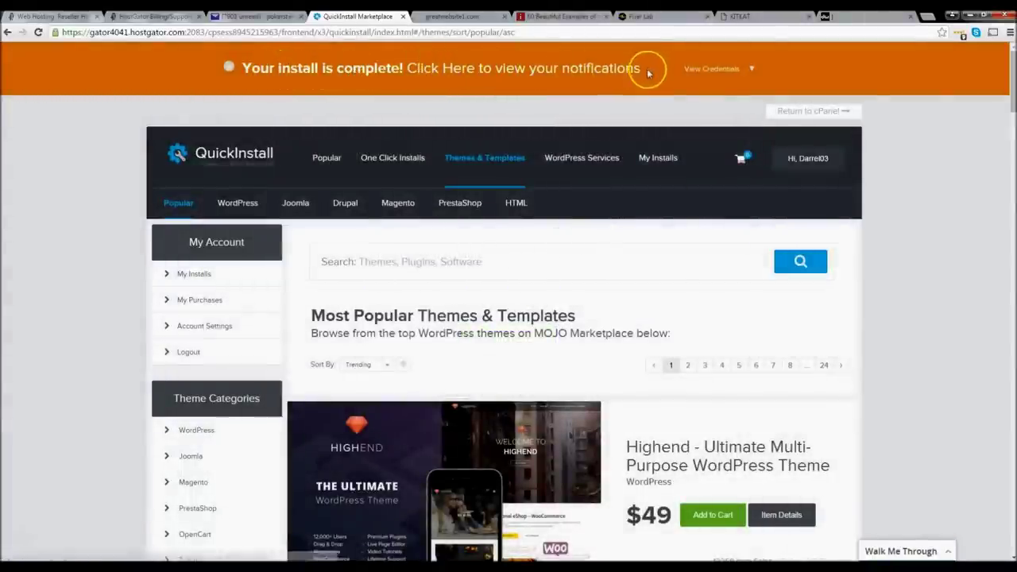
{"action": "left_click", "coordinate": [753, 71]}
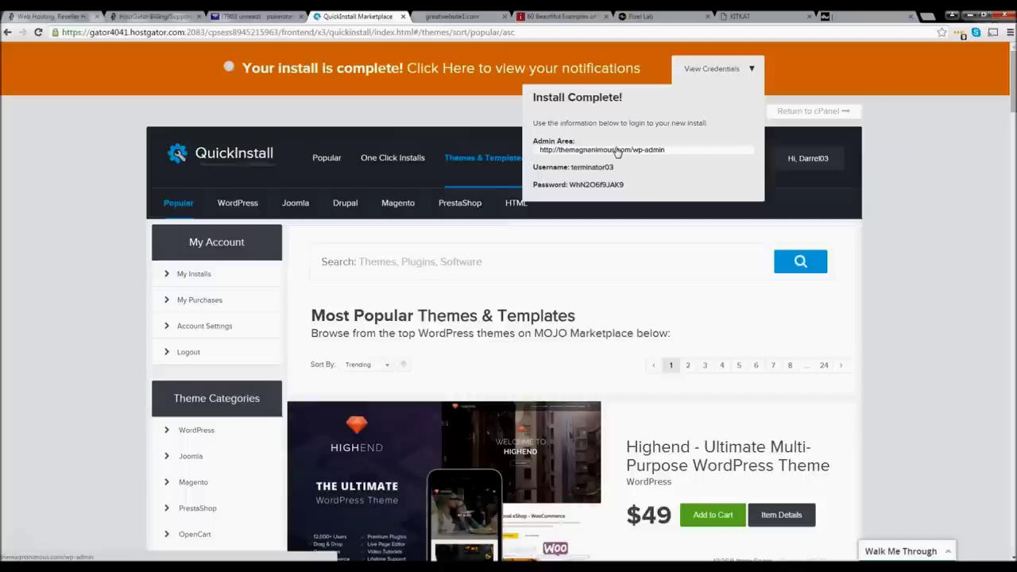
Open the themagnanimous.com/wp-admin login page in a new tab.
{"action": "left_click", "coordinate": [617, 152]}
{"action": "left_click", "coordinate": [638, 154]}
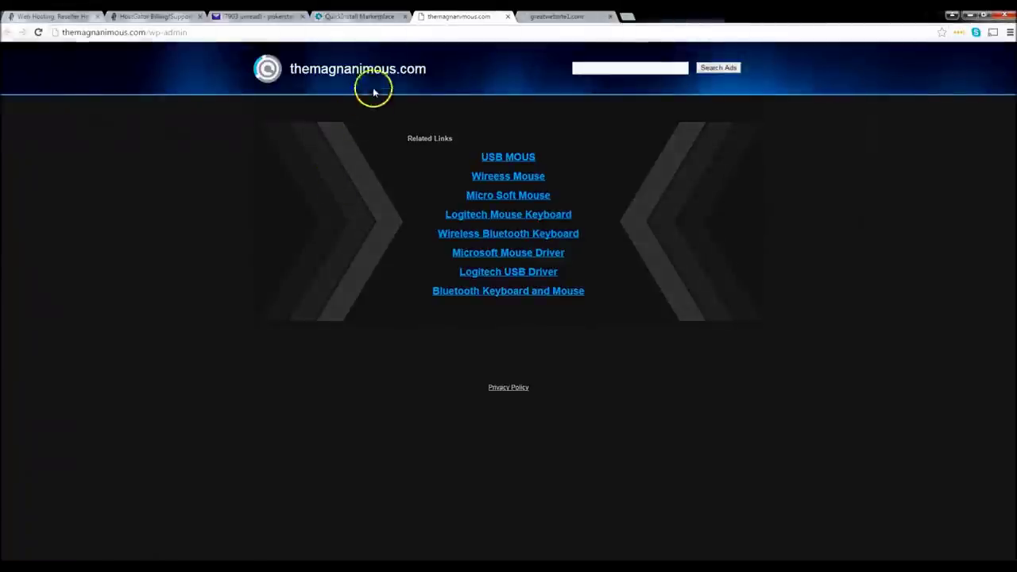
{"action": "left_click", "coordinate": [365, 17]}
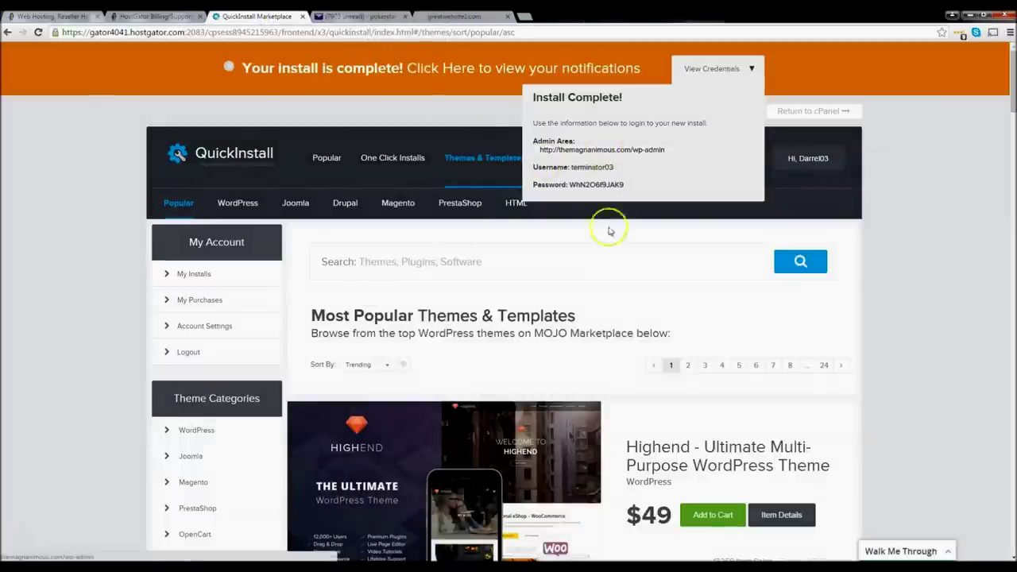
{"action": "left_click", "coordinate": [622, 152]}
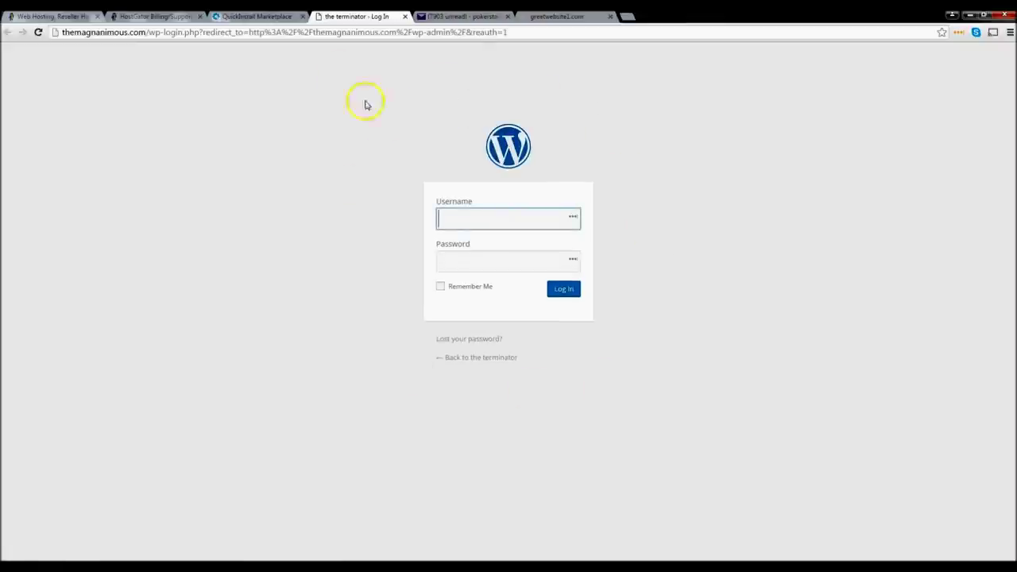
{"action": "left_click", "coordinate": [270, 17]}
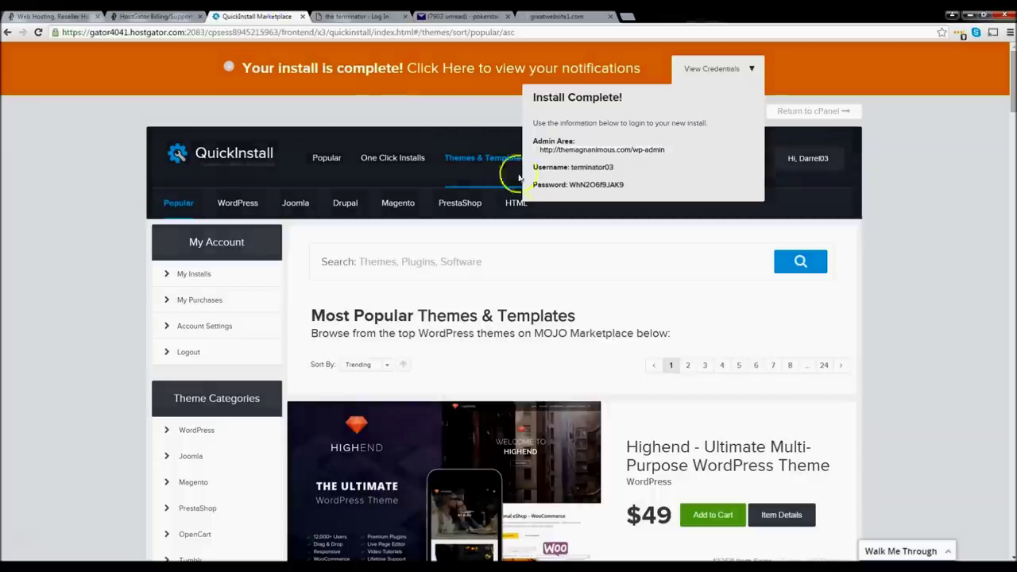
Copy the generated admin username into the WordPress login form.
{"action": "right_click", "coordinate": [573, 168]}
{"action": "left_click", "coordinate": [579, 174]}
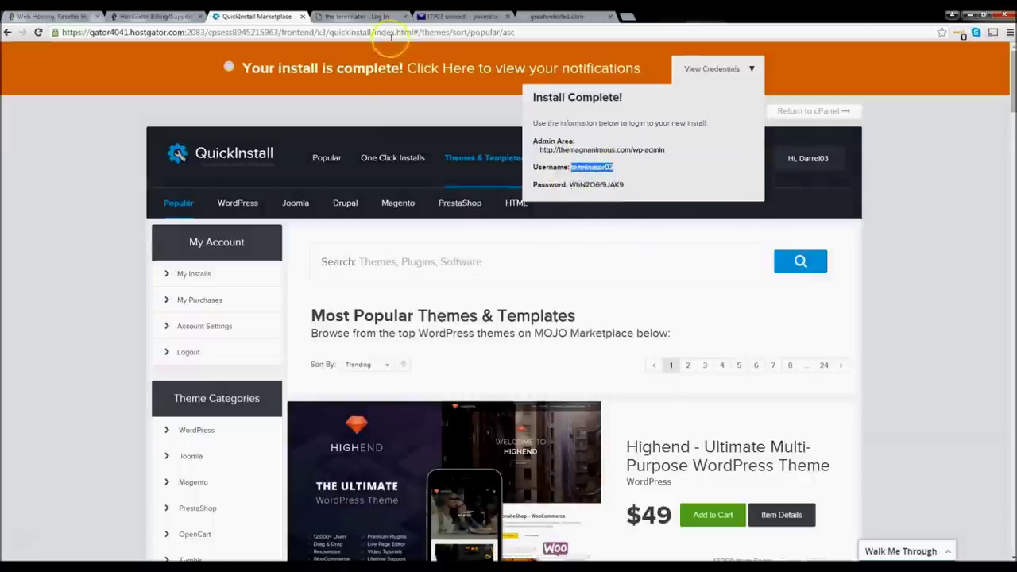
{"action": "left_click", "coordinate": [610, 185]}
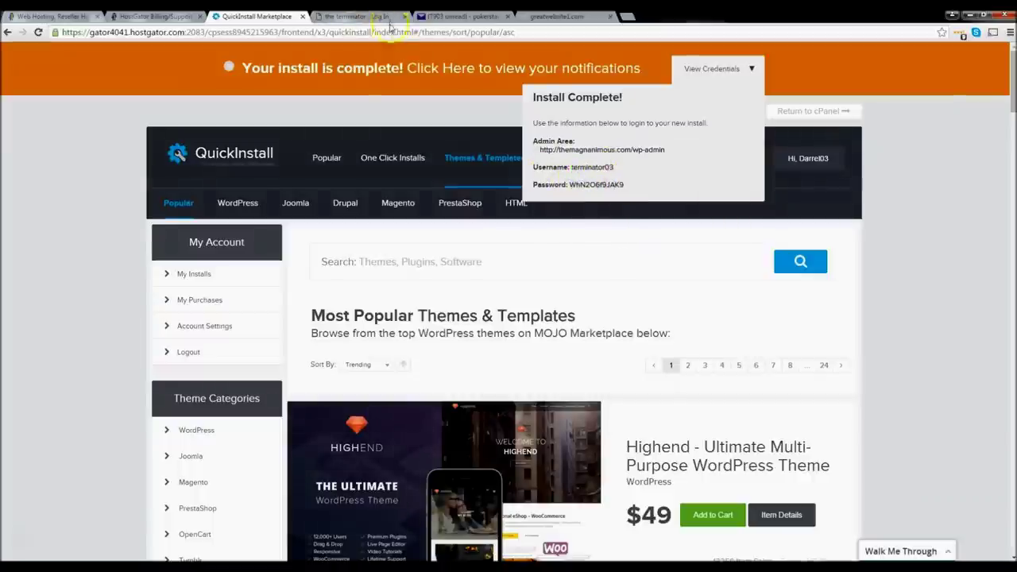
{"action": "left_click", "coordinate": [358, 16]}
{"action": "right_click", "coordinate": [502, 216]}
{"action": "left_click", "coordinate": [530, 277]}
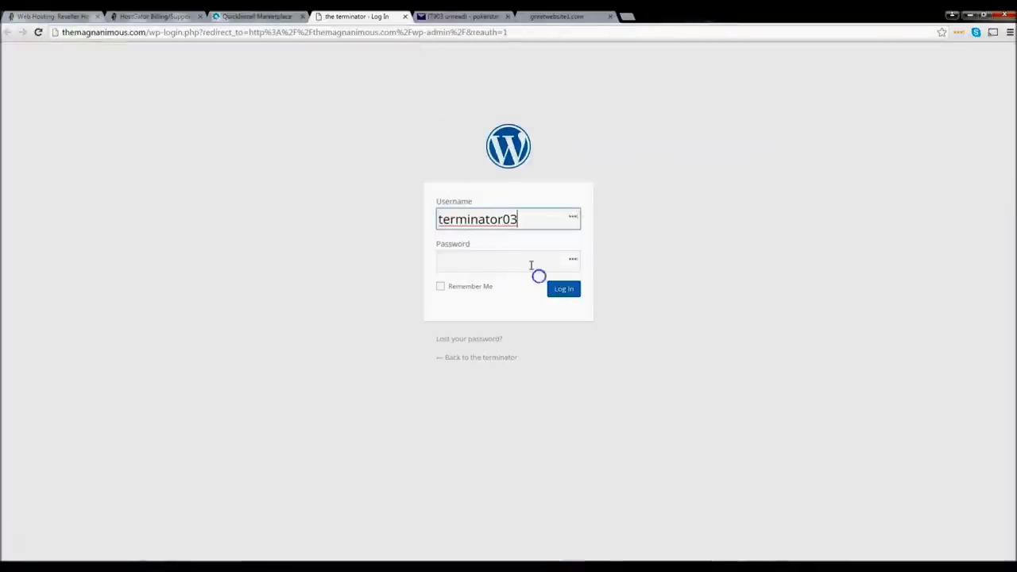
Paste the generated password, tick Remember Me, log in, and decline saving the password.
{"action": "left_click", "coordinate": [262, 16]}
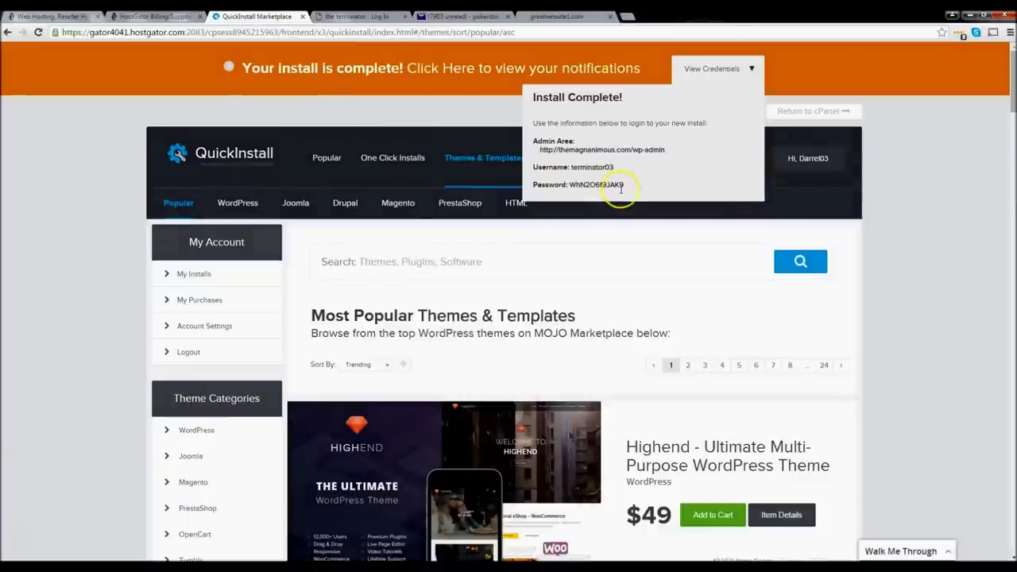
{"action": "left_click_drag", "start_coordinate": [625, 184], "coordinate": [569, 184]}
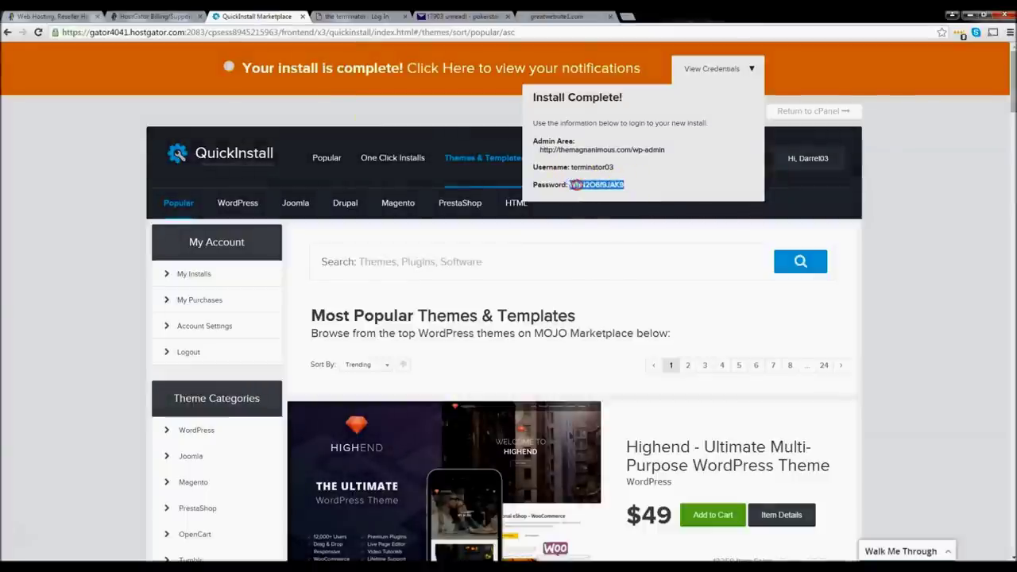
{"action": "right_click", "coordinate": [578, 188]}
{"action": "left_click", "coordinate": [592, 193]}
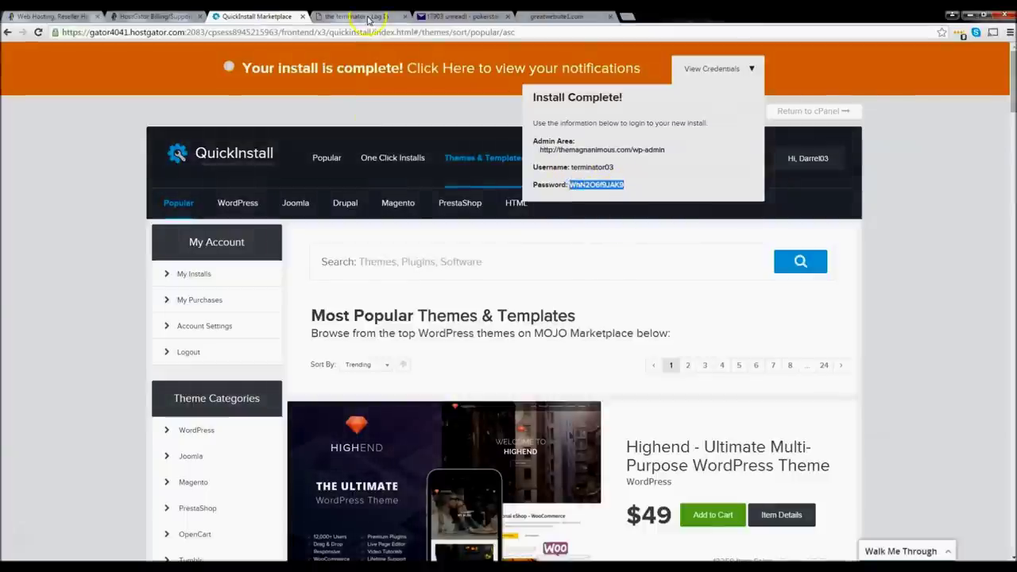
{"action": "left_click", "coordinate": [368, 16]}
{"action": "left_click", "coordinate": [467, 257]}
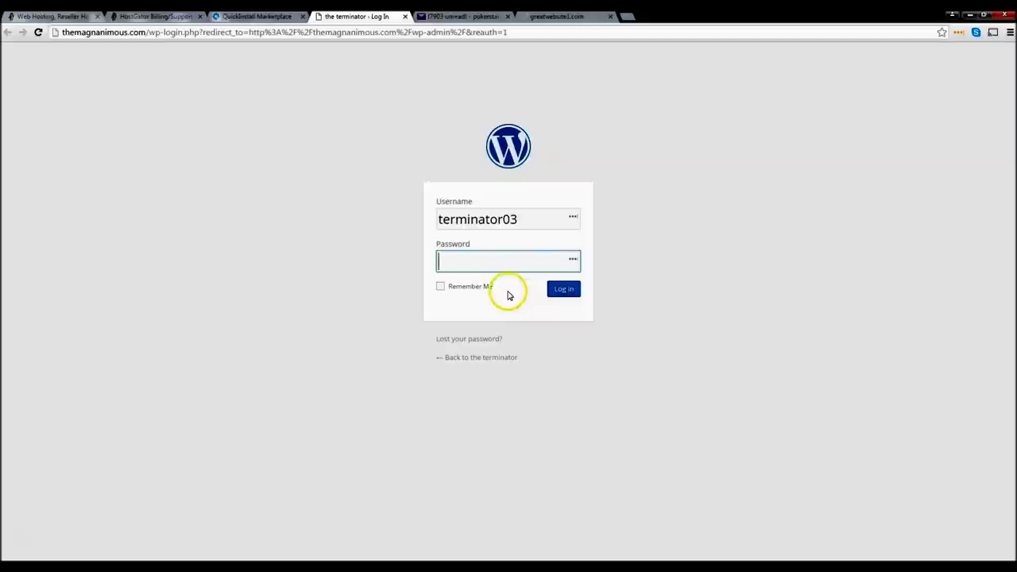
{"action": "key", "text": "ctrl+v"}
{"action": "left_click", "coordinate": [440, 286]}
{"action": "left_click", "coordinate": [563, 289]}
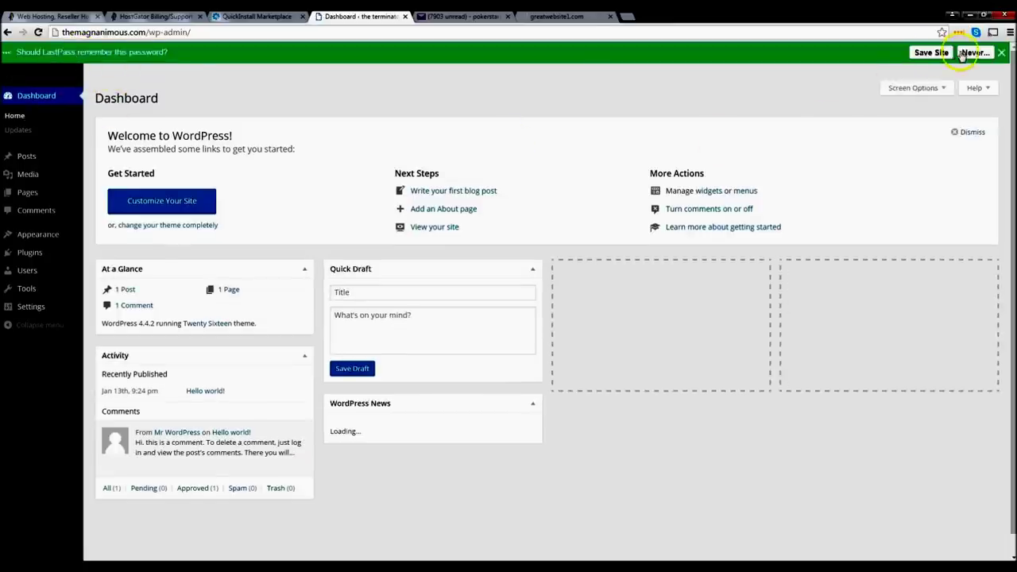
{"action": "left_click", "coordinate": [976, 51]}
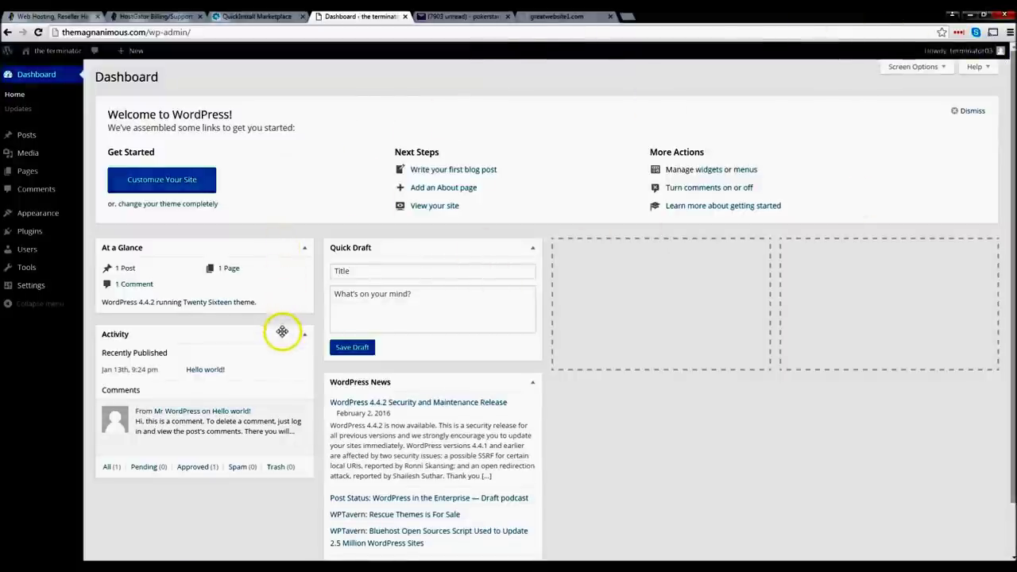
Add DONE! after 'install wordpress-' in the Notepad to-do list and return to the Dashboard.
{"action": "key", "text": "alt+Tab"}
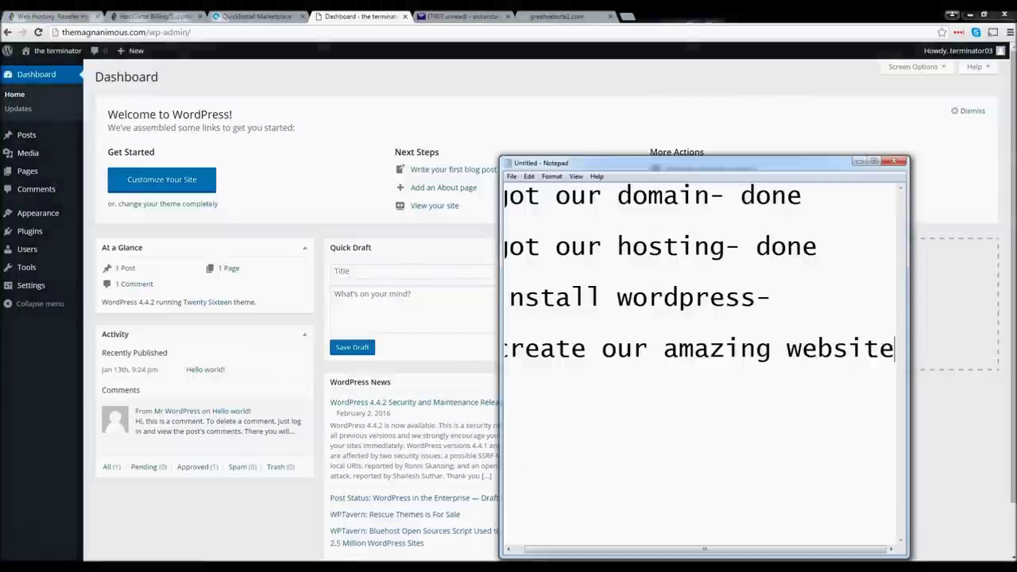
{"action": "left_click", "coordinate": [508, 297]}
{"action": "left_click_drag", "start_coordinate": [815, 196], "coordinate": [522, 197]}
{"action": "left_click_drag", "start_coordinate": [582, 231], "coordinate": [506, 247]}
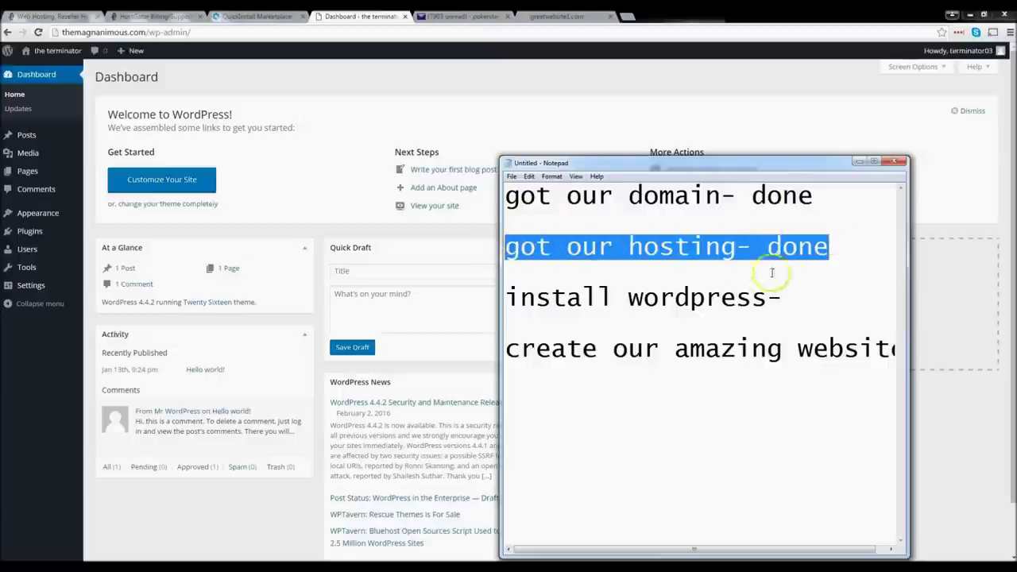
{"action": "left_click", "coordinate": [805, 308]}
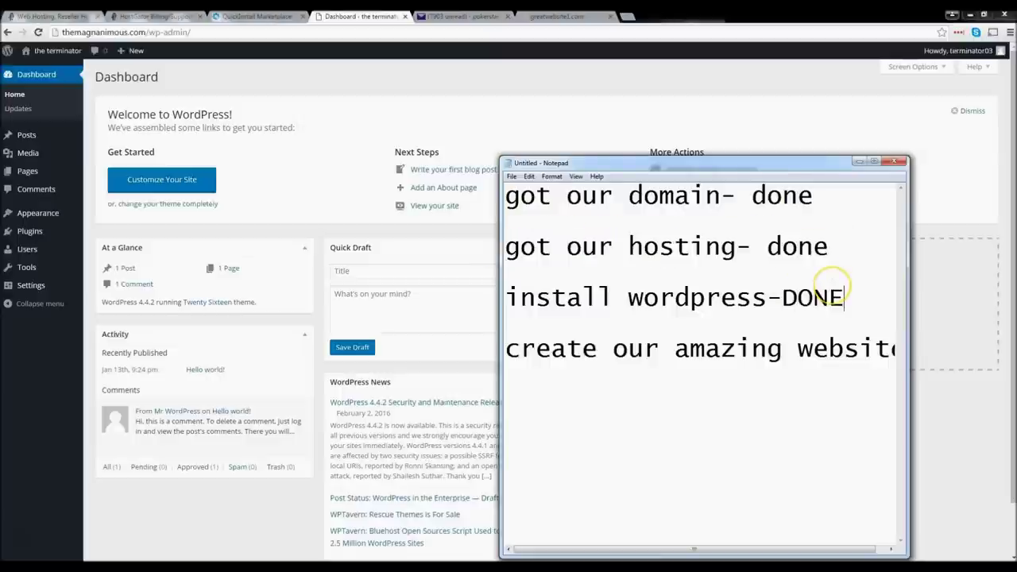
{"action": "left_click_drag", "start_coordinate": [610, 349], "coordinate": [841, 348]}
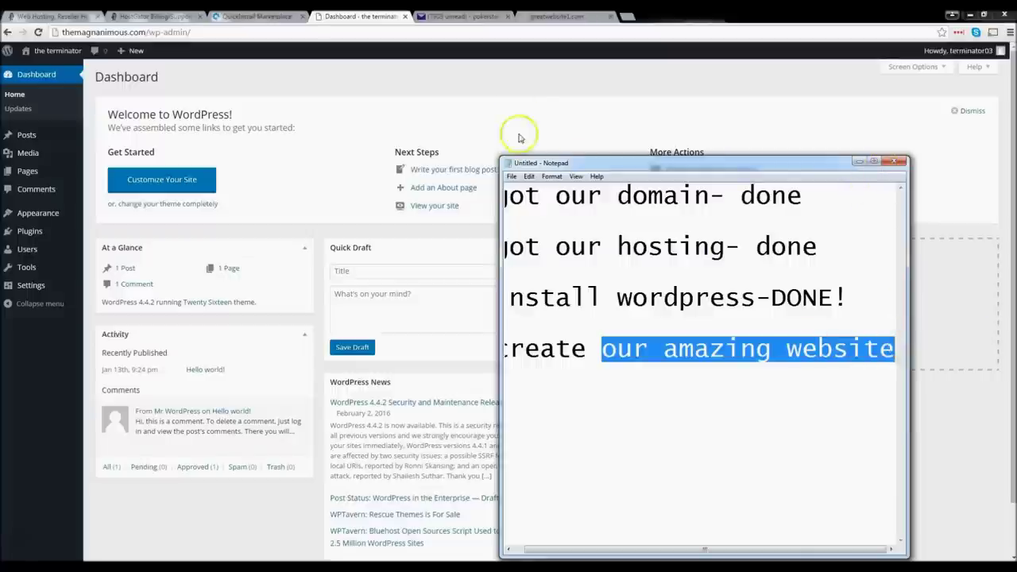
{"action": "left_click", "coordinate": [519, 138]}
{"action": "mouse_move", "coordinate": [42, 252]}
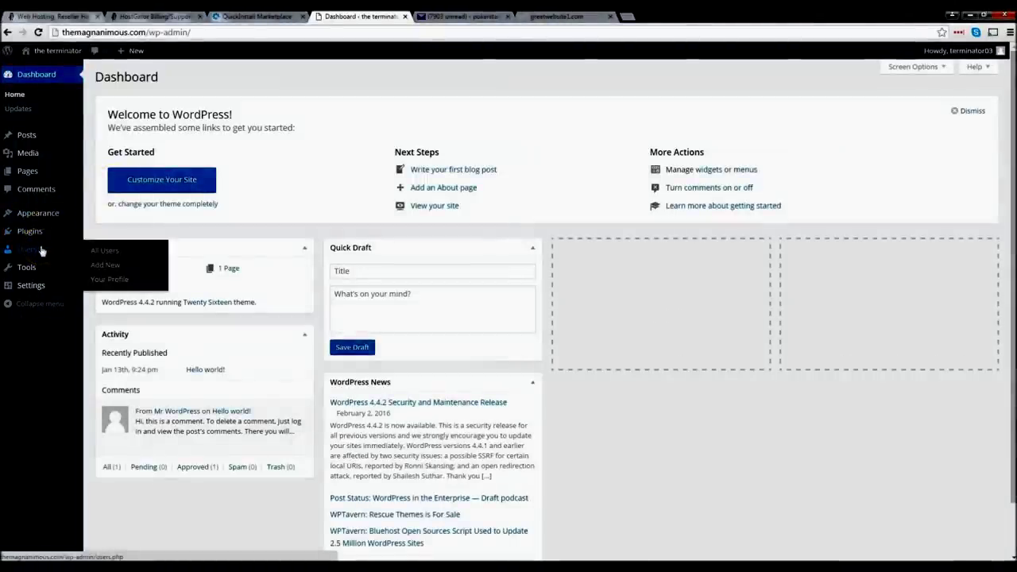
Open the admin user's profile and switch the admin colour scheme to Midnight.
{"action": "left_click", "coordinate": [25, 249]}
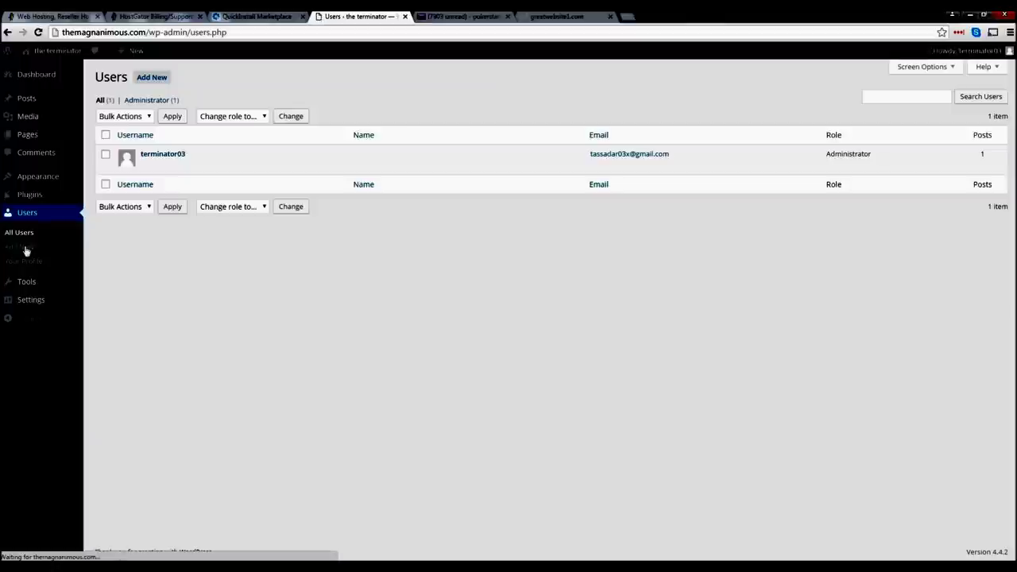
{"action": "left_click", "coordinate": [138, 158]}
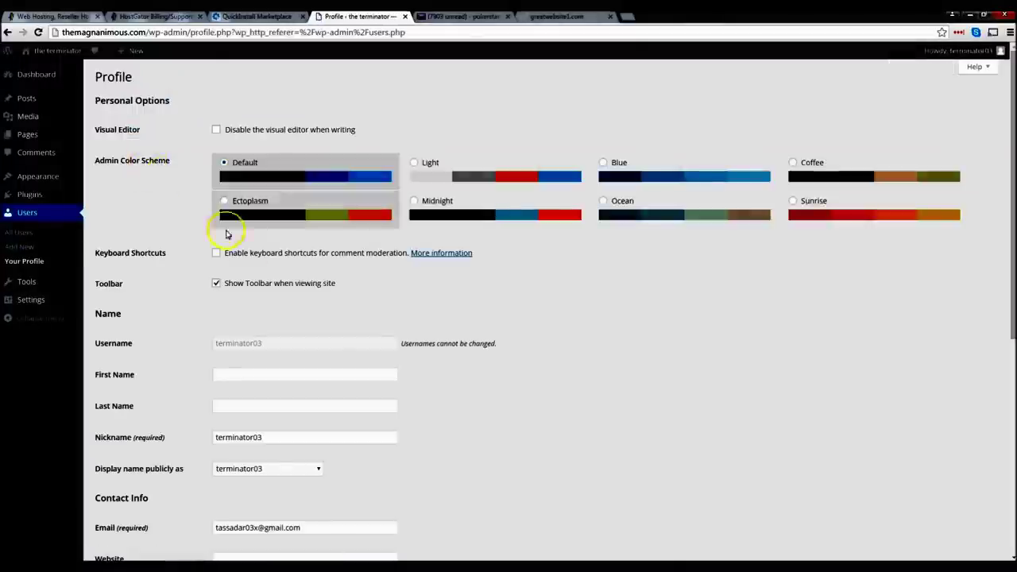
{"action": "scroll", "coordinate": [279, 296], "scroll_direction": "down", "scroll_amount": 4}
{"action": "scroll", "coordinate": [278, 290], "scroll_direction": "down", "scroll_amount": 1}
{"action": "scroll", "coordinate": [248, 310], "scroll_direction": "up", "scroll_amount": 5}
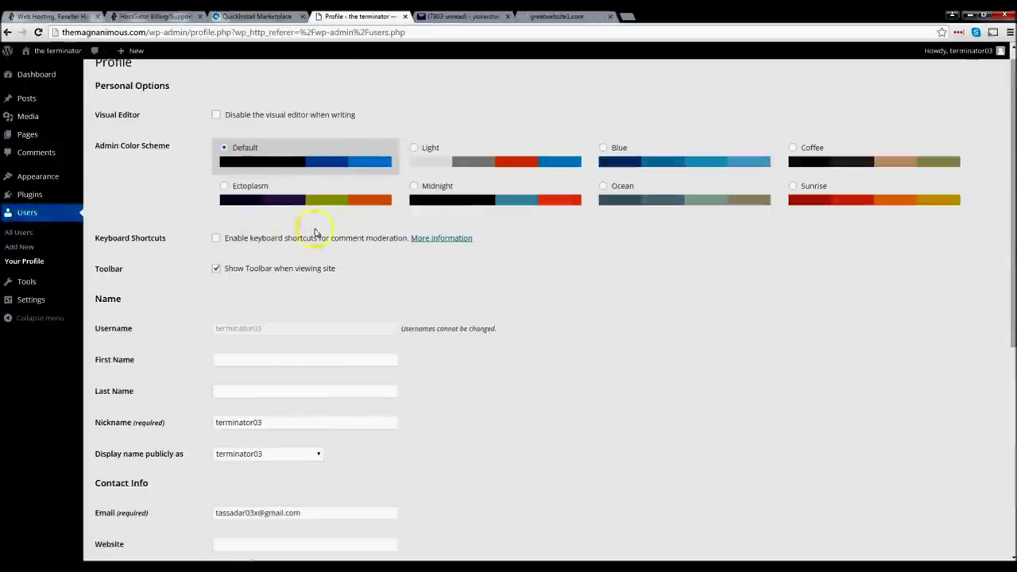
{"action": "left_click", "coordinate": [414, 186]}
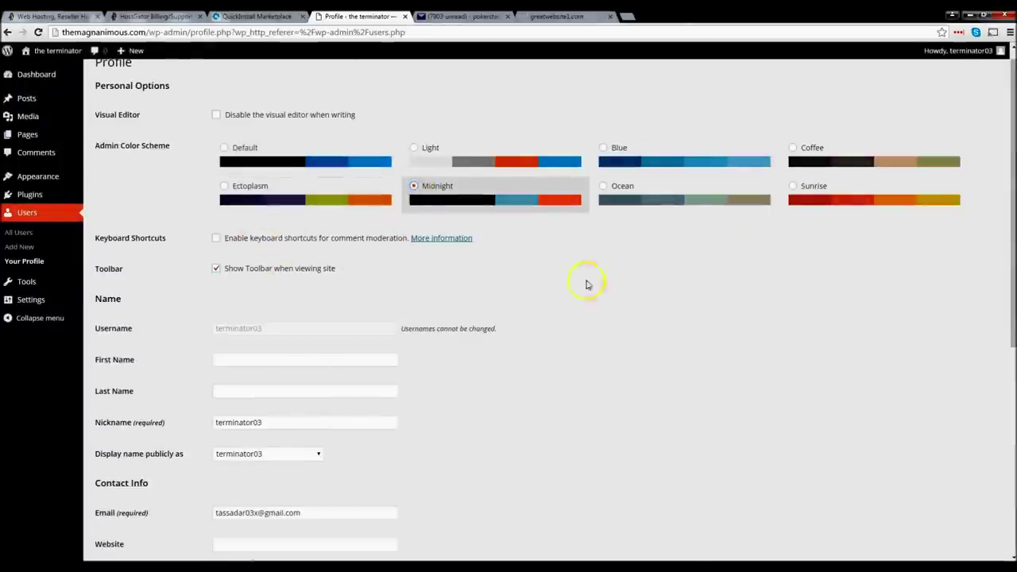
{"action": "scroll", "coordinate": [400, 336], "scroll_direction": "down", "scroll_amount": 1}
Go through the profile's Nickname, e-mail and Website fields.
{"action": "left_click", "coordinate": [261, 371]}
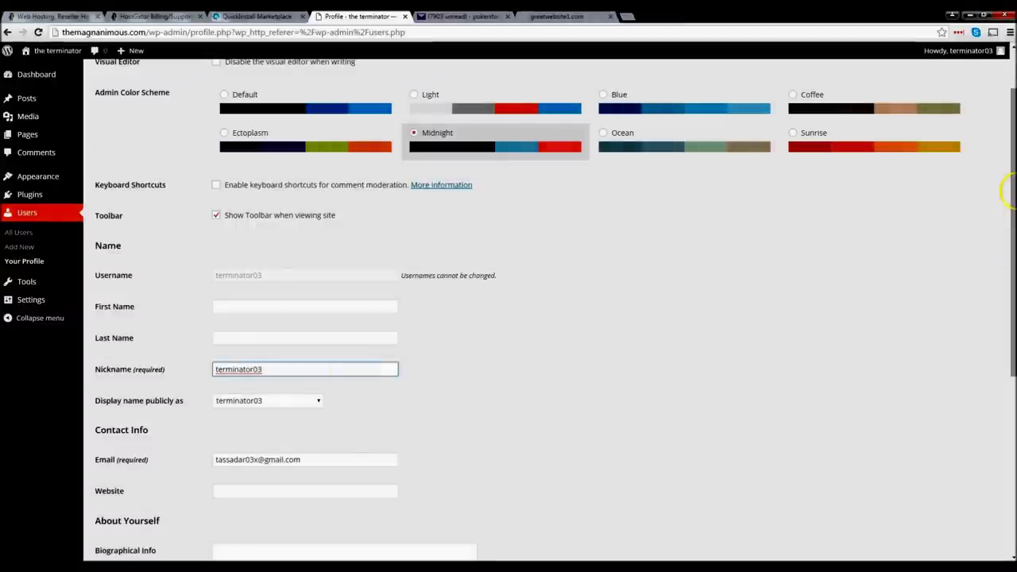
{"action": "scroll", "coordinate": [1006, 239], "scroll_direction": "down", "scroll_amount": 2}
{"action": "scroll", "coordinate": [1009, 209], "scroll_direction": "down", "scroll_amount": 3}
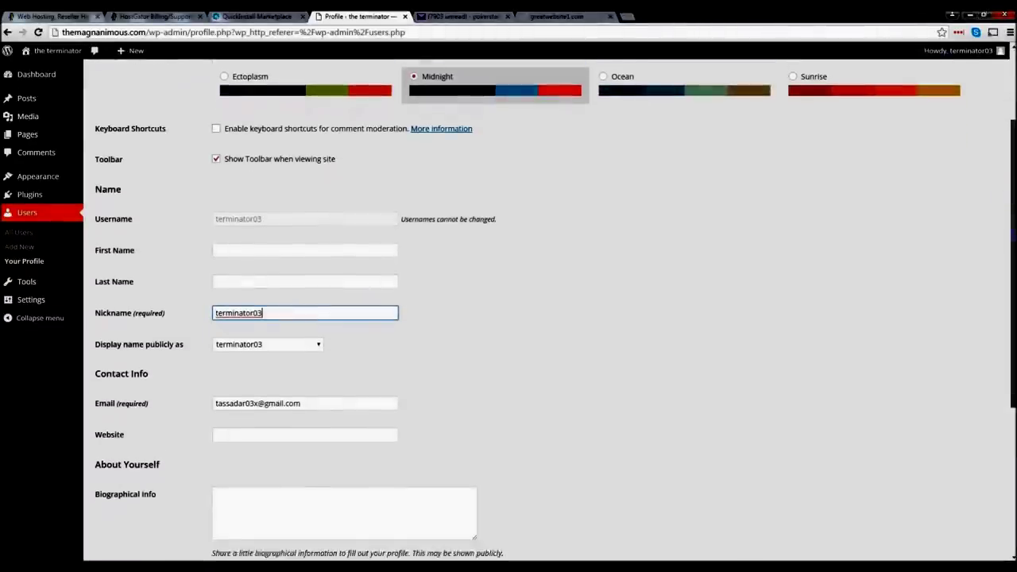
{"action": "left_click_drag", "start_coordinate": [315, 373], "coordinate": [256, 377]}
{"action": "key", "text": "Tab"}
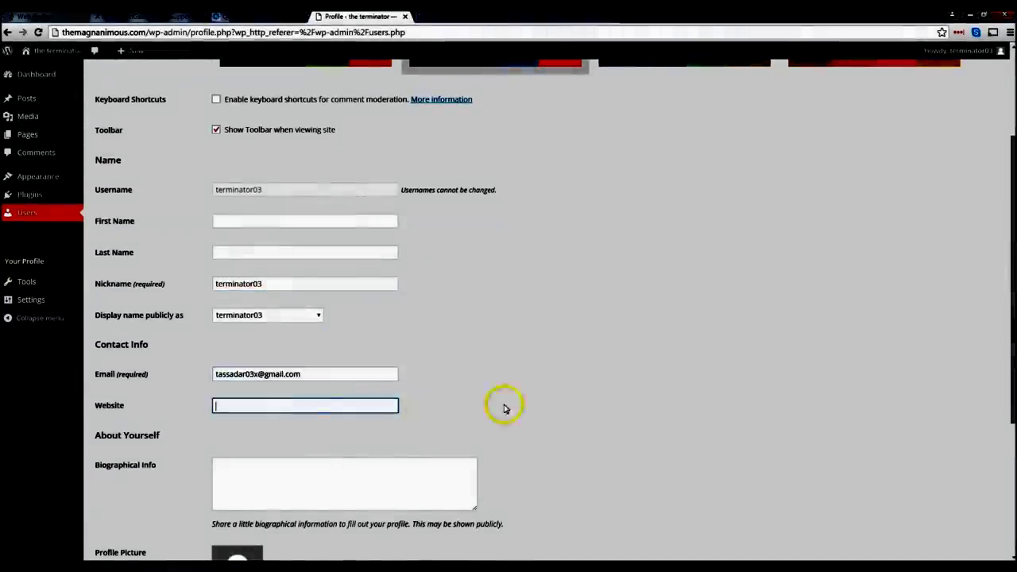
{"action": "scroll", "coordinate": [469, 394], "scroll_direction": "down", "scroll_amount": 3}
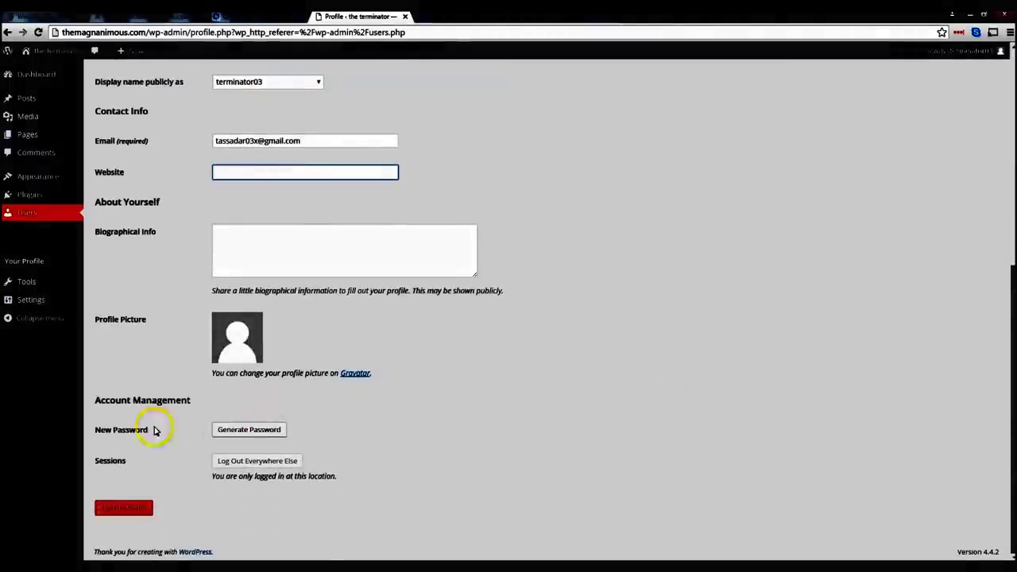
Replace the generated password with a new weak one, confirm weak use, and update the profile.
{"action": "left_click", "coordinate": [234, 429]}
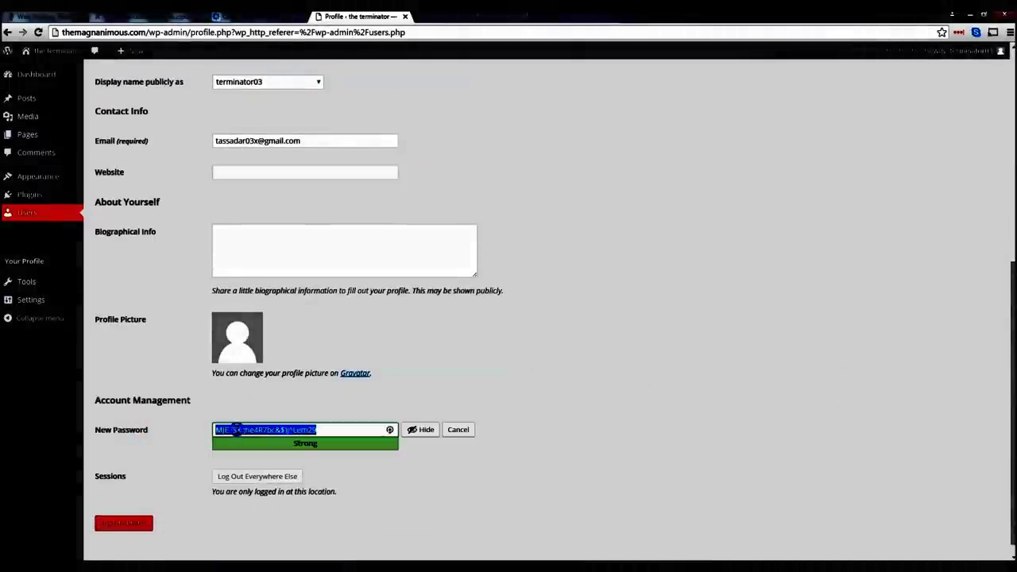
{"action": "key", "text": "BackSpace"}
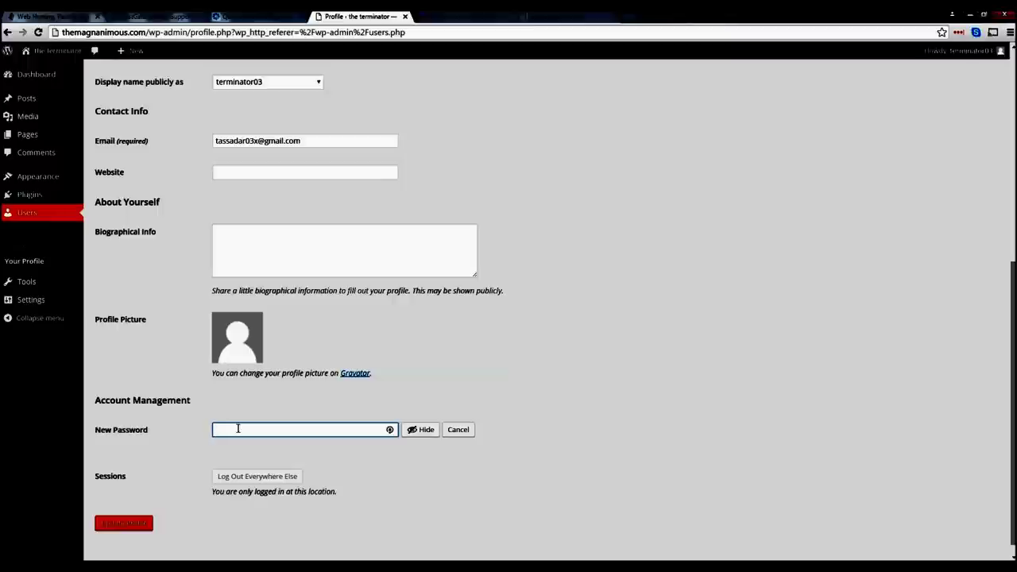
{"action": "key", "text": "ctrl+v"}
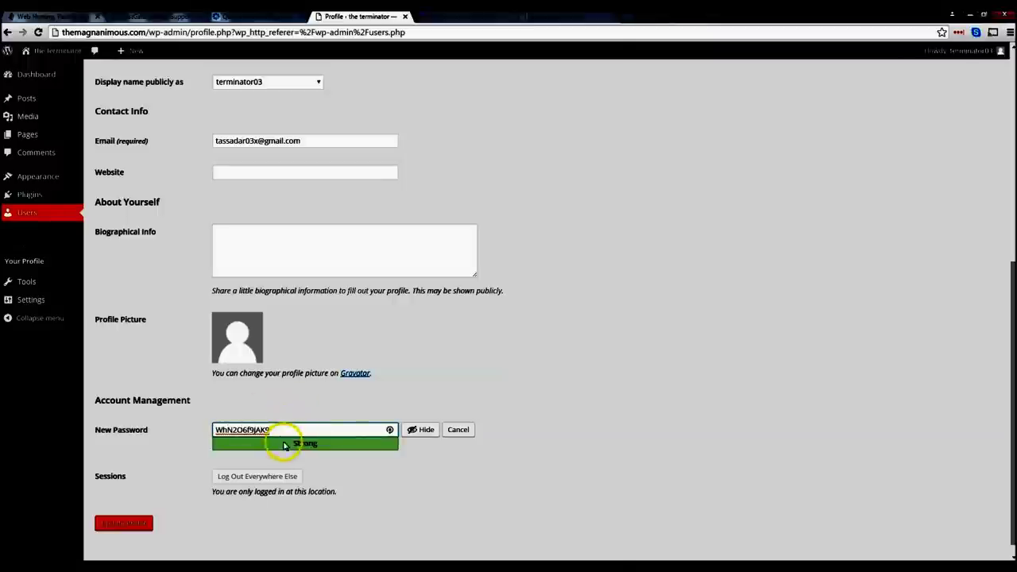
{"action": "double_click", "coordinate": [280, 434]}
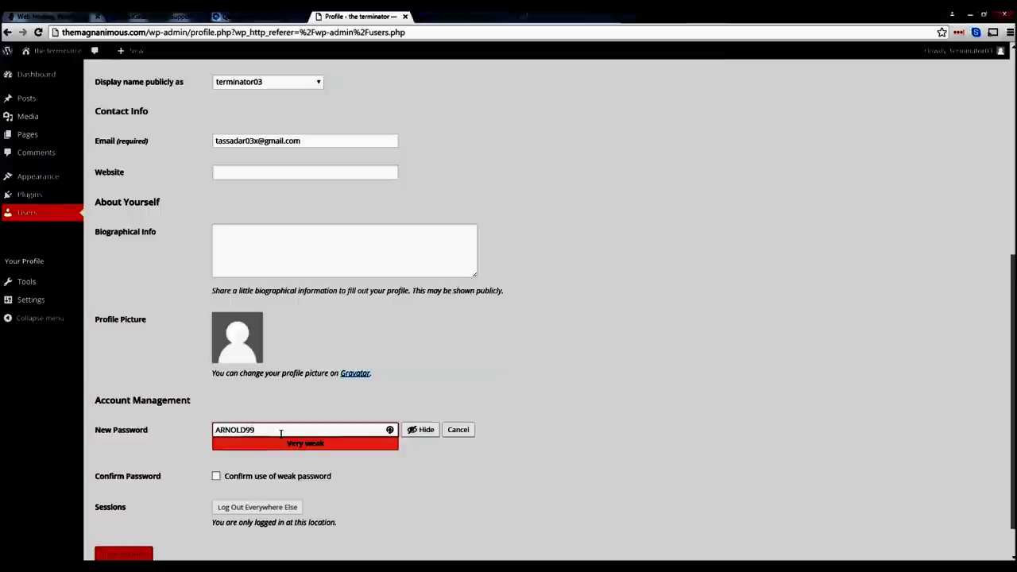
{"action": "left_click", "coordinate": [216, 476]}
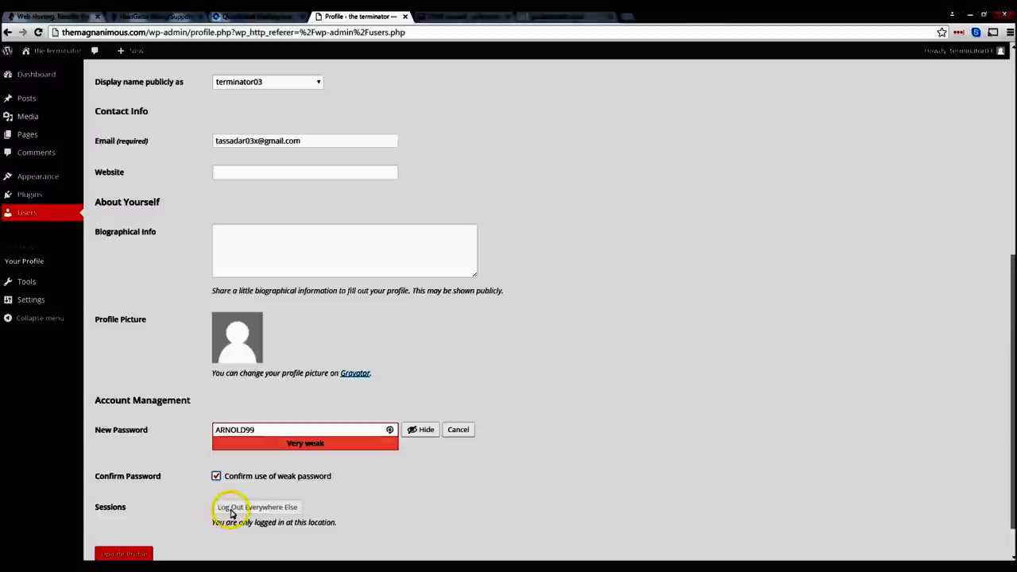
{"action": "left_click", "coordinate": [136, 551]}
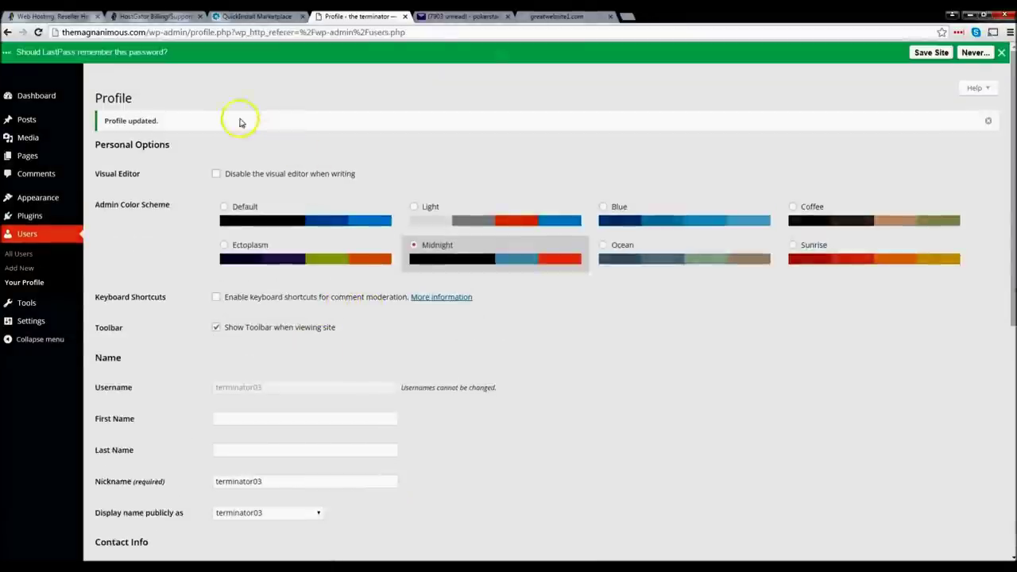
View themagnanimous.com's Hello world! front page, then greatwebsite1.com's Skynet Industries header.
{"action": "left_click", "coordinate": [1002, 53]}
{"action": "mouse_move", "coordinate": [45, 52]}
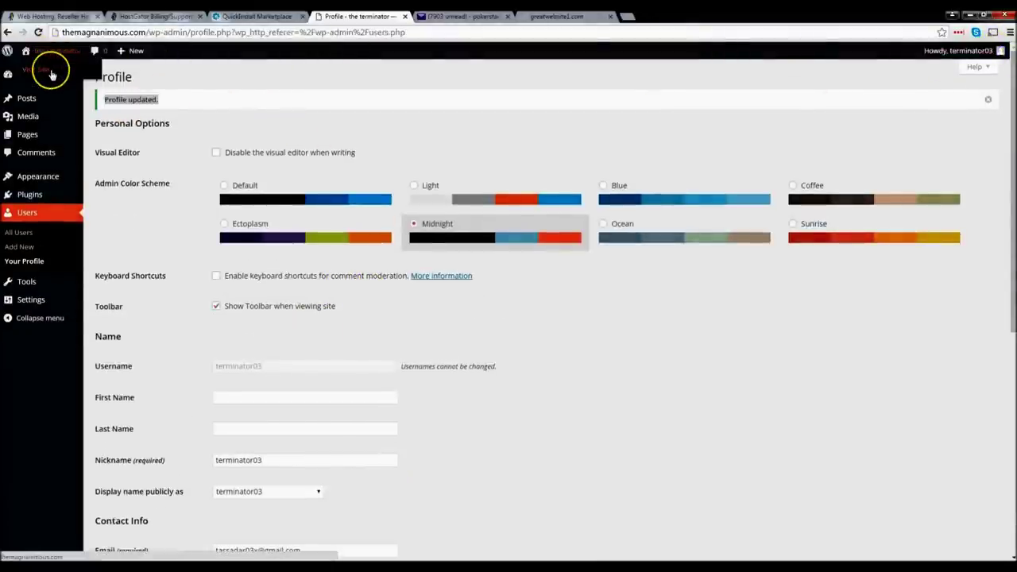
{"action": "left_click", "coordinate": [51, 74]}
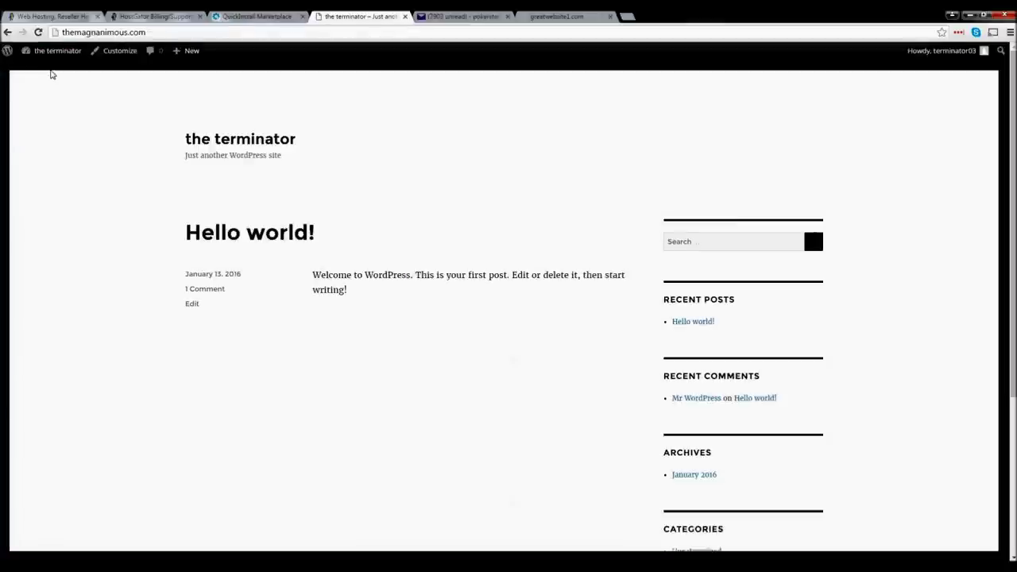
{"action": "left_click", "coordinate": [196, 143]}
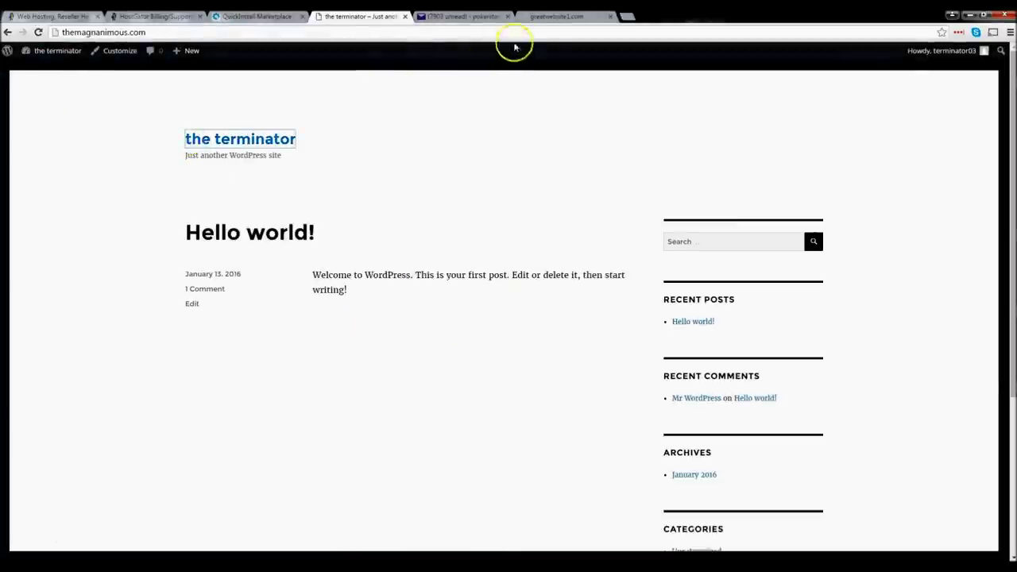
{"action": "left_click", "coordinate": [548, 17]}
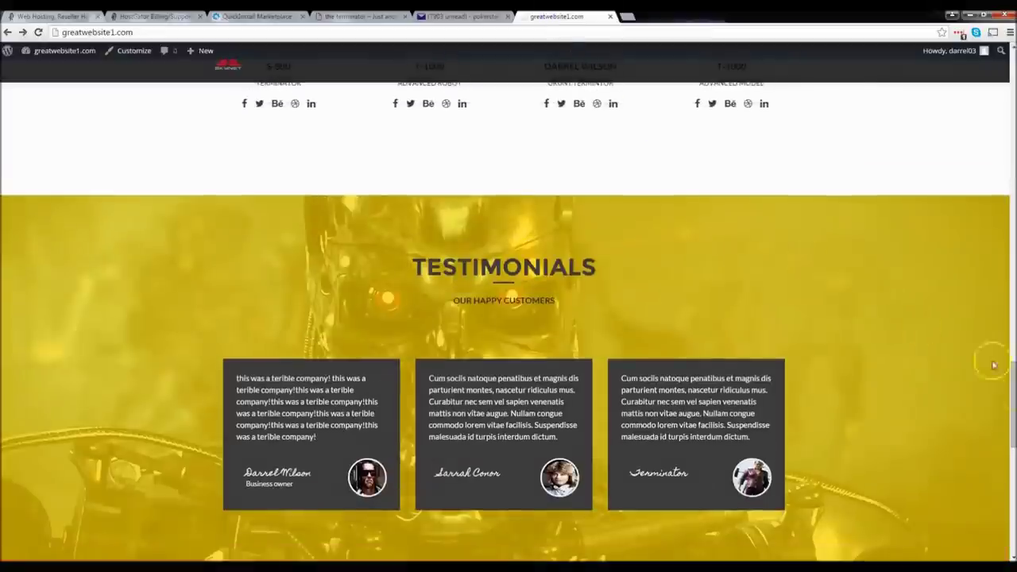
{"action": "left_click_drag", "start_coordinate": [1009, 431], "coordinate": [1011, 91]}
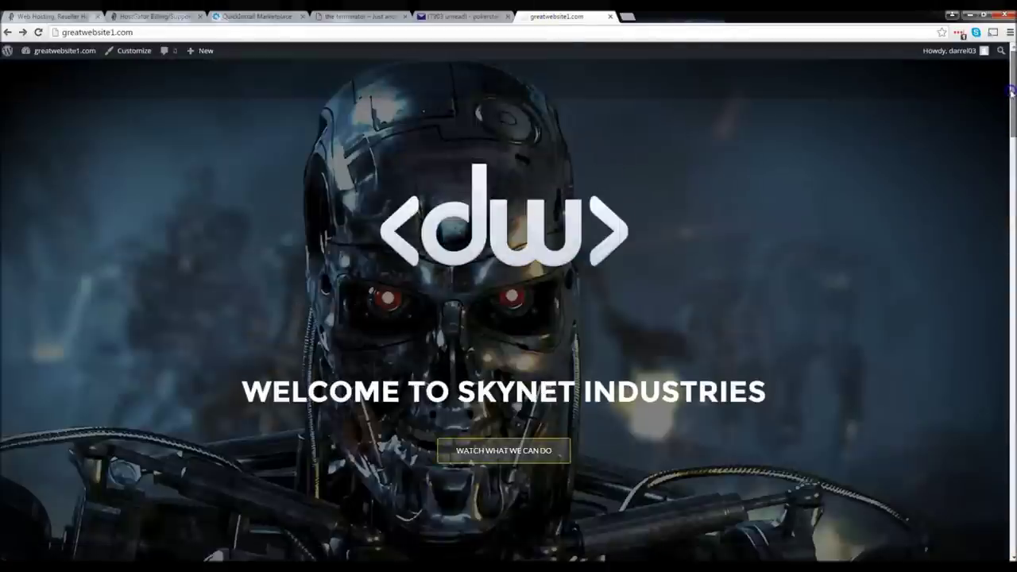
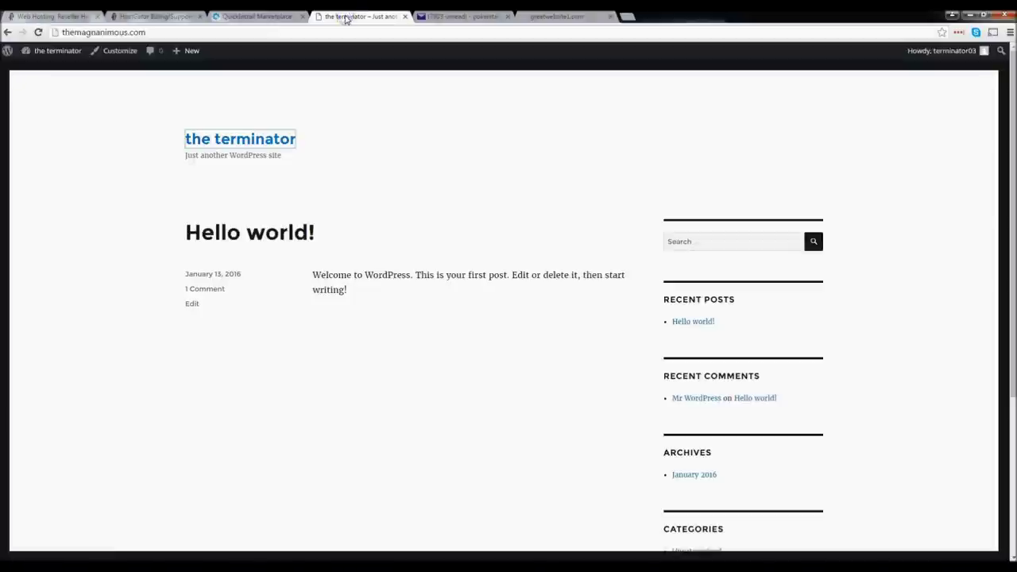
Go from the live site to Appearance > Themes and start adding a new theme.
{"action": "left_click", "coordinate": [59, 70]}
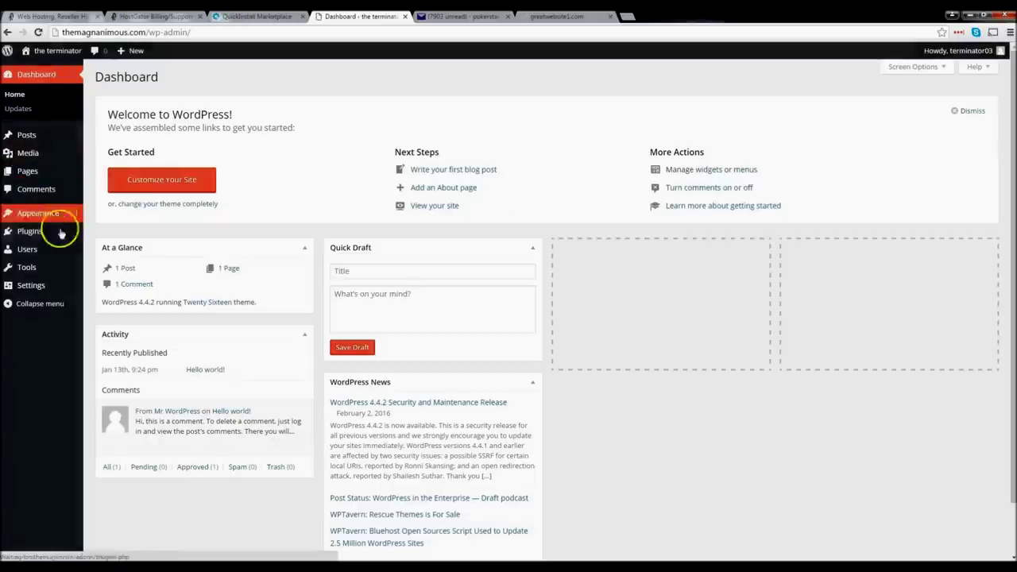
{"action": "mouse_move", "coordinate": [59, 216]}
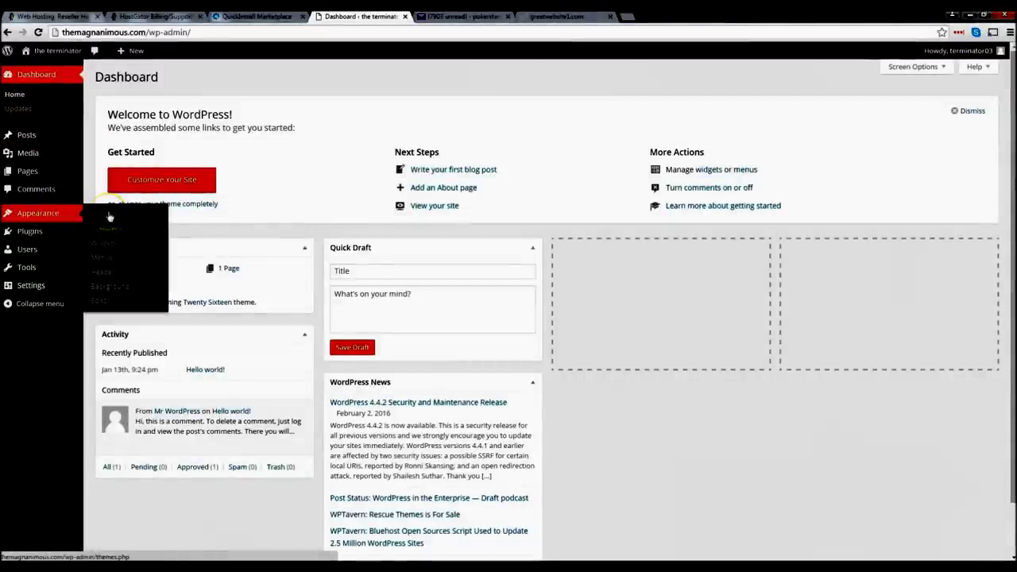
{"action": "left_click", "coordinate": [110, 216]}
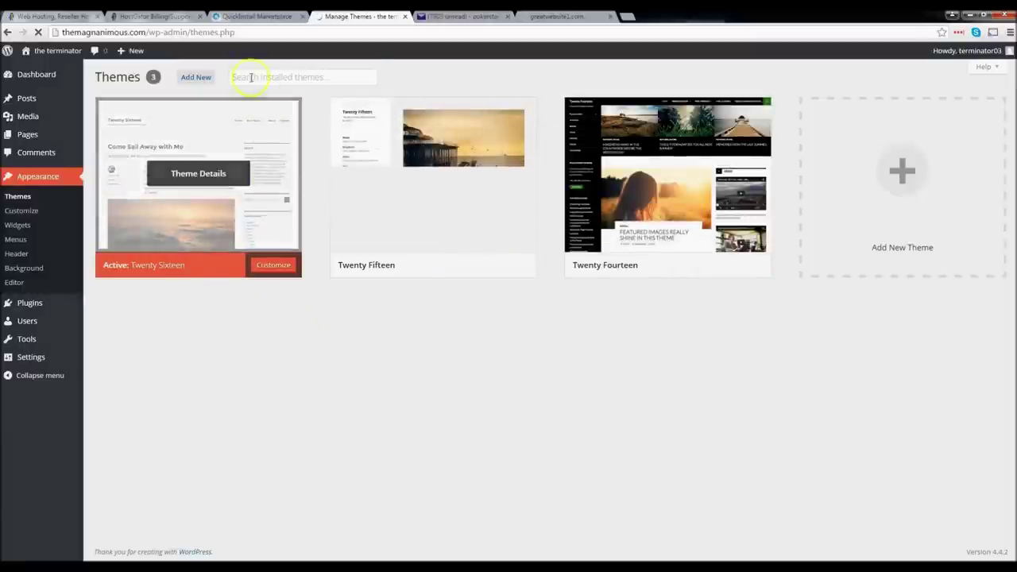
{"action": "left_click", "coordinate": [198, 78]}
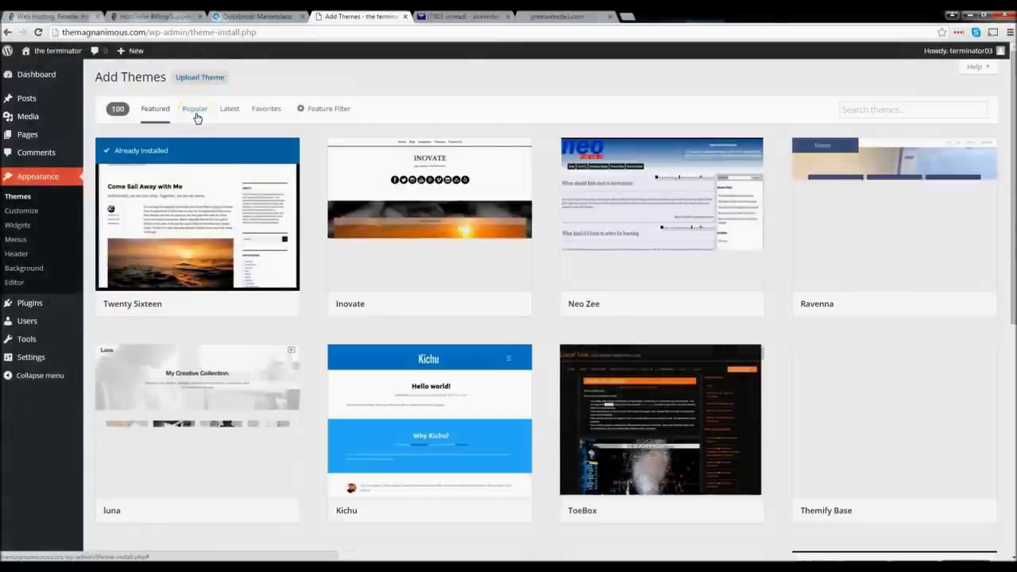
Show the Popular themes and scroll down through the list.
{"action": "left_click", "coordinate": [195, 113]}
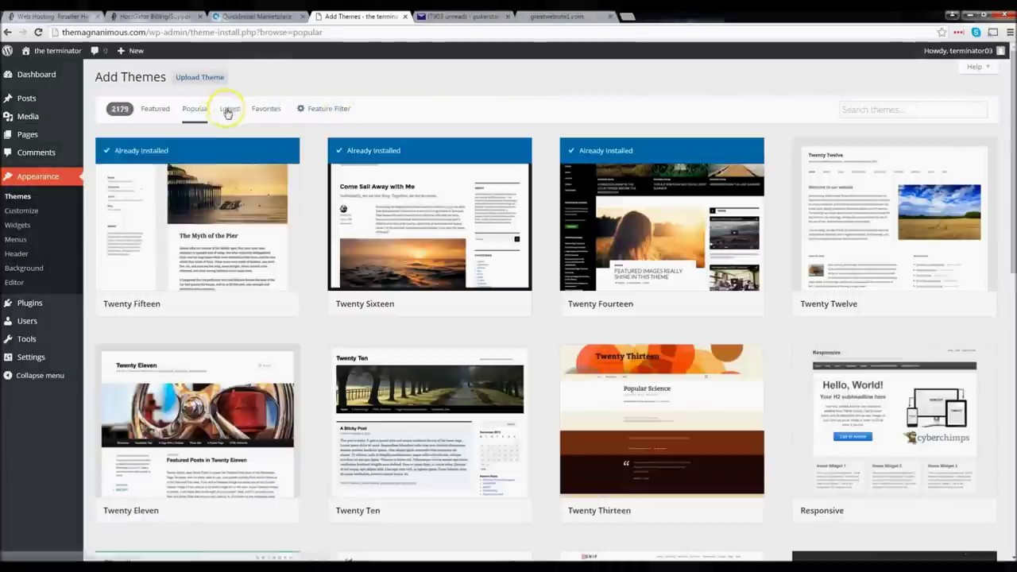
{"action": "scroll", "coordinate": [1013, 168], "scroll_direction": "down", "scroll_amount": 3}
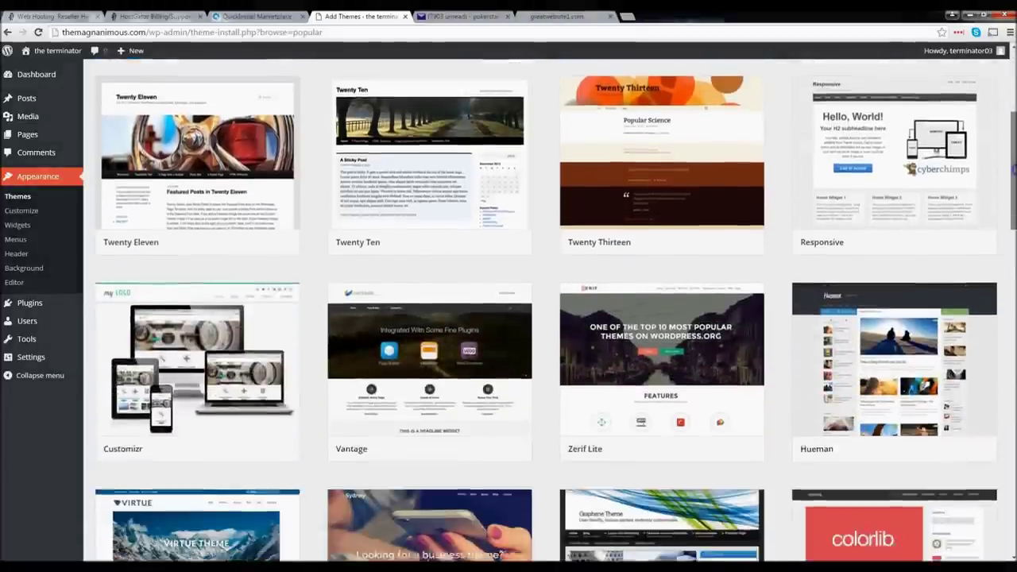
{"action": "left_click_drag", "start_coordinate": [1013, 168], "coordinate": [1013, 191]}
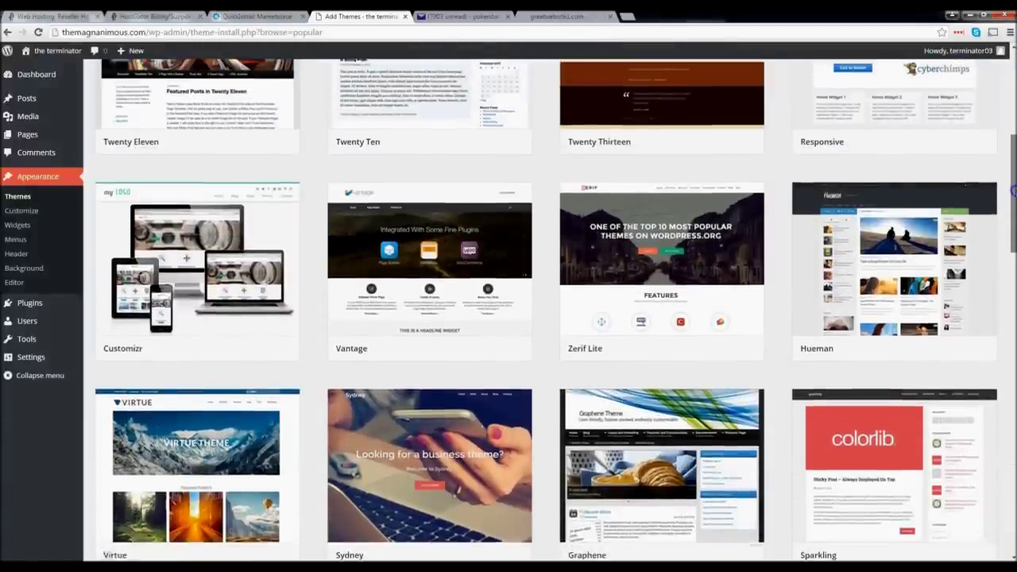
{"action": "left_click_drag", "start_coordinate": [1013, 217], "coordinate": [1013, 382]}
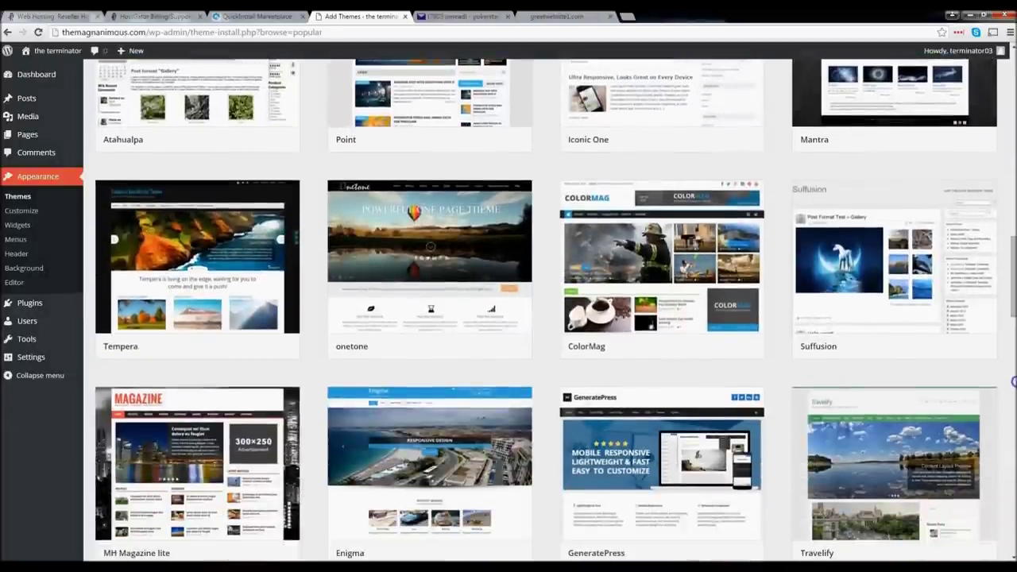
{"action": "scroll", "coordinate": [842, 387], "scroll_direction": "down", "scroll_amount": 2}
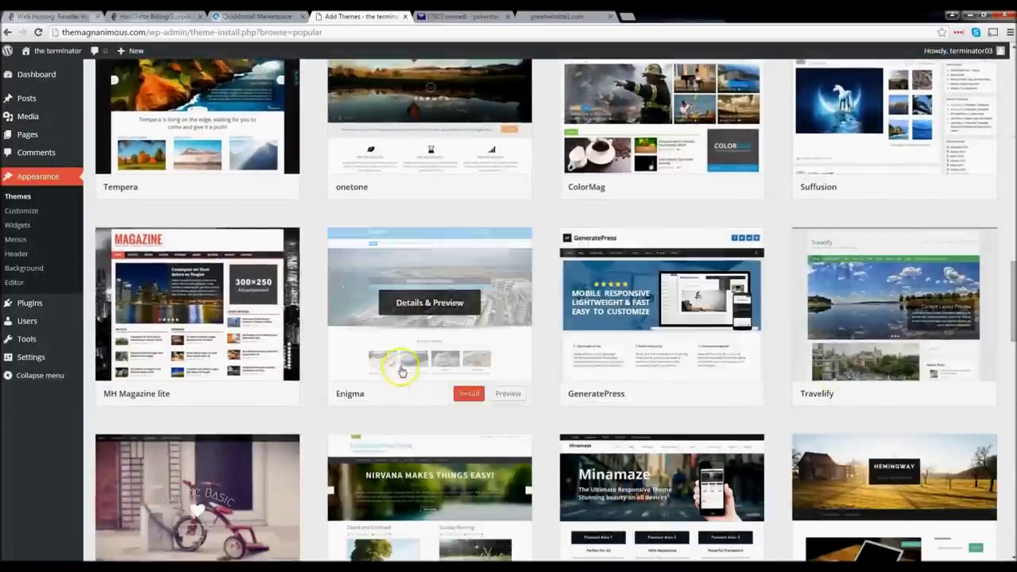
{"action": "scroll", "coordinate": [461, 367], "scroll_direction": "down", "scroll_amount": 2}
{"action": "scroll", "coordinate": [461, 363], "scroll_direction": "down", "scroll_amount": 2}
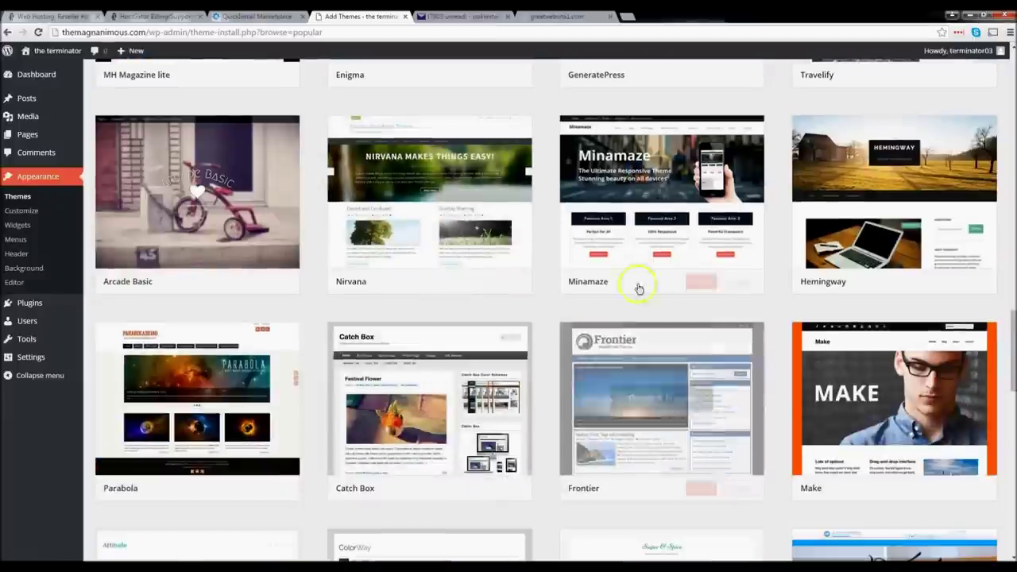
{"action": "scroll", "coordinate": [393, 343], "scroll_direction": "down", "scroll_amount": 2}
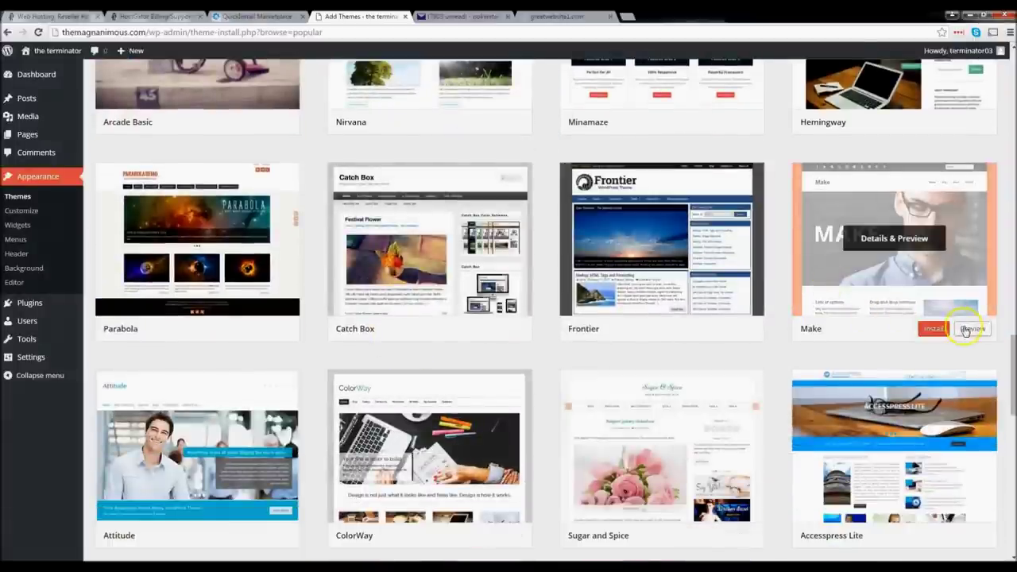
Preview the Make theme, close the preview and return to the top of the list.
{"action": "left_click", "coordinate": [970, 329]}
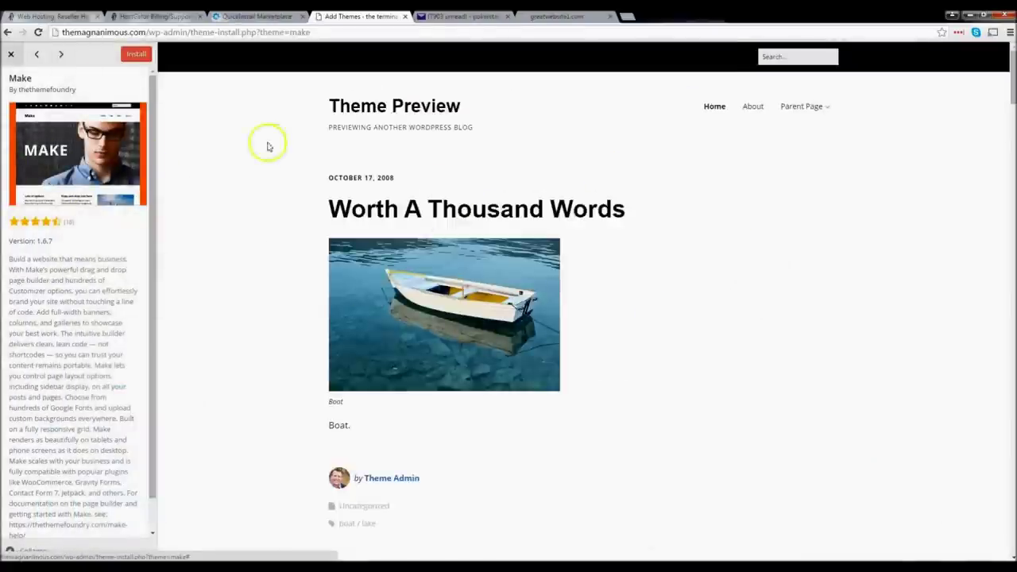
{"action": "left_click", "coordinate": [13, 54]}
{"action": "left_click_drag", "start_coordinate": [1013, 353], "coordinate": [1006, 49]}
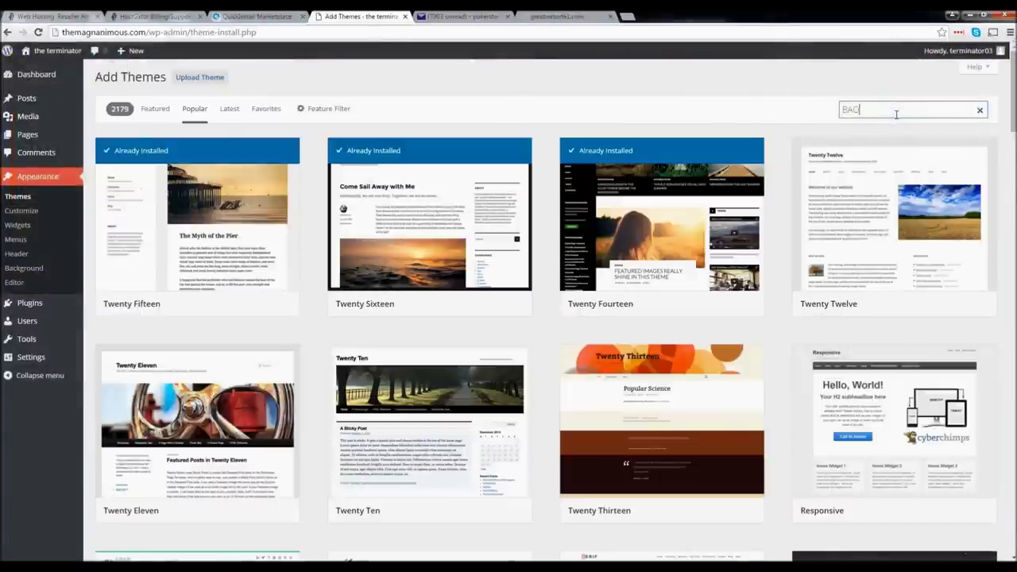
Search themes for 'Boat' and install ResponsiveBoat along with its parent Zerif Lite.
{"action": "key", "text": "BackSpace"}
{"action": "key", "text": "BackSpace"}
{"action": "key", "text": "BackSpace"}
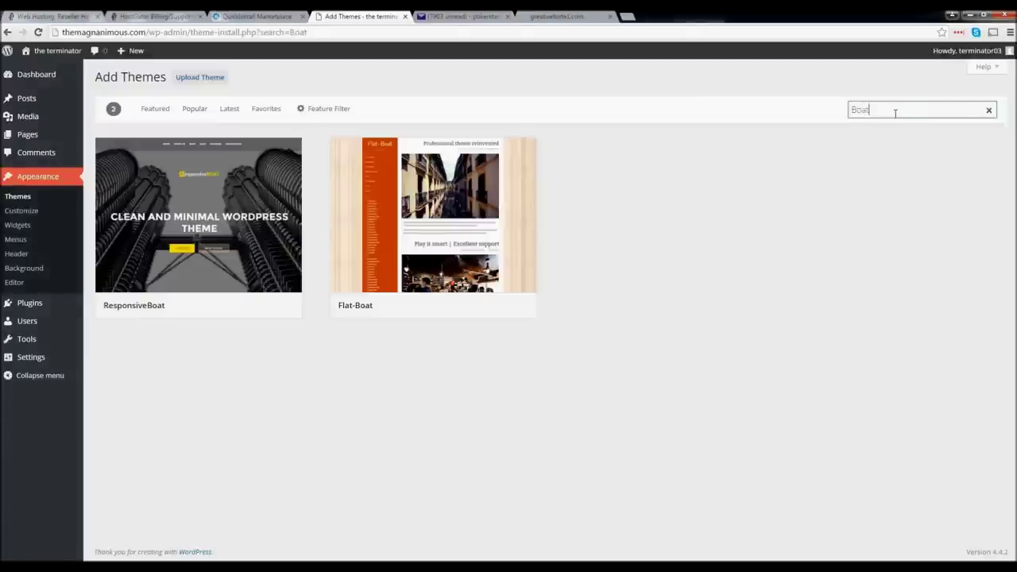
{"action": "mouse_move", "coordinate": [226, 189]}
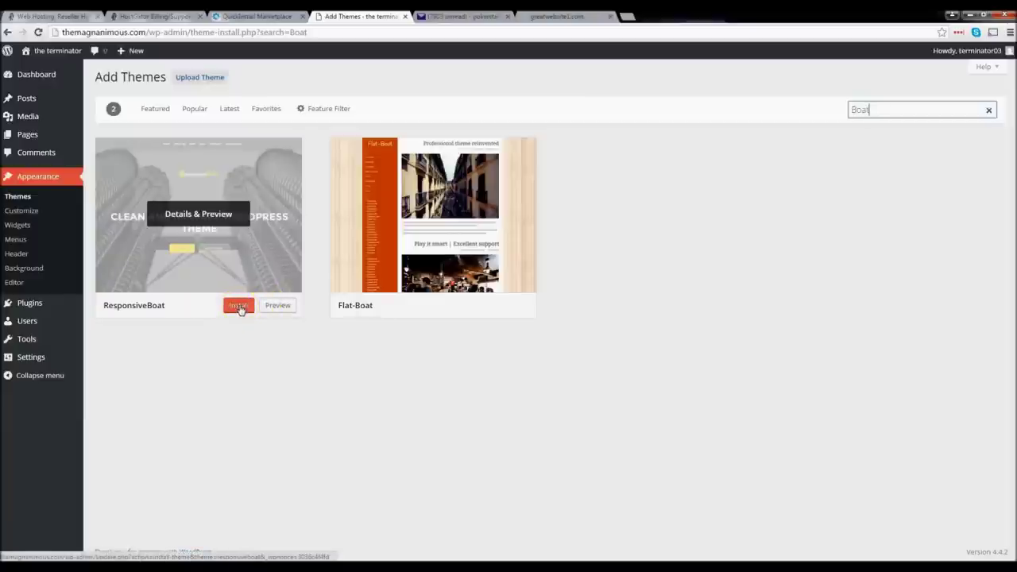
{"action": "left_click", "coordinate": [240, 307]}
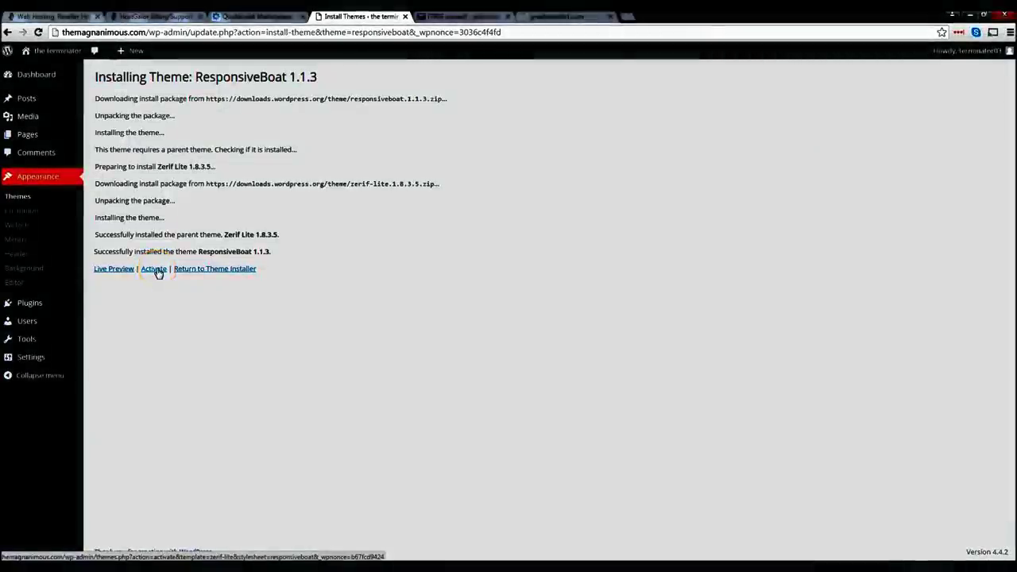
Activate the ResponsiveBoat theme and visit the live site.
{"action": "left_click", "coordinate": [155, 271]}
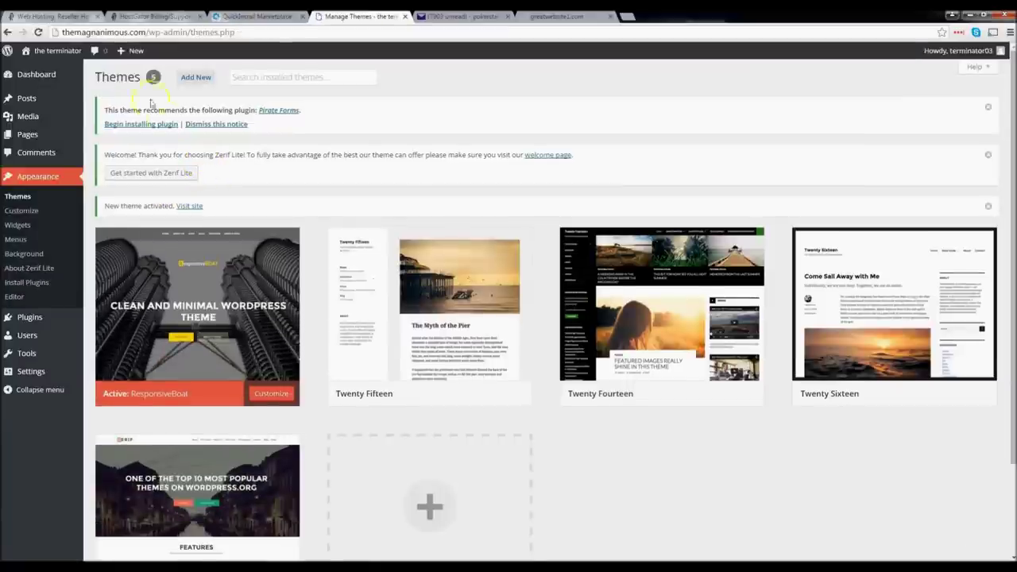
{"action": "mouse_move", "coordinate": [35, 50]}
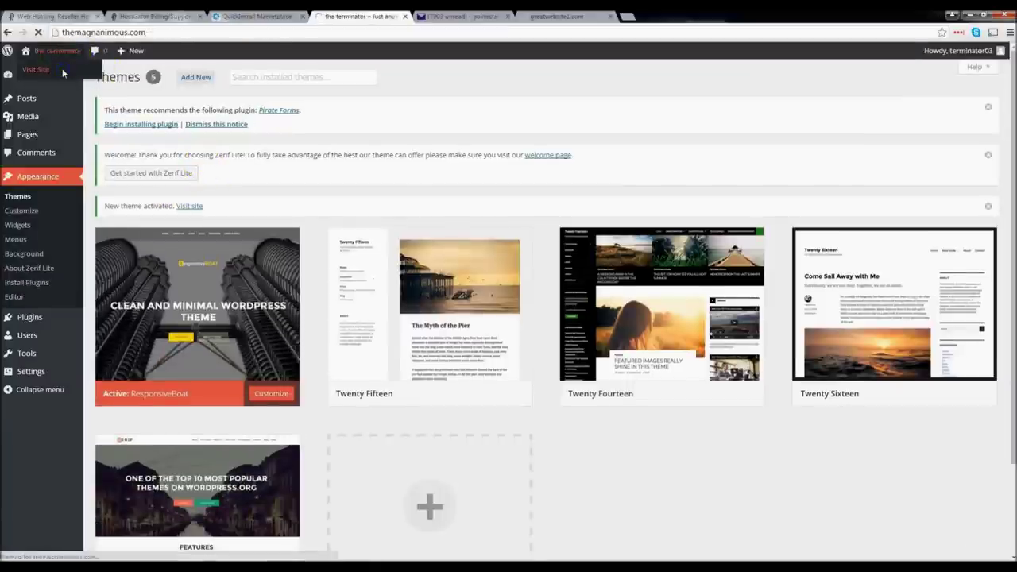
{"action": "left_click", "coordinate": [35, 70]}
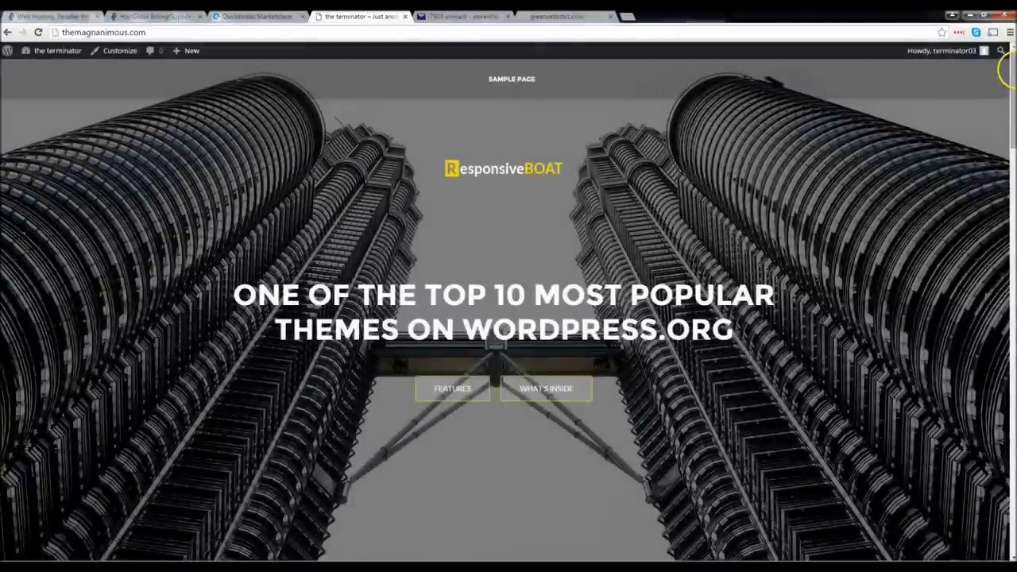
Scroll through the hero, features, team, testimonials and latest news sections.
{"action": "left_click_drag", "start_coordinate": [1007, 71], "coordinate": [1013, 355]}
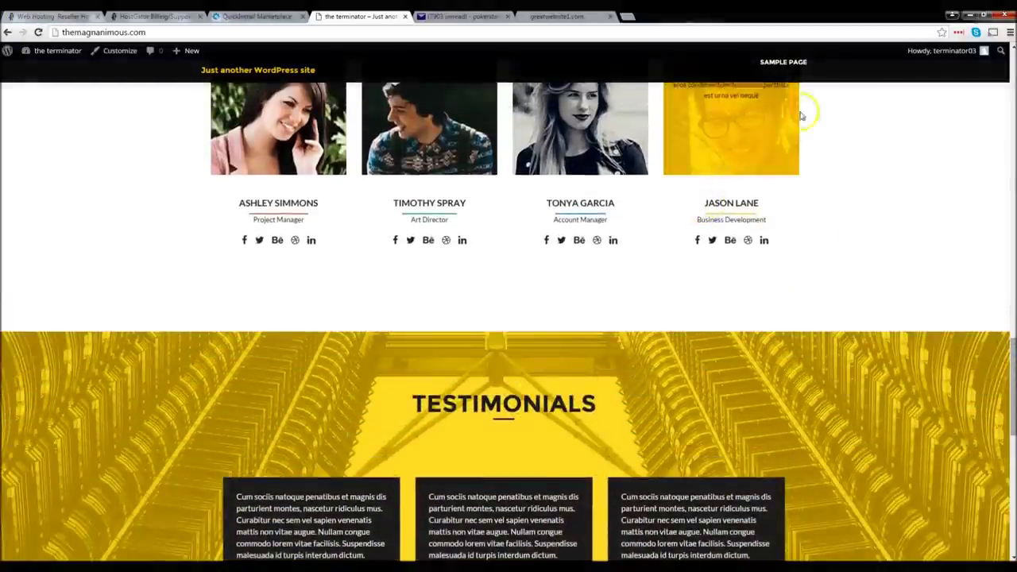
{"action": "left_click_drag", "start_coordinate": [1011, 383], "coordinate": [1010, 437]}
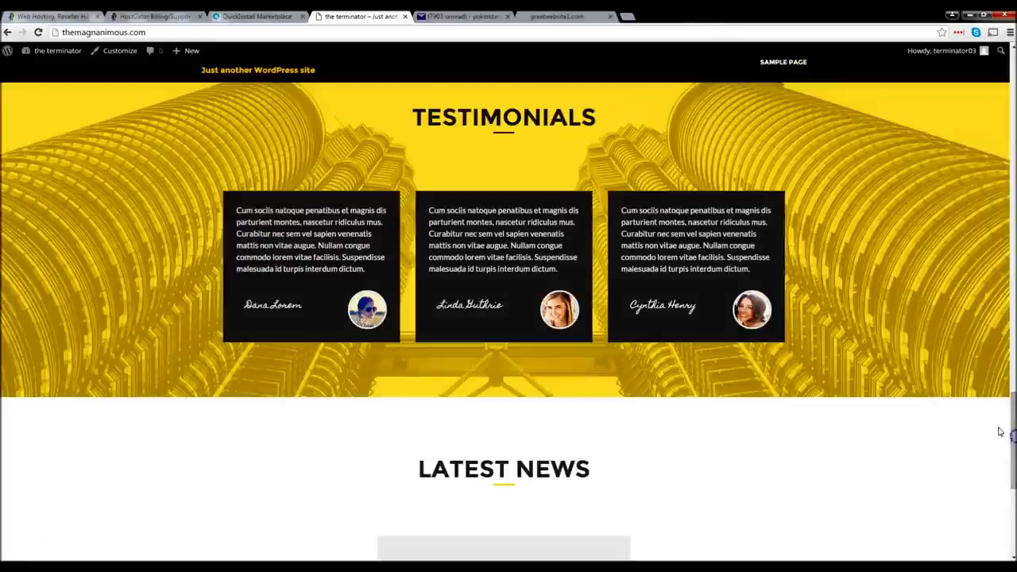
{"action": "scroll", "coordinate": [967, 383], "scroll_direction": "down", "scroll_amount": 4}
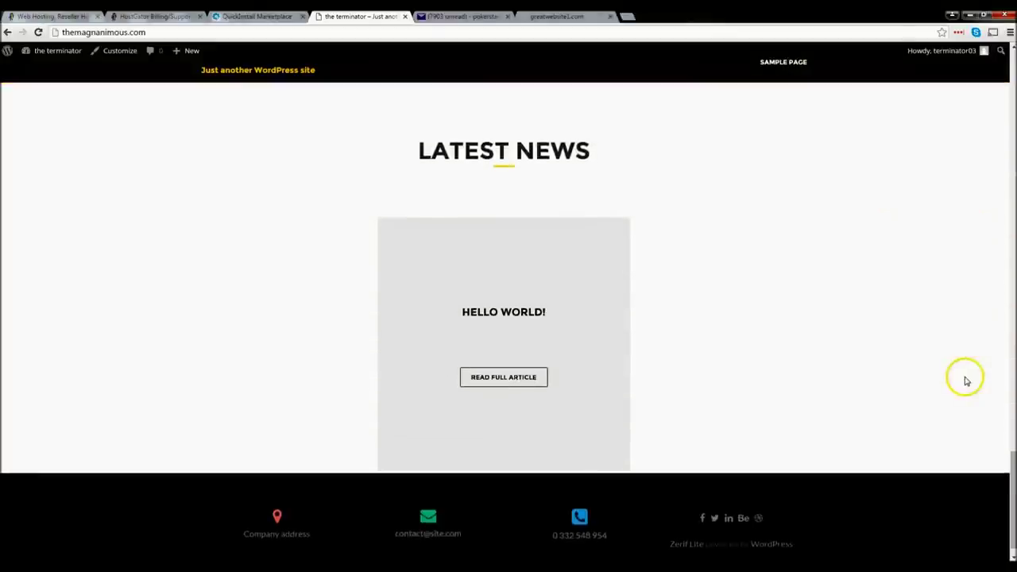
{"action": "left_click_drag", "start_coordinate": [1009, 469], "coordinate": [1011, 62]}
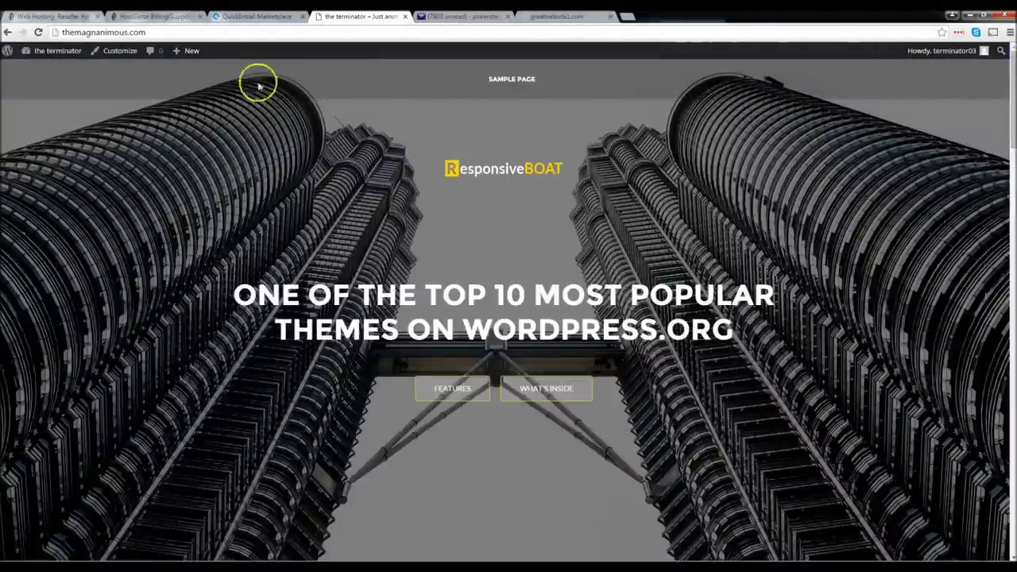
In the Customizer's Site Identity, blank the site title and tagline and start selecting a logo.
{"action": "left_click", "coordinate": [104, 54]}
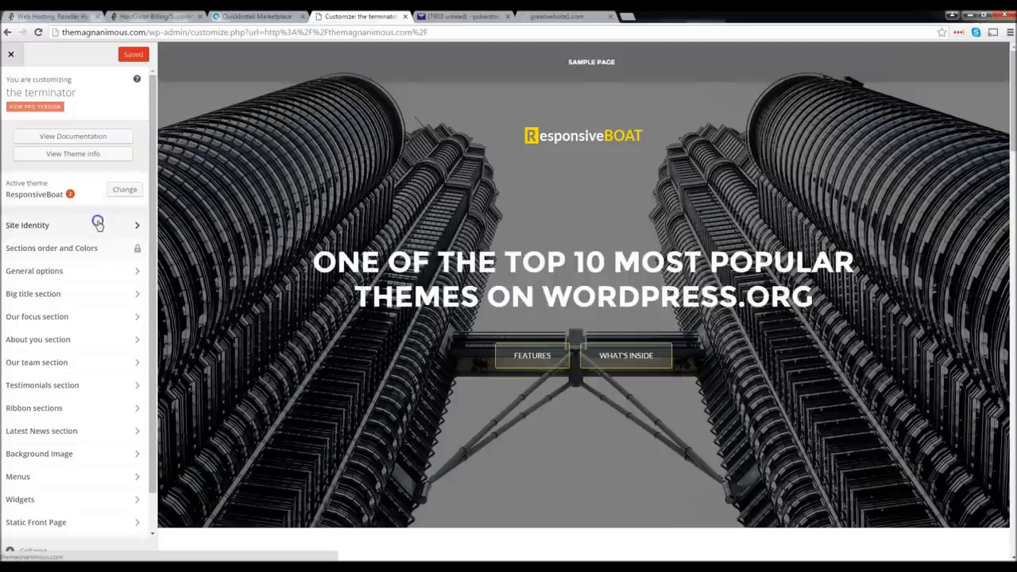
{"action": "left_click", "coordinate": [98, 224]}
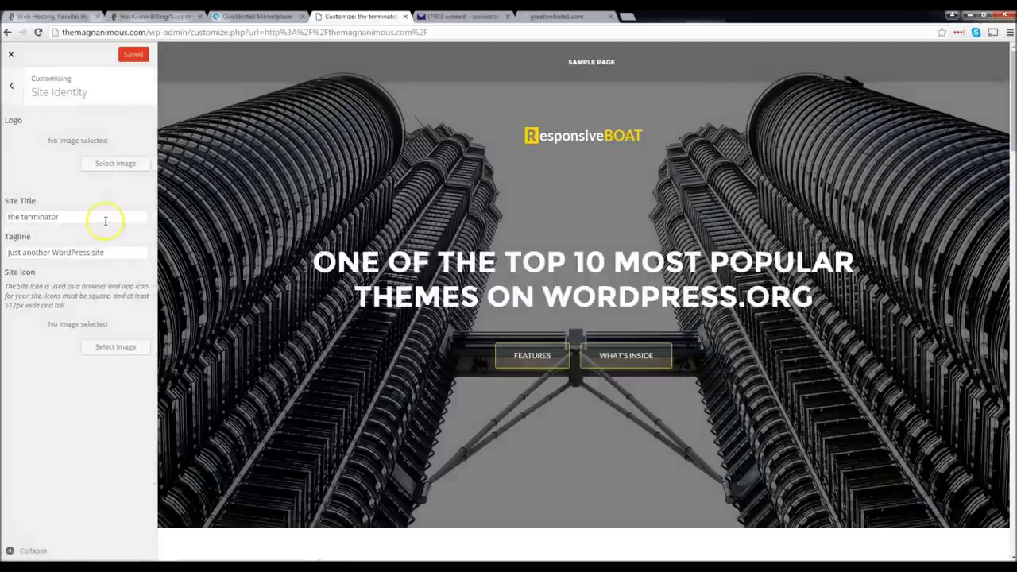
{"action": "triple_click", "coordinate": [104, 219]}
{"action": "key", "text": "BackSpace"}
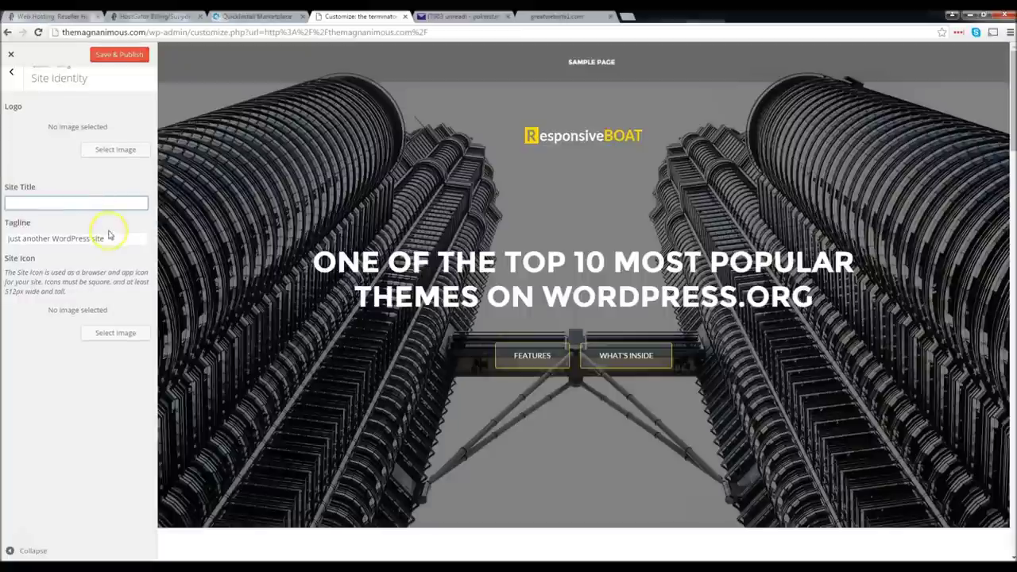
{"action": "triple_click", "coordinate": [112, 234]}
{"action": "key", "text": "BackSpace"}
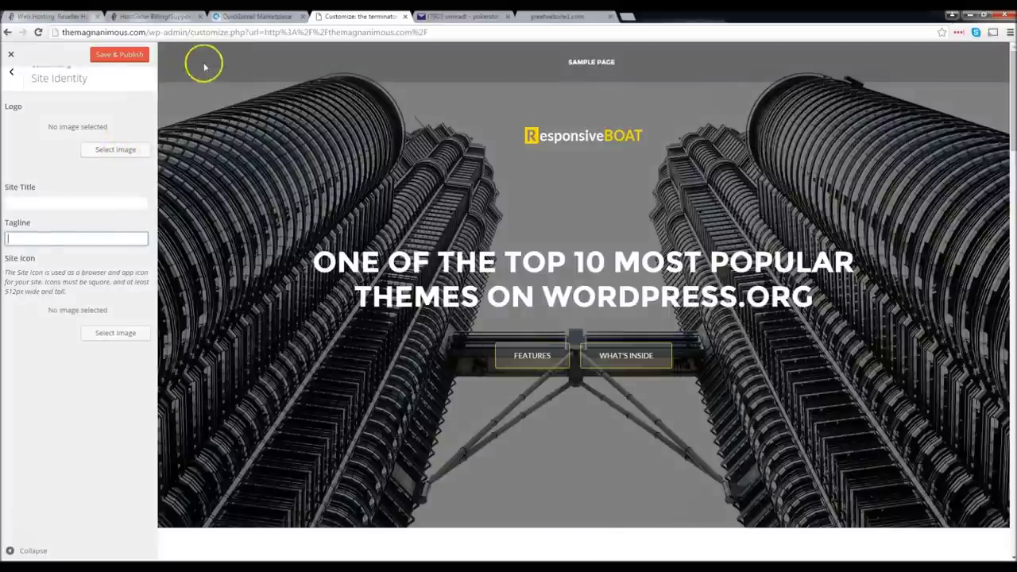
{"action": "left_click", "coordinate": [135, 154]}
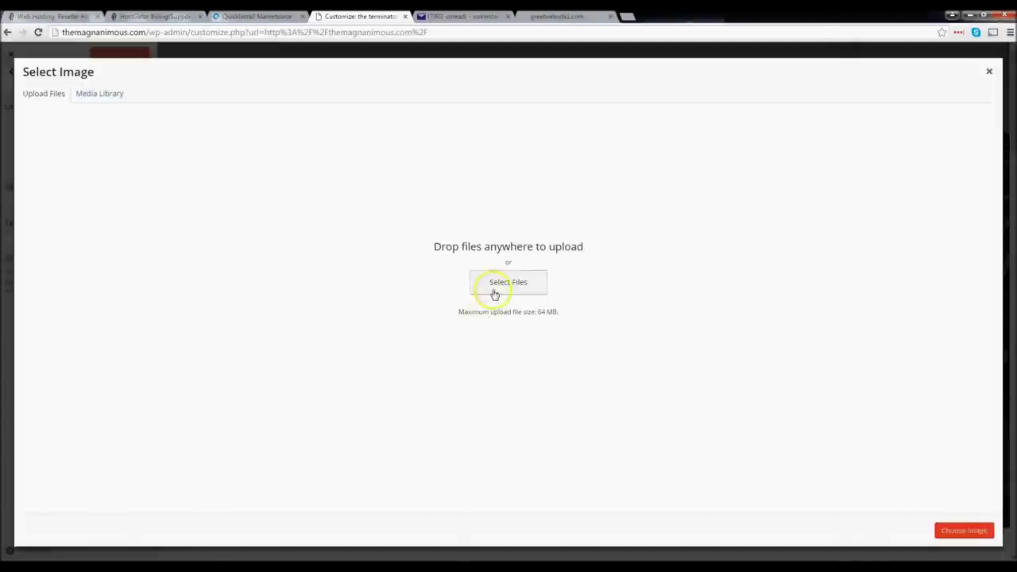
Upload Knight Shield-48 from the computer and choose it as the site logo.
{"action": "left_click", "coordinate": [494, 290]}
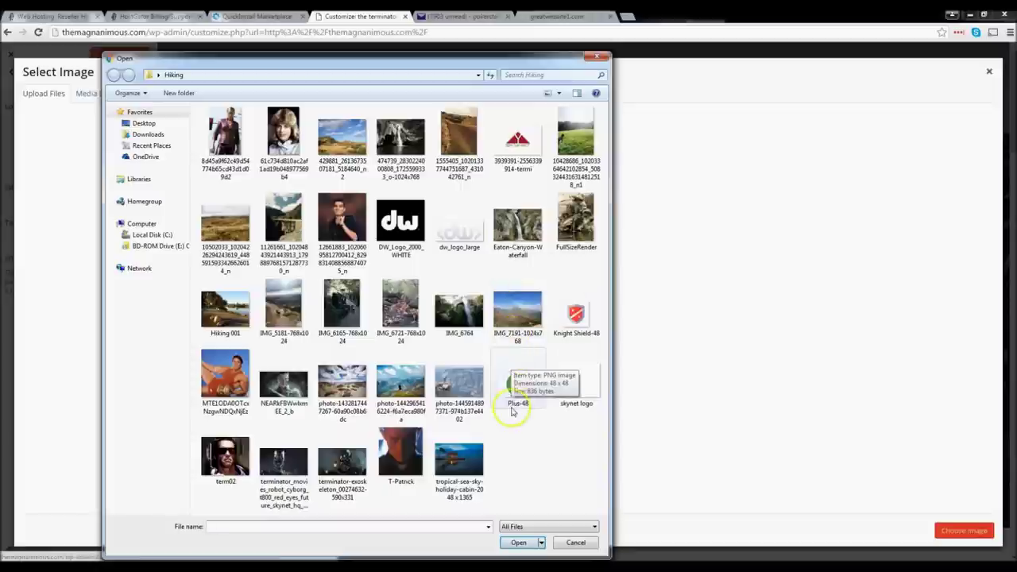
{"action": "double_click", "coordinate": [573, 322]}
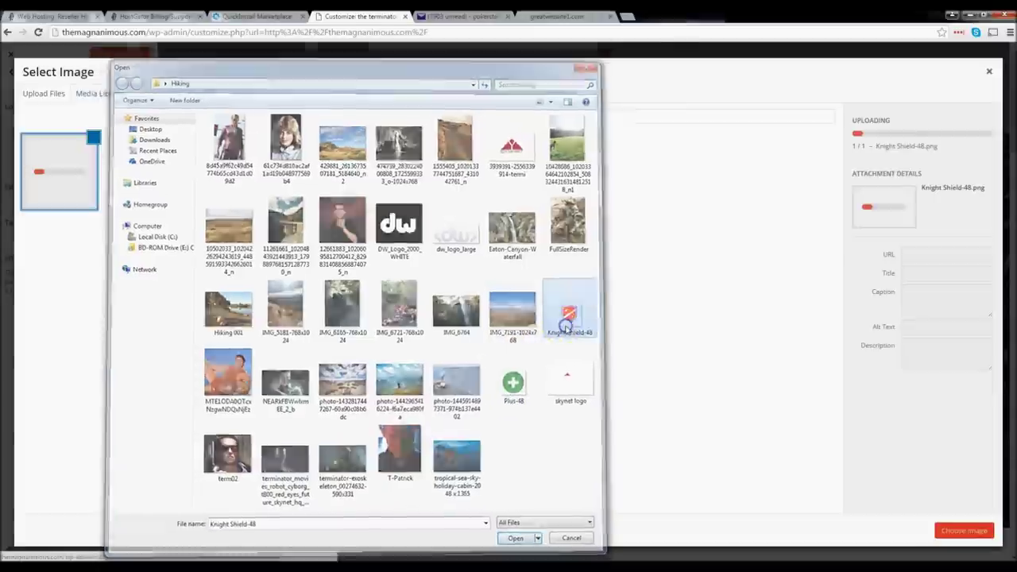
{"action": "left_click", "coordinate": [945, 530]}
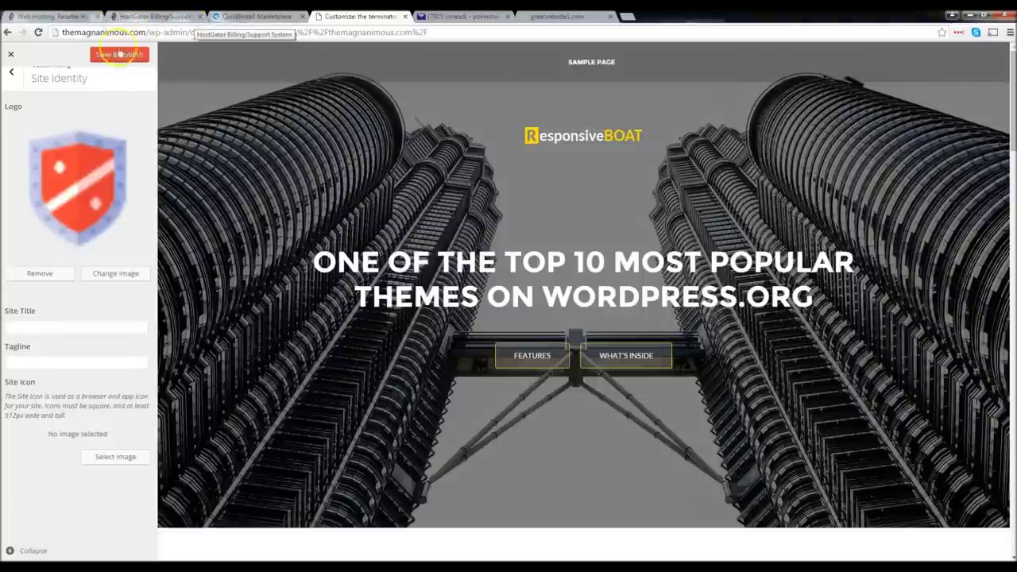
Set the shield from the Media Library as the cropped site icon and Save & Publish.
{"action": "left_click", "coordinate": [116, 457]}
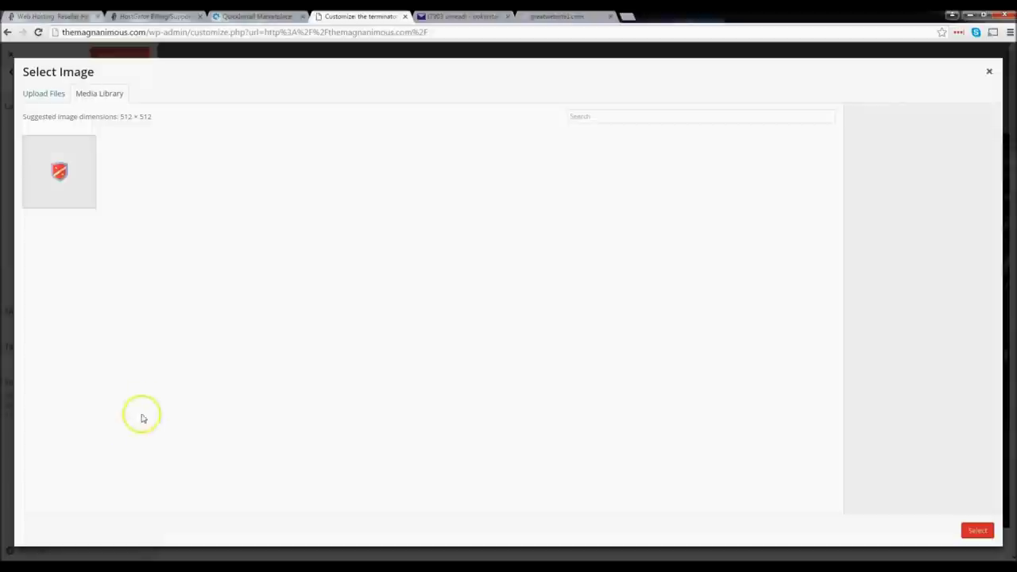
{"action": "left_click", "coordinate": [43, 97]}
{"action": "left_click", "coordinate": [101, 101]}
{"action": "left_click", "coordinate": [61, 170]}
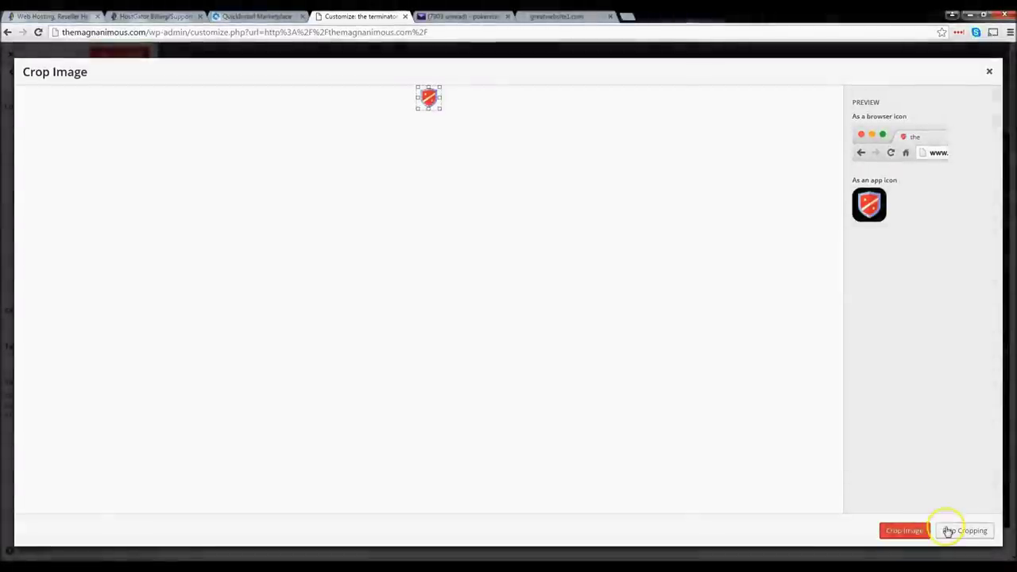
{"action": "left_click", "coordinate": [900, 530]}
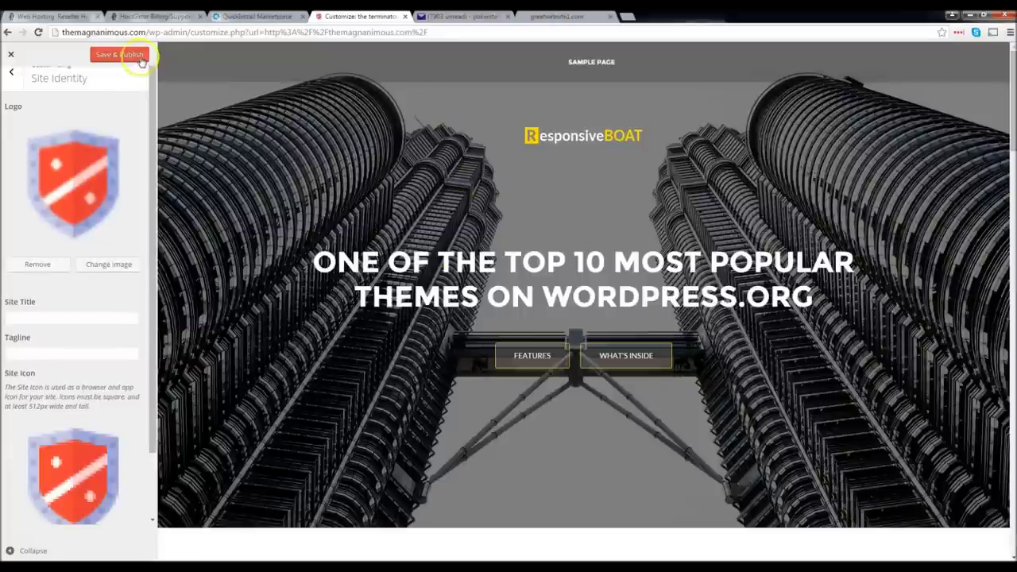
{"action": "left_click", "coordinate": [140, 57]}
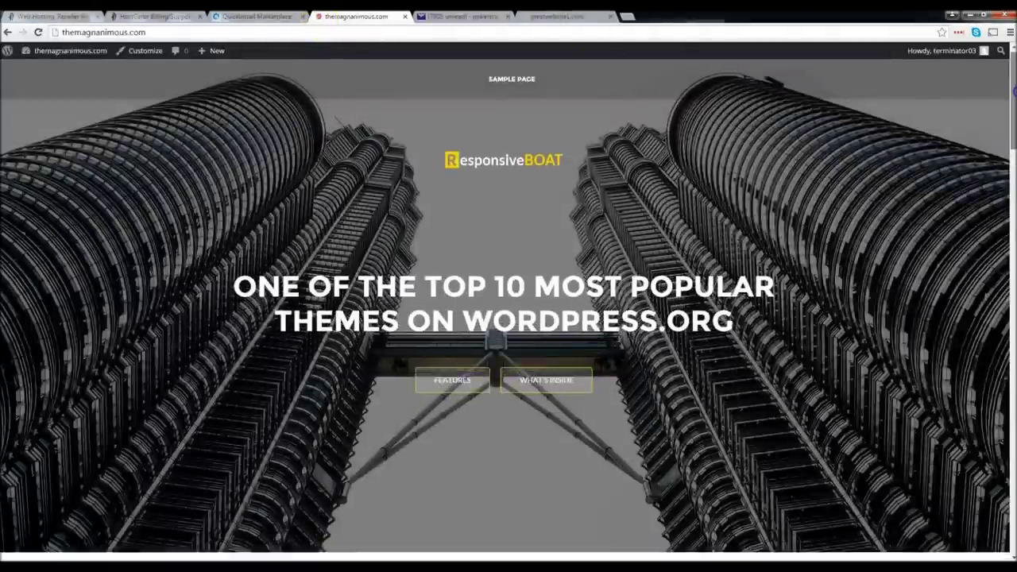
Scroll the live site, then return to the Customizer from the admin bar.
{"action": "scroll", "coordinate": [1009, 131], "scroll_direction": "down", "scroll_amount": 3}
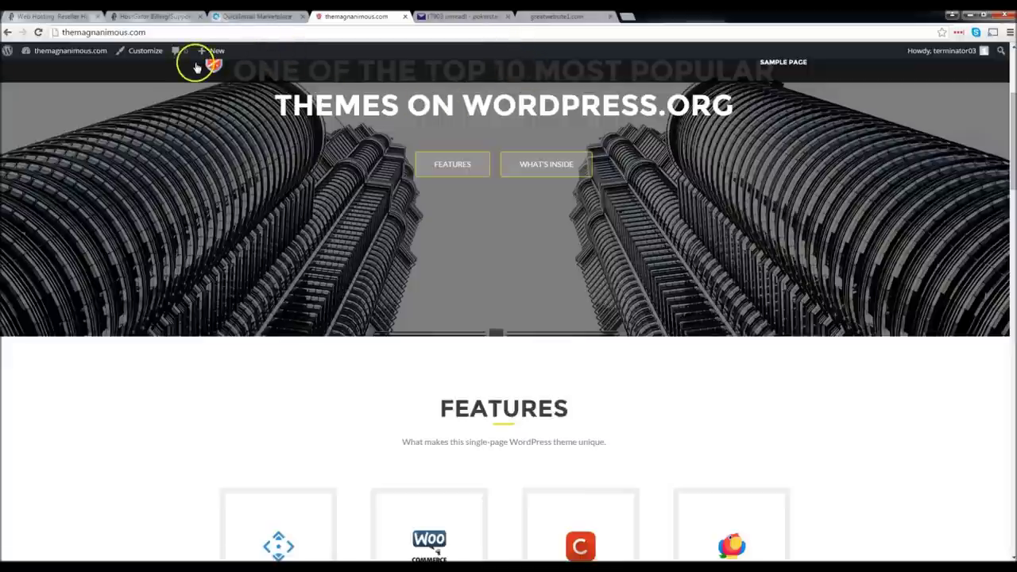
{"action": "left_click", "coordinate": [145, 53]}
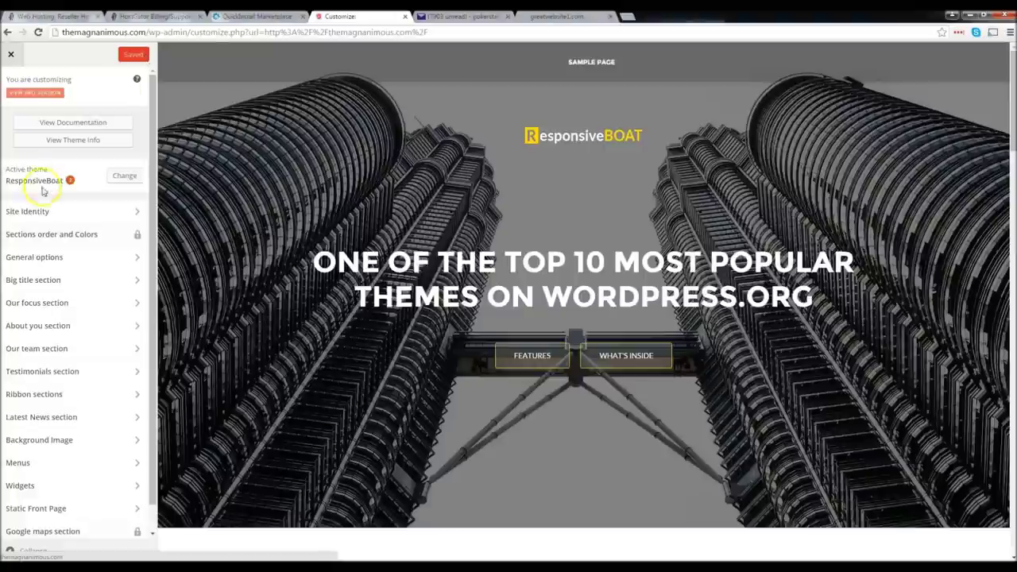
Check Site Identity, go back, and open the Sections order and Colors settings.
{"action": "left_click", "coordinate": [60, 225]}
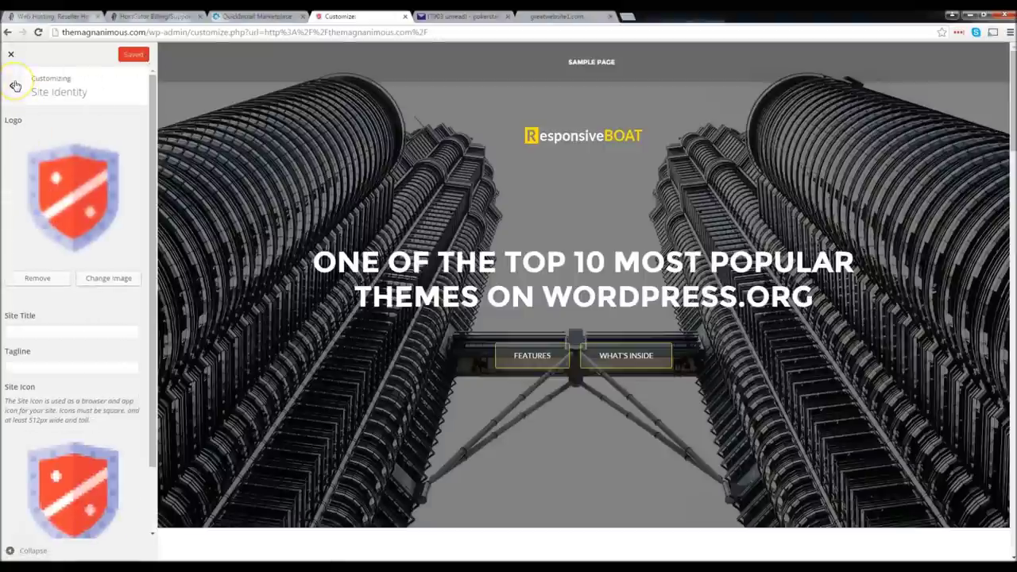
{"action": "left_click", "coordinate": [15, 86]}
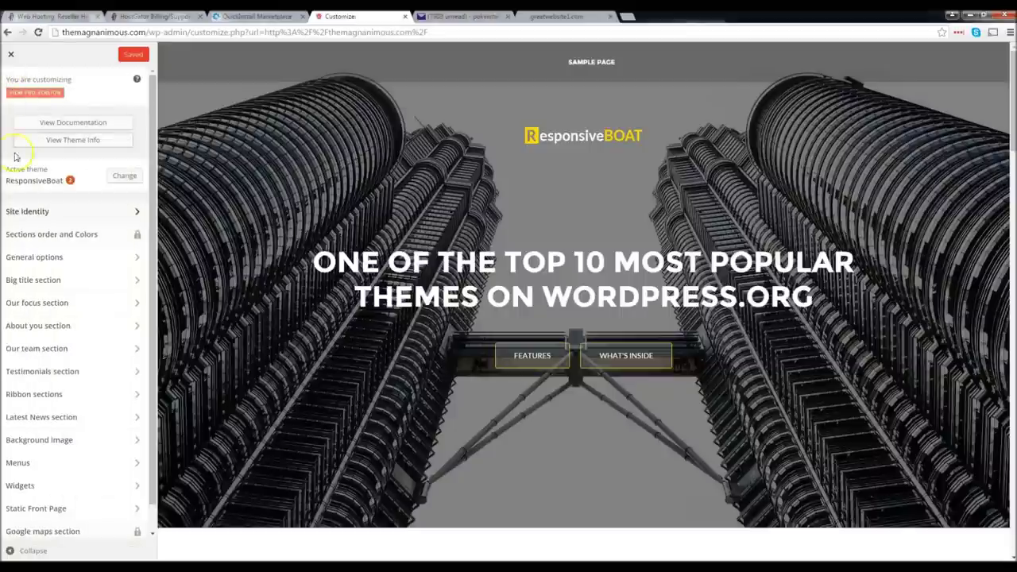
{"action": "left_click", "coordinate": [37, 238]}
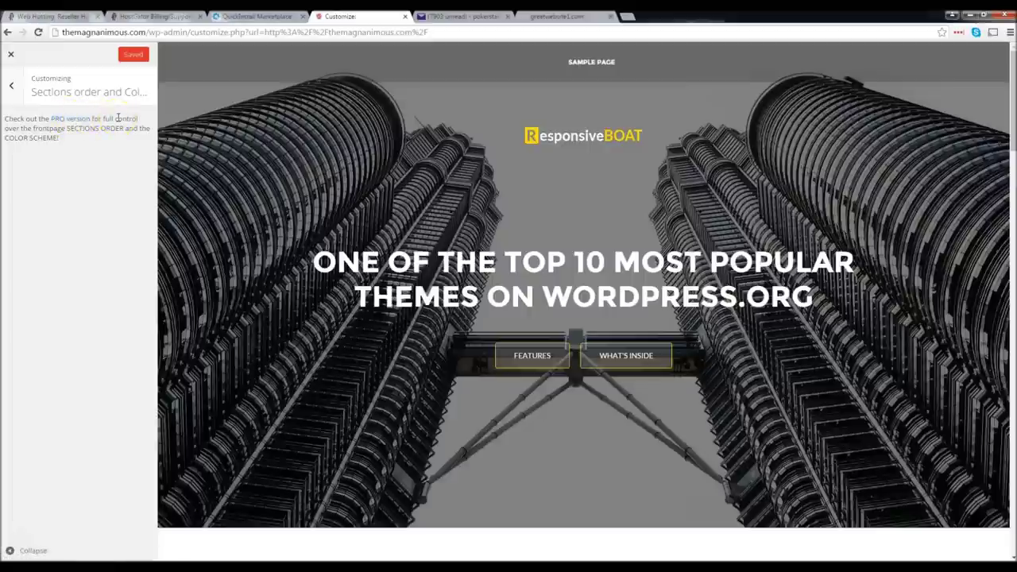
Open General options, review the General group's checkboxes, then return to the options groups.
{"action": "left_click", "coordinate": [9, 87]}
{"action": "left_click", "coordinate": [48, 257]}
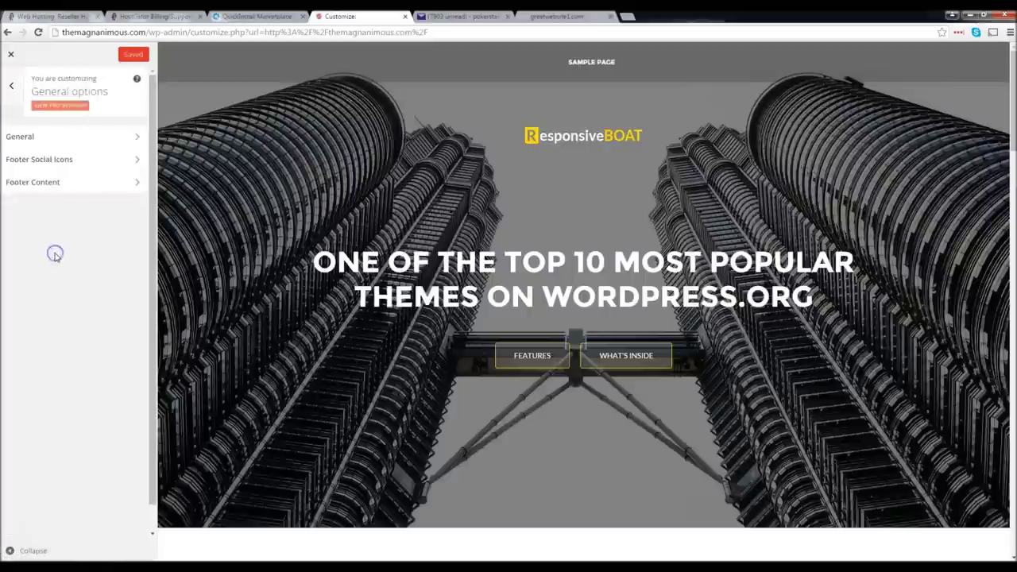
{"action": "left_click", "coordinate": [51, 150]}
{"action": "left_click", "coordinate": [51, 143]}
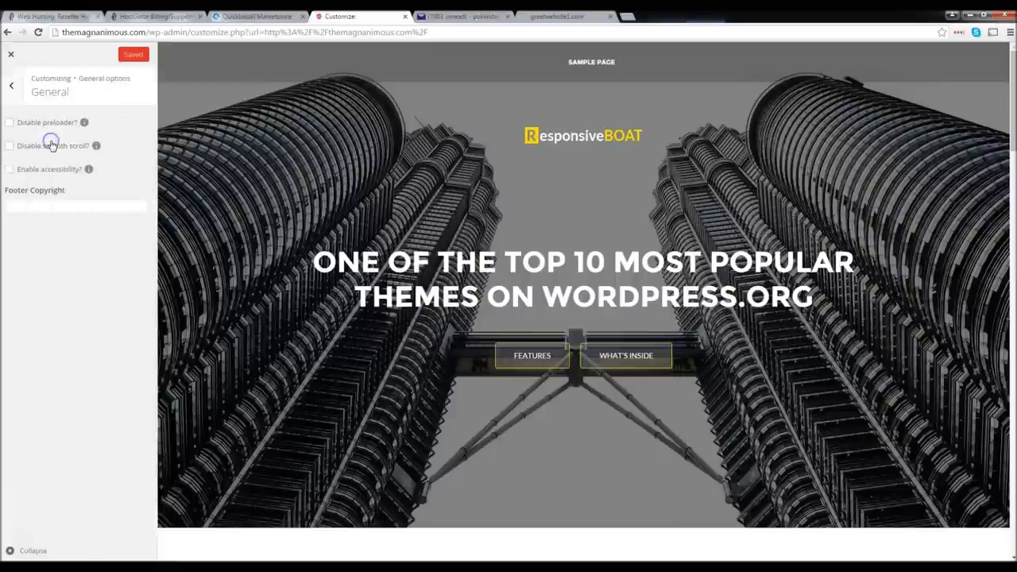
{"action": "mouse_move", "coordinate": [98, 148]}
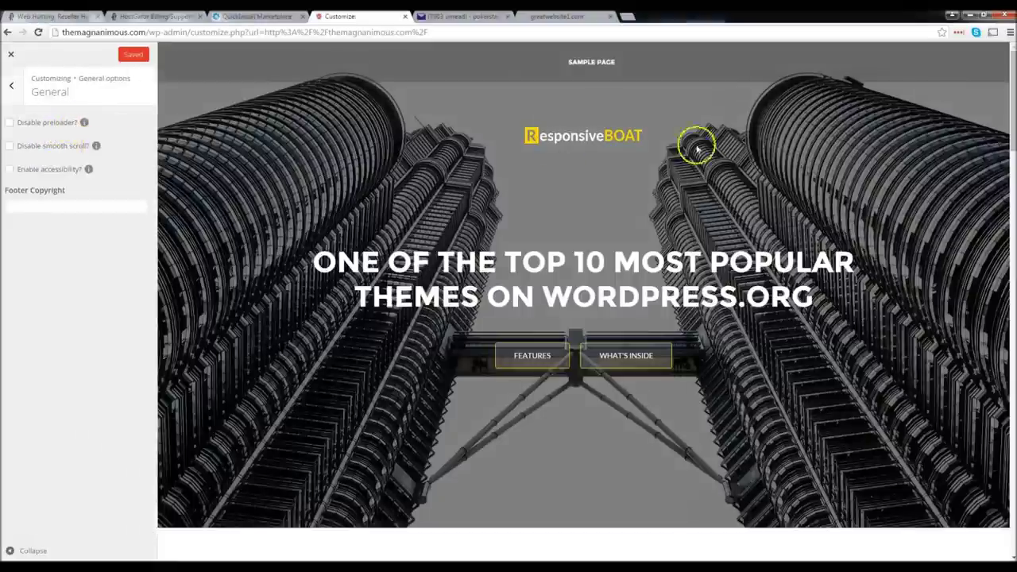
{"action": "left_click_drag", "start_coordinate": [1009, 95], "coordinate": [1007, 143]}
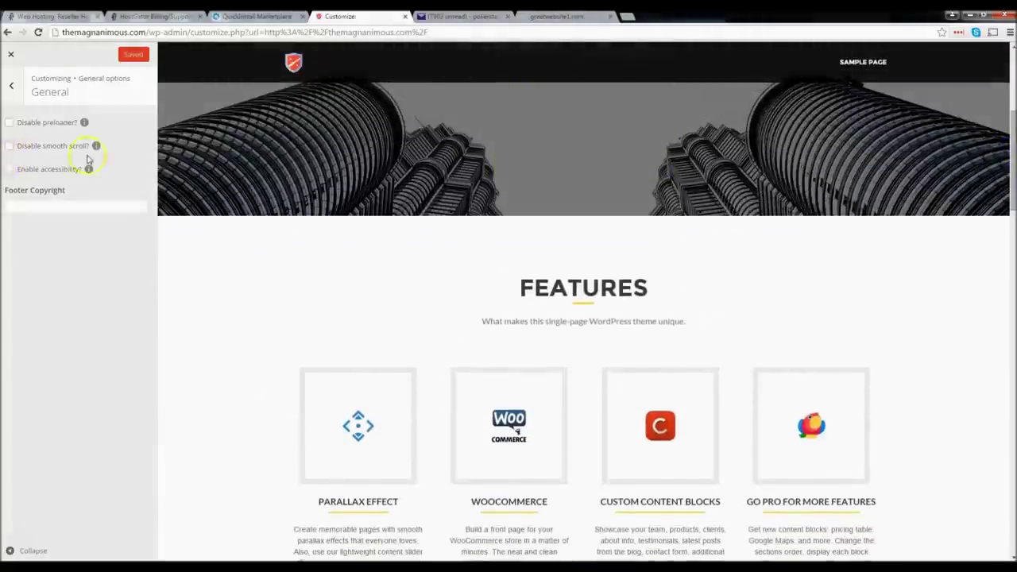
{"action": "mouse_move", "coordinate": [85, 124]}
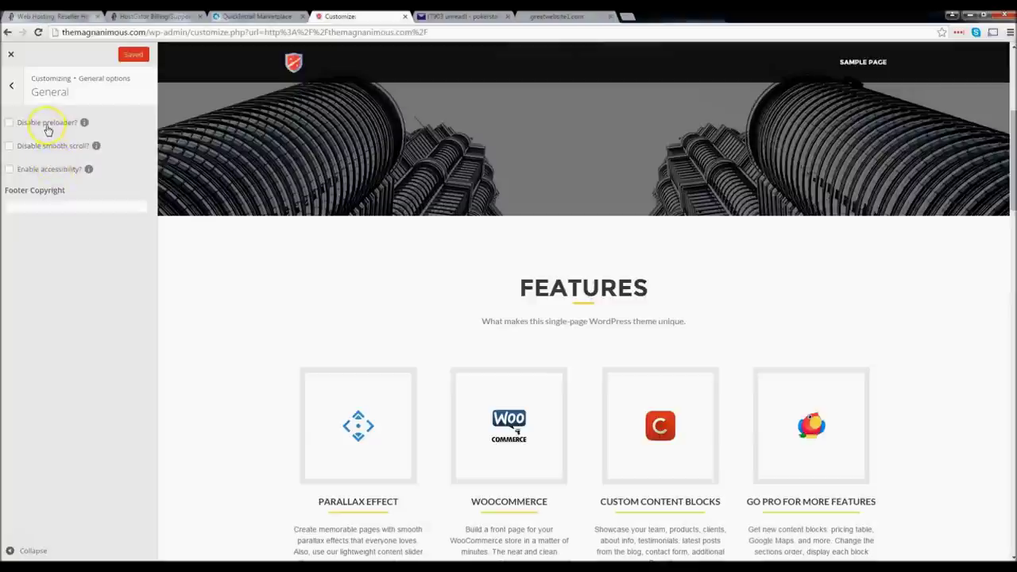
{"action": "left_click", "coordinate": [12, 85]}
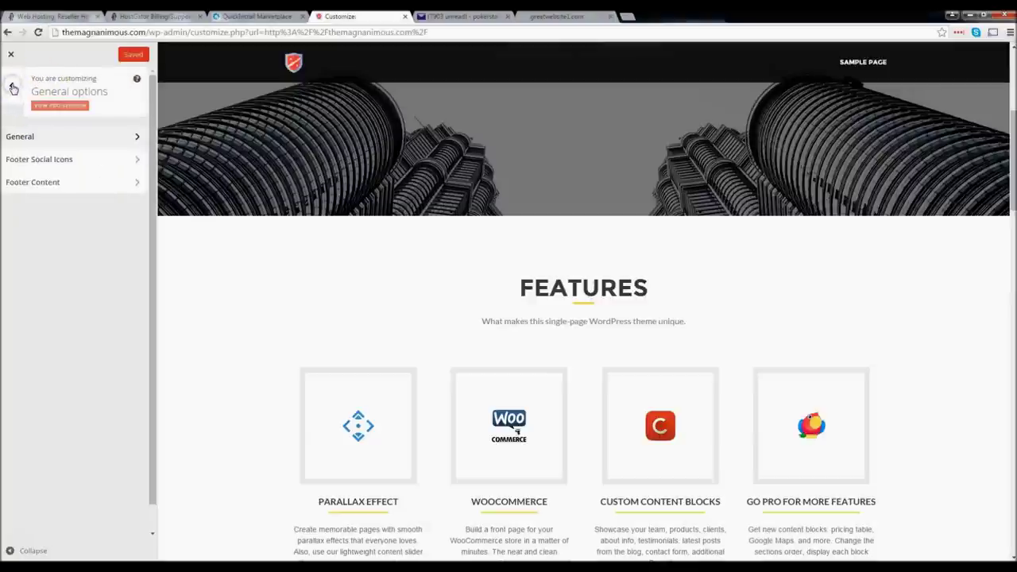
Open Footer Social Icons and set the Instagram link to '#'.
{"action": "left_click", "coordinate": [63, 161]}
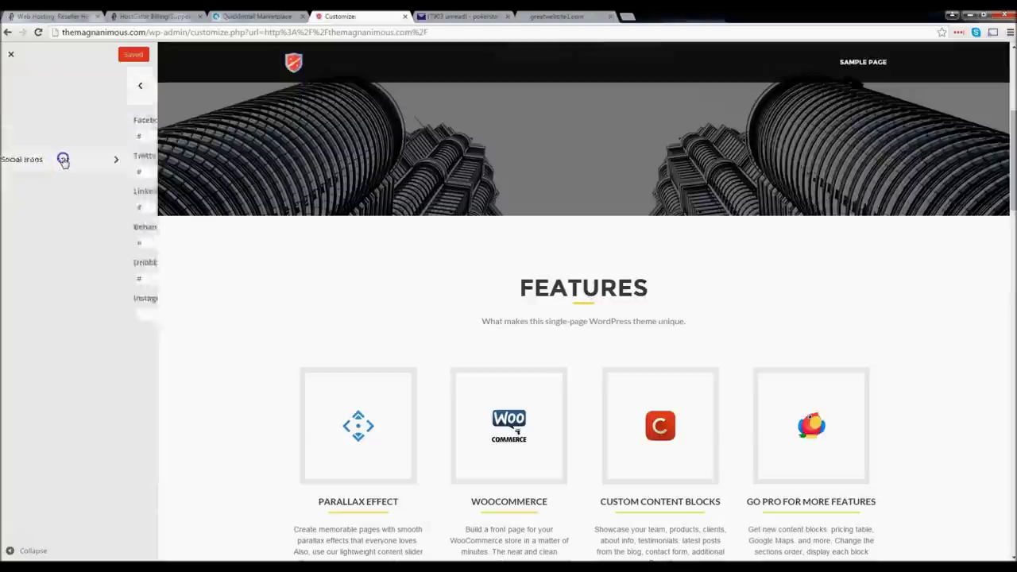
{"action": "left_click_drag", "start_coordinate": [1014, 135], "coordinate": [1014, 500]}
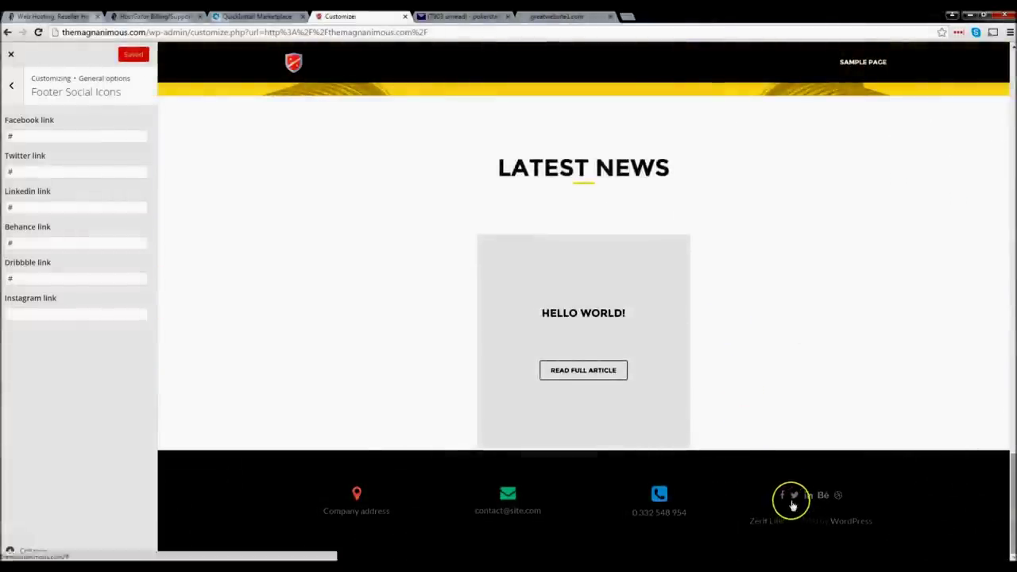
{"action": "left_click", "coordinate": [90, 316]}
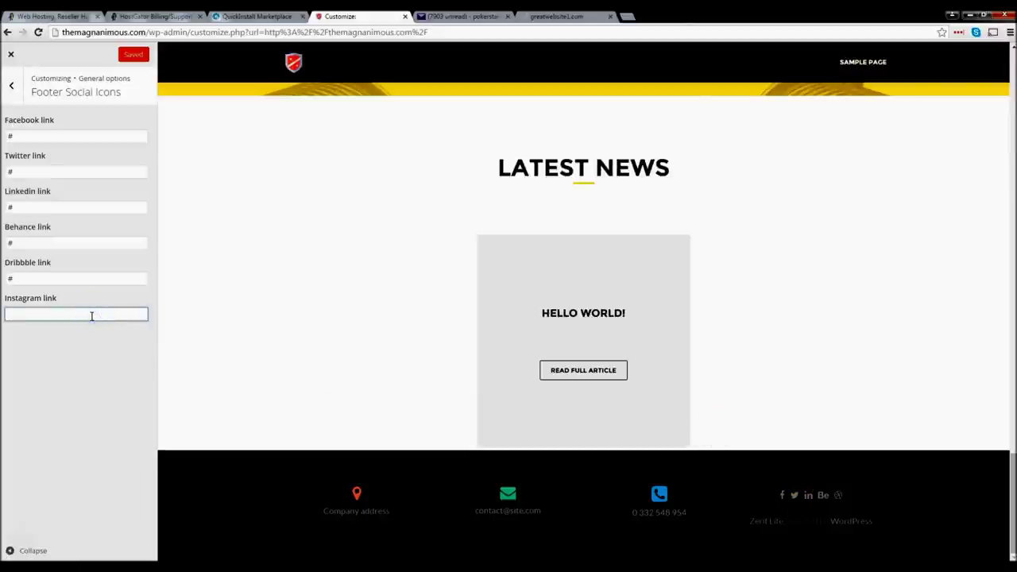
{"action": "type", "text": "#"}
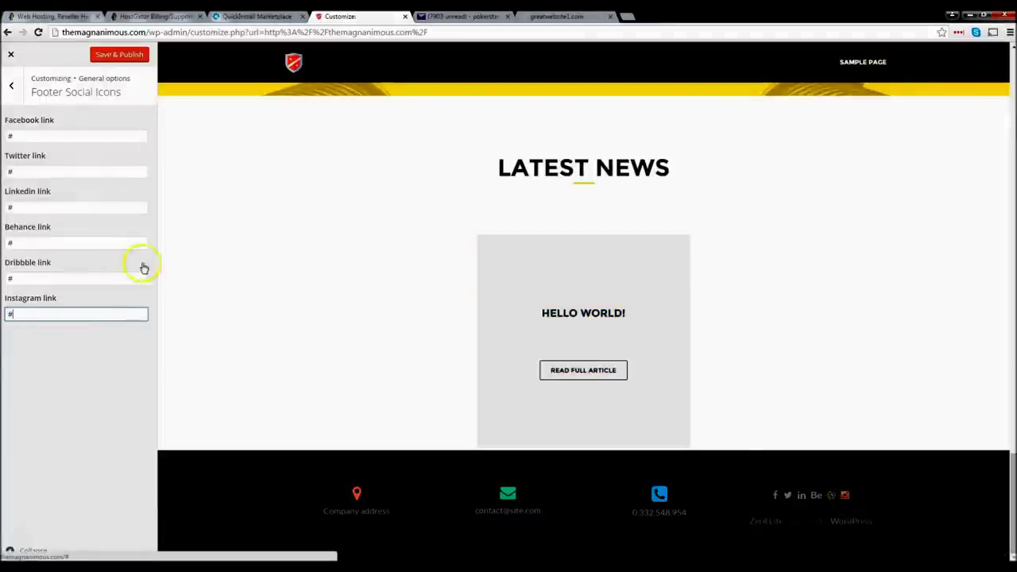
Clear the Twitter, Behance and Dribbble links so their icons disappear.
{"action": "left_click", "coordinate": [64, 170]}
{"action": "key", "text": "BackSpace"}
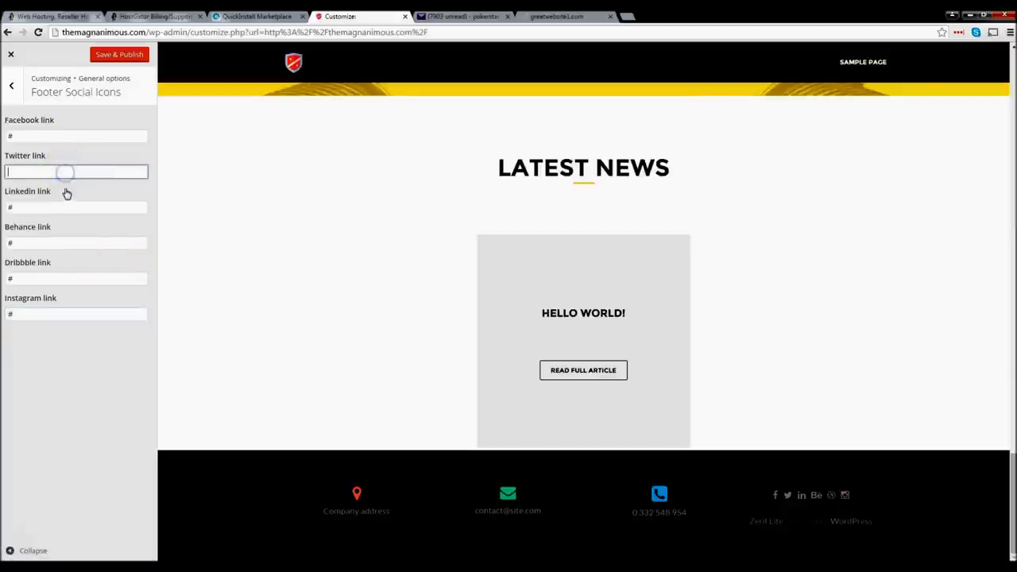
{"action": "left_click", "coordinate": [65, 242]}
{"action": "key", "text": "BackSpace"}
{"action": "left_click", "coordinate": [68, 278]}
{"action": "key", "text": "BackSpace"}
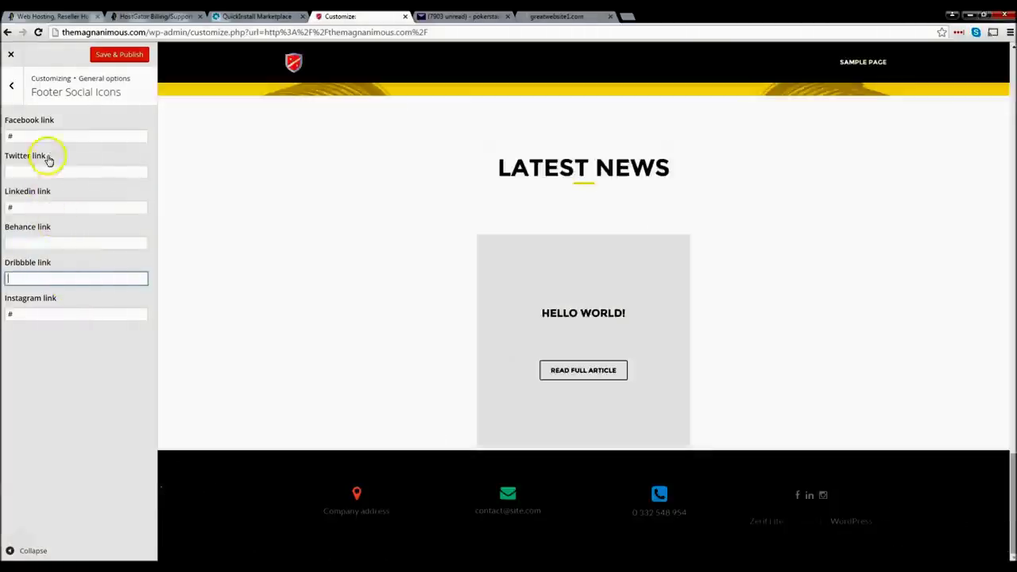
Replace the Facebook link with the owner's profile URL and publish.
{"action": "left_click", "coordinate": [57, 135]}
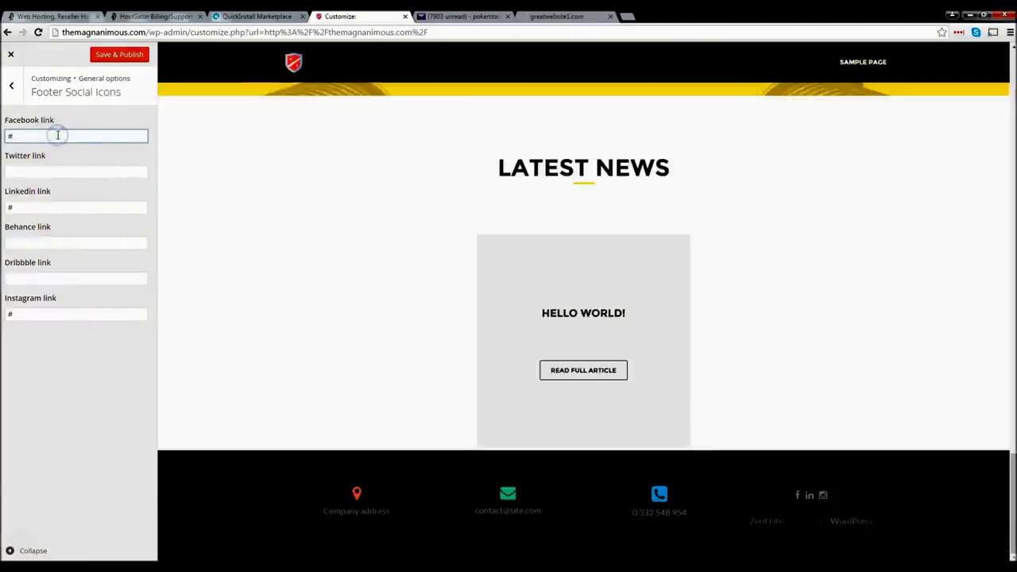
{"action": "key", "text": "BackSpace"}
{"action": "type", "text": "www"}
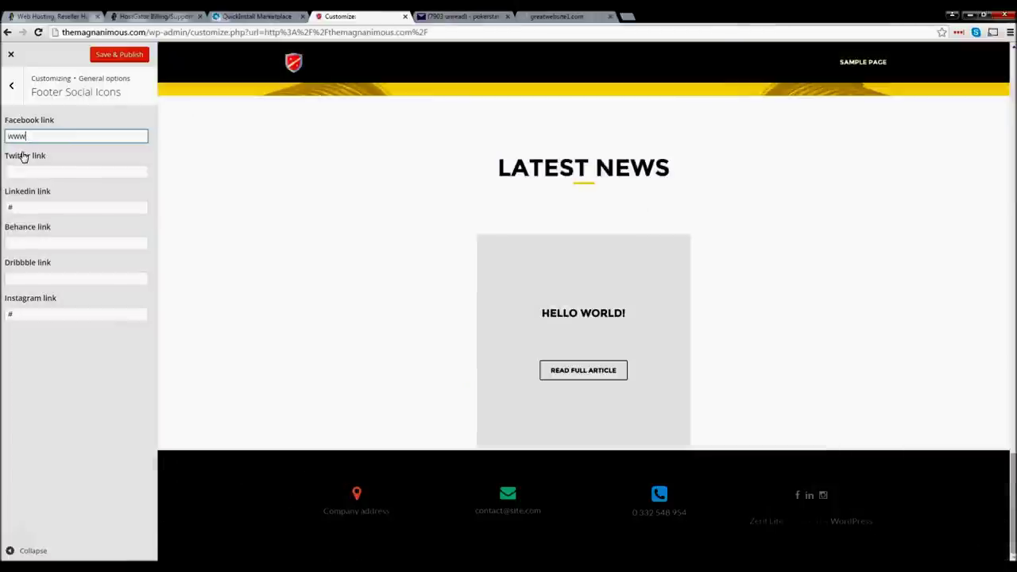
{"action": "type", "text": ".facebook.com/darrel.wilson336"}
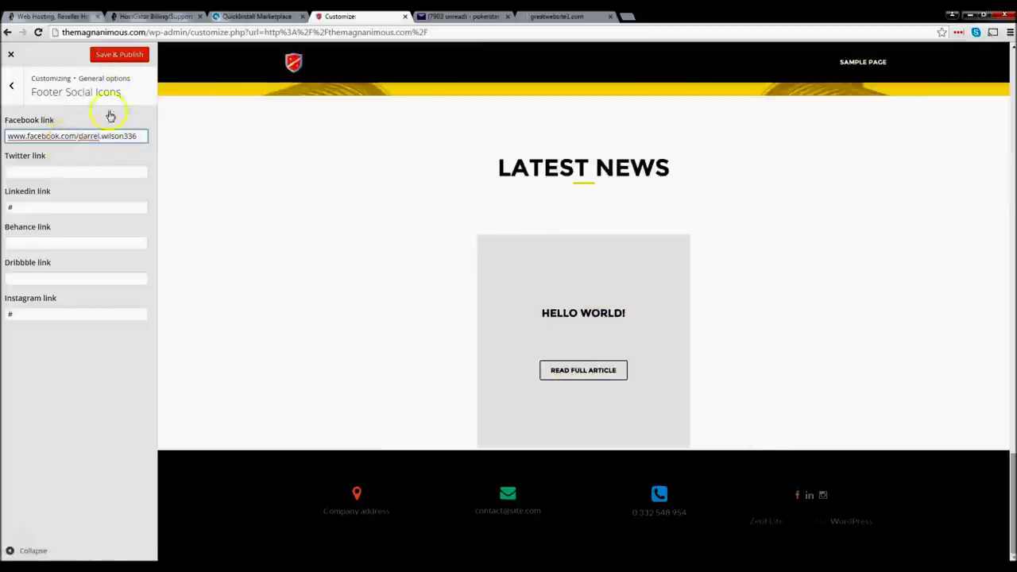
{"action": "left_click", "coordinate": [123, 54]}
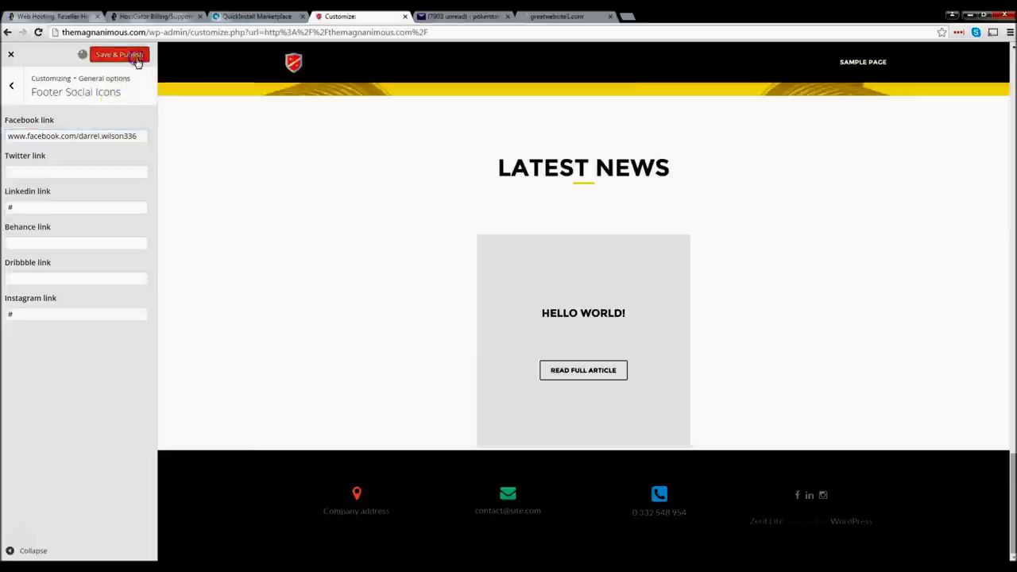
Check the LinkedIn and Instagram links, then return to the general options.
{"action": "left_click", "coordinate": [78, 207]}
{"action": "left_click", "coordinate": [74, 315]}
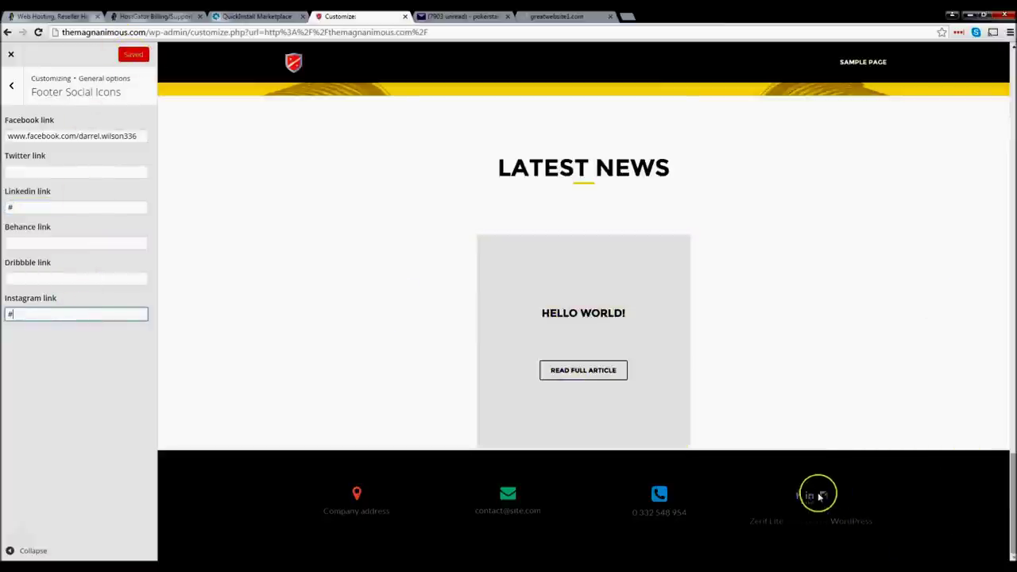
{"action": "left_click", "coordinate": [15, 89]}
In Footer Content, replace the placeholder company address with the owner's address.
{"action": "left_click", "coordinate": [65, 183]}
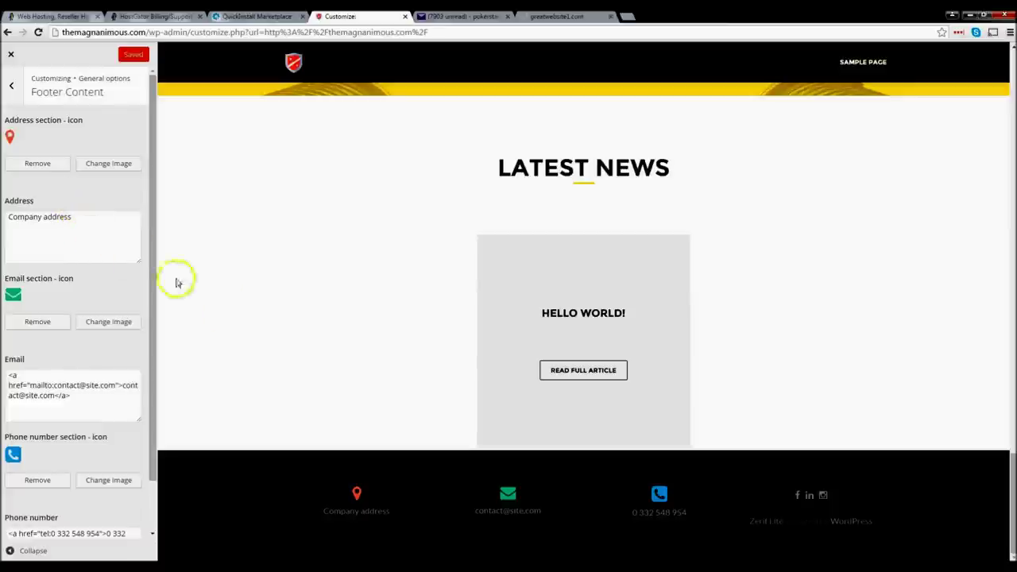
{"action": "triple_click", "coordinate": [103, 235]}
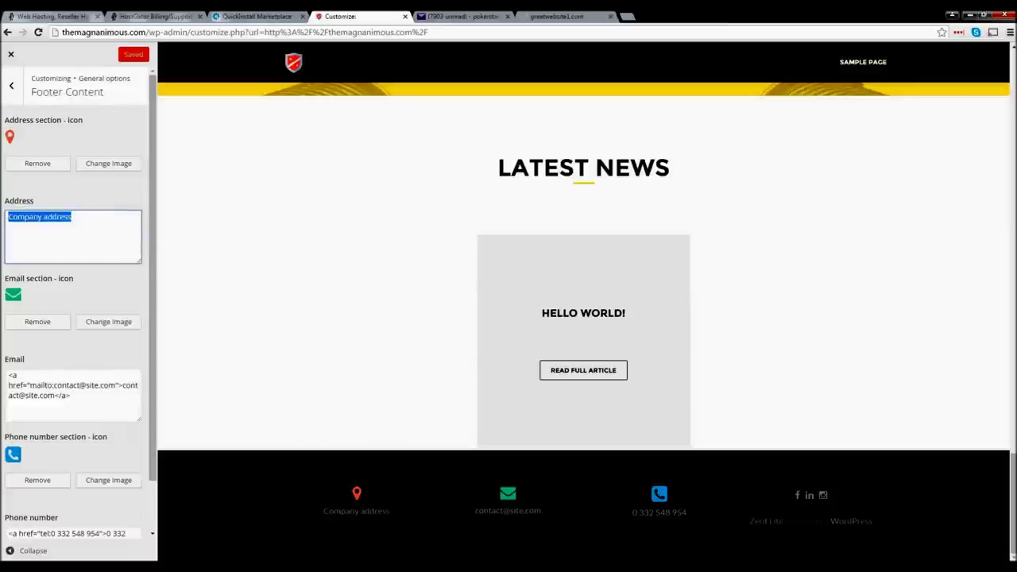
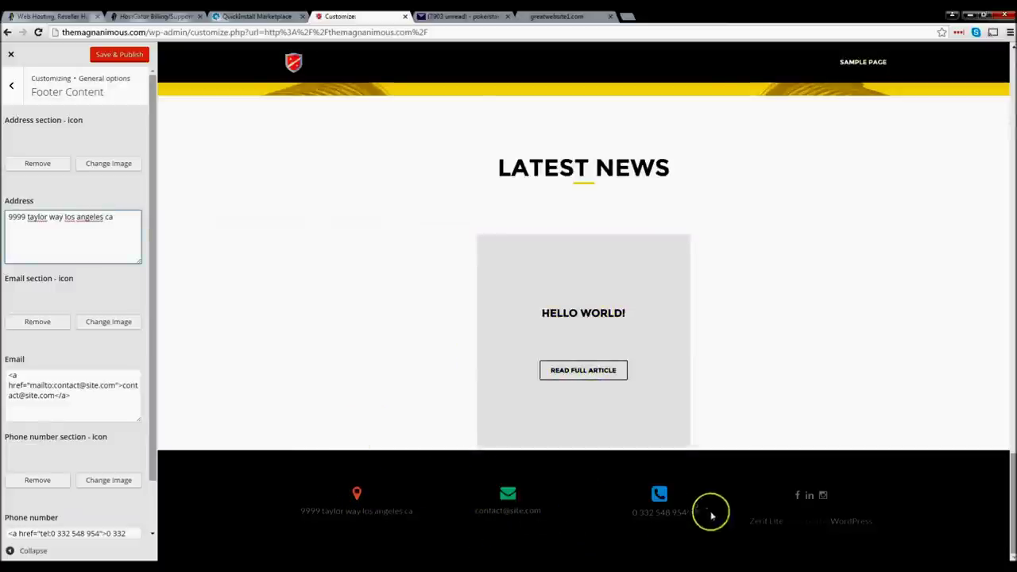
Replace the footer e-mail with the owner's Gmail address.
{"action": "scroll", "coordinate": [101, 284], "scroll_direction": "down", "scroll_amount": 1}
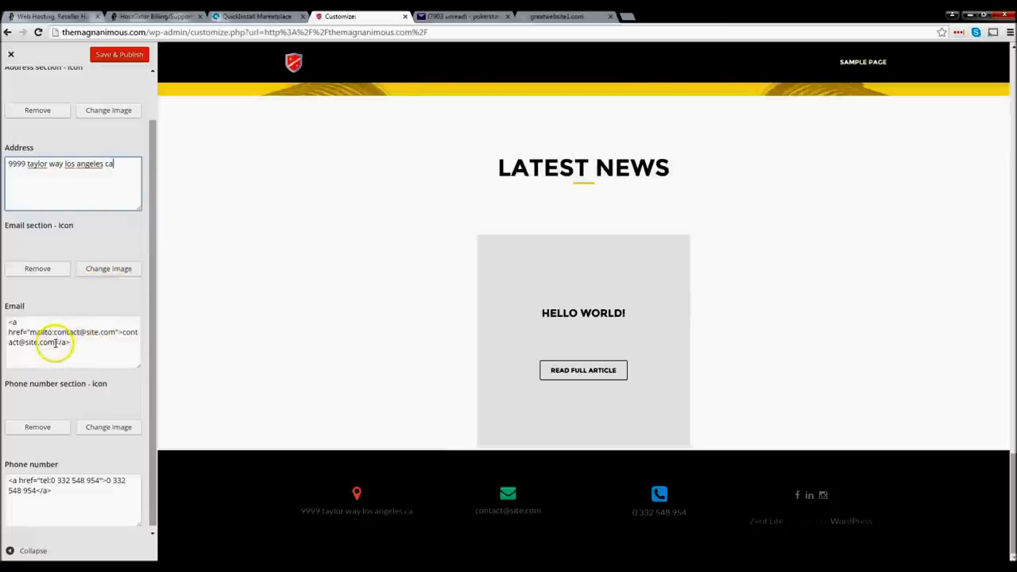
{"action": "left_click", "coordinate": [55, 341]}
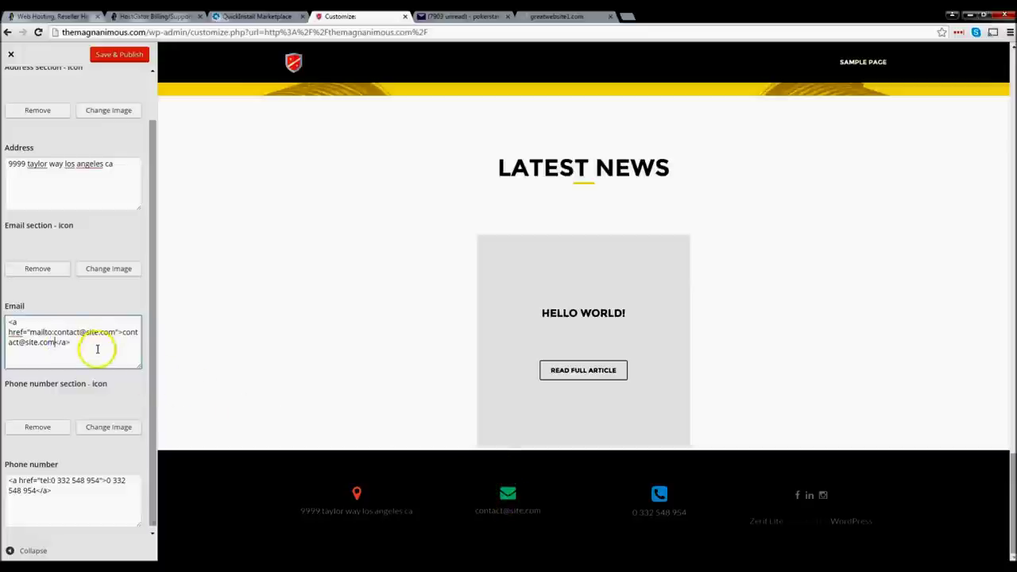
{"action": "key", "text": "ctrl+a"}
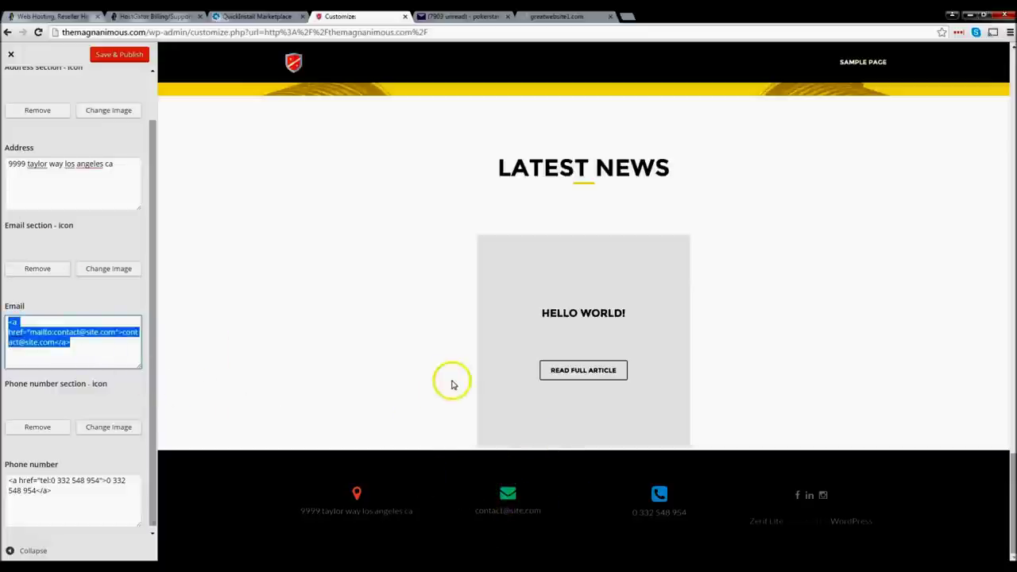
{"action": "key", "text": "BackSpace"}
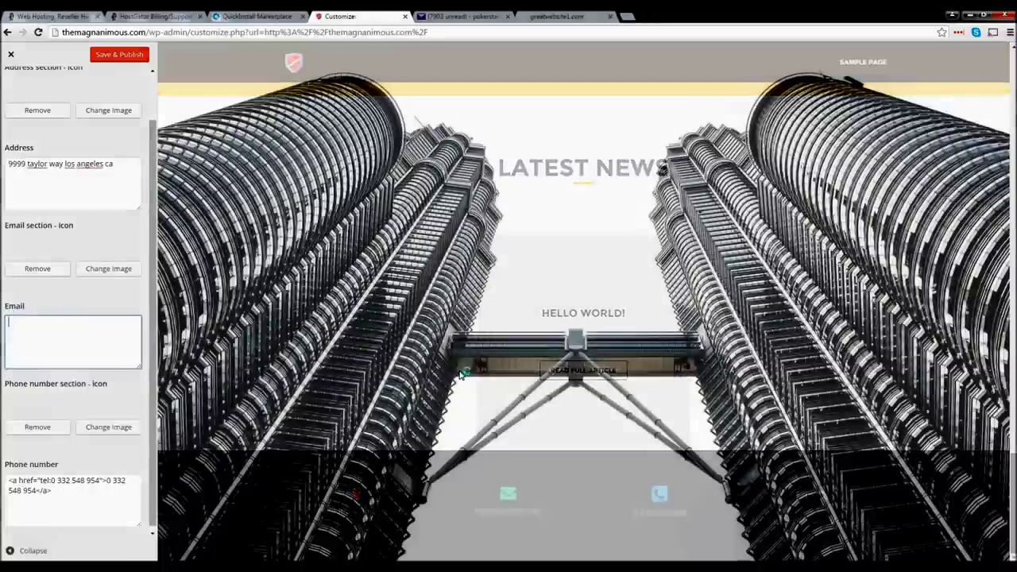
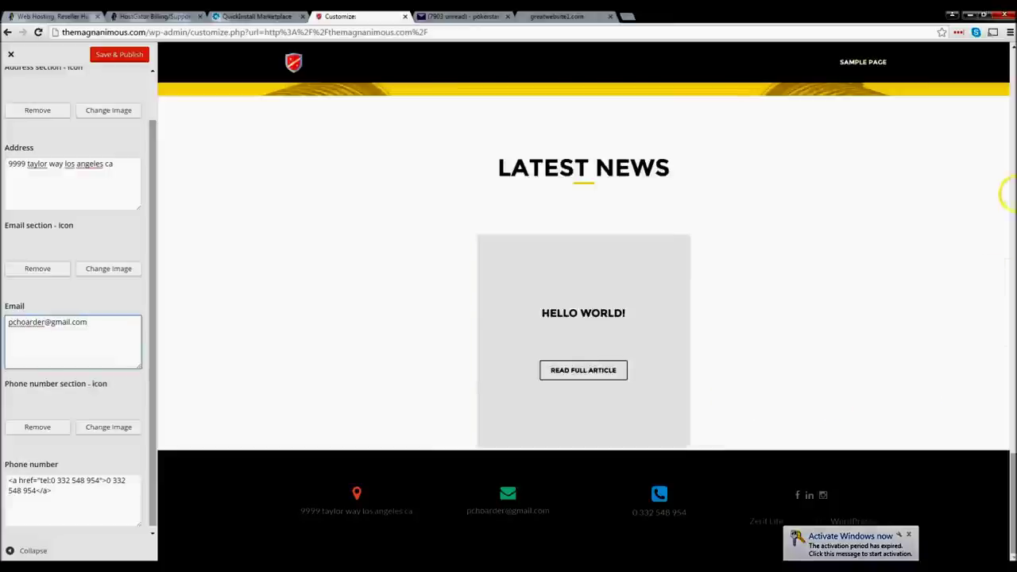
{"action": "left_click_drag", "start_coordinate": [550, 513], "coordinate": [461, 511]}
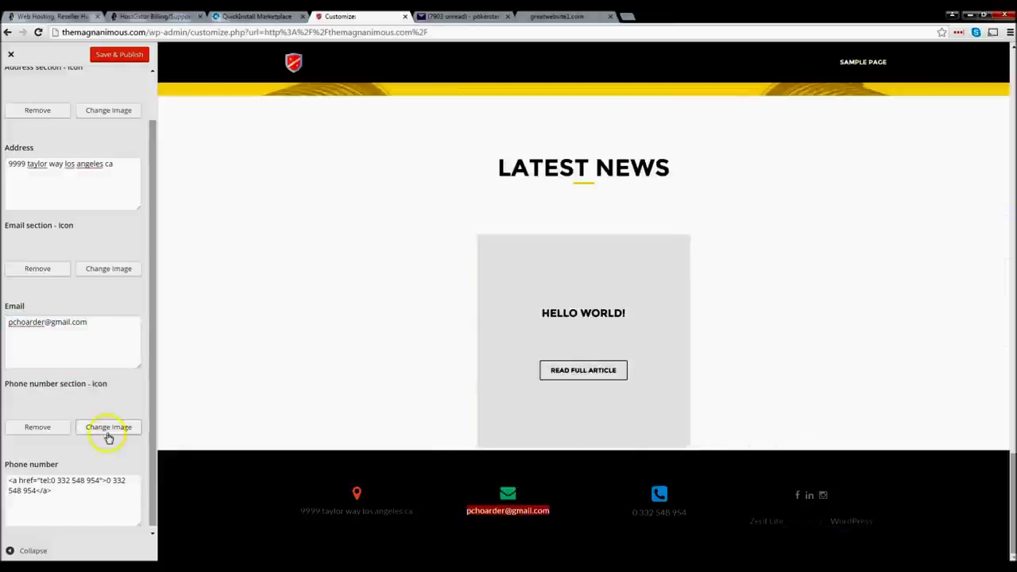
Replace the footer phone number with the owner's phone number.
{"action": "scroll", "coordinate": [103, 454], "scroll_direction": "down", "scroll_amount": 1}
{"action": "left_click_drag", "start_coordinate": [84, 486], "coordinate": [4, 371]}
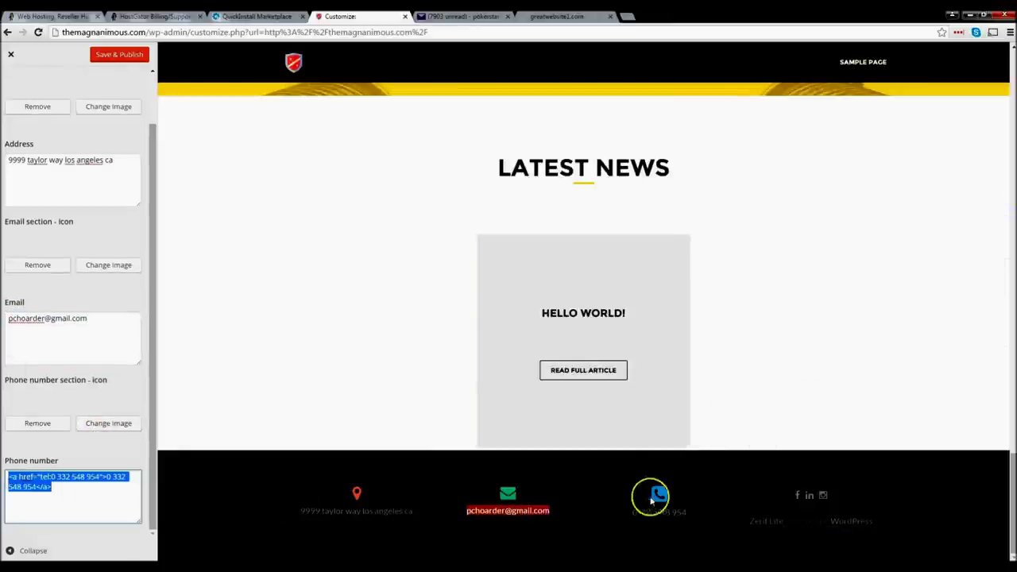
{"action": "mouse_move", "coordinate": [652, 517]}
{"action": "left_mouse_down"}
{"action": "mouse_move", "coordinate": [615, 518]}
{"action": "mouse_move", "coordinate": [665, 518]}
{"action": "left_mouse_up"}
{"action": "left_click", "coordinate": [62, 457]}
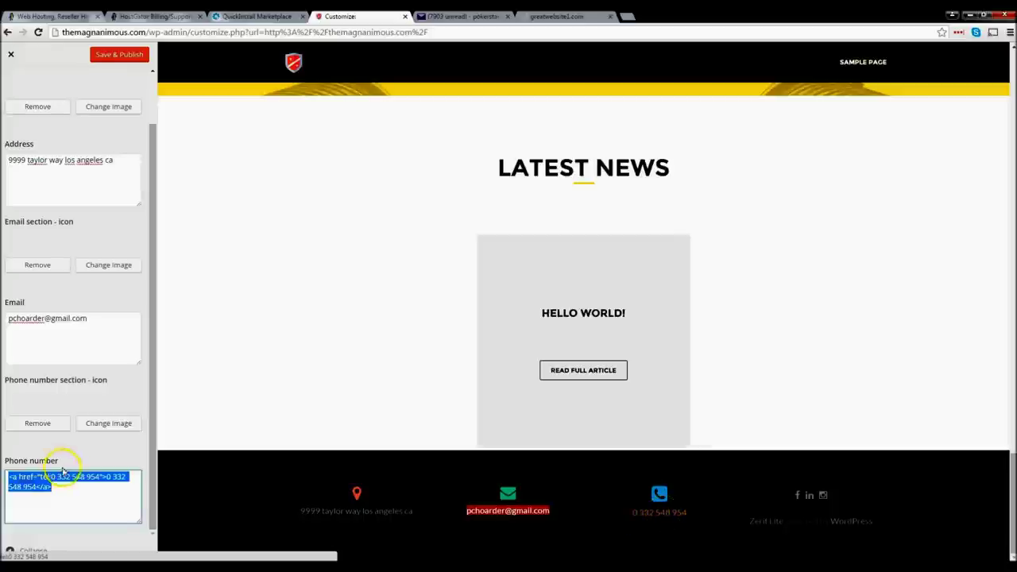
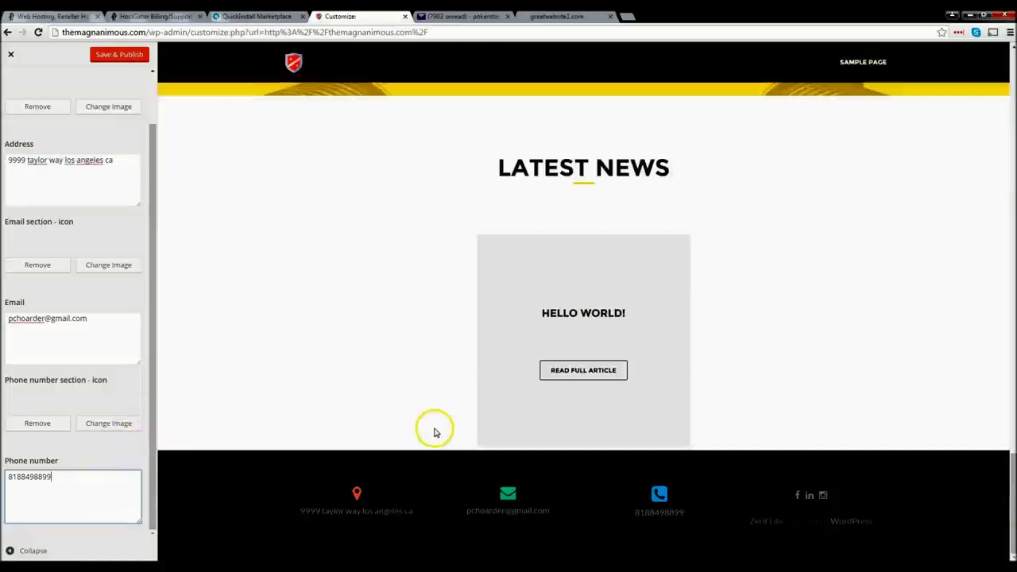
Publish the footer contact changes and close the customizer.
{"action": "scroll", "coordinate": [108, 467], "scroll_direction": "up", "scroll_amount": 2}
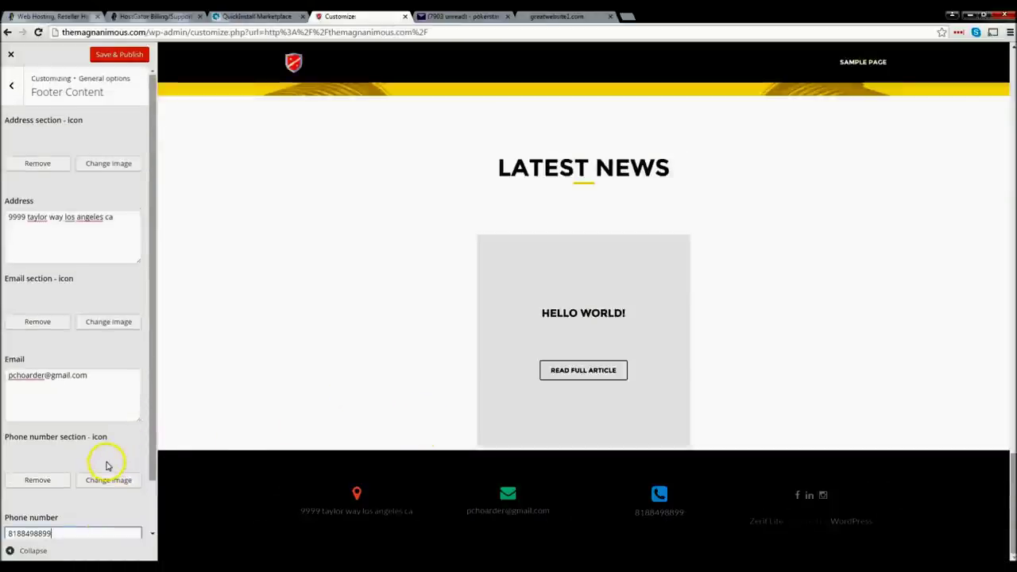
{"action": "left_click", "coordinate": [115, 55]}
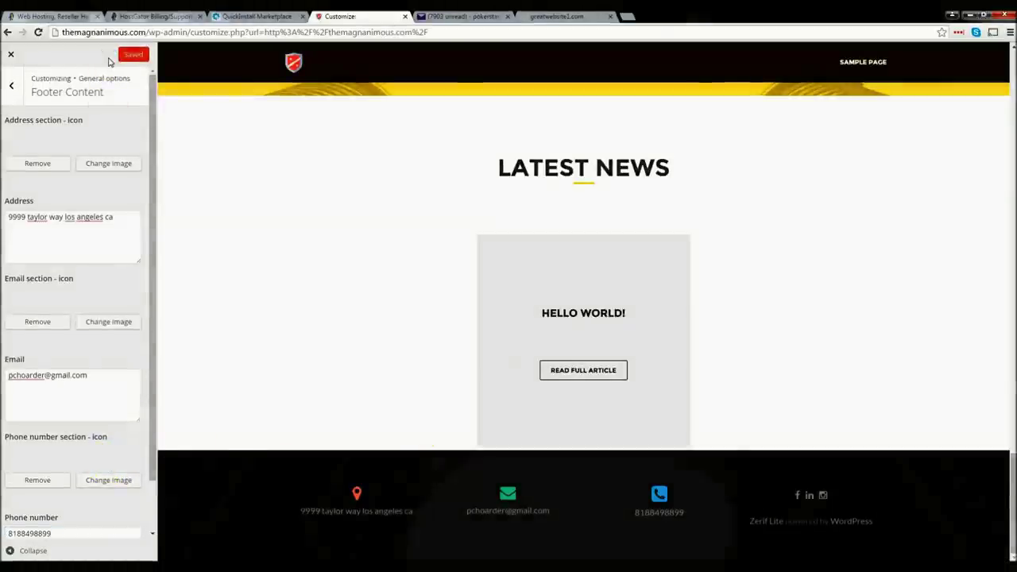
{"action": "left_click", "coordinate": [11, 53]}
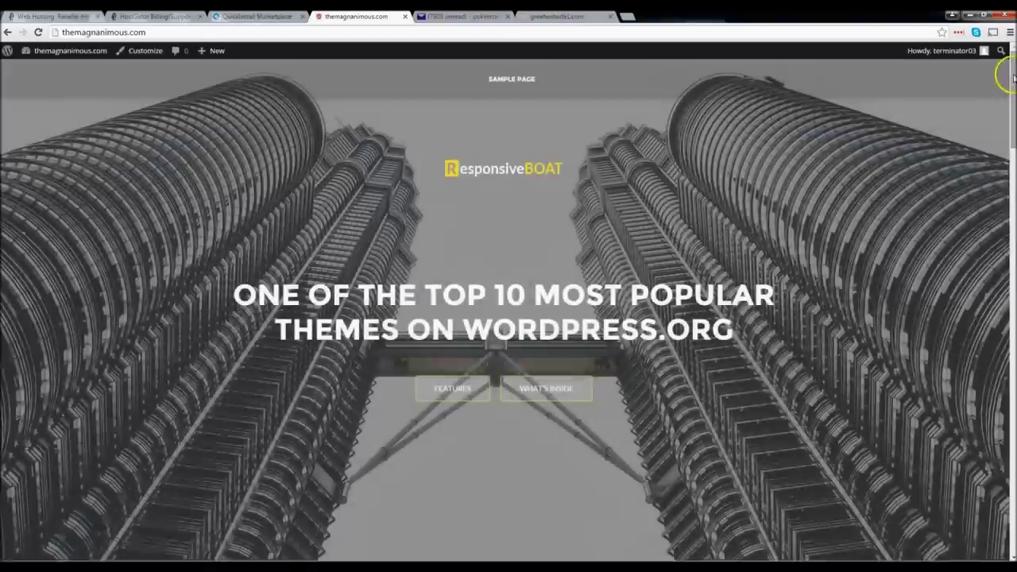
Scroll the live site to review the new footer, then reopen the Customizer.
{"action": "left_click_drag", "start_coordinate": [1009, 76], "coordinate": [1011, 517]}
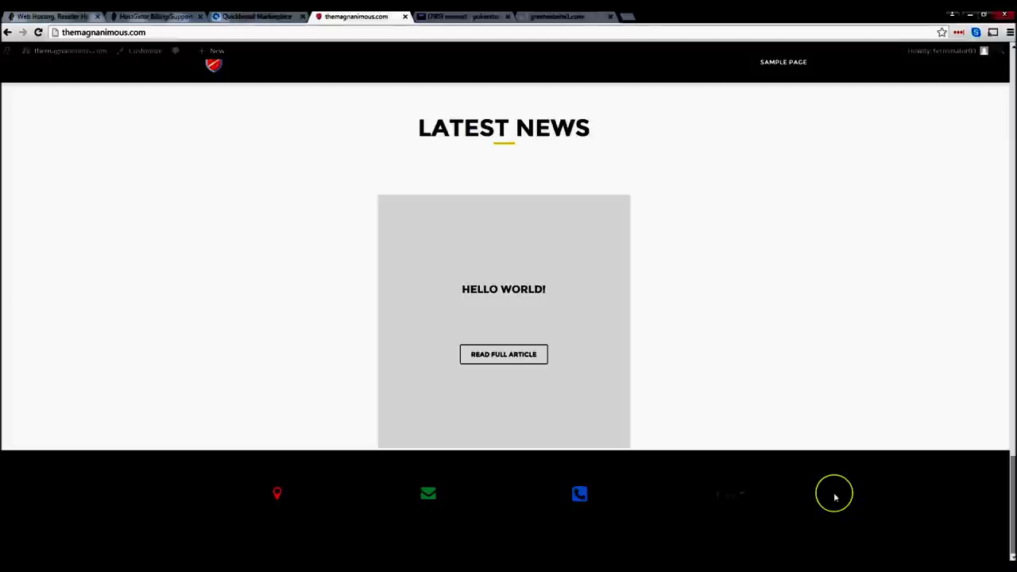
{"action": "left_click", "coordinate": [151, 54]}
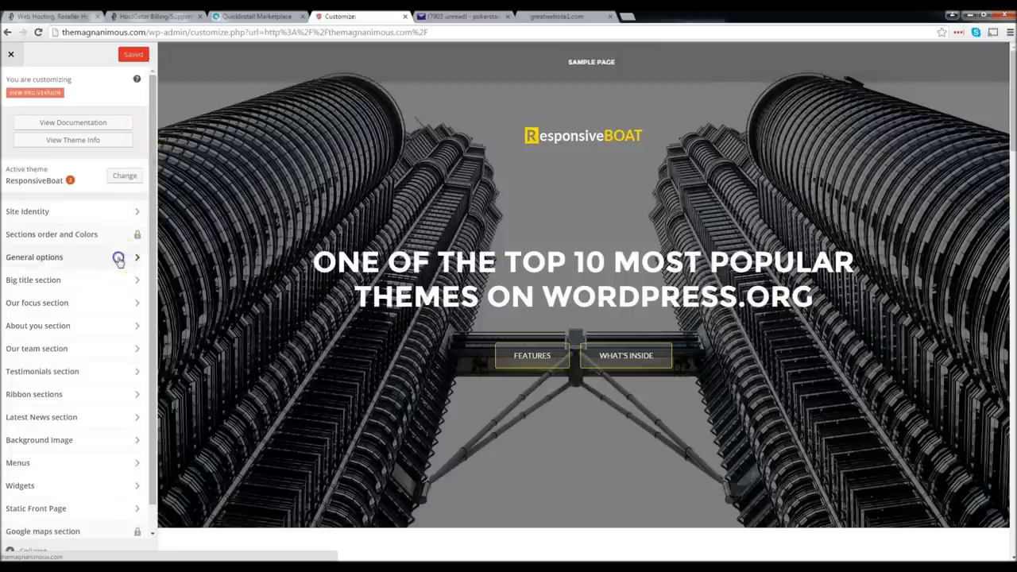
{"action": "left_click", "coordinate": [118, 260]}
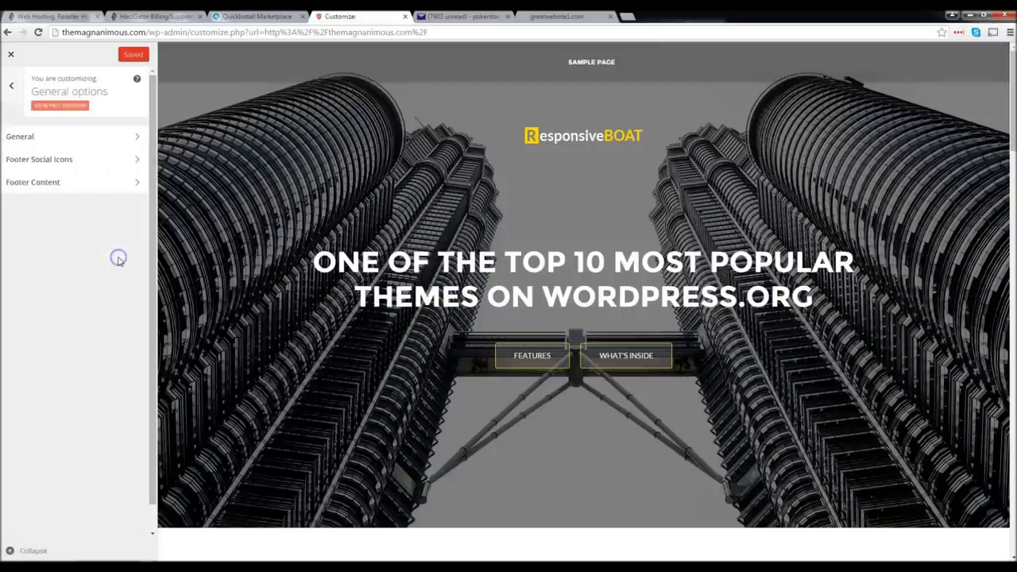
{"action": "left_click", "coordinate": [86, 189]}
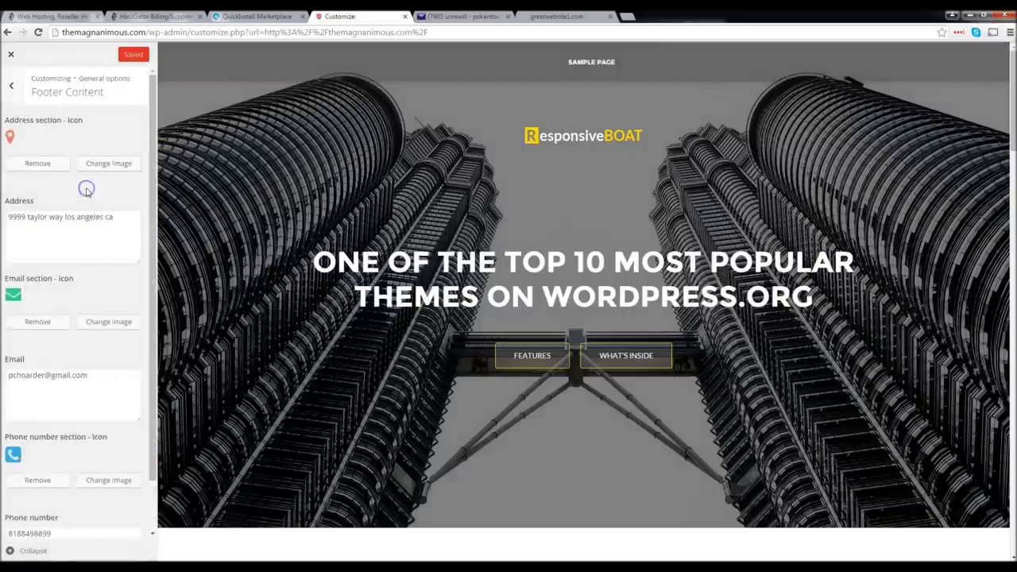
{"action": "left_click", "coordinate": [8, 88]}
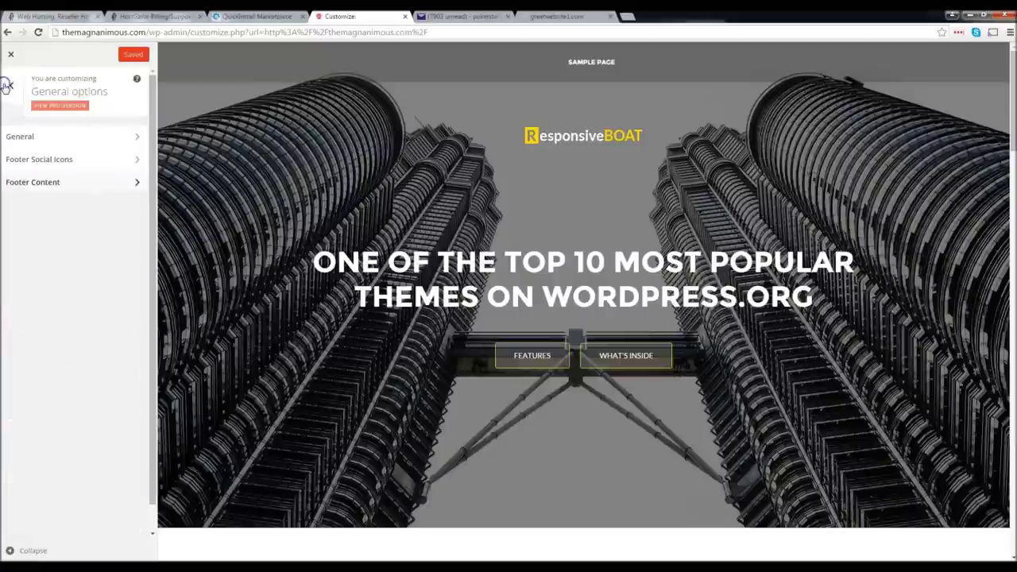
{"action": "left_click", "coordinate": [7, 88]}
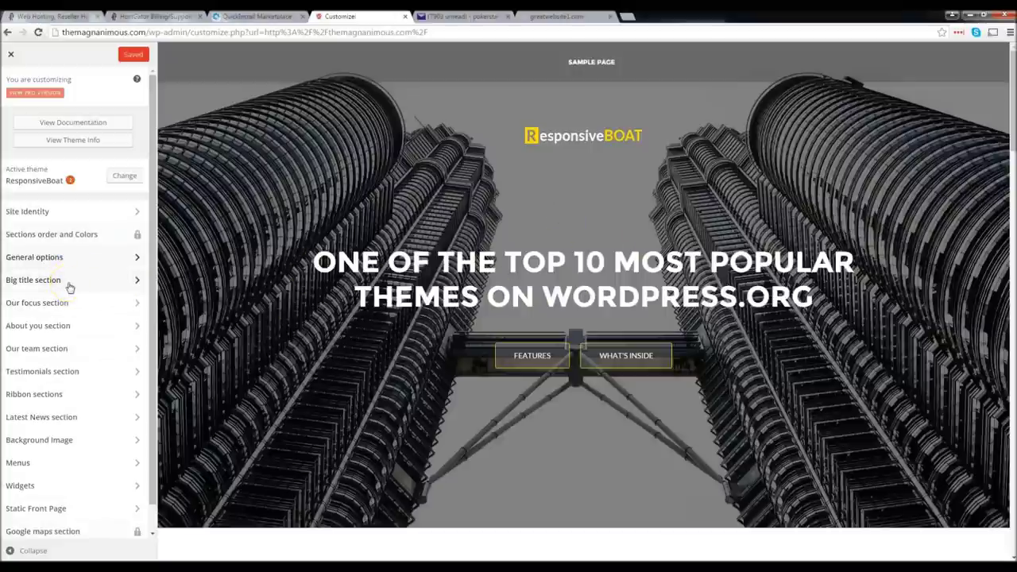
Open the big title's main content settings, briefly hiding and re-showing the section.
{"action": "left_click", "coordinate": [68, 283]}
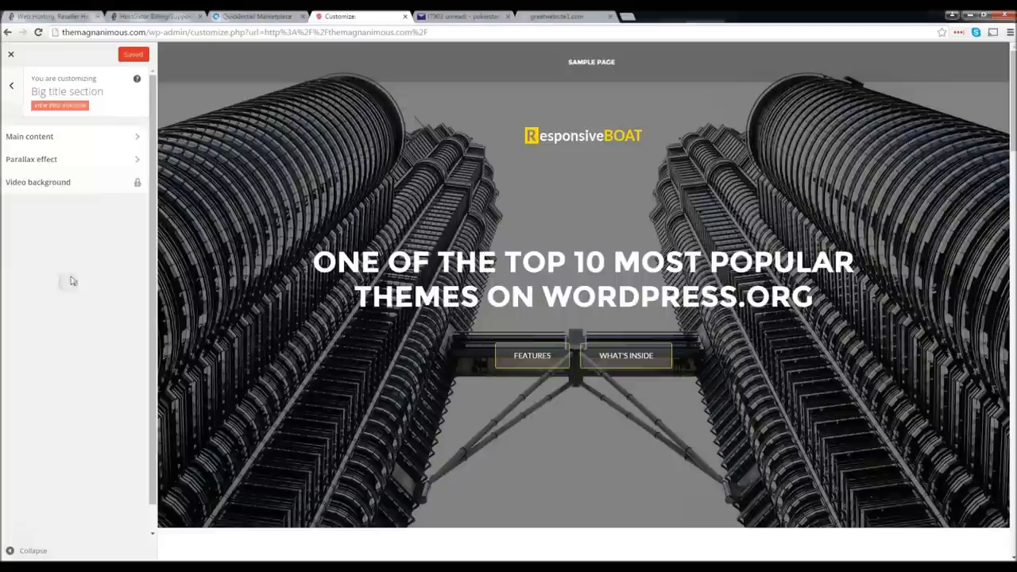
{"action": "left_click", "coordinate": [86, 145]}
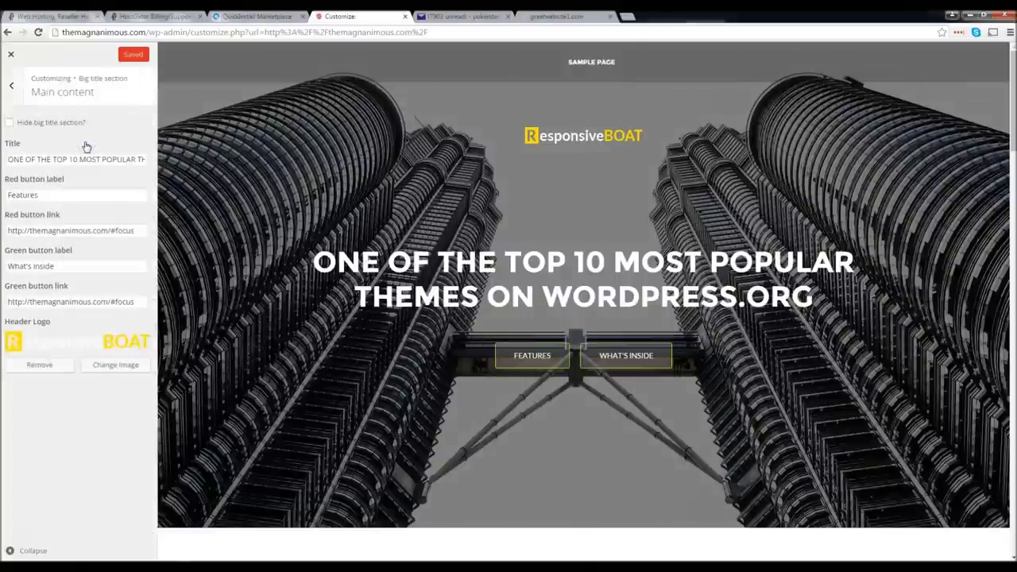
{"action": "left_click", "coordinate": [10, 123]}
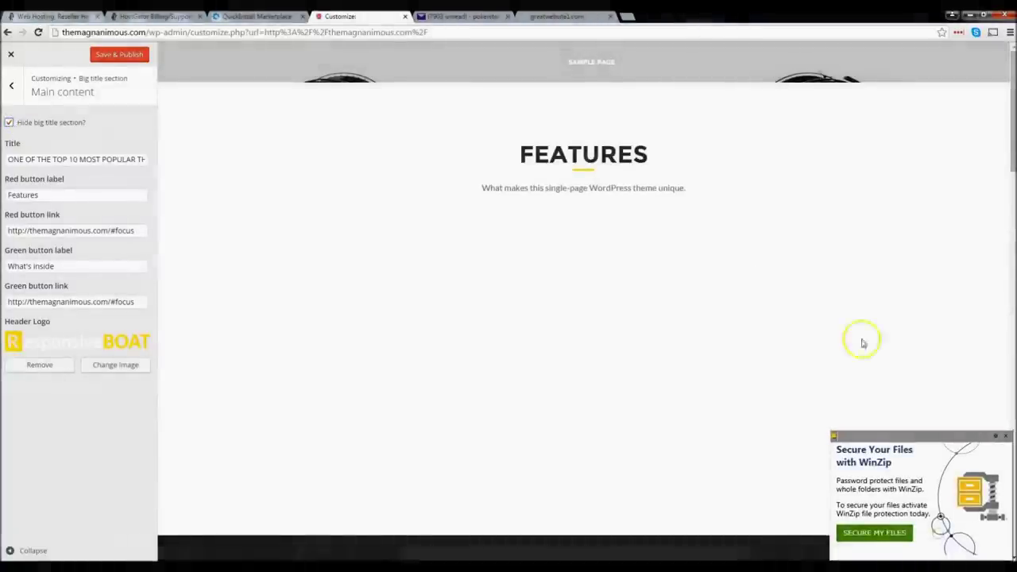
{"action": "left_click", "coordinate": [1005, 438]}
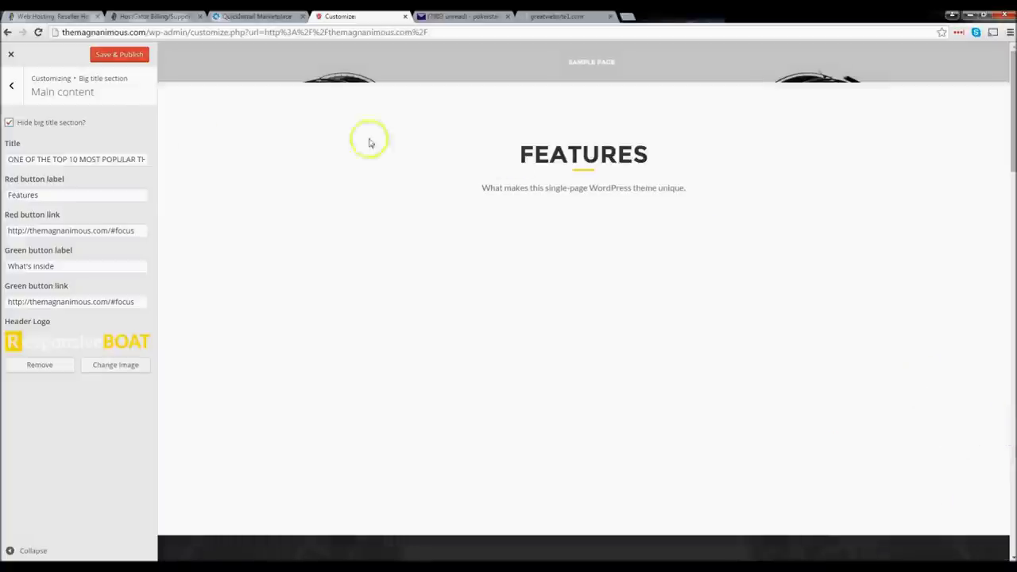
{"action": "left_click", "coordinate": [8, 123]}
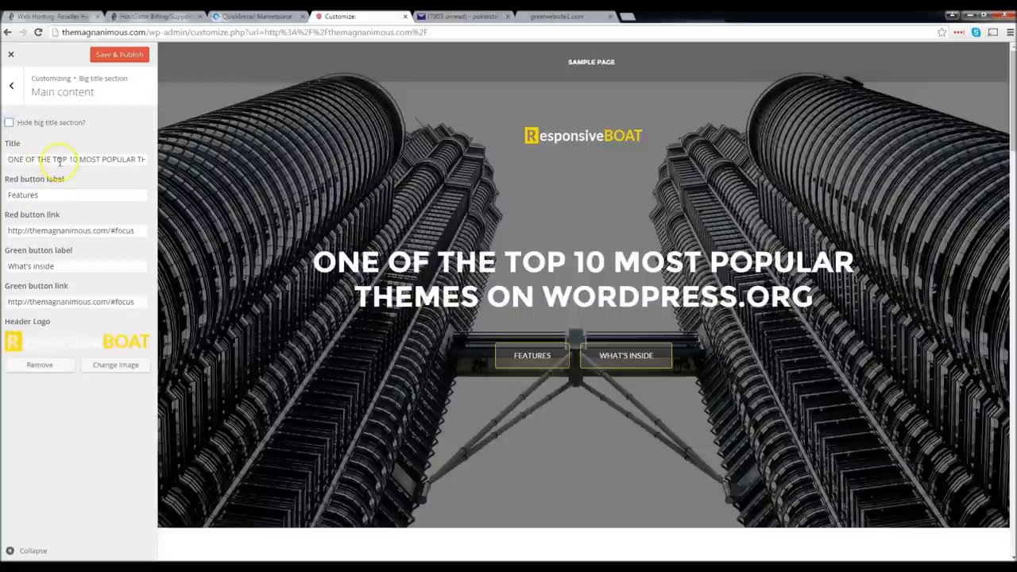
Change the headline to 'welcome to skynet' and try the preview buttons.
{"action": "triple_click", "coordinate": [59, 161]}
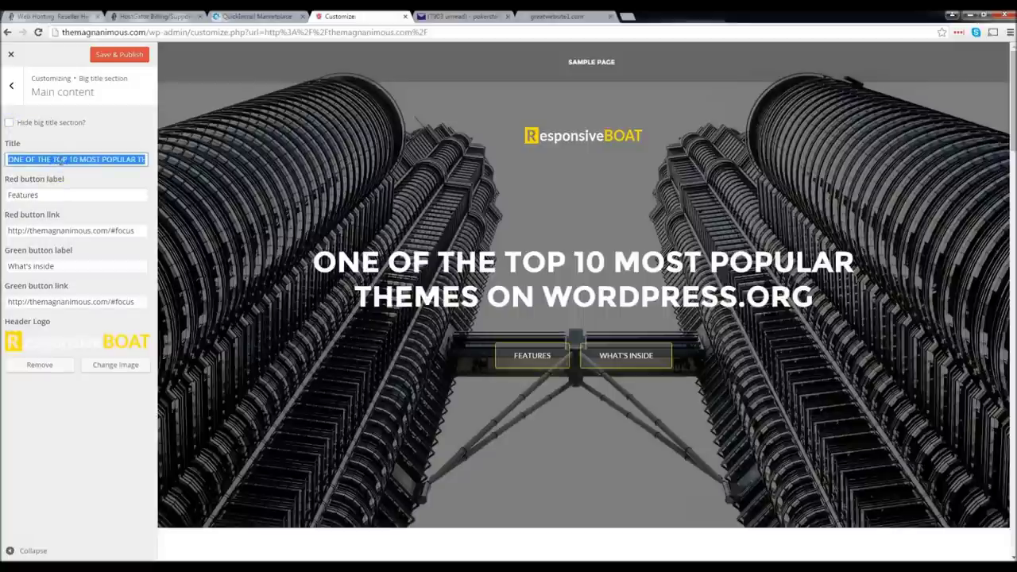
{"action": "key", "text": "BackSpace"}
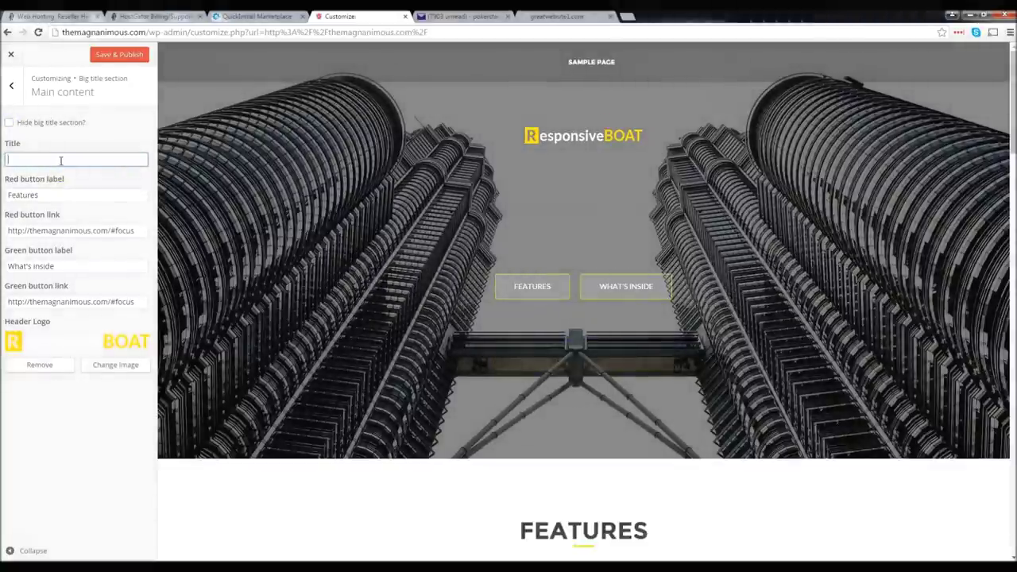
{"action": "type", "text": "we"}
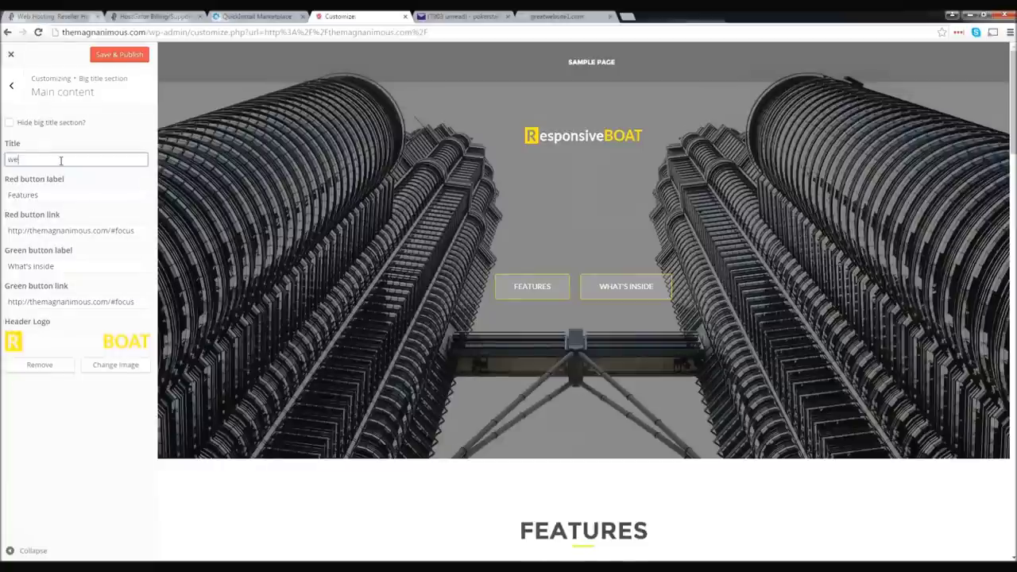
{"action": "type", "text": "lcome to skynet"}
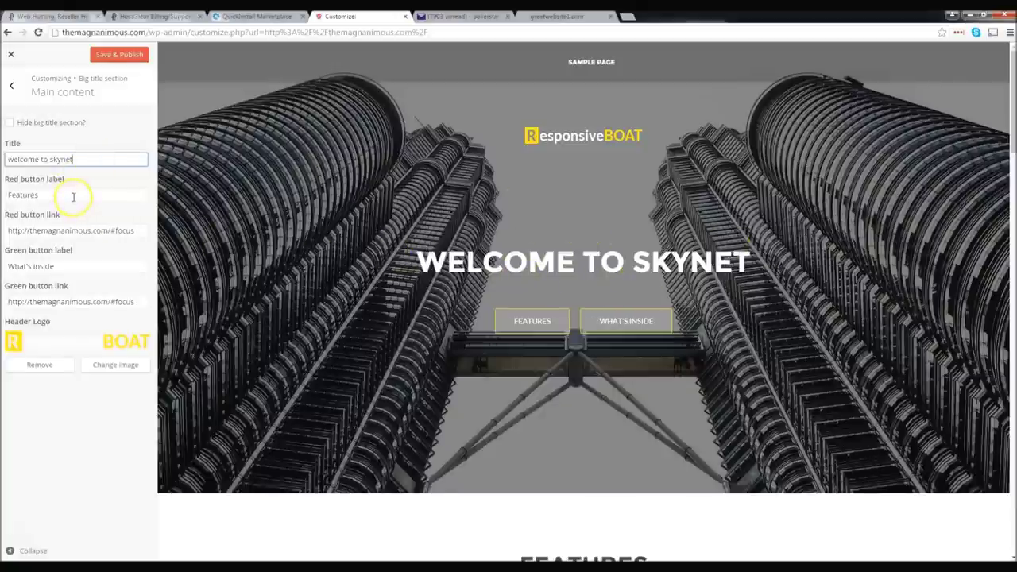
{"action": "left_click", "coordinate": [552, 327]}
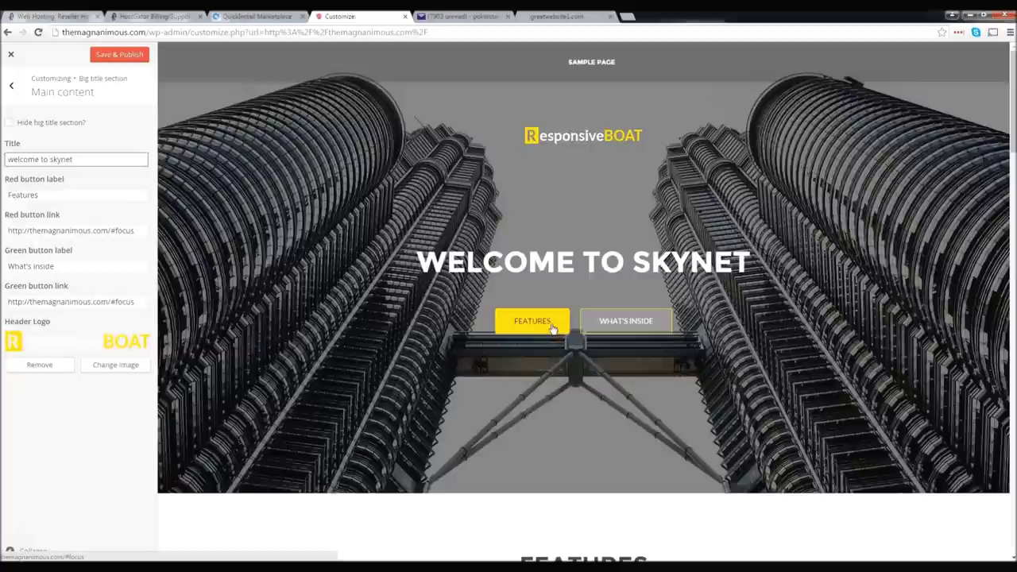
{"action": "left_click", "coordinate": [651, 324]}
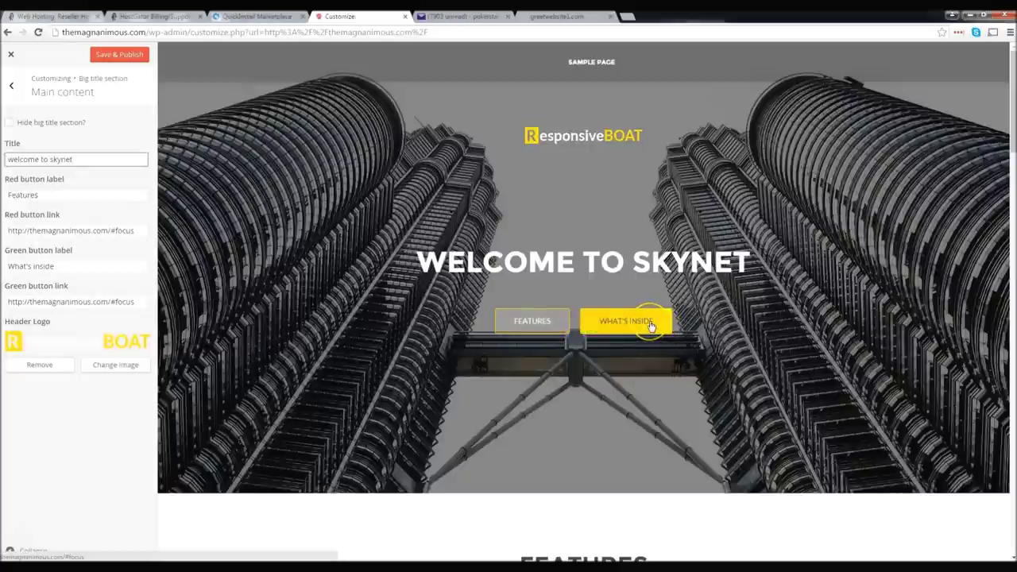
Clear the Features button label and link, and relabel the second button 'Learn More'.
{"action": "double_click", "coordinate": [108, 190]}
{"action": "key", "text": "BackSpace"}
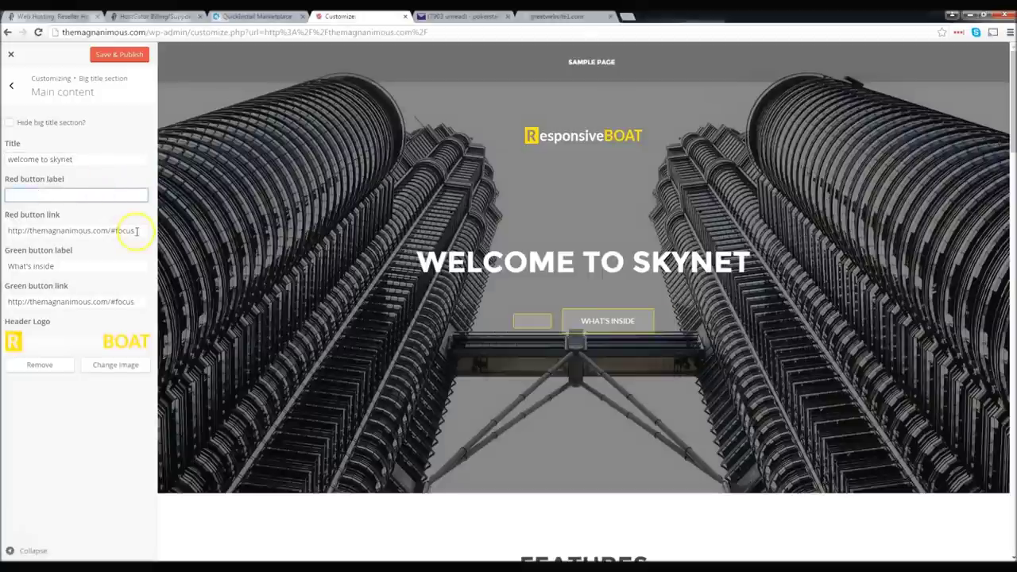
{"action": "triple_click", "coordinate": [136, 230]}
{"action": "key", "text": "BackSpace"}
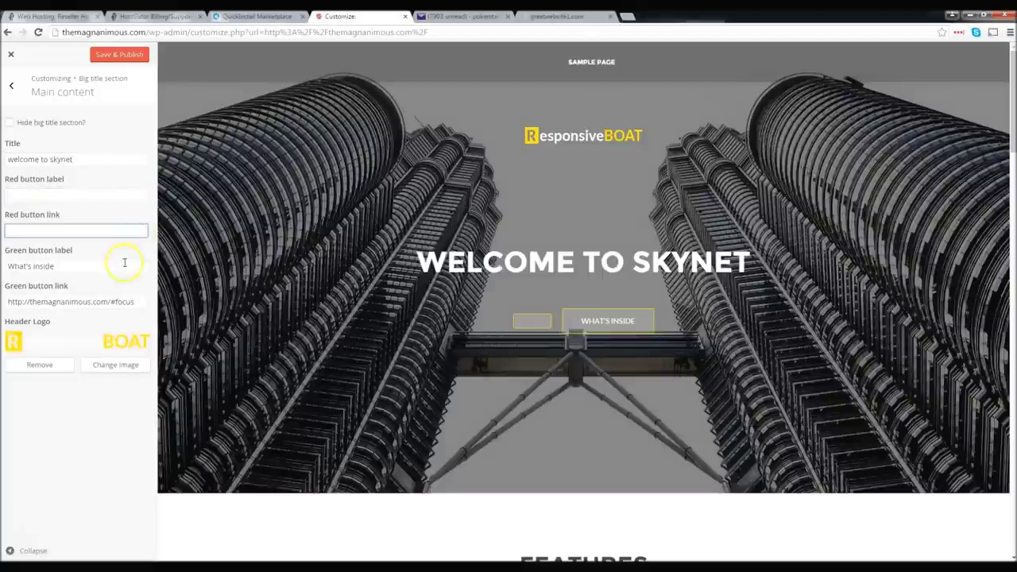
{"action": "triple_click", "coordinate": [124, 268]}
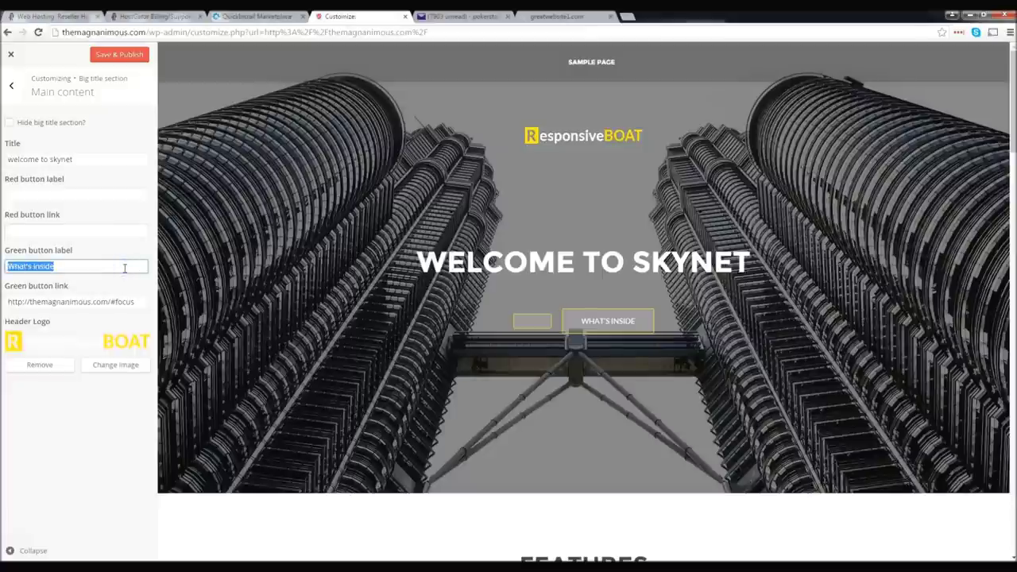
{"action": "key", "text": "BackSpace"}
{"action": "type", "text": "Learn M"}
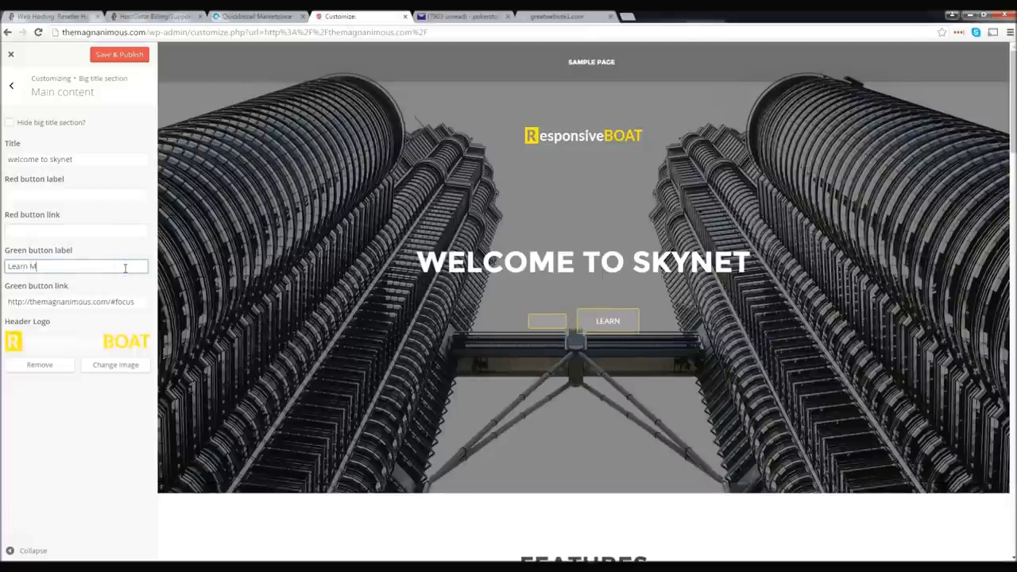
{"action": "type", "text": "ore"}
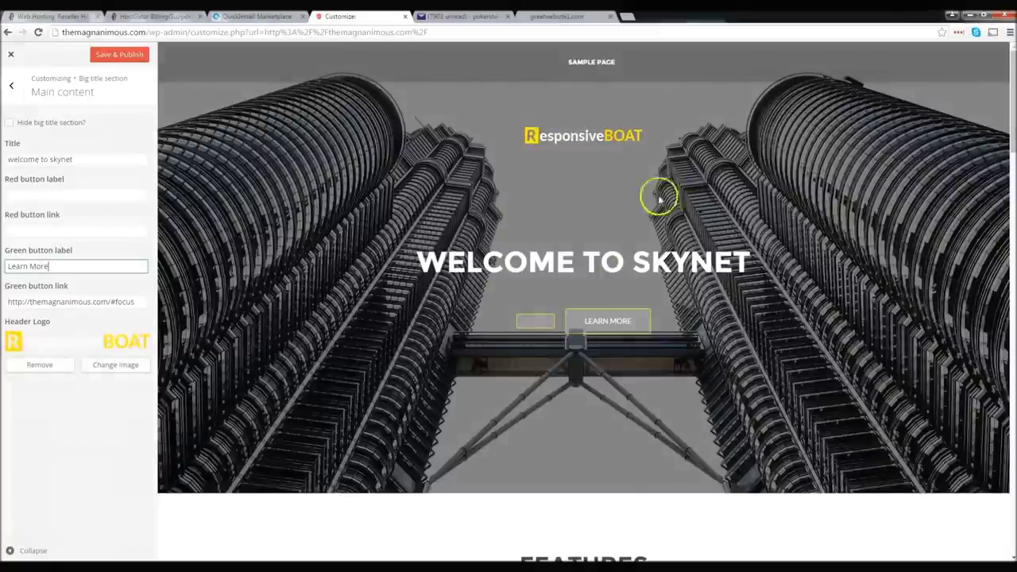
Upload dw_logo_large as the new header logo and publish.
{"action": "left_click", "coordinate": [135, 367]}
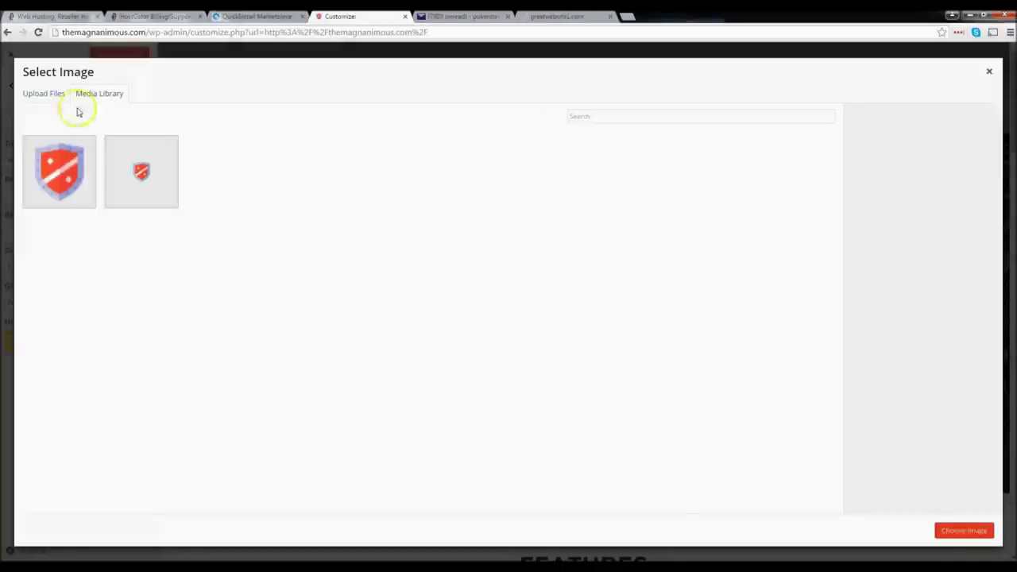
{"action": "left_click", "coordinate": [52, 95]}
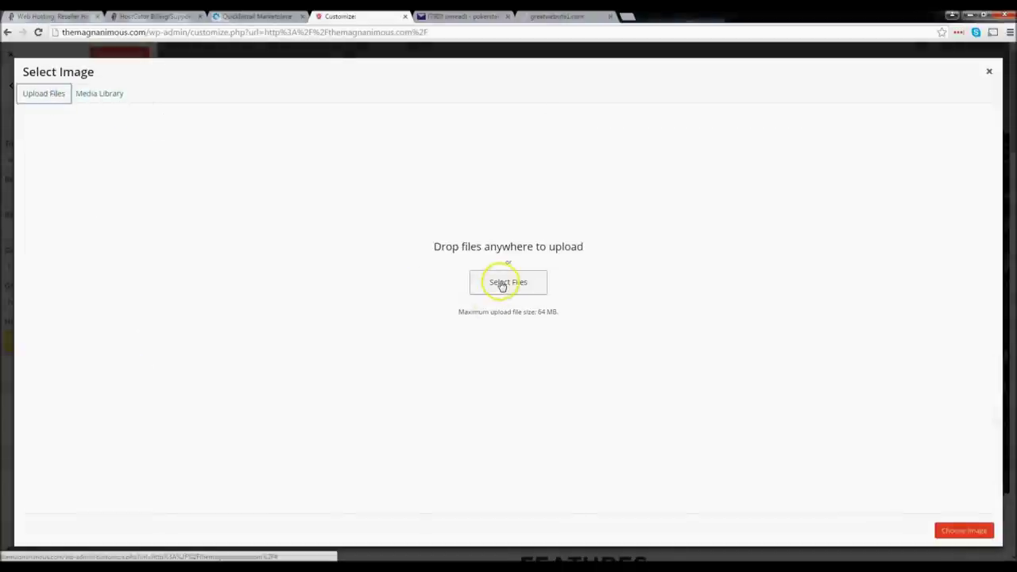
{"action": "left_click", "coordinate": [501, 284]}
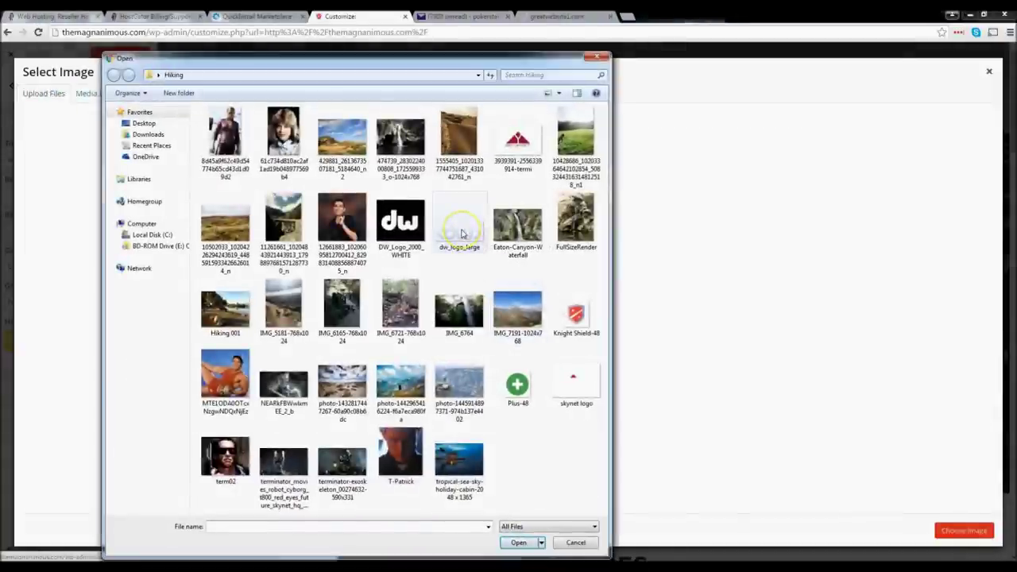
{"action": "double_click", "coordinate": [459, 226]}
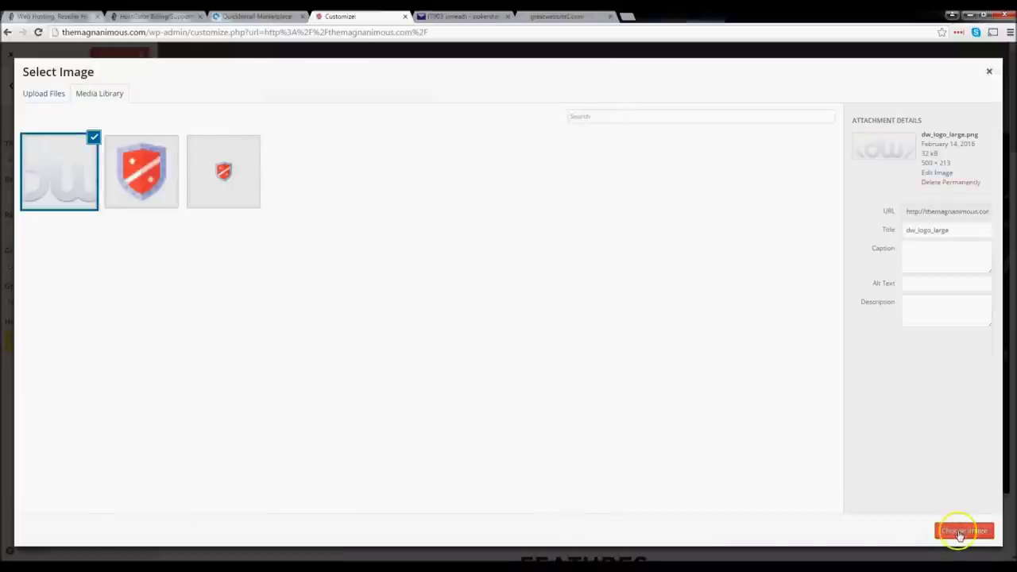
{"action": "left_click", "coordinate": [961, 532]}
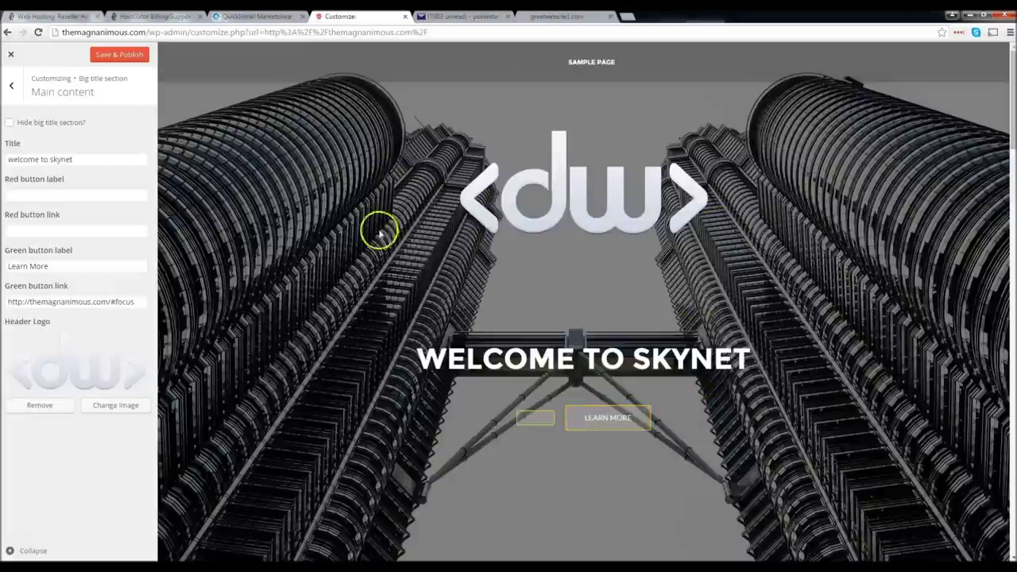
{"action": "left_click", "coordinate": [130, 57]}
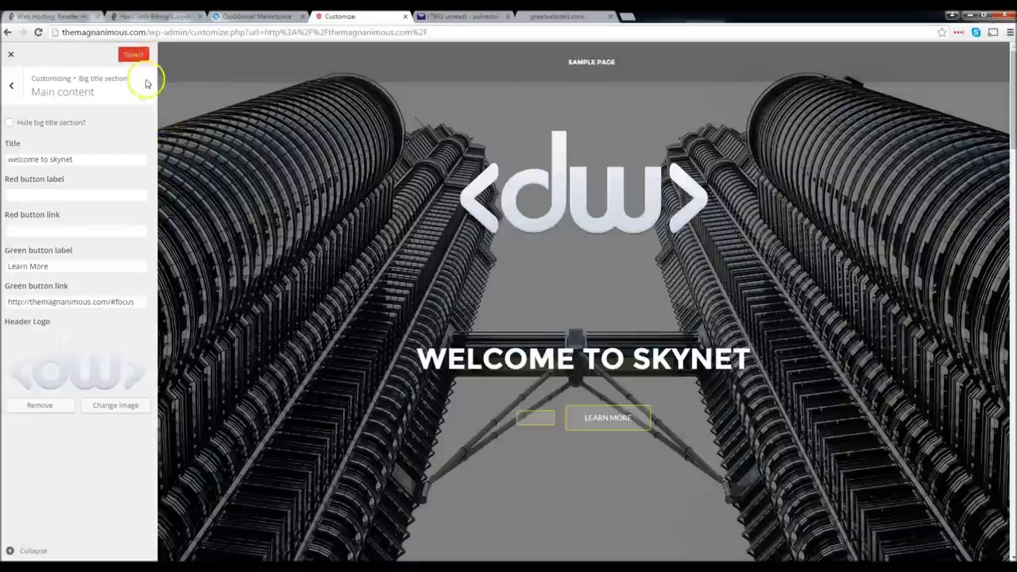
On the live front page, test the Learn More button twice, then reopen the Customizer.
{"action": "left_click", "coordinate": [11, 54]}
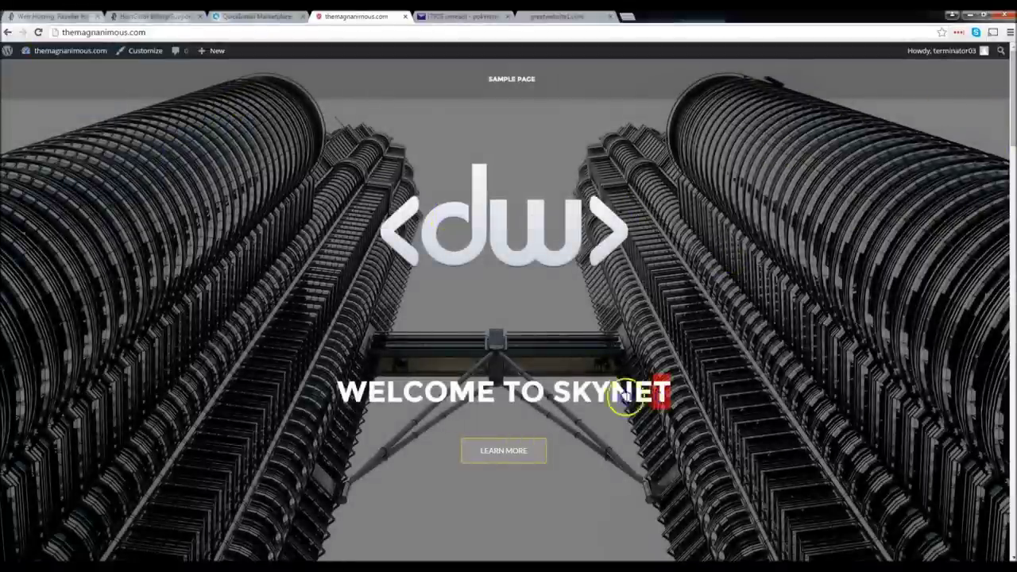
{"action": "left_click", "coordinate": [513, 451]}
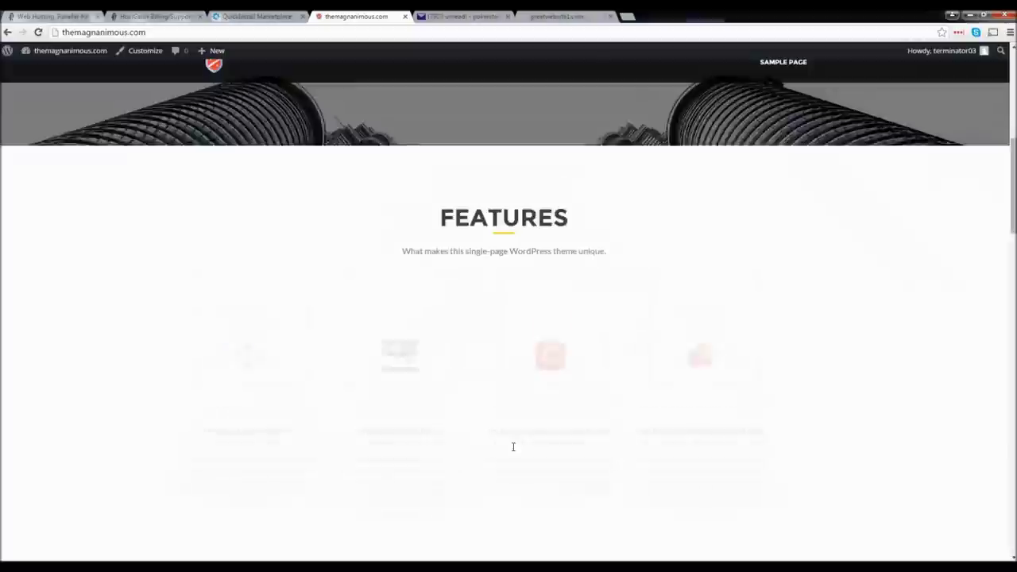
{"action": "left_click", "coordinate": [515, 393]}
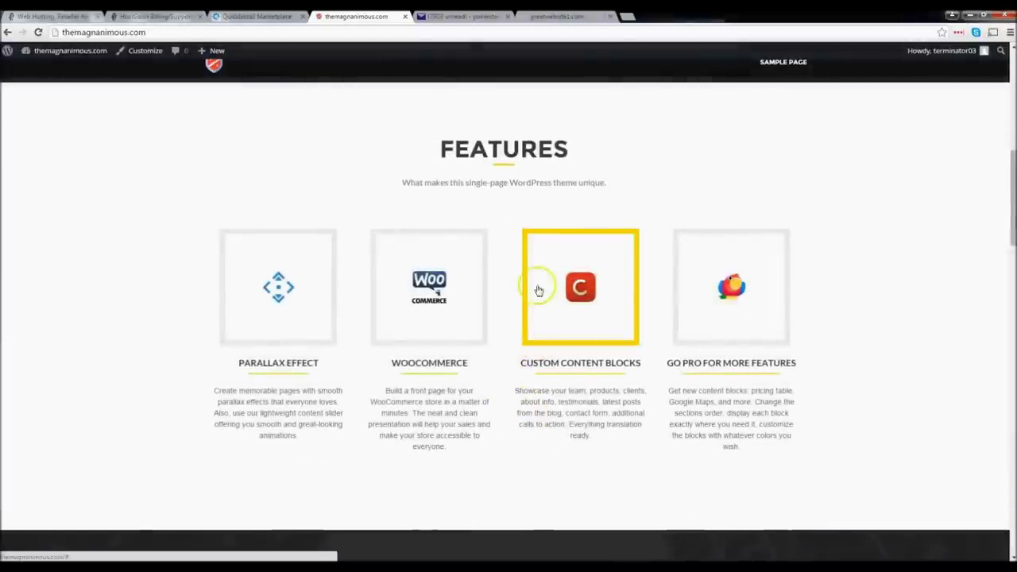
{"action": "scroll", "coordinate": [504, 232], "scroll_direction": "up", "scroll_amount": 6}
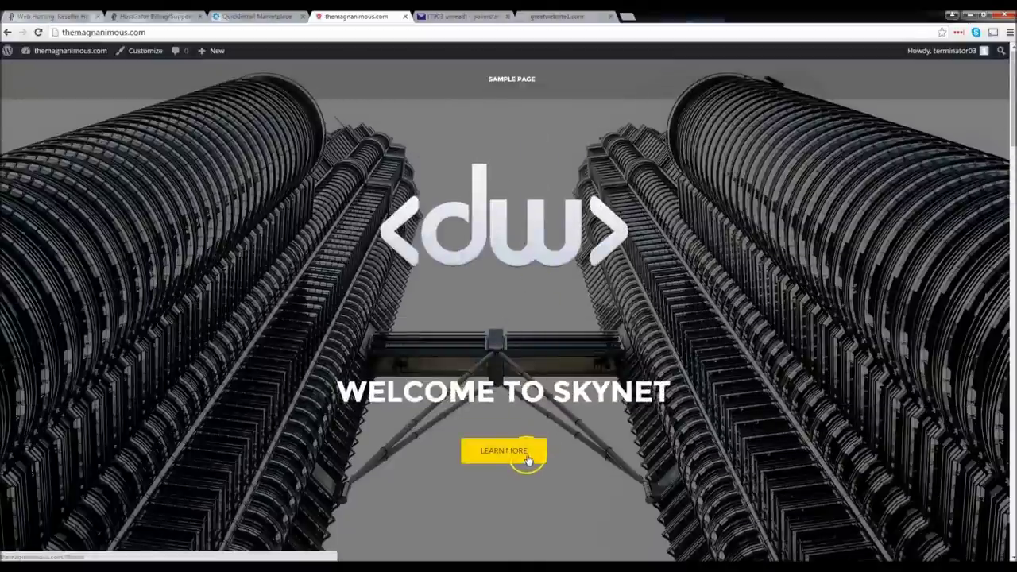
{"action": "left_click", "coordinate": [527, 453]}
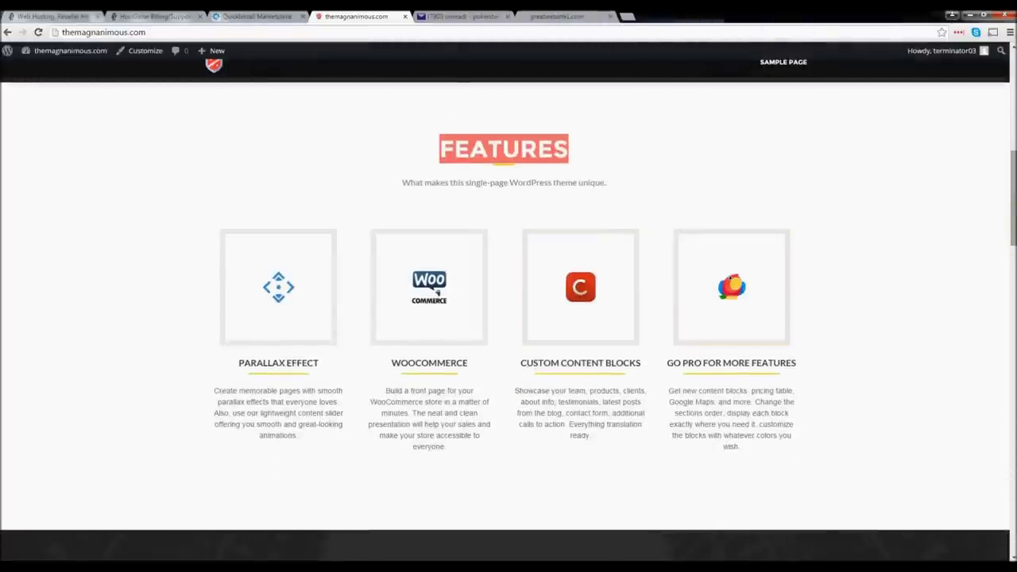
{"action": "scroll", "coordinate": [713, 235], "scroll_direction": "up", "scroll_amount": 5}
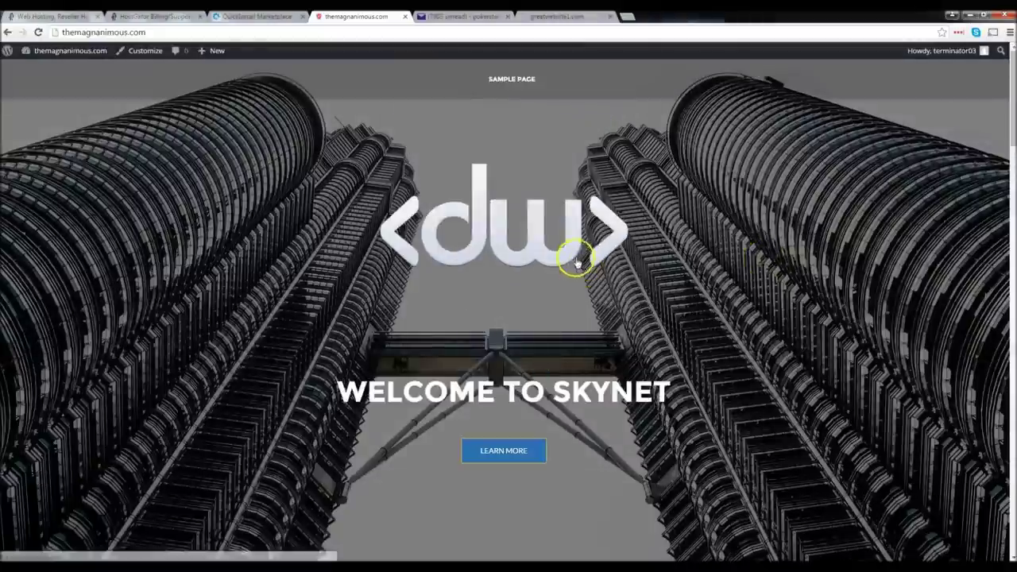
{"action": "left_click", "coordinate": [144, 51]}
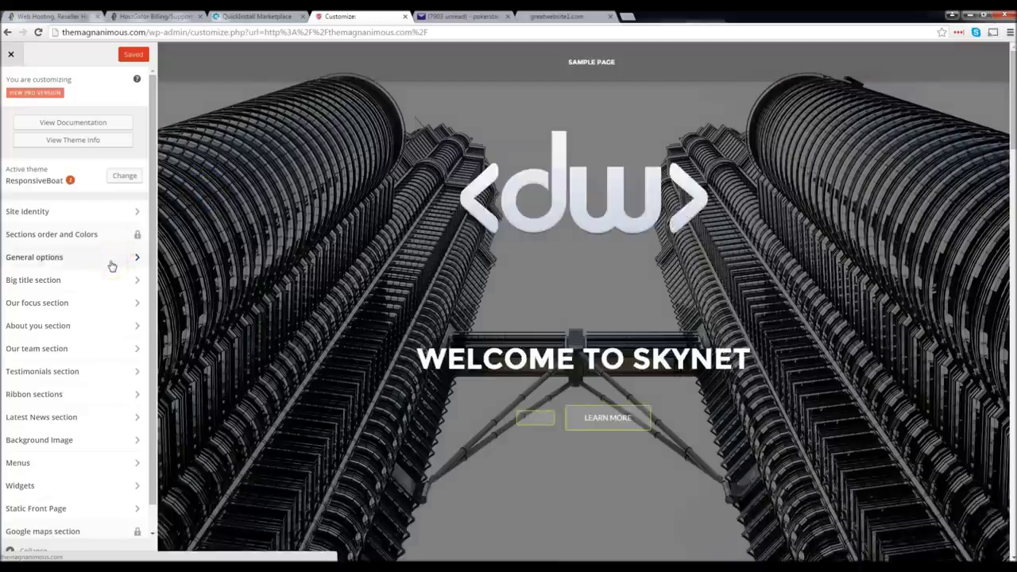
Remove the sky and statue parallax images from the big title, publish, and go back.
{"action": "left_click", "coordinate": [116, 280]}
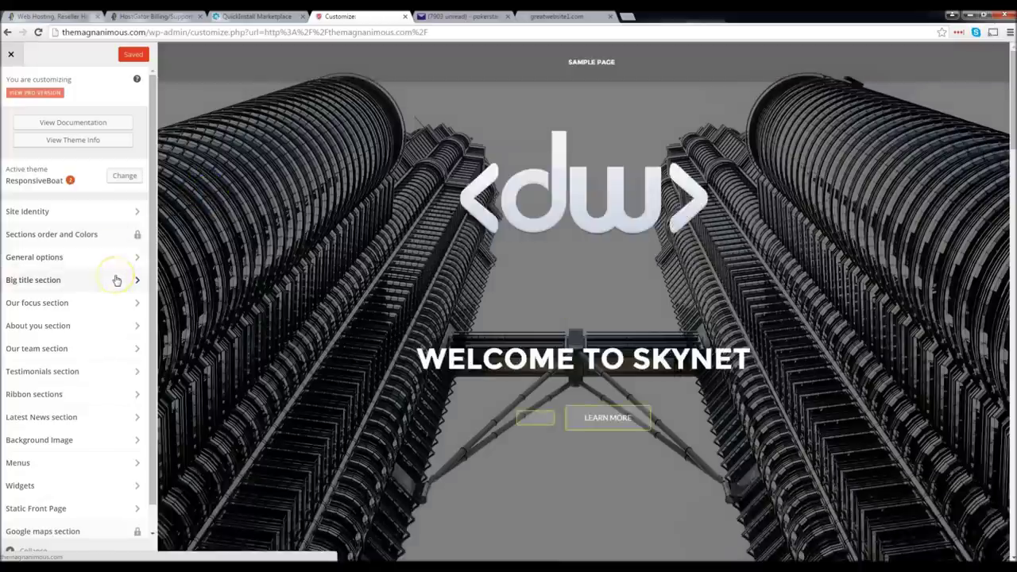
{"action": "left_click", "coordinate": [116, 281]}
{"action": "left_click", "coordinate": [100, 159]}
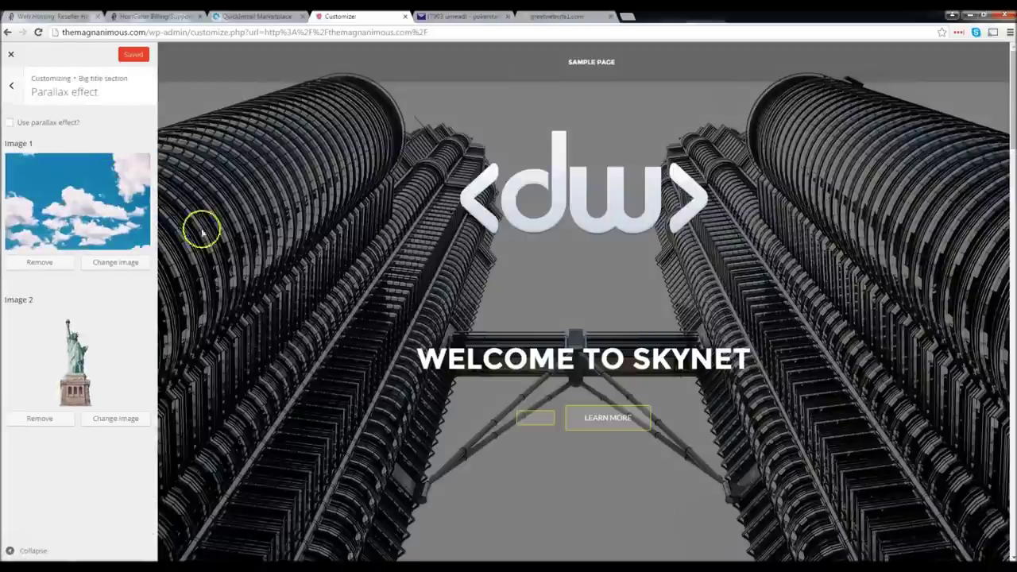
{"action": "left_click", "coordinate": [40, 262]}
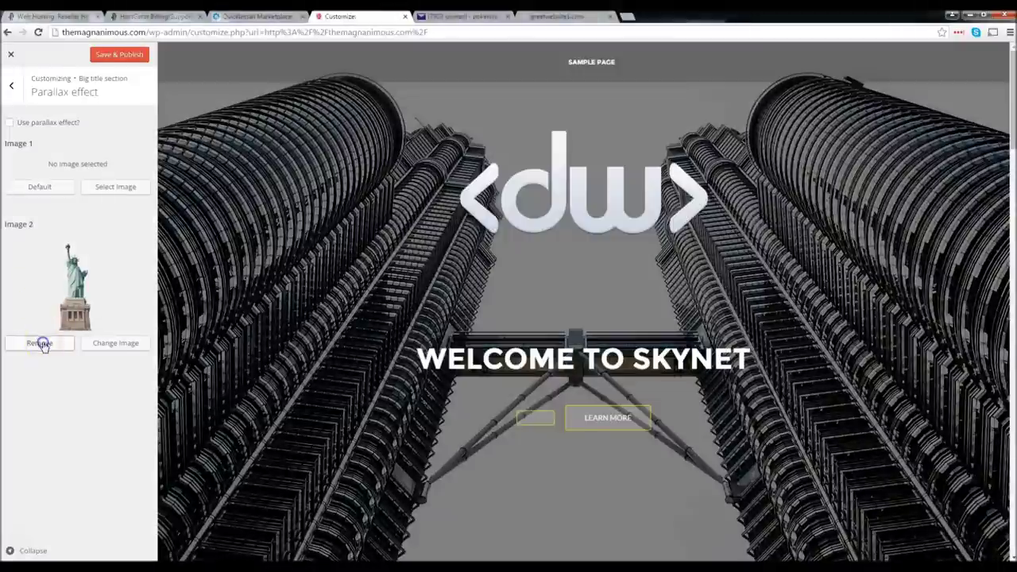
{"action": "left_click", "coordinate": [40, 343]}
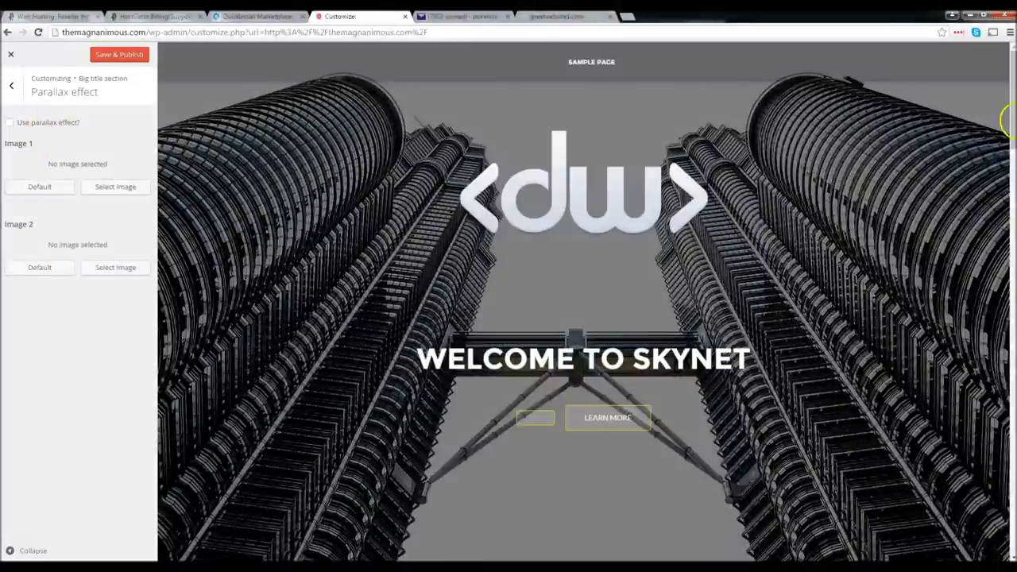
{"action": "scroll", "coordinate": [1009, 140], "scroll_direction": "down", "scroll_amount": 2}
{"action": "left_click_drag", "start_coordinate": [1013, 140], "coordinate": [1014, 116]}
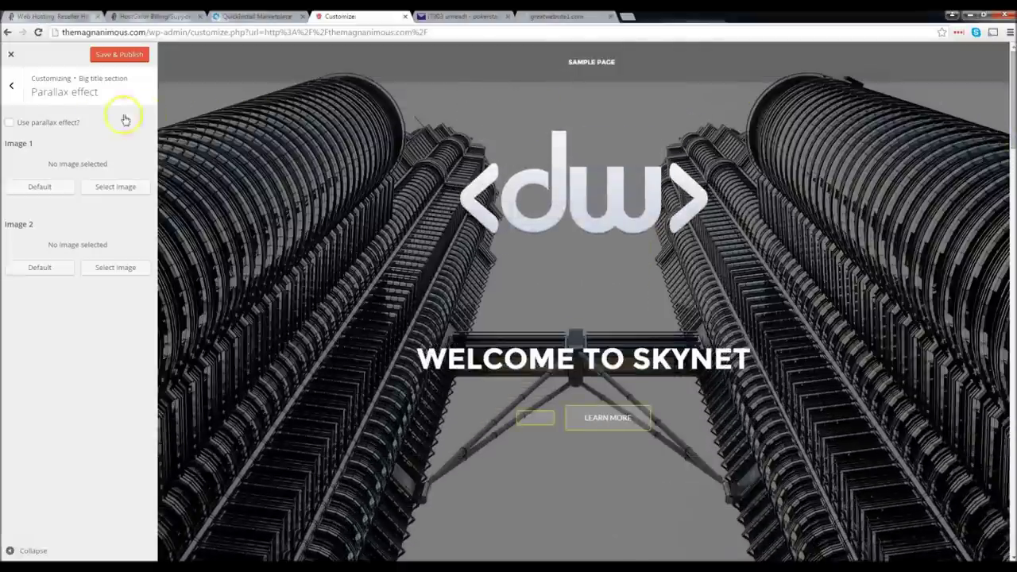
{"action": "left_click", "coordinate": [97, 61]}
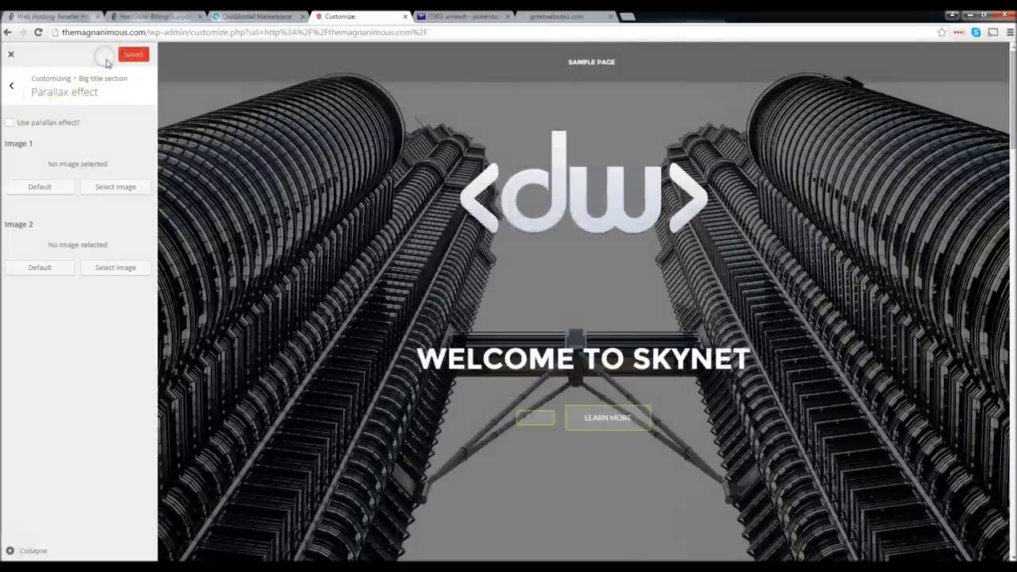
{"action": "left_click", "coordinate": [11, 85]}
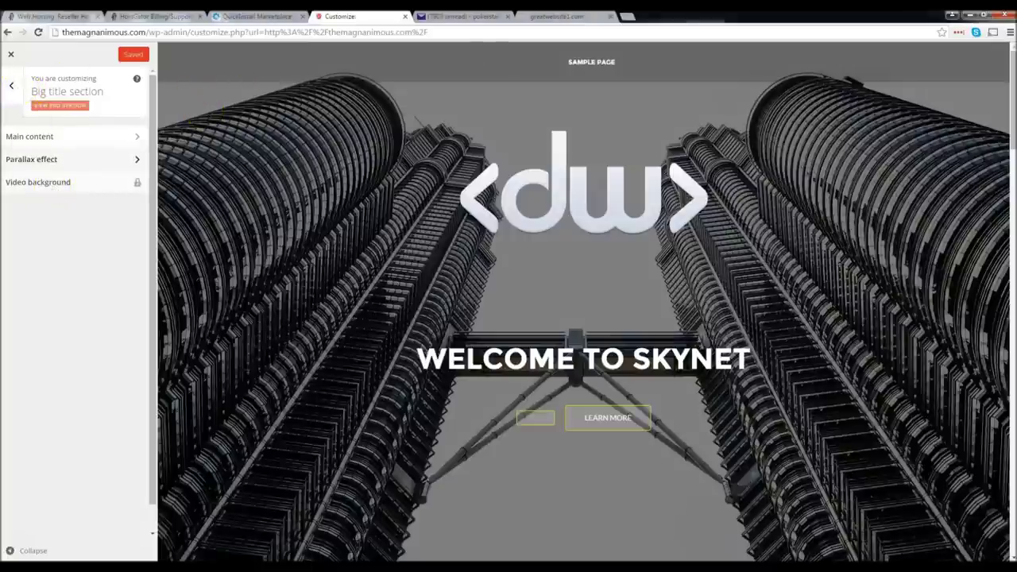
Load a suggested site in a new tab, then return via greatwebsite1.com to the Customizer.
{"action": "left_click", "coordinate": [627, 16]}
{"action": "type", "text": "darrelwilson.com"}
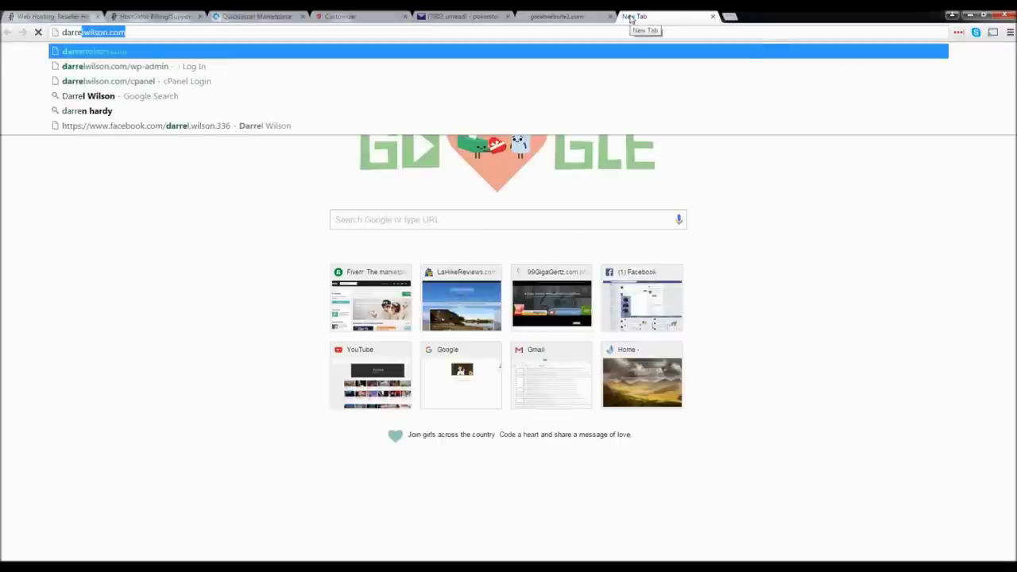
{"action": "key", "text": "Return"}
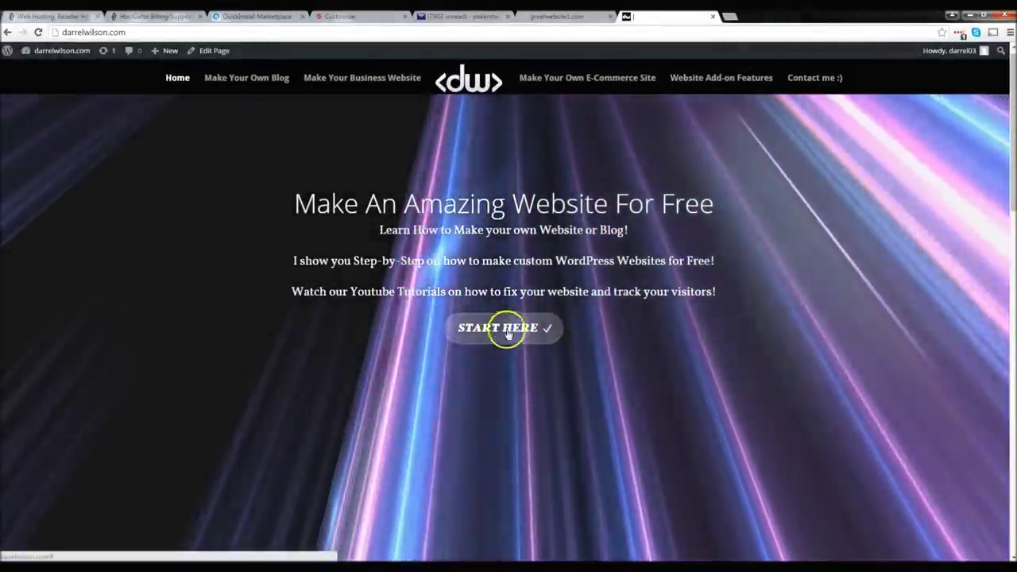
{"action": "left_click_drag", "start_coordinate": [1005, 167], "coordinate": [1012, 141]}
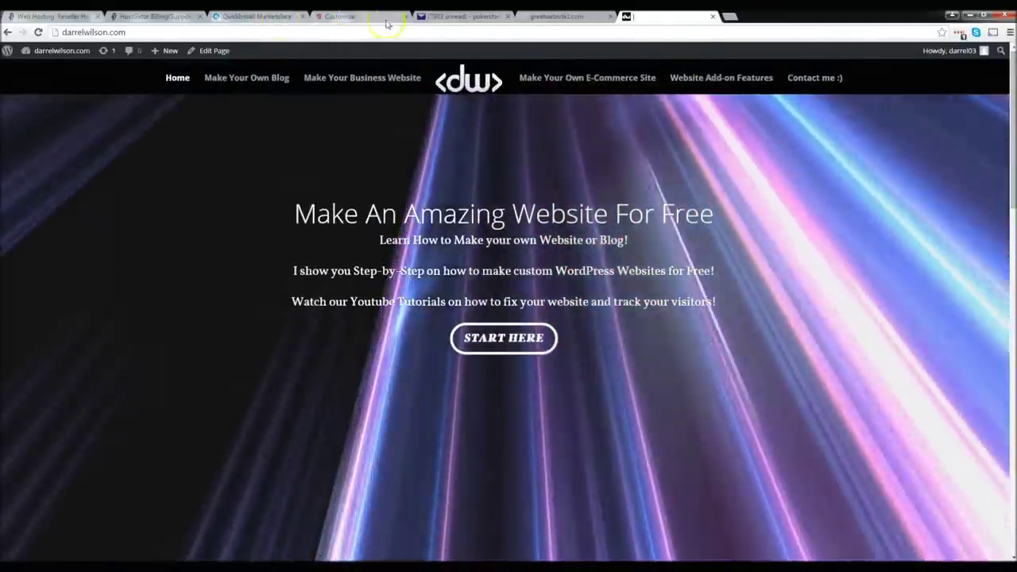
{"action": "left_click", "coordinate": [572, 17]}
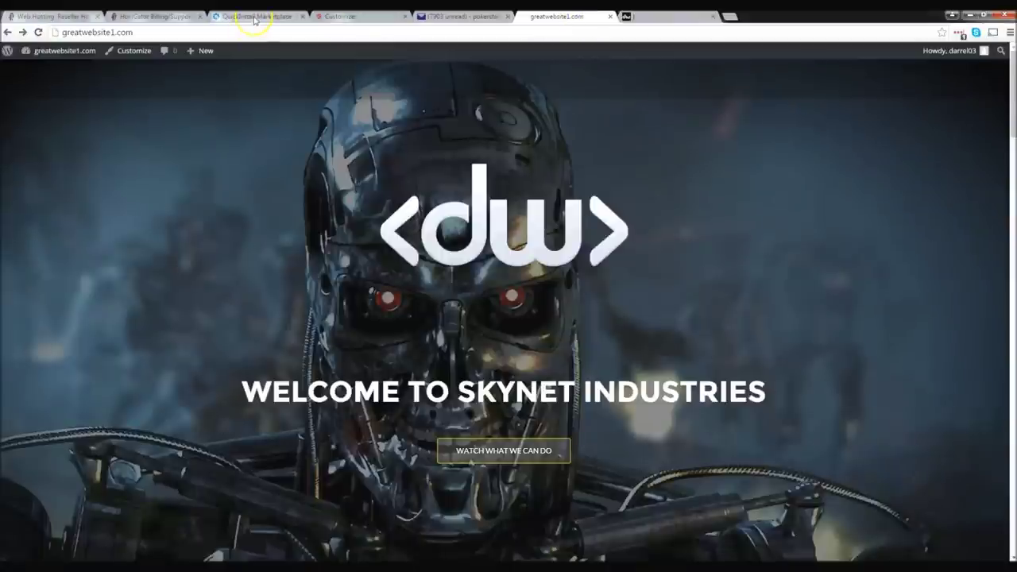
{"action": "left_click", "coordinate": [340, 18]}
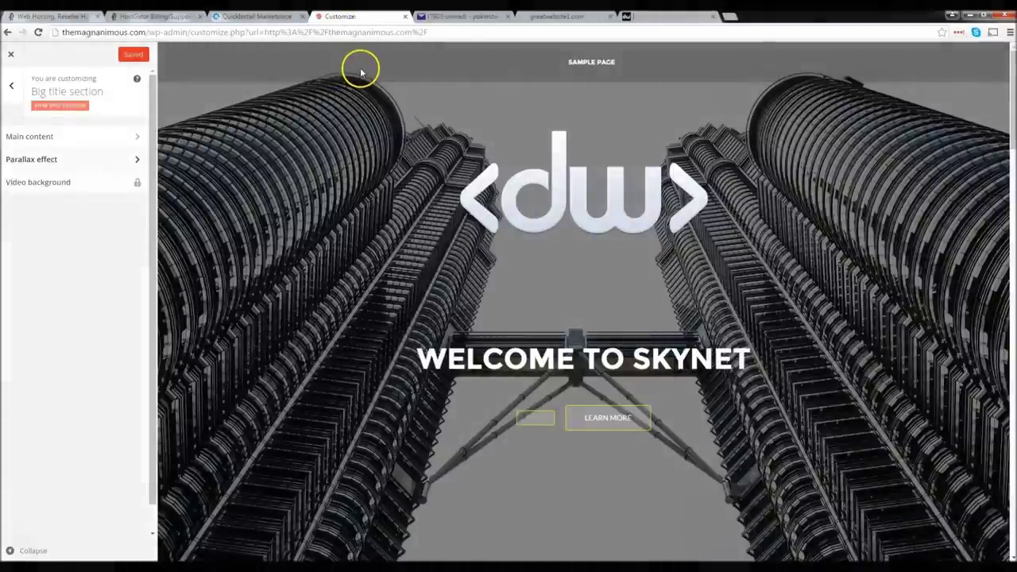
Go to the Our focus section's title and subtitle settings.
{"action": "left_click", "coordinate": [8, 91]}
{"action": "left_click", "coordinate": [57, 286]}
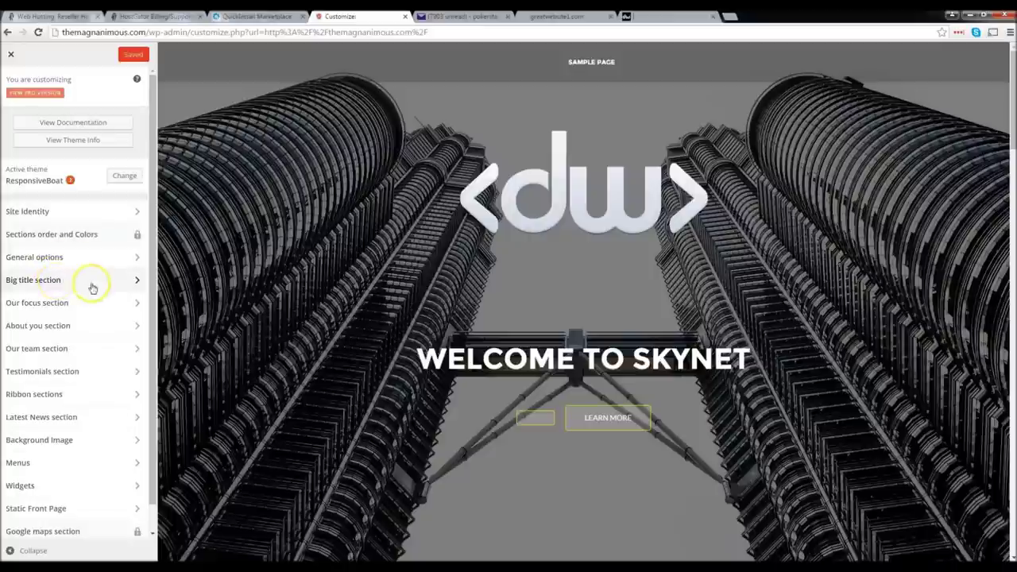
{"action": "scroll", "coordinate": [249, 302], "scroll_direction": "down", "scroll_amount": 5}
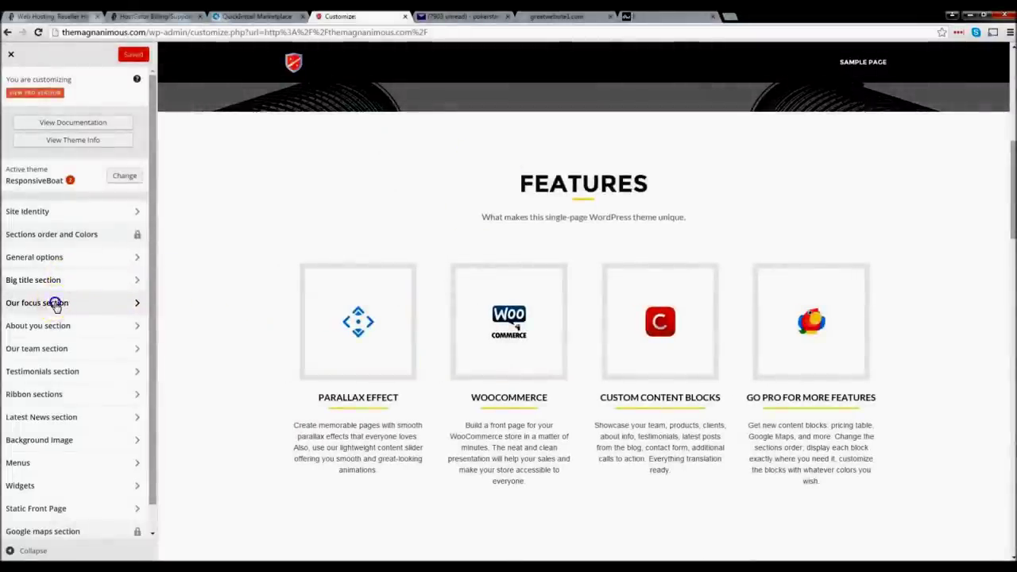
{"action": "left_click", "coordinate": [56, 305]}
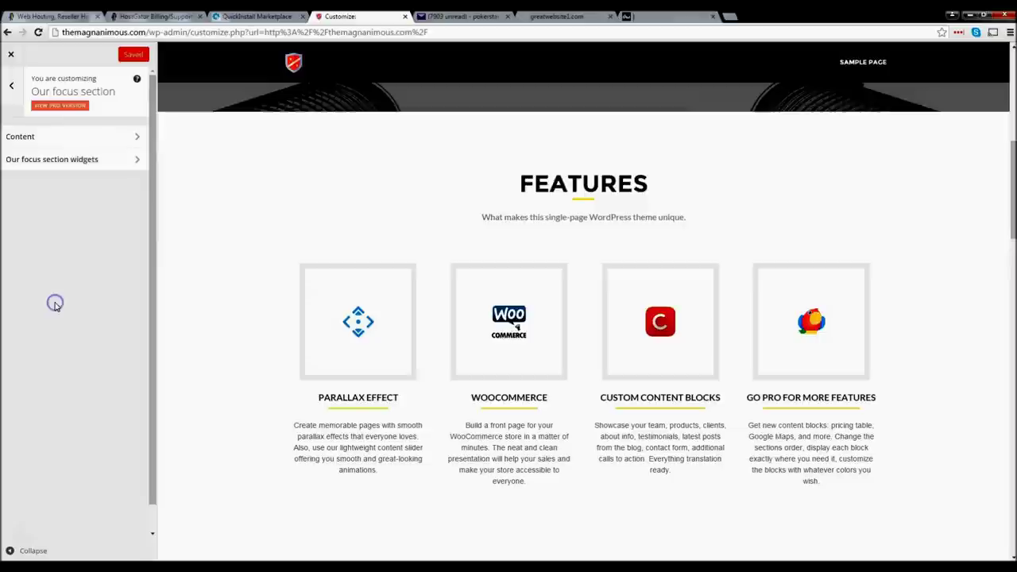
{"action": "left_click", "coordinate": [57, 146]}
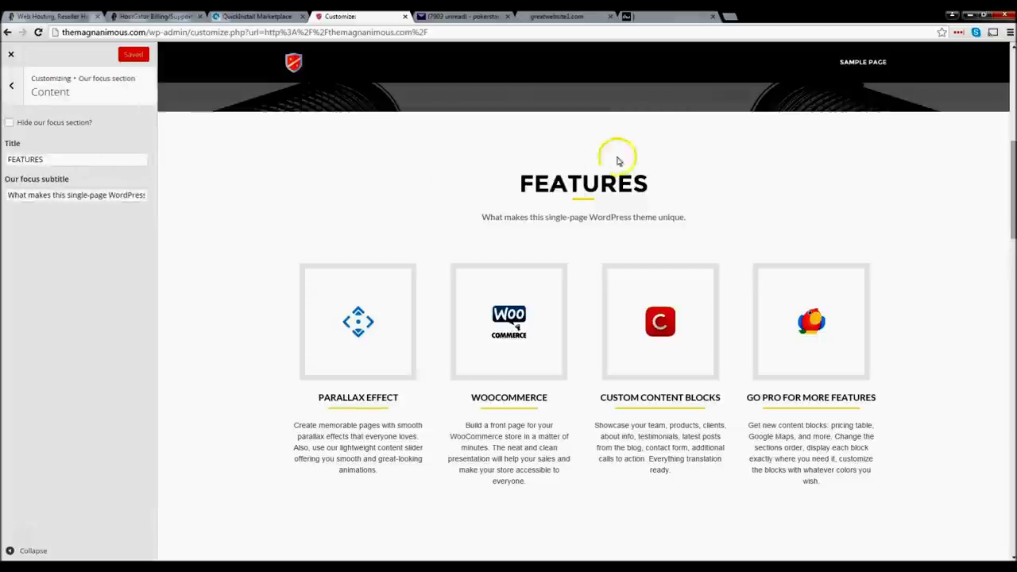
Retitle the focus section from FEATURES to 'about our weapons'.
{"action": "left_click_drag", "start_coordinate": [659, 178], "coordinate": [461, 177]}
{"action": "left_click", "coordinate": [43, 159]}
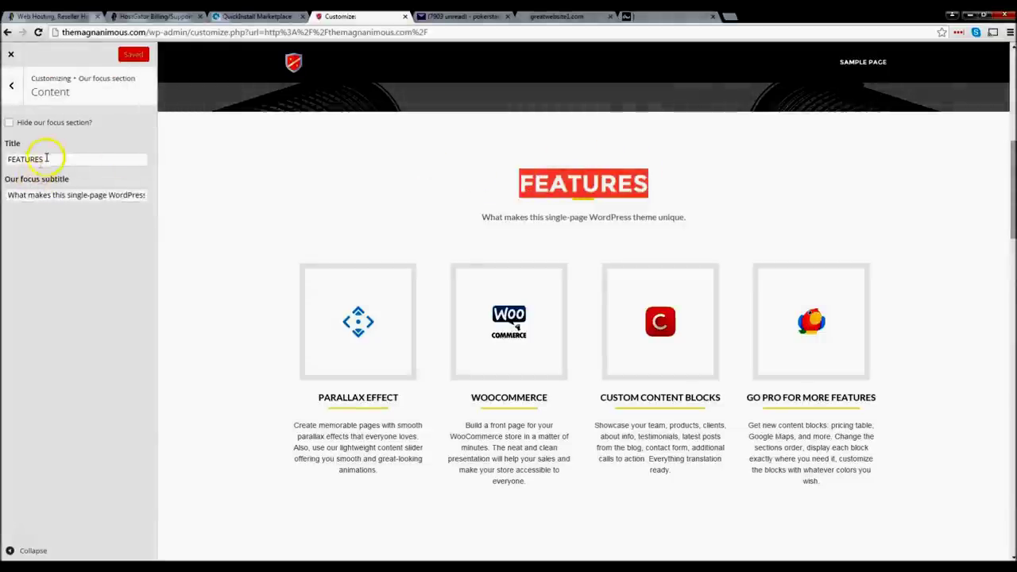
{"action": "double_click", "coordinate": [49, 155]}
{"action": "key", "text": "BackSpace"}
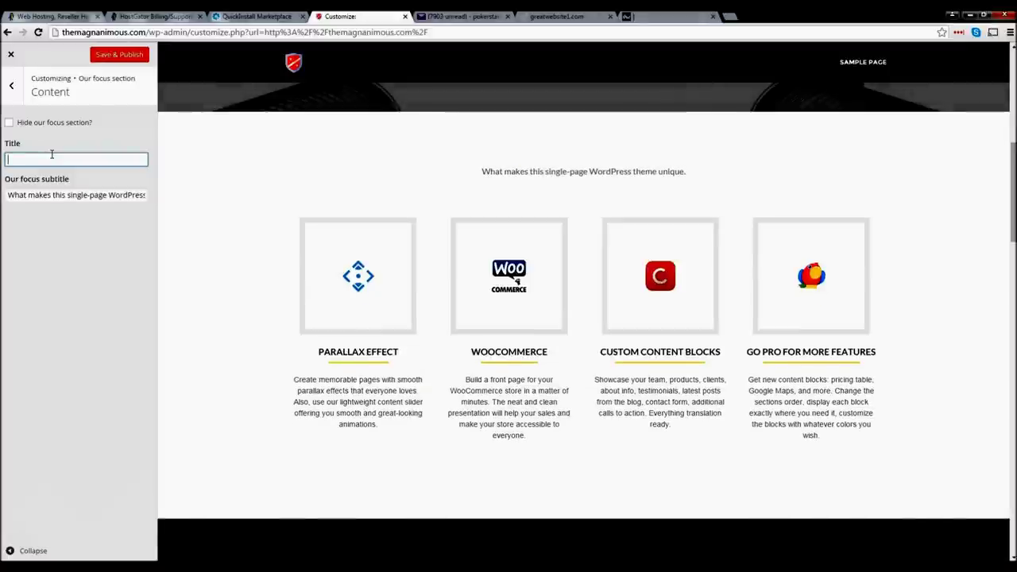
{"action": "type", "text": "about our"}
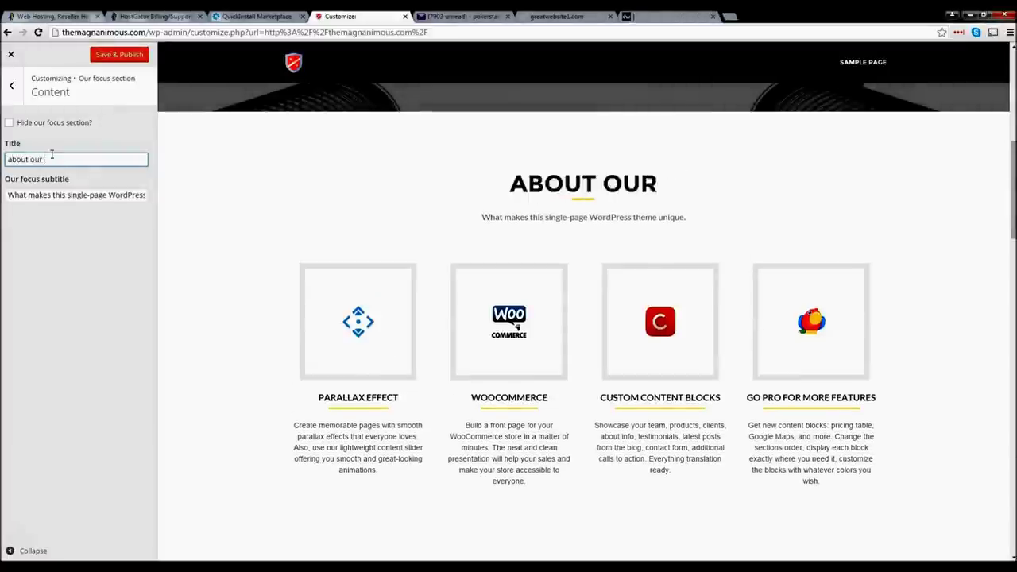
{"action": "type", "text": " weapons"}
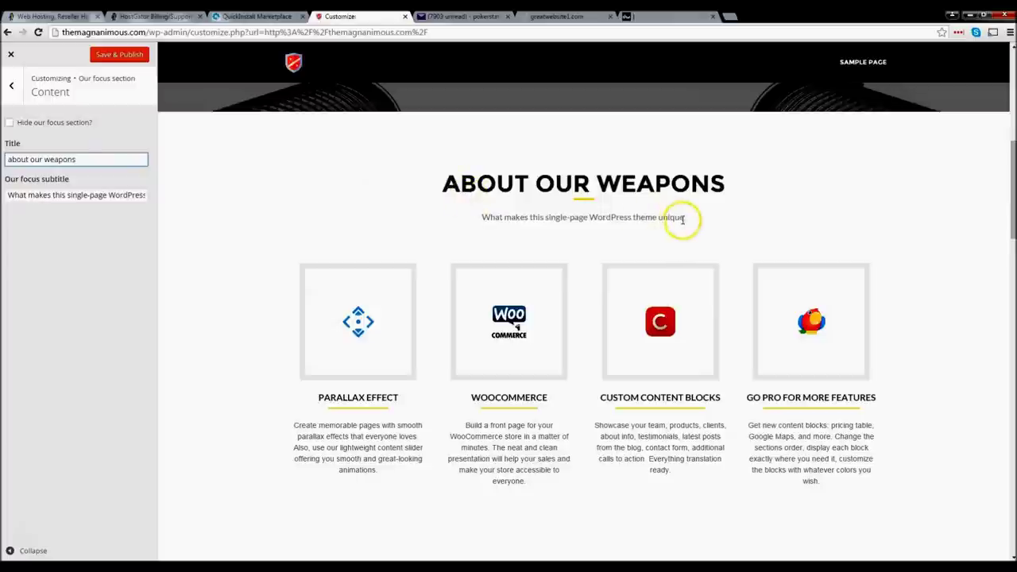
Replace the focus subtitle with 'making the best weapons today'.
{"action": "left_click_drag", "start_coordinate": [683, 220], "coordinate": [535, 219]}
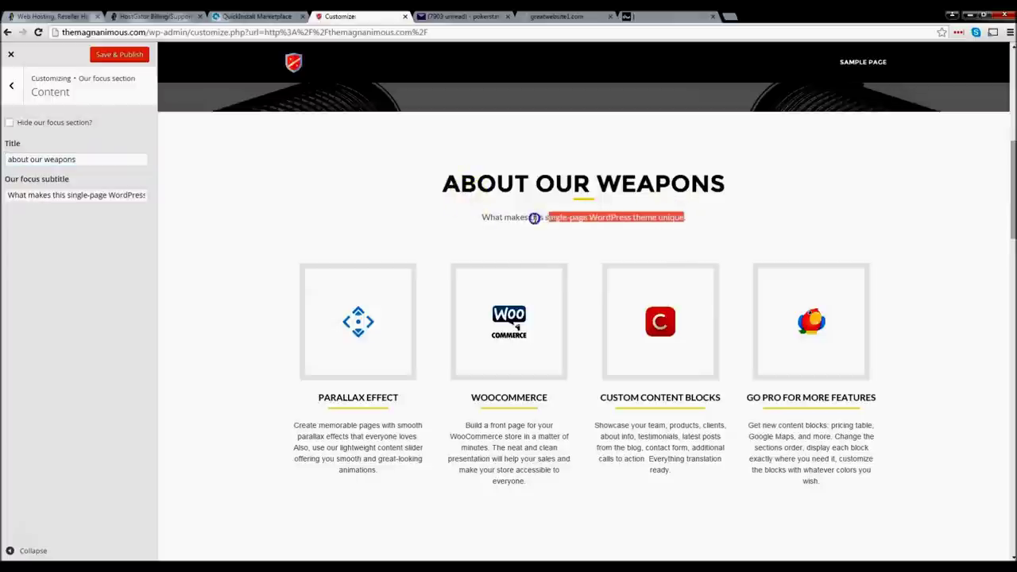
{"action": "triple_click", "coordinate": [111, 194]}
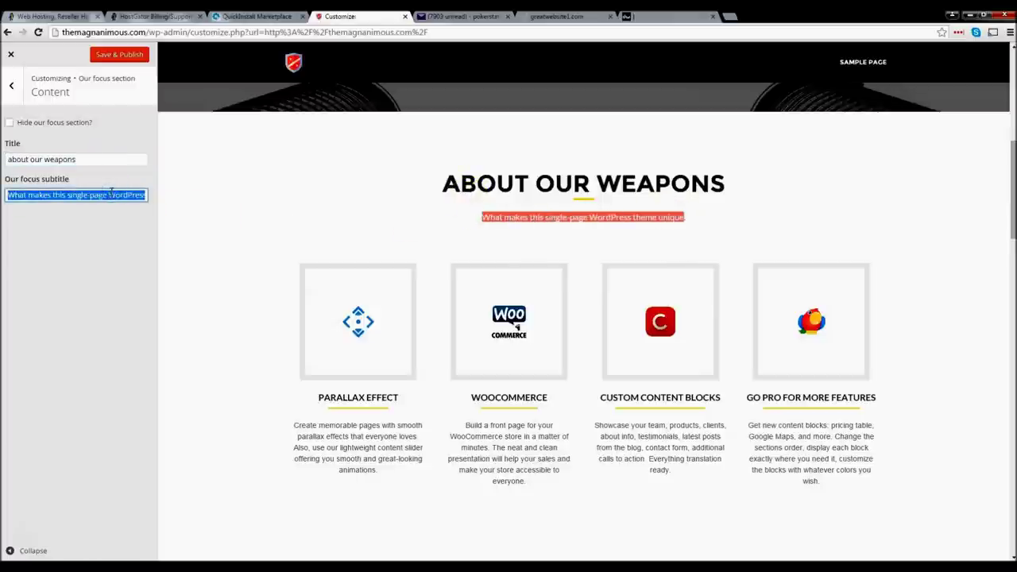
{"action": "key", "text": "BackSpace"}
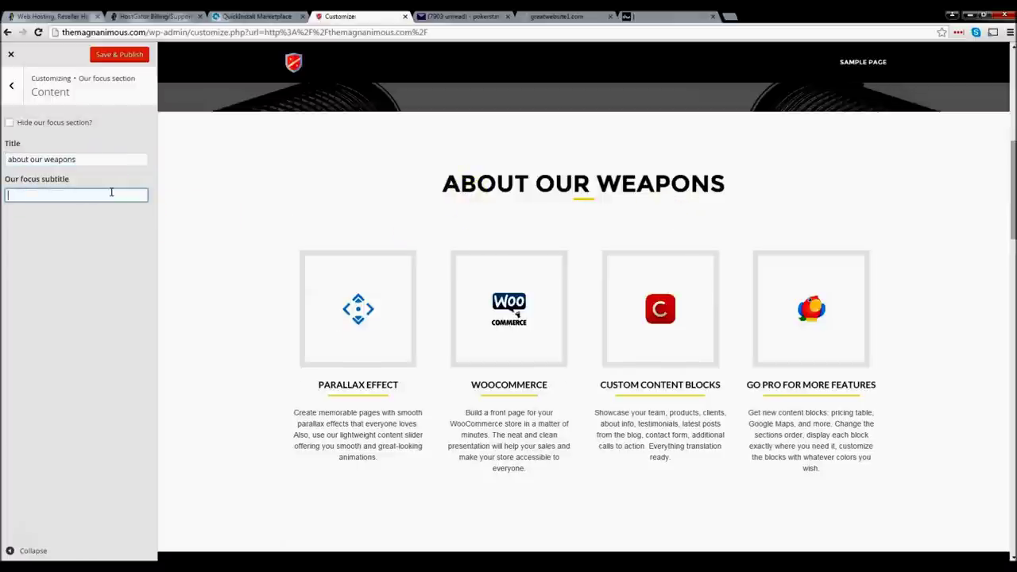
{"action": "type", "text": "making the best weapons today"}
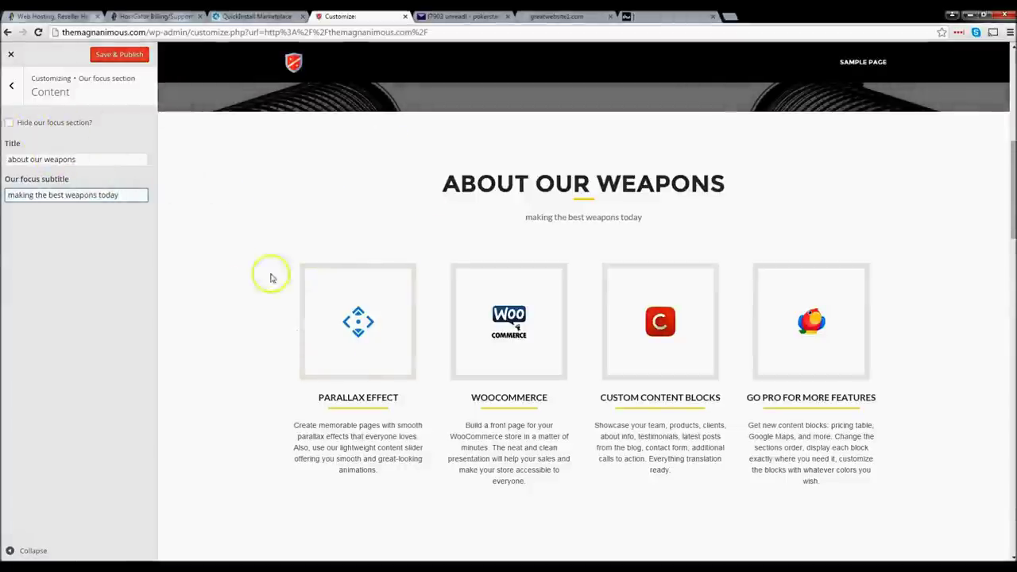
Toggle the section hidden and visible again, publish, and go back.
{"action": "left_click", "coordinate": [8, 123]}
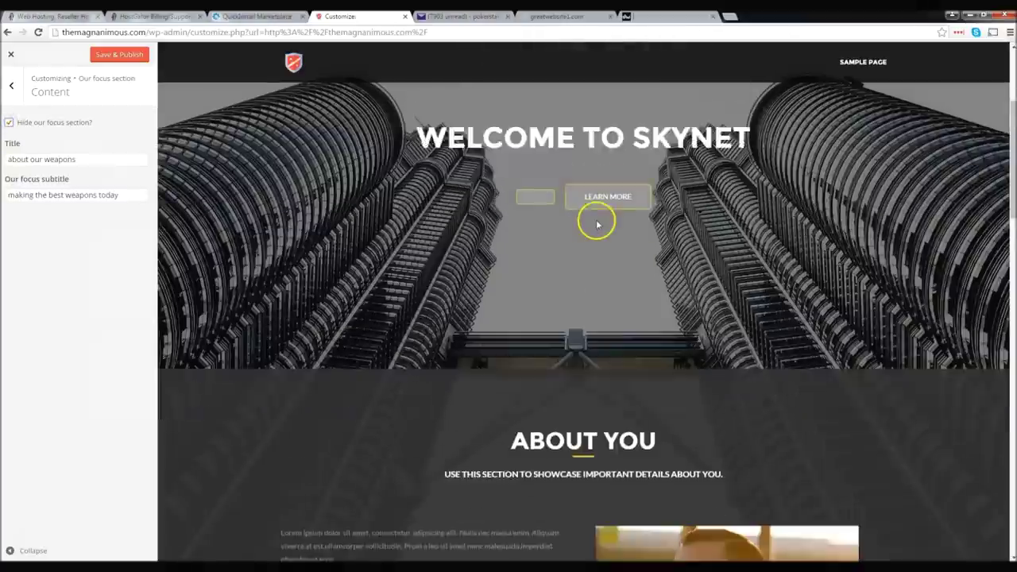
{"action": "scroll", "coordinate": [556, 223], "scroll_direction": "down", "scroll_amount": 2}
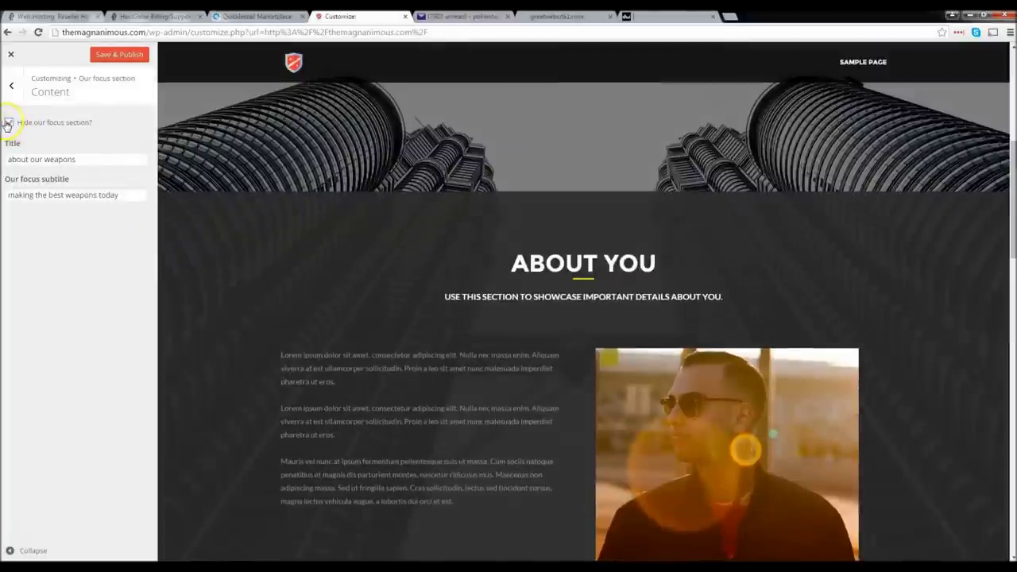
{"action": "left_click", "coordinate": [8, 123]}
{"action": "scroll", "coordinate": [341, 382], "scroll_direction": "down", "scroll_amount": 3}
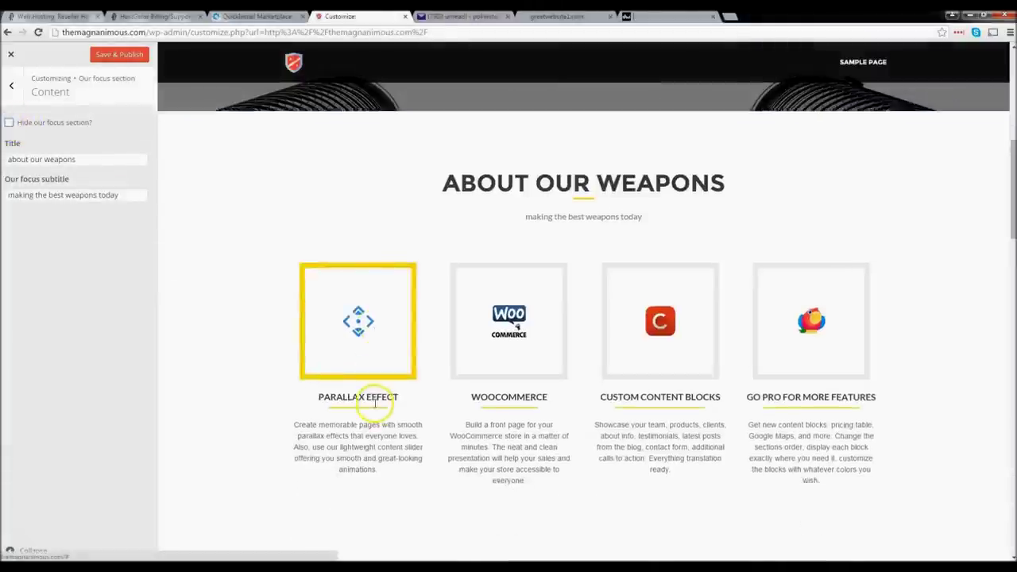
{"action": "left_click", "coordinate": [119, 54]}
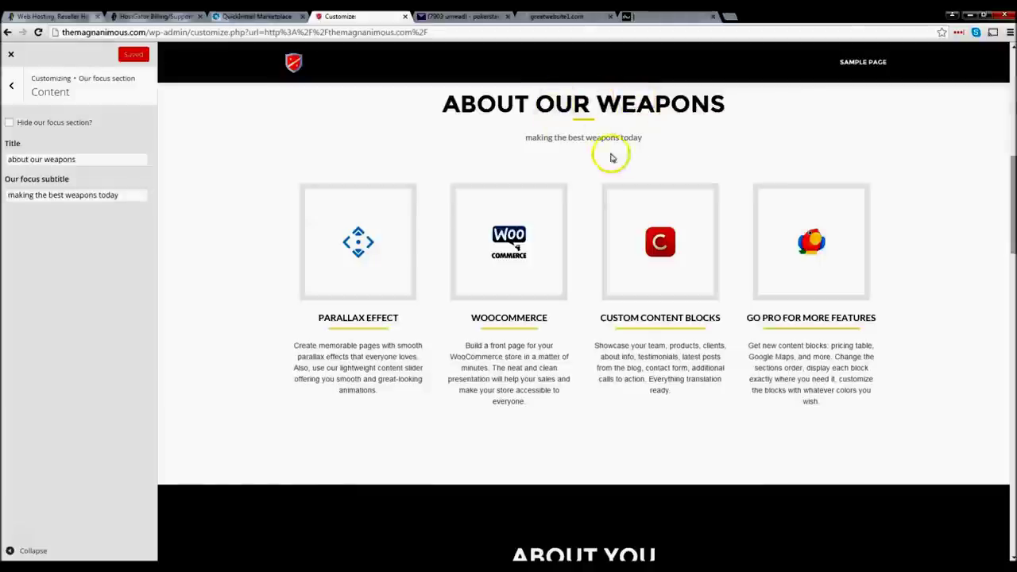
{"action": "left_click", "coordinate": [9, 87]}
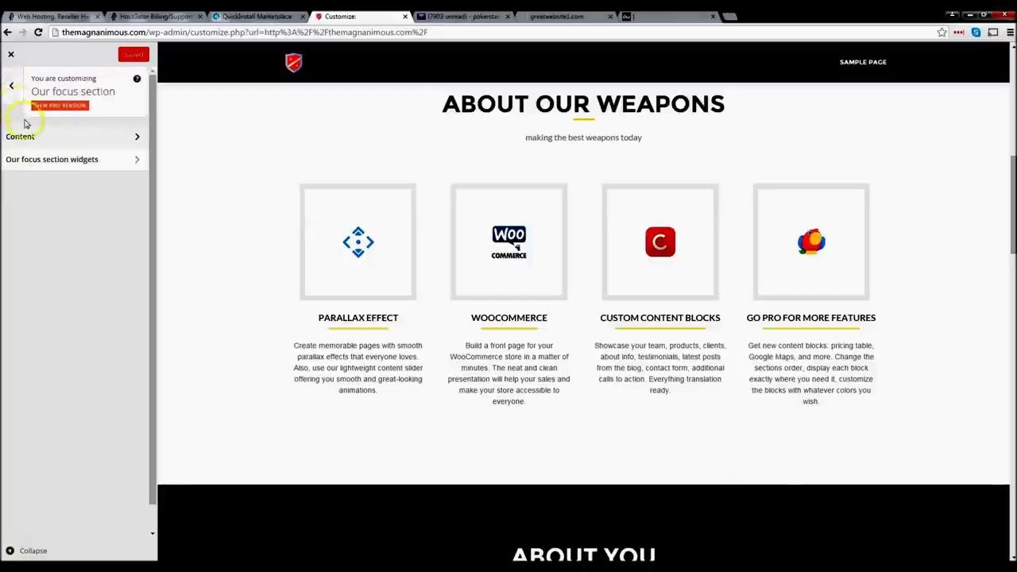
Expand the PARALLAX EFFECT focus widget and retitle it 'WE MAKE TERMINTORS!'.
{"action": "left_click", "coordinate": [46, 163]}
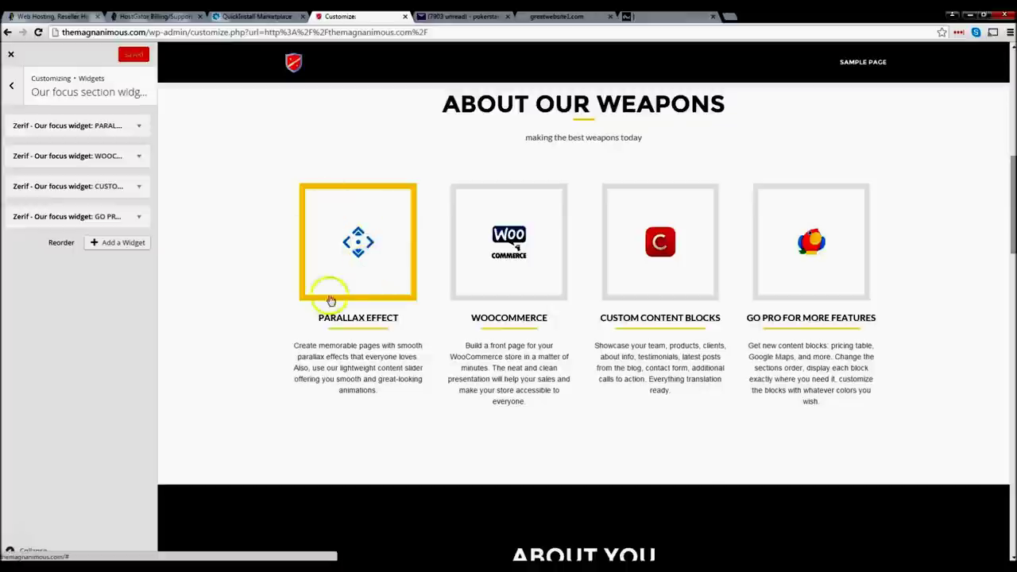
{"action": "left_click", "coordinate": [97, 125]}
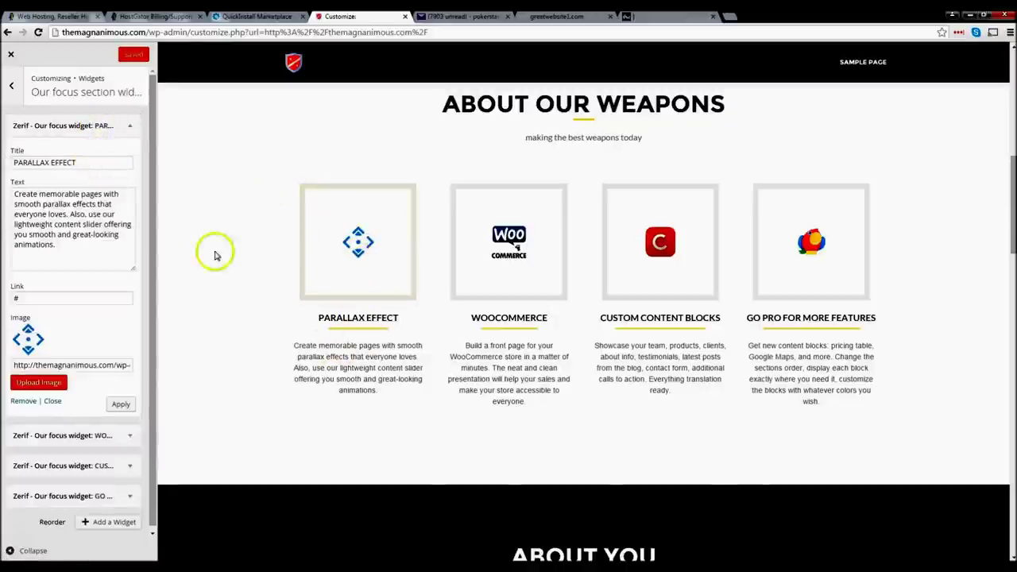
{"action": "triple_click", "coordinate": [96, 162]}
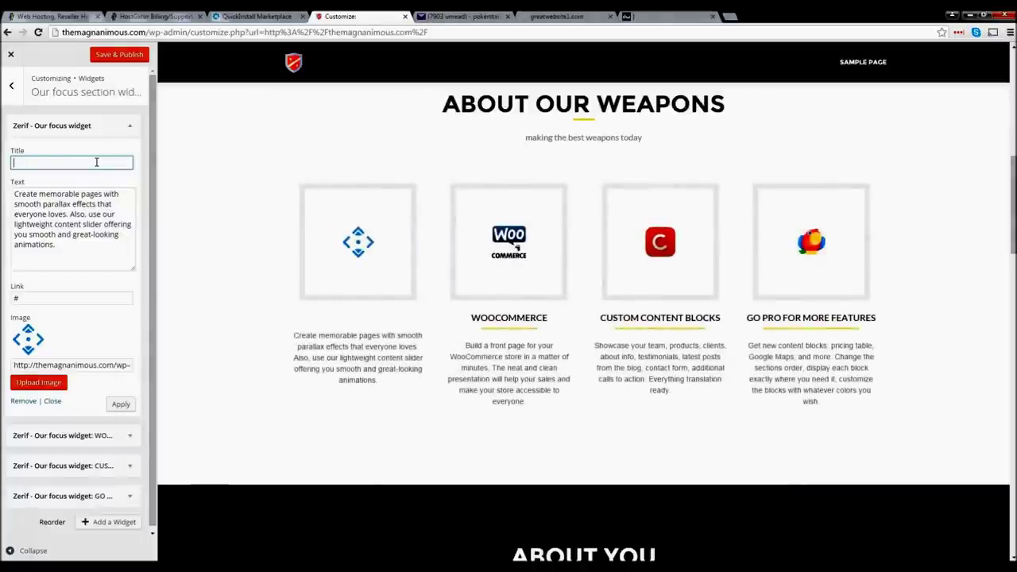
{"action": "type", "text": "TERMINTORS"}
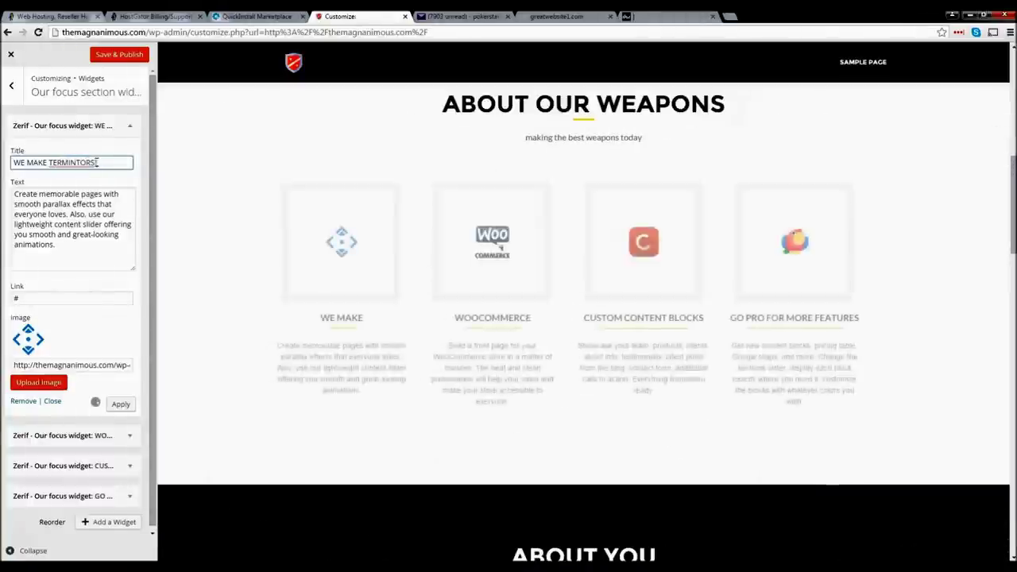
{"action": "type", "text": "!"}
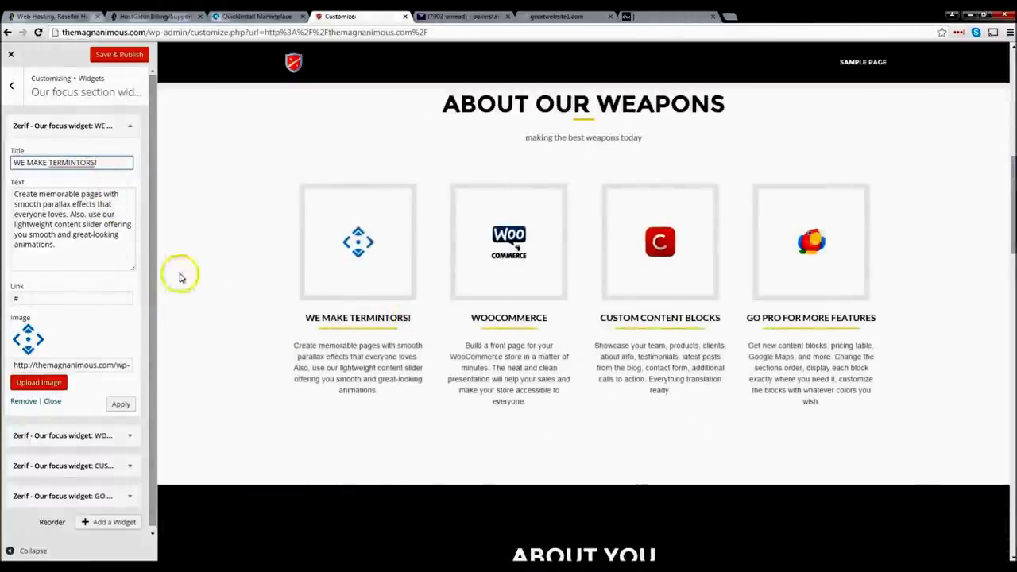
{"action": "triple_click", "coordinate": [77, 253]}
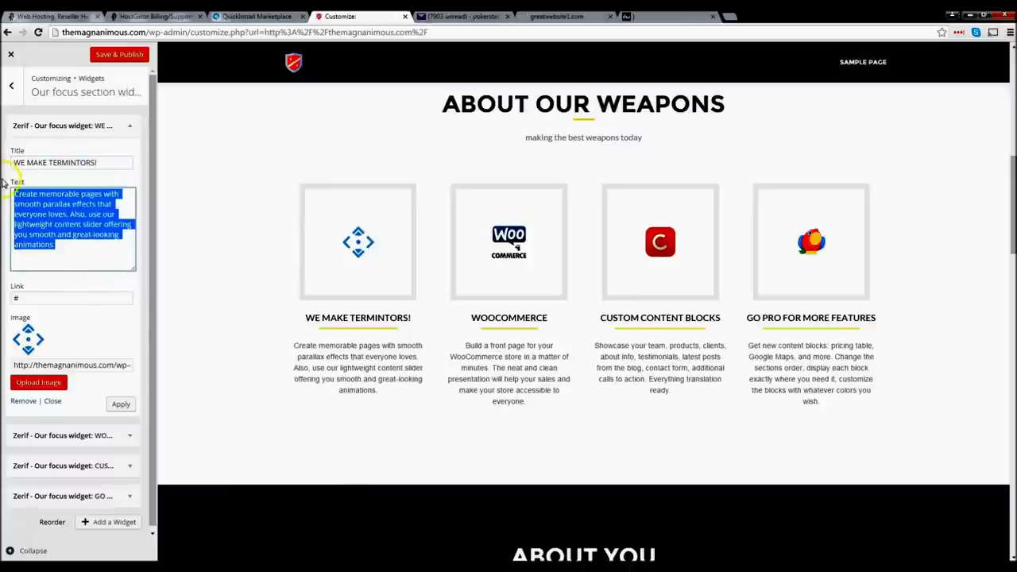
Set the first focus widget's text to 'THE T-1000 IS THE SECOND BEST TERMINATOR OUT THERE'.
{"action": "type", "text": "THE "}
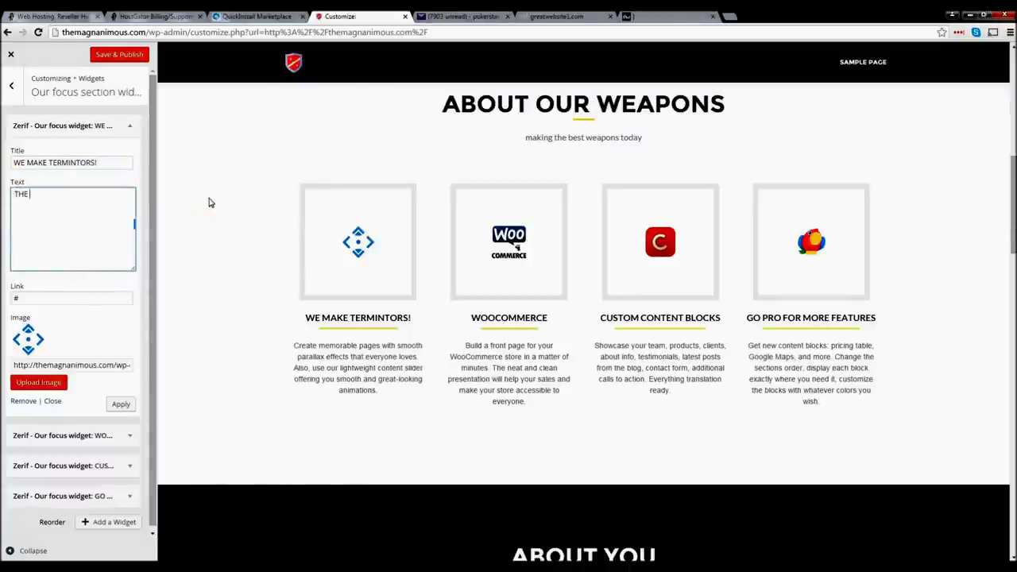
{"action": "type", "text": "T-1000 IS THE BEST ET"}
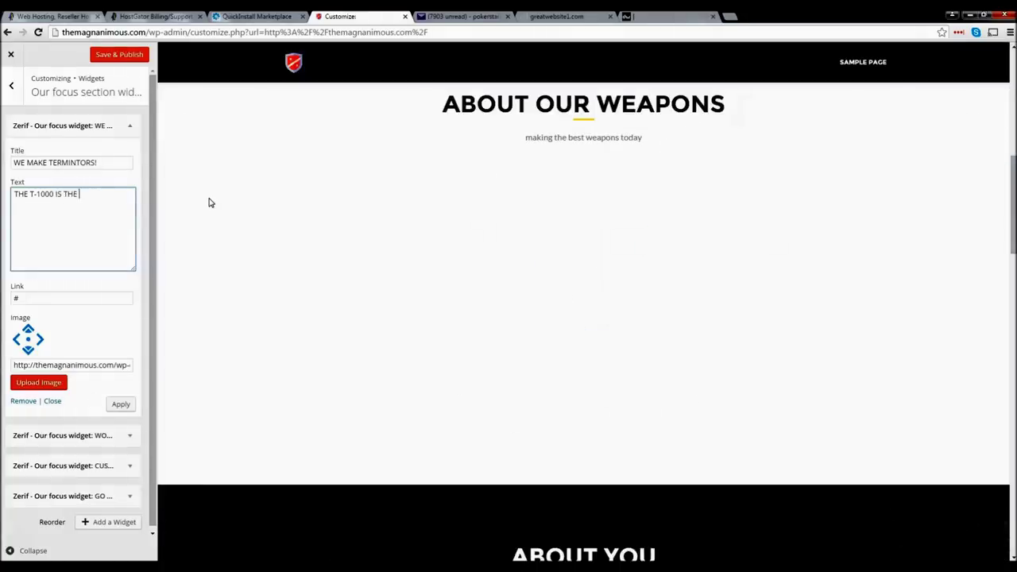
{"action": "key", "text": "BackSpace"}
{"action": "key", "text": "BackSpace"}
{"action": "key", "text": "BackSpace"}
{"action": "key", "text": "BackSpace"}
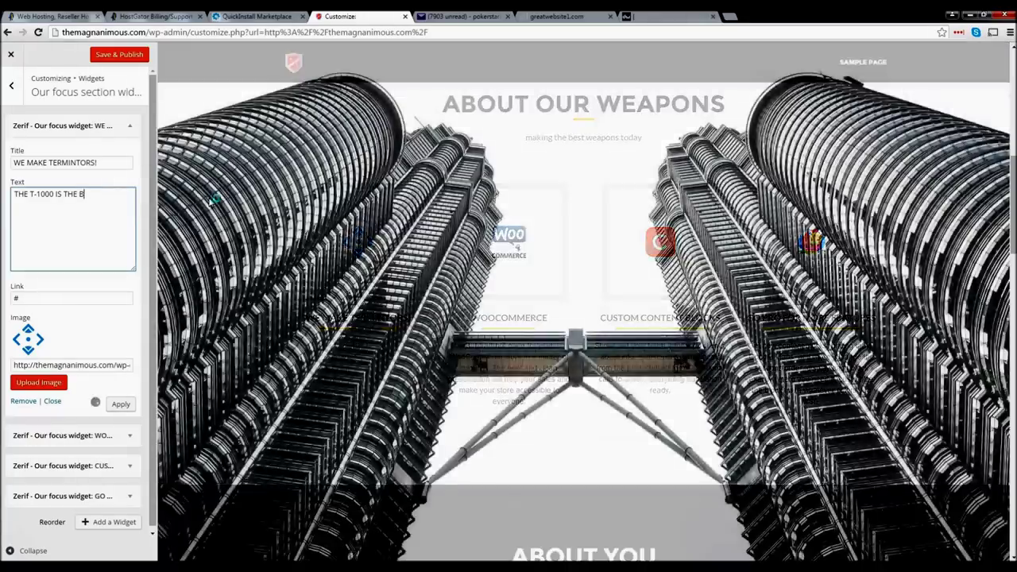
{"action": "type", "text": "SECOND BEST"}
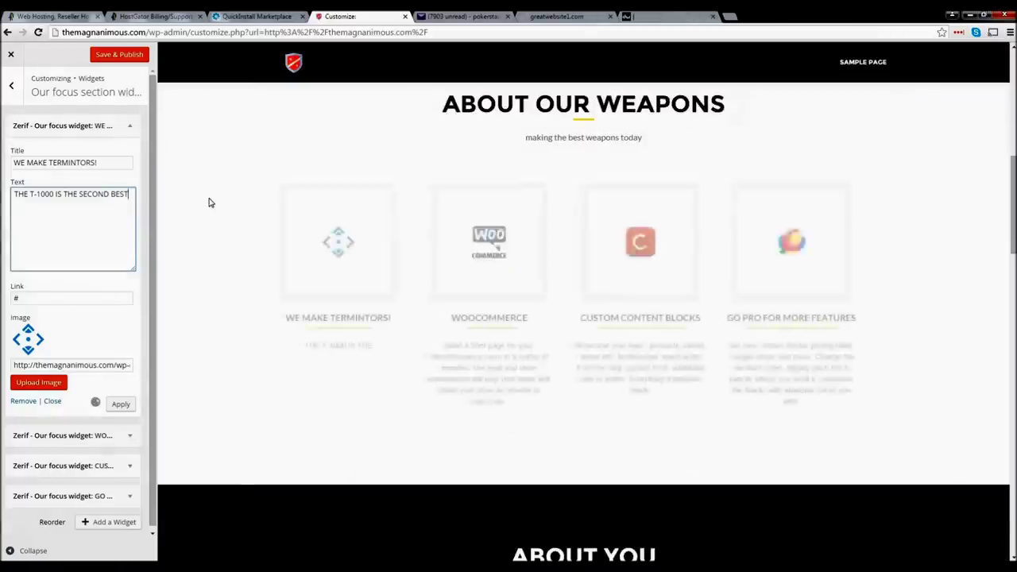
{"action": "type", "text": " TERMITOR OUT THERE"}
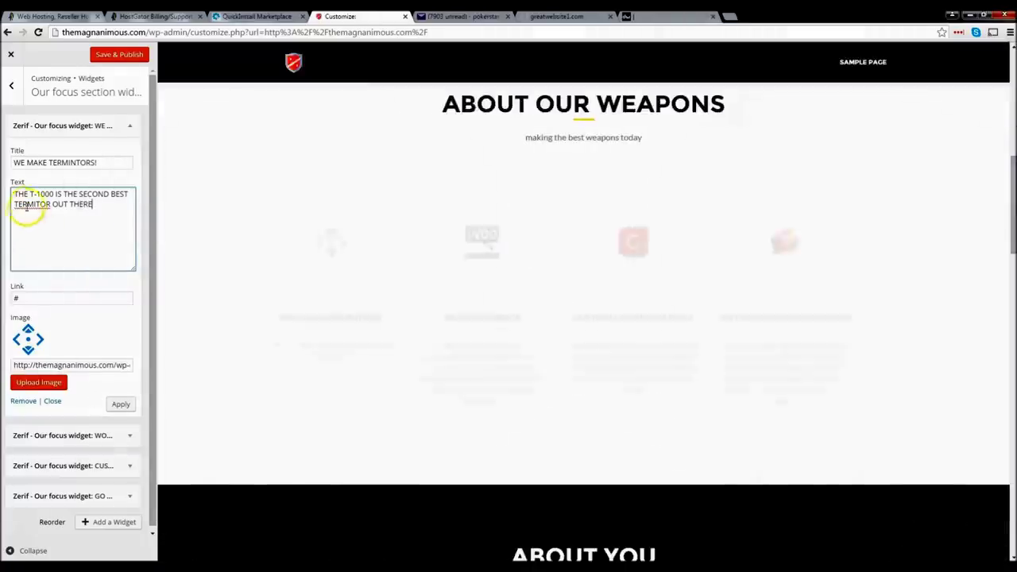
{"action": "right_click", "coordinate": [26, 205]}
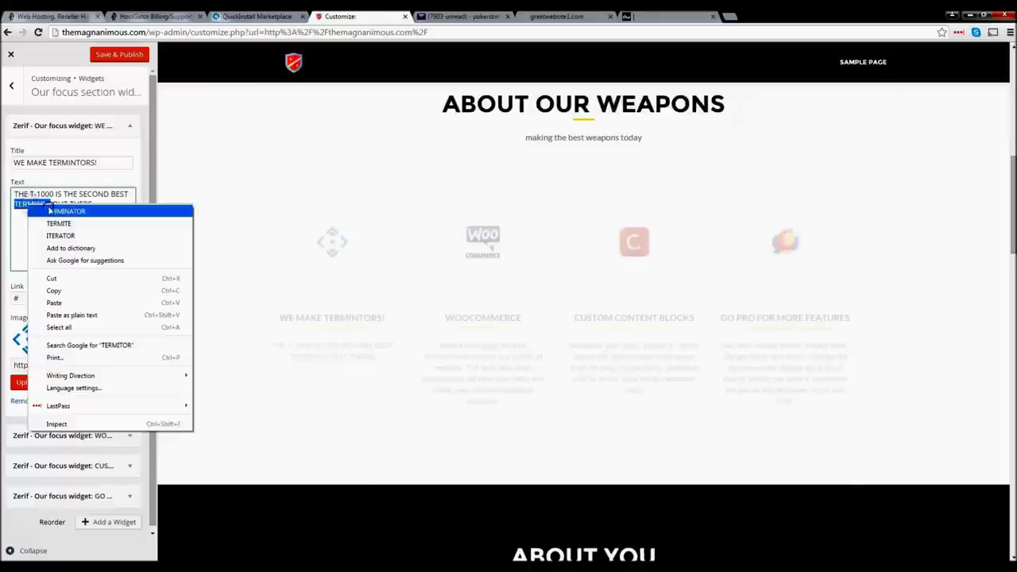
{"action": "left_click", "coordinate": [118, 211]}
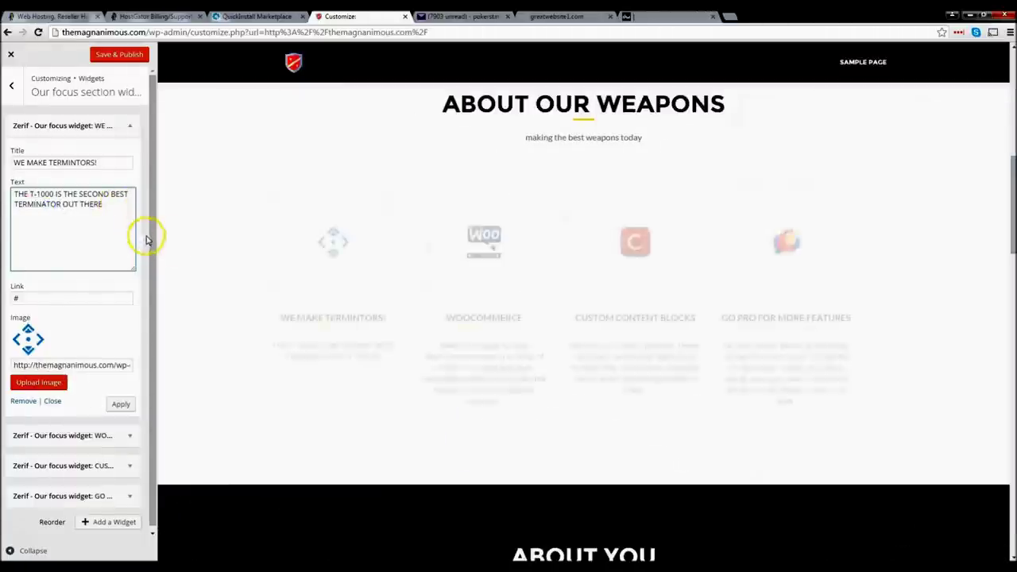
{"action": "left_click_drag", "start_coordinate": [410, 360], "coordinate": [363, 356]}
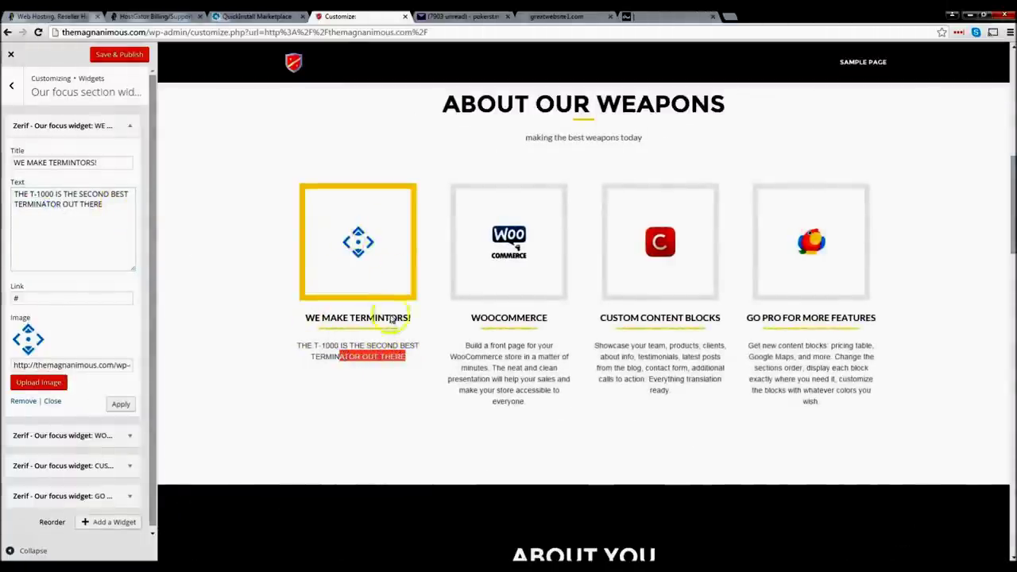
{"action": "left_click", "coordinate": [124, 299]}
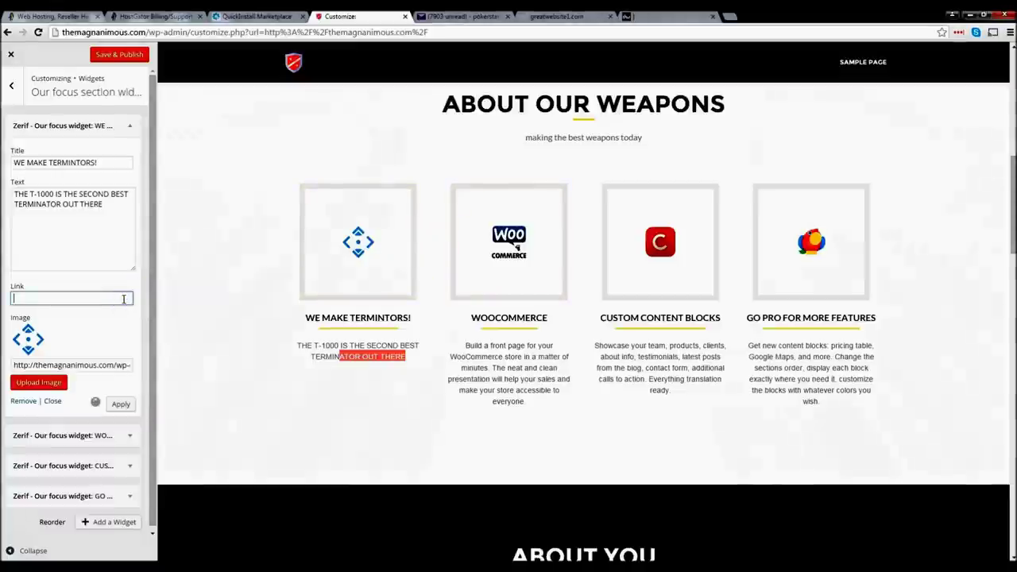
{"action": "type", "text": "WWW.FACEBOOK.COM"}
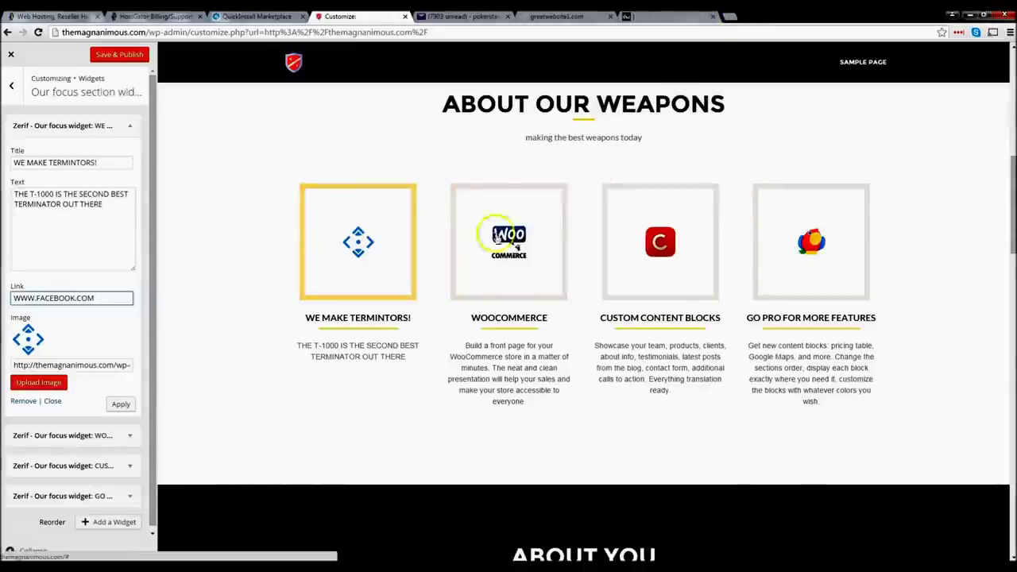
Open icons8.com in a new browser tab and view the Business icon category.
{"action": "left_click", "coordinate": [728, 17]}
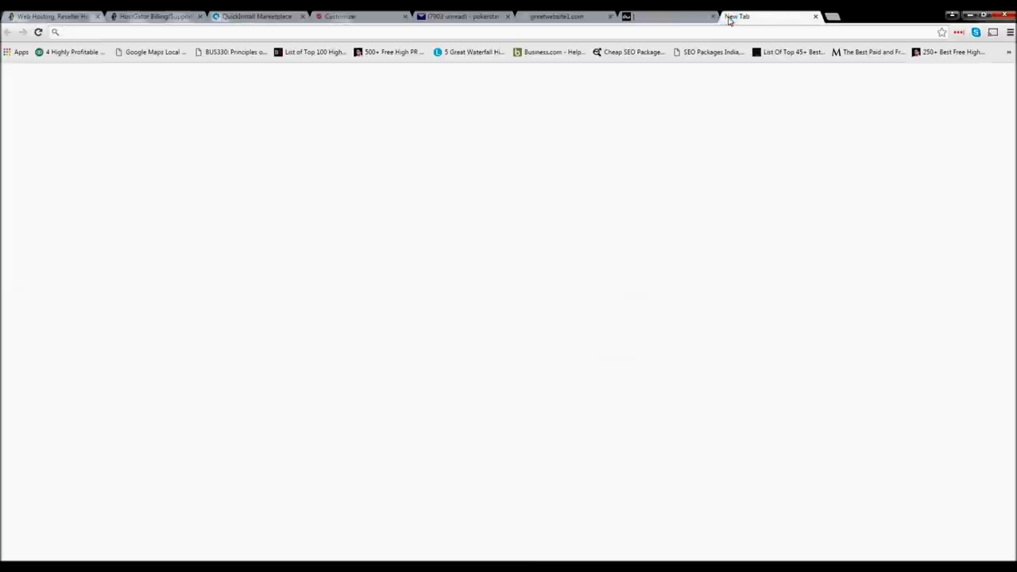
{"action": "type", "text": "ICONs8.com"}
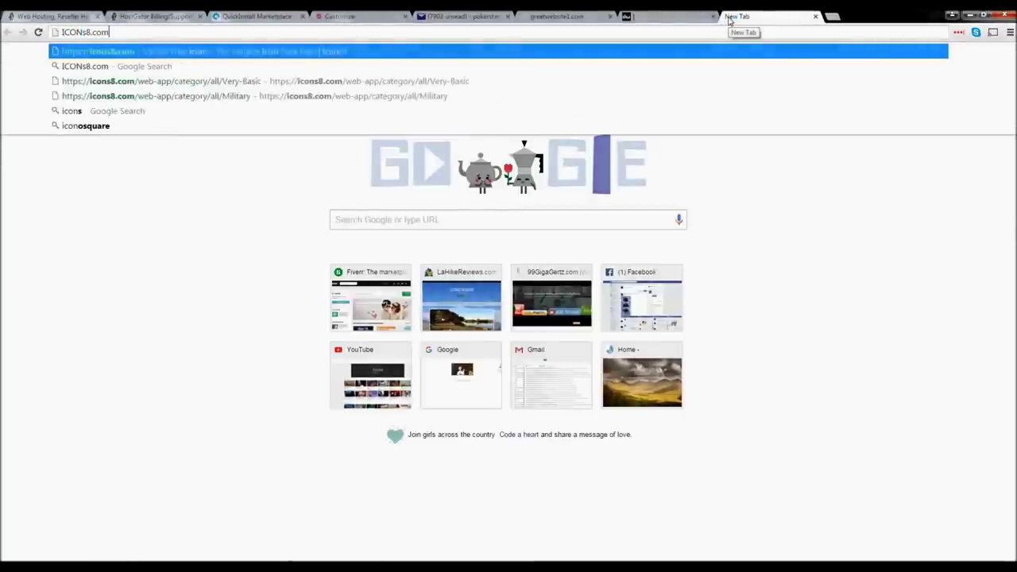
{"action": "key", "text": "Return"}
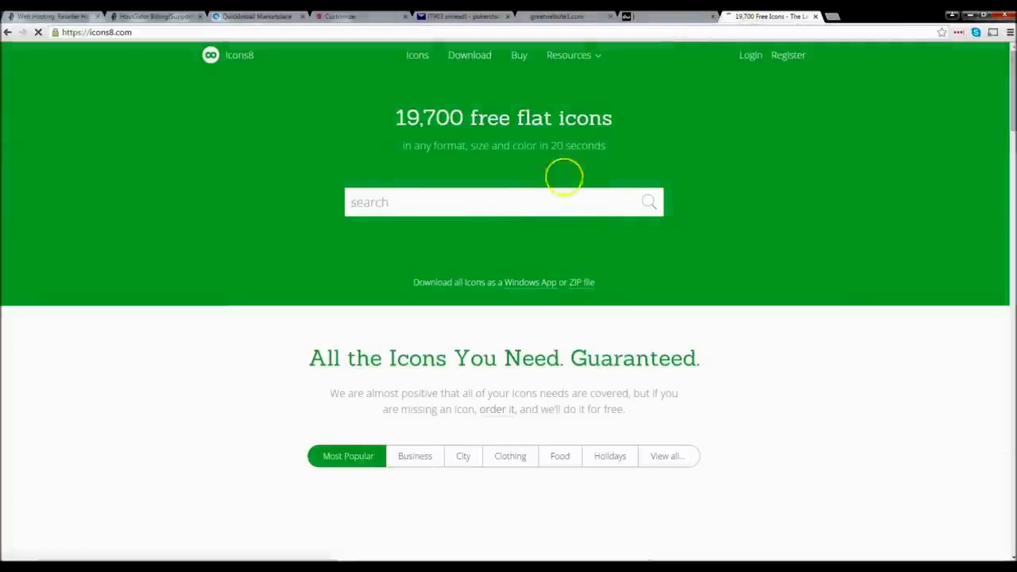
{"action": "left_click", "coordinate": [415, 461]}
{"action": "scroll", "coordinate": [514, 381], "scroll_direction": "down", "scroll_amount": 2}
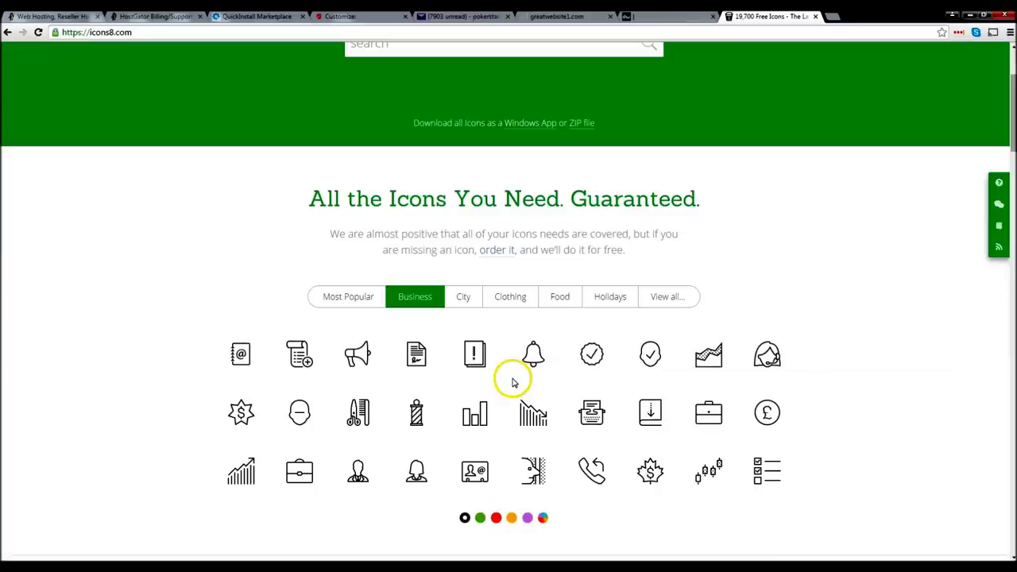
{"action": "scroll", "coordinate": [513, 382], "scroll_direction": "up", "scroll_amount": 2}
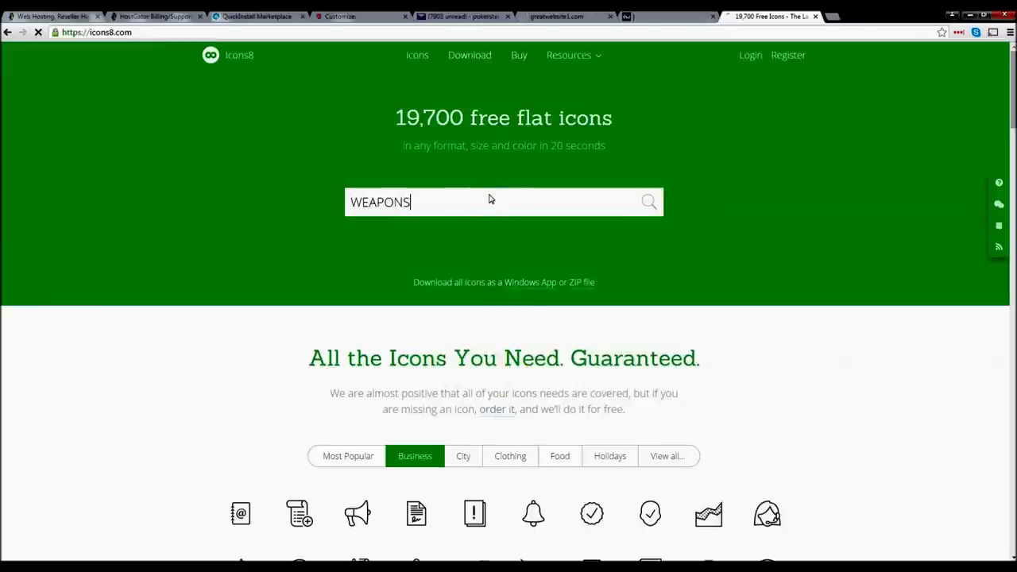
Search Icons8 for WEAPONS and look through the results.
{"action": "left_click", "coordinate": [490, 199]}
{"action": "type", "text": "WEAPONS"}
{"action": "key", "text": "Return"}
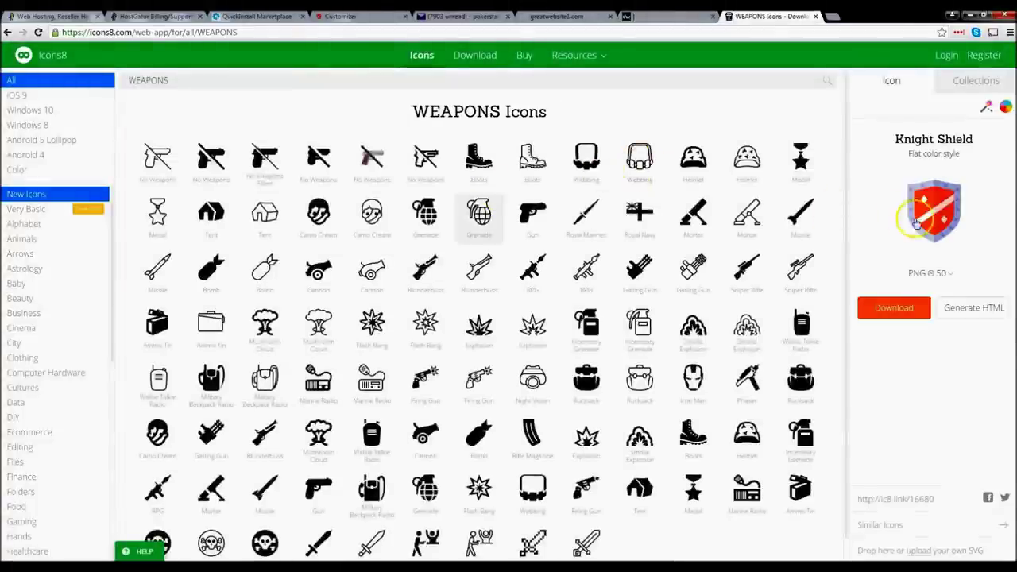
{"action": "scroll", "coordinate": [779, 307], "scroll_direction": "down", "scroll_amount": 1}
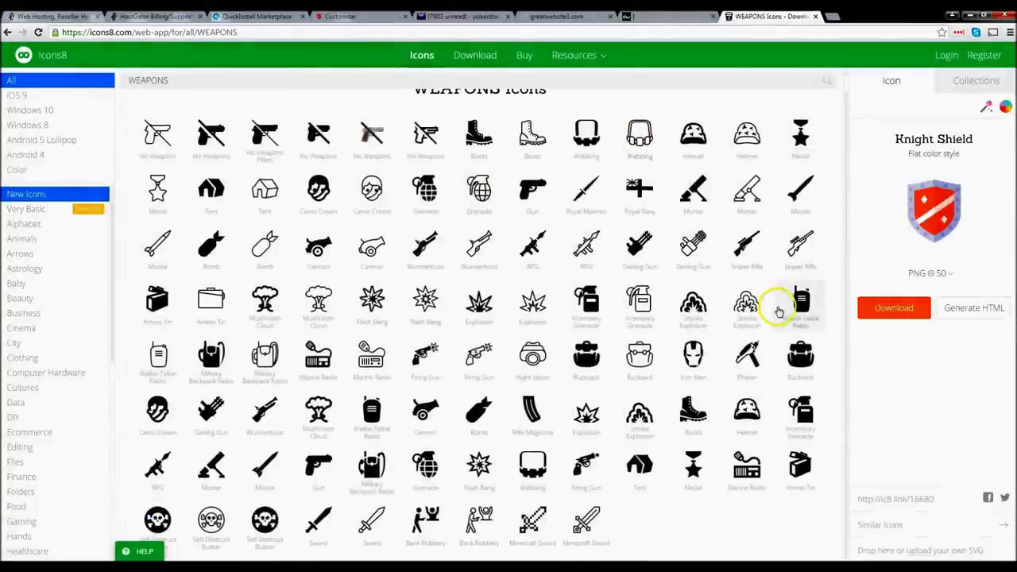
{"action": "scroll", "coordinate": [397, 302], "scroll_direction": "up", "scroll_amount": 1}
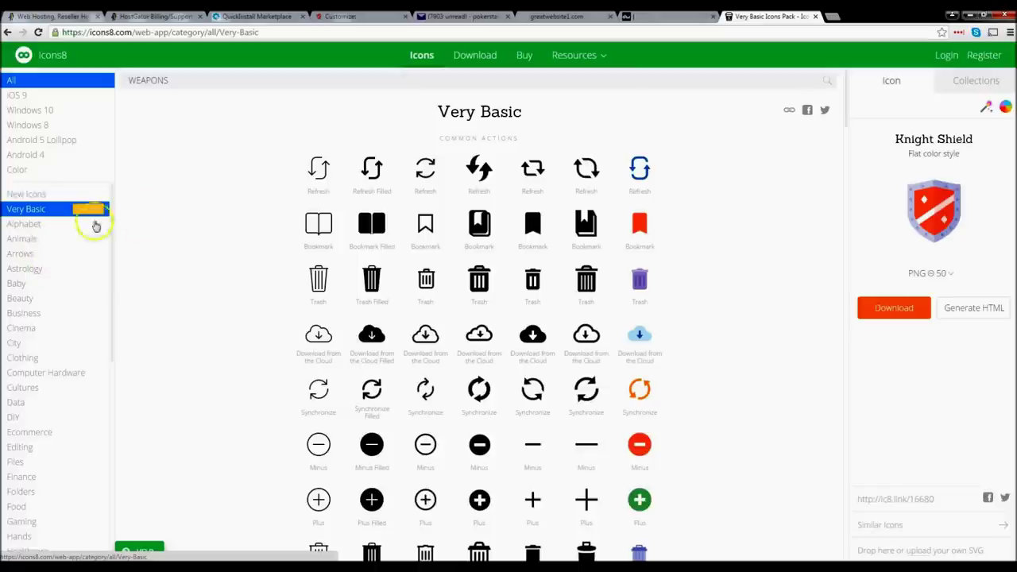
Download the flat-colour Skull icon from Icons8 as Skull-48.png.
{"action": "scroll", "coordinate": [419, 227], "scroll_direction": "down", "scroll_amount": 3}
{"action": "scroll", "coordinate": [618, 349], "scroll_direction": "down", "scroll_amount": 5}
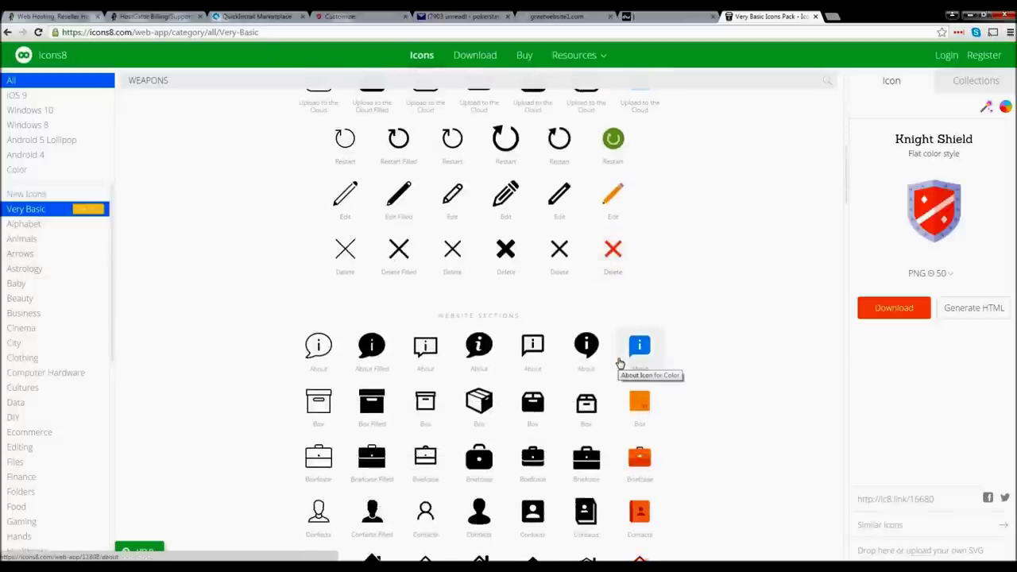
{"action": "scroll", "coordinate": [619, 363], "scroll_direction": "down", "scroll_amount": 4}
{"action": "scroll", "coordinate": [620, 363], "scroll_direction": "down", "scroll_amount": 2}
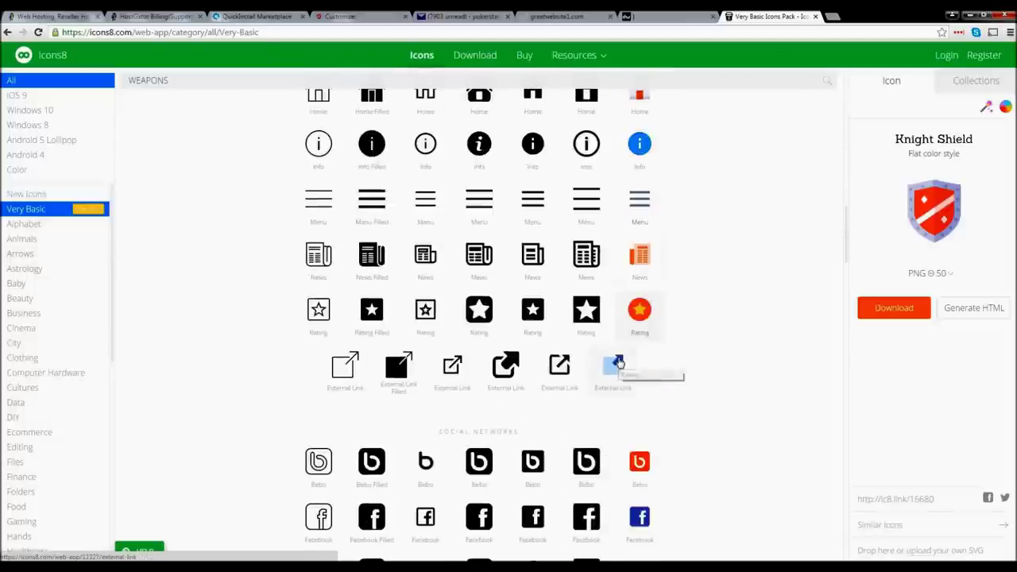
{"action": "scroll", "coordinate": [620, 363], "scroll_direction": "down", "scroll_amount": 2}
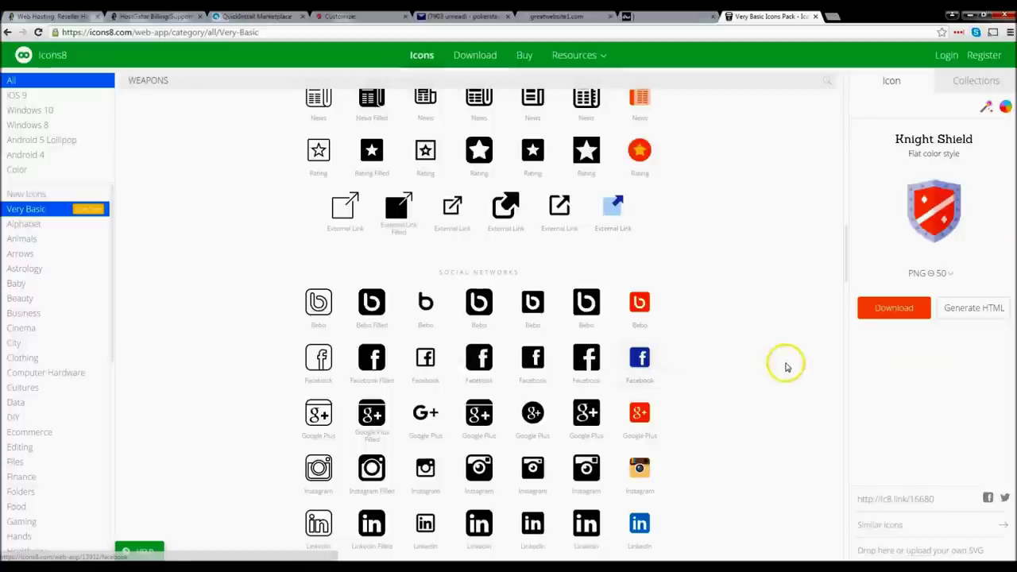
{"action": "scroll", "coordinate": [770, 407], "scroll_direction": "down", "scroll_amount": 1}
{"action": "scroll", "coordinate": [769, 406], "scroll_direction": "down", "scroll_amount": 2}
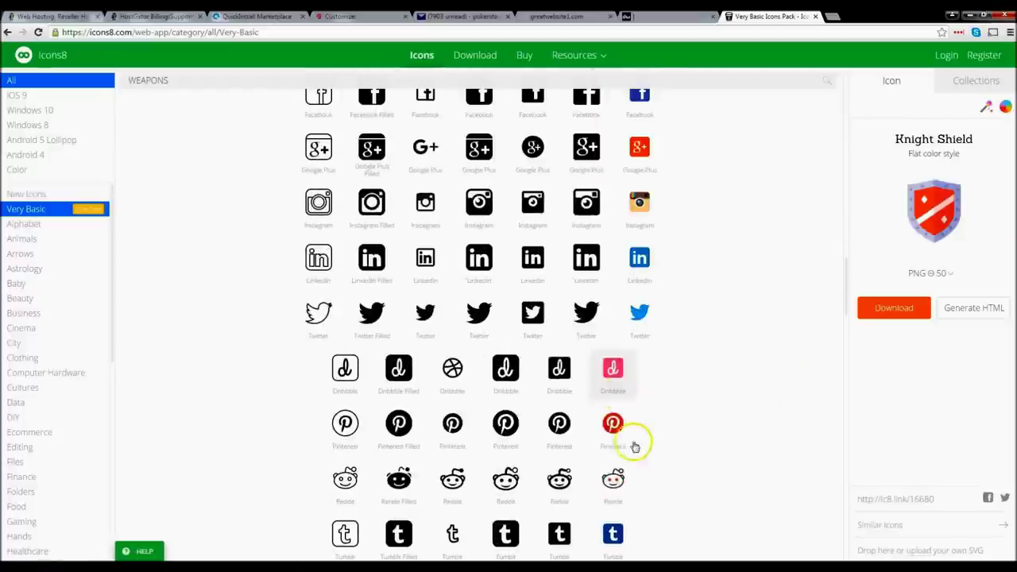
{"action": "scroll", "coordinate": [654, 438], "scroll_direction": "down", "scroll_amount": 4}
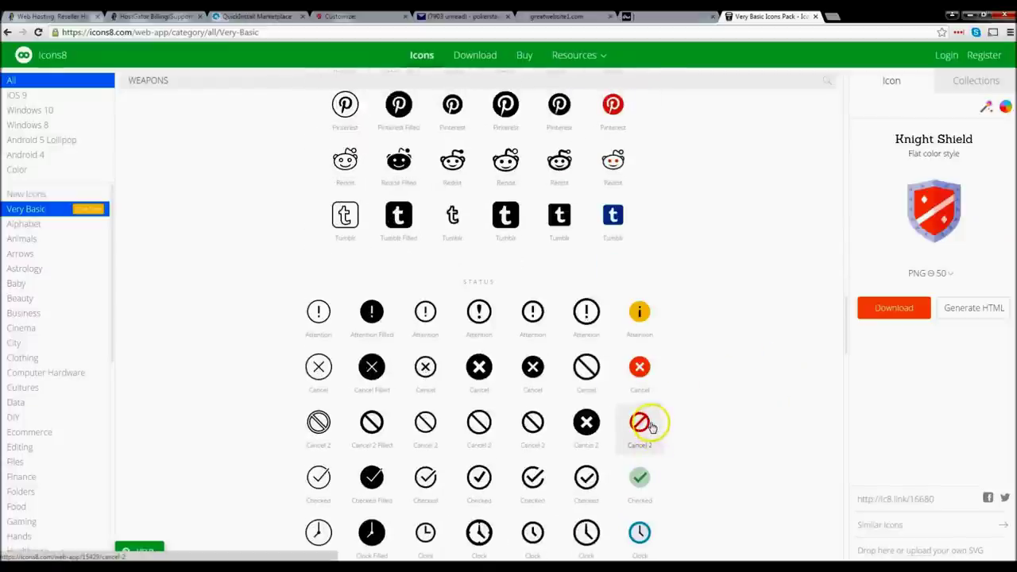
{"action": "scroll", "coordinate": [650, 427], "scroll_direction": "down", "scroll_amount": 2}
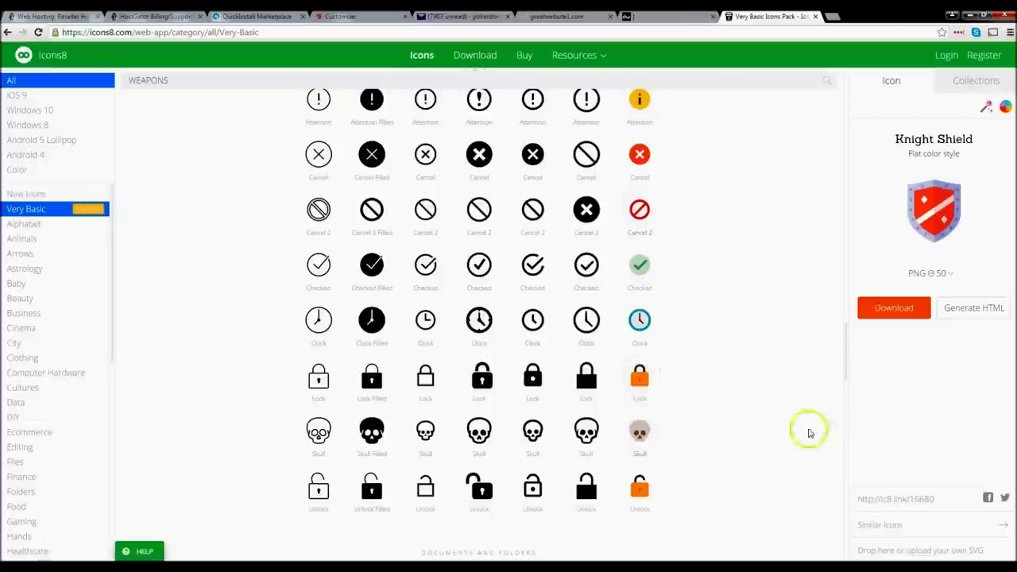
{"action": "left_click", "coordinate": [642, 443]}
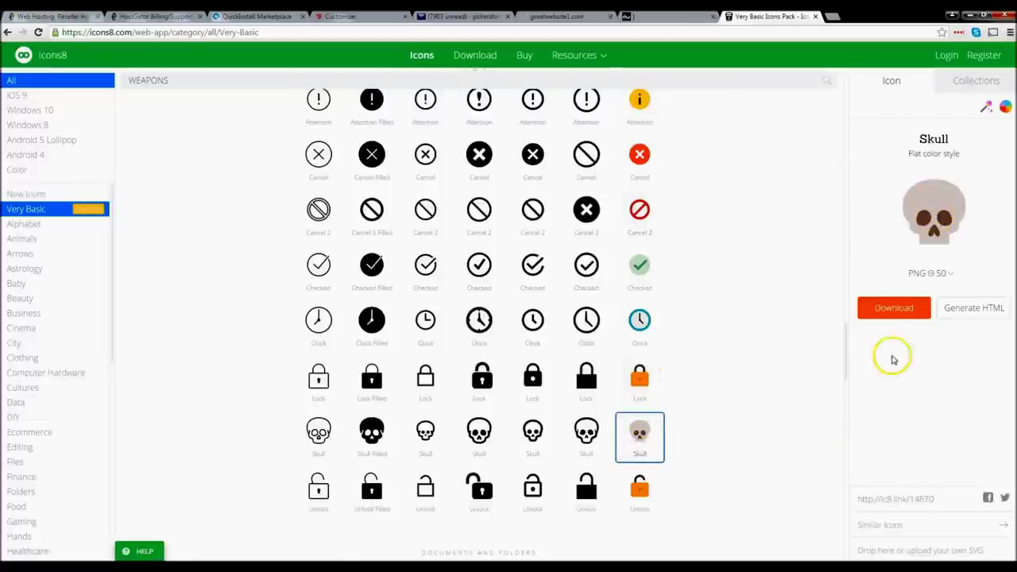
{"action": "left_click", "coordinate": [896, 314]}
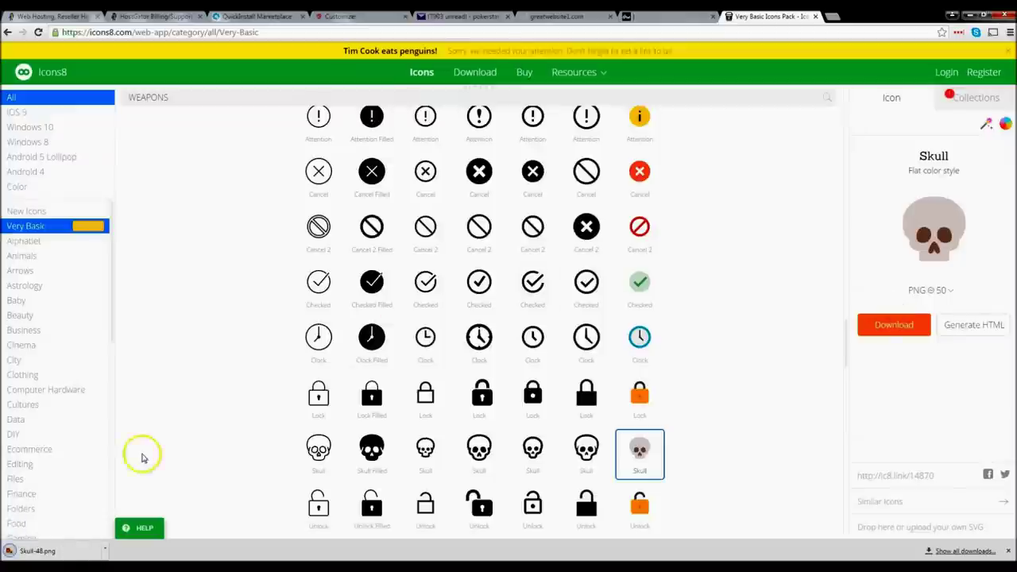
Open the downloaded skull image, then restore the browser to full screen.
{"action": "left_click", "coordinate": [58, 552]}
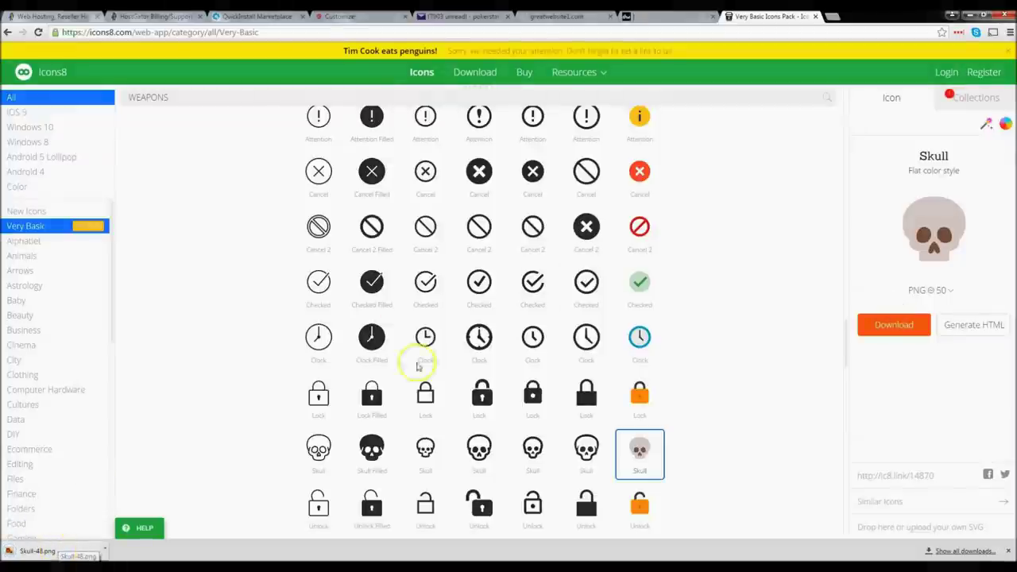
{"action": "left_click", "coordinate": [985, 16]}
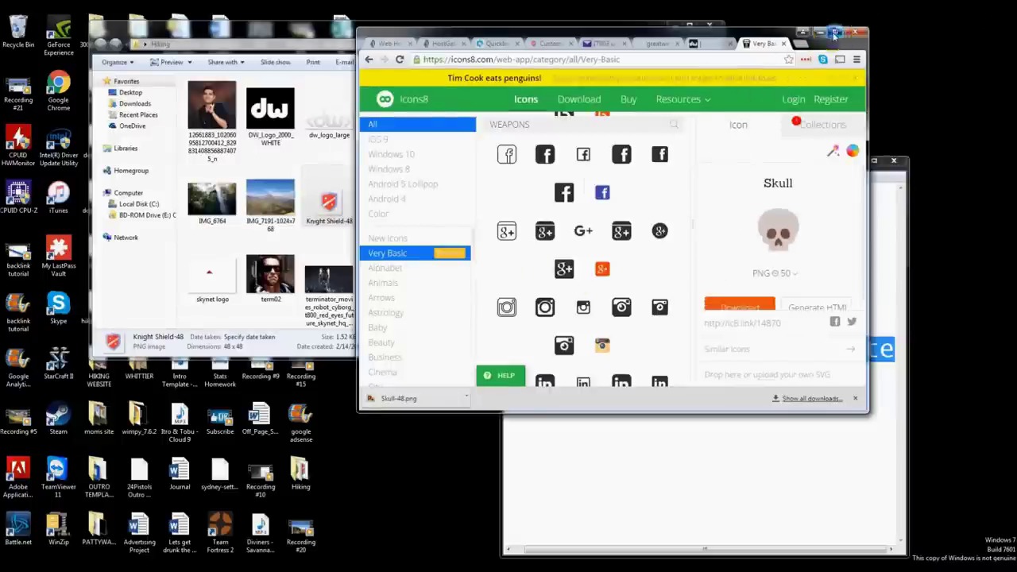
{"action": "left_click", "coordinate": [834, 33]}
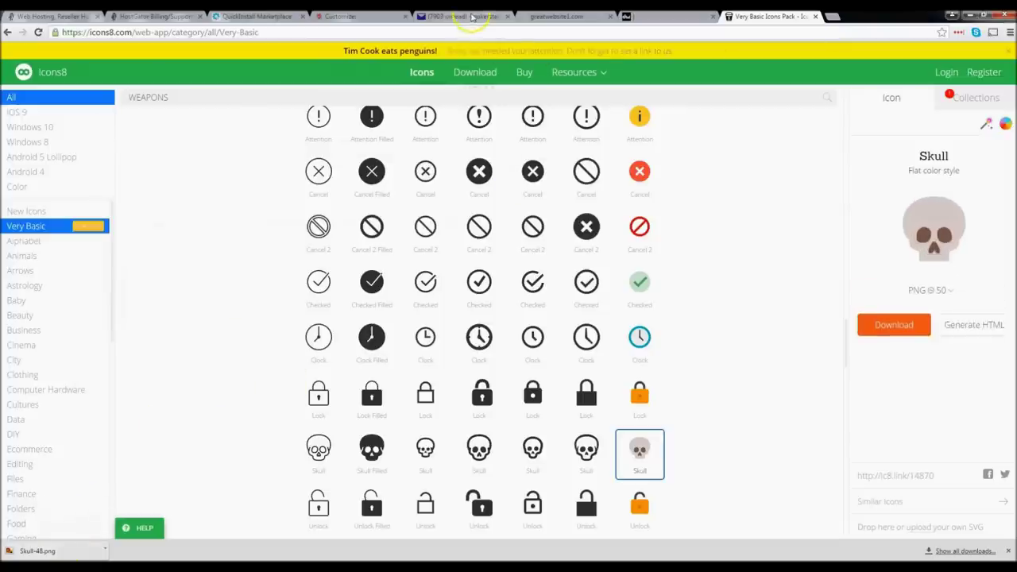
Back in the customizer, start uploading a new image for the widget from the computer.
{"action": "left_click", "coordinate": [364, 18]}
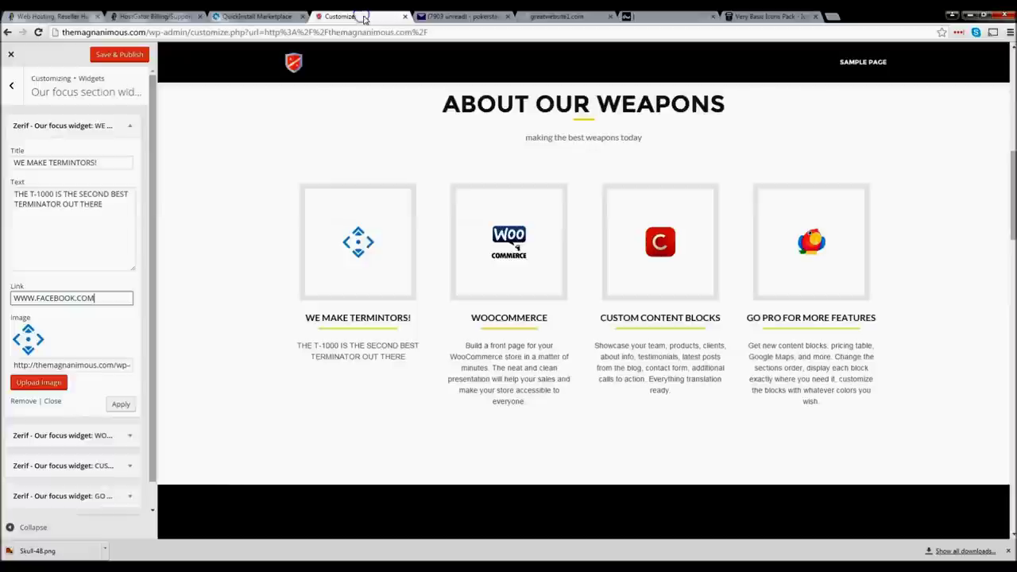
{"action": "triple_click", "coordinate": [92, 365]}
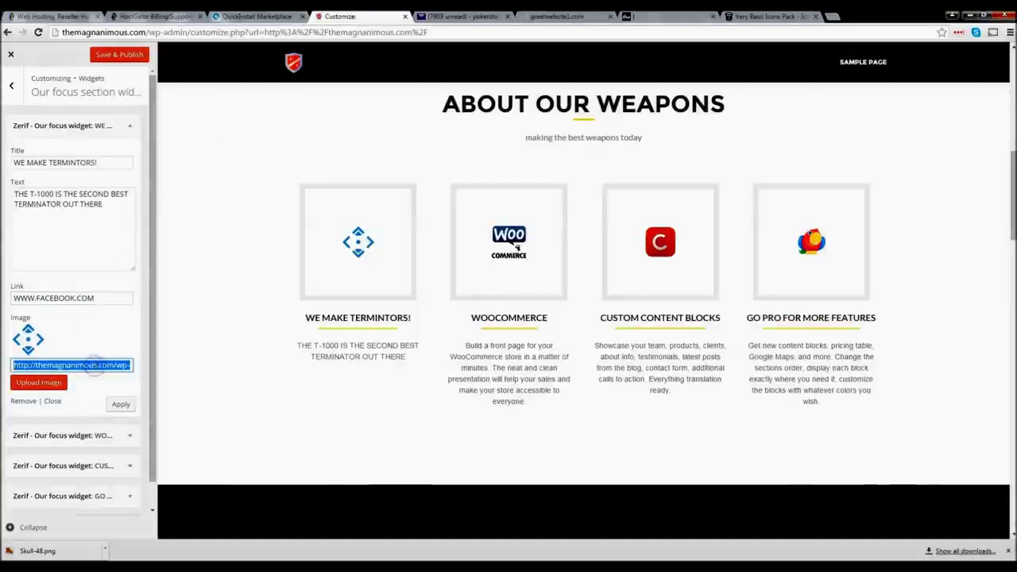
{"action": "left_click", "coordinate": [40, 383]}
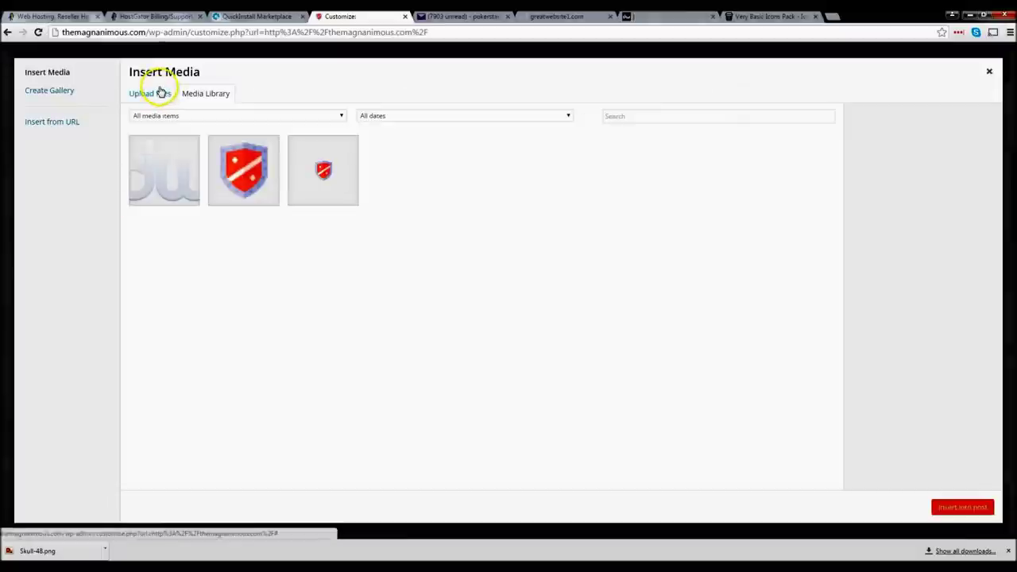
{"action": "left_click", "coordinate": [157, 94]}
{"action": "left_click", "coordinate": [536, 275]}
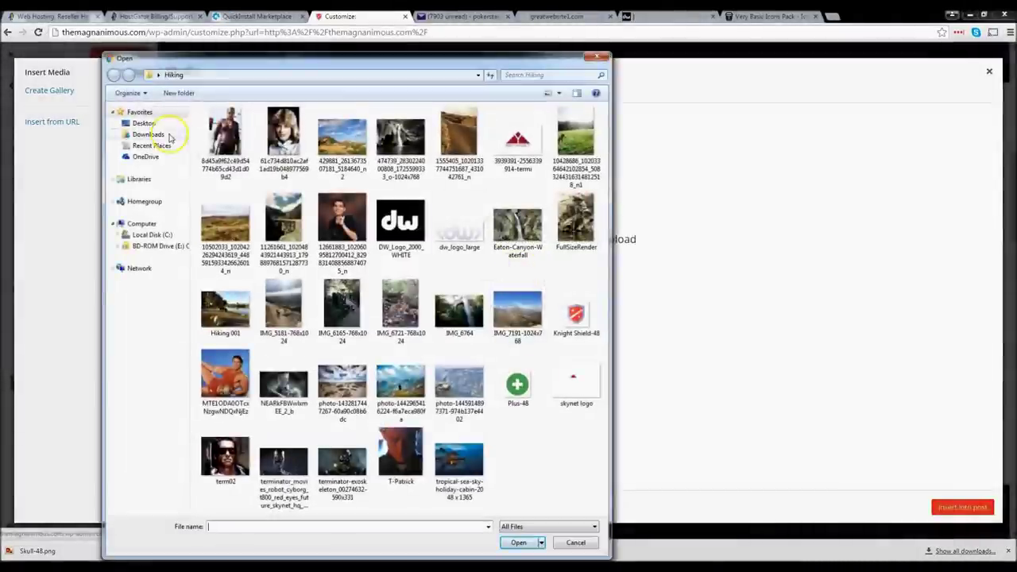
Upload Thruster-48 and Skull-48 from the Downloads folder to the media library.
{"action": "left_click", "coordinate": [148, 134]}
{"action": "left_click", "coordinate": [459, 225]}
{"action": "scroll", "coordinate": [512, 320], "scroll_direction": "down", "scroll_amount": 3}
{"action": "scroll", "coordinate": [513, 320], "scroll_direction": "down", "scroll_amount": 15}
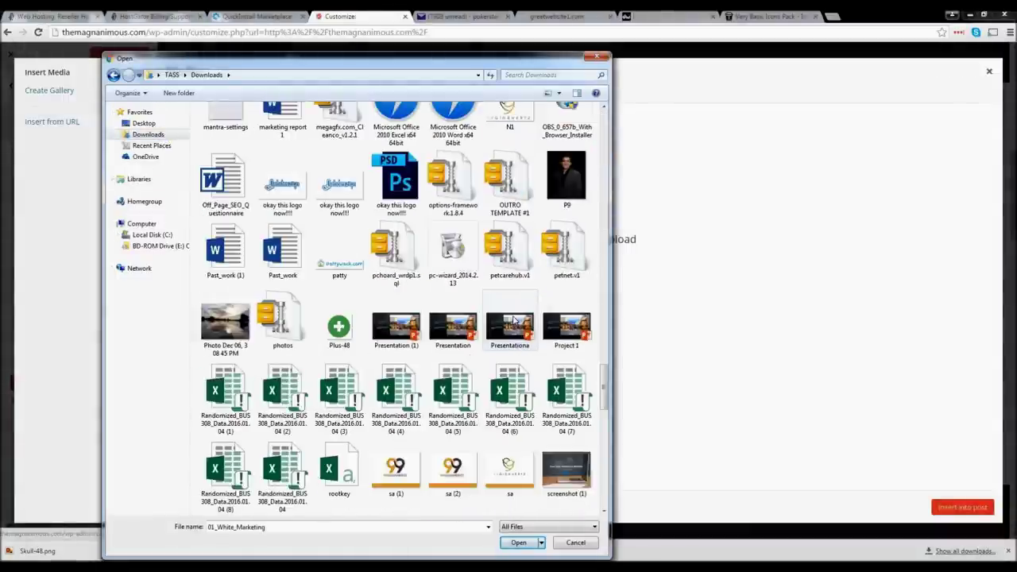
{"action": "left_click_drag", "start_coordinate": [604, 377], "coordinate": [606, 451]}
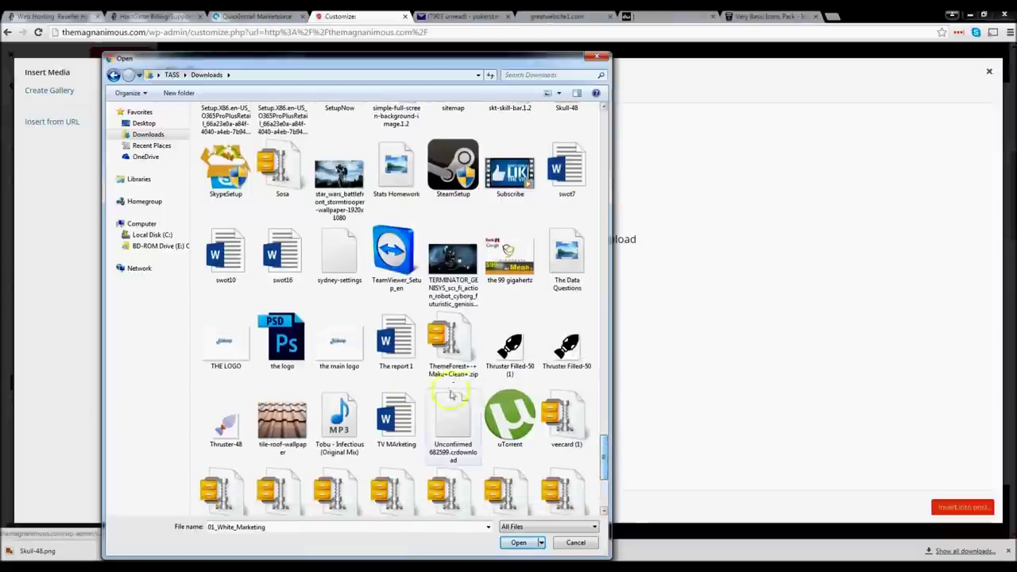
{"action": "left_click", "coordinate": [226, 425]}
{"action": "left_click_drag", "start_coordinate": [602, 453], "coordinate": [602, 433]}
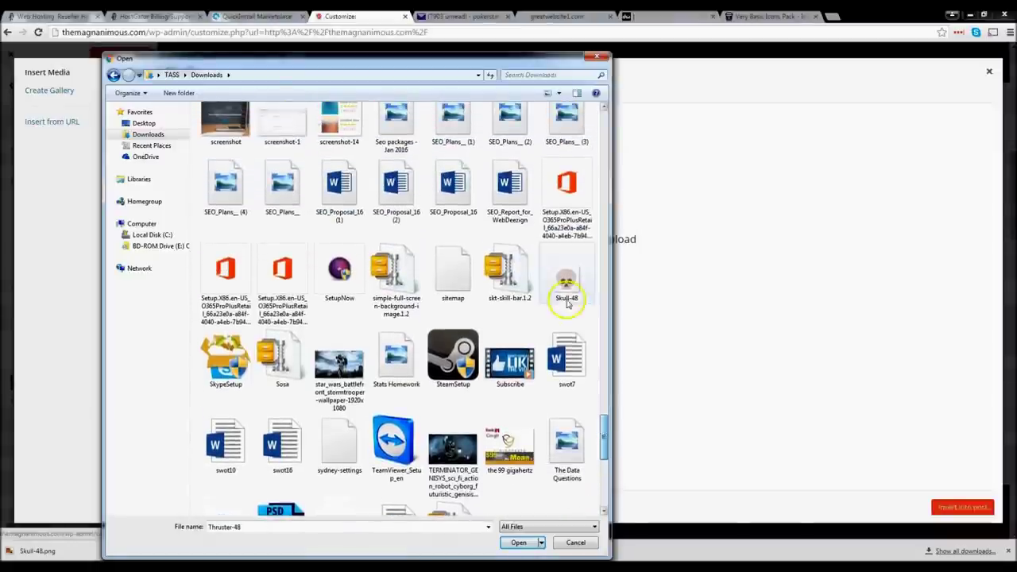
{"action": "left_click", "coordinate": [566, 286], "text": "ctrl"}
{"action": "left_click", "coordinate": [518, 542]}
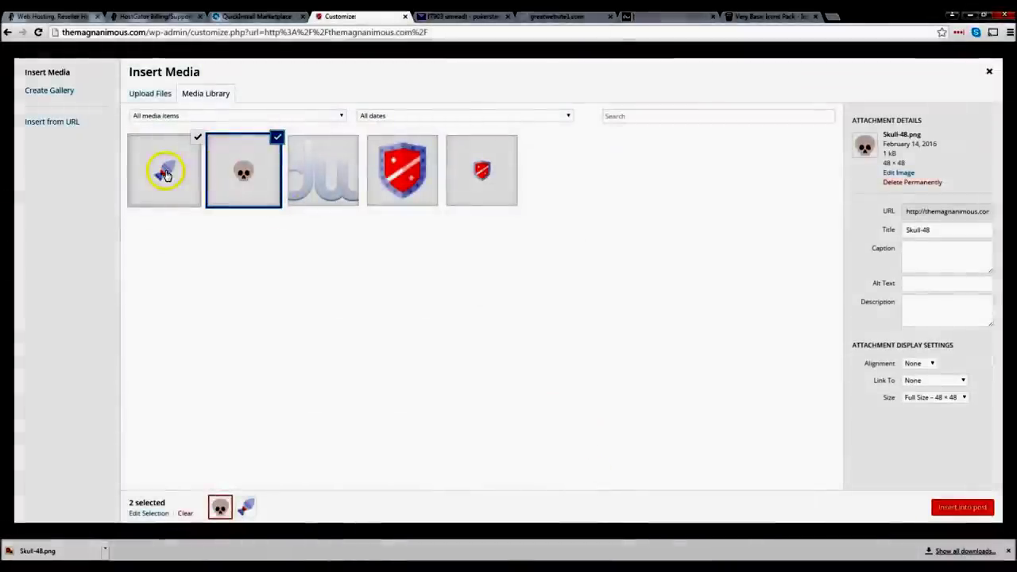
Insert only the Skull-48 icon as the first focus widget's image and apply it.
{"action": "left_click", "coordinate": [164, 175]}
{"action": "left_click", "coordinate": [258, 173]}
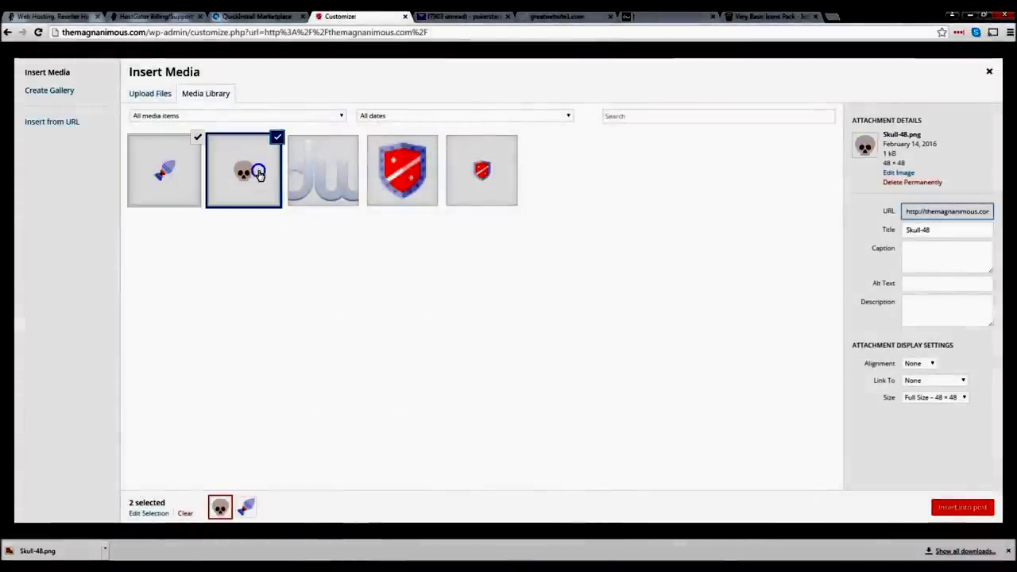
{"action": "left_click", "coordinate": [194, 140]}
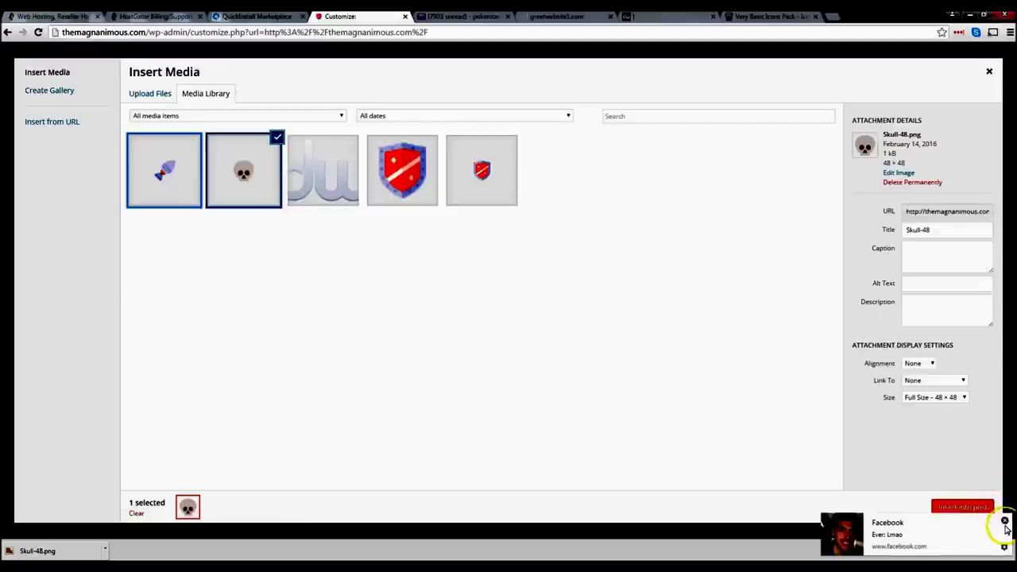
{"action": "left_click", "coordinate": [1004, 522]}
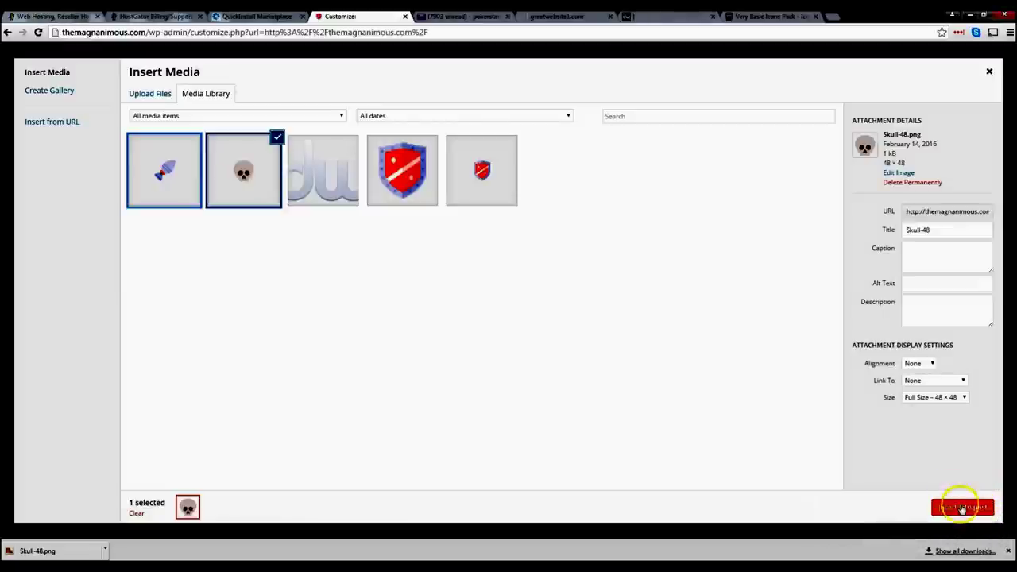
{"action": "left_click", "coordinate": [959, 513]}
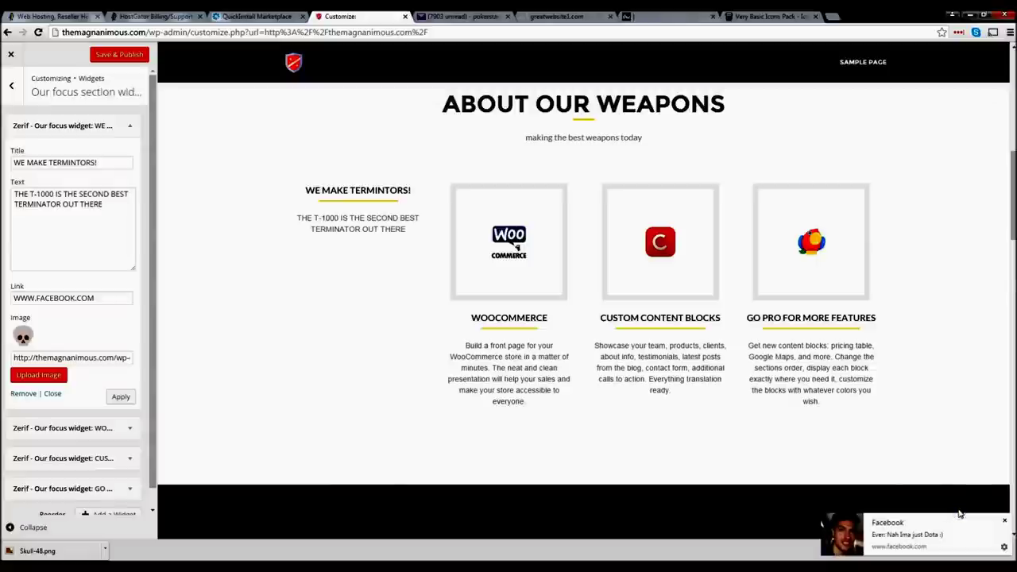
{"action": "left_click", "coordinate": [1004, 522]}
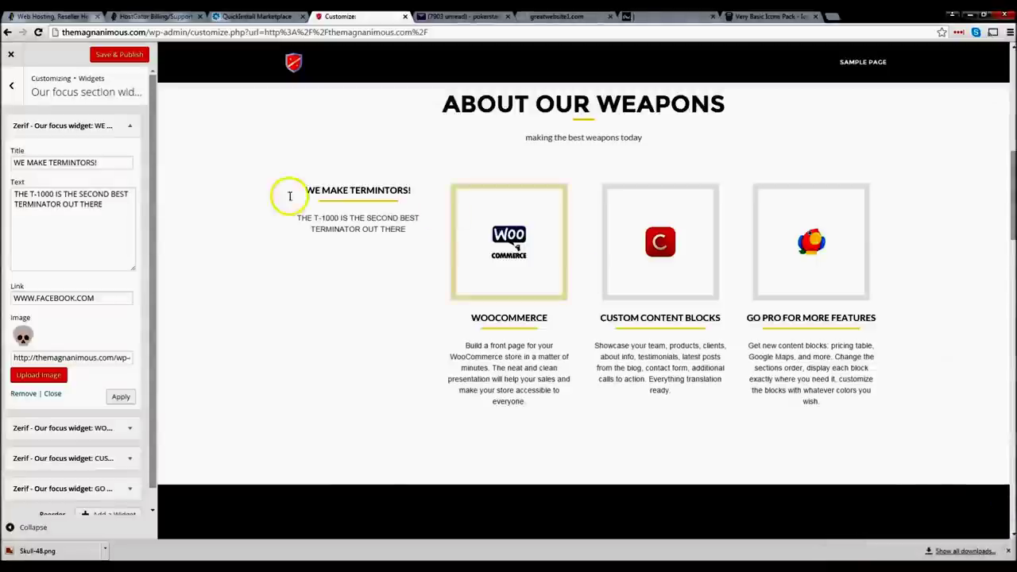
{"action": "left_click", "coordinate": [121, 397]}
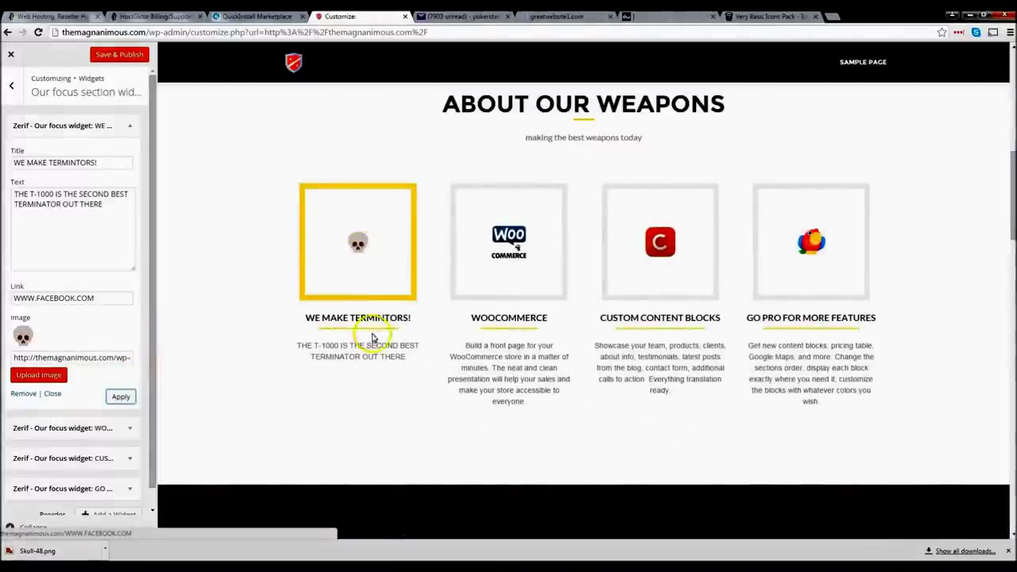
Save & Publish the first focus widget's skull, text and link changes.
{"action": "left_click_drag", "start_coordinate": [411, 319], "coordinate": [324, 318]}
{"action": "left_click_drag", "start_coordinate": [420, 364], "coordinate": [359, 347]}
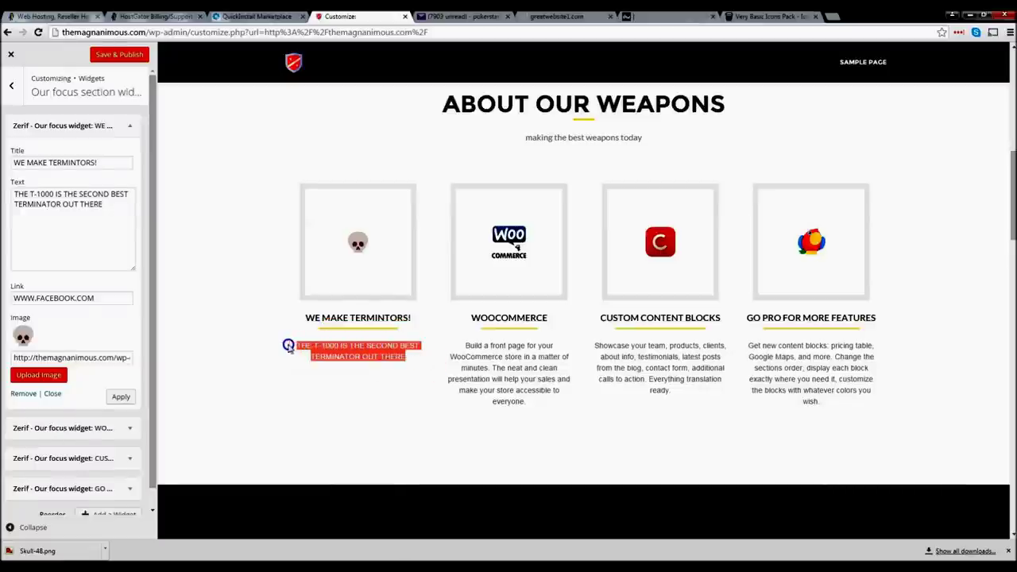
{"action": "left_click", "coordinate": [326, 384]}
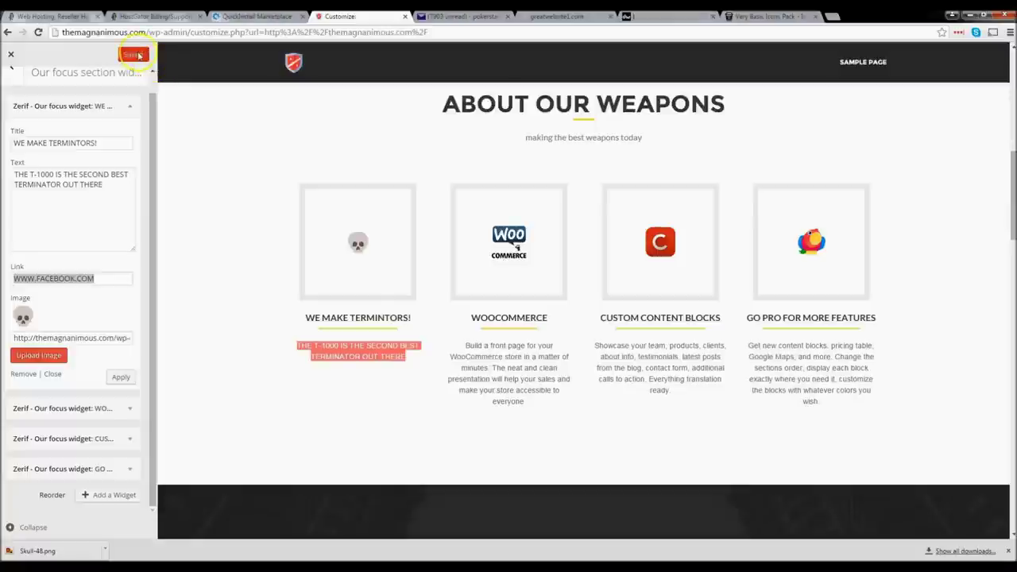
Return to the Our focus section widgets and close the first widget's editor.
{"action": "scroll", "coordinate": [227, 257], "scroll_direction": "up", "scroll_amount": 3}
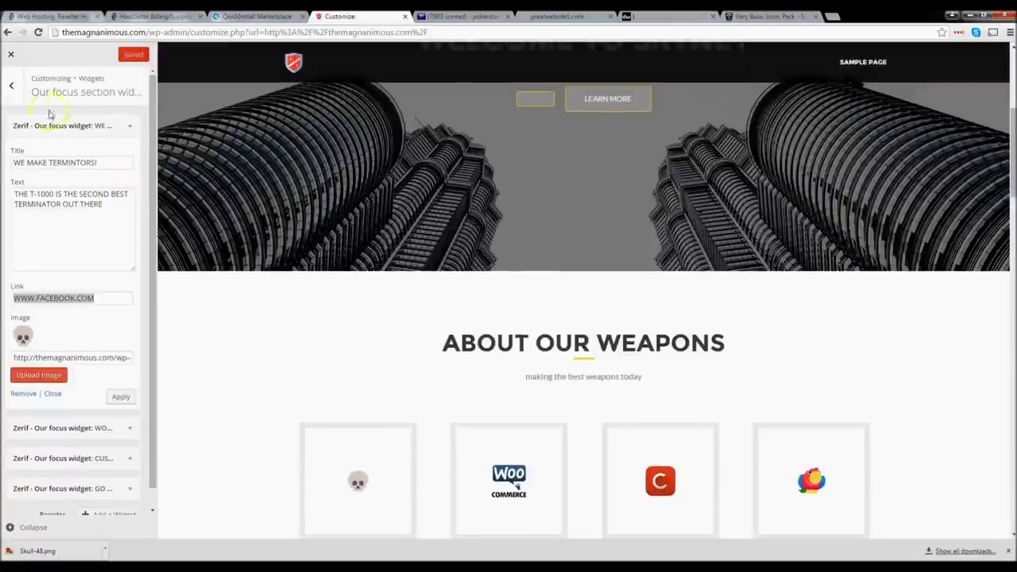
{"action": "left_click", "coordinate": [11, 85]}
{"action": "scroll", "coordinate": [304, 381], "scroll_direction": "down", "scroll_amount": 3}
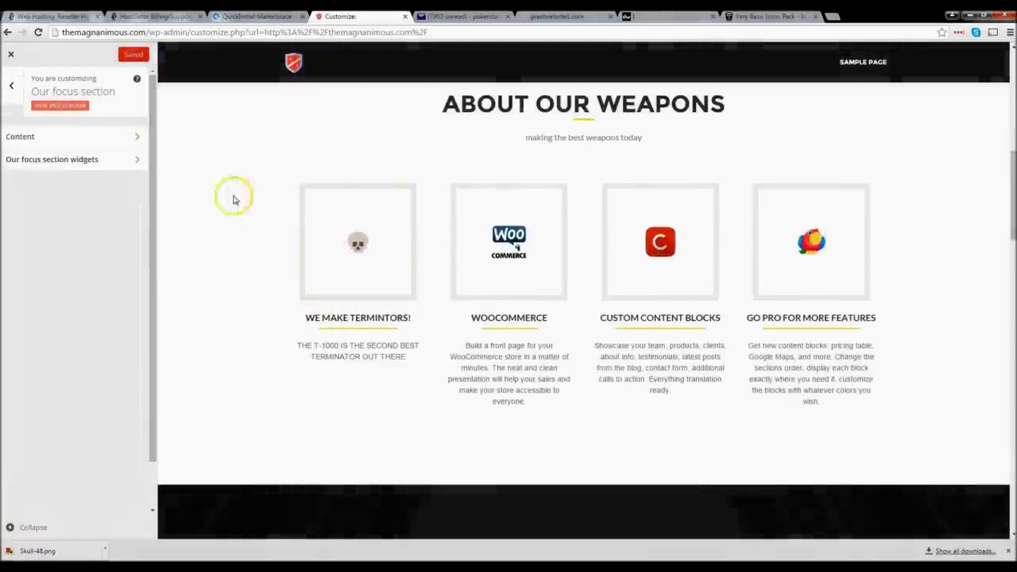
{"action": "left_click", "coordinate": [98, 160]}
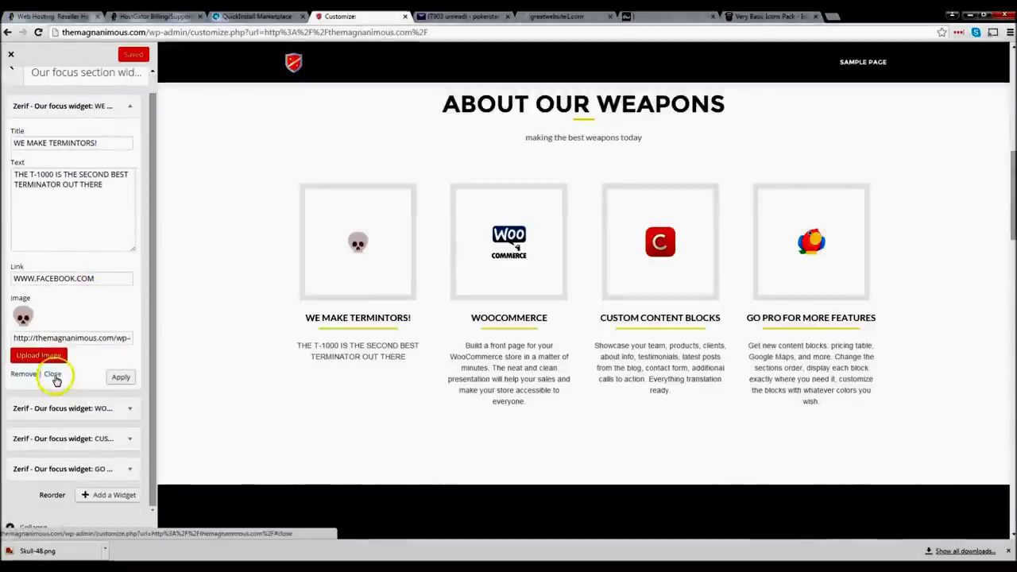
{"action": "left_click", "coordinate": [55, 374]}
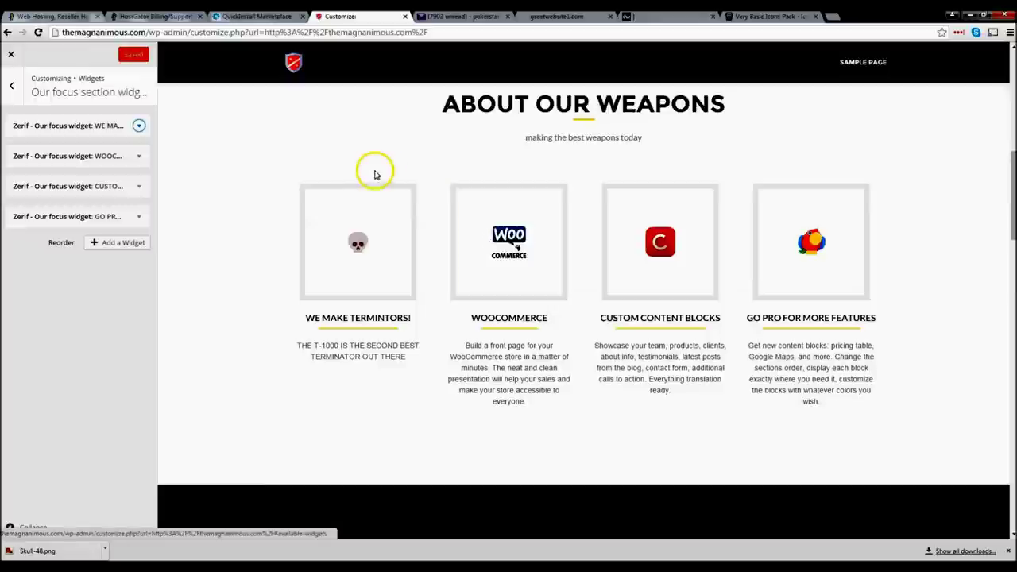
Retitle the WOOCOMMERCE widget 'ARNOLDS WORKOUT PLAN' with text 'HE DOES 1000 PUSH UPS A DAY'.
{"action": "left_click", "coordinate": [105, 155]}
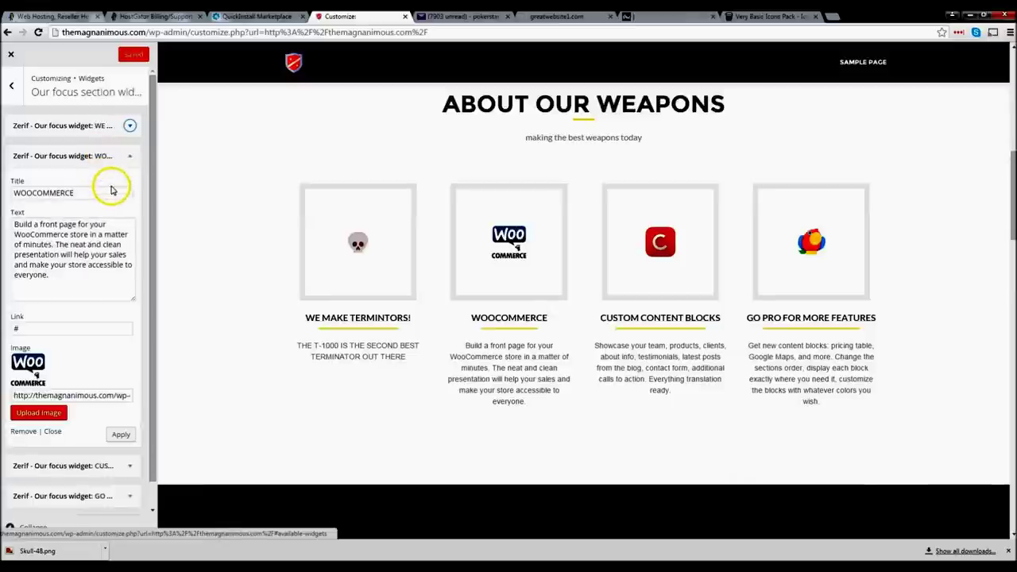
{"action": "double_click", "coordinate": [100, 192]}
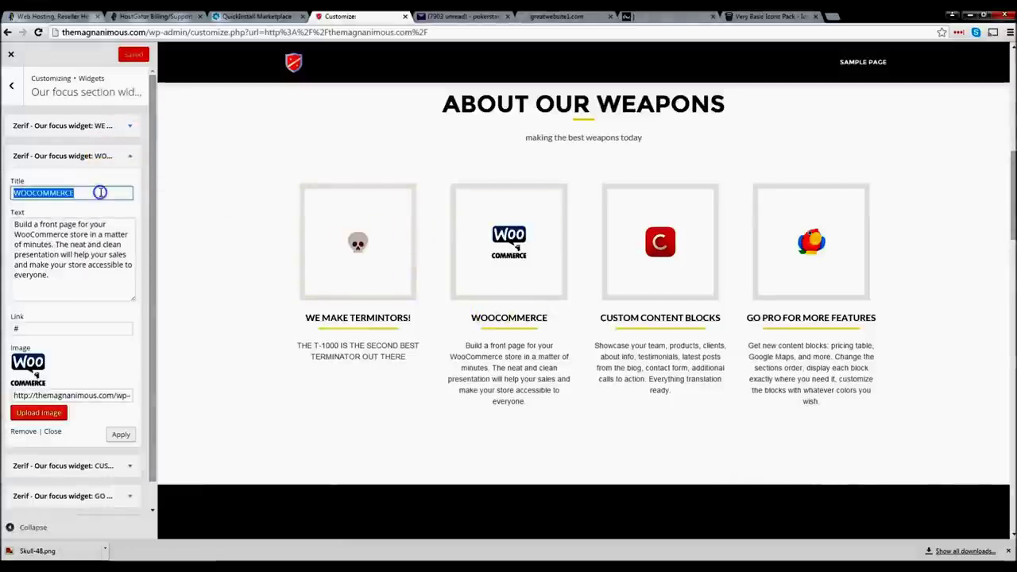
{"action": "key", "text": "BackSpace"}
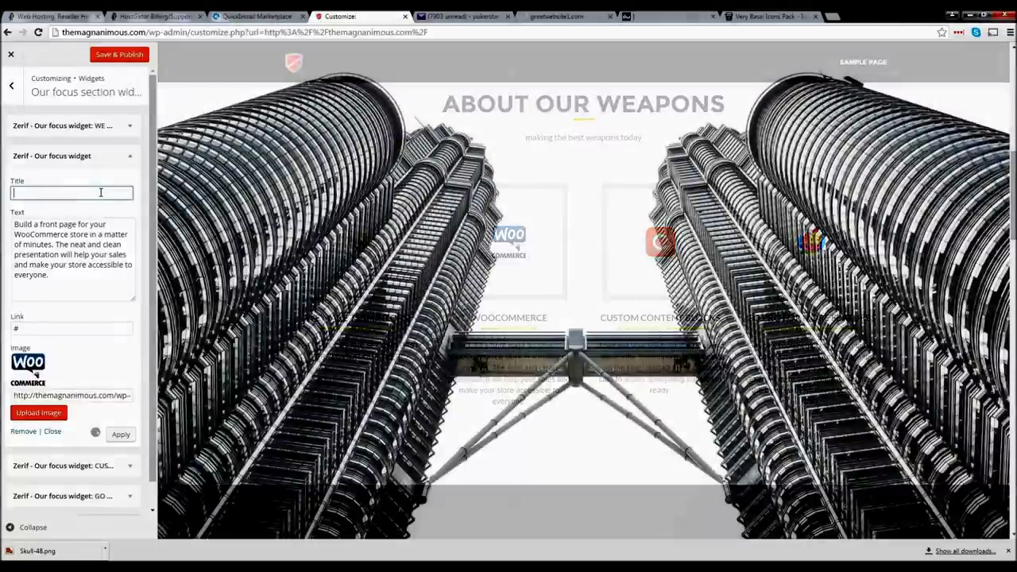
{"action": "type", "text": "A"}
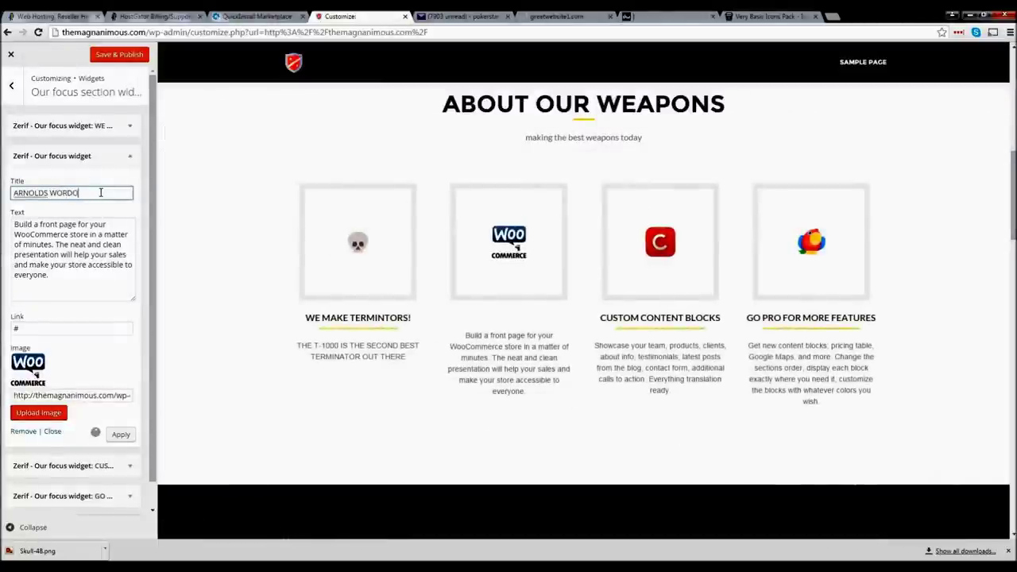
{"action": "type", "text": "RNOLDS WORKOUT PLAN"}
{"action": "key", "text": "Tab"}
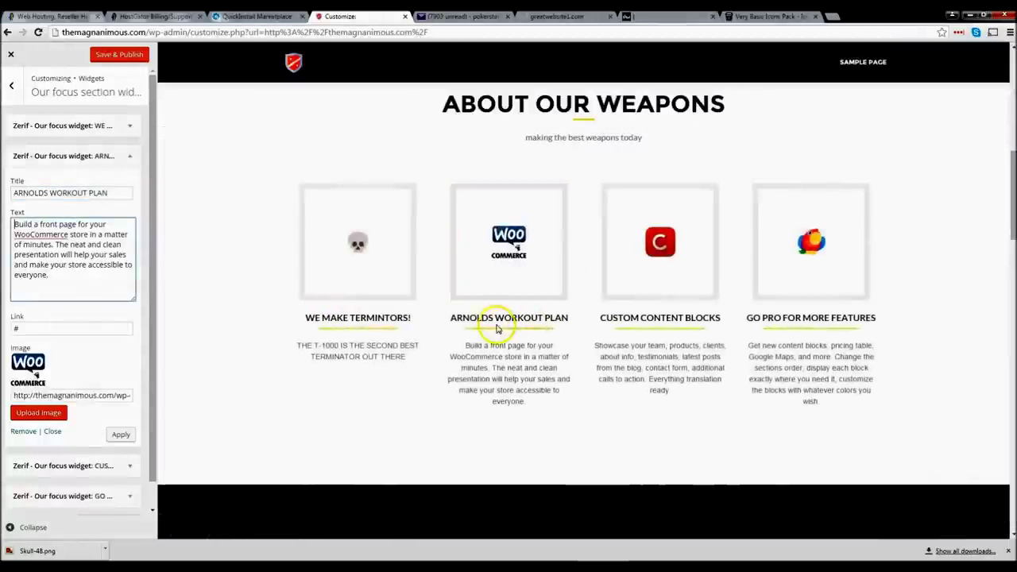
{"action": "key", "text": "ctrl+a"}
{"action": "key", "text": "BackSpace"}
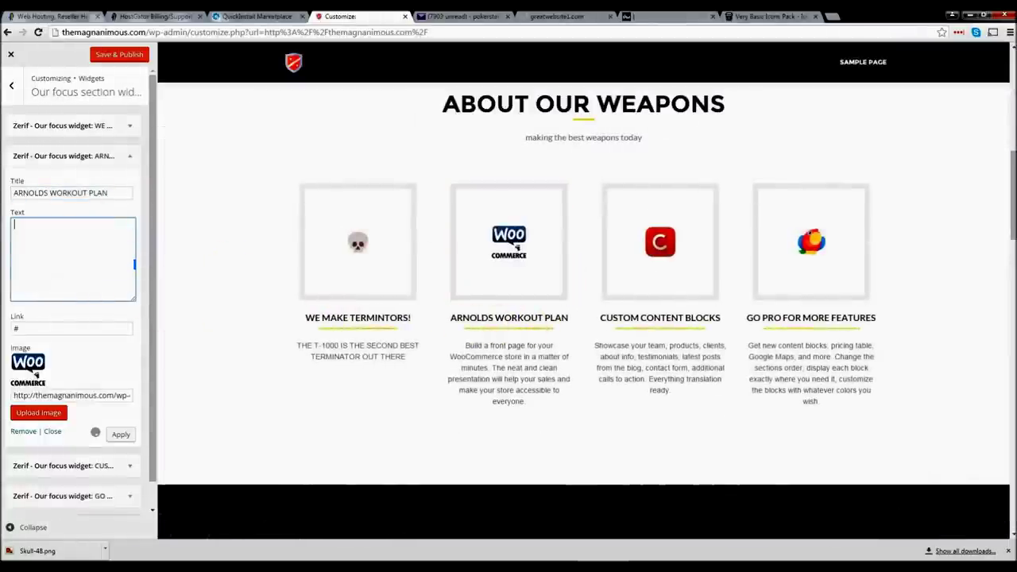
{"action": "type", "text": "HE DOES 1000"}
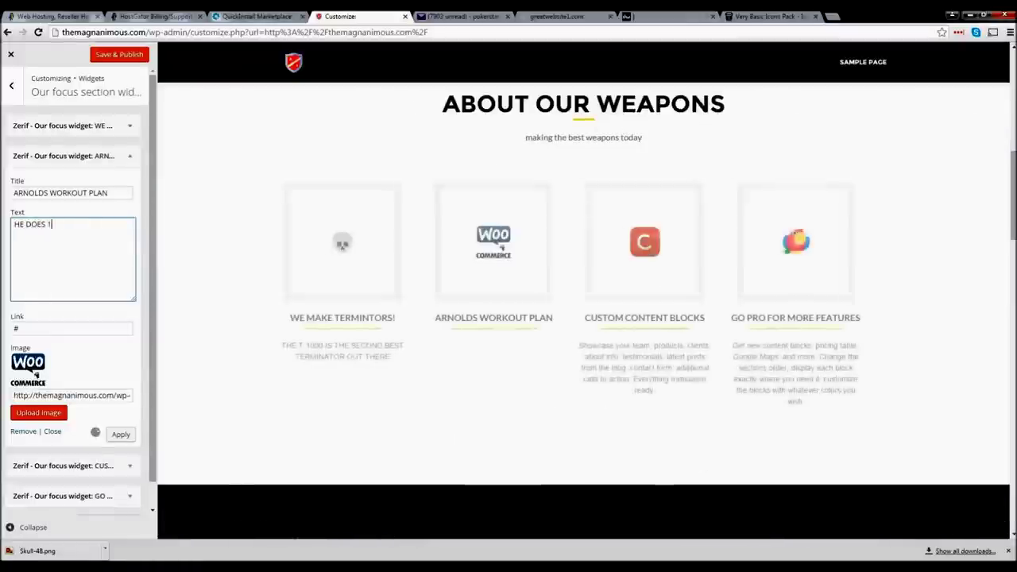
{"action": "type", "text": " PUSH UPS A DAY"}
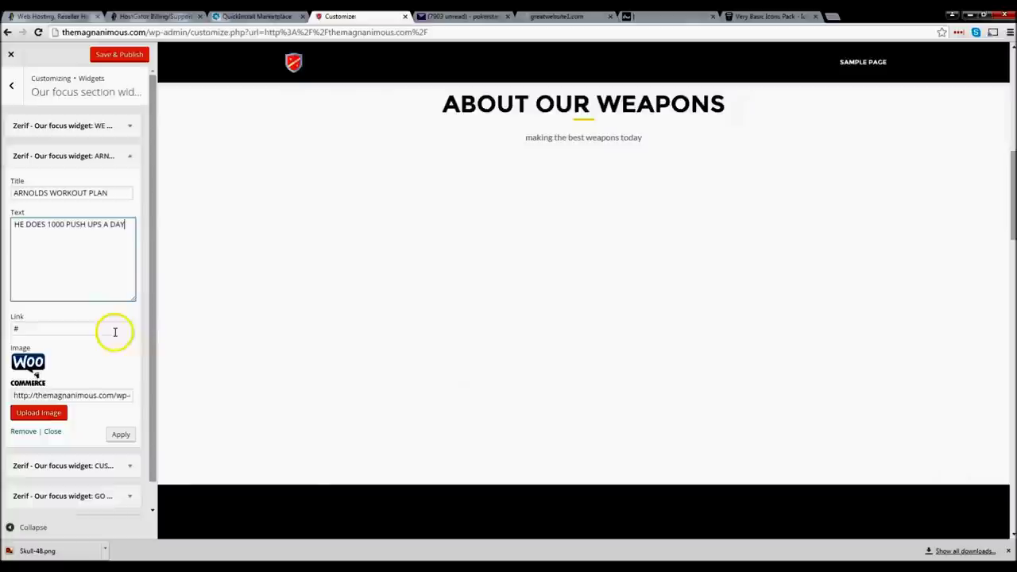
Delete the second focus widget's current image URL.
{"action": "left_click", "coordinate": [125, 326]}
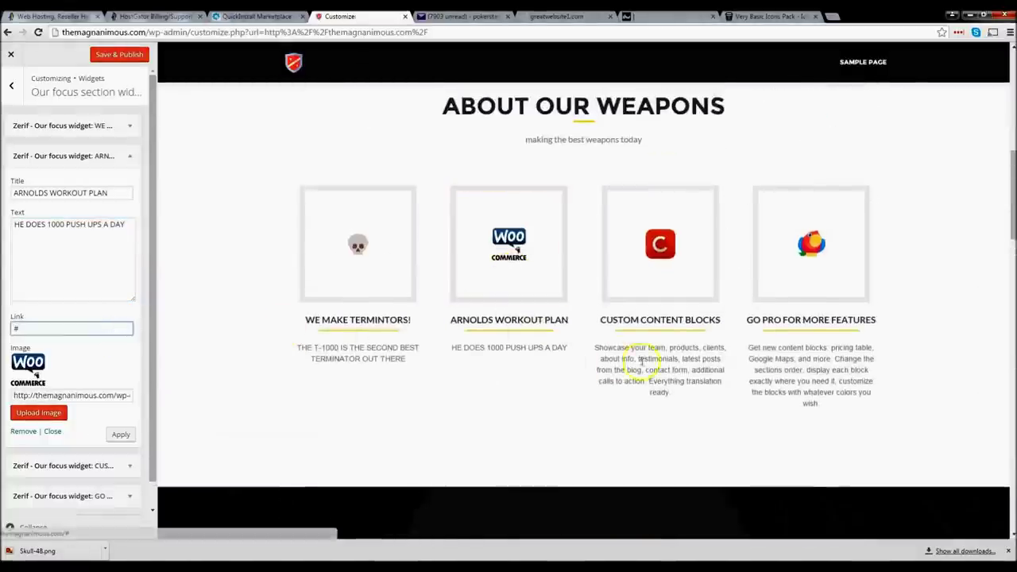
{"action": "left_click_drag", "start_coordinate": [1013, 195], "coordinate": [1014, 208]}
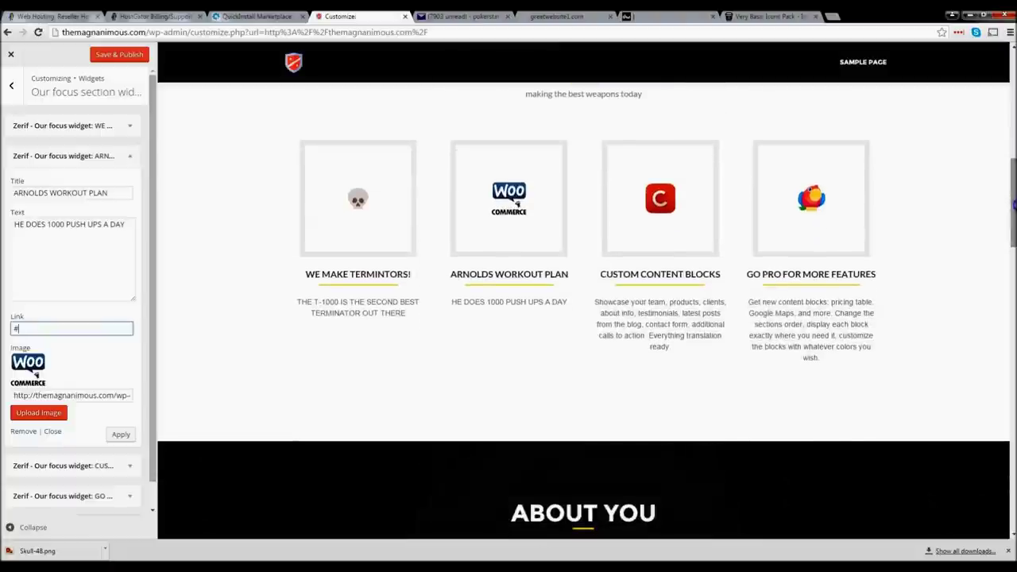
{"action": "left_click", "coordinate": [104, 395]}
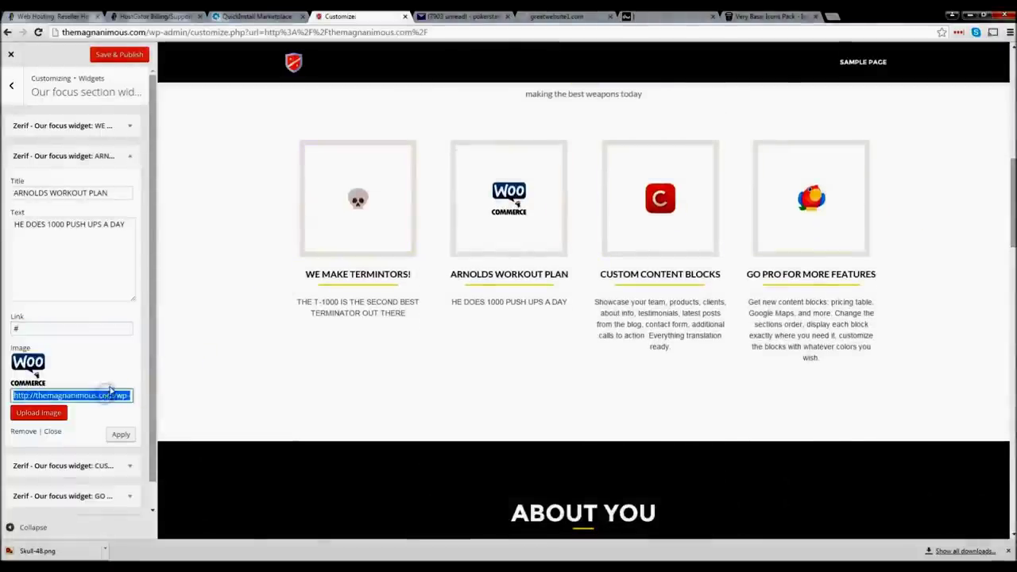
{"action": "key", "text": "BackSpace"}
{"action": "left_click", "coordinate": [57, 413]}
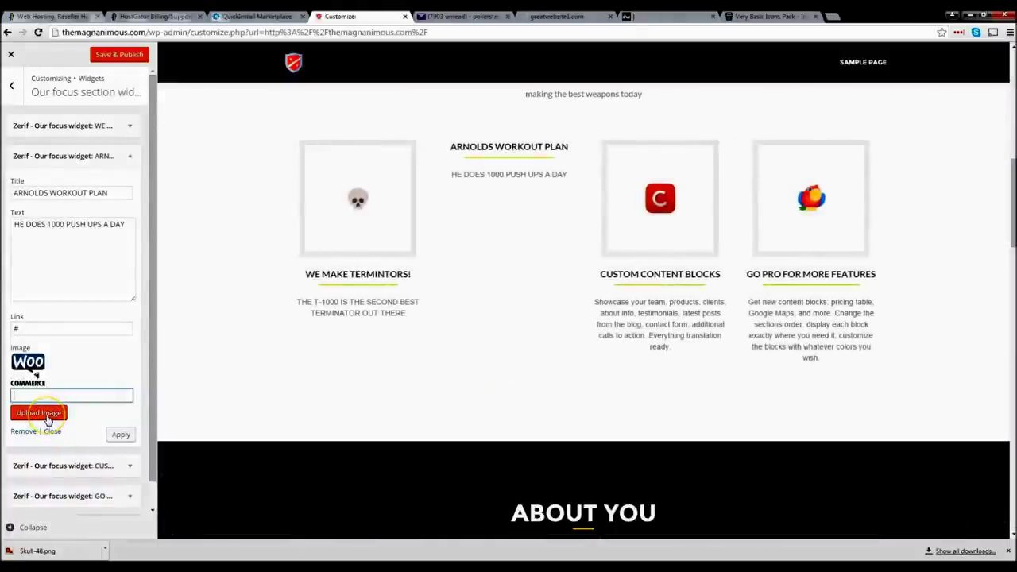
Insert Thruster-48 as the ARNOLDS WORKOUT PLAN widget image and close its settings.
{"action": "left_click", "coordinate": [48, 415]}
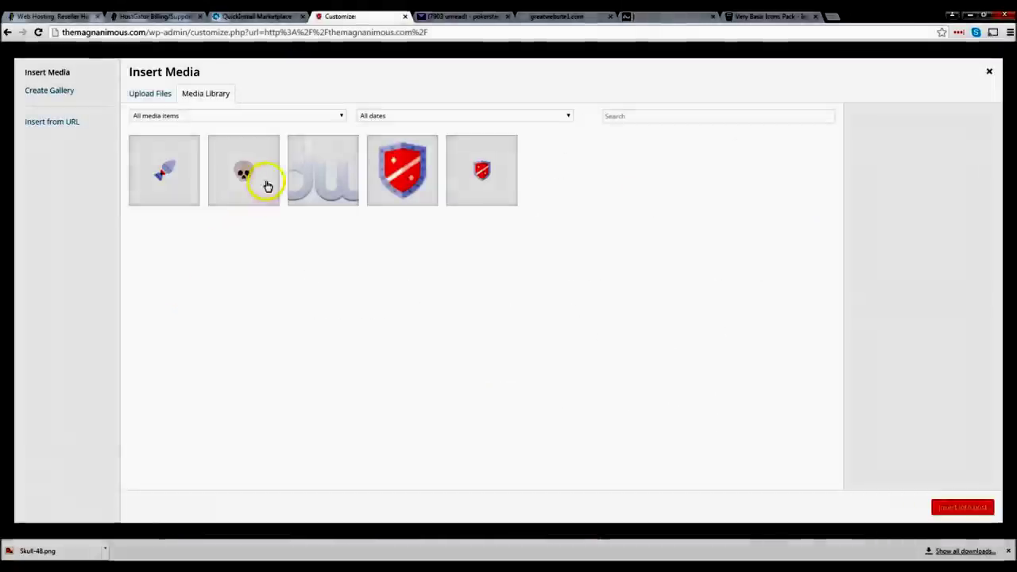
{"action": "left_click", "coordinate": [169, 171]}
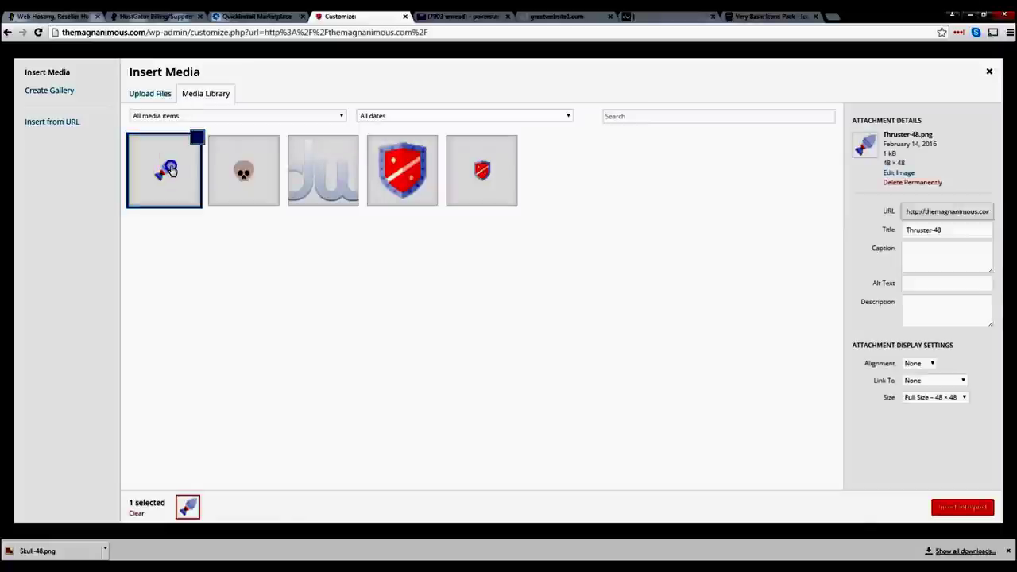
{"action": "left_click", "coordinate": [963, 509]}
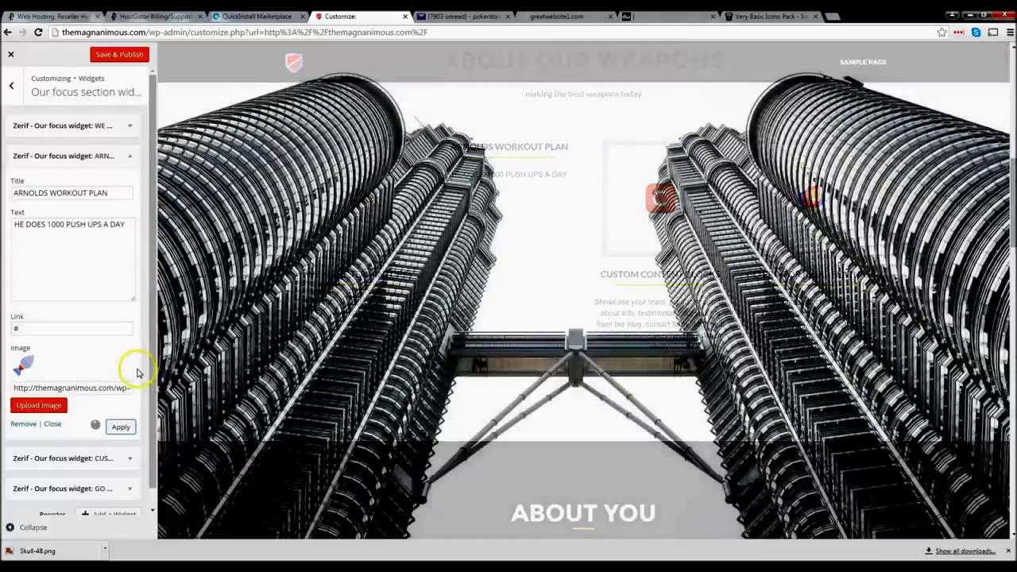
{"action": "scroll", "coordinate": [302, 325], "scroll_direction": "up", "scroll_amount": 1}
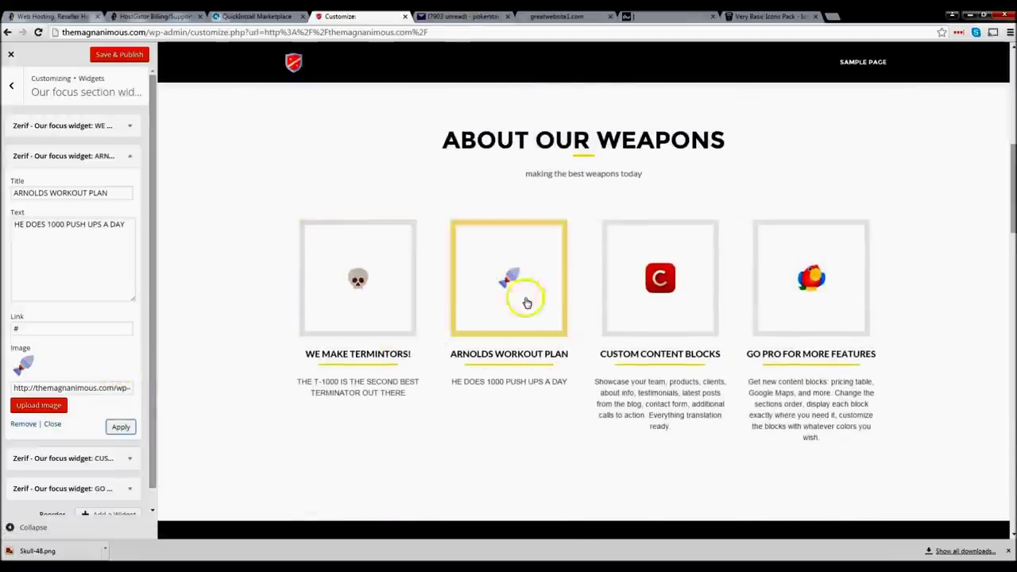
{"action": "left_click", "coordinate": [56, 424]}
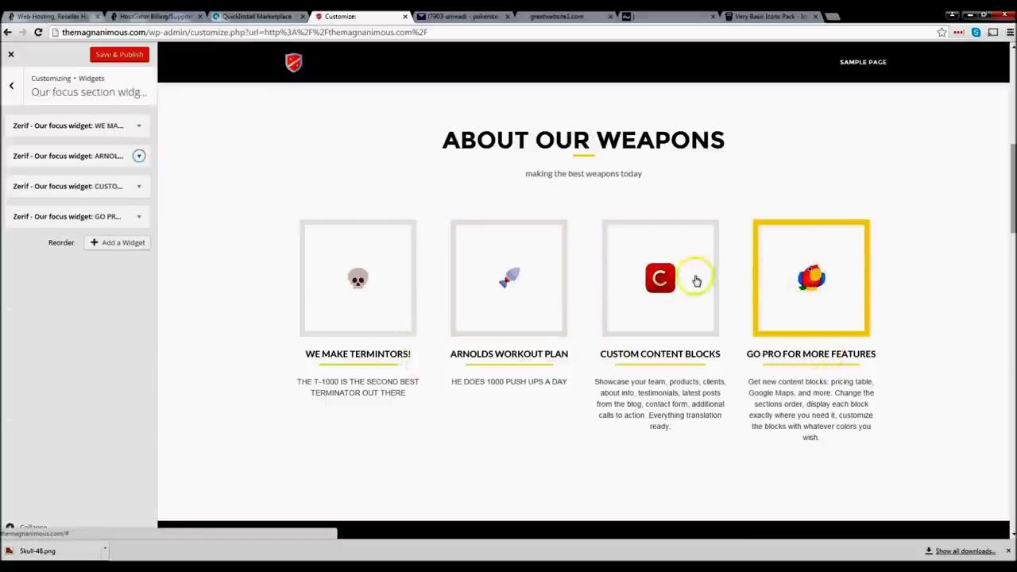
{"action": "left_click_drag", "start_coordinate": [723, 355], "coordinate": [619, 354]}
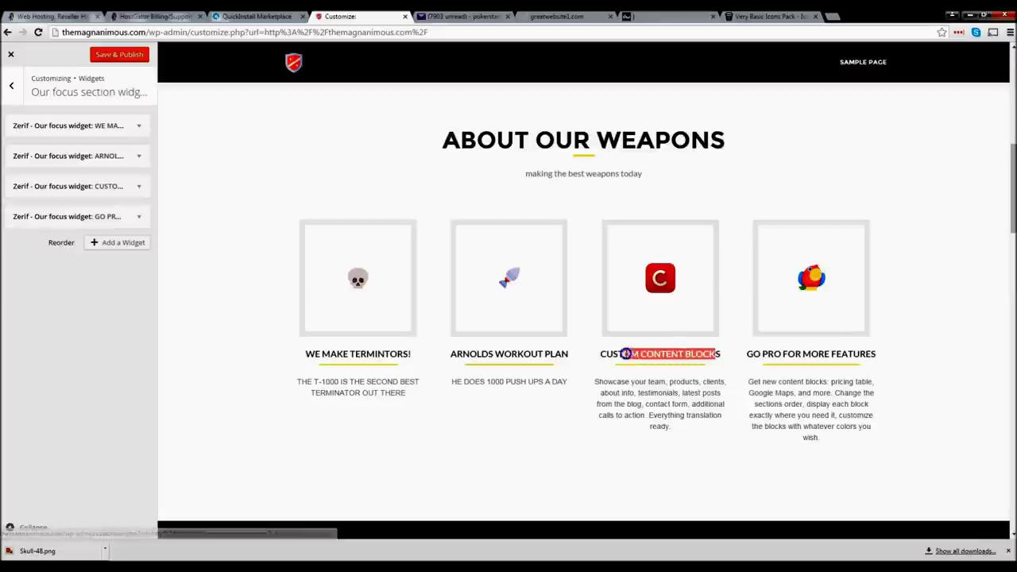
{"action": "left_click", "coordinate": [699, 412]}
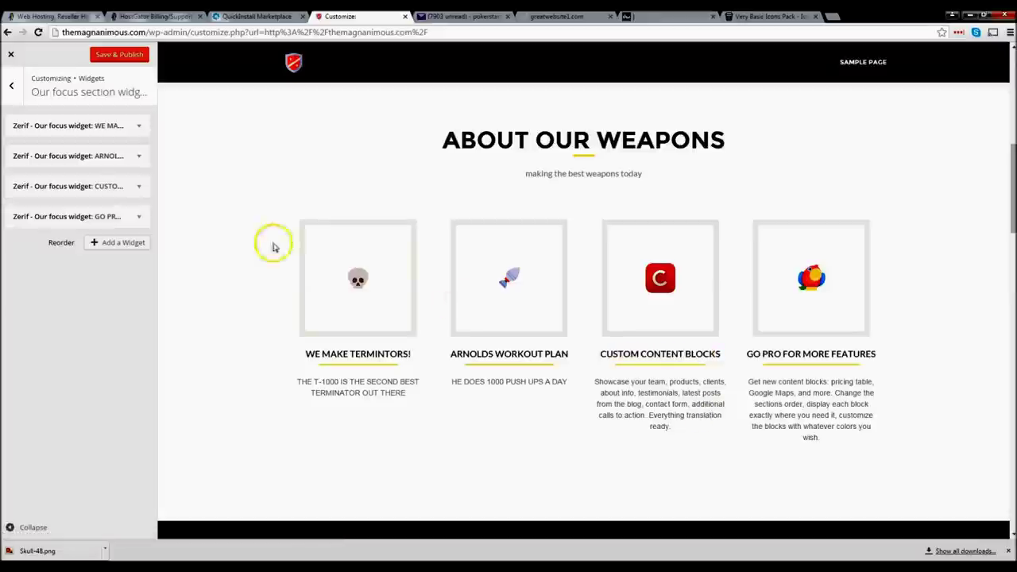
{"action": "left_click", "coordinate": [137, 188]}
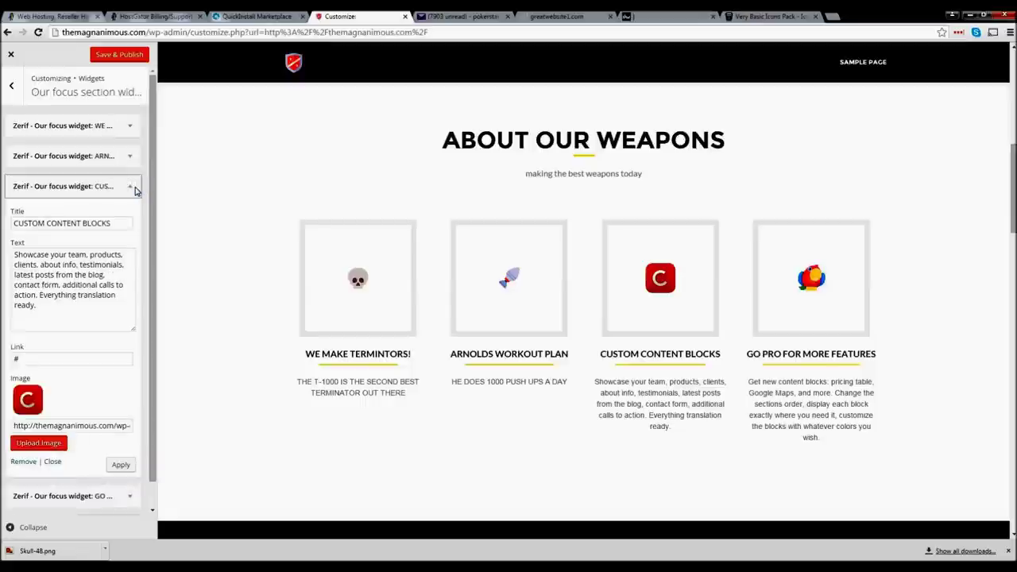
{"action": "left_click", "coordinate": [132, 187]}
{"action": "left_click", "coordinate": [101, 215]}
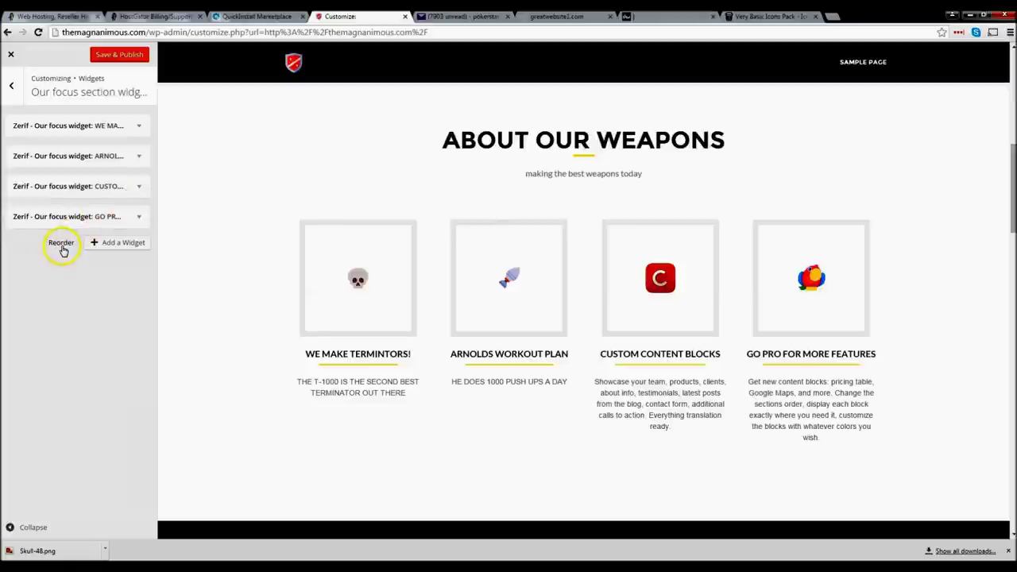
{"action": "scroll", "coordinate": [409, 407], "scroll_direction": "down", "scroll_amount": 1}
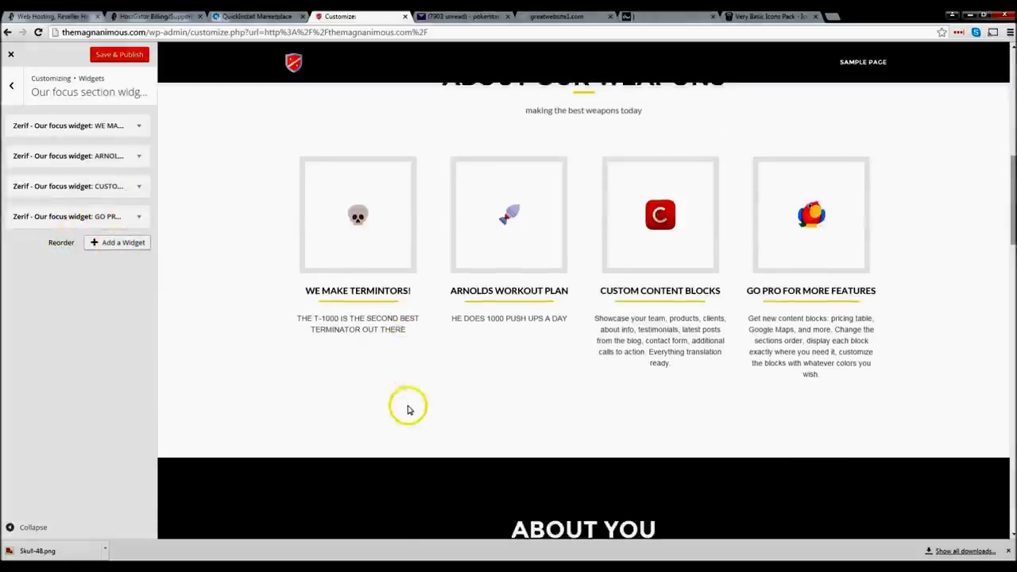
Add a new Zerif - Our focus widget as the fifth focus widget.
{"action": "left_click", "coordinate": [116, 245]}
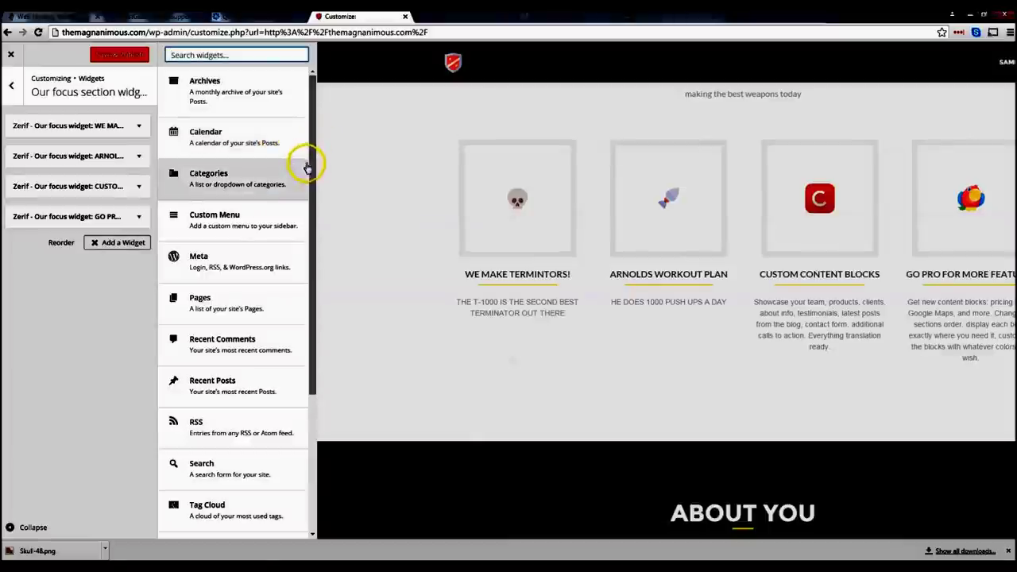
{"action": "left_click_drag", "start_coordinate": [311, 166], "coordinate": [310, 171]}
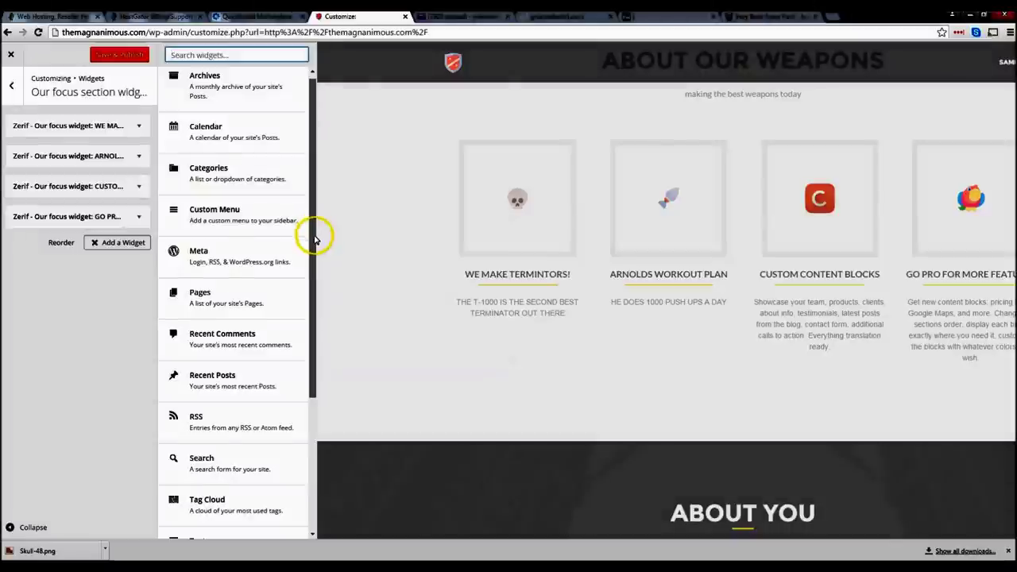
{"action": "left_click_drag", "start_coordinate": [315, 238], "coordinate": [313, 406]}
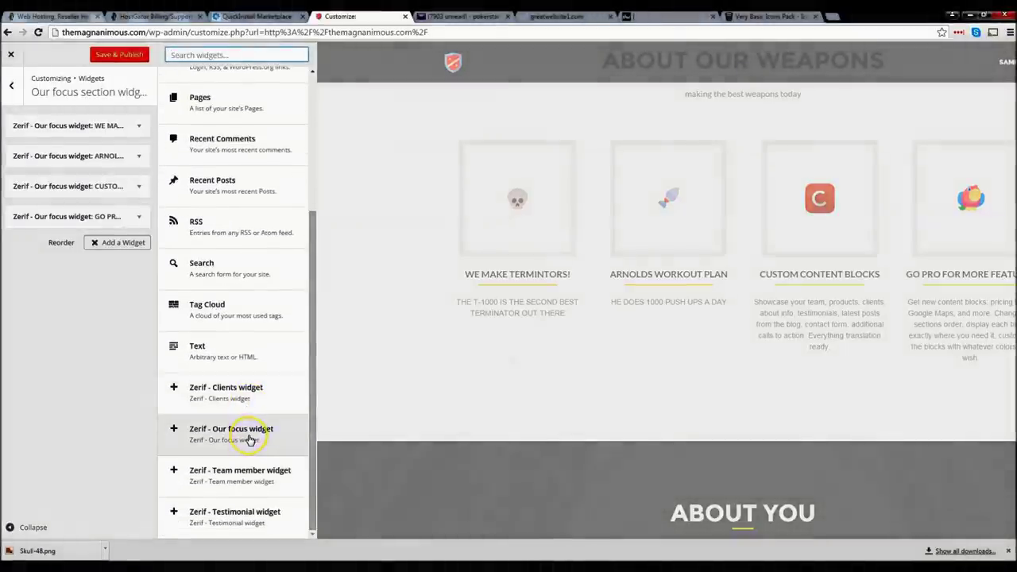
{"action": "left_click", "coordinate": [249, 433]}
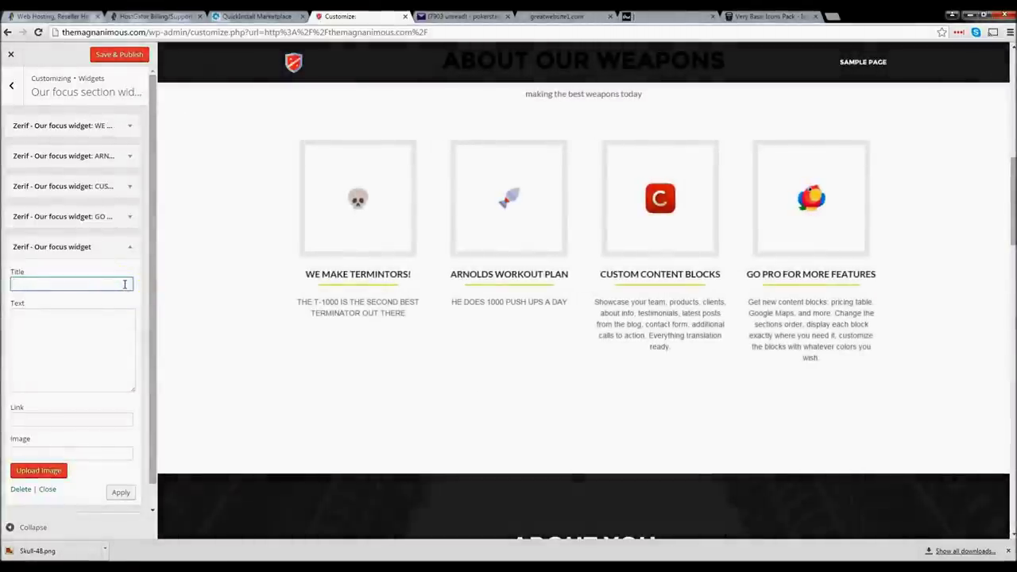
Title the widget 'THE BEST MACHINES EVER' with text 'WE MAKE THE MOST AMAZING MACHINES THAT DESTROY THE PLANET'.
{"action": "type", "text": "THE BEST MACHINE"}
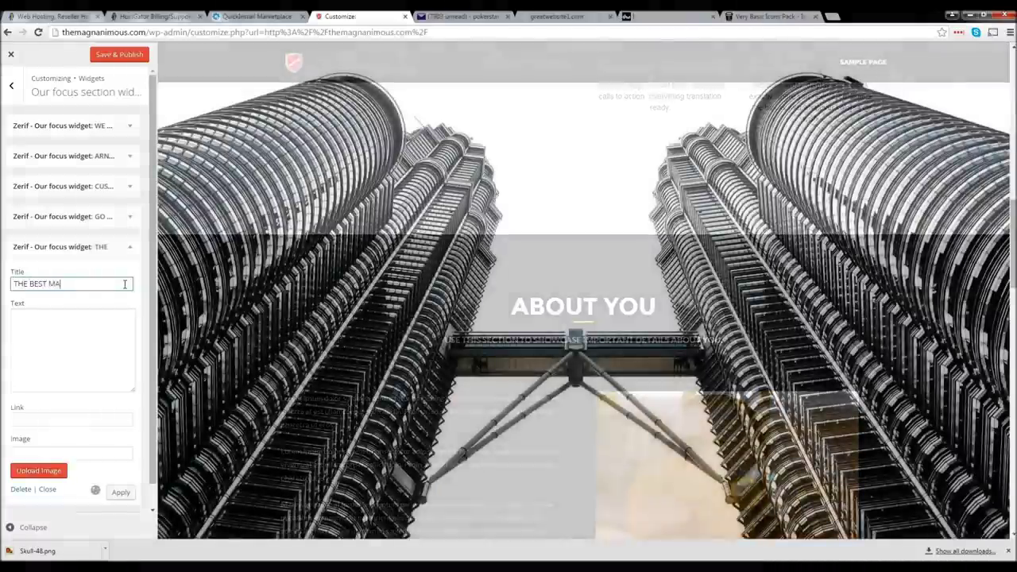
{"action": "type", "text": "S EVER"}
{"action": "key", "text": "Tab"}
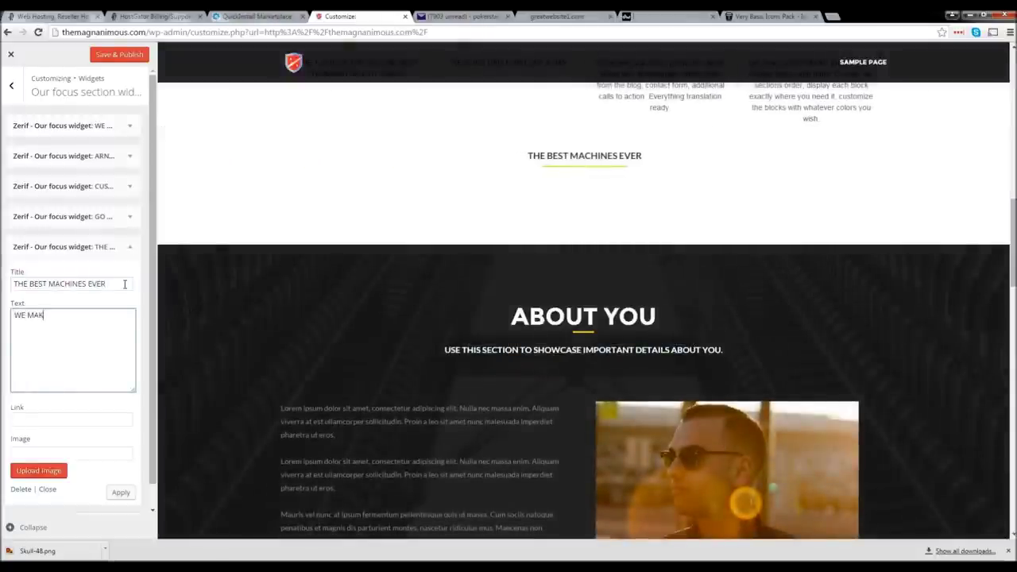
{"action": "type", "text": "WE MAKE THE MOST AMZING MACHINES THA"}
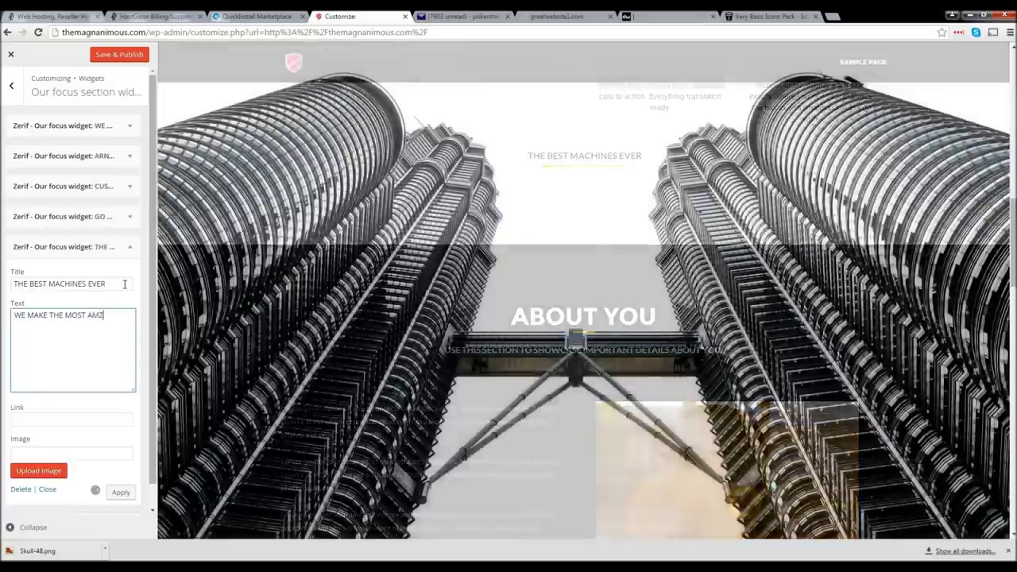
{"action": "type", "text": "T DESTORY THE PLANET"}
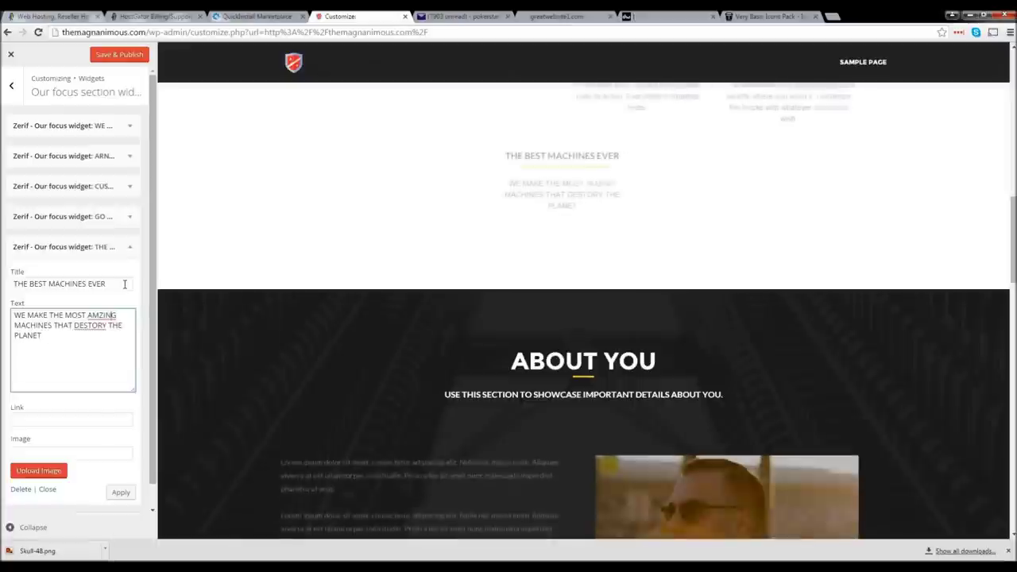
{"action": "right_click", "coordinate": [114, 316]}
{"action": "left_click", "coordinate": [143, 323]}
{"action": "right_click", "coordinate": [101, 326]}
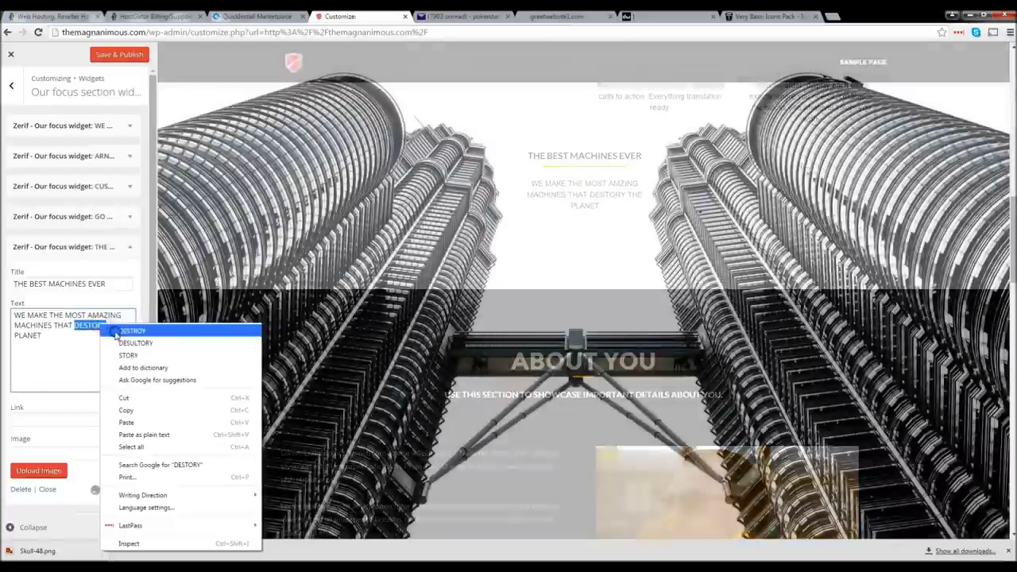
{"action": "left_click", "coordinate": [116, 330]}
Set the new widget's link to #.
{"action": "left_click", "coordinate": [40, 419]}
{"action": "type", "text": "#"}
{"action": "key", "text": "Tab"}
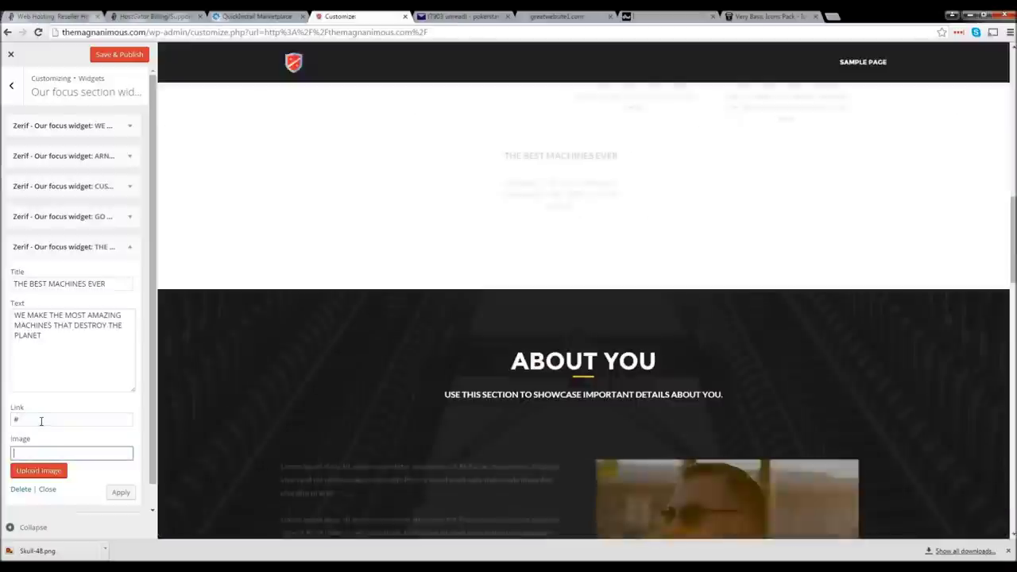
Insert Plus-48.png as the fifth widget's image and apply it to the preview.
{"action": "left_click", "coordinate": [38, 470]}
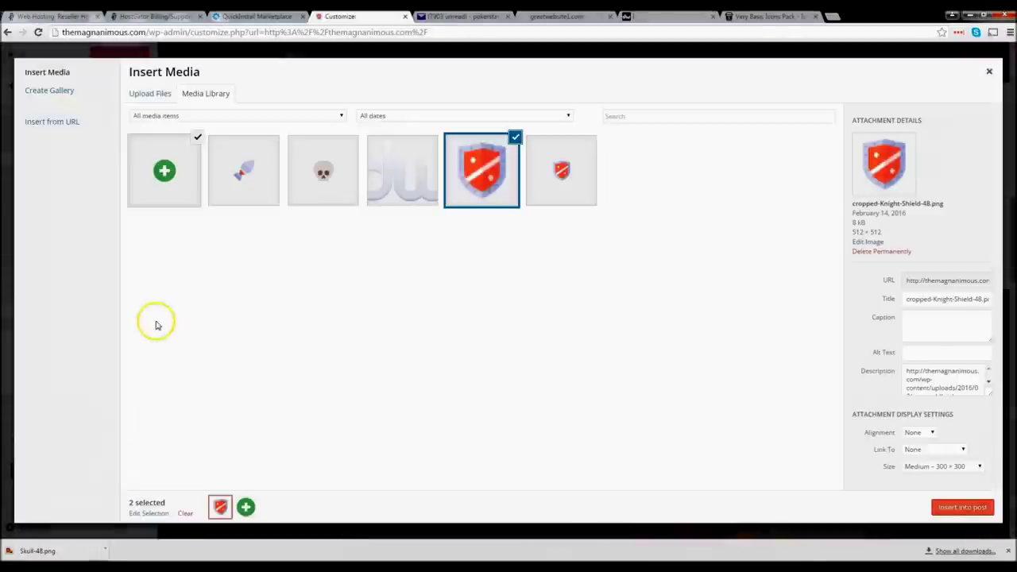
{"action": "left_click", "coordinate": [168, 143]}
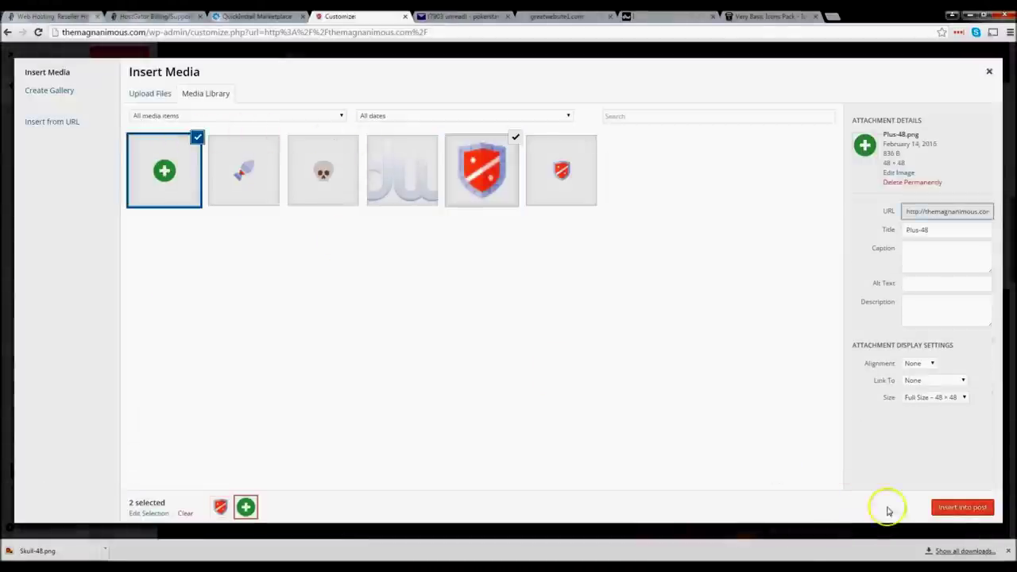
{"action": "left_click", "coordinate": [961, 507]}
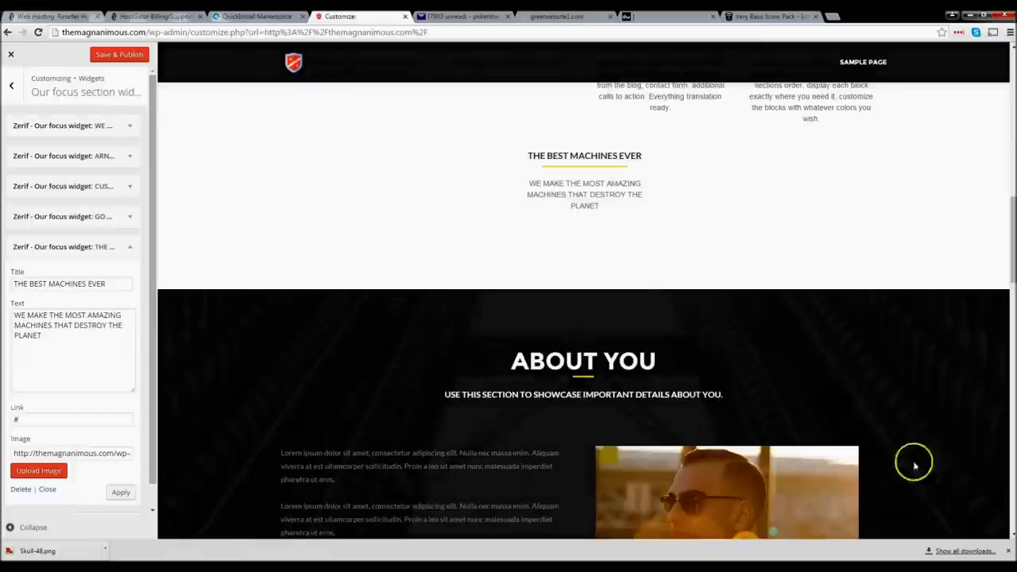
{"action": "left_click", "coordinate": [120, 492]}
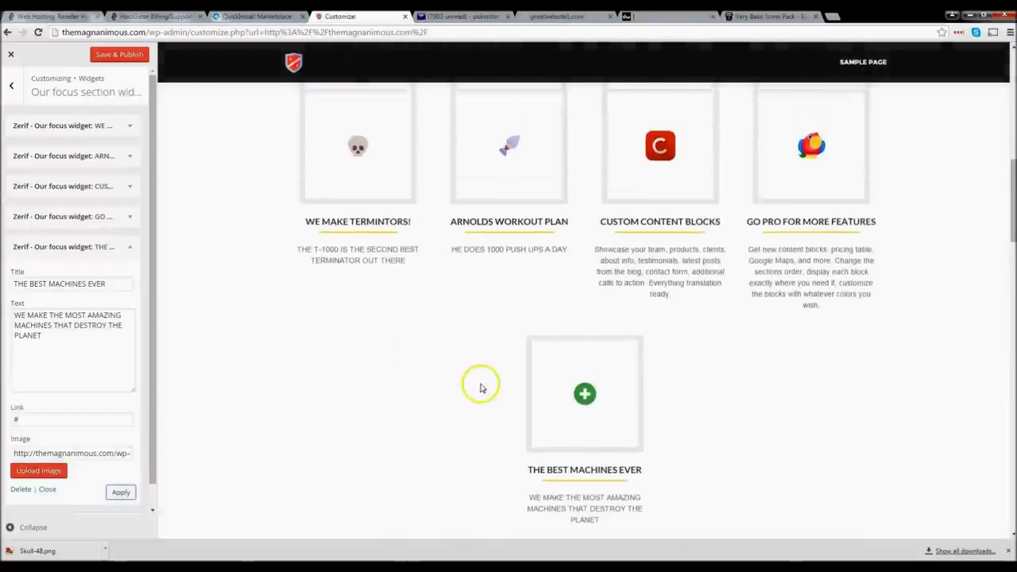
{"action": "scroll", "coordinate": [476, 381], "scroll_direction": "up", "scroll_amount": 1}
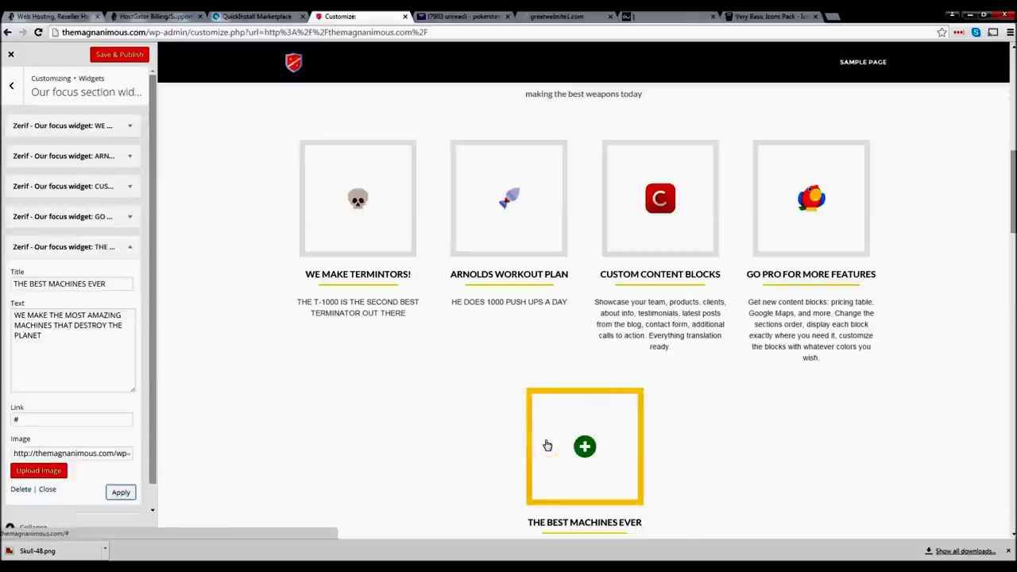
{"action": "scroll", "coordinate": [477, 437], "scroll_direction": "down", "scroll_amount": 2}
{"action": "scroll", "coordinate": [64, 415], "scroll_direction": "down", "scroll_amount": 1}
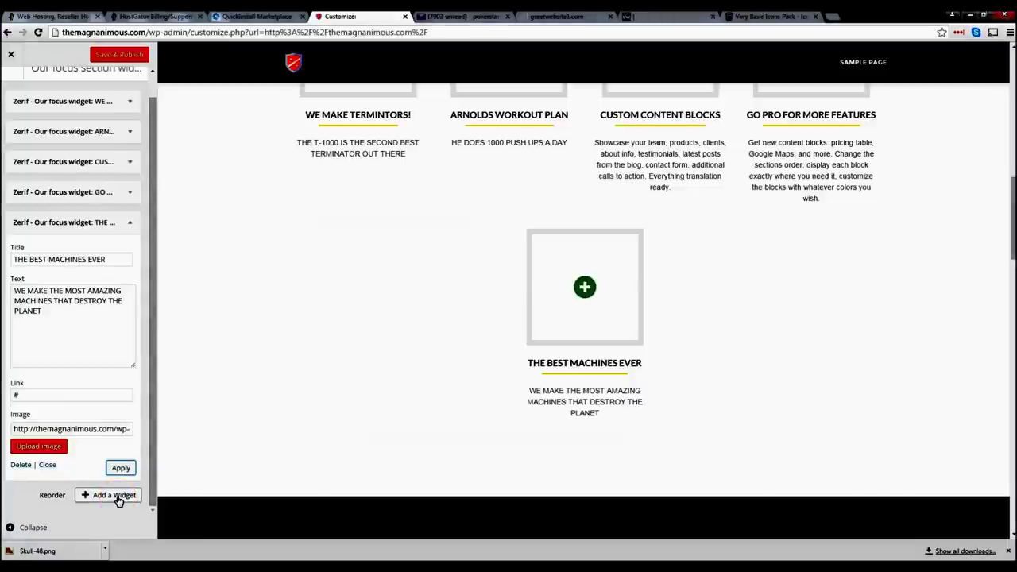
{"action": "scroll", "coordinate": [341, 518], "scroll_direction": "up", "scroll_amount": 2}
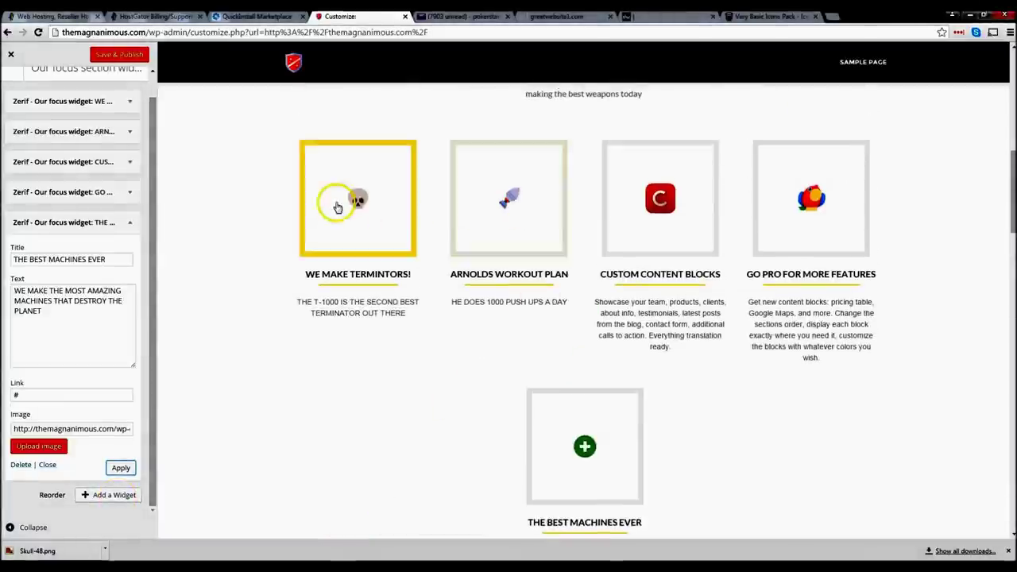
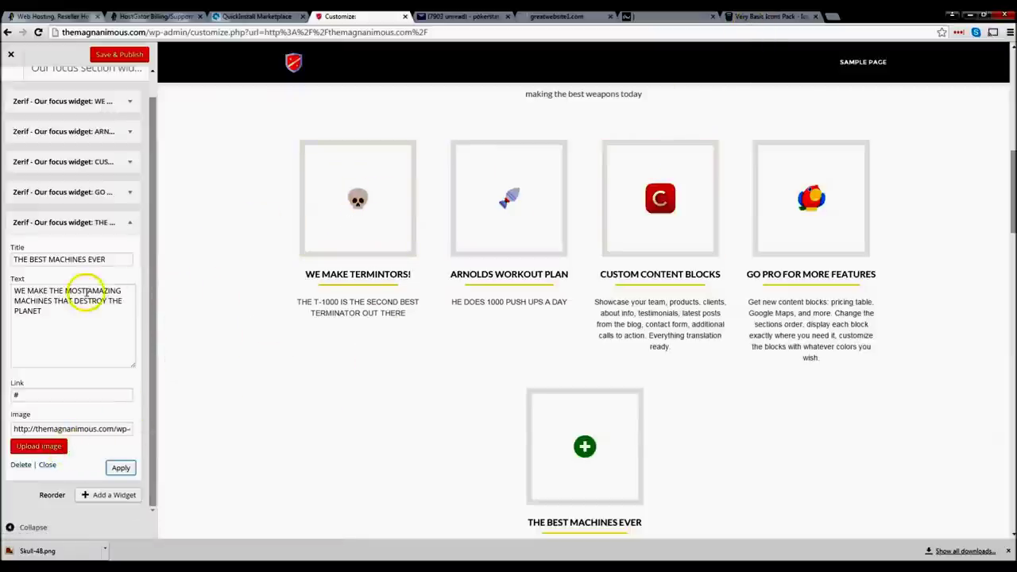
Save & Publish the focus widget edits, back out to the section list, and scroll to About You.
{"action": "left_click", "coordinate": [124, 61]}
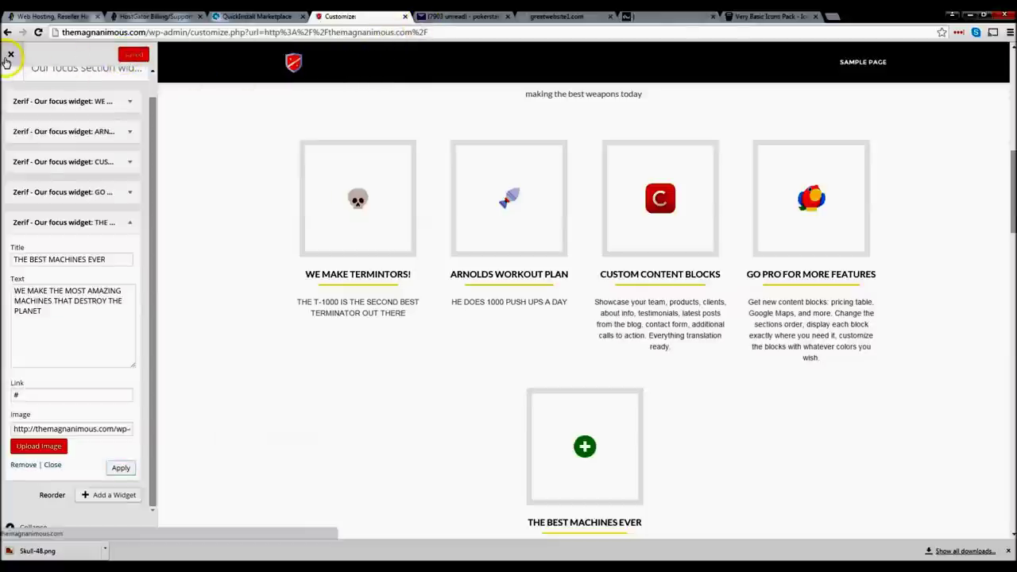
{"action": "scroll", "coordinate": [91, 189], "scroll_direction": "up", "scroll_amount": 2}
{"action": "left_click", "coordinate": [16, 87]}
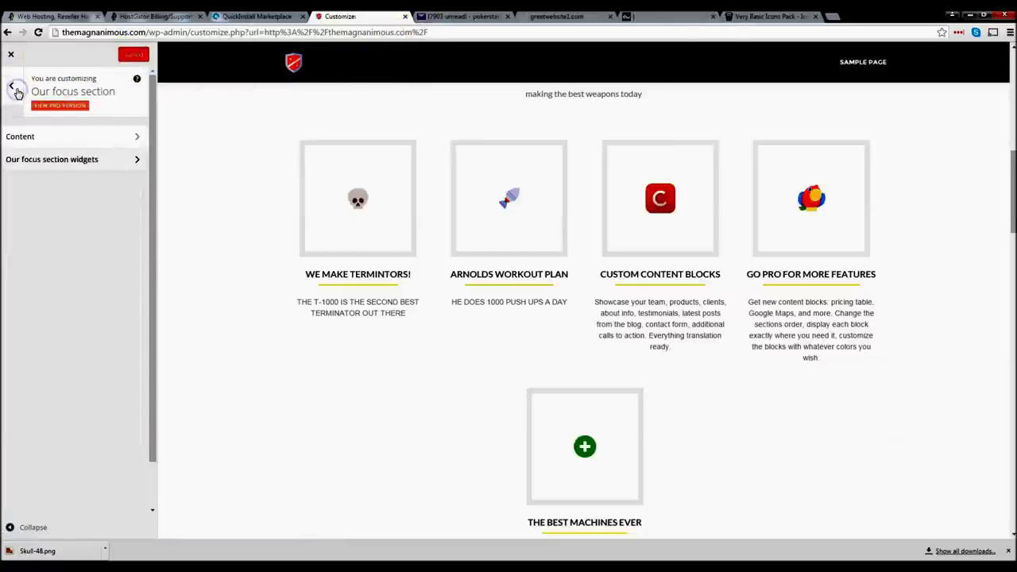
{"action": "left_click", "coordinate": [12, 85]}
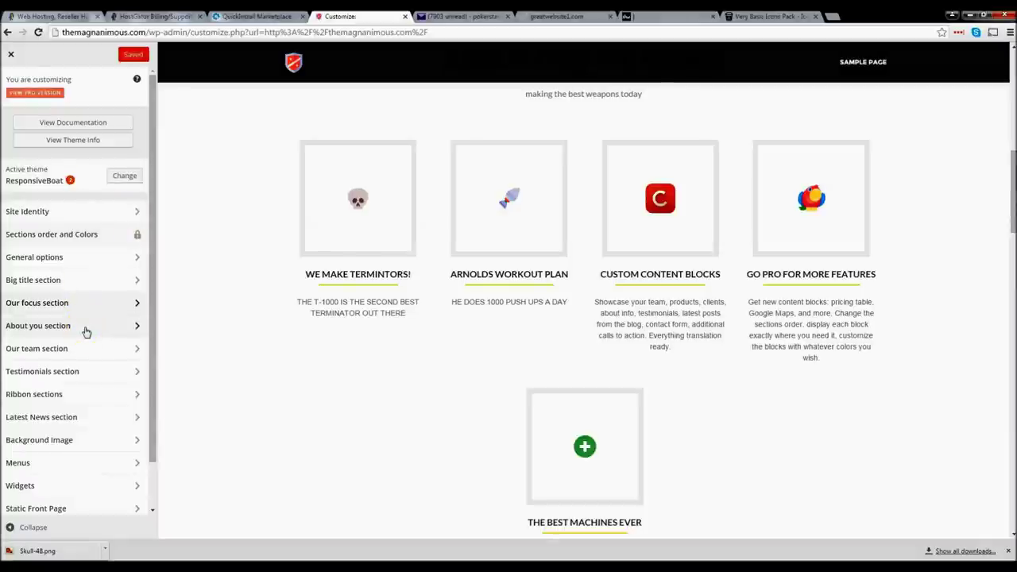
{"action": "scroll", "coordinate": [261, 329], "scroll_direction": "down", "scroll_amount": 6}
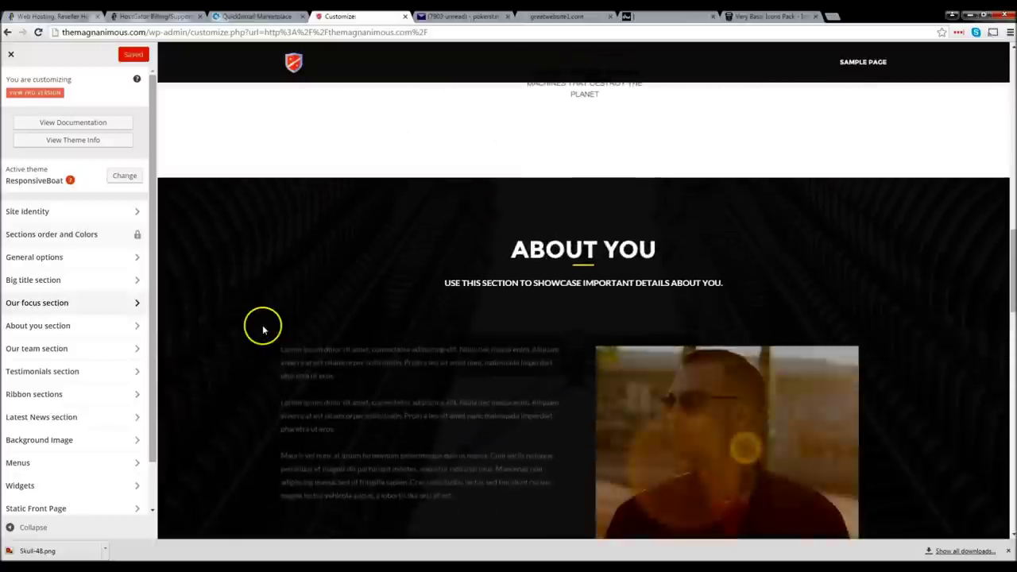
{"action": "scroll", "coordinate": [271, 340], "scroll_direction": "down", "scroll_amount": 1}
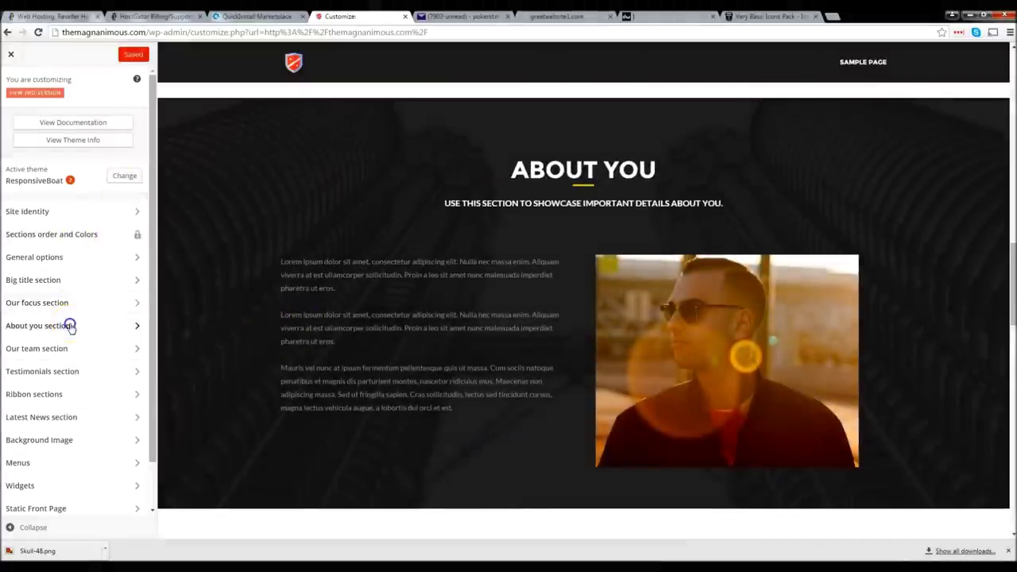
Retitle the About you section 'ABOUT THE TERMINATORS' with subtitle 'T-10000 MODELS'.
{"action": "left_click", "coordinate": [70, 327]}
{"action": "triple_click", "coordinate": [70, 164]}
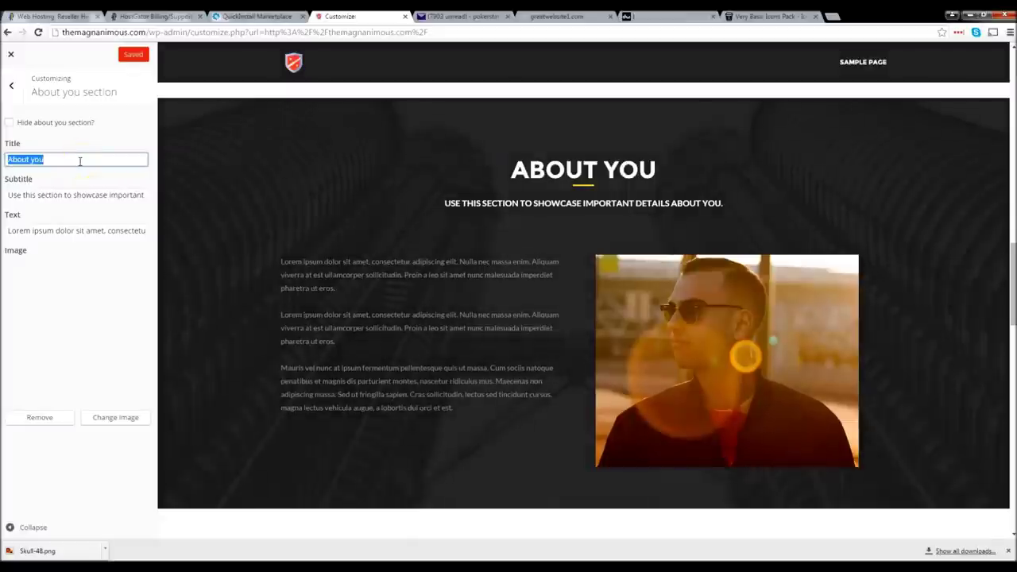
{"action": "type", "text": "ABOUT OUR C"}
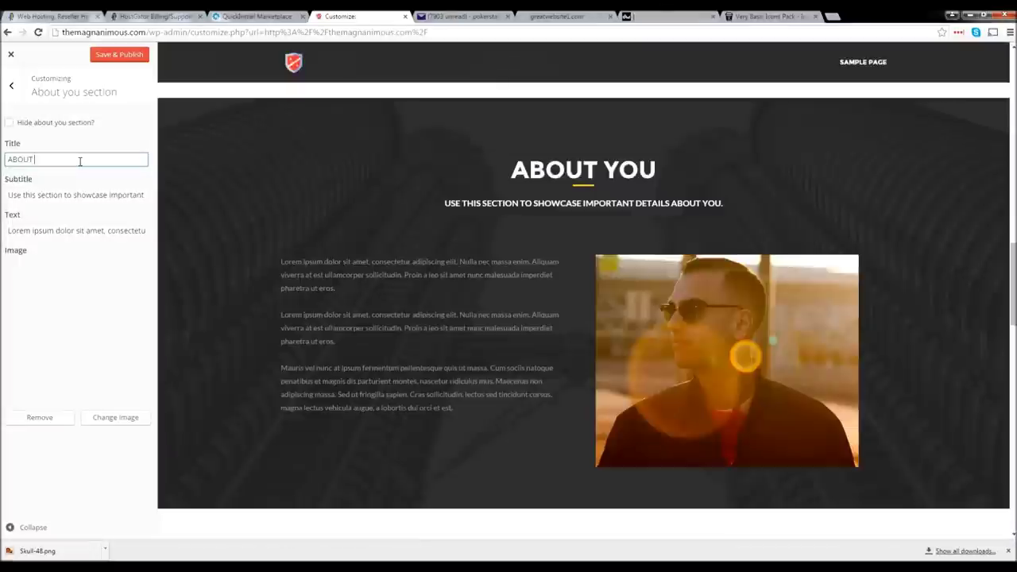
{"action": "type", "text": "OMPANY"}
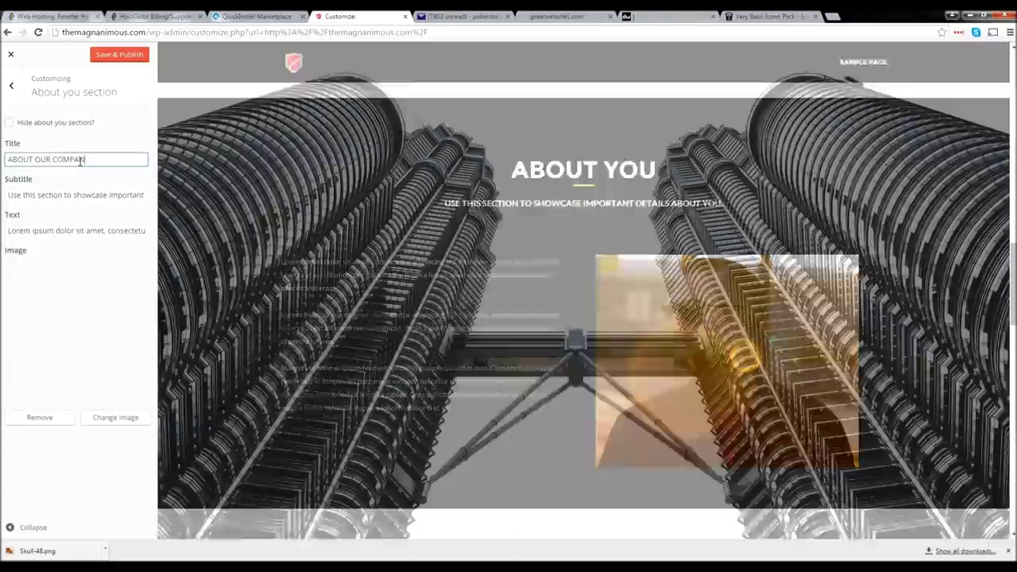
{"action": "key", "text": "BackSpace"}
{"action": "key", "text": "BackSpace"}
{"action": "key", "text": "BackSpace"}
{"action": "key", "text": "BackSpace"}
{"action": "key", "text": "BackSpace"}
{"action": "key", "text": "BackSpace"}
{"action": "key", "text": "BackSpace"}
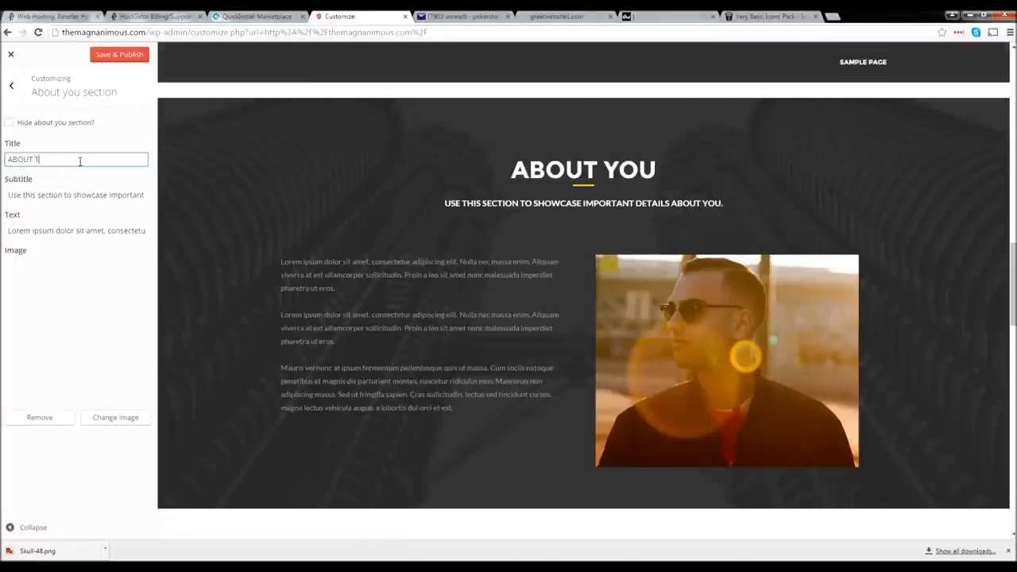
{"action": "key", "text": "BackSpace"}
{"action": "key", "text": "BackSpace"}
{"action": "key", "text": "BackSpace"}
{"action": "key", "text": "BackSpace"}
{"action": "key", "text": "BackSpace"}
{"action": "type", "text": "NATORS"}
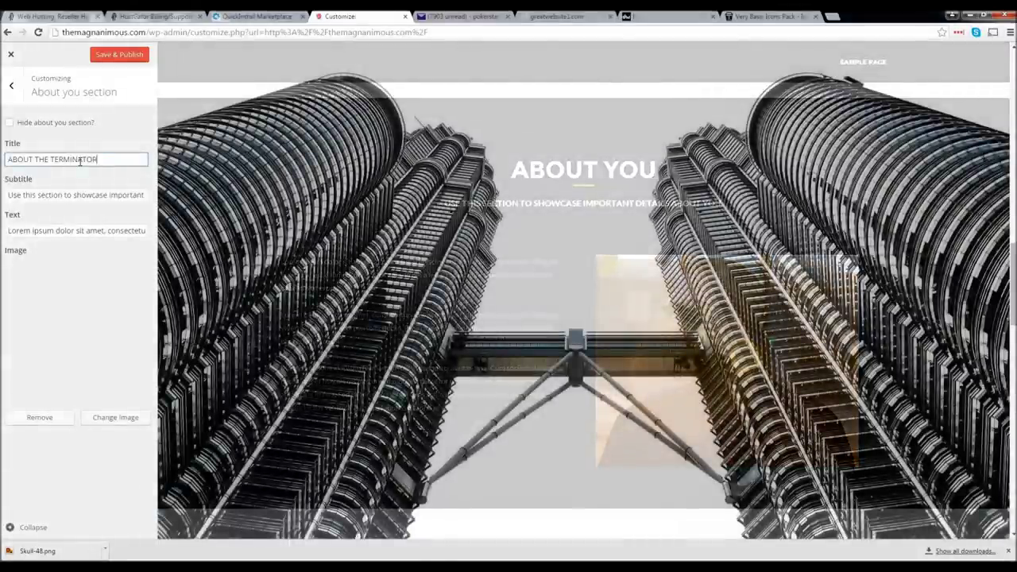
{"action": "key", "text": "Tab"}
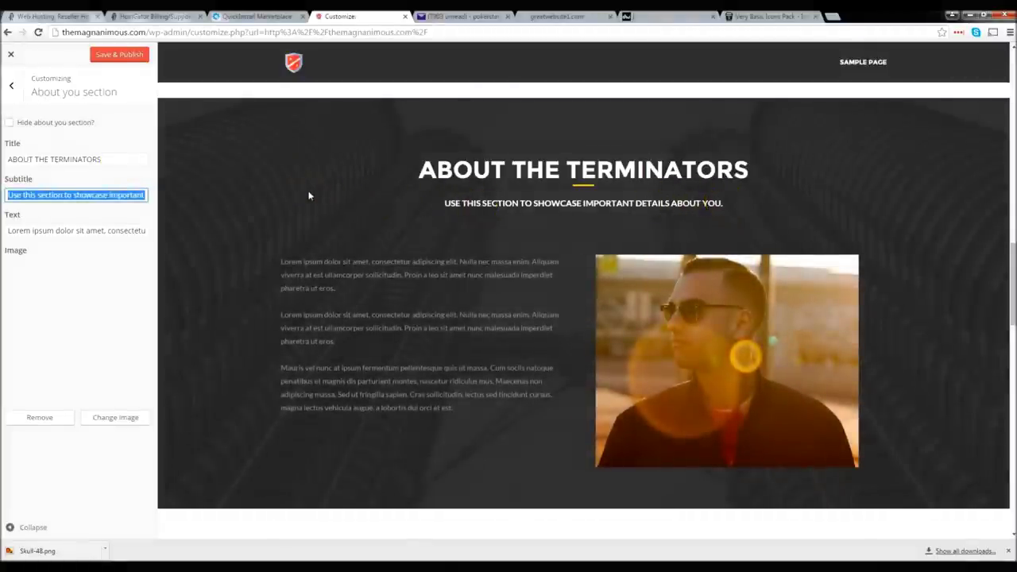
{"action": "type", "text": "T-10000 MODELS"}
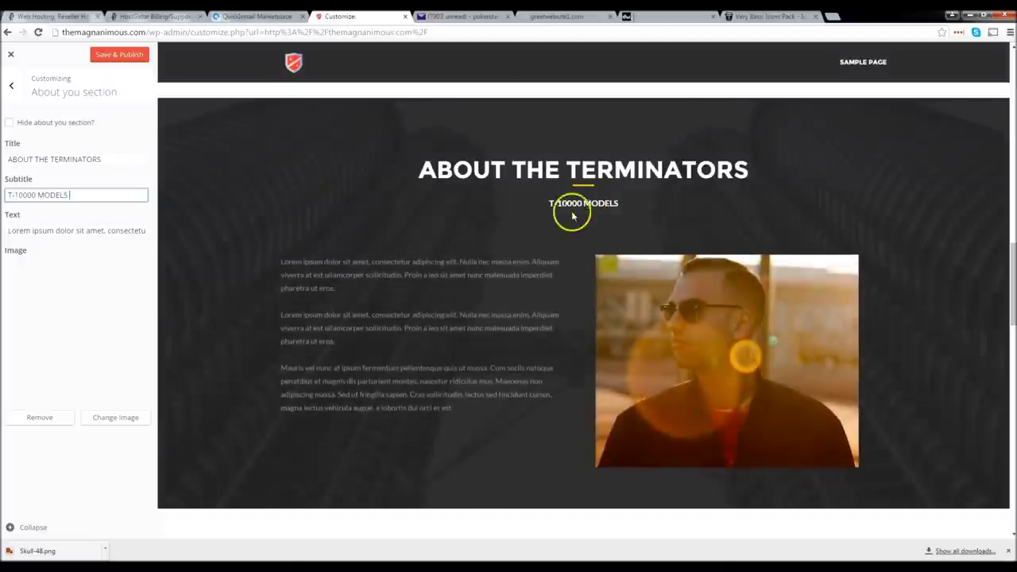
Replace the section's body text with a copy of the title and remove its image.
{"action": "triple_click", "coordinate": [99, 234]}
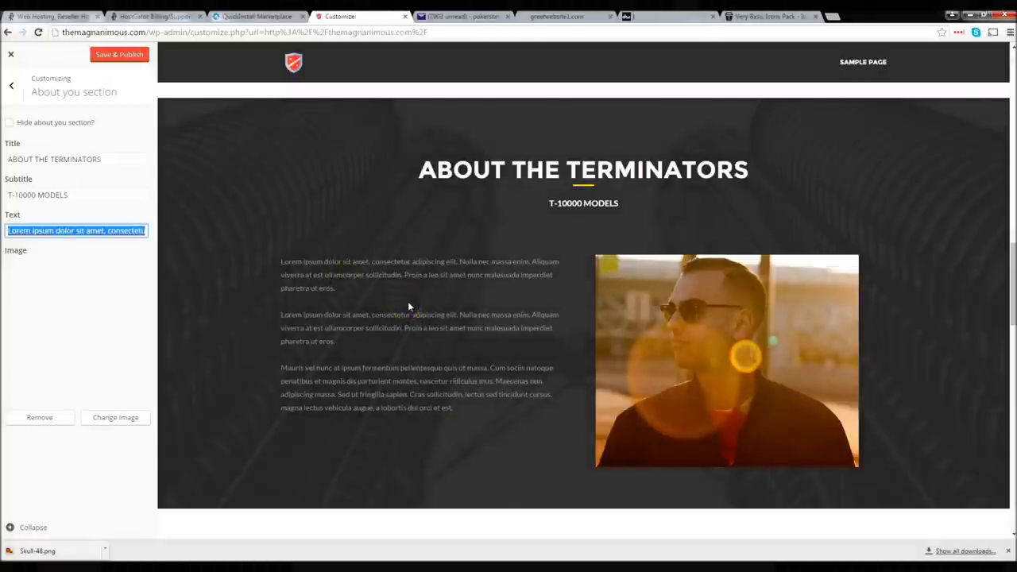
{"action": "key", "text": "BackSpace"}
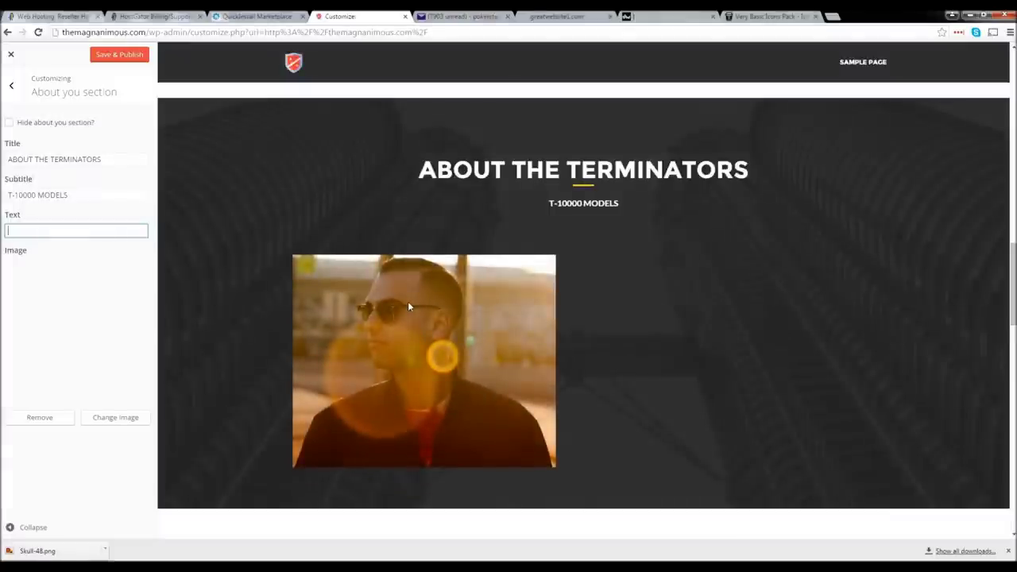
{"action": "type", "text": "FEW"}
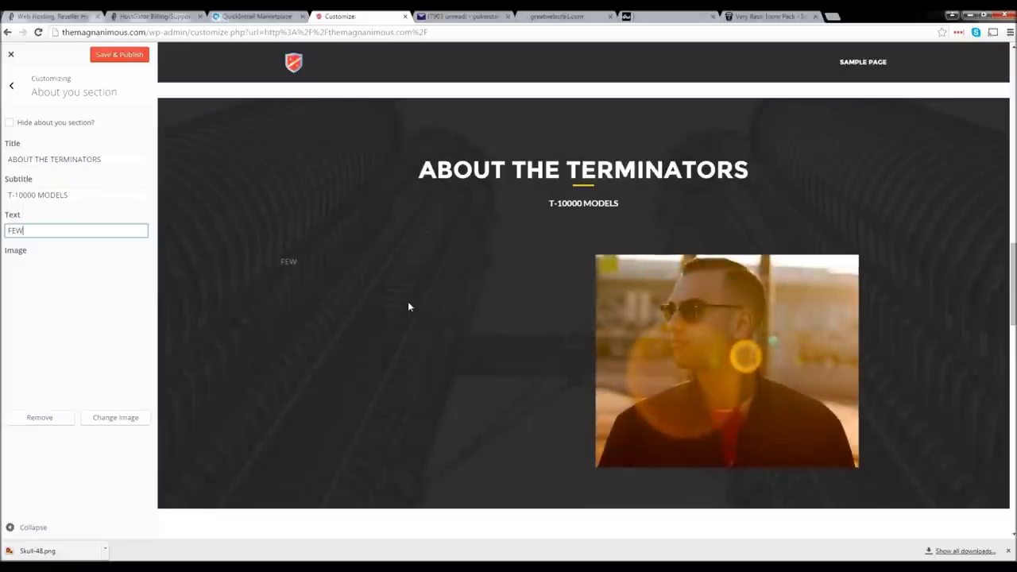
{"action": "key", "text": "BackSpace"}
{"action": "key", "text": "BackSpace"}
{"action": "key", "text": "BackSpace"}
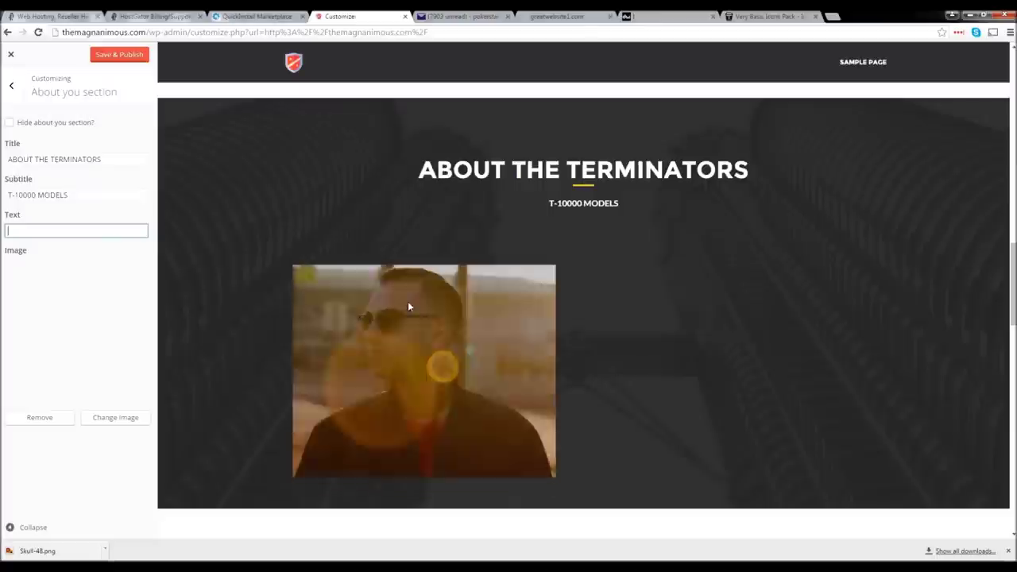
{"action": "left_click", "coordinate": [106, 158]}
{"action": "key", "text": "ctrl+a"}
{"action": "key", "text": "ctrl+c"}
{"action": "left_click", "coordinate": [72, 232]}
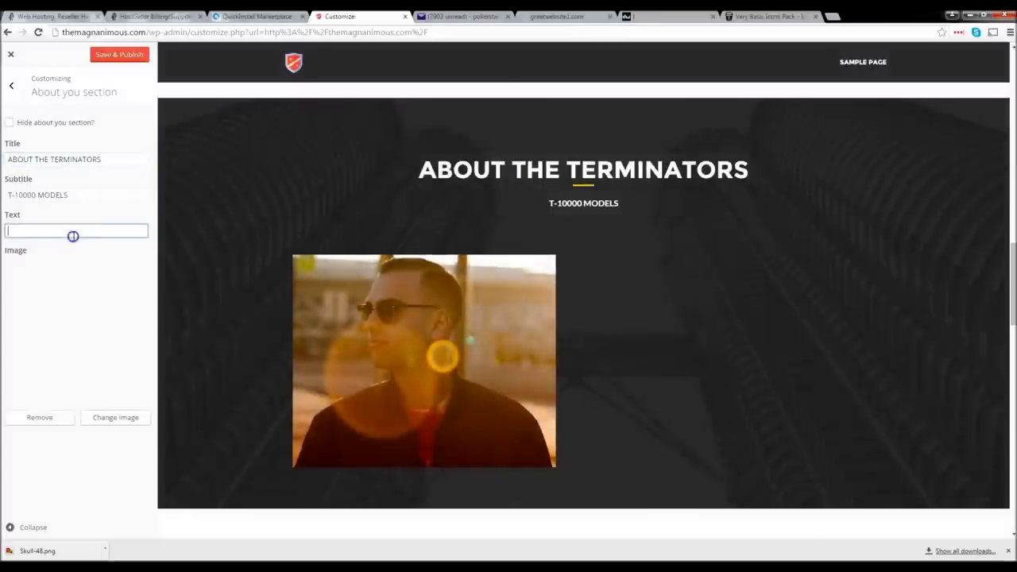
{"action": "key", "text": "ctrl+v"}
{"action": "key", "text": "ctrl+v"}
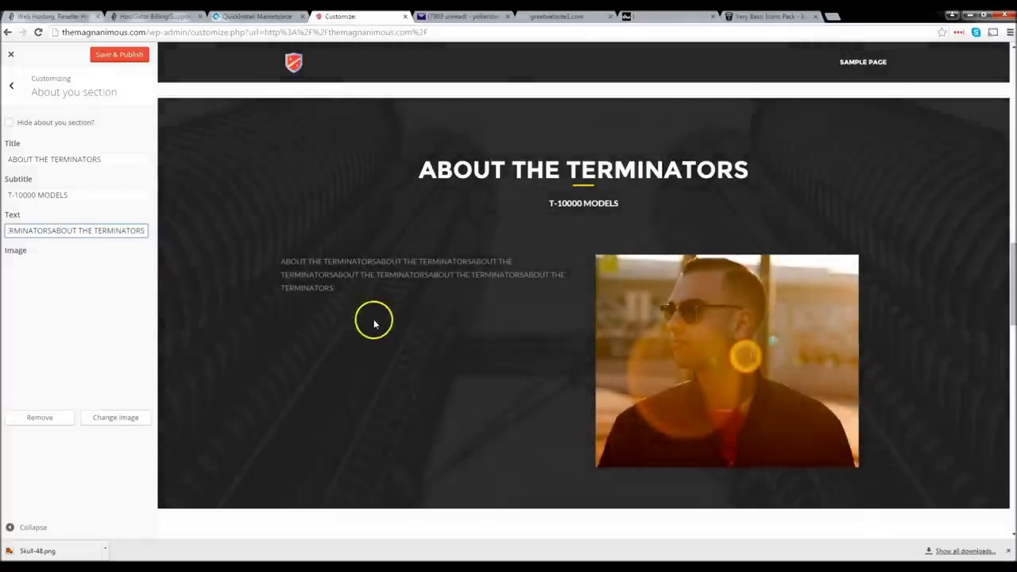
{"action": "scroll", "coordinate": [373, 322], "scroll_direction": "down", "scroll_amount": 1}
{"action": "left_click", "coordinate": [44, 417]}
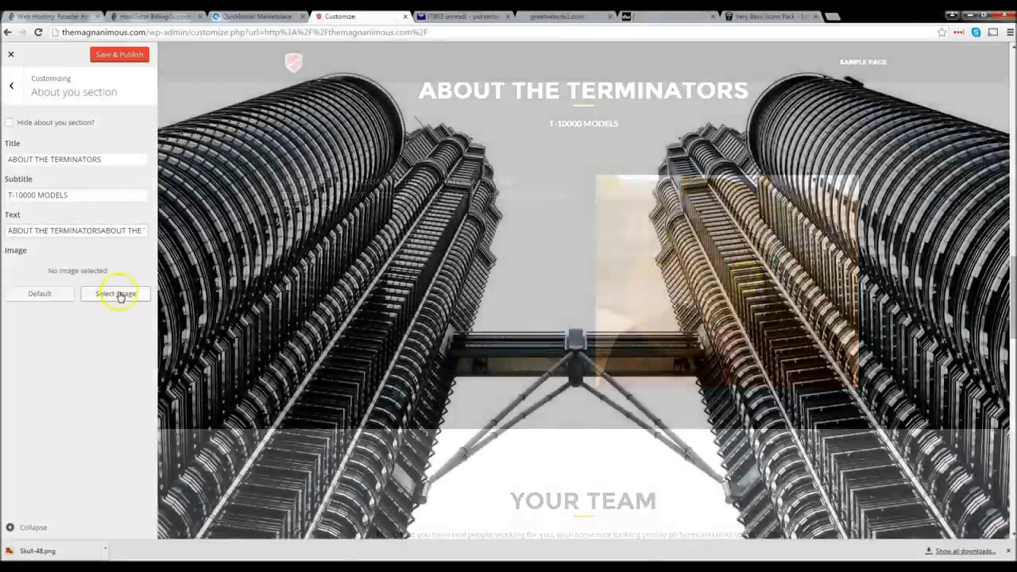
Upload the terminator robot wallpaper (1366x768 jpg) and choose it as the About section image.
{"action": "left_click", "coordinate": [117, 294]}
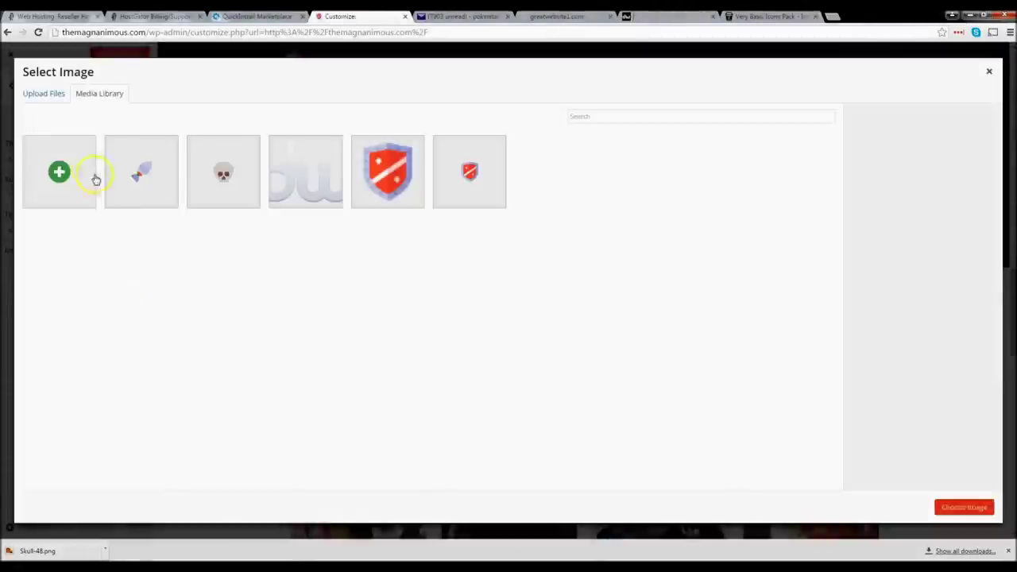
{"action": "left_click", "coordinate": [45, 93]}
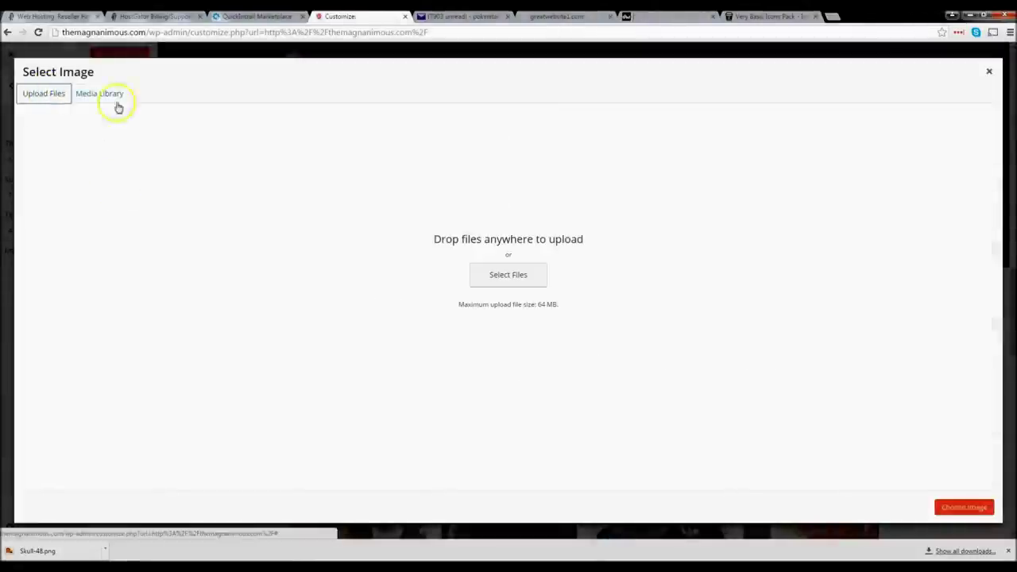
{"action": "left_click", "coordinate": [487, 277]}
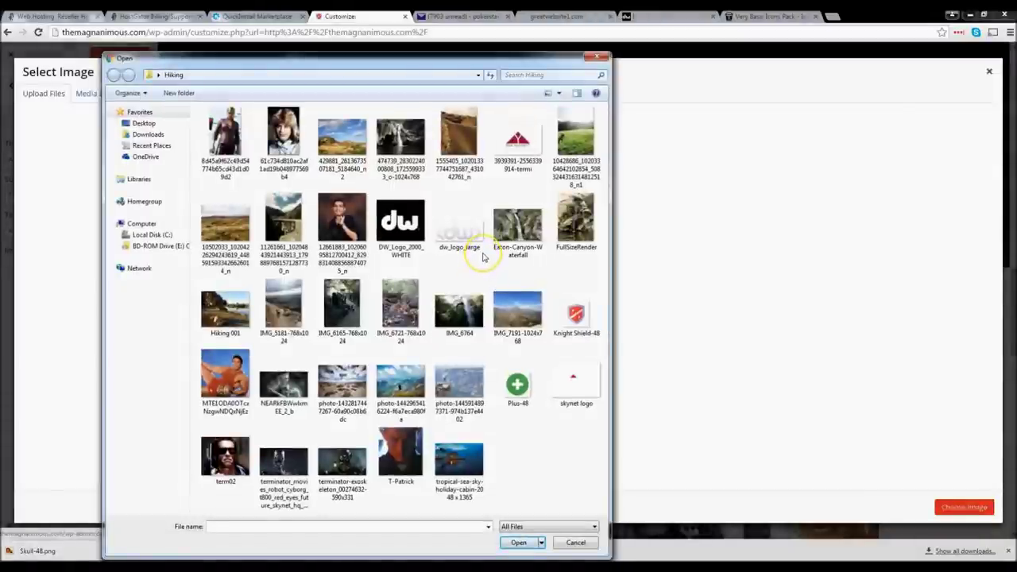
{"action": "left_click", "coordinate": [285, 463]}
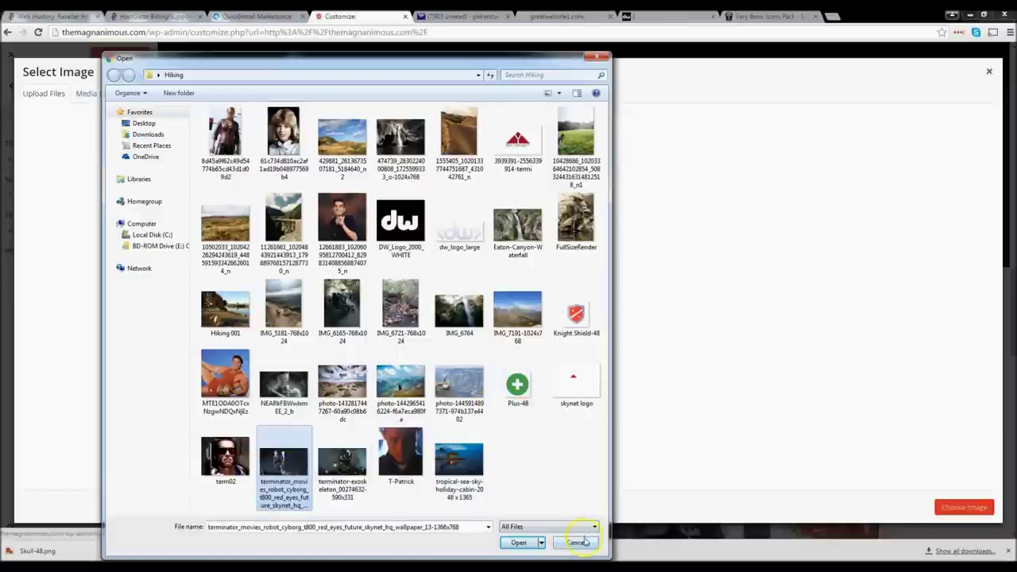
{"action": "left_click", "coordinate": [521, 544]}
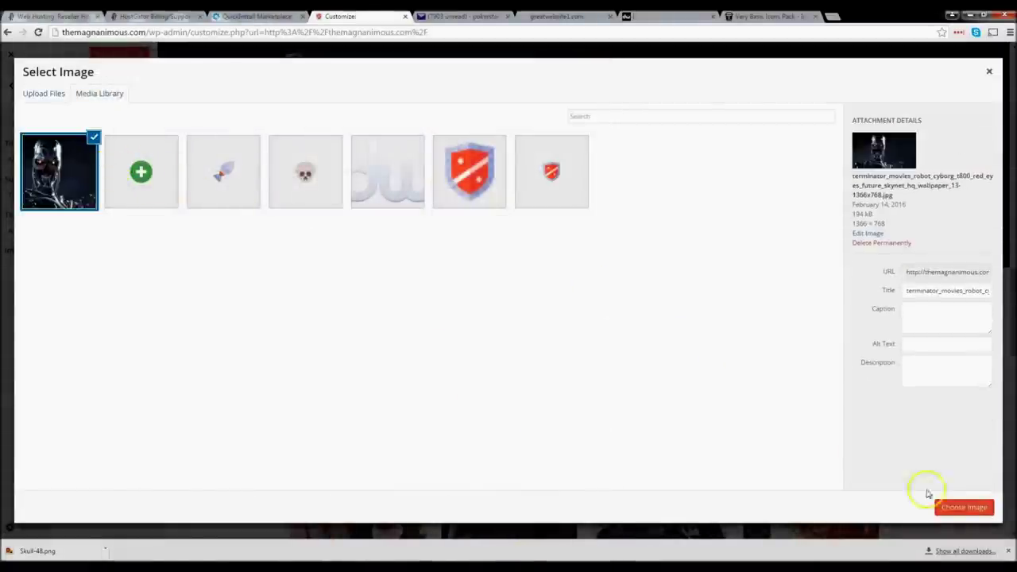
{"action": "left_click", "coordinate": [976, 507]}
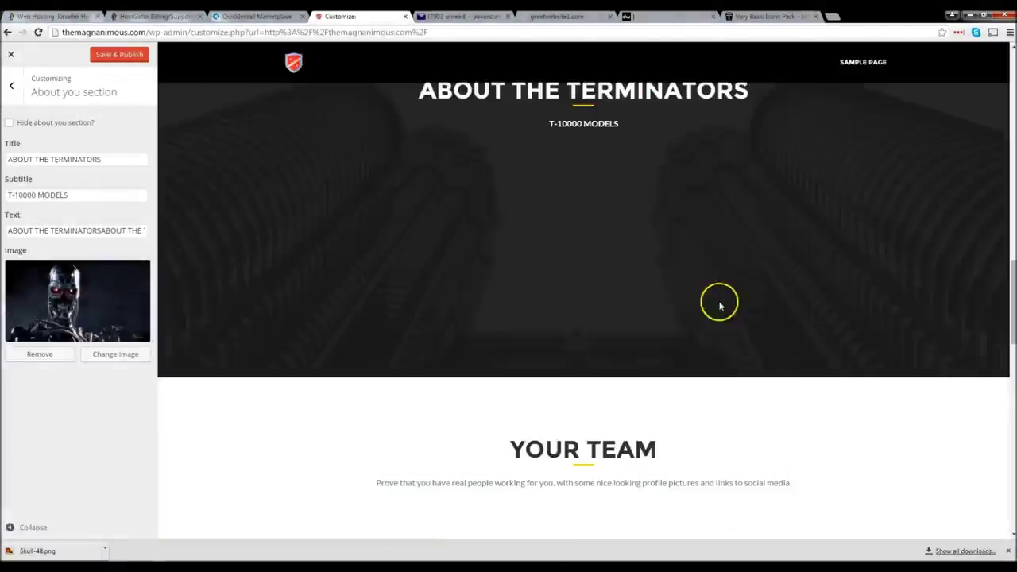
Check the About section heading and body text in the preview, then publish the changes.
{"action": "scroll", "coordinate": [722, 309], "scroll_direction": "up", "scroll_amount": 1}
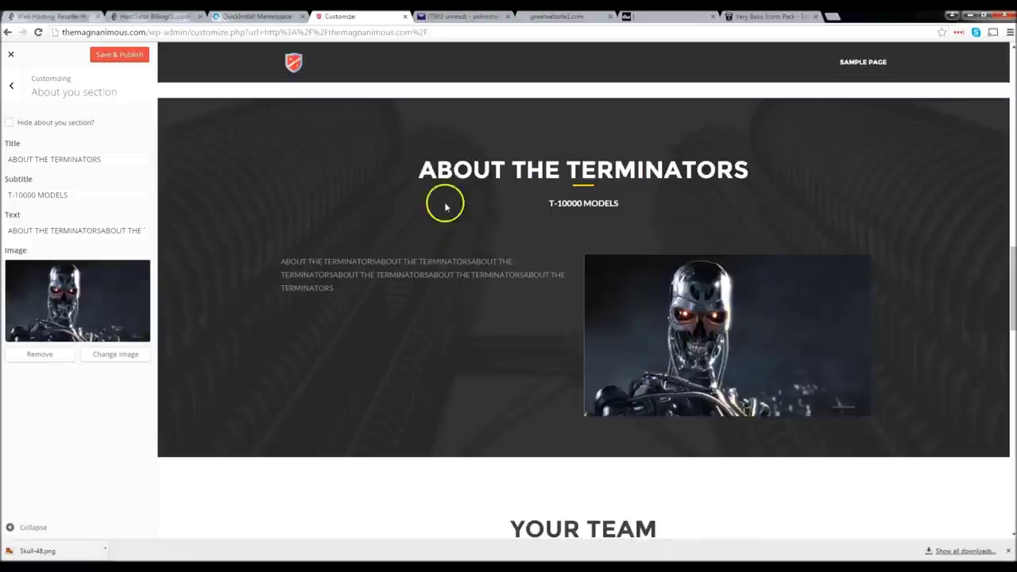
{"action": "left_click_drag", "start_coordinate": [412, 182], "coordinate": [765, 178]}
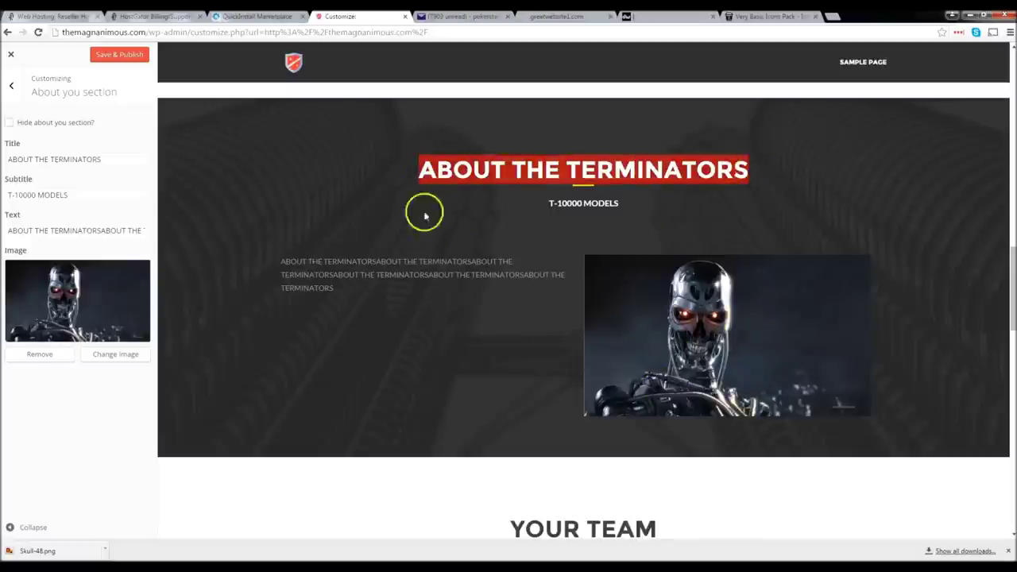
{"action": "left_click_drag", "start_coordinate": [303, 260], "coordinate": [333, 287]}
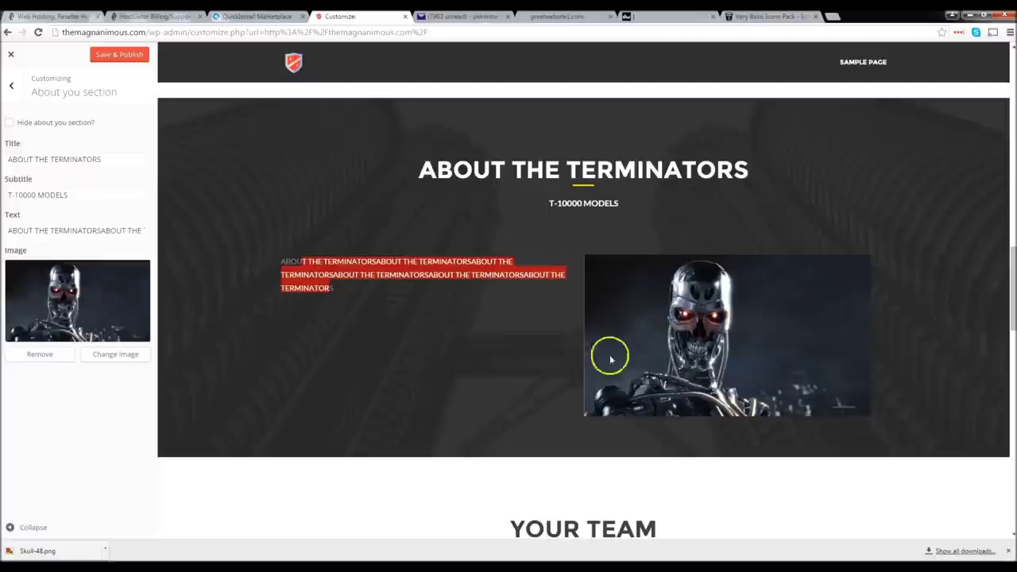
{"action": "left_click", "coordinate": [268, 271]}
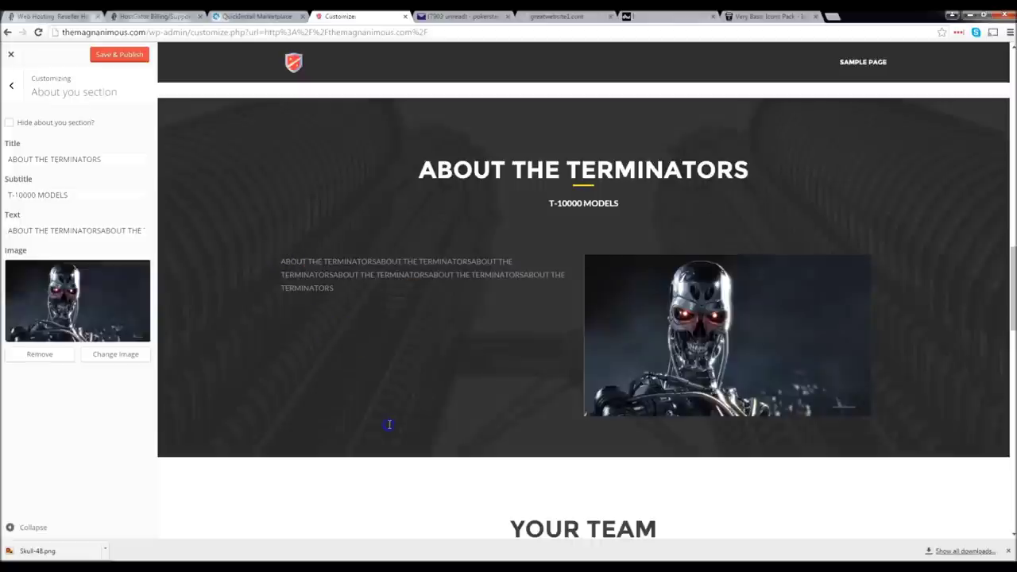
{"action": "left_click_drag", "start_coordinate": [390, 425], "coordinate": [256, 255]}
{"action": "left_click_drag", "start_coordinate": [124, 230], "coordinate": [171, 236]}
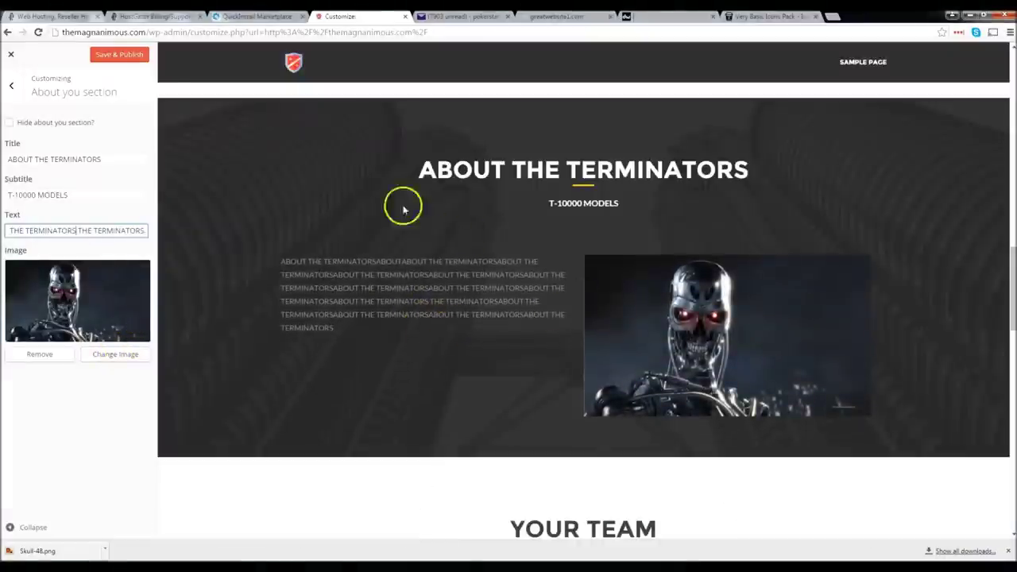
{"action": "left_click", "coordinate": [123, 56]}
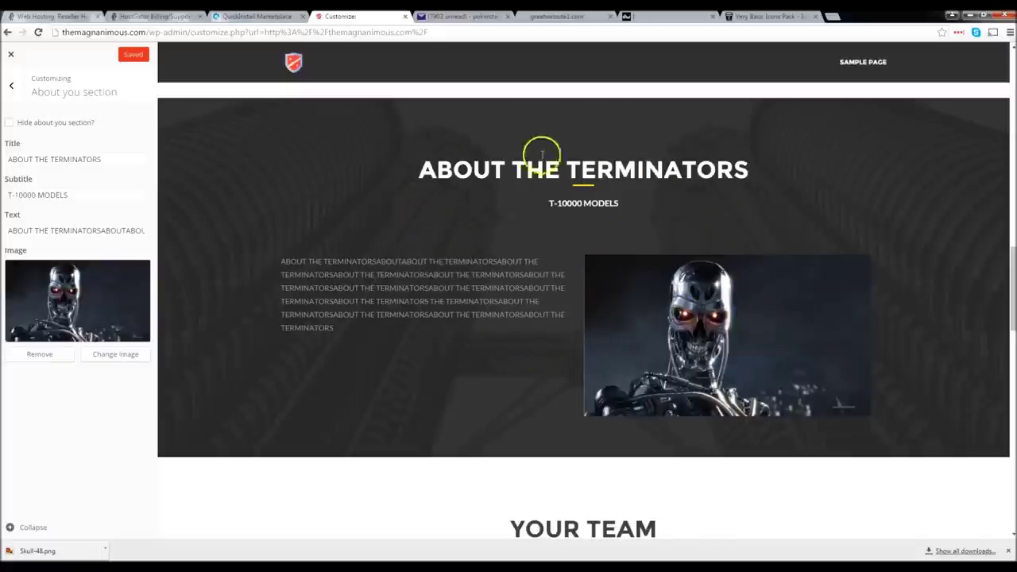
Leave 'Hide about you section?' unticked, publish again, and close the Customizer.
{"action": "left_click", "coordinate": [10, 123]}
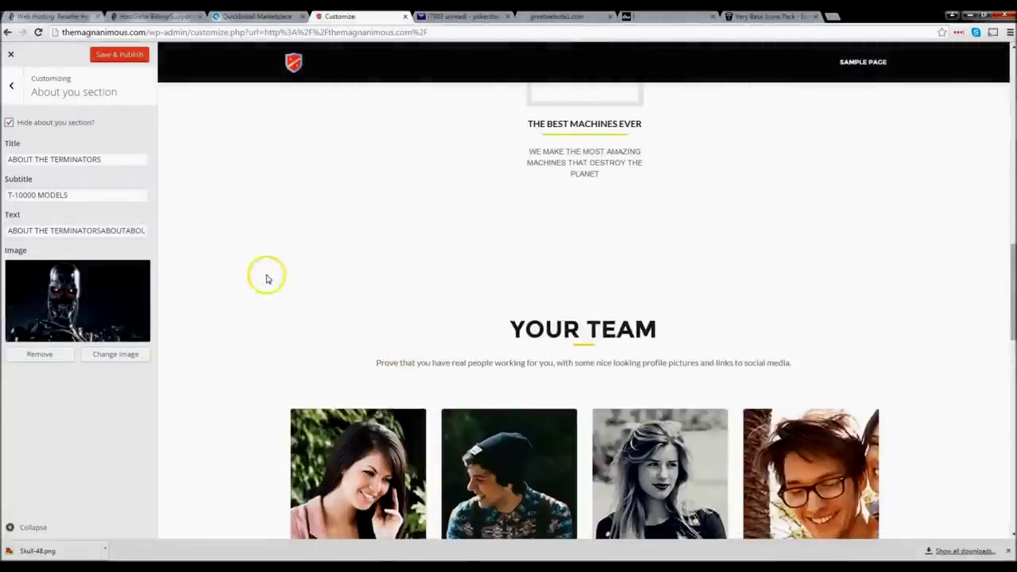
{"action": "left_click", "coordinate": [9, 124]}
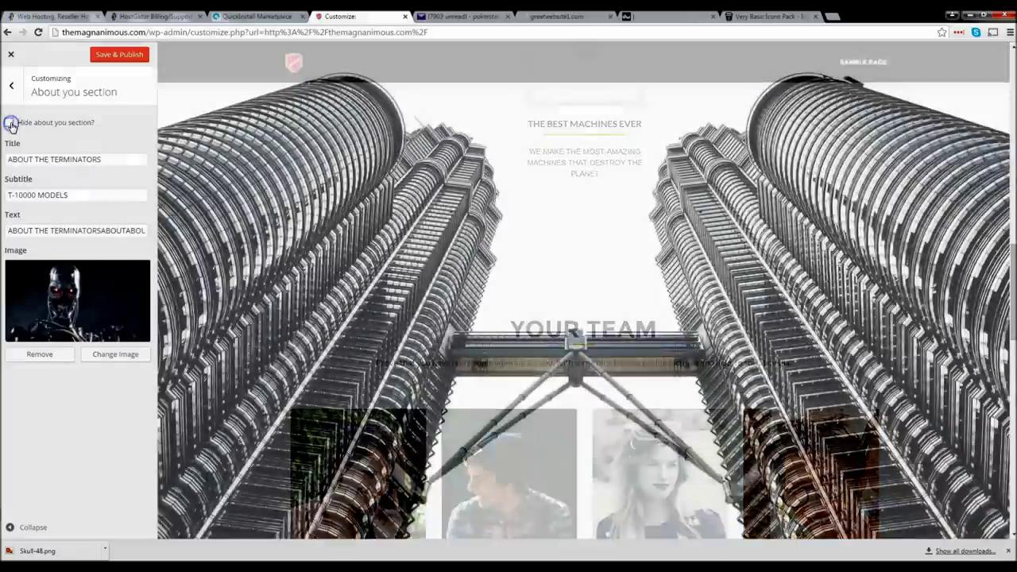
{"action": "left_click", "coordinate": [105, 63]}
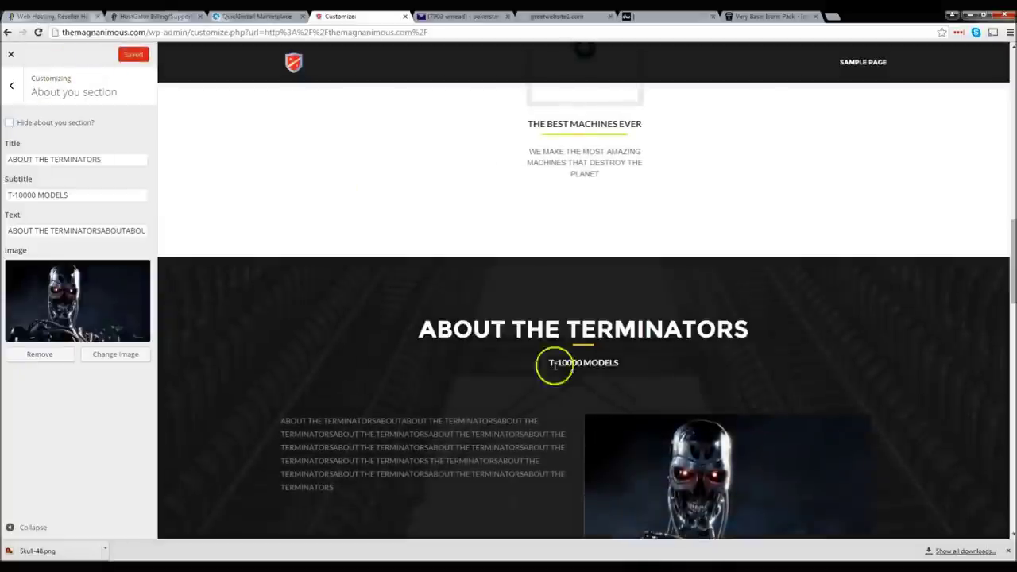
{"action": "left_click", "coordinate": [12, 54]}
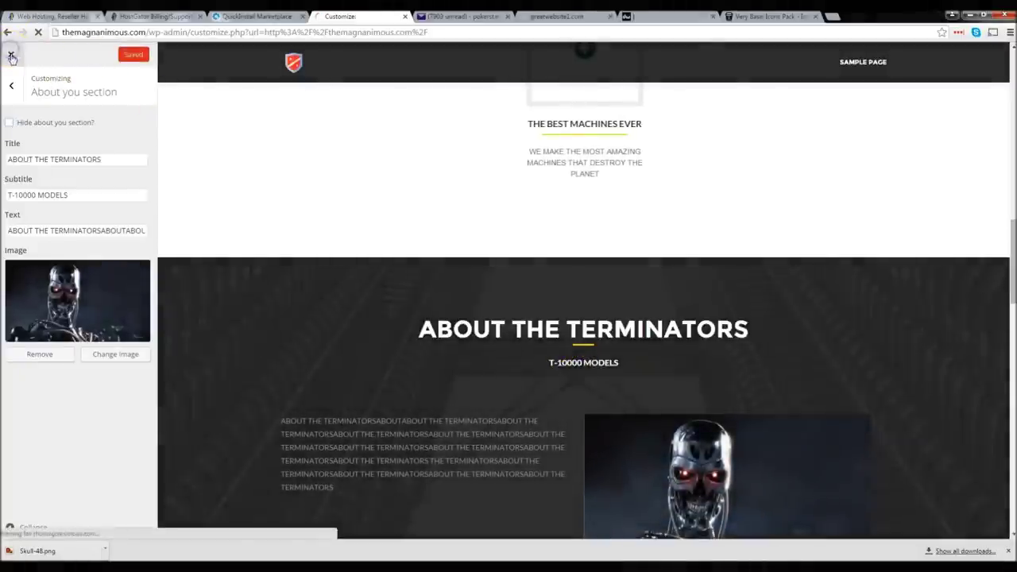
Scroll through the published live front page, then reopen the Customizer from the admin bar.
{"action": "mouse_move", "coordinate": [46, 56]}
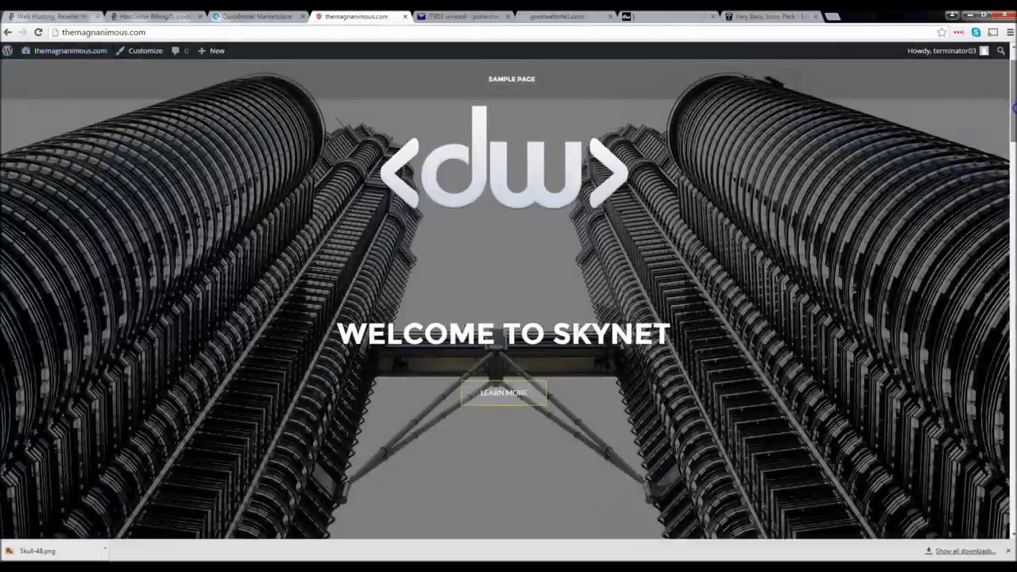
{"action": "scroll", "coordinate": [508, 318], "scroll_direction": "down", "scroll_amount": 2}
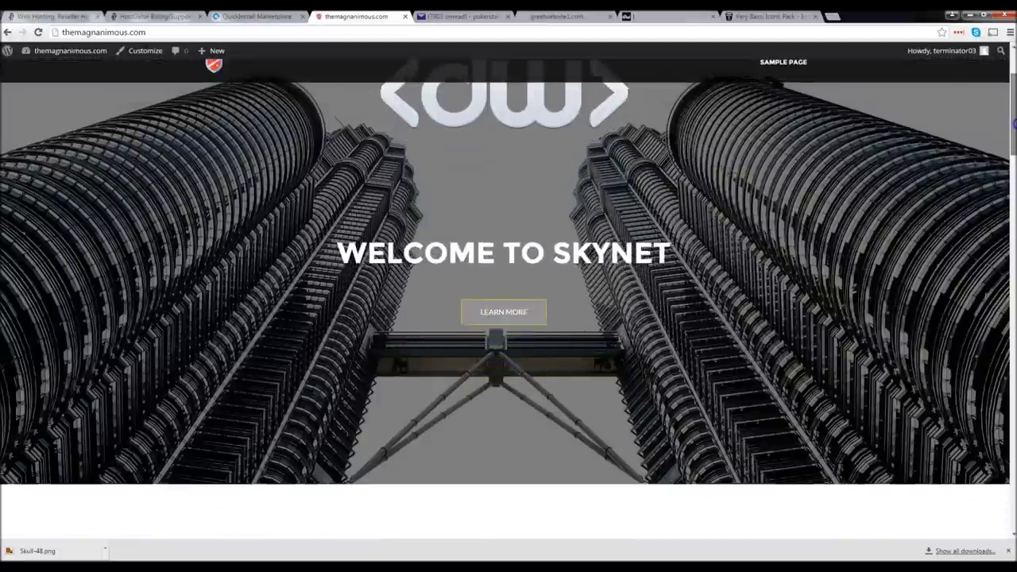
{"action": "left_click_drag", "start_coordinate": [1015, 131], "coordinate": [1015, 299]}
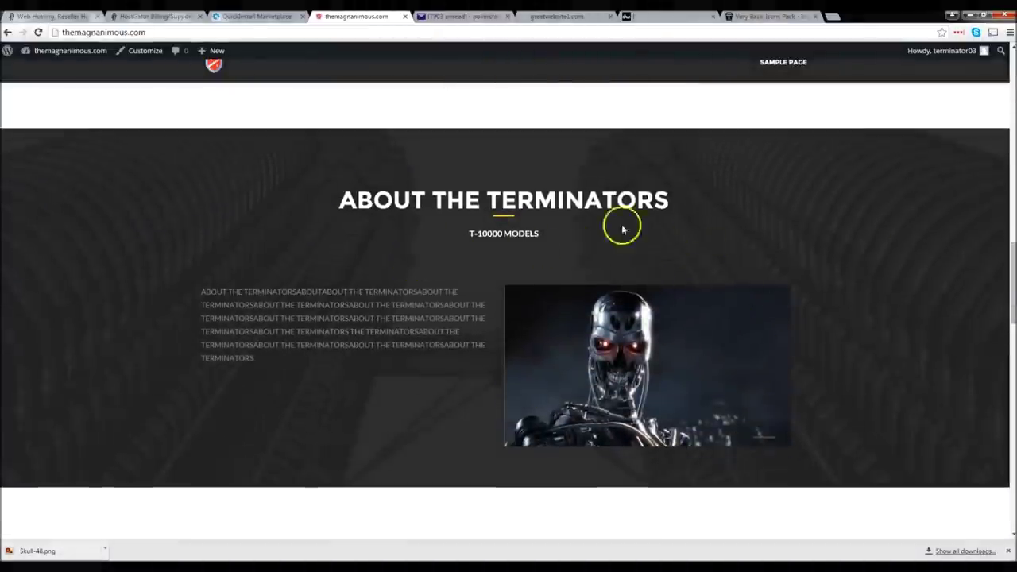
{"action": "left_click_drag", "start_coordinate": [1014, 257], "coordinate": [1014, 327]}
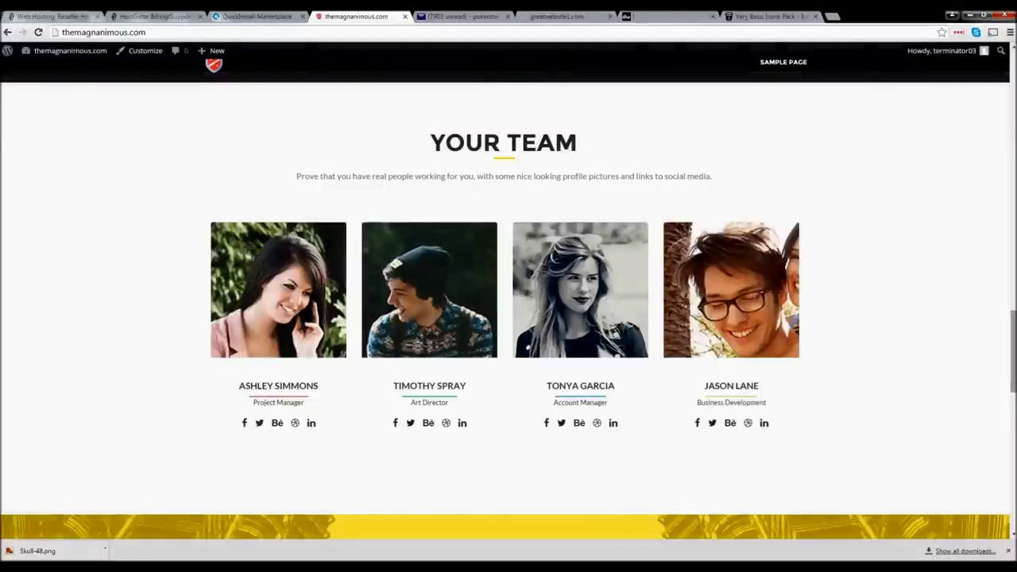
{"action": "left_click", "coordinate": [137, 53]}
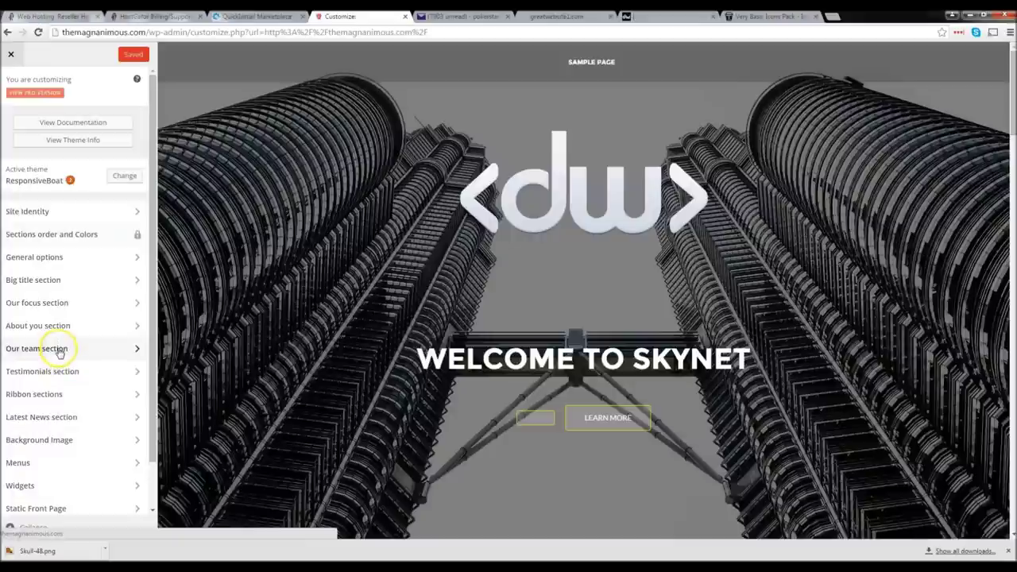
Set the team section title to 'MY TEAM OF TERMINATORS' and subtitle 'THESE ARE THE MACHINES OF TODAY'.
{"action": "left_click", "coordinate": [60, 350]}
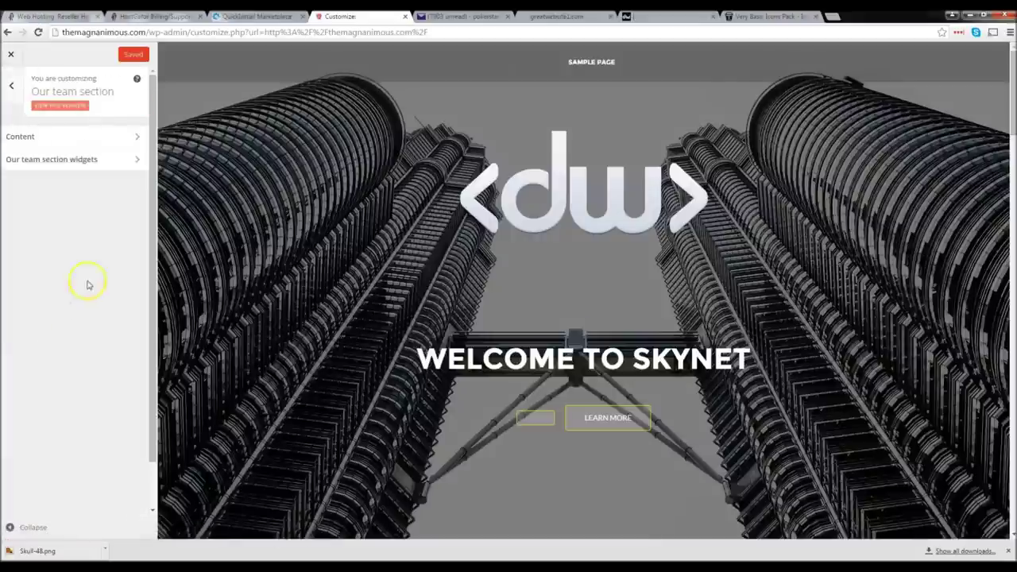
{"action": "left_click", "coordinate": [88, 135]}
{"action": "left_click_drag", "start_coordinate": [1005, 167], "coordinate": [1014, 323]}
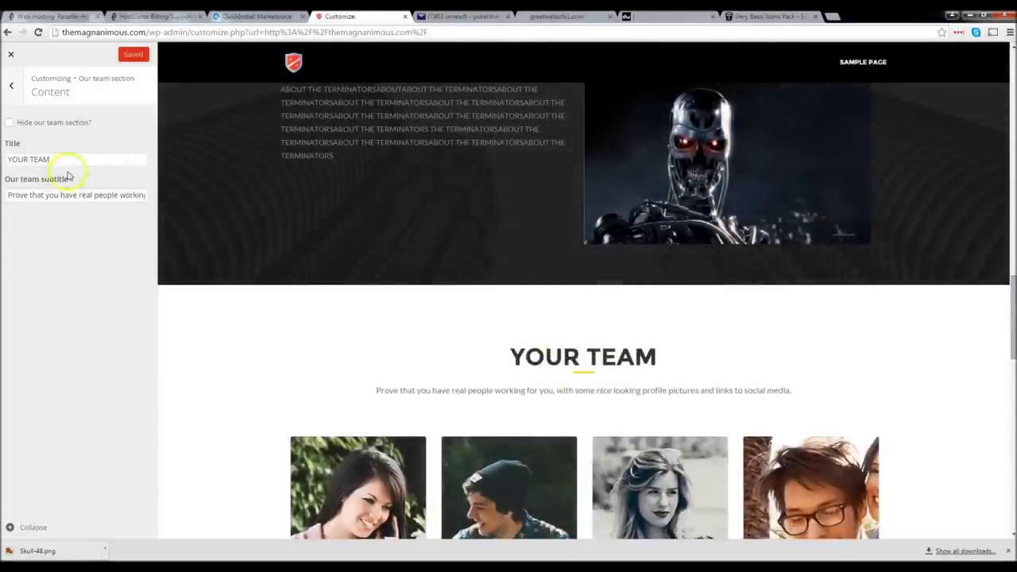
{"action": "scroll", "coordinate": [248, 342], "scroll_direction": "down", "scroll_amount": 1}
{"action": "left_click", "coordinate": [79, 158]}
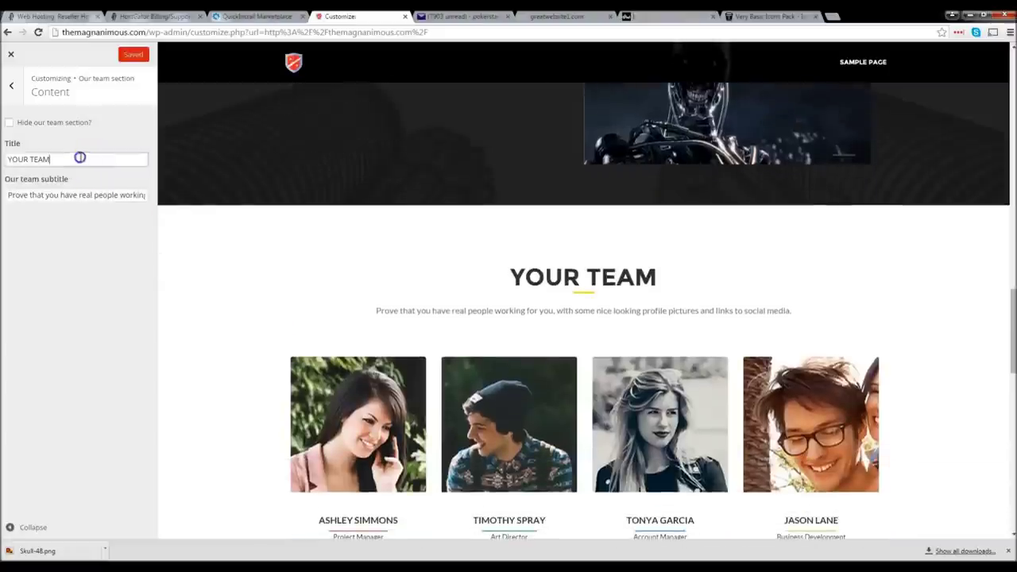
{"action": "key", "text": "ctrl+a"}
{"action": "type", "text": "MY TEAM OF TERMINATORS"}
{"action": "key", "text": "Tab"}
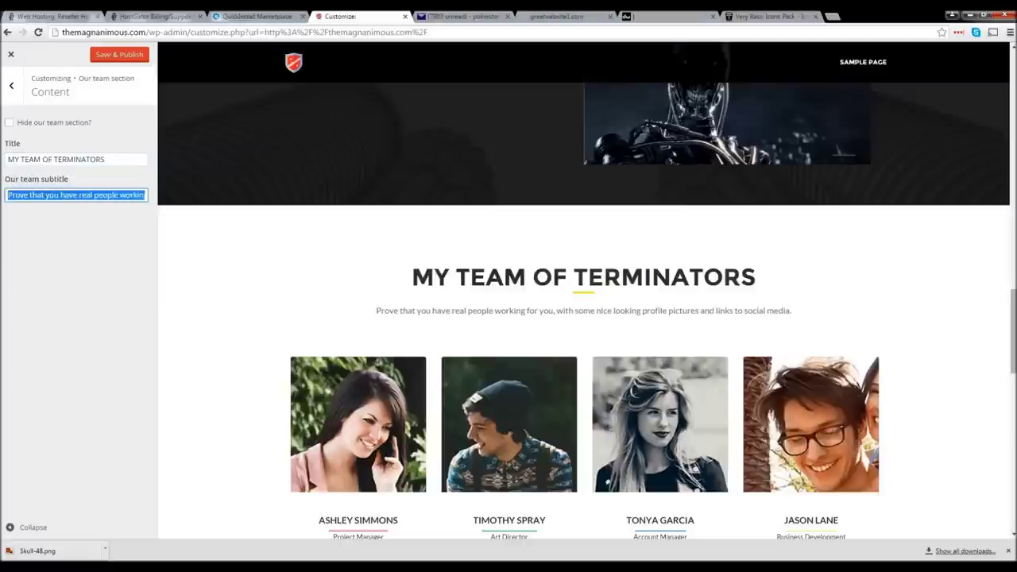
{"action": "type", "text": "THESE ARE THE"}
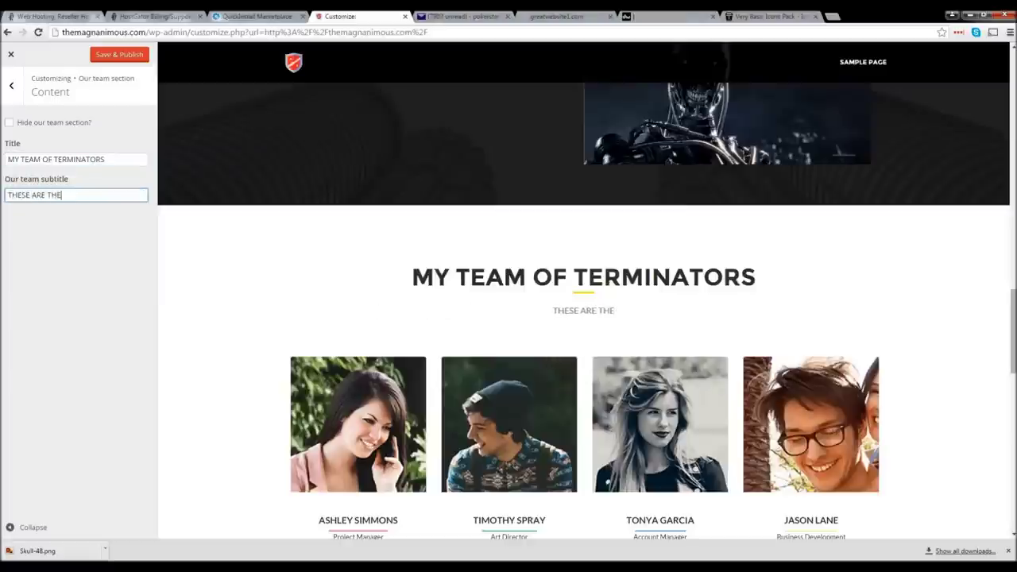
{"action": "type", "text": " MACHINES OF TODAY"}
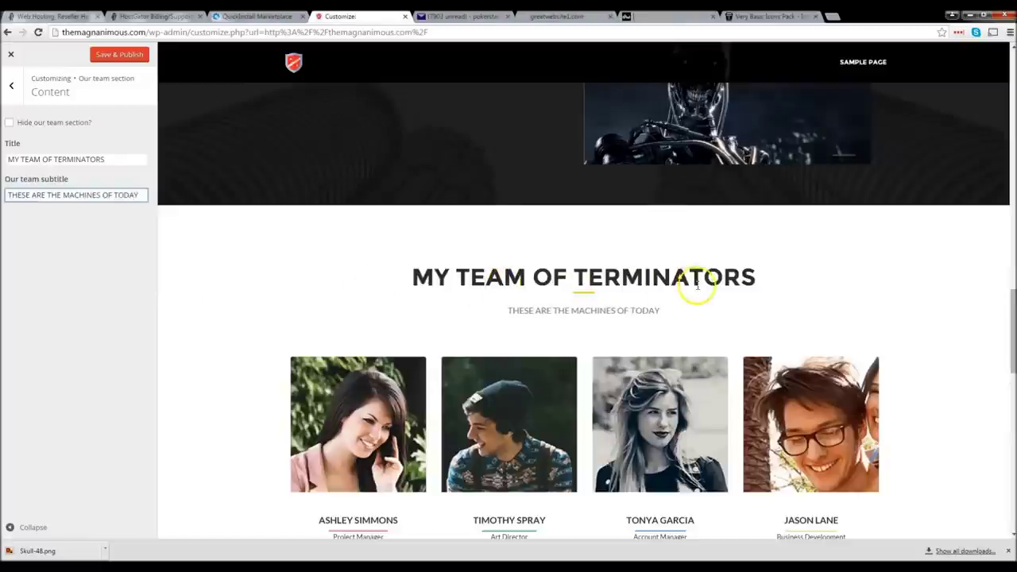
Save & Publish the new team heading and go to the team member widgets.
{"action": "scroll", "coordinate": [736, 341], "scroll_direction": "down", "scroll_amount": 1}
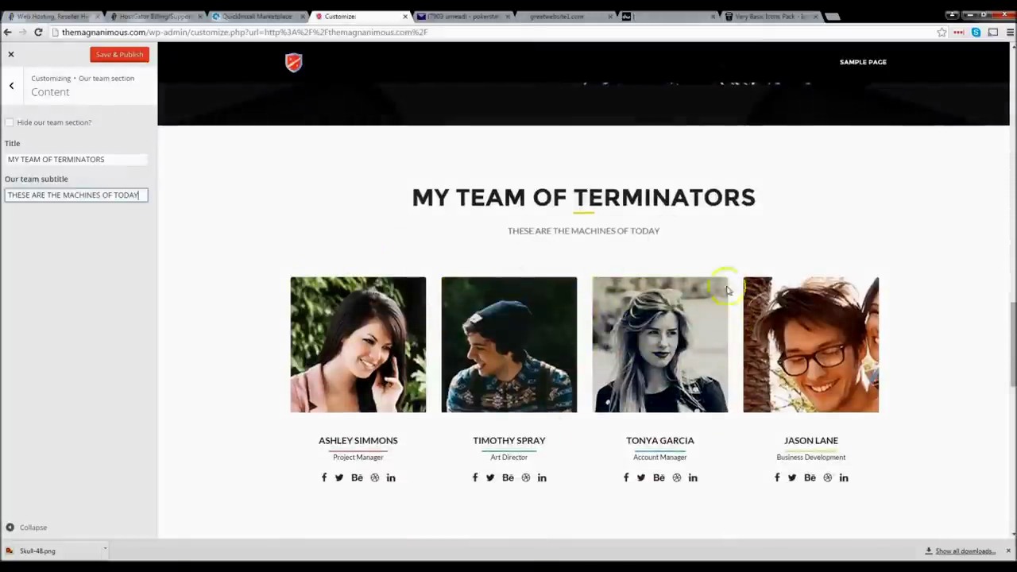
{"action": "left_click", "coordinate": [129, 56]}
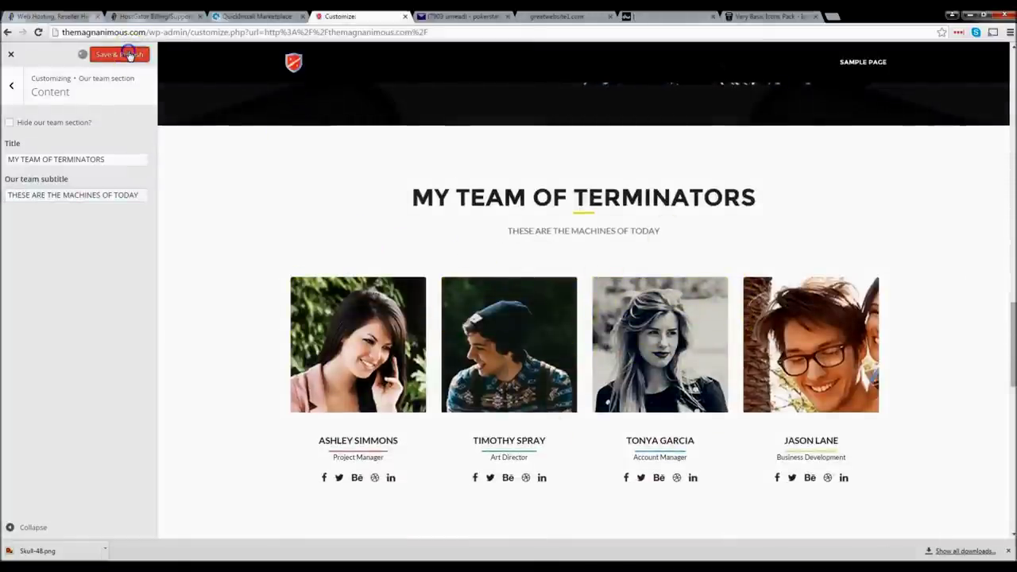
{"action": "left_click", "coordinate": [23, 93]}
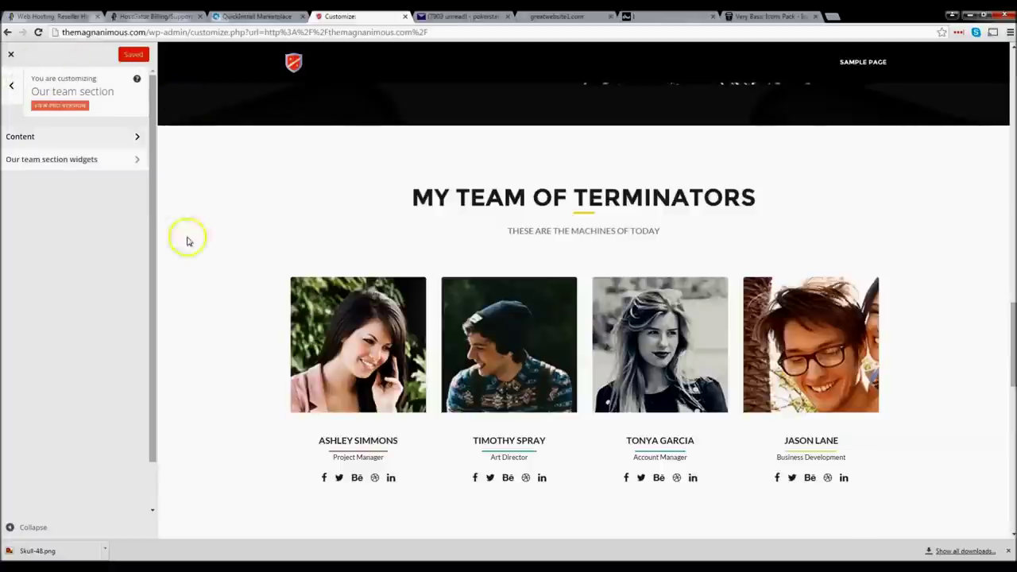
{"action": "left_click", "coordinate": [59, 160]}
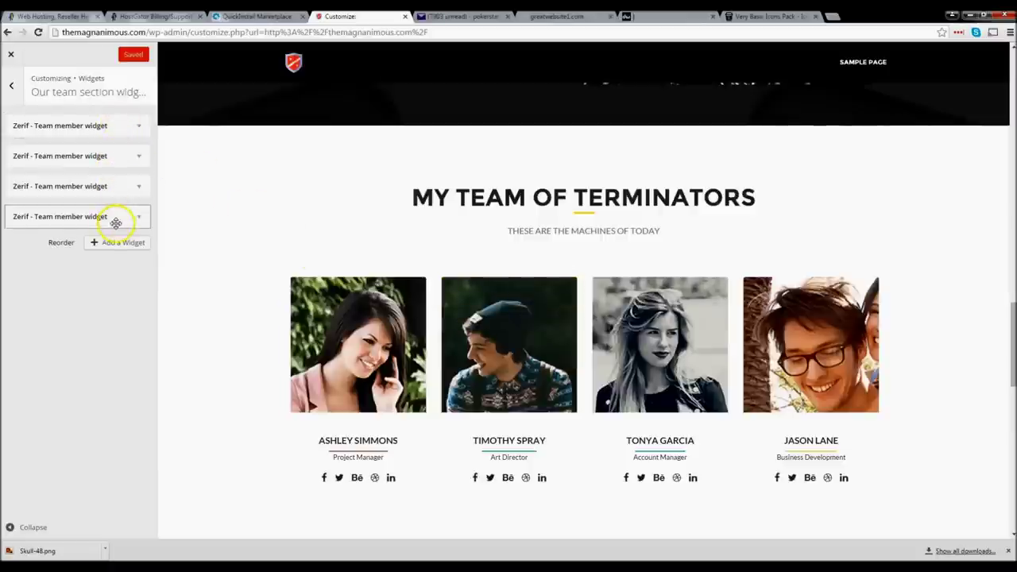
Expand the first team member, enter the member's name, and set the position to 'S-800 SERIES'.
{"action": "left_click_drag", "start_coordinate": [1007, 316], "coordinate": [1011, 344]}
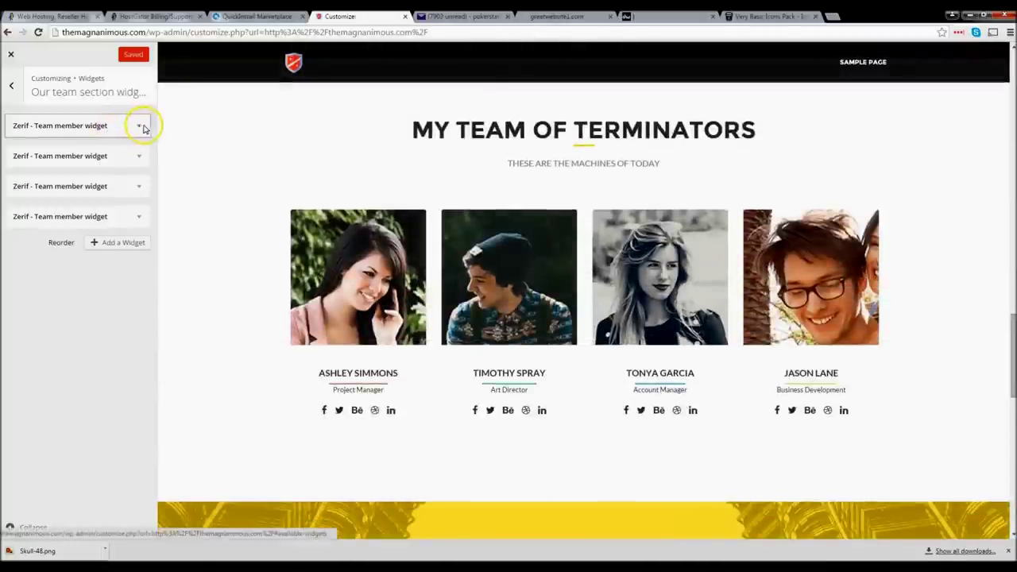
{"action": "left_click", "coordinate": [139, 125]}
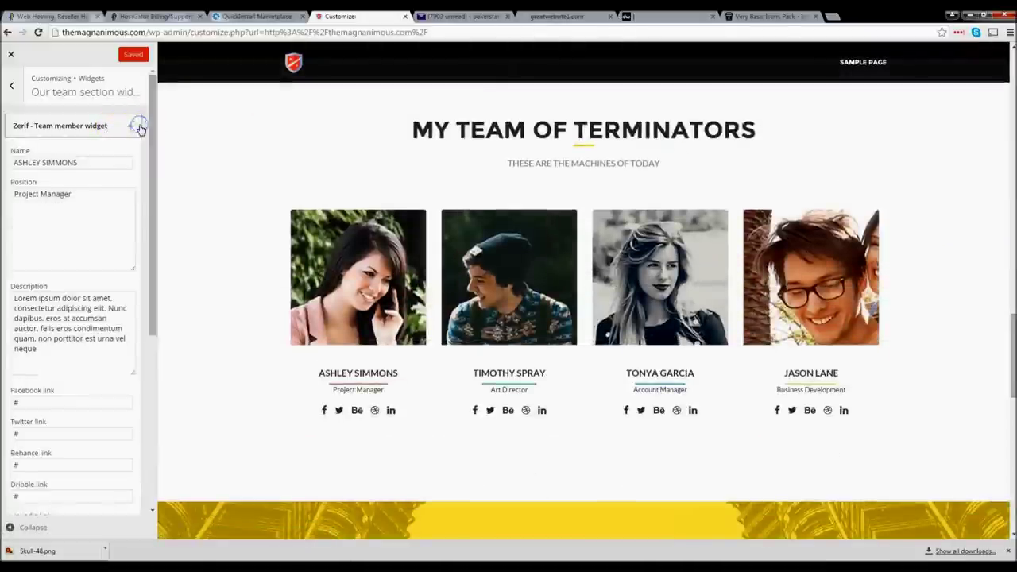
{"action": "triple_click", "coordinate": [114, 163]}
{"action": "type", "text": "ARNOLD S"}
{"action": "key", "text": "Tab"}
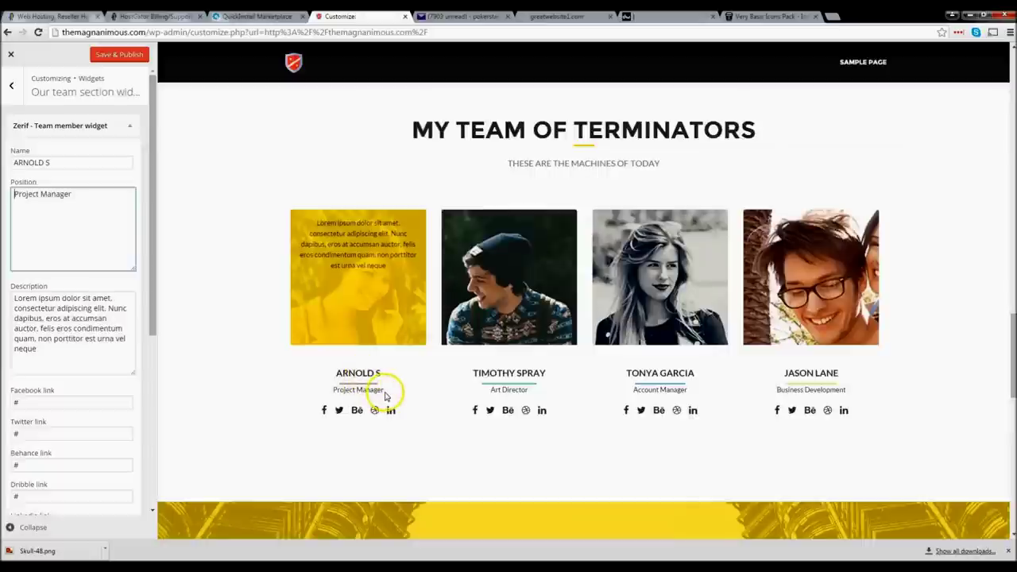
{"action": "triple_click", "coordinate": [114, 230]}
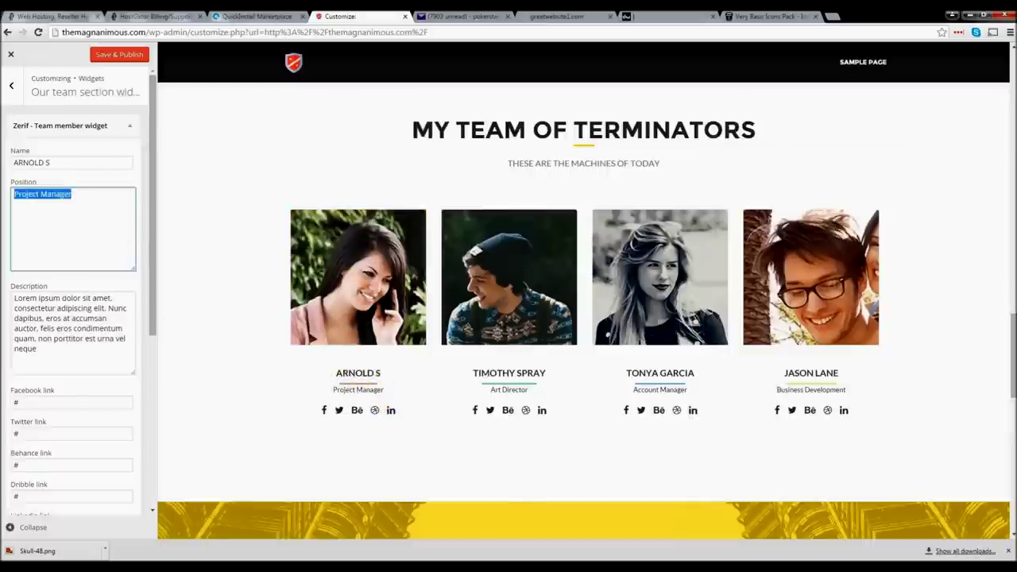
{"action": "type", "text": "T08000"}
{"action": "key", "text": "BackSpace"}
{"action": "key", "text": "BackSpace"}
{"action": "key", "text": "BackSpace"}
{"action": "key", "text": "BackSpace"}
{"action": "key", "text": "BackSpace"}
{"action": "key", "text": "BackSpace"}
{"action": "type", "text": "S-80"}
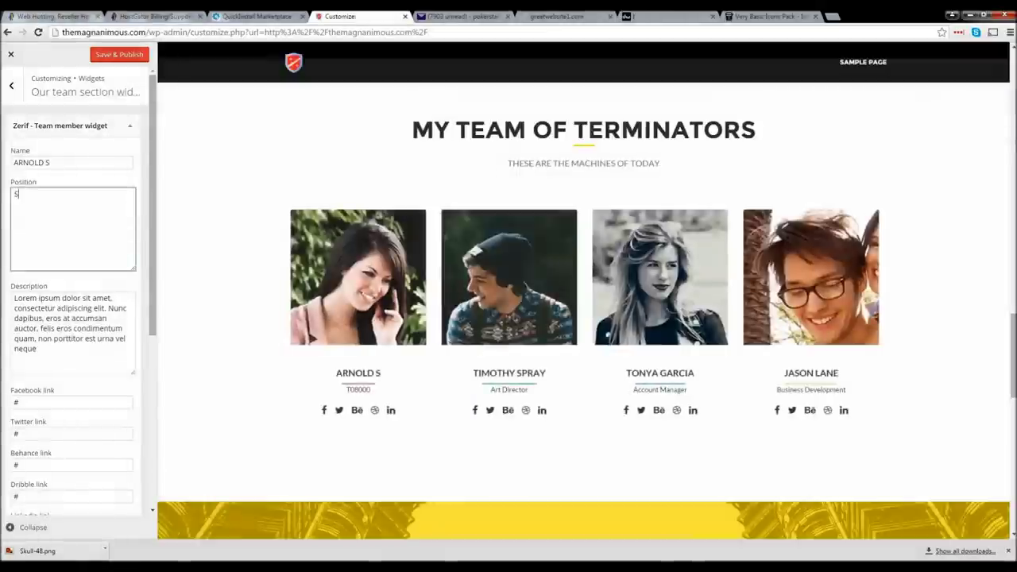
{"action": "type", "text": "00 SERIES"}
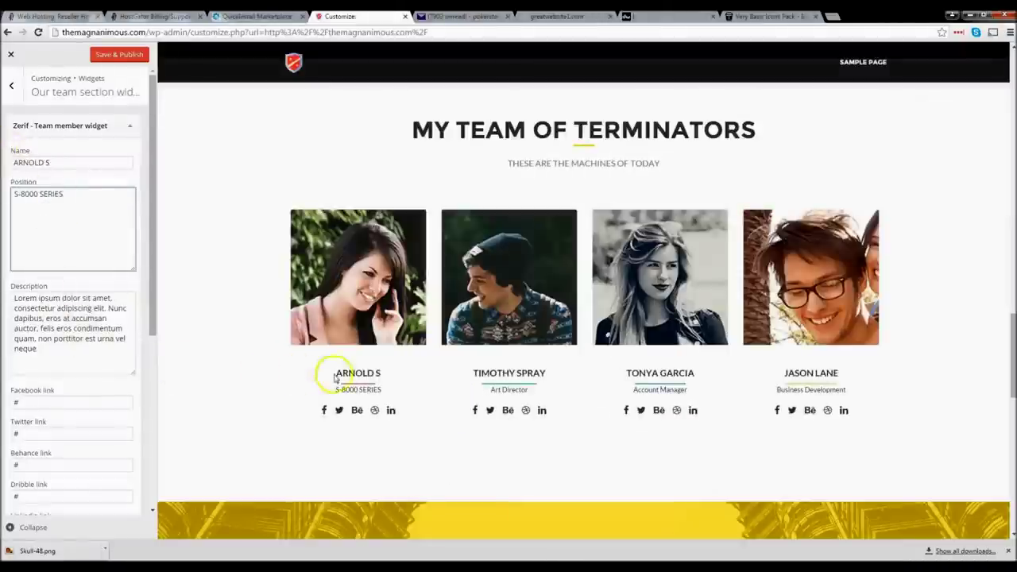
{"action": "left_click", "coordinate": [381, 389]}
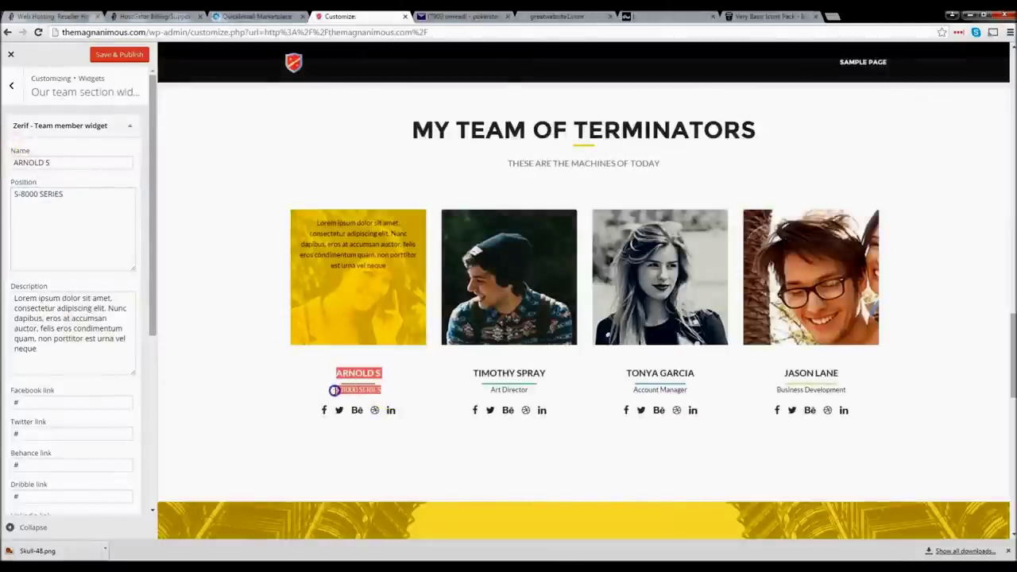
{"action": "left_click", "coordinate": [24, 196]}
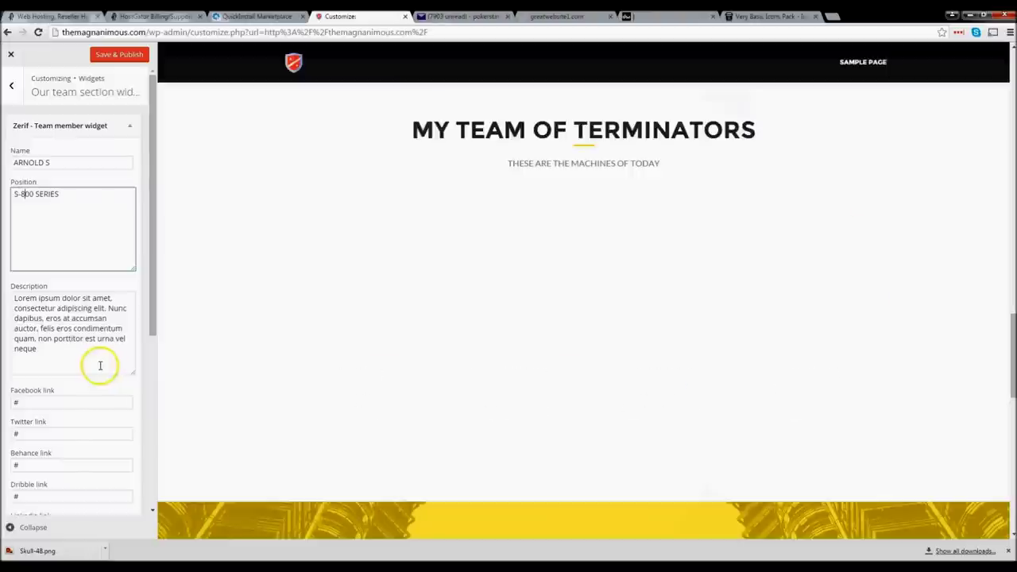
Replace the placeholder description with 'I WORK OUT ALL THE TIME AND HAVE BIG MUSCLES'.
{"action": "left_click_drag", "start_coordinate": [97, 366], "coordinate": [14, 298]}
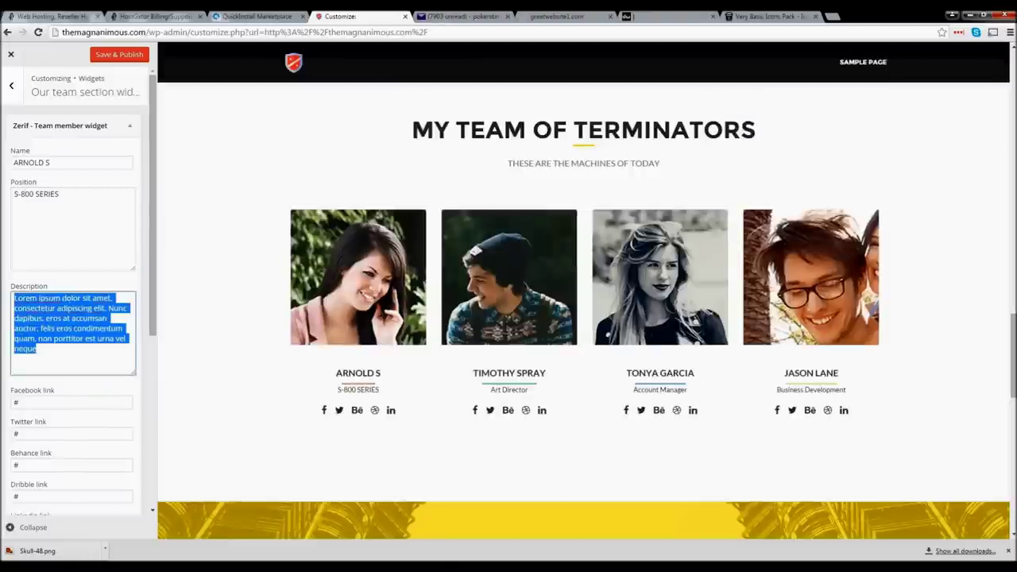
{"action": "key", "text": "BackSpace"}
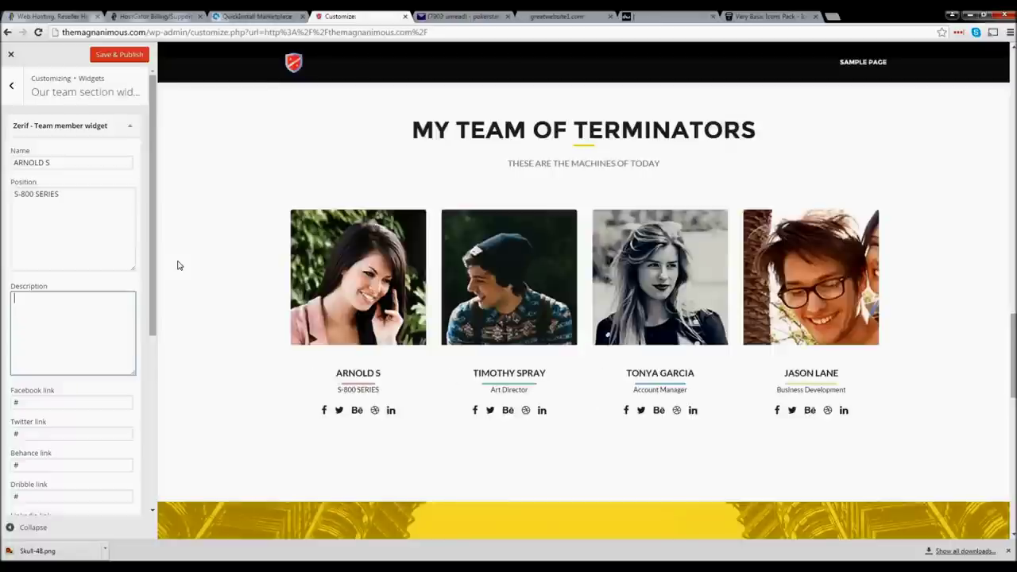
{"action": "type", "text": "I WORK OUT ALL THE TIM"}
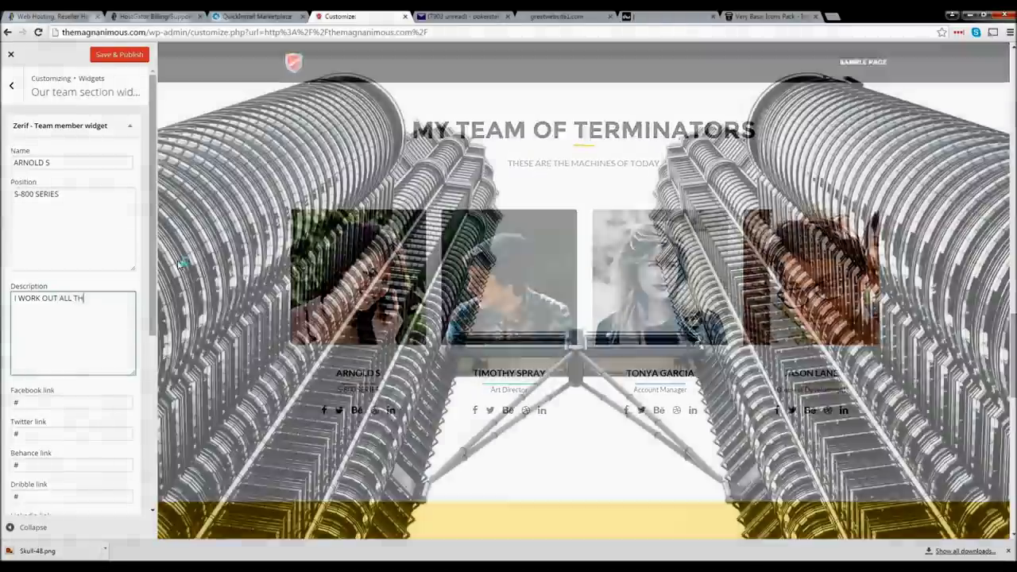
{"action": "type", "text": "E AND HAVE BIG MUSCLES"}
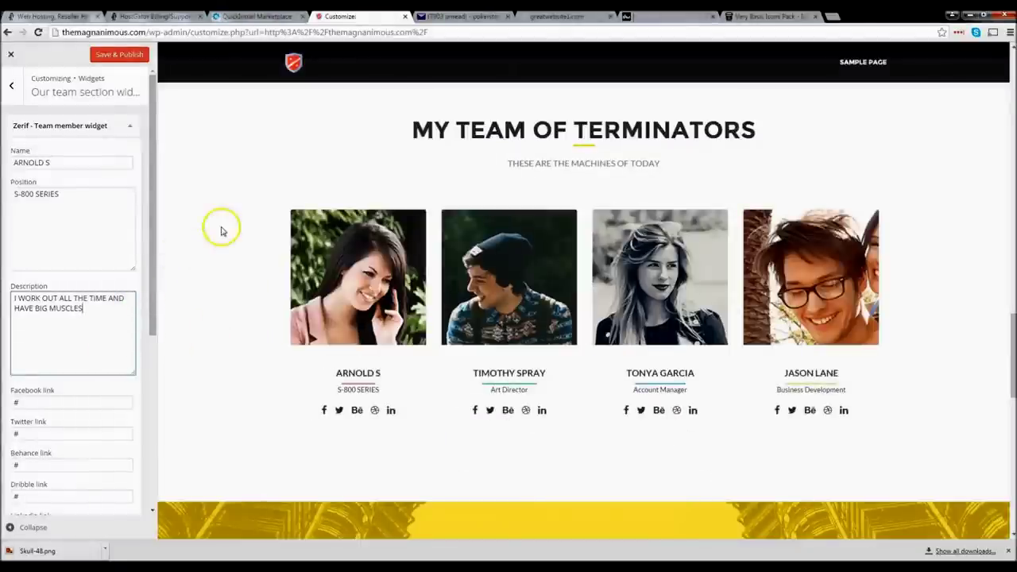
{"action": "mouse_move", "coordinate": [312, 226]}
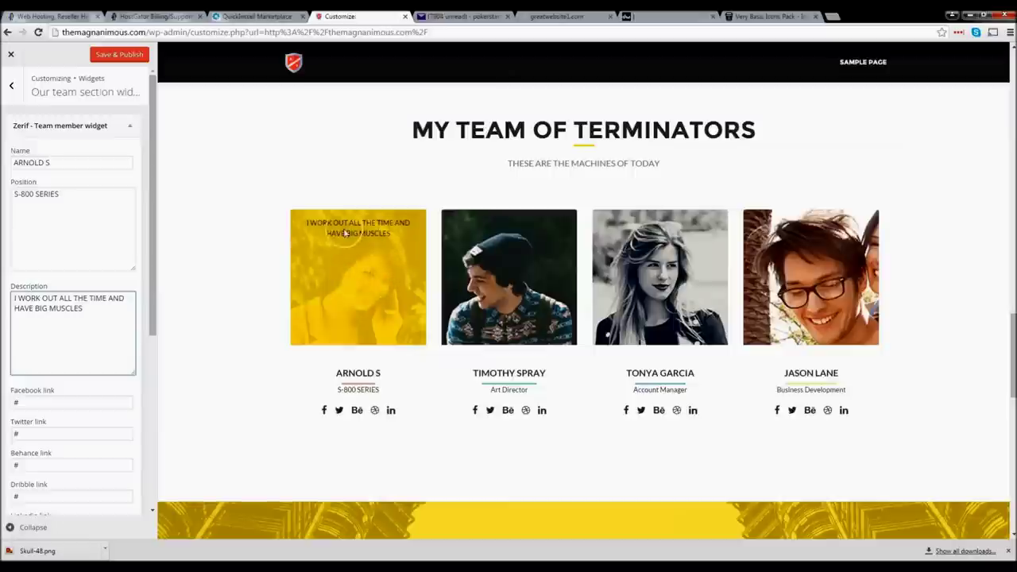
{"action": "scroll", "coordinate": [277, 337], "scroll_direction": "down", "scroll_amount": 2}
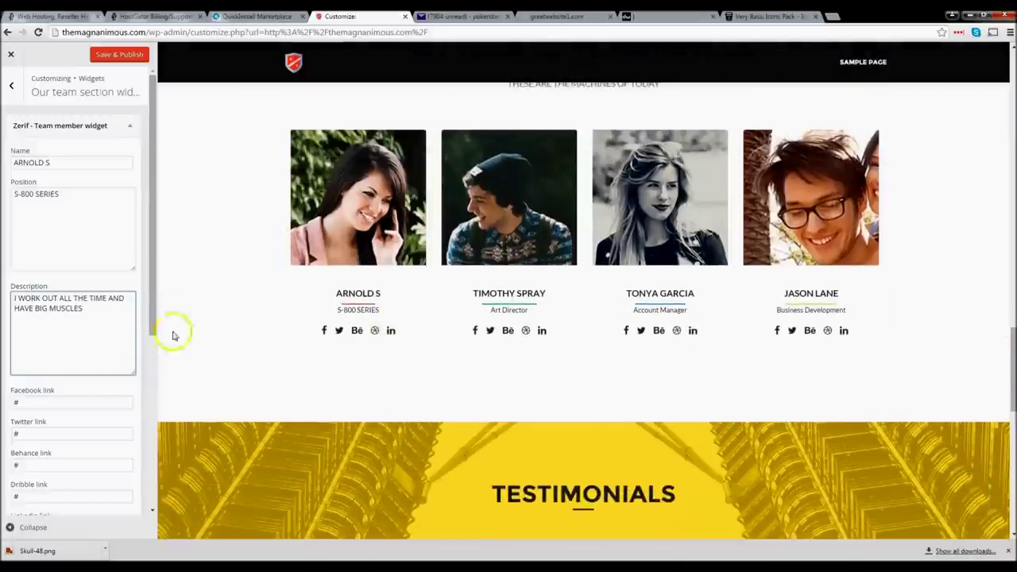
Clear the '#' placeholders from the member's Behance and Dribbble link fields.
{"action": "left_click", "coordinate": [87, 404]}
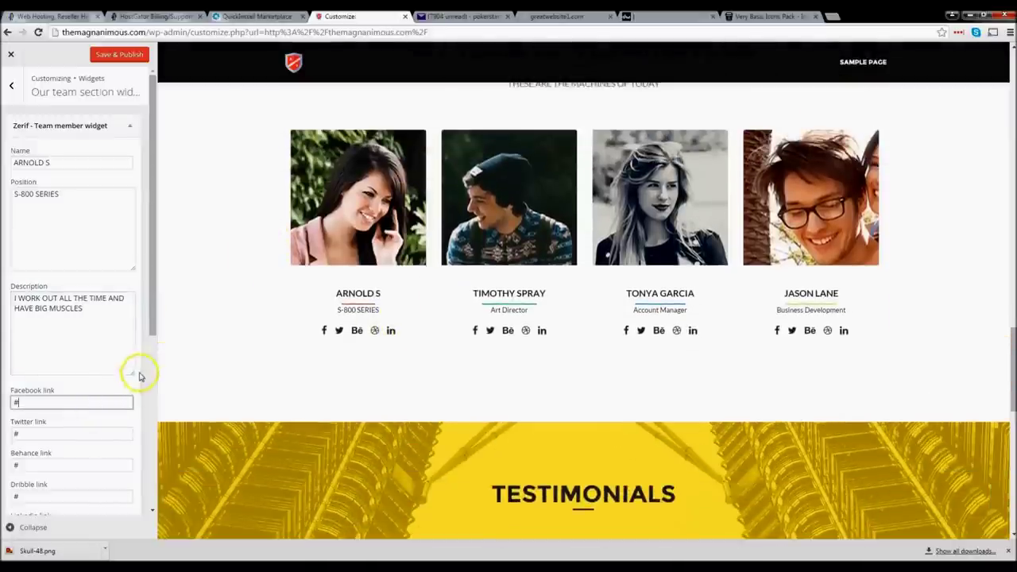
{"action": "left_click", "coordinate": [52, 439]}
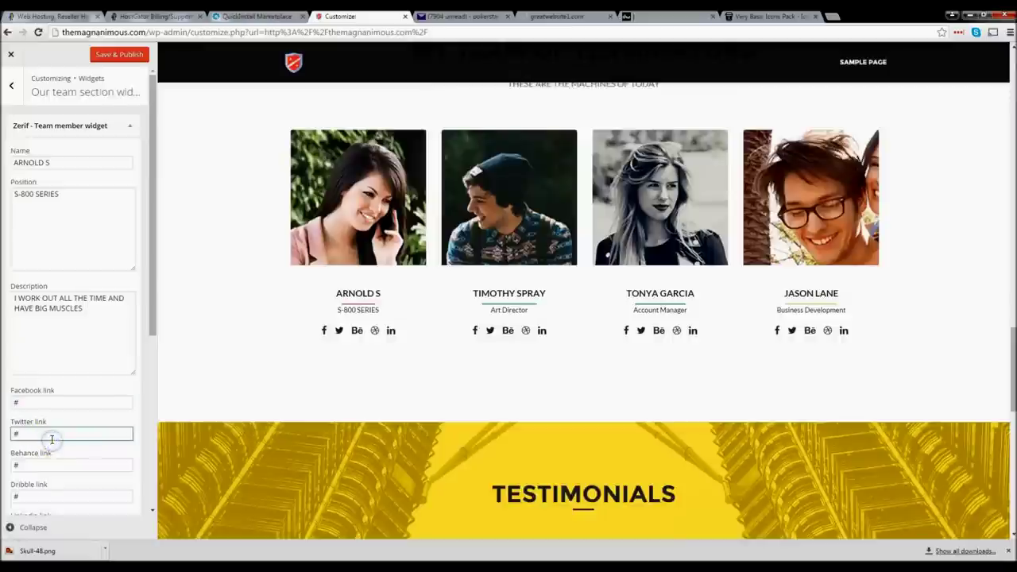
{"action": "left_click", "coordinate": [53, 462]}
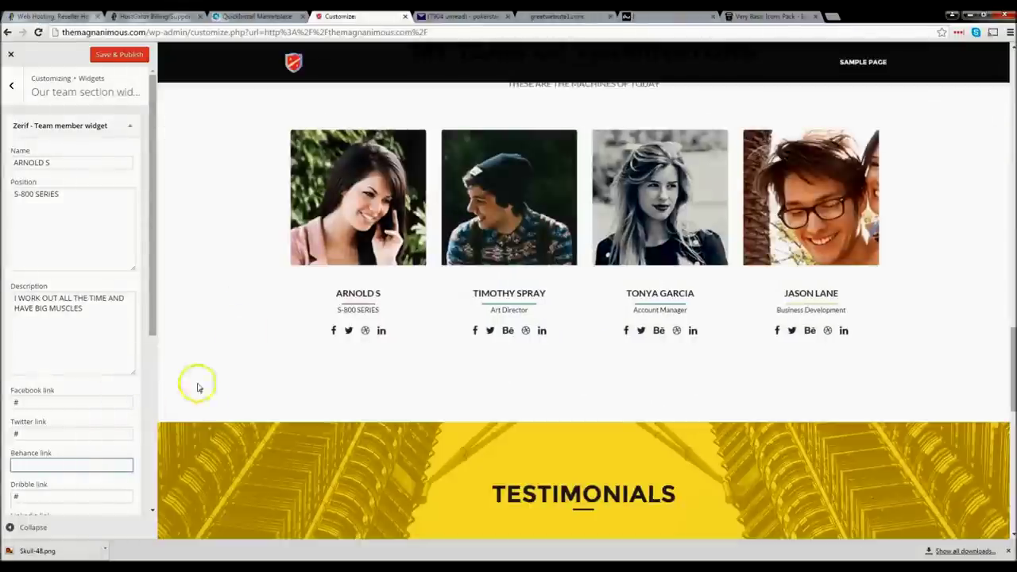
{"action": "double_click", "coordinate": [56, 499]}
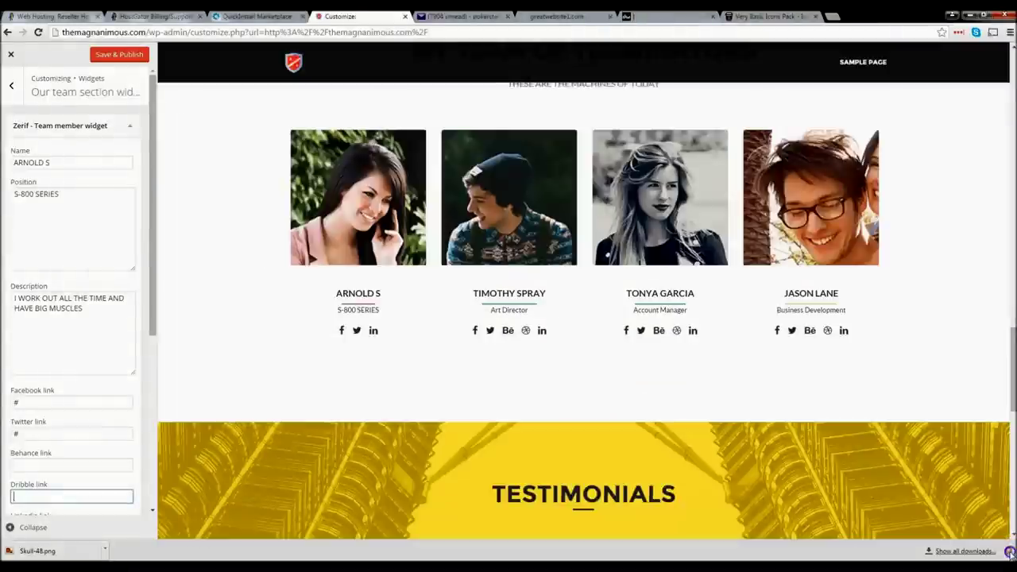
{"action": "left_click", "coordinate": [1008, 551]}
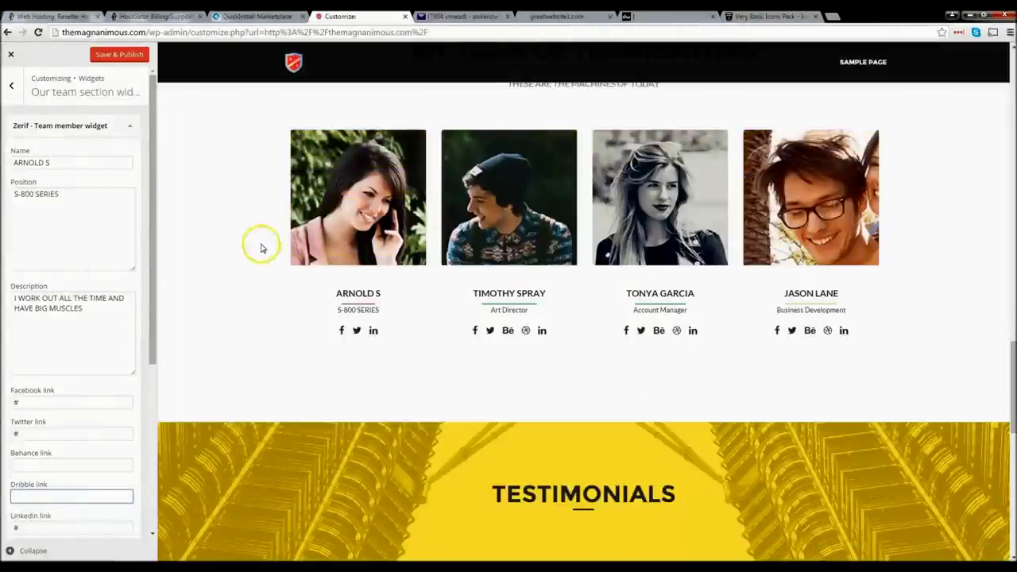
{"action": "scroll", "coordinate": [286, 352], "scroll_direction": "up", "scroll_amount": 1}
{"action": "scroll", "coordinate": [286, 352], "scroll_direction": "up", "scroll_amount": 2}
{"action": "scroll", "coordinate": [132, 382], "scroll_direction": "down", "scroll_amount": 1}
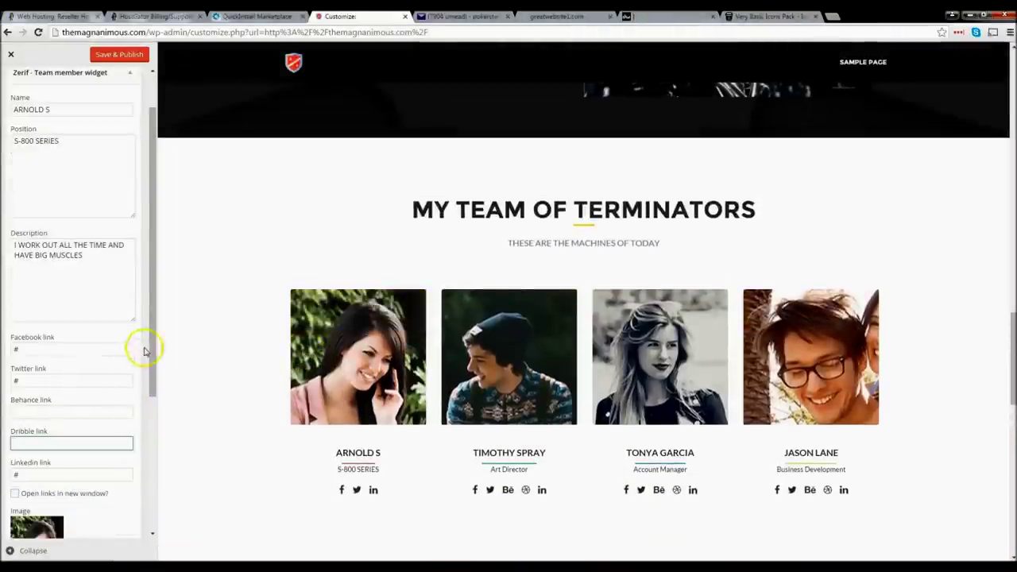
{"action": "left_click_drag", "start_coordinate": [154, 376], "coordinate": [149, 460]}
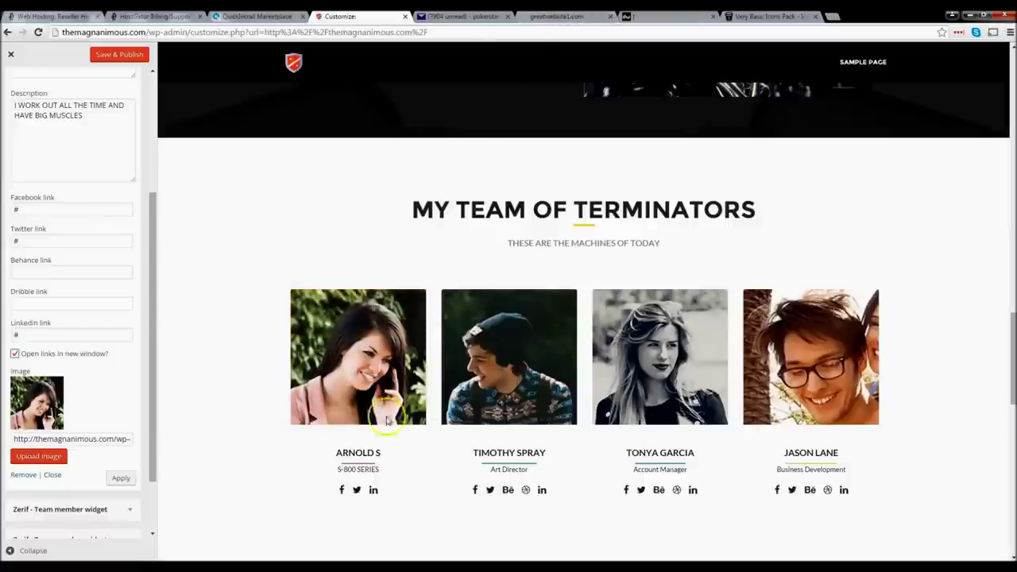
Tick 'Open links in new window?' for the member's social links.
{"action": "left_click", "coordinate": [34, 335]}
{"action": "left_click", "coordinate": [41, 274]}
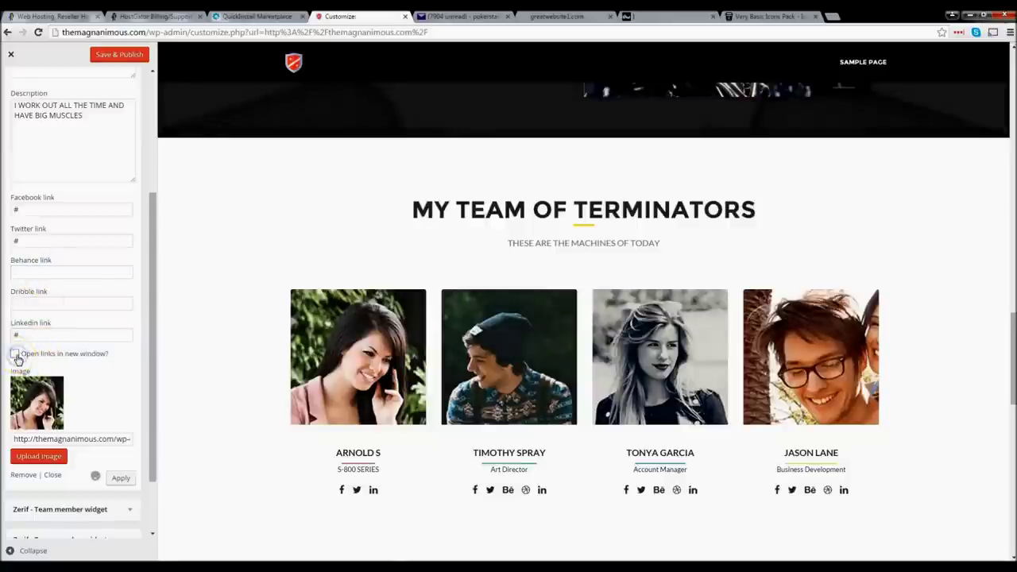
{"action": "left_click", "coordinate": [15, 354]}
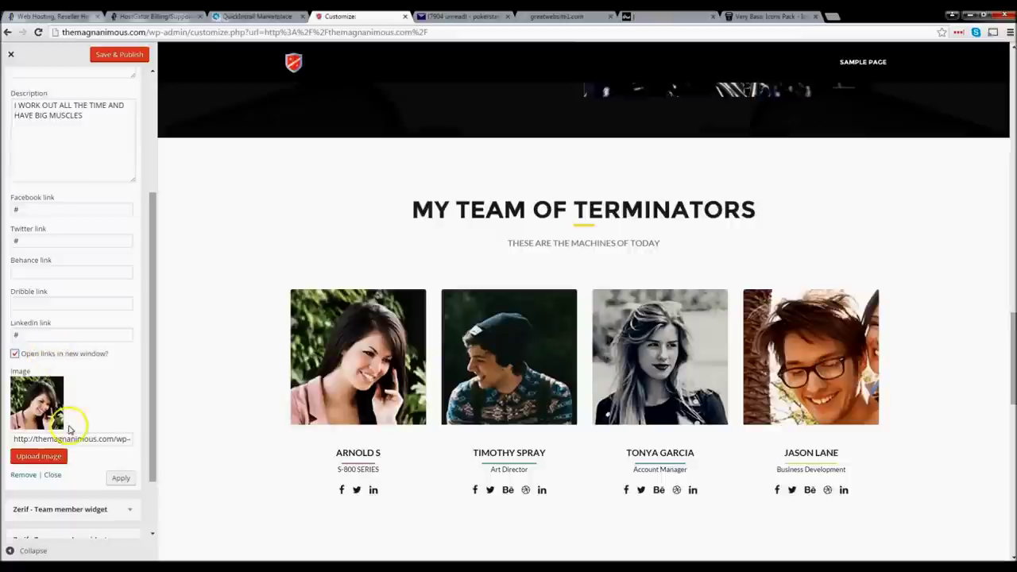
Clear the old image URL and upload the bodybuilder-with-dumbbell photo as the member's image.
{"action": "triple_click", "coordinate": [80, 441]}
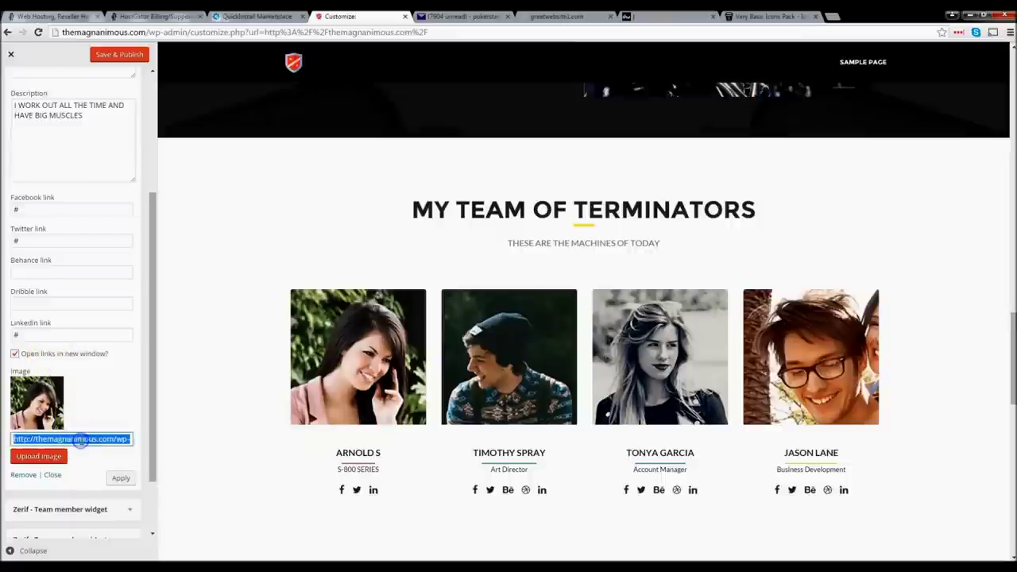
{"action": "key", "text": "BackSpace"}
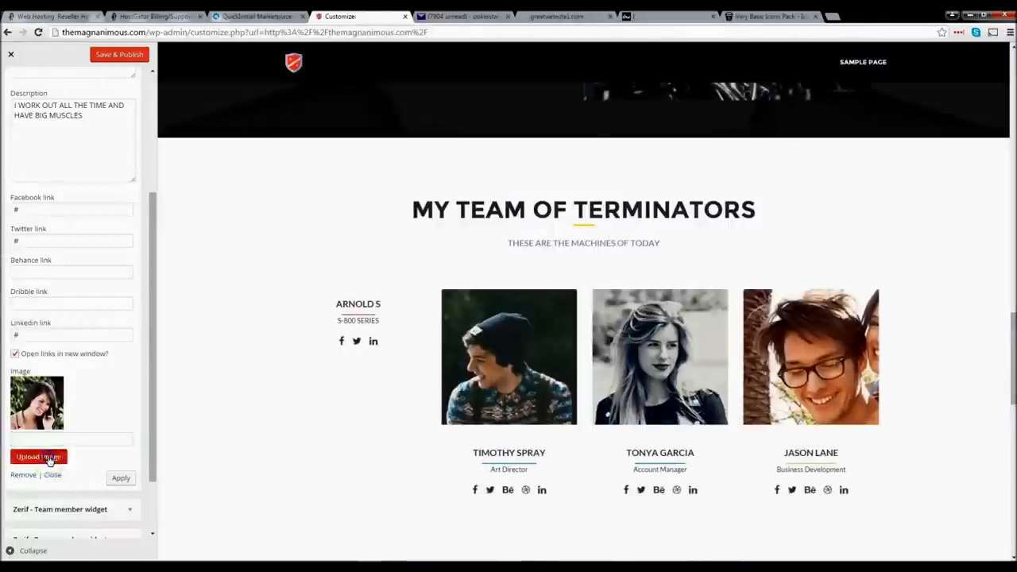
{"action": "left_click", "coordinate": [48, 458]}
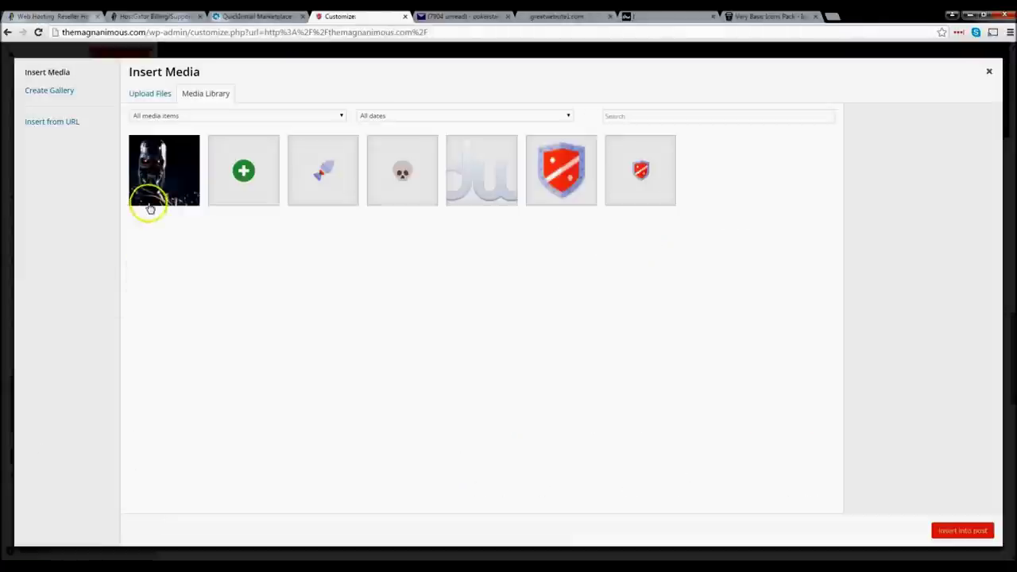
{"action": "left_click", "coordinate": [150, 95]}
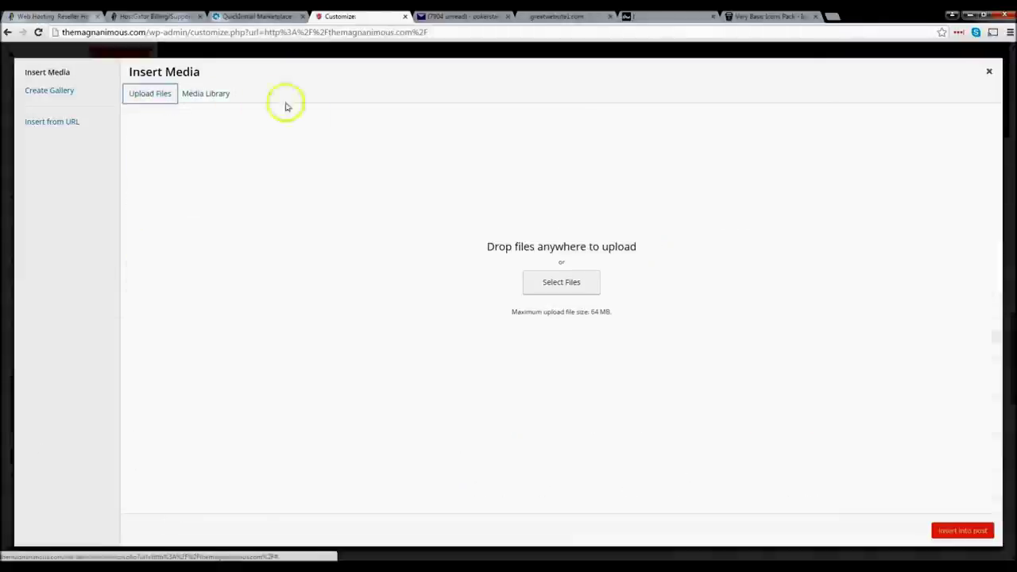
{"action": "left_click", "coordinate": [548, 284]}
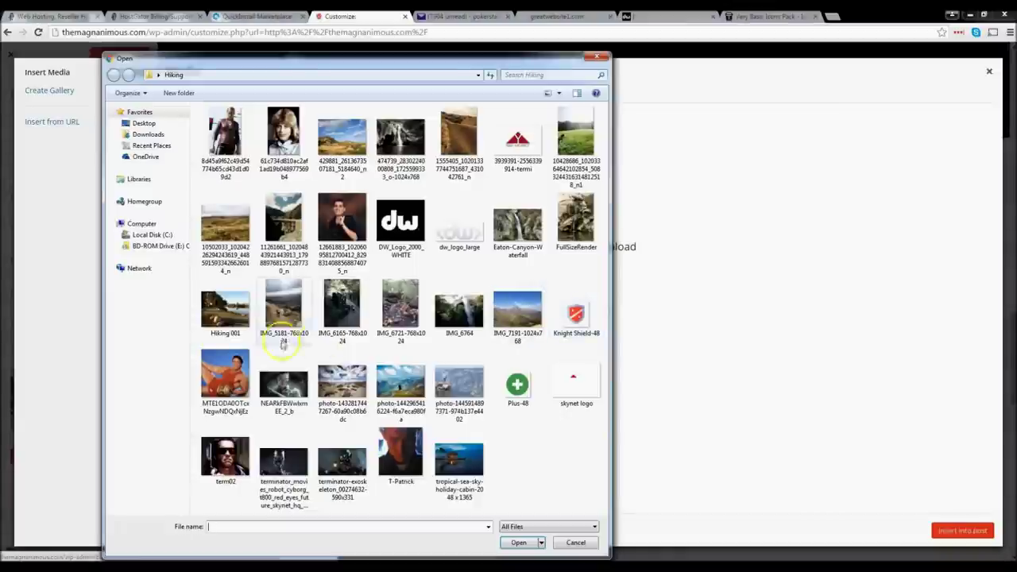
{"action": "left_click", "coordinate": [217, 366]}
{"action": "left_click", "coordinate": [520, 543]}
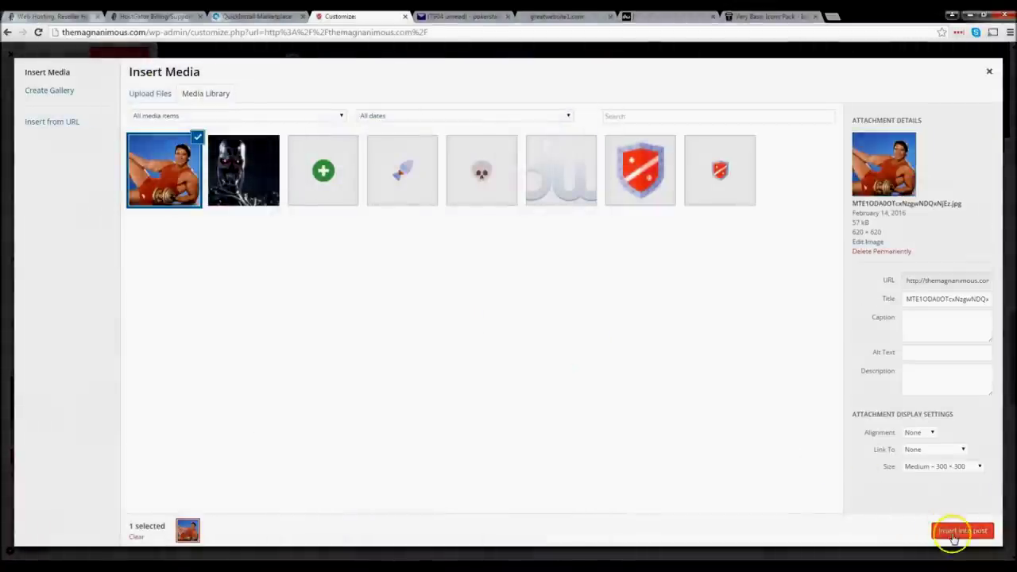
{"action": "left_click", "coordinate": [962, 531]}
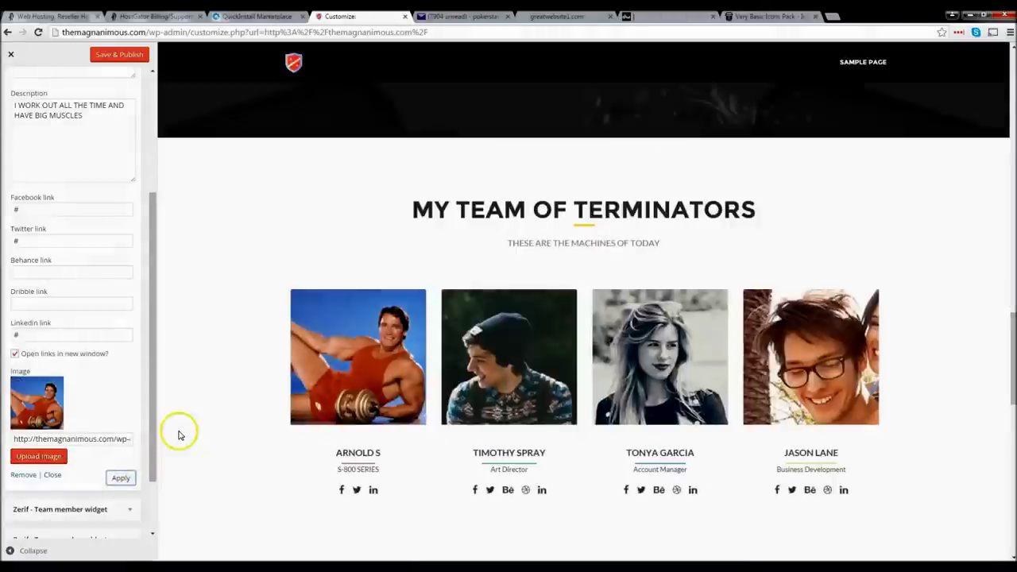
Apply the first team member's edits and collapse the widget, leaving four members listed.
{"action": "scroll", "coordinate": [181, 429], "scroll_direction": "down", "scroll_amount": 1}
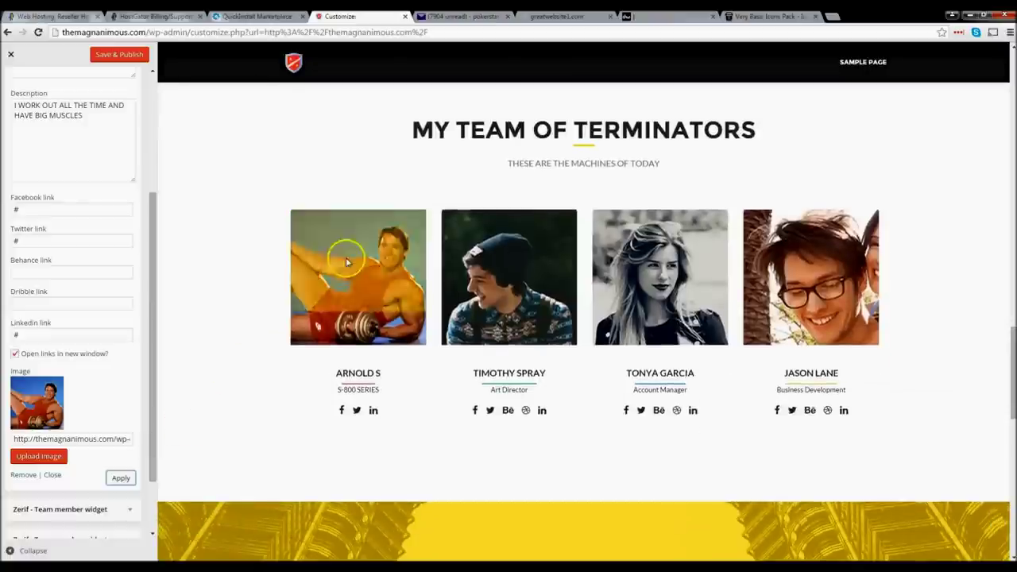
{"action": "mouse_move", "coordinate": [334, 306]}
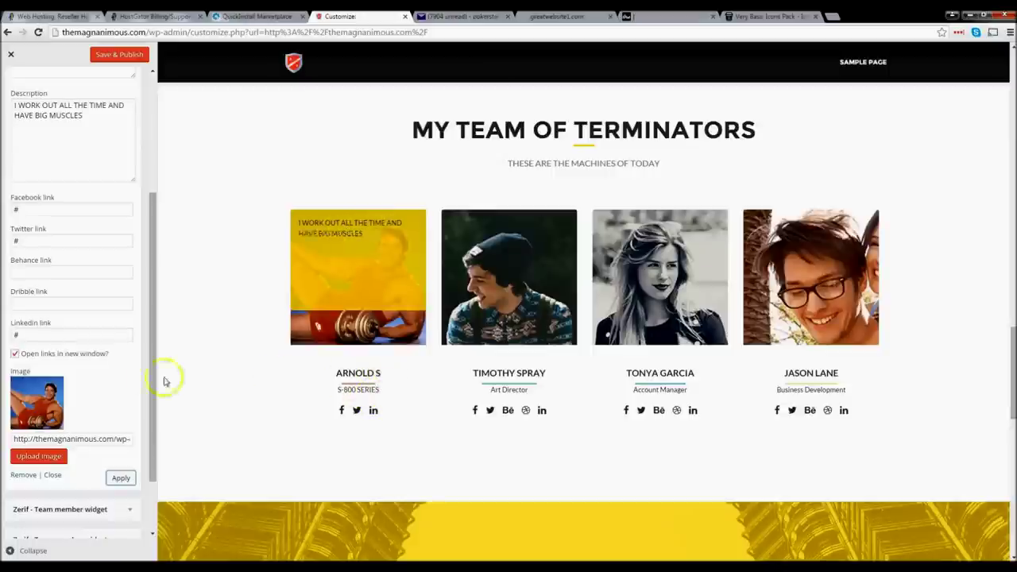
{"action": "scroll", "coordinate": [234, 416], "scroll_direction": "down", "scroll_amount": 1}
{"action": "left_click", "coordinate": [123, 478]}
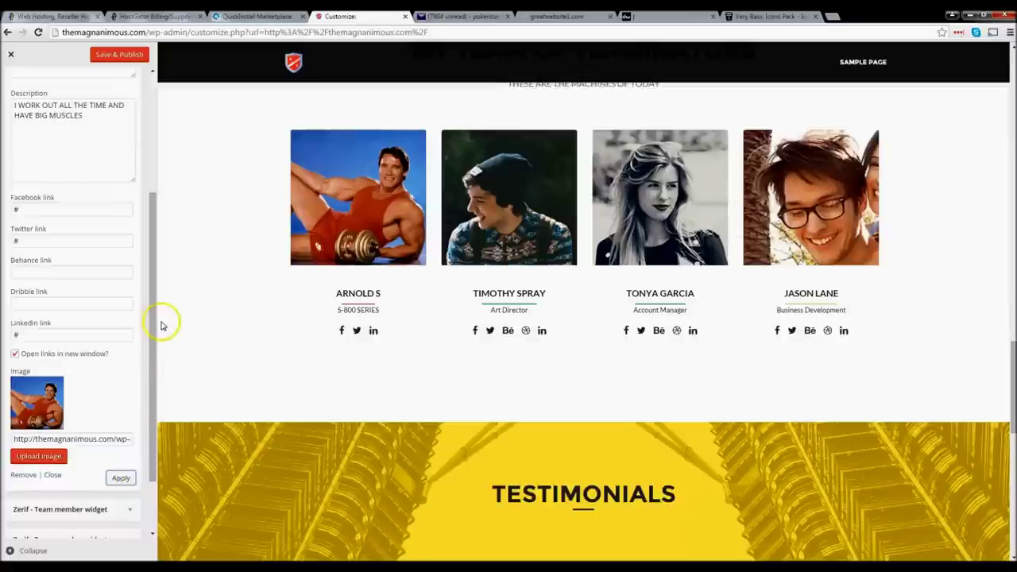
{"action": "left_click", "coordinate": [53, 475]}
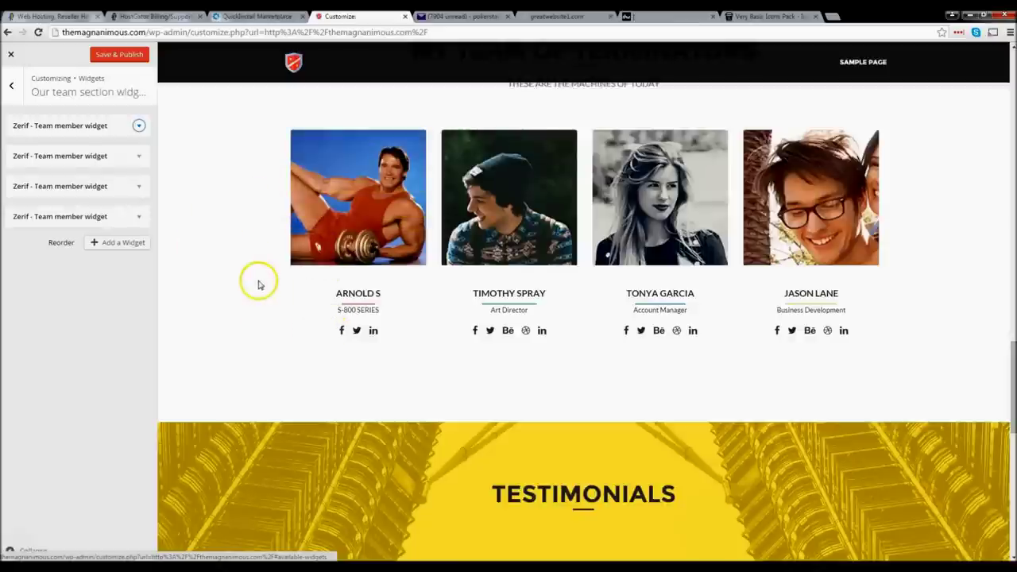
{"action": "scroll", "coordinate": [207, 239], "scroll_direction": "up", "scroll_amount": 1}
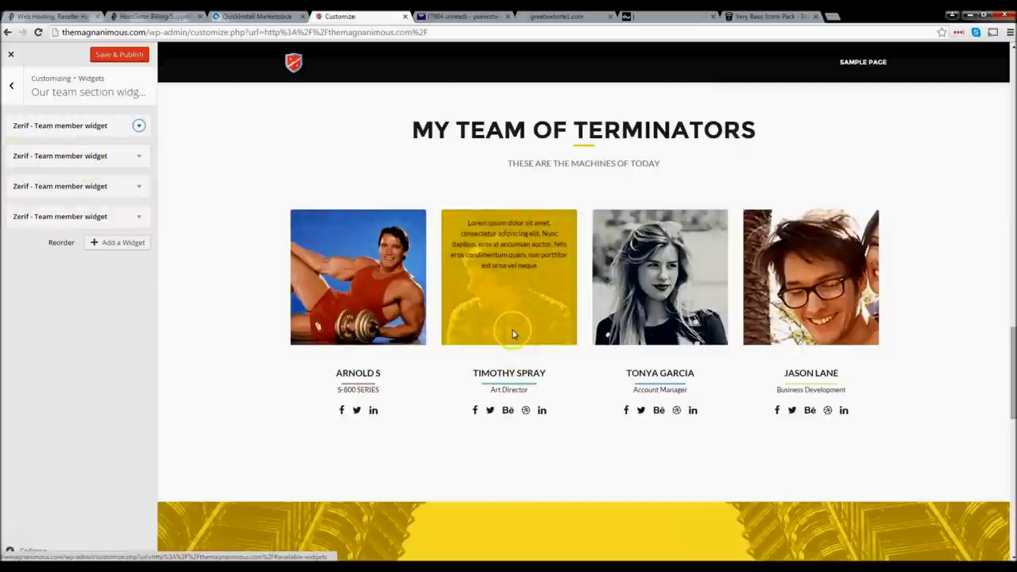
Rename the second team member T-1000, position ADVANCED MODEL, description 'THE T-1000 IS LIQUID'.
{"action": "left_click", "coordinate": [139, 159]}
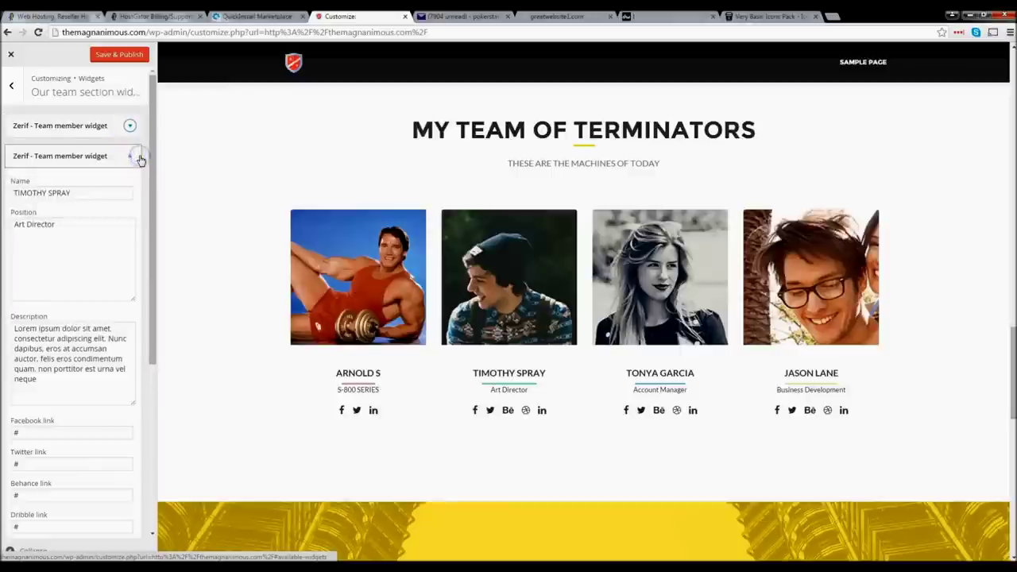
{"action": "triple_click", "coordinate": [113, 193]}
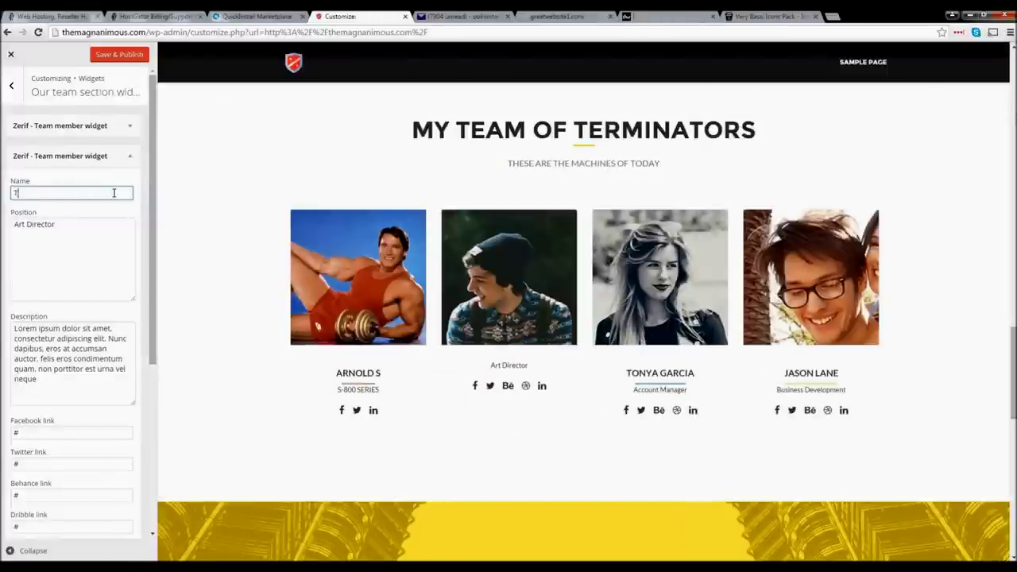
{"action": "type", "text": "T-1000"}
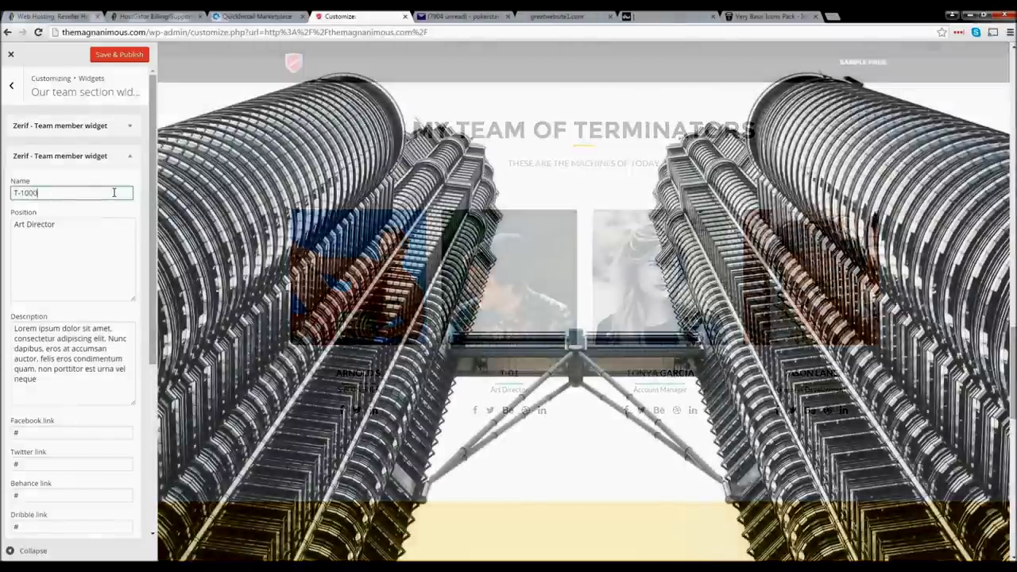
{"action": "key", "text": "Tab"}
{"action": "triple_click", "coordinate": [90, 238]}
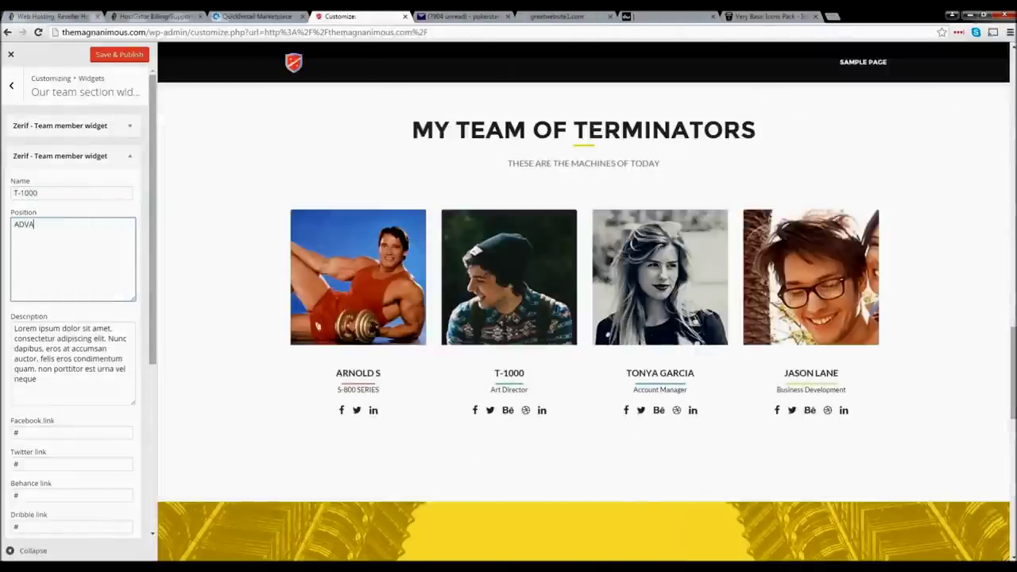
{"action": "type", "text": "ADVANCED MODEL"}
{"action": "key", "text": "Tab"}
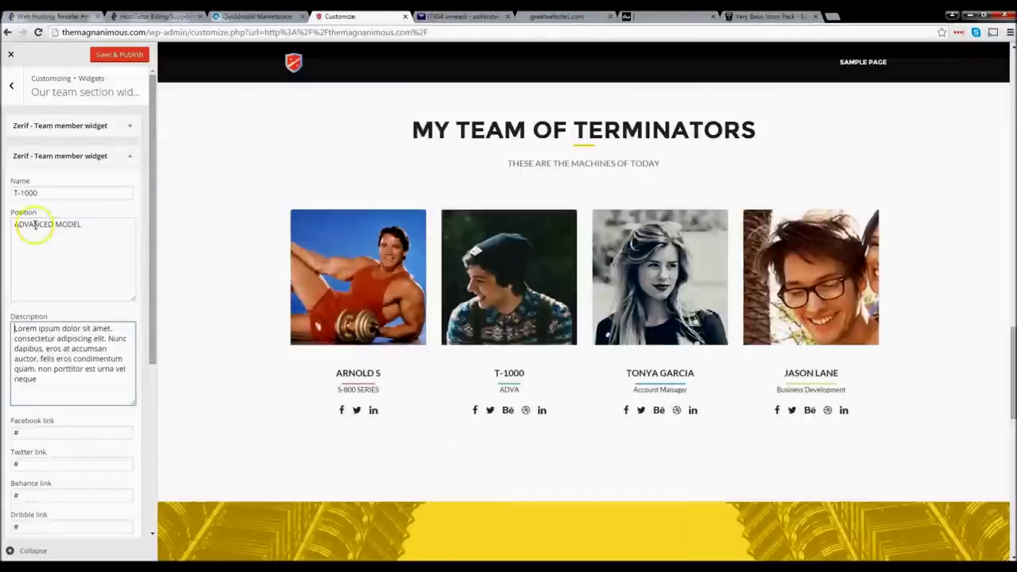
{"action": "triple_click", "coordinate": [85, 388]}
{"action": "type", "text": "THE"}
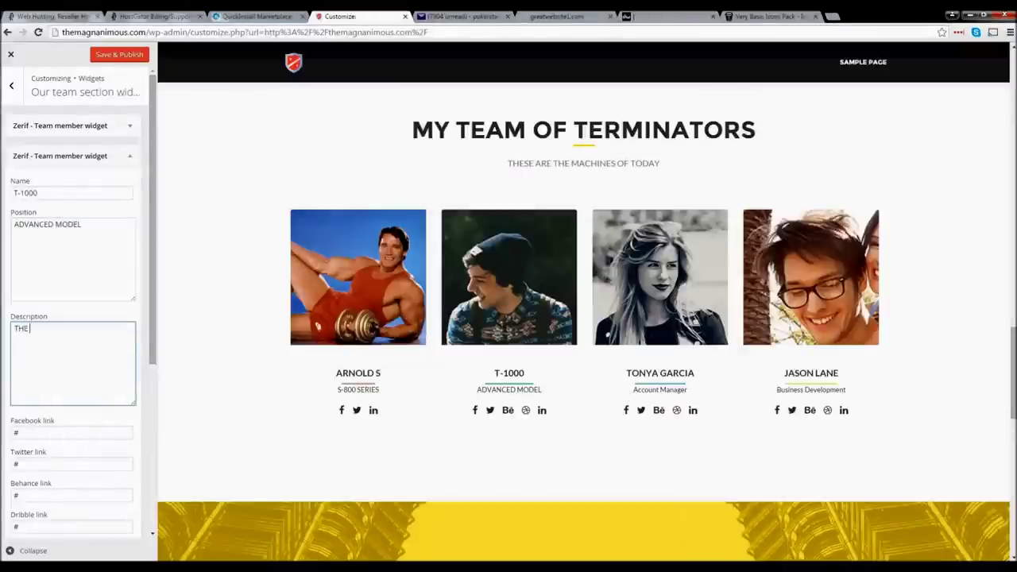
{"action": "type", "text": " T-1000 IS LIQUID METAL"}
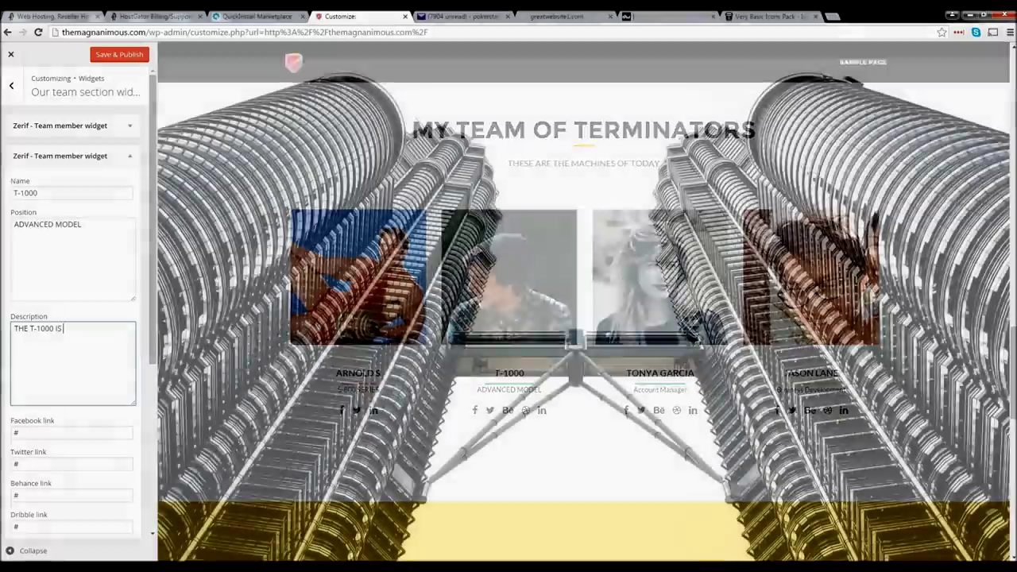
Clear the second member's Behance and Dribbble link values.
{"action": "key", "text": "Tab"}
{"action": "scroll", "coordinate": [87, 422], "scroll_direction": "down", "scroll_amount": 1}
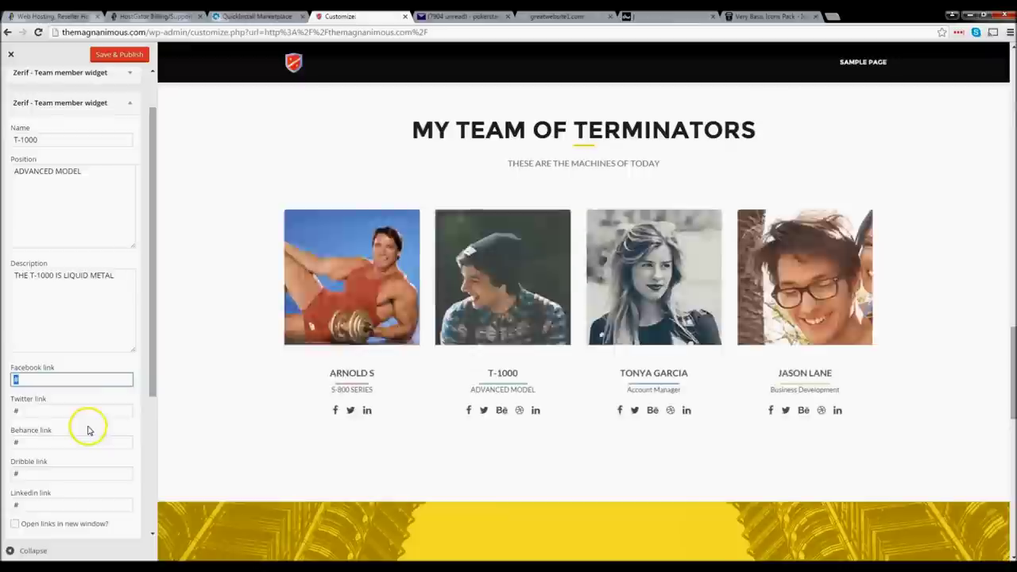
{"action": "left_click", "coordinate": [70, 408]}
{"action": "left_click", "coordinate": [67, 442]}
{"action": "key", "text": "BackSpace"}
{"action": "left_click", "coordinate": [44, 478]}
{"action": "key", "text": "BackSpace"}
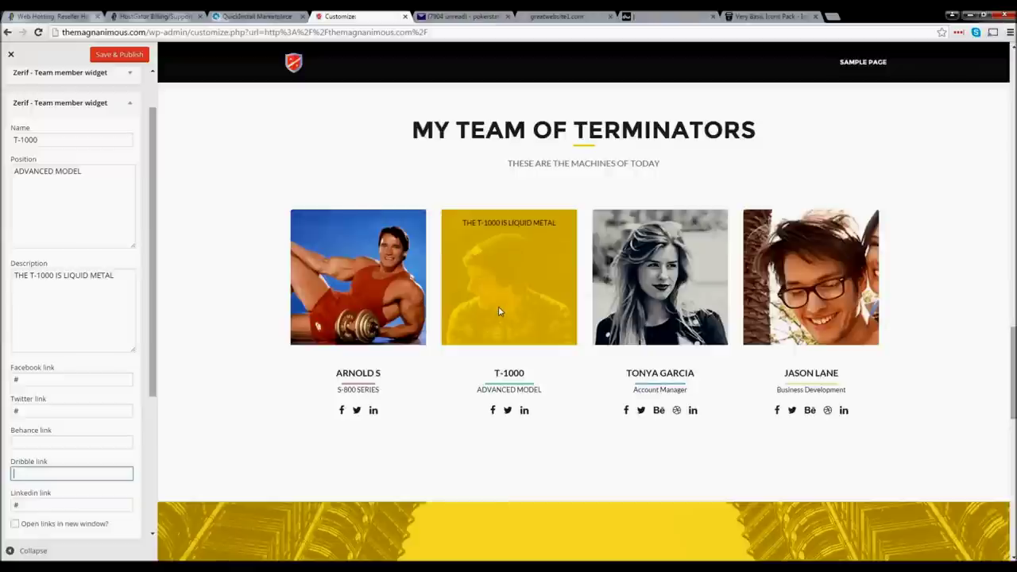
{"action": "left_click_drag", "start_coordinate": [148, 203], "coordinate": [152, 302]}
{"action": "left_click_drag", "start_coordinate": [34, 363], "coordinate": [72, 362]}
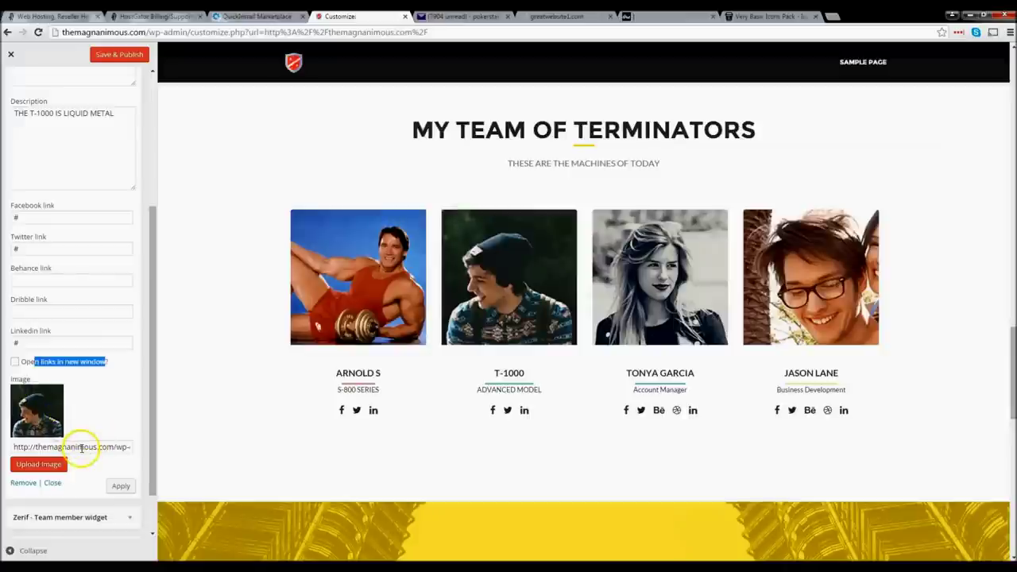
Replace T-1000's old image URL with the uploaded T-Patrick image and apply it.
{"action": "left_click", "coordinate": [82, 447]}
{"action": "triple_click", "coordinate": [82, 448]}
{"action": "key", "text": "BackSpace"}
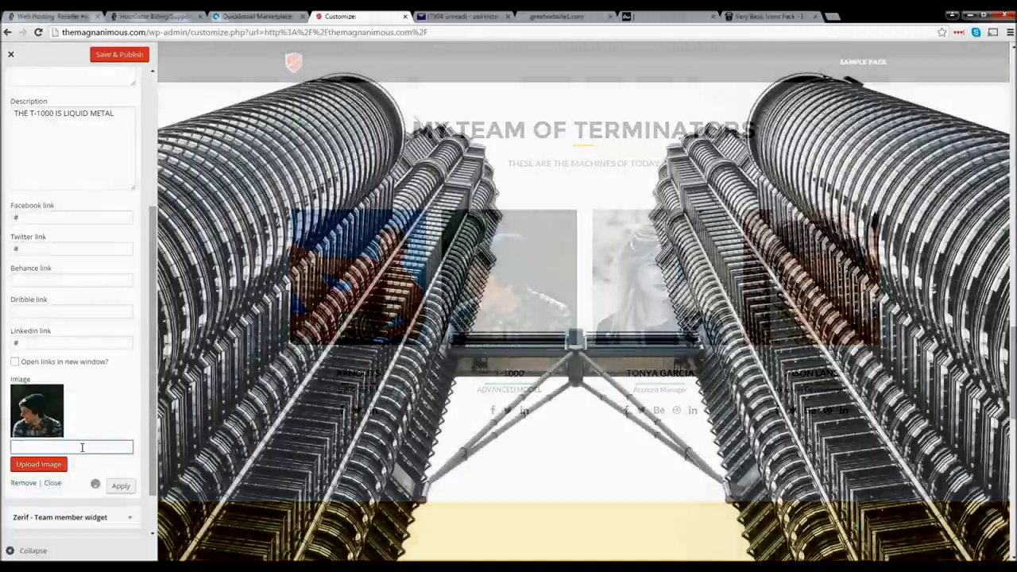
{"action": "left_click", "coordinate": [39, 465]}
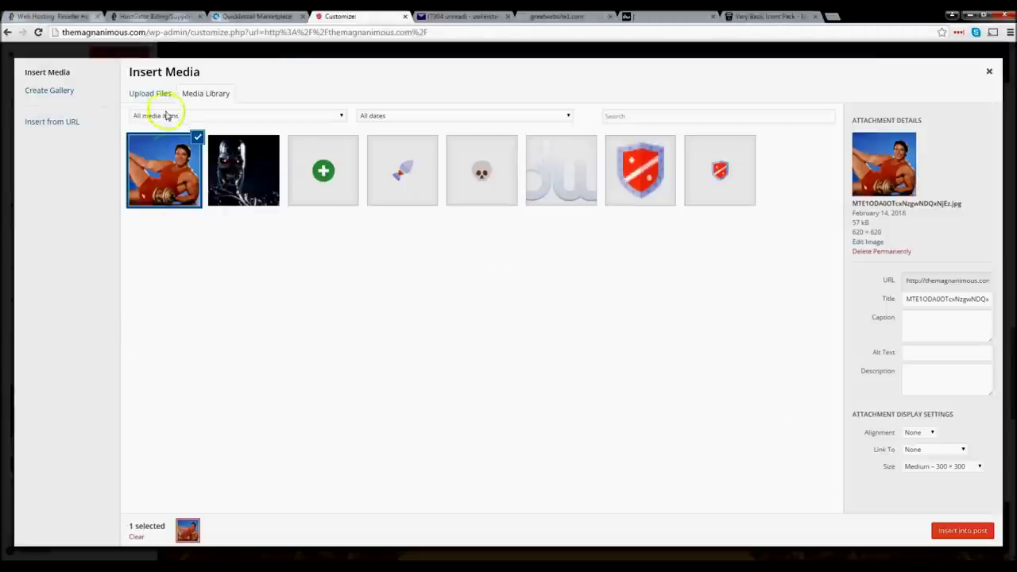
{"action": "left_click", "coordinate": [164, 95]}
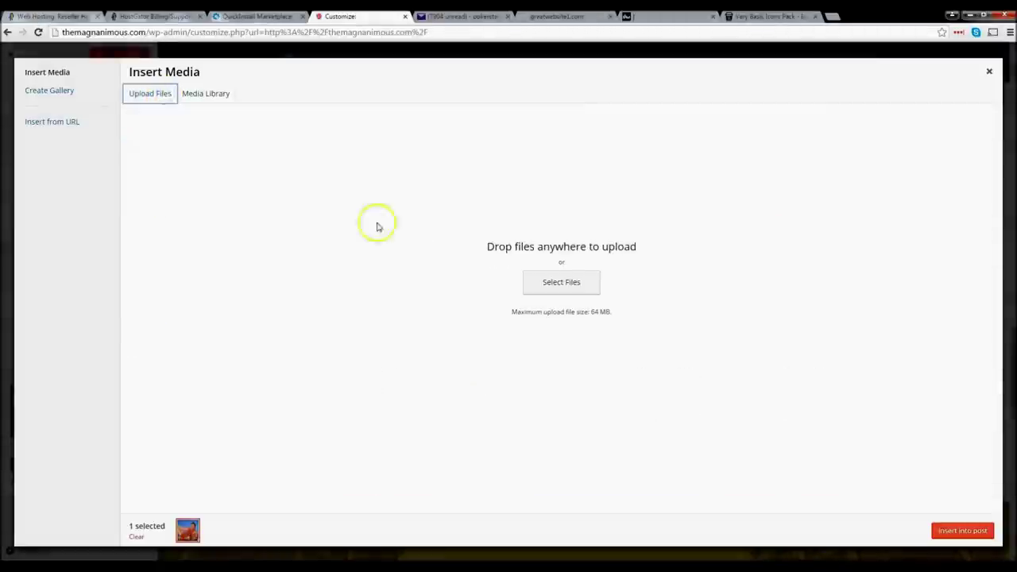
{"action": "left_click", "coordinate": [560, 281]}
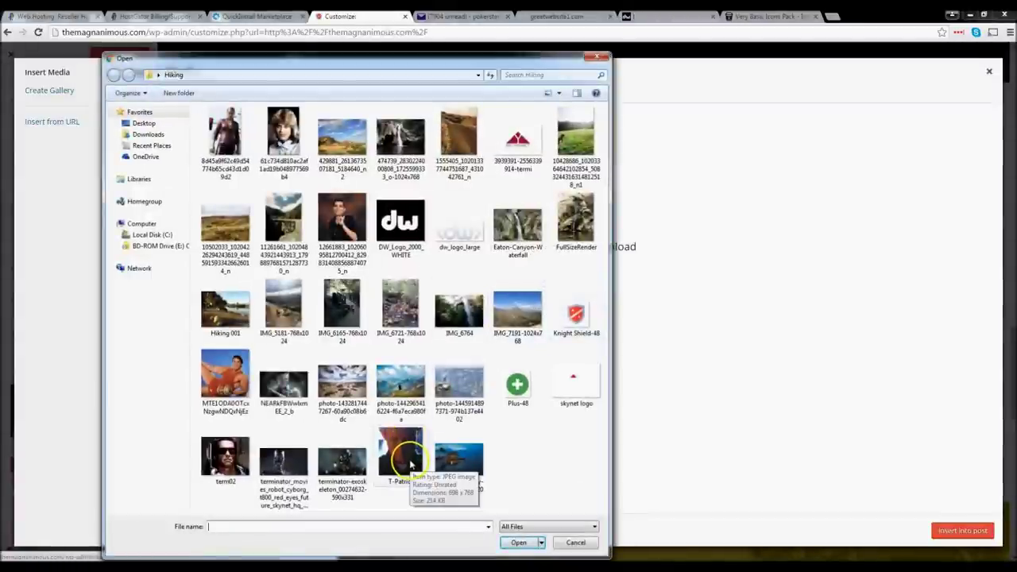
{"action": "double_click", "coordinate": [410, 464]}
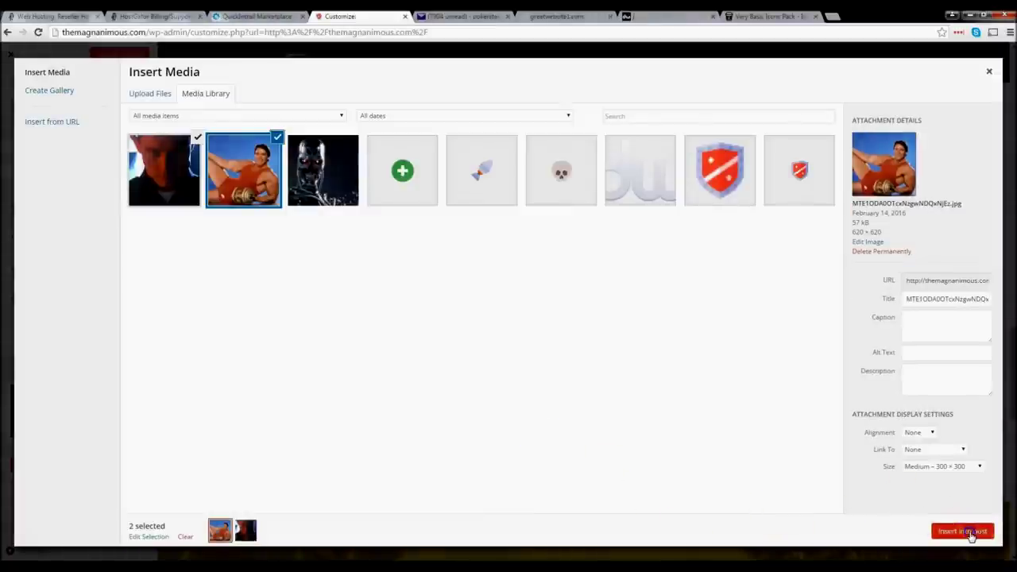
{"action": "left_click", "coordinate": [968, 532]}
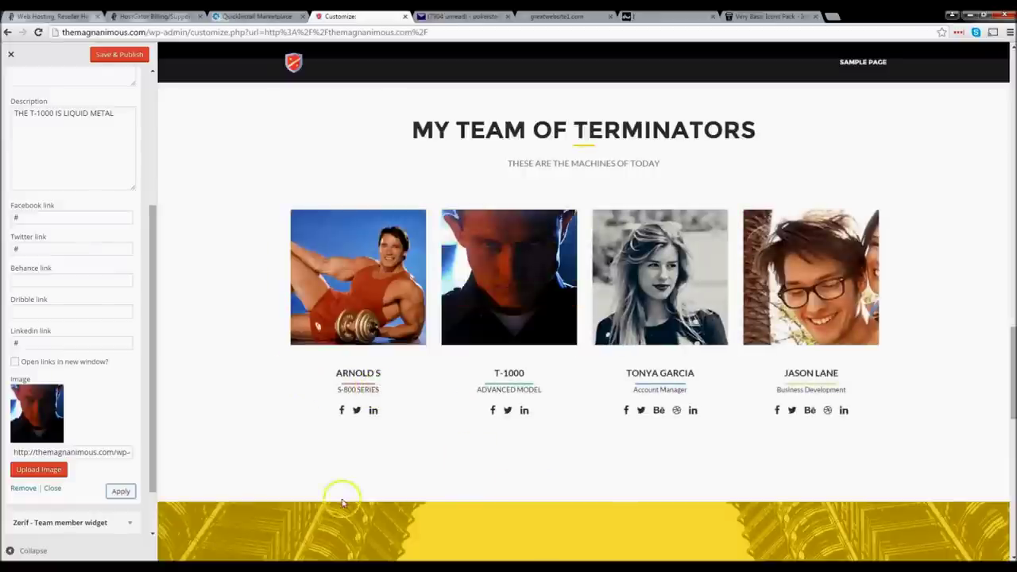
{"action": "mouse_move", "coordinate": [534, 295]}
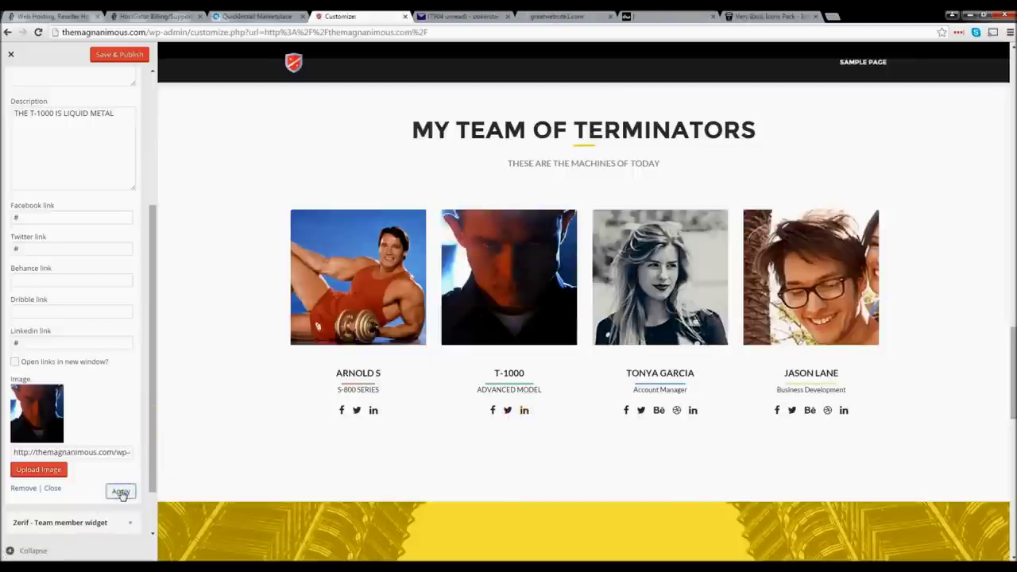
{"action": "left_click", "coordinate": [51, 488]}
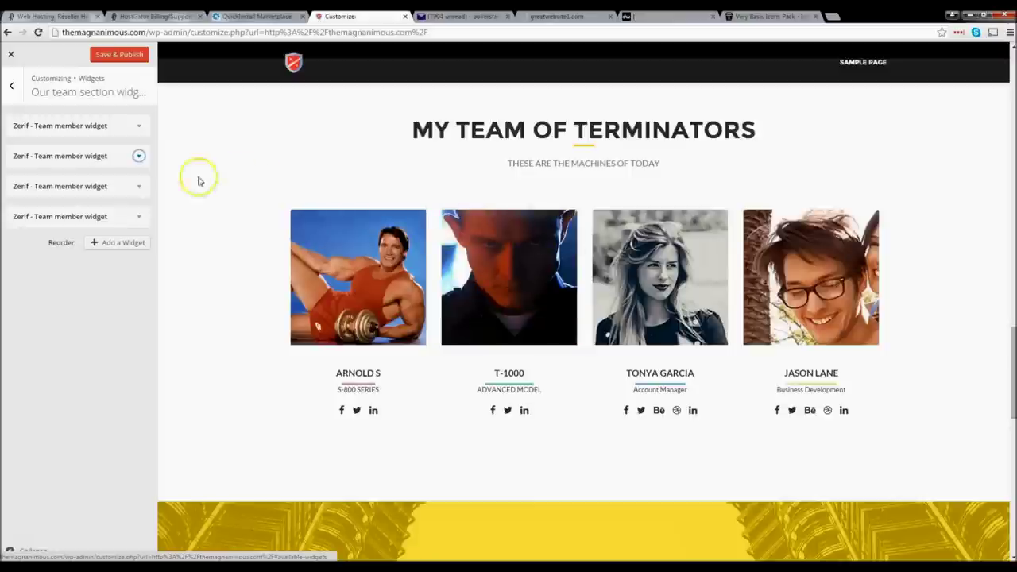
Rename the third team member RANDOM MACHINE and clear its Behance and Dribbble links.
{"action": "left_click", "coordinate": [140, 190]}
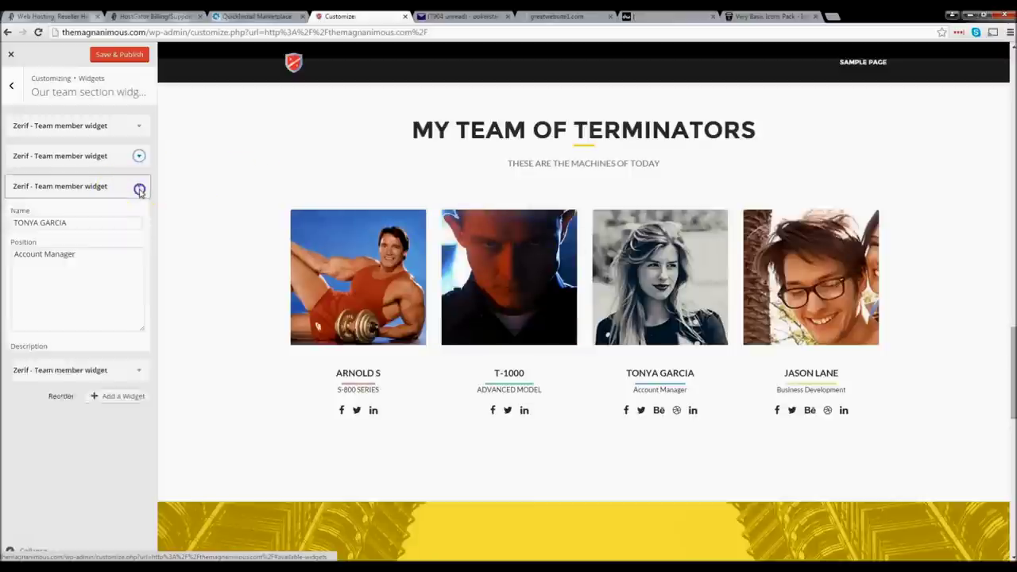
{"action": "triple_click", "coordinate": [99, 224]}
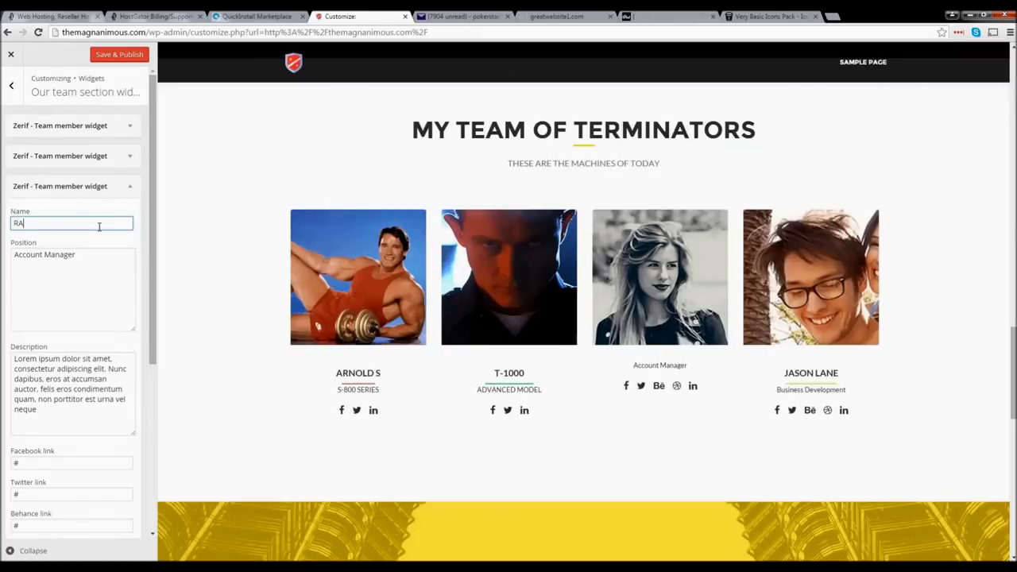
{"action": "type", "text": "RANDOM MACHINE"}
{"action": "key", "text": "Tab"}
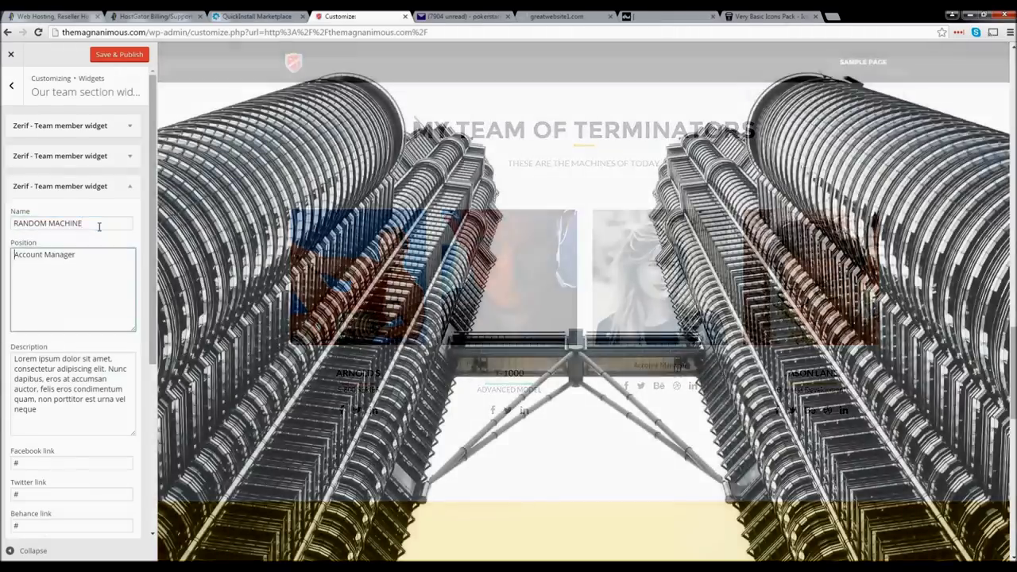
{"action": "left_click", "coordinate": [97, 258]}
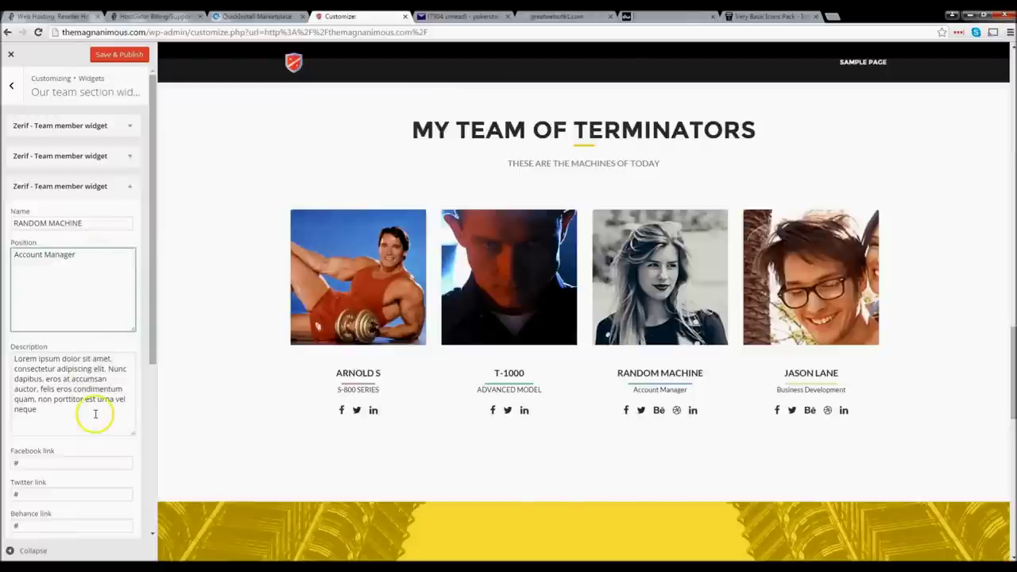
{"action": "scroll", "coordinate": [28, 391], "scroll_direction": "down", "scroll_amount": 2}
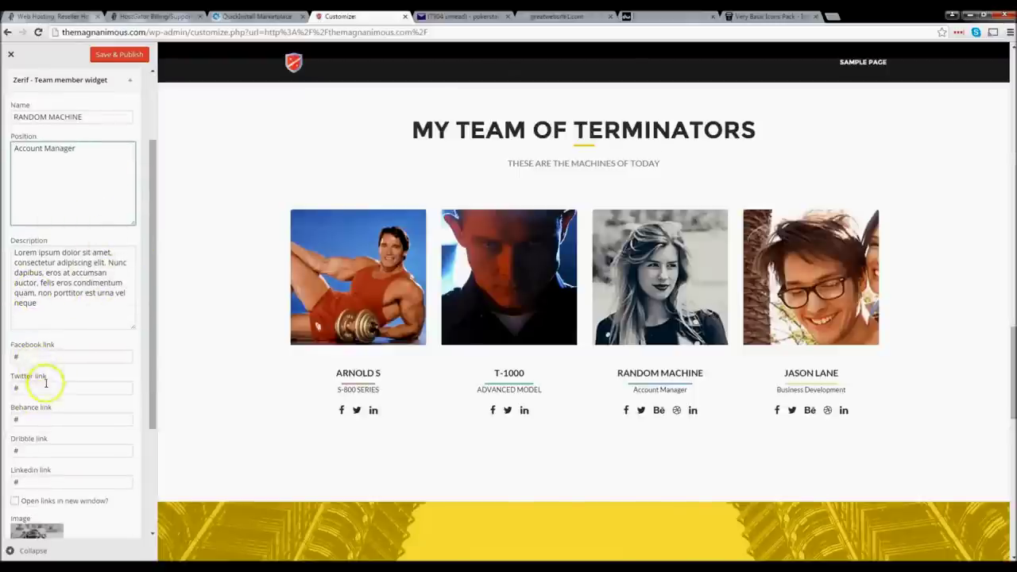
{"action": "left_click", "coordinate": [64, 419]}
{"action": "left_click", "coordinate": [64, 451]}
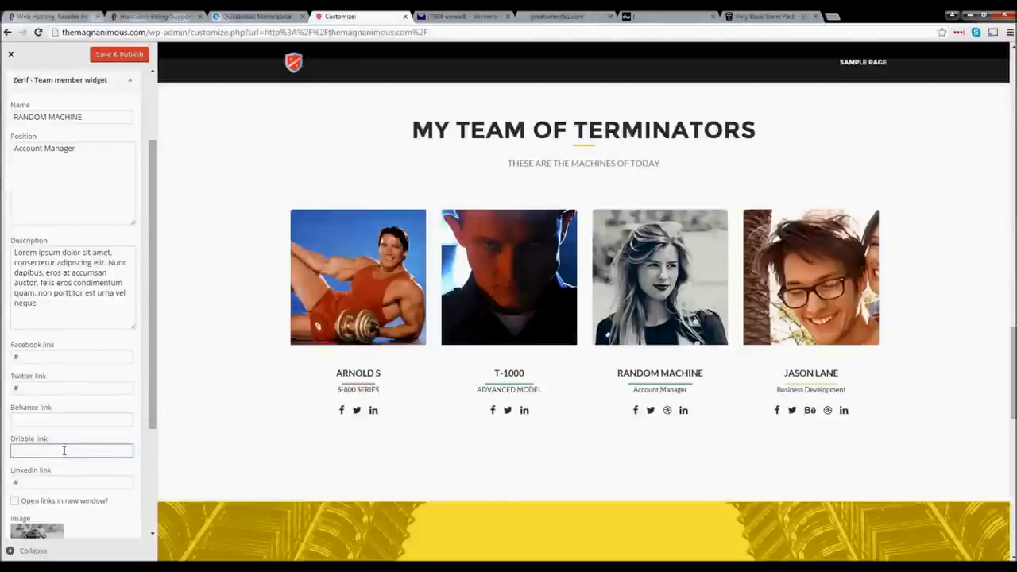
Make its links open in a new window and set the Terminator robot image as its photo.
{"action": "scroll", "coordinate": [64, 450], "scroll_direction": "down", "scroll_amount": 3}
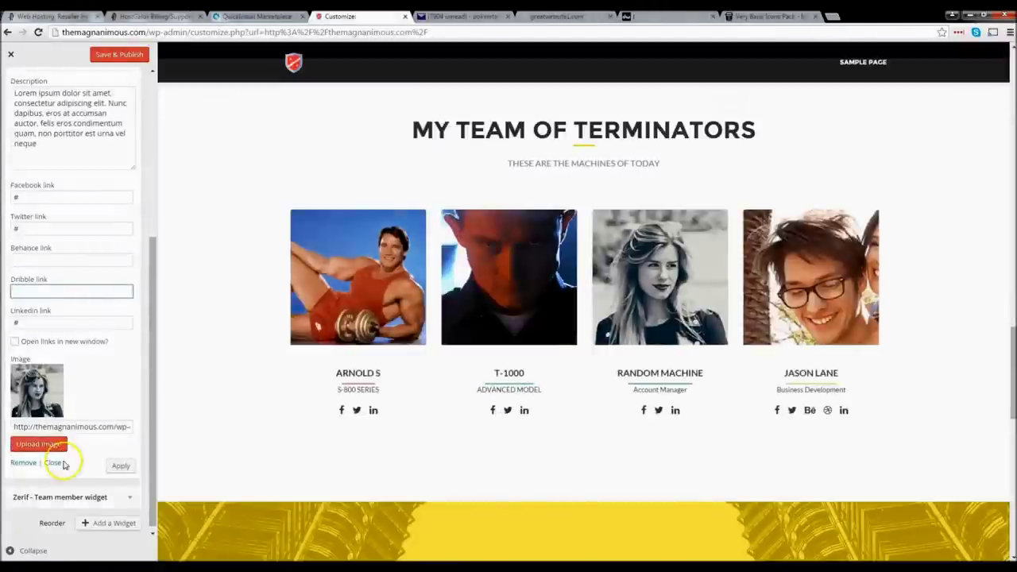
{"action": "triple_click", "coordinate": [54, 426]}
{"action": "key", "text": "BackSpace"}
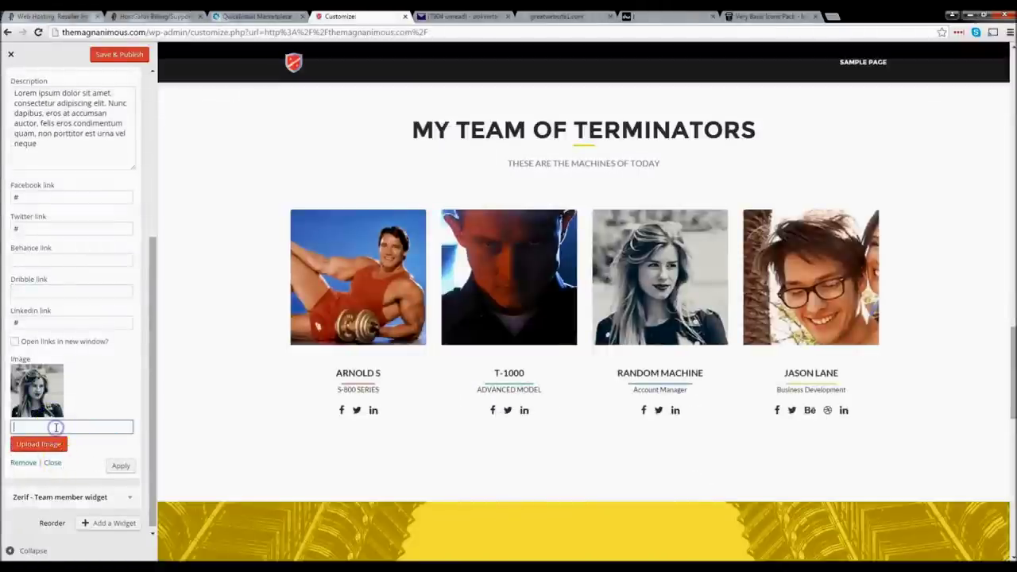
{"action": "left_click", "coordinate": [15, 342]}
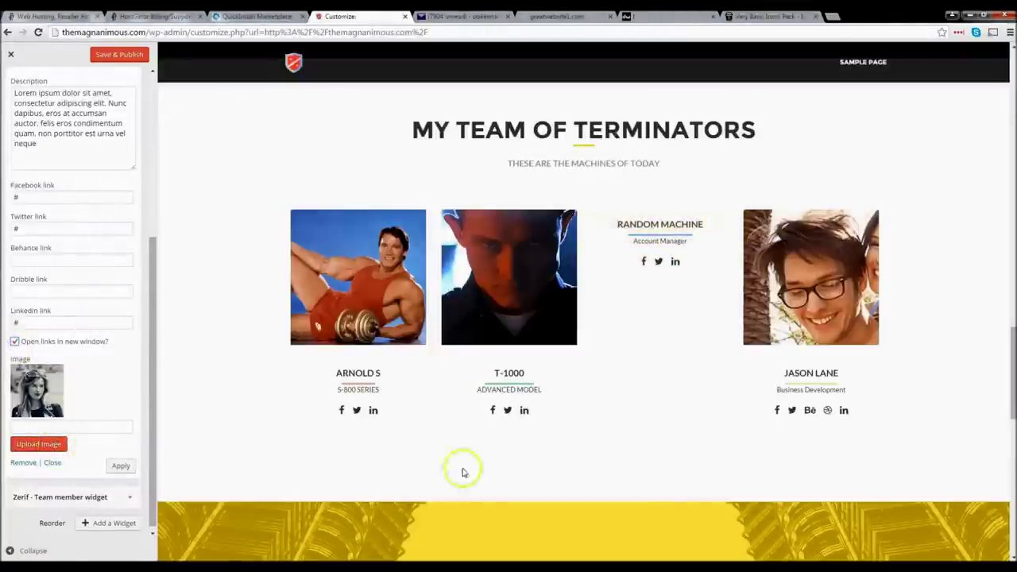
{"action": "left_click", "coordinate": [53, 445]}
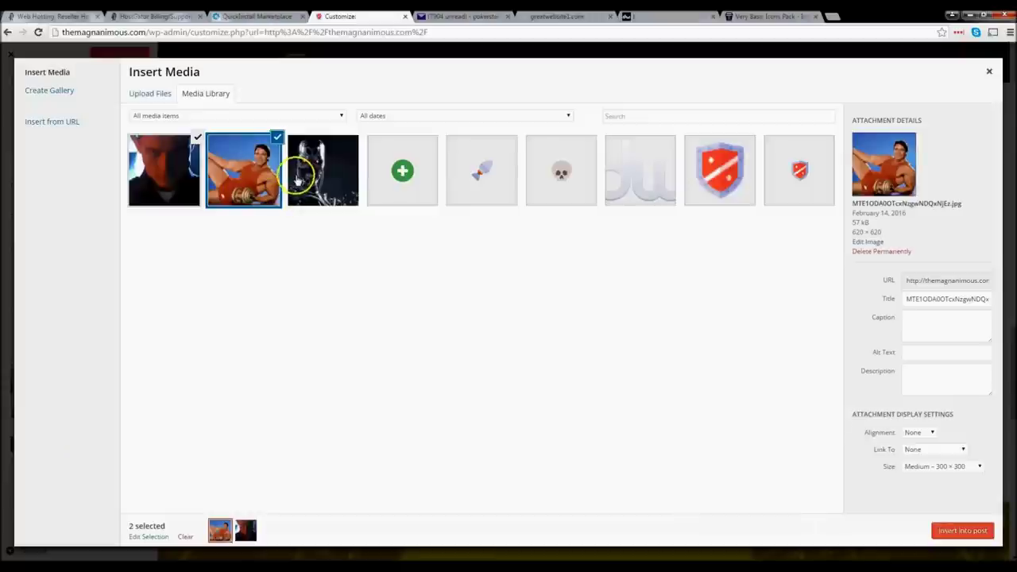
{"action": "left_click", "coordinate": [321, 173]}
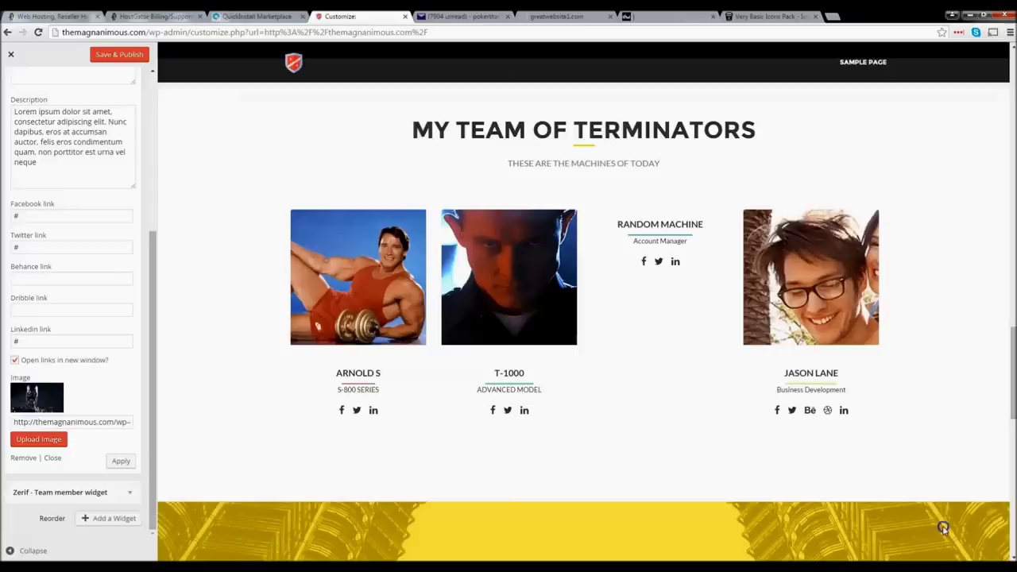
{"action": "left_click", "coordinate": [962, 530]}
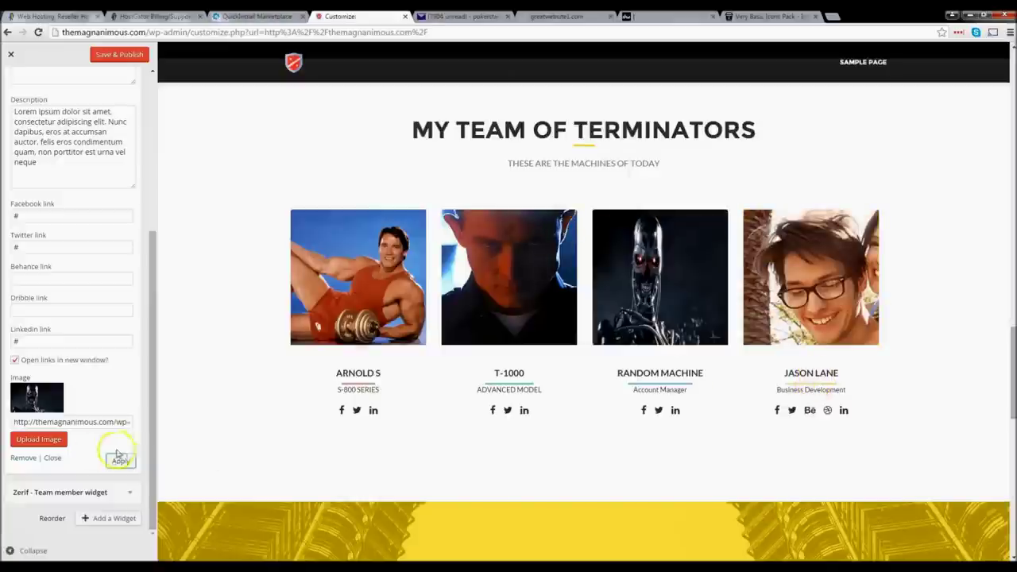
{"action": "left_click", "coordinate": [54, 459]}
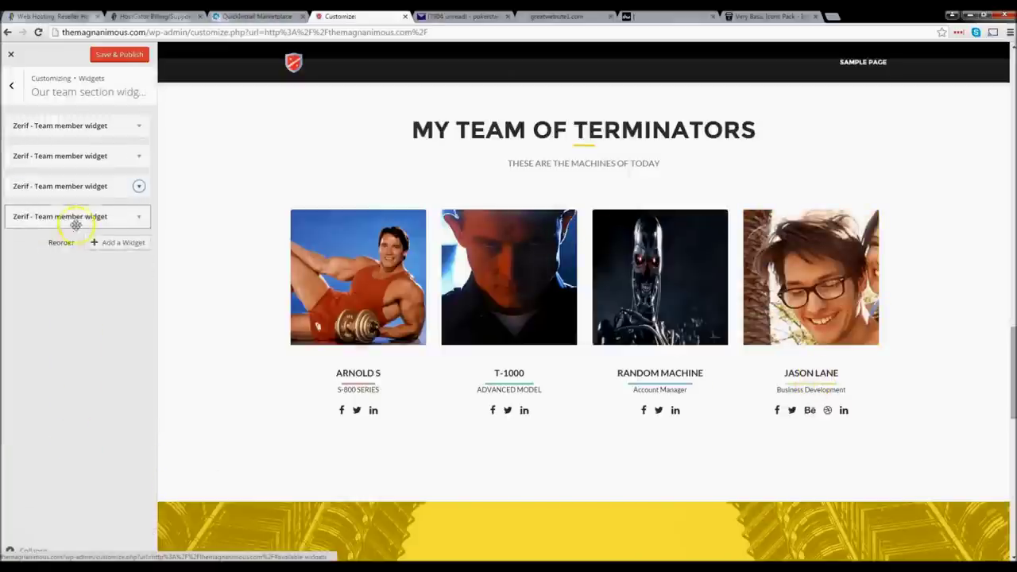
Rename the fourth member T-1000 and trim its description to end at 'auctor.'.
{"action": "left_click", "coordinate": [138, 221]}
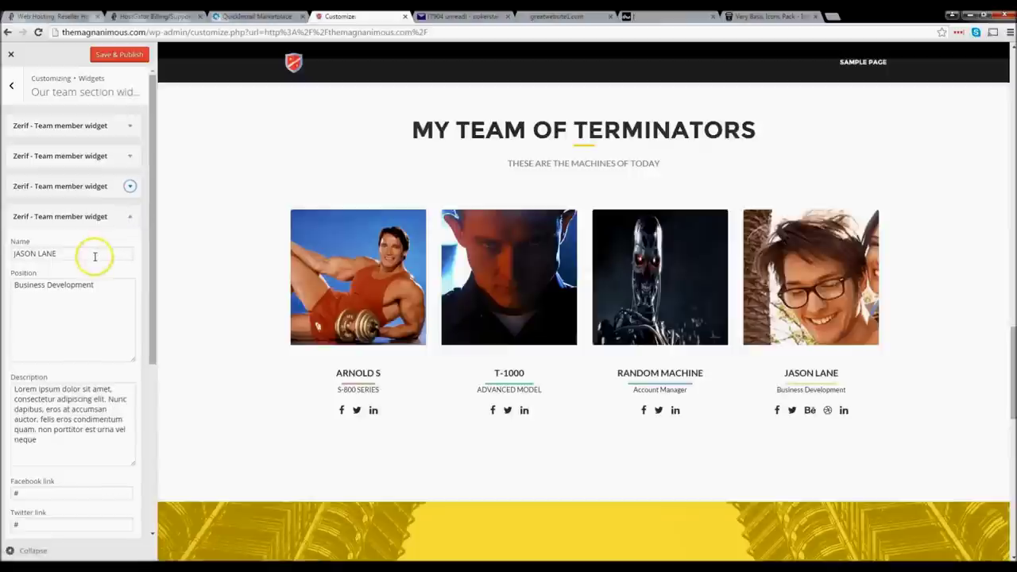
{"action": "left_click_drag", "start_coordinate": [91, 254], "coordinate": [13, 253]}
{"action": "type", "text": "T-1000 CHINESE GUY"}
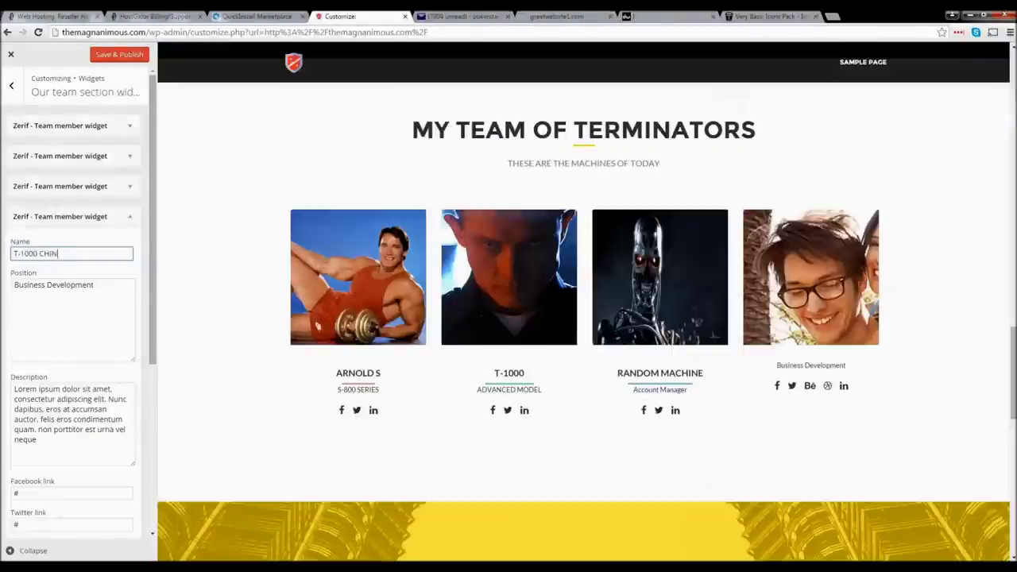
{"action": "key", "text": "Tab"}
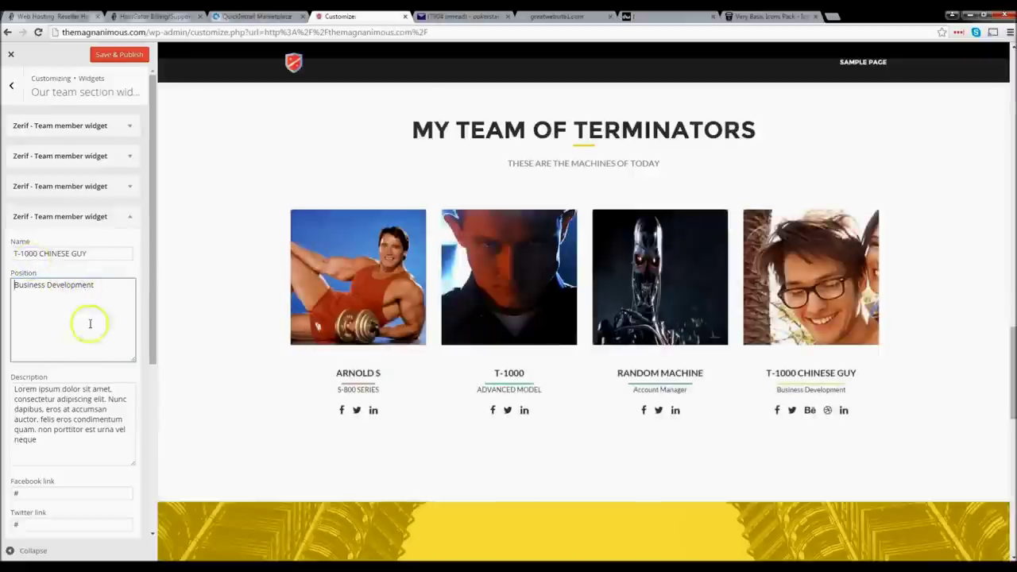
{"action": "left_click_drag", "start_coordinate": [86, 447], "coordinate": [40, 419]}
{"action": "key", "text": "BackSpace"}
{"action": "left_click", "coordinate": [117, 418]}
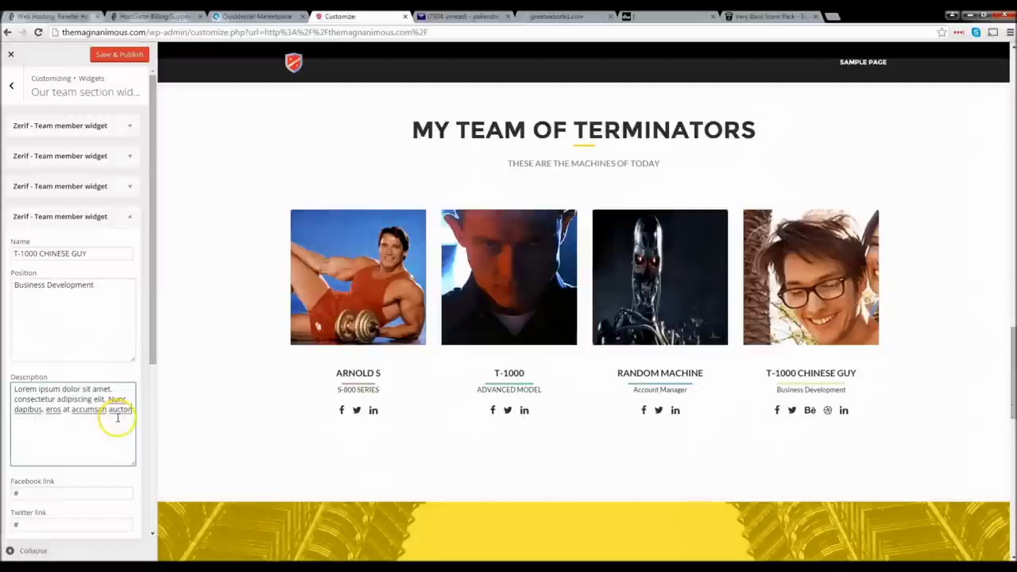
{"action": "type", "text": "."}
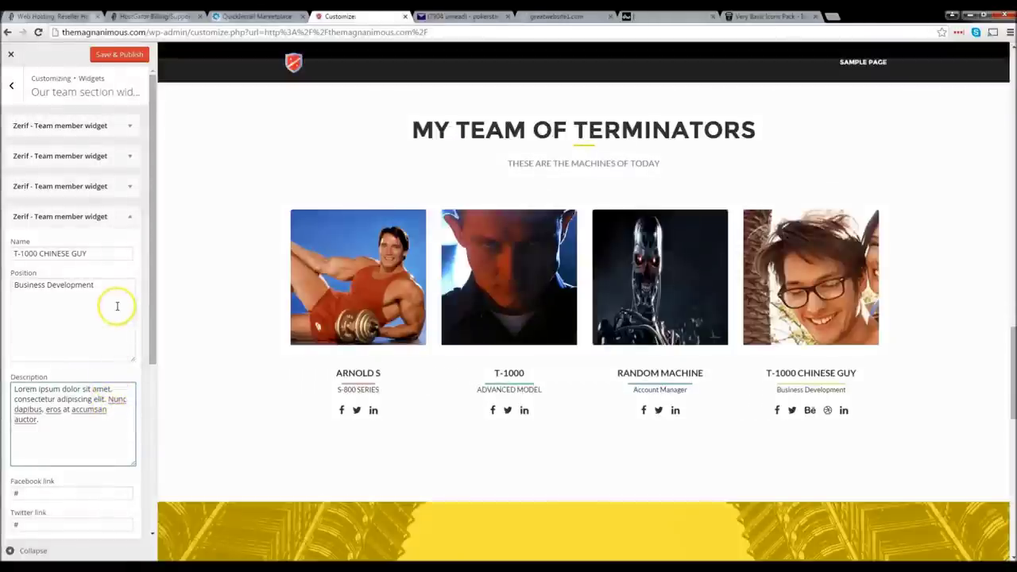
Set the position to ASIAN and change CHINESE to ASIAN in the member's name.
{"action": "triple_click", "coordinate": [118, 304]}
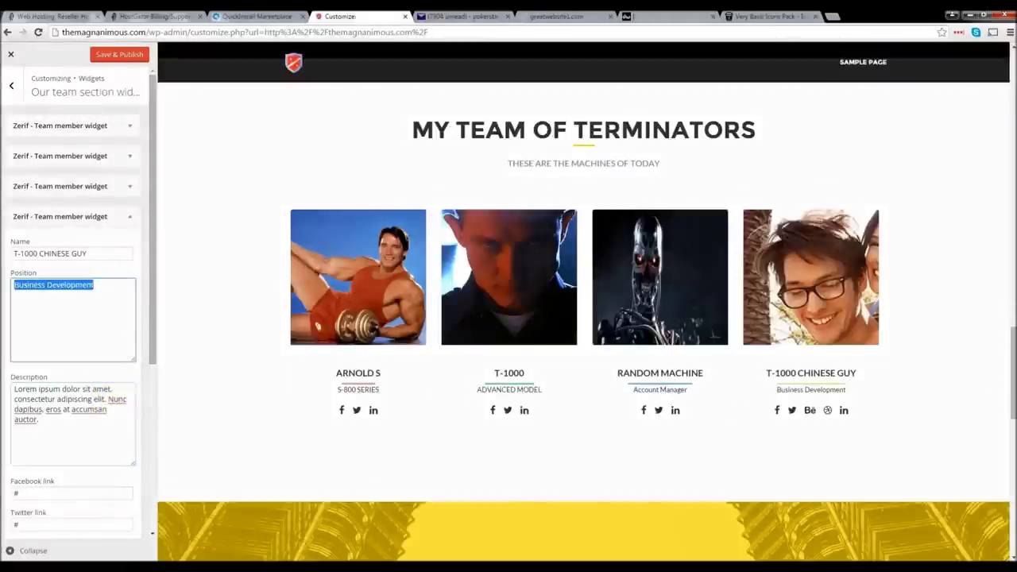
{"action": "type", "text": "CHINESE MODEL"}
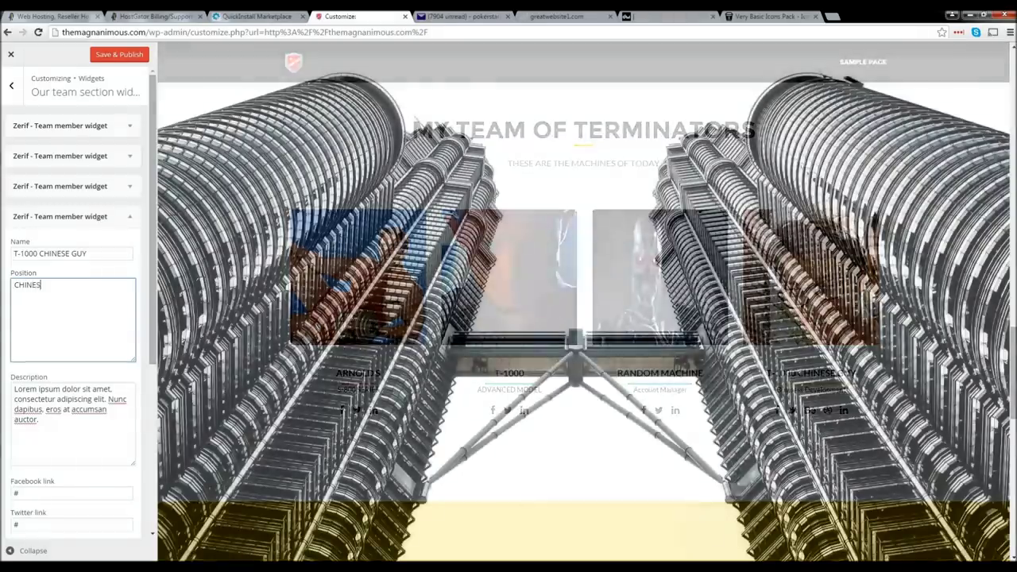
{"action": "key", "text": "BackSpace"}
{"action": "key", "text": "BackSpace"}
{"action": "key", "text": "BackSpace"}
{"action": "key", "text": "BackSpace"}
{"action": "key", "text": "BackSpace"}
{"action": "key", "text": "BackSpace"}
{"action": "key", "text": "BackSpace"}
{"action": "key", "text": "BackSpace"}
{"action": "key", "text": "BackSpace"}
{"action": "key", "text": "BackSpace"}
{"action": "key", "text": "BackSpace"}
{"action": "key", "text": "BackSpace"}
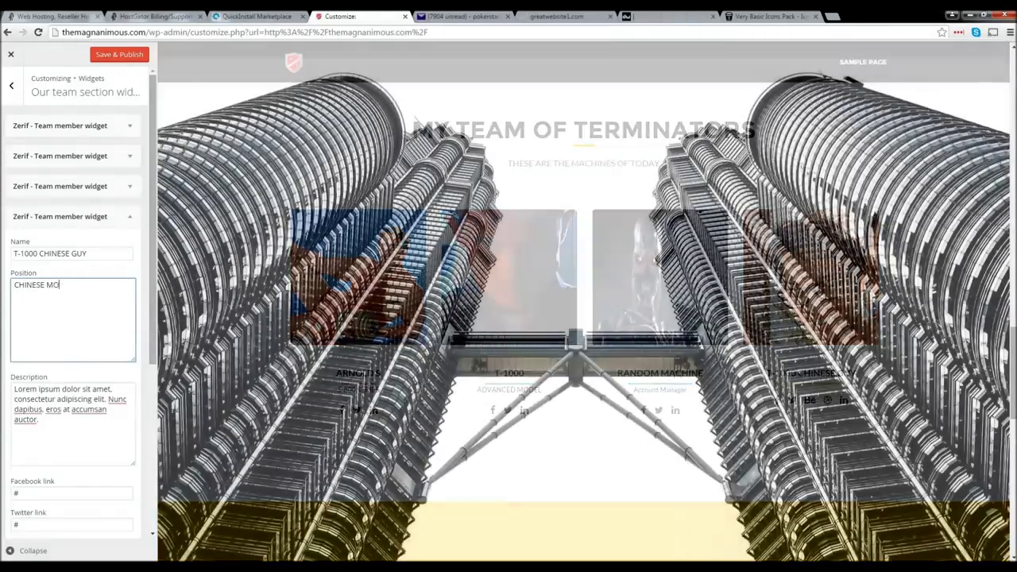
{"action": "type", "text": "ASIAN"}
{"action": "double_click", "coordinate": [53, 254]}
{"action": "type", "text": "ASIAN"}
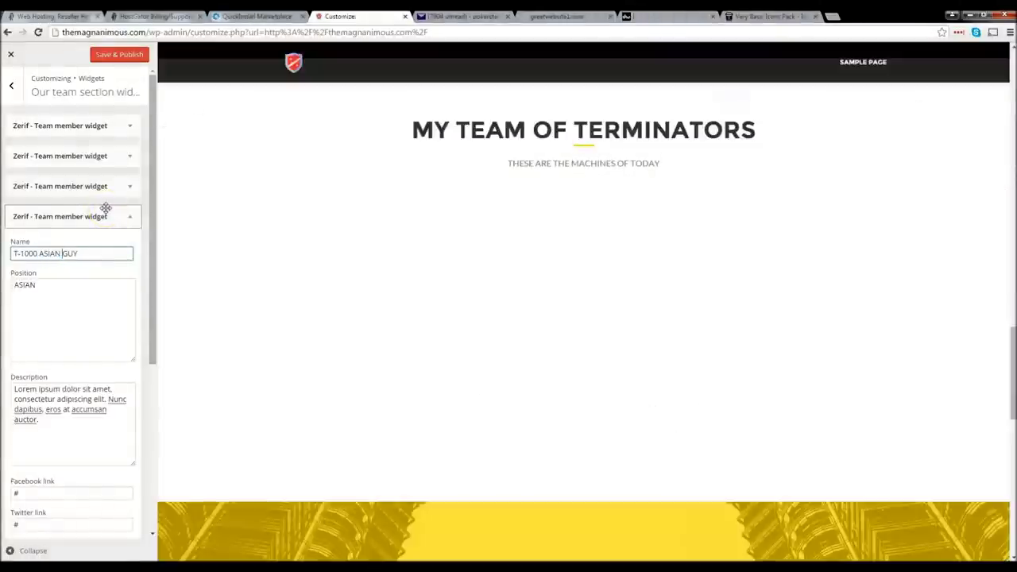
{"action": "left_click", "coordinate": [108, 291]}
{"action": "left_click", "coordinate": [93, 307]}
Clear the Behance and Dribbble links and make the member's links open in a new window.
{"action": "scroll", "coordinate": [77, 439], "scroll_direction": "down", "scroll_amount": 1}
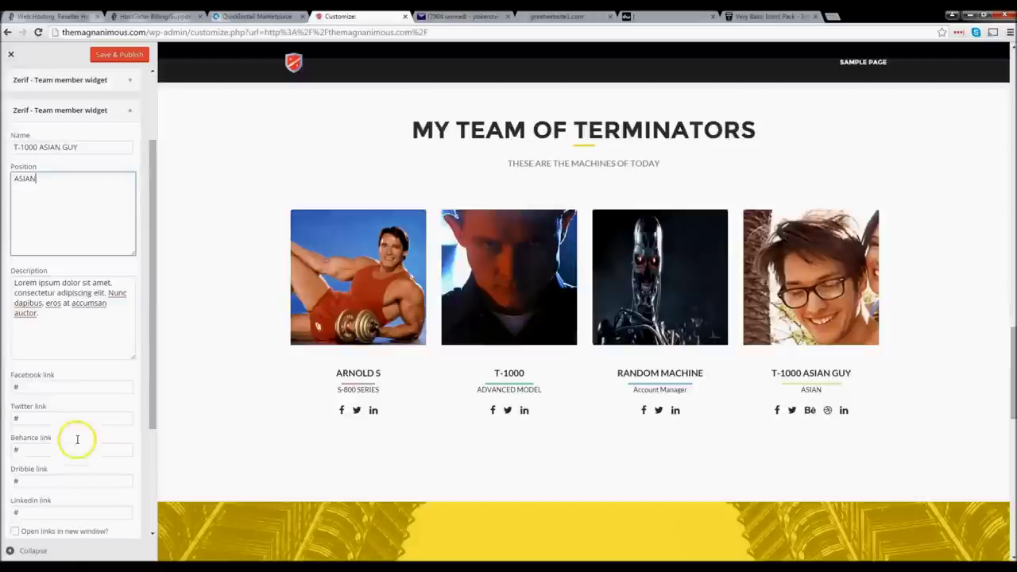
{"action": "left_click_drag", "start_coordinate": [152, 368], "coordinate": [153, 403]}
{"action": "left_click", "coordinate": [88, 336]}
{"action": "left_click", "coordinate": [86, 399]}
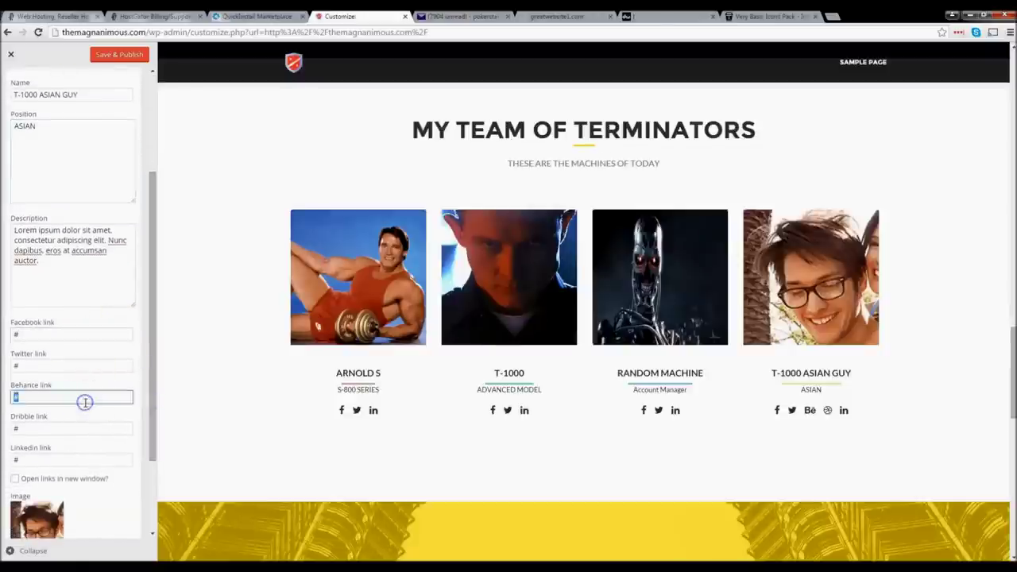
{"action": "key", "text": "BackSpace"}
{"action": "left_click", "coordinate": [70, 428]}
{"action": "left_click_drag", "start_coordinate": [152, 415], "coordinate": [152, 465]}
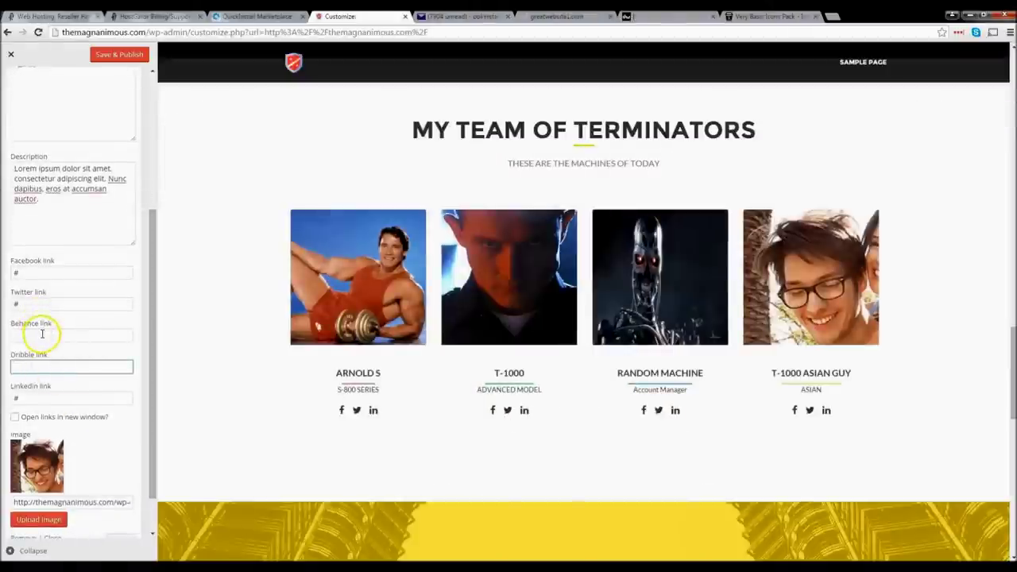
{"action": "left_click", "coordinate": [15, 418]}
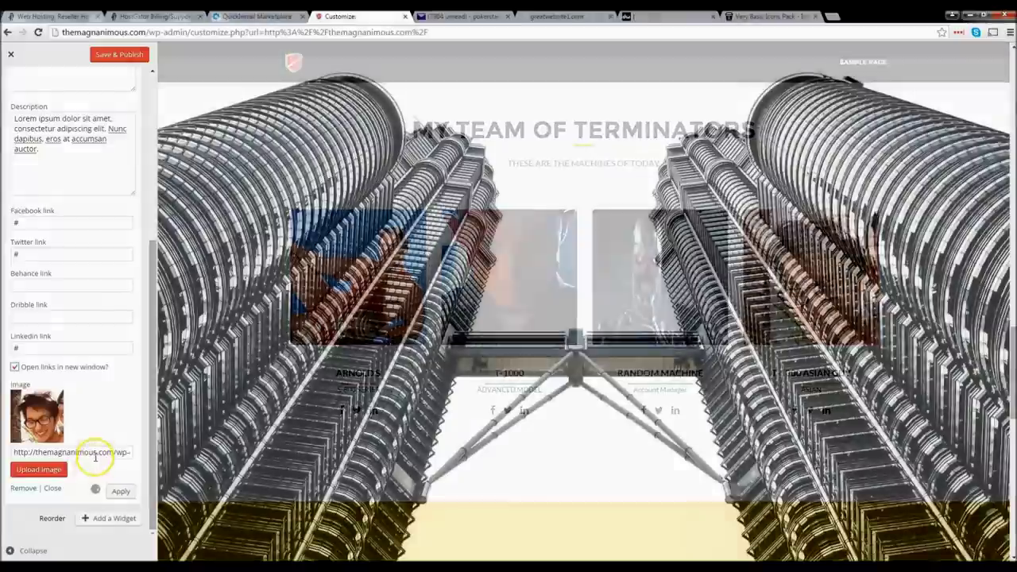
{"action": "double_click", "coordinate": [95, 452]}
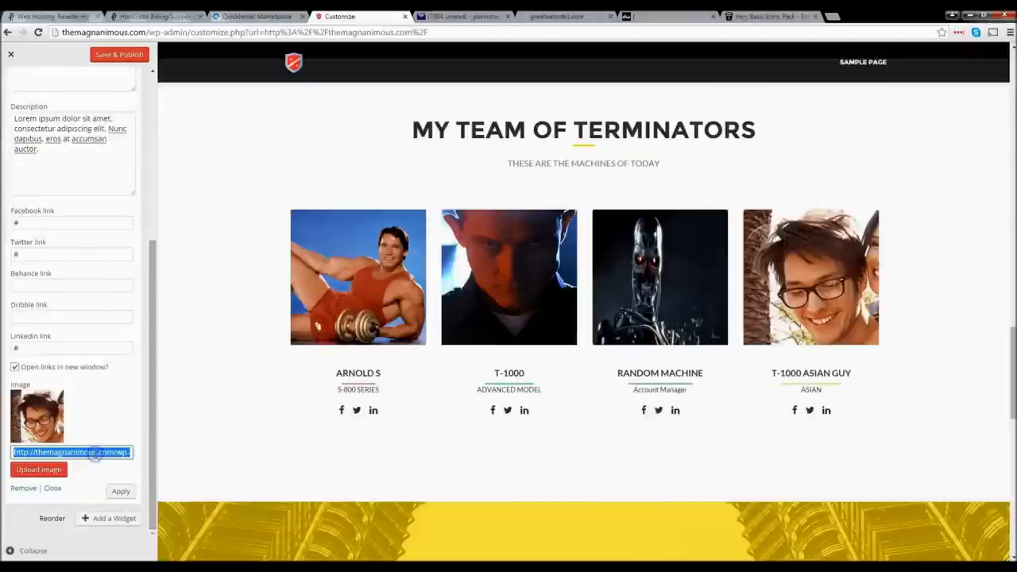
Upload NEARkFBWwlxmEE_2_b.jpg as the fourth member's photo instead of the terminator image, then close.
{"action": "left_click", "coordinate": [38, 468]}
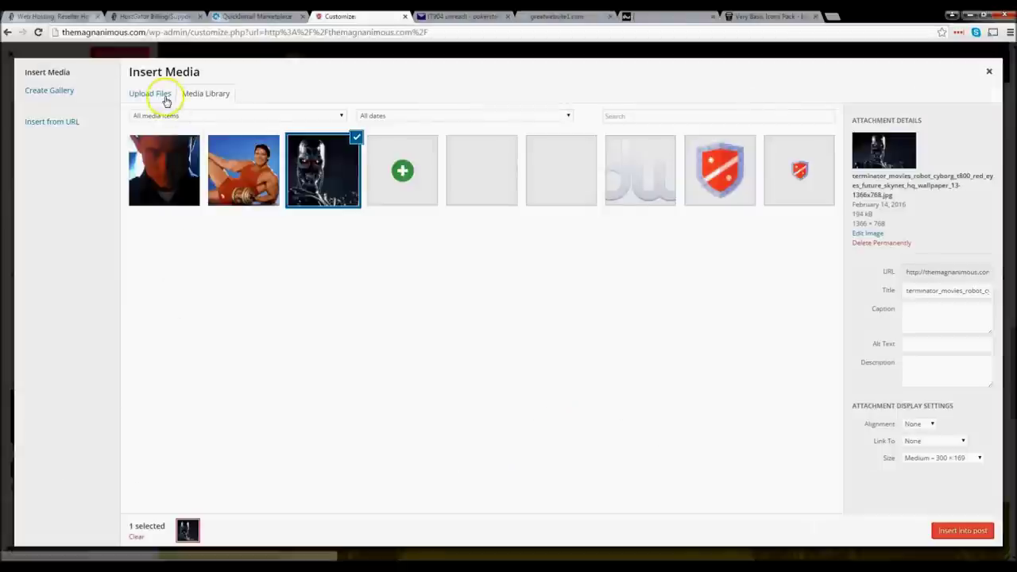
{"action": "left_click", "coordinate": [164, 98]}
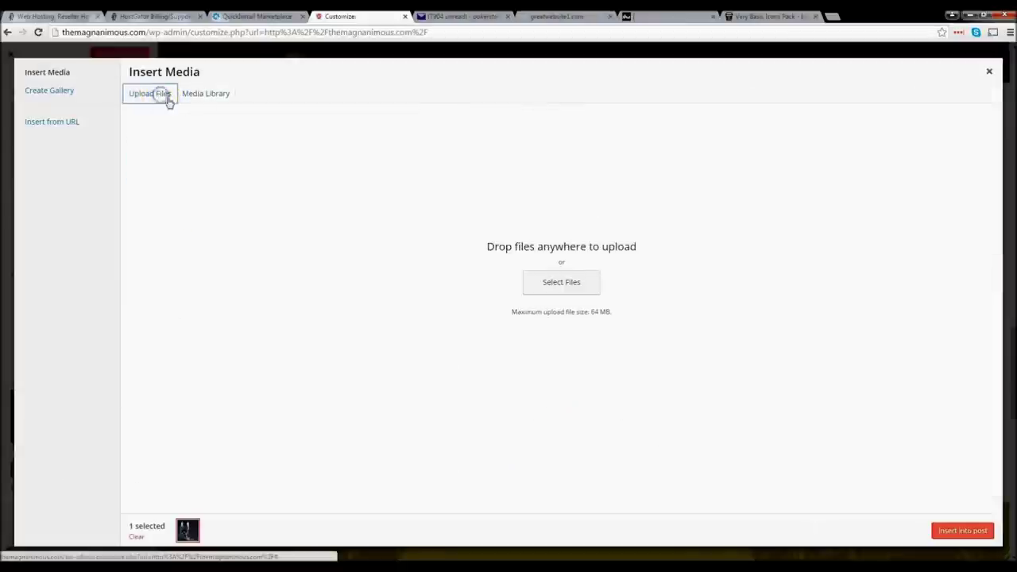
{"action": "left_click", "coordinate": [555, 291]}
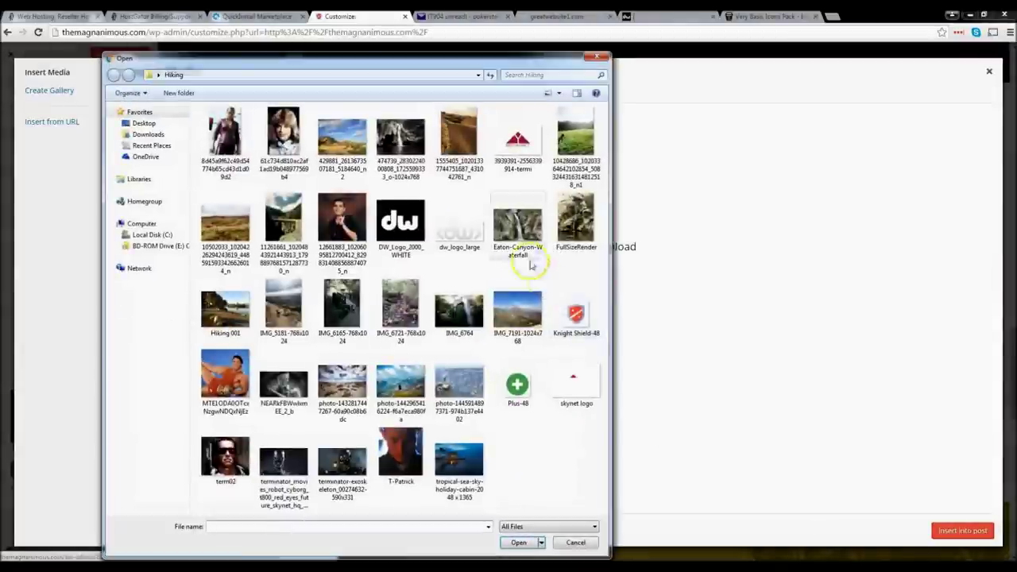
{"action": "double_click", "coordinate": [286, 386]}
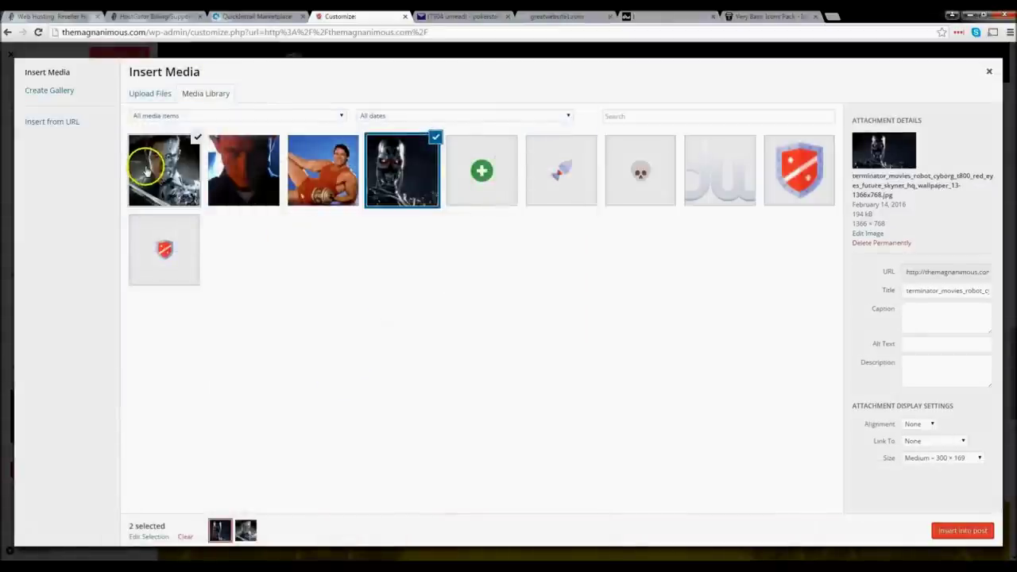
{"action": "left_click", "coordinate": [151, 169]}
{"action": "left_click", "coordinate": [438, 137]}
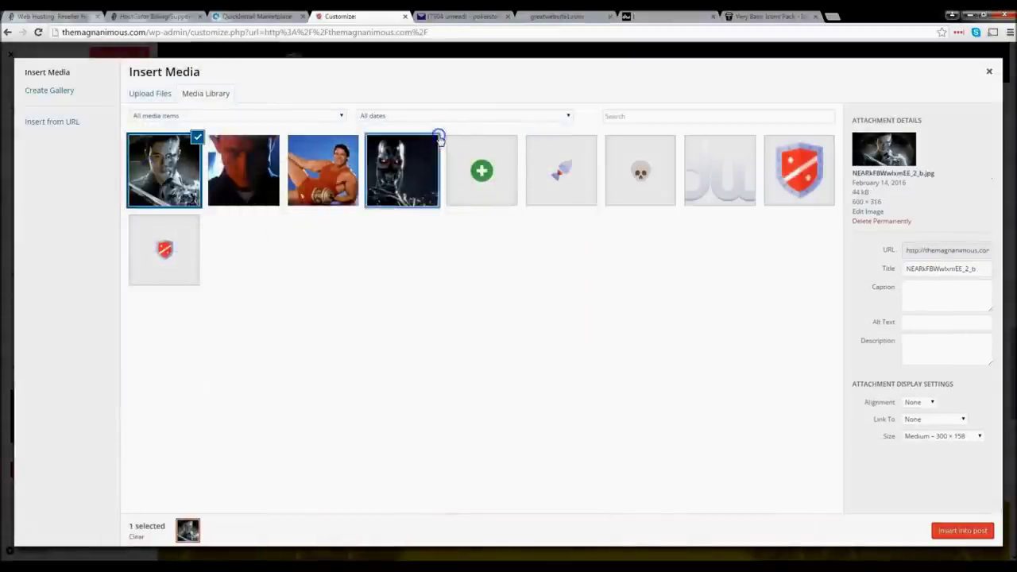
{"action": "left_click", "coordinate": [990, 538]}
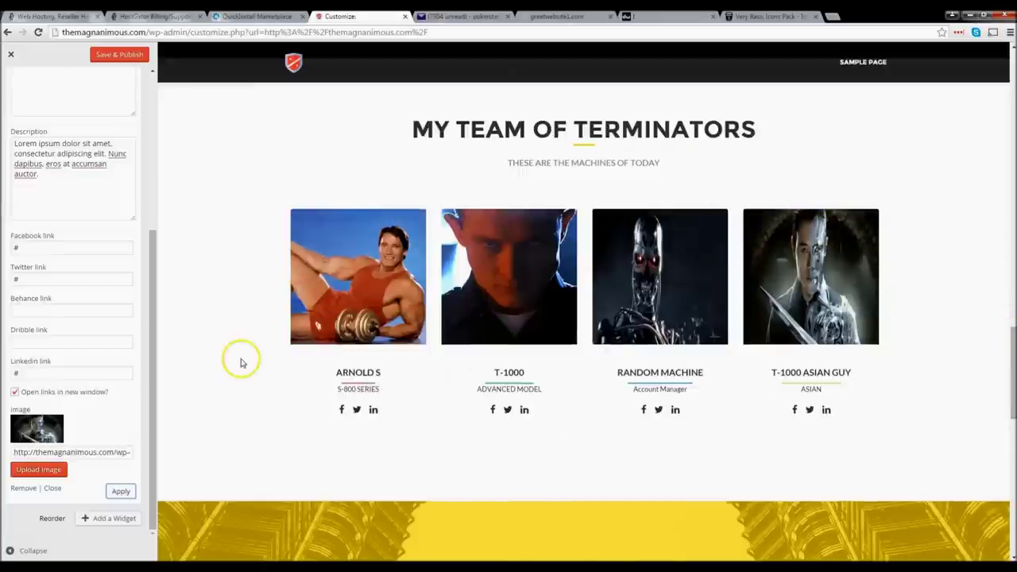
{"action": "scroll", "coordinate": [234, 366], "scroll_direction": "down", "scroll_amount": 1}
{"action": "scroll", "coordinate": [225, 372], "scroll_direction": "up", "scroll_amount": 1}
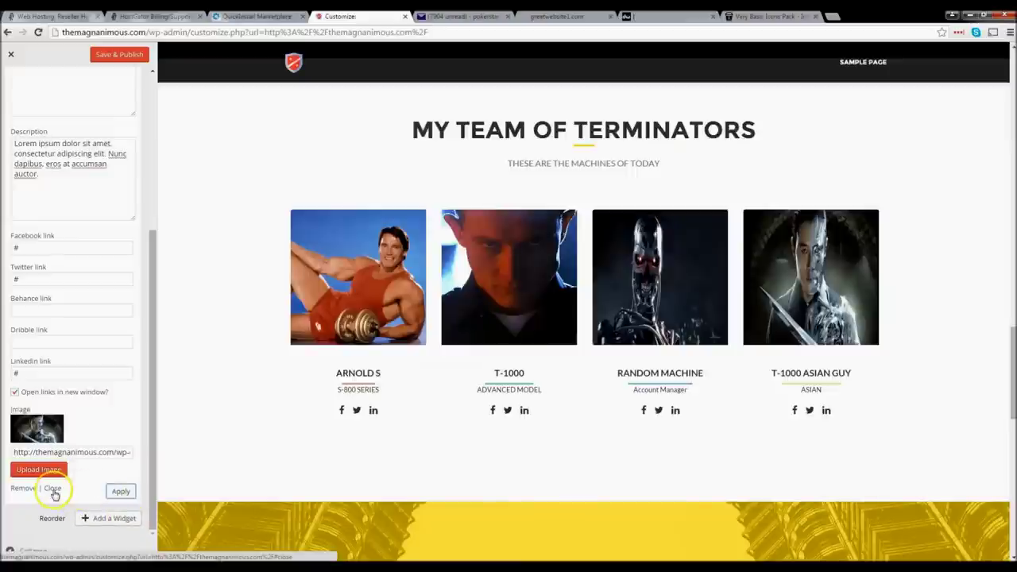
{"action": "left_click", "coordinate": [52, 488]}
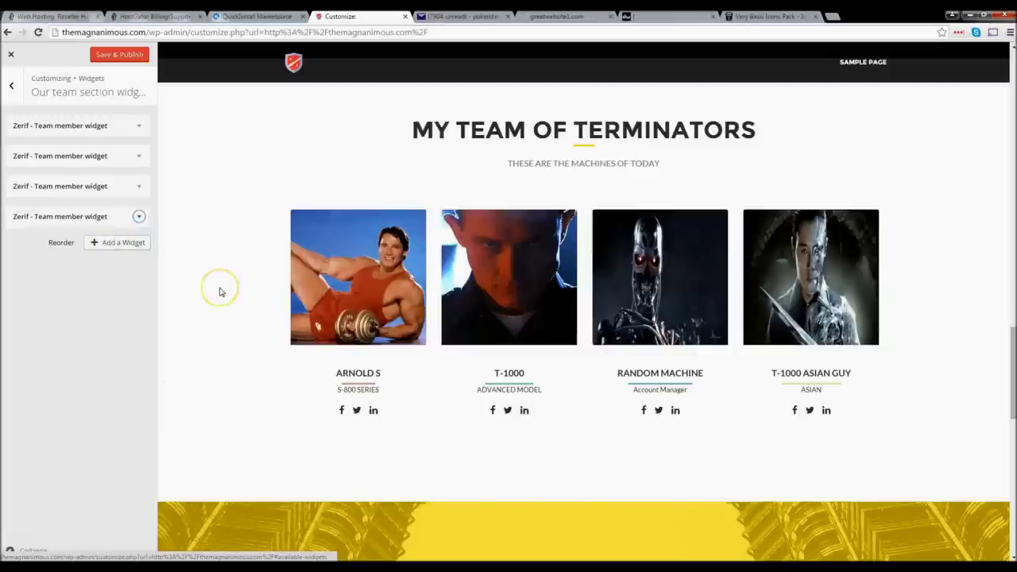
Add a 'Zerif - Team member widget' from the available widgets list.
{"action": "left_click", "coordinate": [127, 243]}
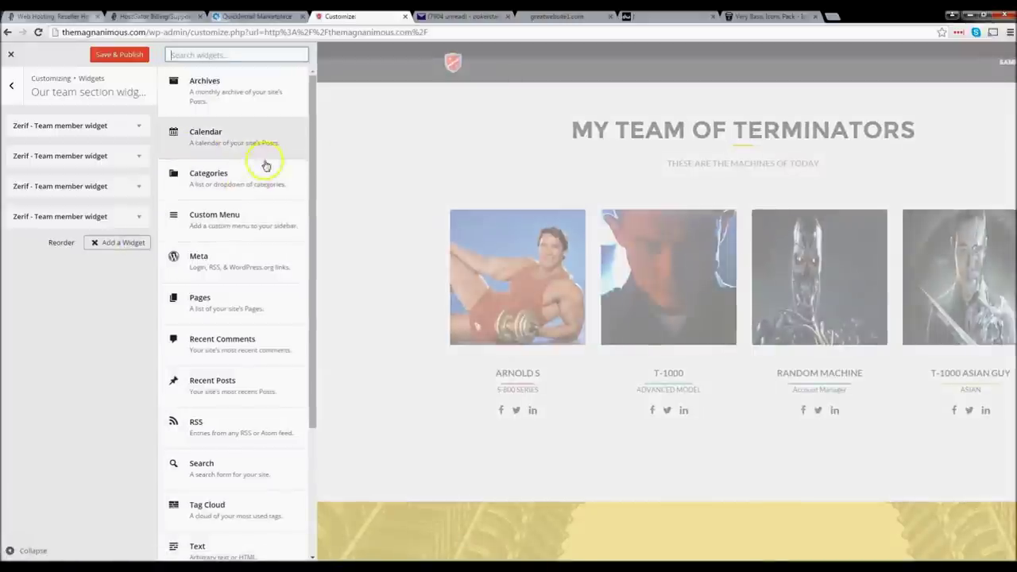
{"action": "left_click_drag", "start_coordinate": [311, 131], "coordinate": [311, 257]}
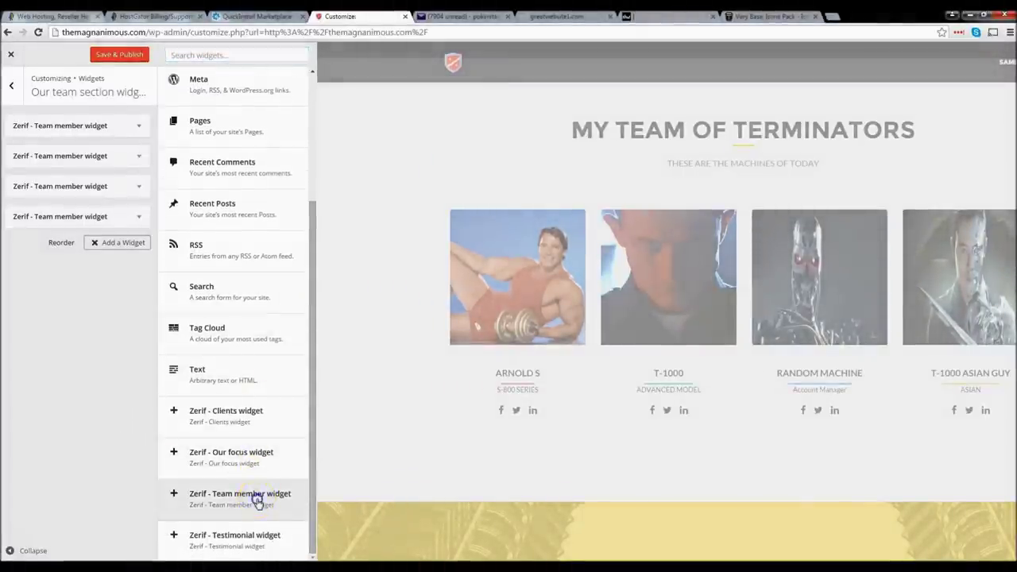
{"action": "left_click", "coordinate": [260, 503]}
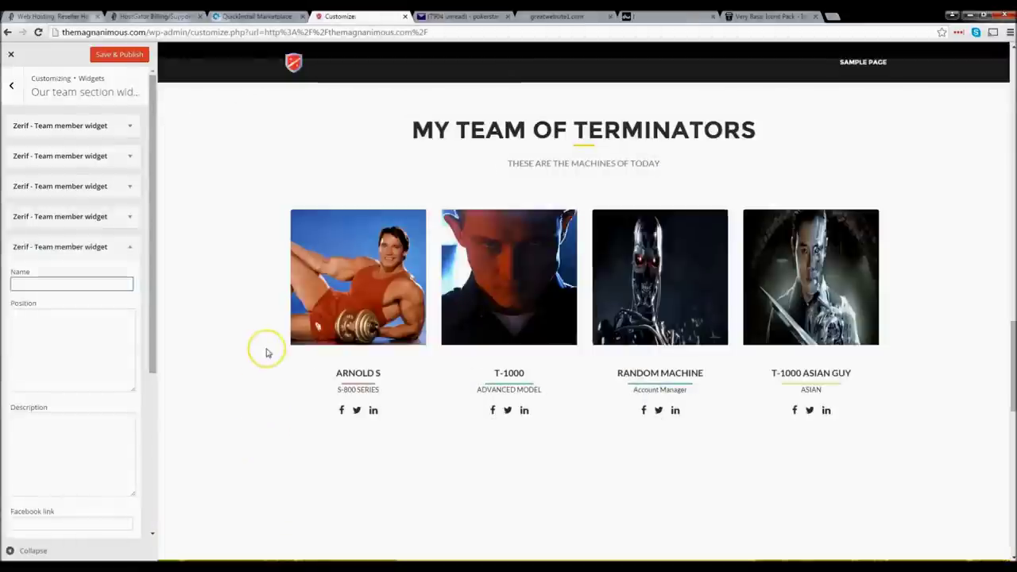
Enter the new member's name, position WORDPRESS HELPER and description I HELP MAKE WEBSITES.
{"action": "type", "text": "DAREL"}
{"action": "key", "text": "Tab"}
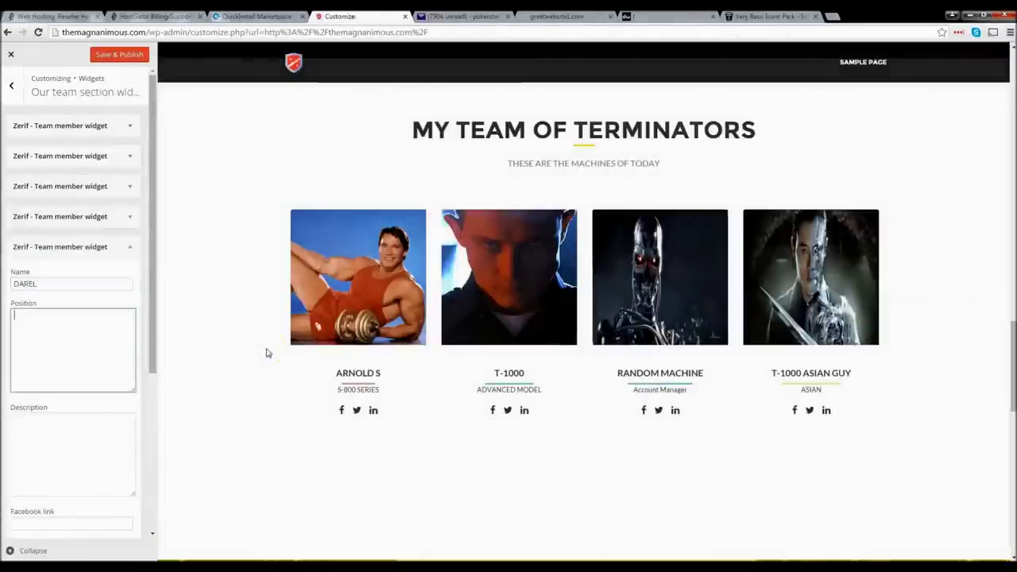
{"action": "left_click", "coordinate": [72, 273]}
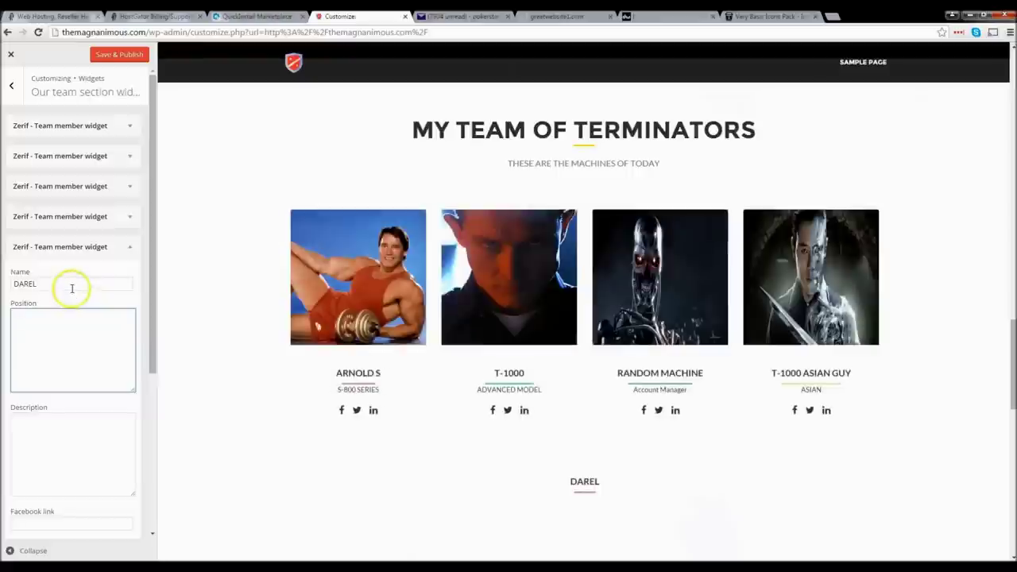
{"action": "left_click", "coordinate": [20, 284]}
{"action": "left_click", "coordinate": [47, 358]}
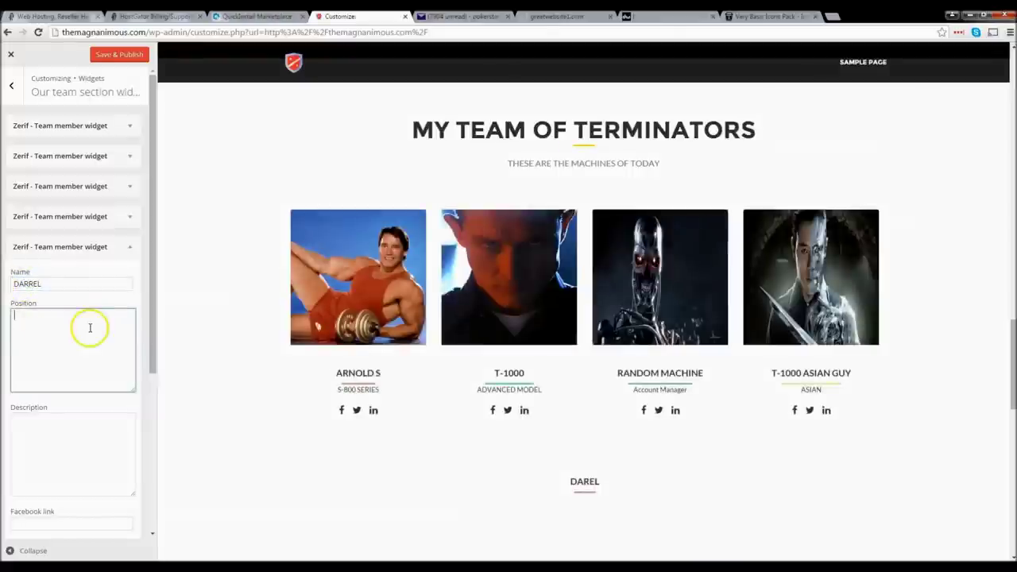
{"action": "type", "text": "WORDPRES"}
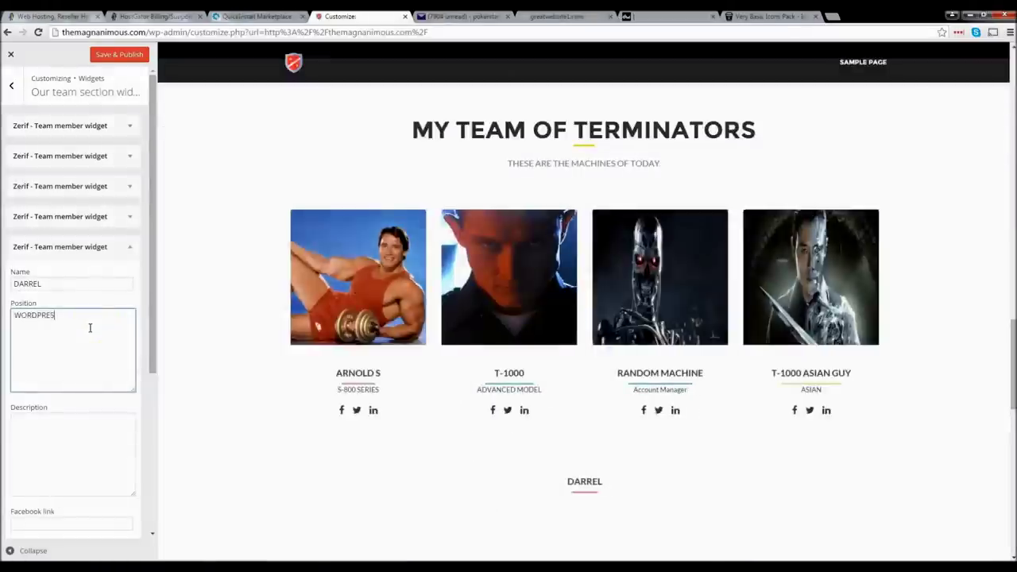
{"action": "type", "text": "S HELPER"}
{"action": "key", "text": "Tab"}
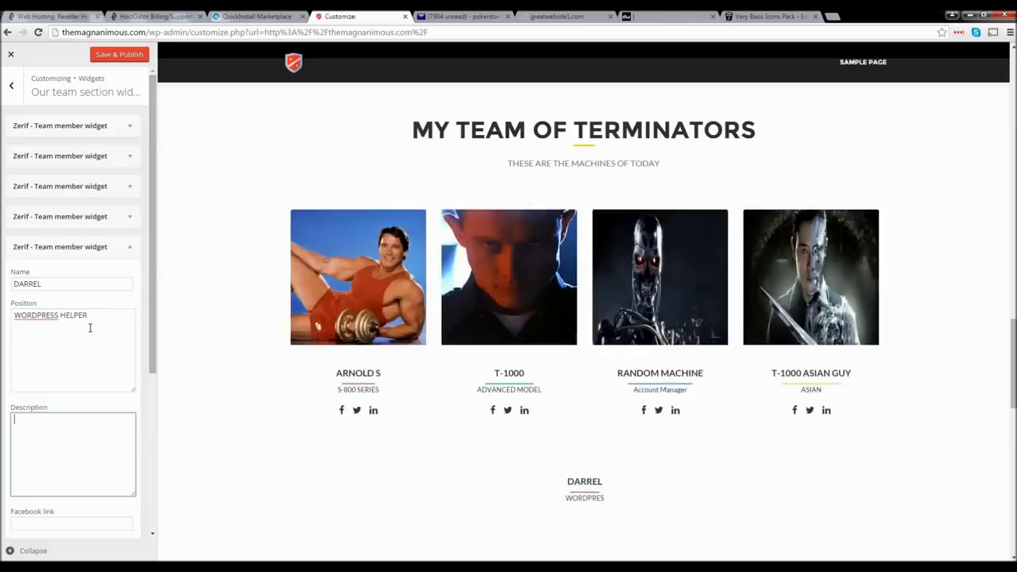
{"action": "type", "text": "I HELP MAKE WEBSITES"}
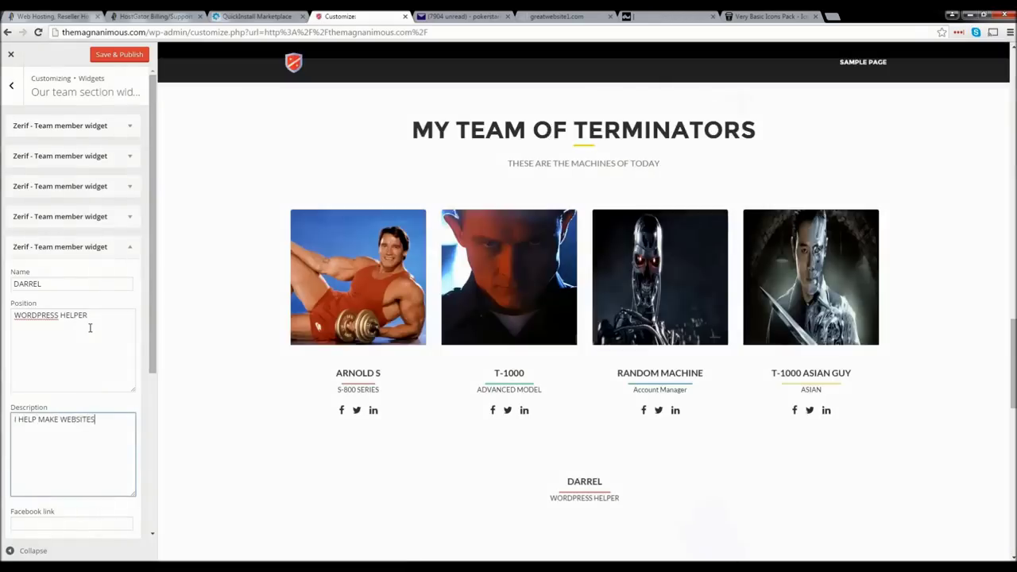
Set the Facebook link to '#' and make the member's links open in new windows.
{"action": "key", "text": "Tab"}
{"action": "scroll", "coordinate": [91, 331], "scroll_direction": "down", "scroll_amount": 2}
{"action": "type", "text": "#"}
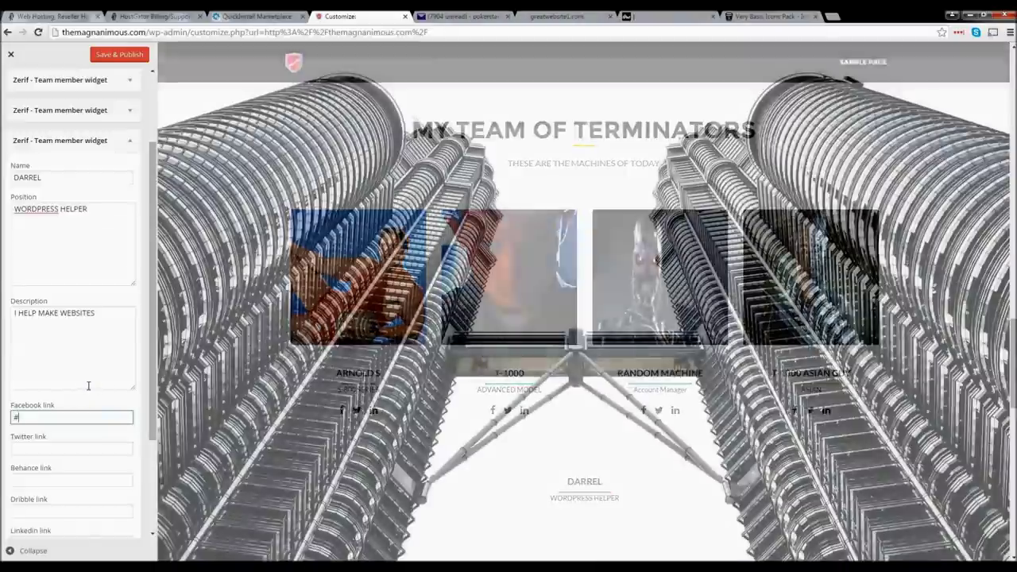
{"action": "scroll", "coordinate": [91, 387], "scroll_direction": "down", "scroll_amount": 3}
{"action": "scroll", "coordinate": [182, 358], "scroll_direction": "down", "scroll_amount": 2}
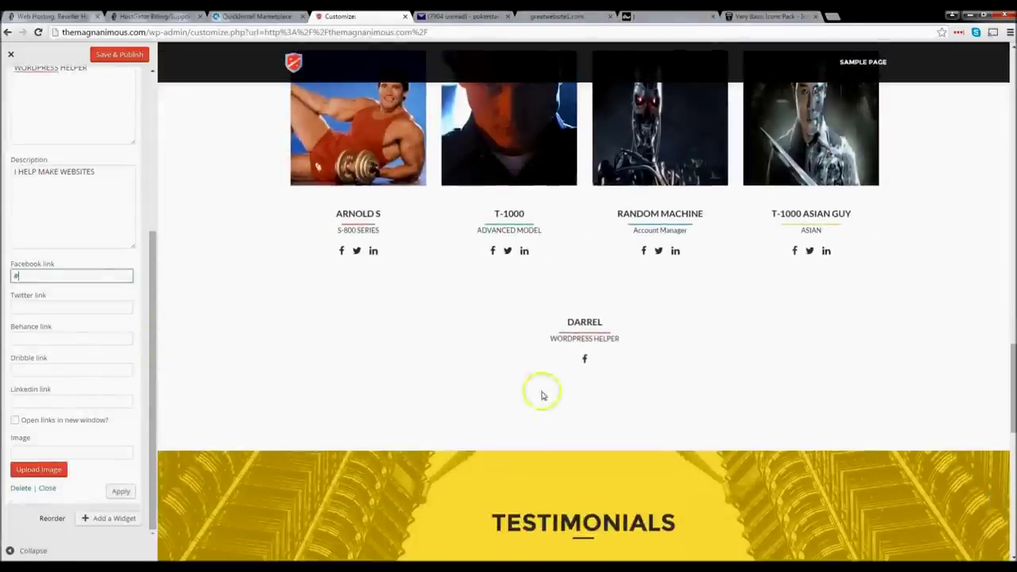
{"action": "left_click", "coordinate": [72, 451]}
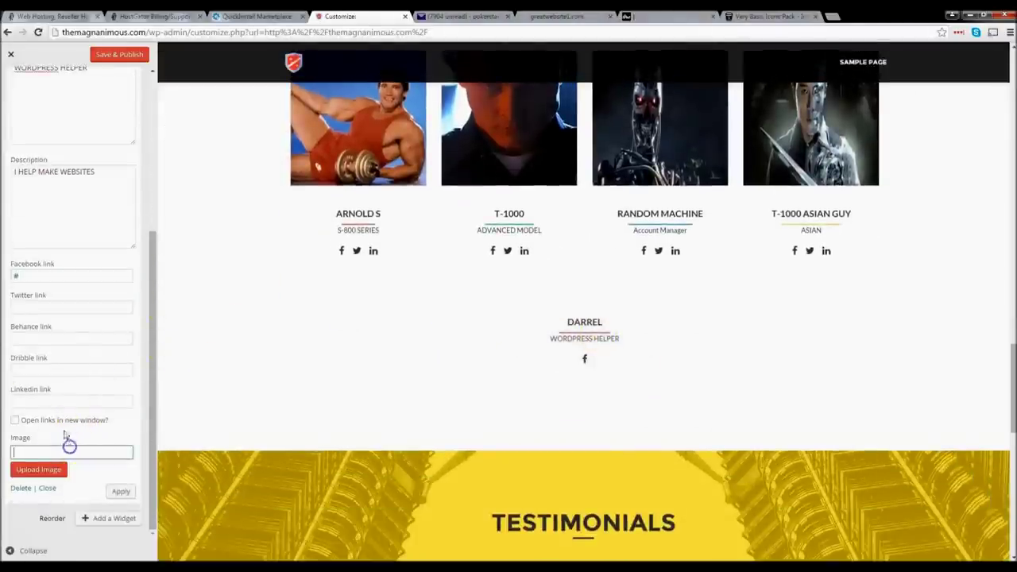
{"action": "left_click", "coordinate": [15, 421]}
Upload a portrait as the WORDPRESS HELPER's photo instead of the cyborg image, apply, and close.
{"action": "left_click", "coordinate": [44, 468]}
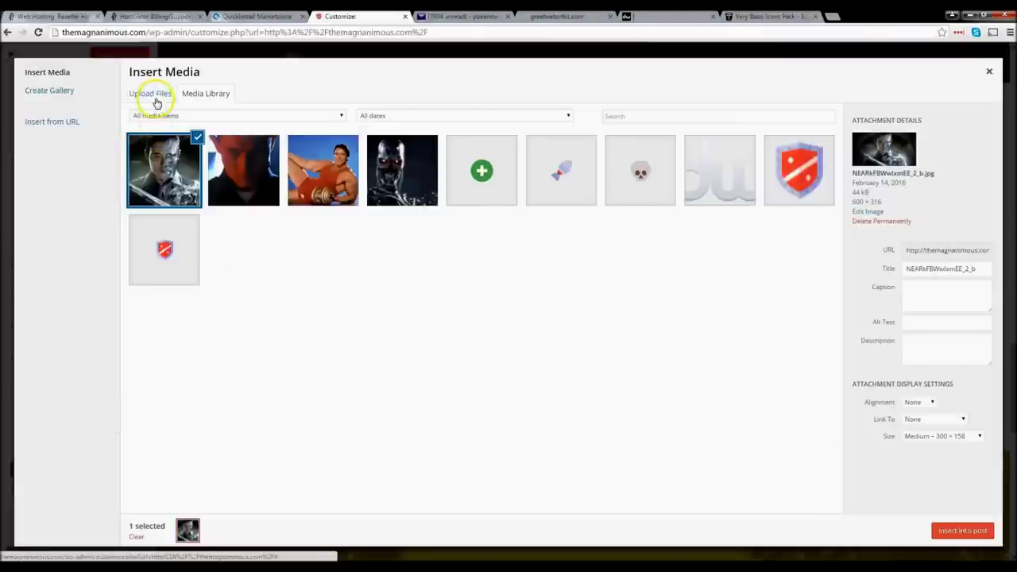
{"action": "left_click", "coordinate": [153, 97]}
{"action": "left_click", "coordinate": [562, 287]}
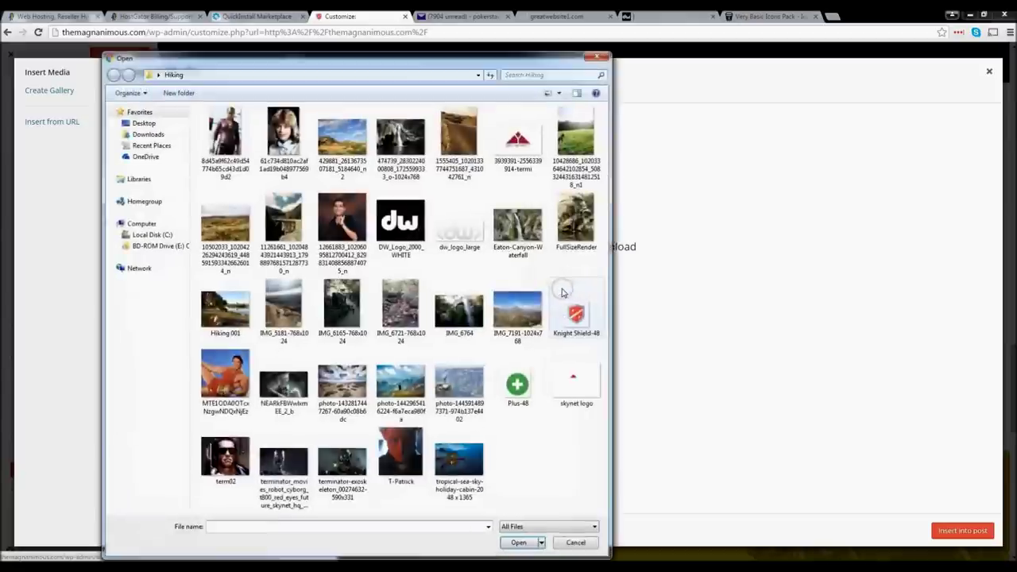
{"action": "double_click", "coordinate": [340, 225]}
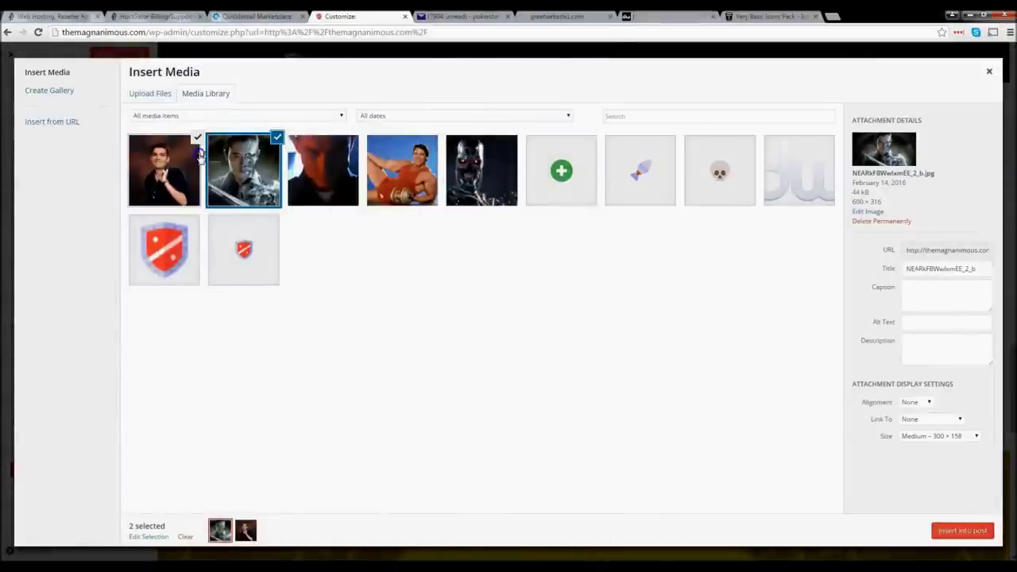
{"action": "left_click", "coordinate": [277, 140]}
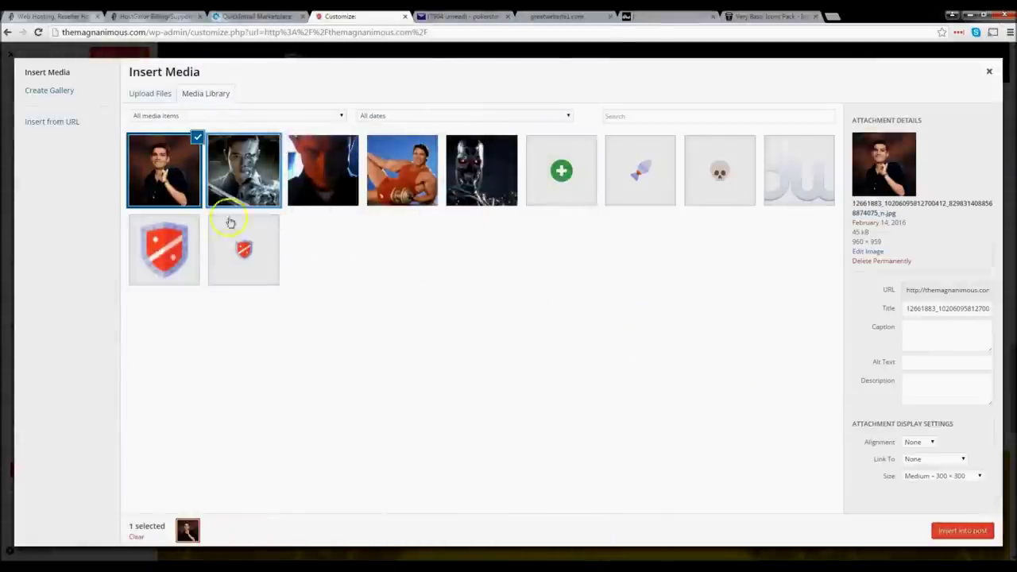
{"action": "left_click", "coordinate": [991, 532]}
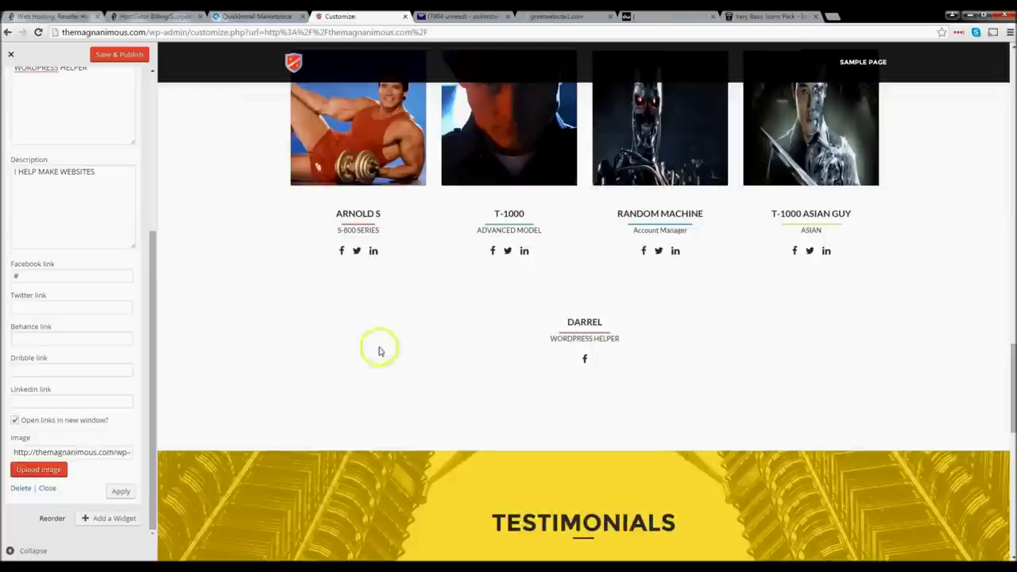
{"action": "left_click", "coordinate": [120, 492]}
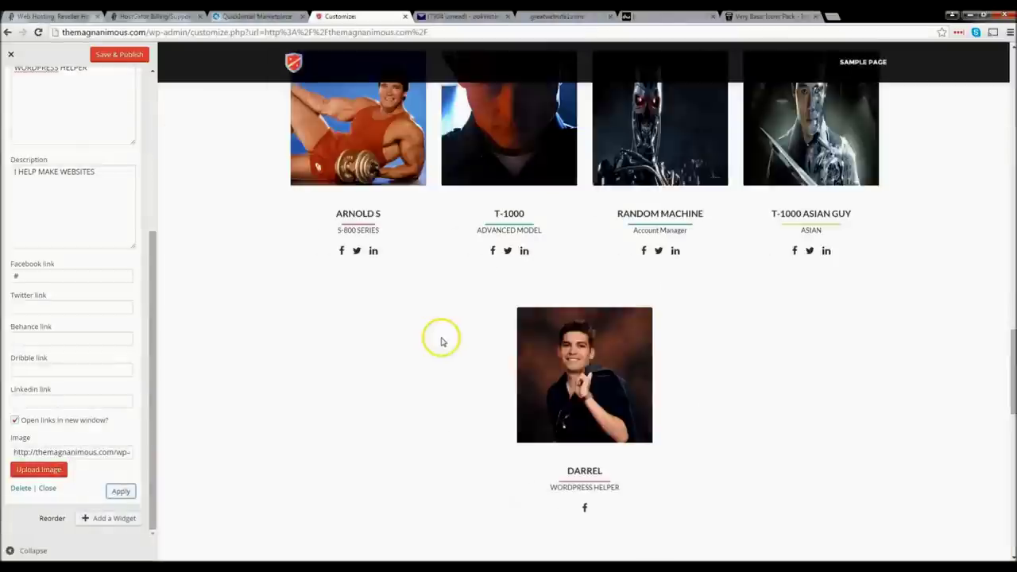
{"action": "left_click_drag", "start_coordinate": [1013, 347], "coordinate": [1014, 329]}
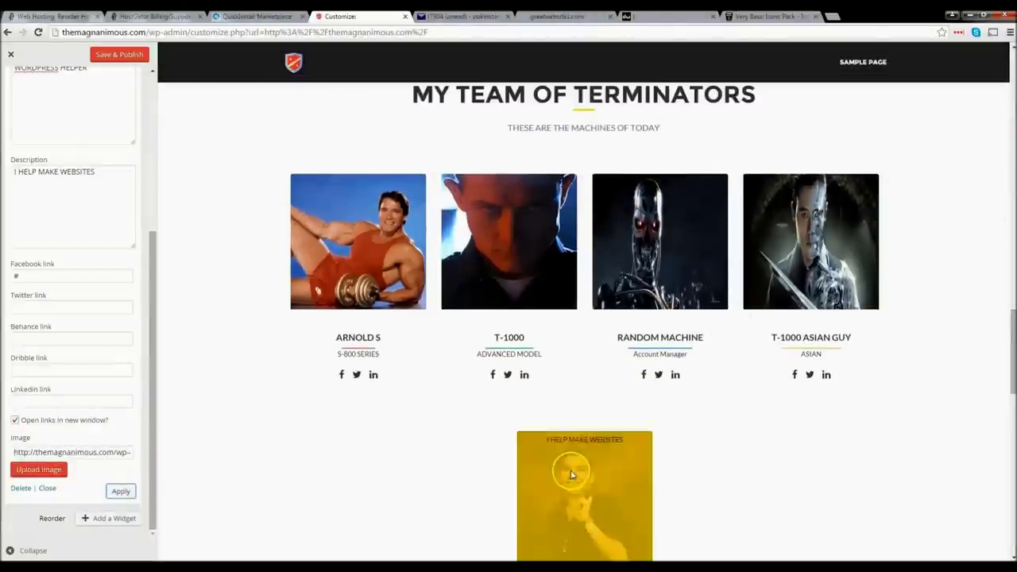
{"action": "scroll", "coordinate": [572, 472], "scroll_direction": "down", "scroll_amount": 3}
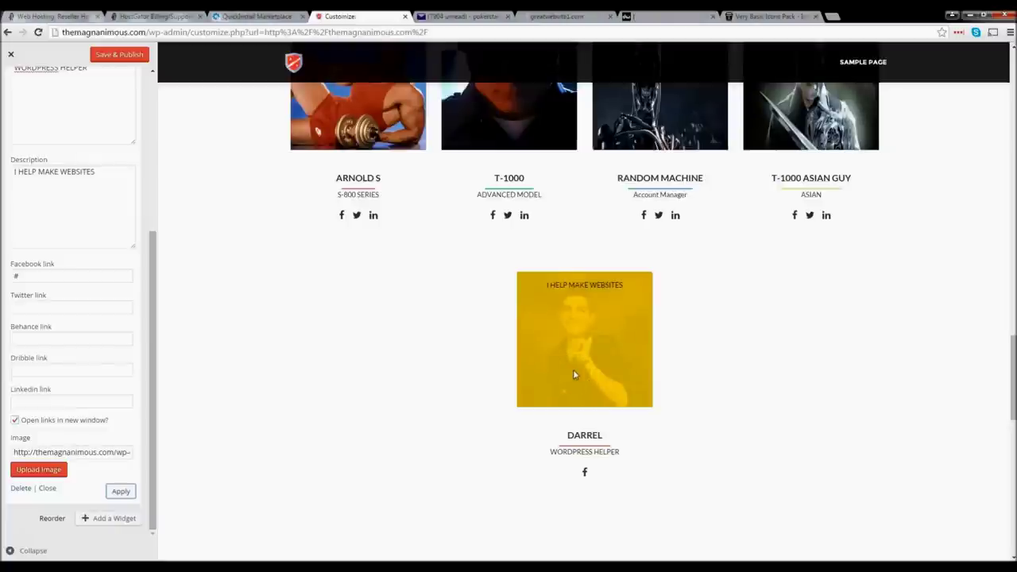
{"action": "scroll", "coordinate": [573, 369], "scroll_direction": "up", "scroll_amount": 2}
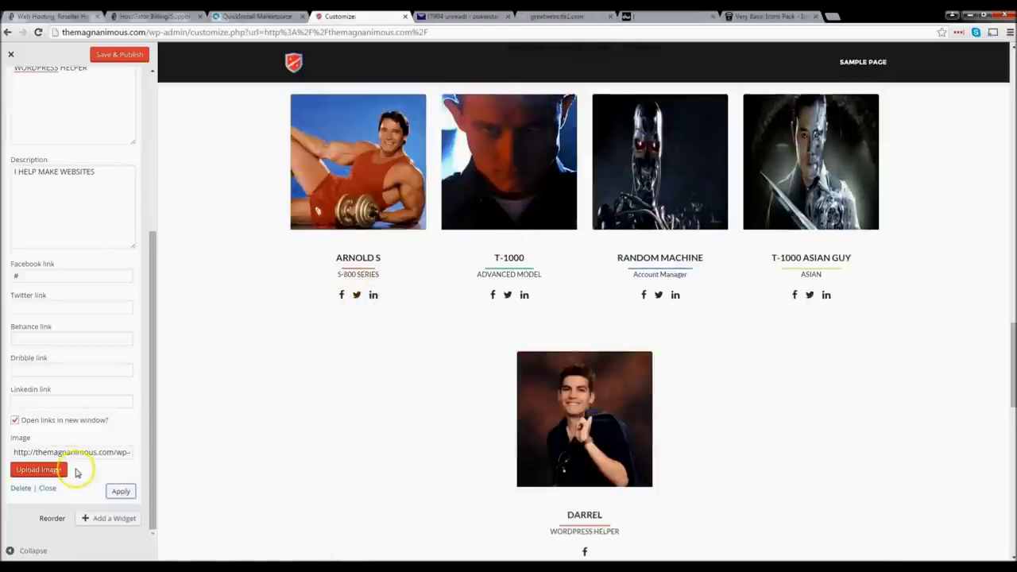
{"action": "left_click", "coordinate": [46, 488]}
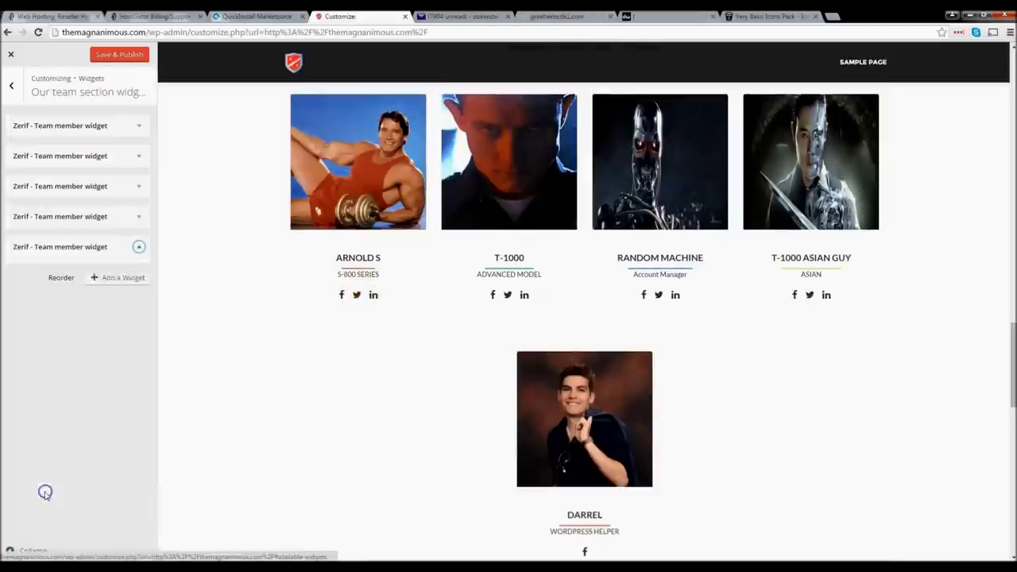
Save & Publish the changes, check the Testimonials preview, and close the Customizer.
{"action": "left_click", "coordinate": [137, 52]}
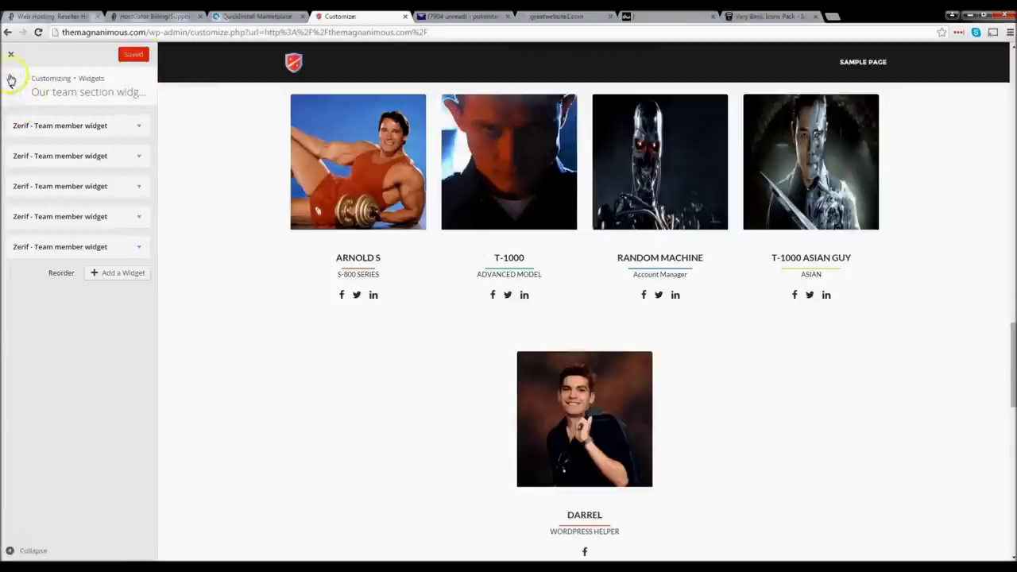
{"action": "left_click_drag", "start_coordinate": [1009, 334], "coordinate": [1011, 421]}
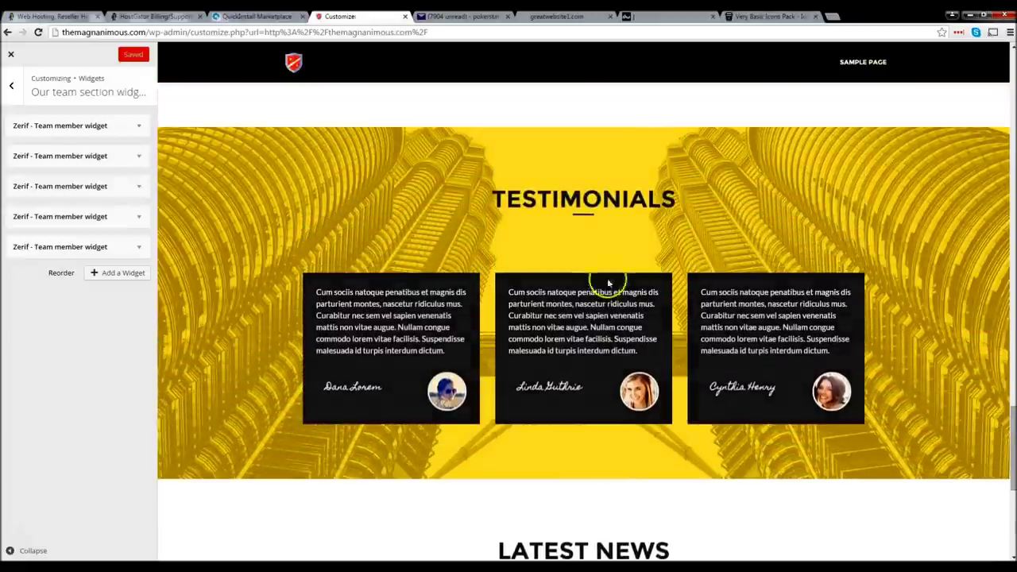
{"action": "left_click", "coordinate": [11, 52]}
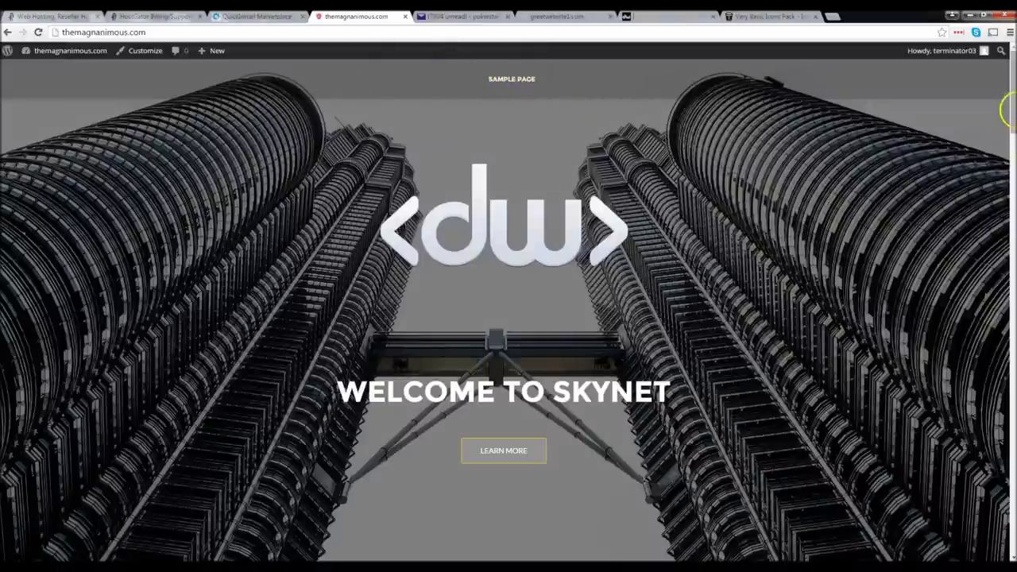
Scroll the front page and go through the admin bar to the WordPress Dashboard.
{"action": "left_click_drag", "start_coordinate": [1007, 115], "coordinate": [1014, 92]}
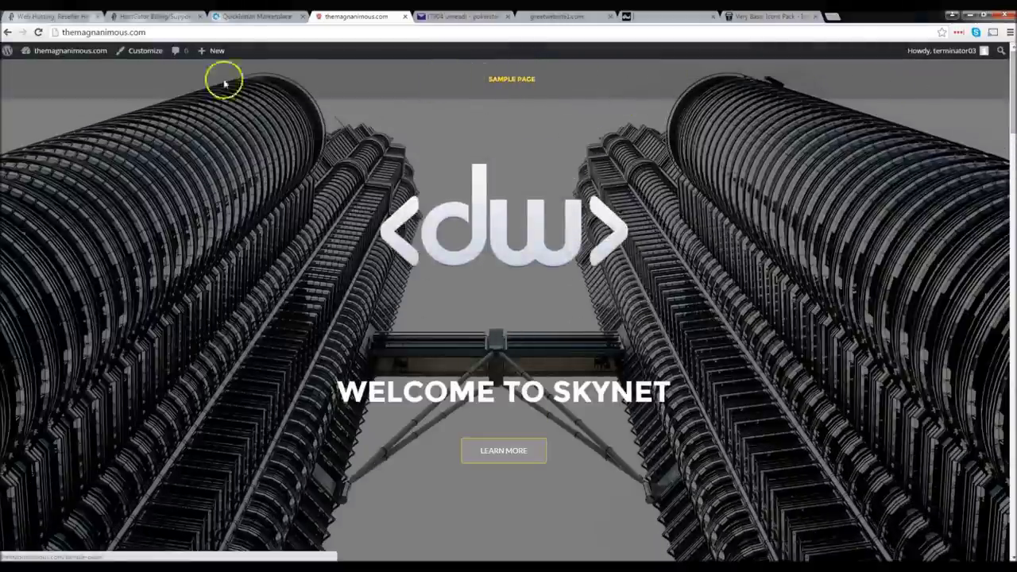
{"action": "mouse_move", "coordinate": [89, 57]}
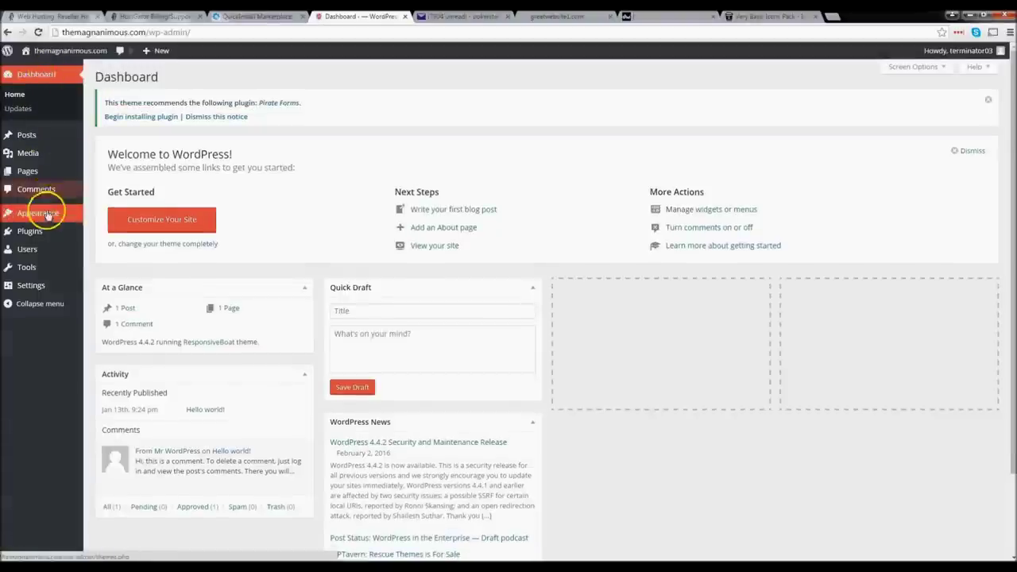
{"action": "mouse_move", "coordinate": [48, 219]}
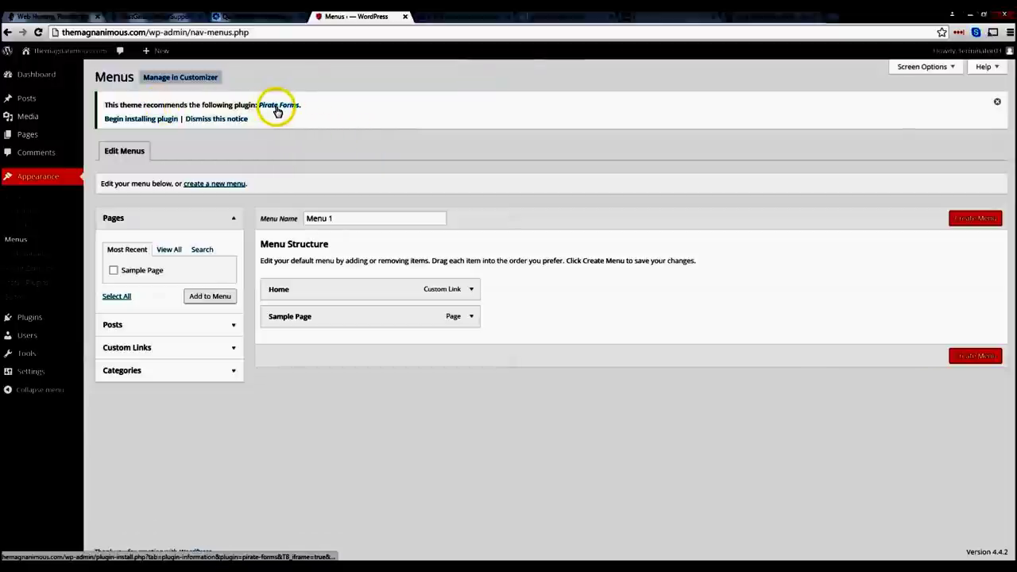
Remove the Sample Page item from Menu 1 and create the menu with only Home.
{"action": "left_click", "coordinate": [140, 120]}
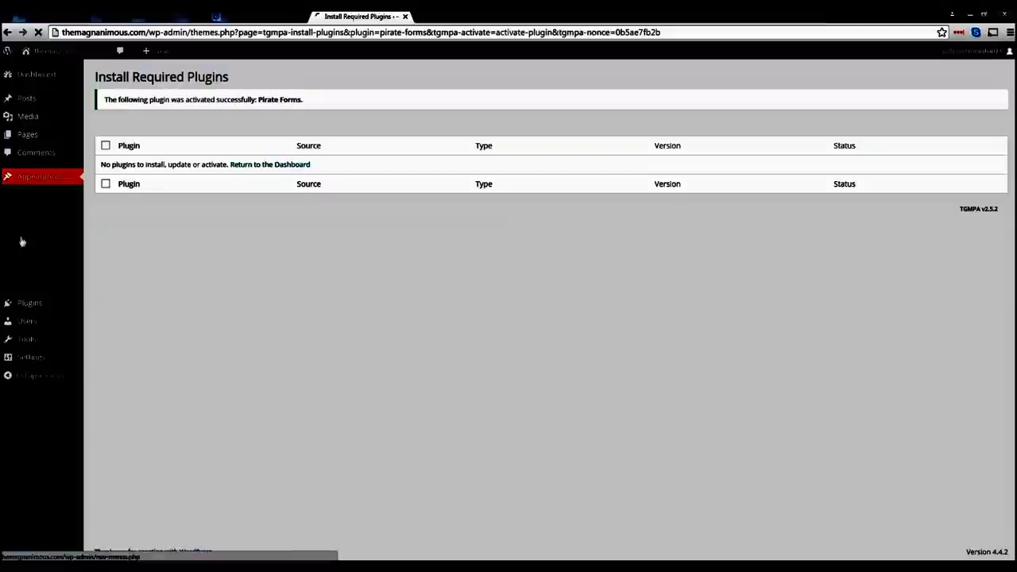
{"action": "left_click", "coordinate": [22, 242]}
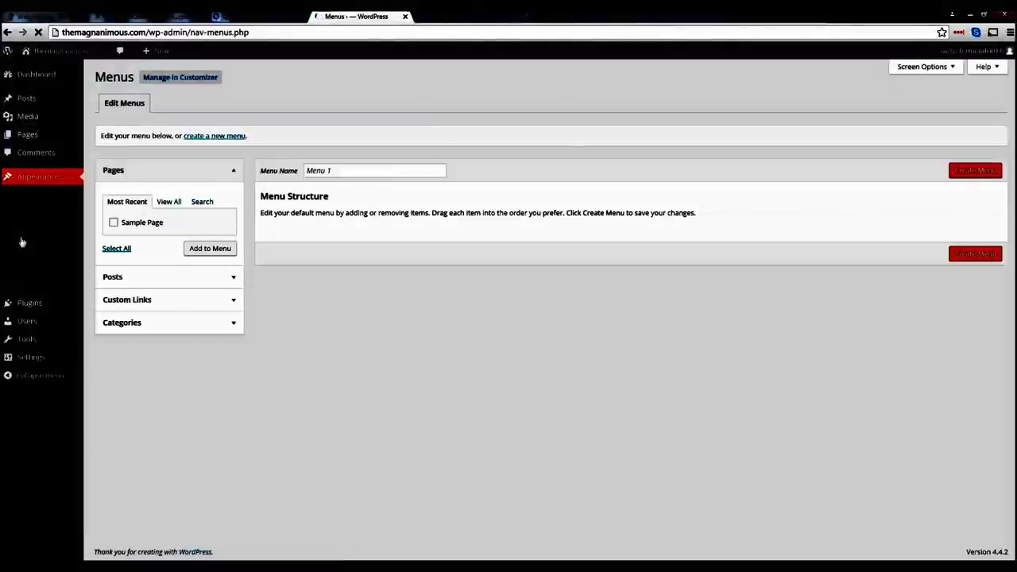
{"action": "left_click_drag", "start_coordinate": [357, 170], "coordinate": [264, 173]}
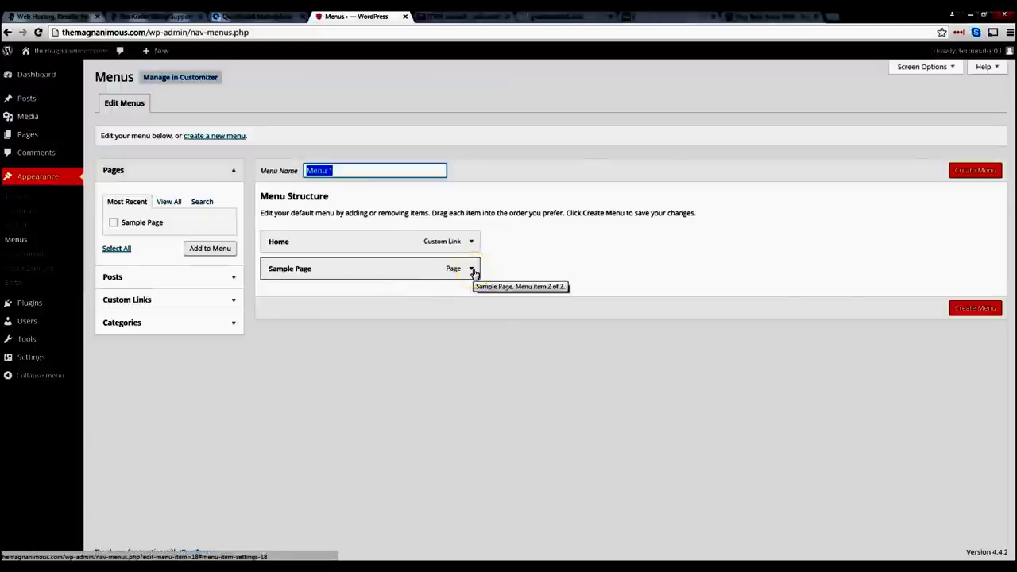
{"action": "left_click", "coordinate": [473, 269]}
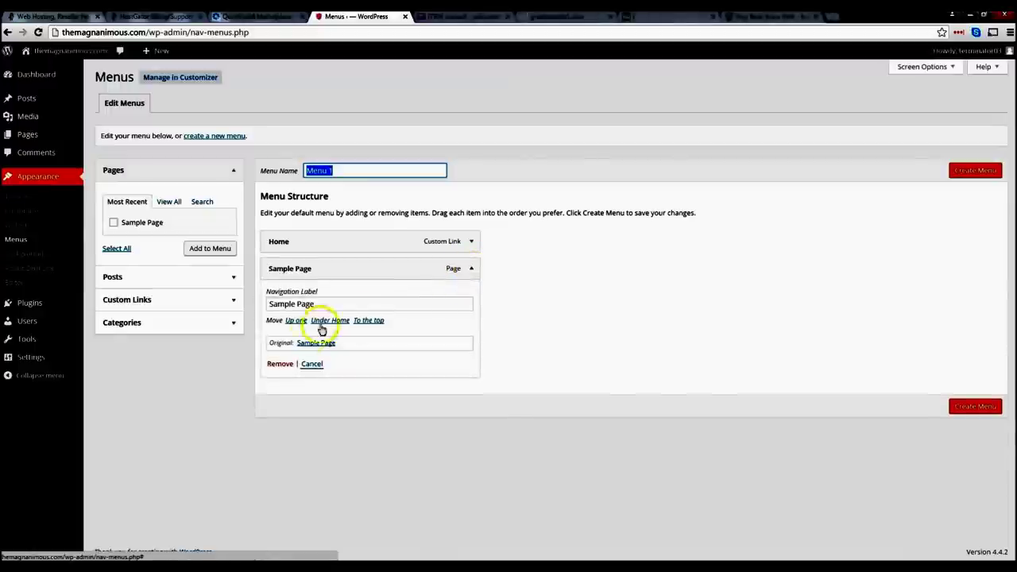
{"action": "left_click", "coordinate": [282, 364]}
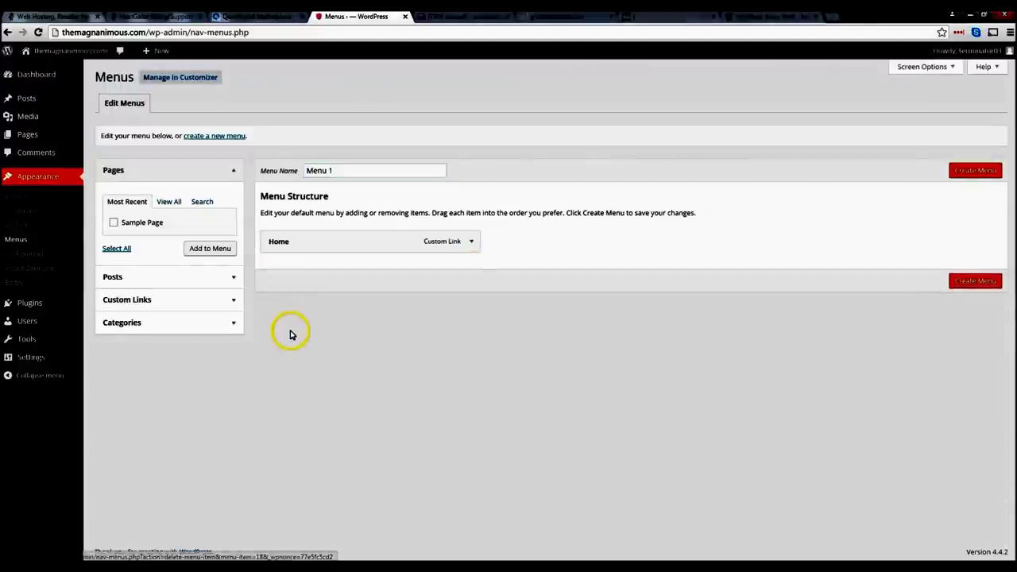
{"action": "left_click", "coordinate": [968, 170]}
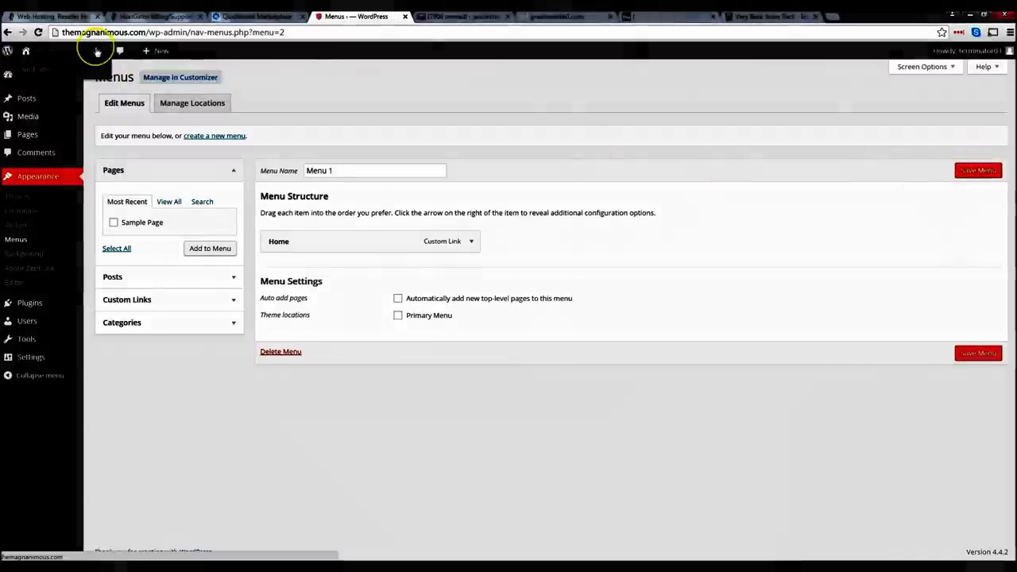
{"action": "mouse_move", "coordinate": [70, 74]}
{"action": "left_click", "coordinate": [70, 74]}
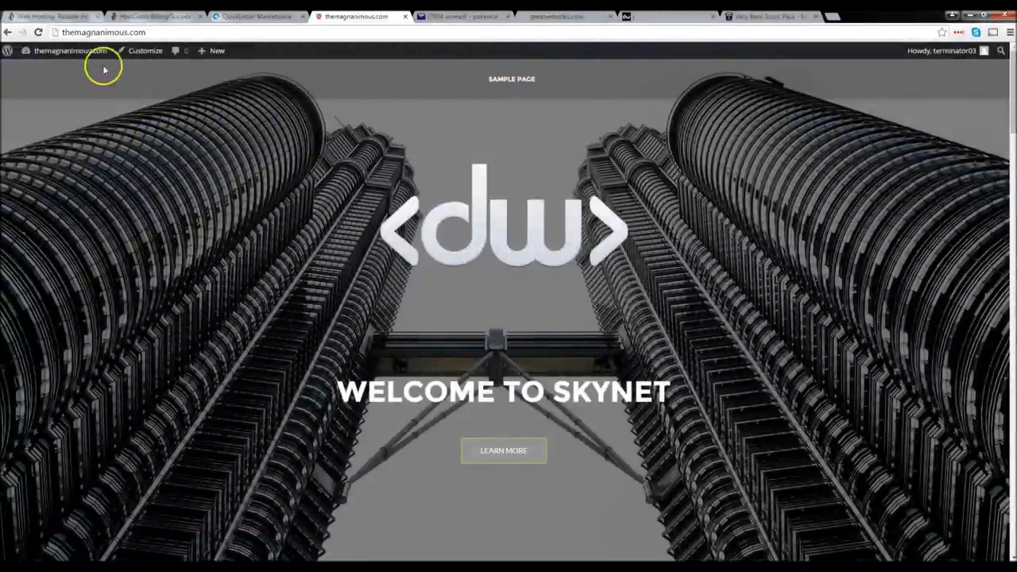
{"action": "mouse_move", "coordinate": [89, 56]}
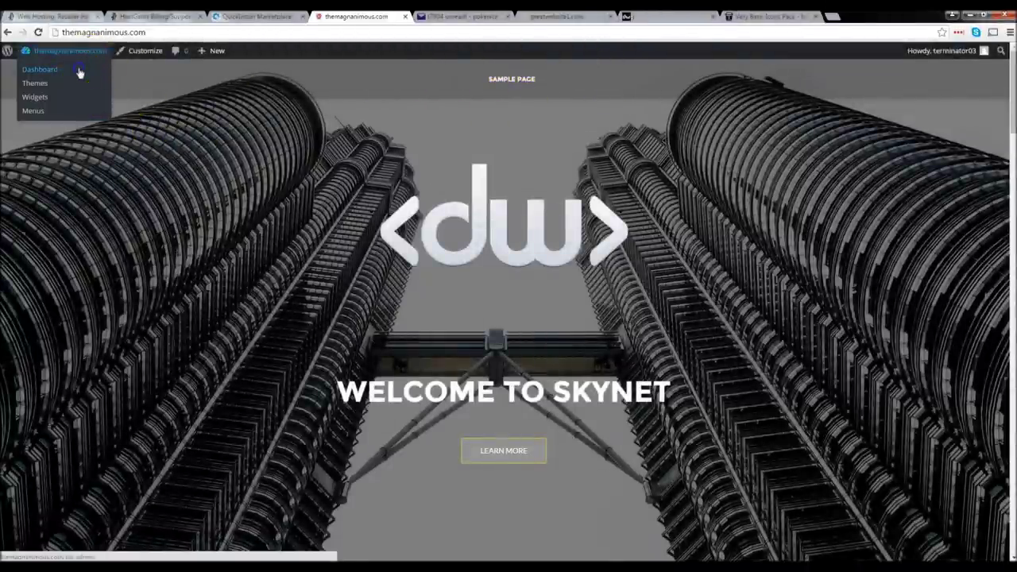
{"action": "left_click", "coordinate": [79, 72]}
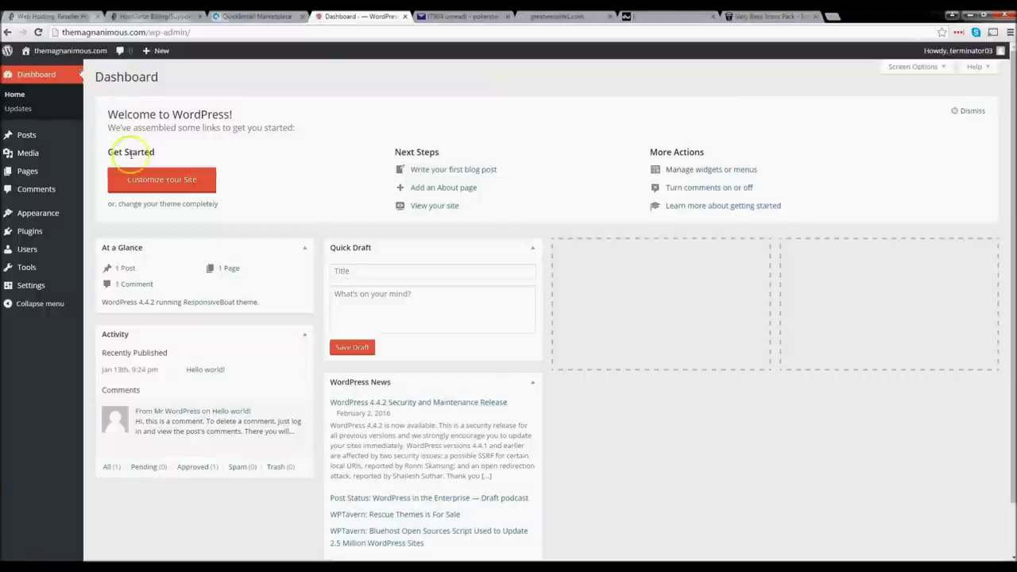
{"action": "left_click", "coordinate": [48, 212]}
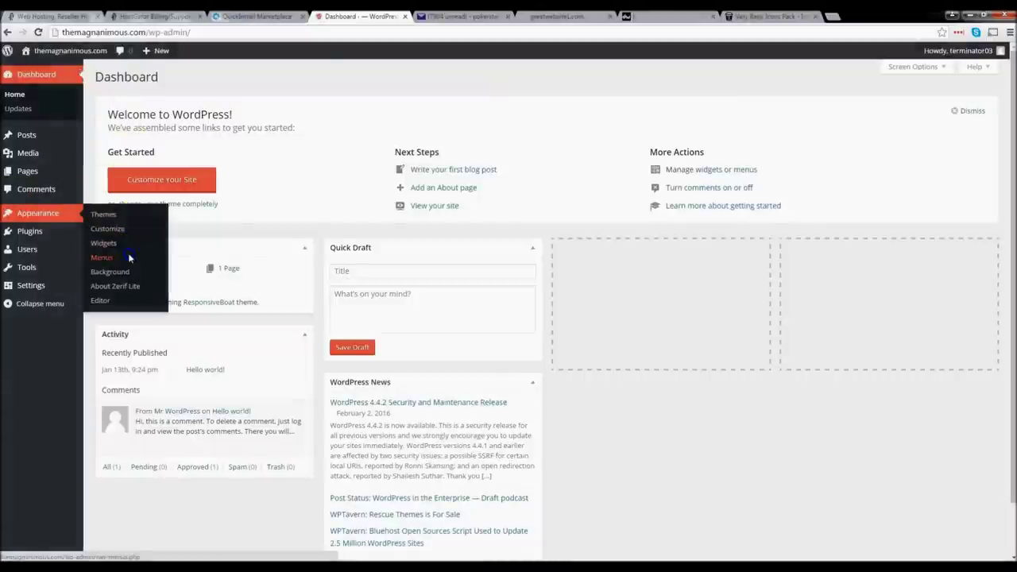
{"action": "left_click", "coordinate": [129, 259]}
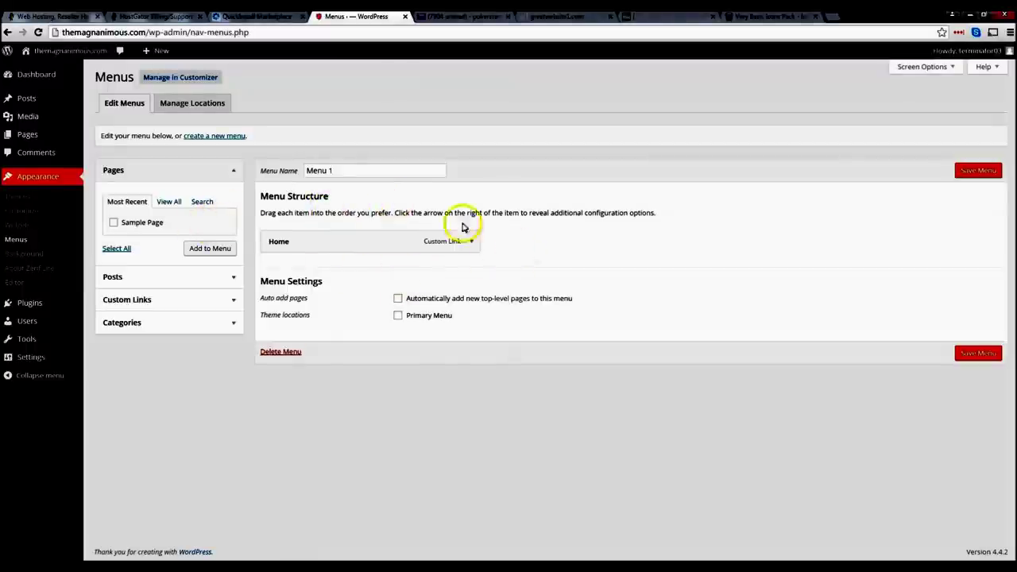
Assign Menu 1 to Primary Menu, remove its Home link, and save the menu.
{"action": "left_click", "coordinate": [398, 315]}
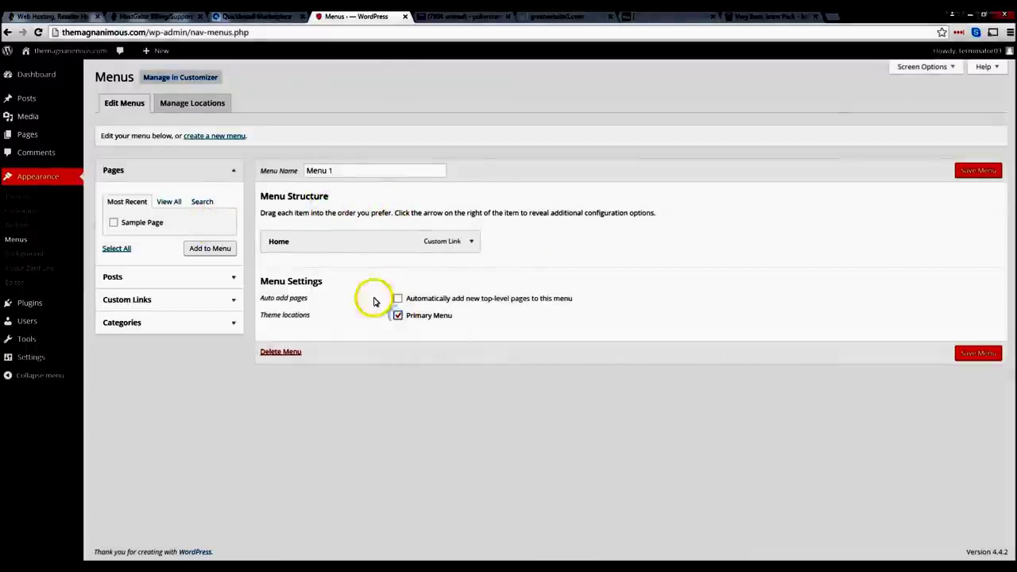
{"action": "left_click", "coordinate": [167, 203]}
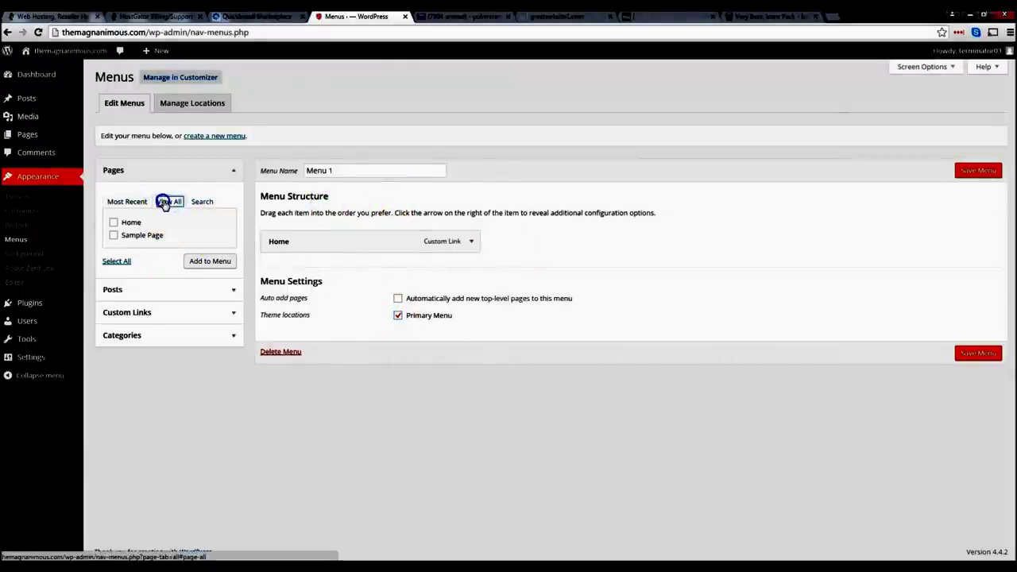
{"action": "left_click", "coordinate": [472, 242]}
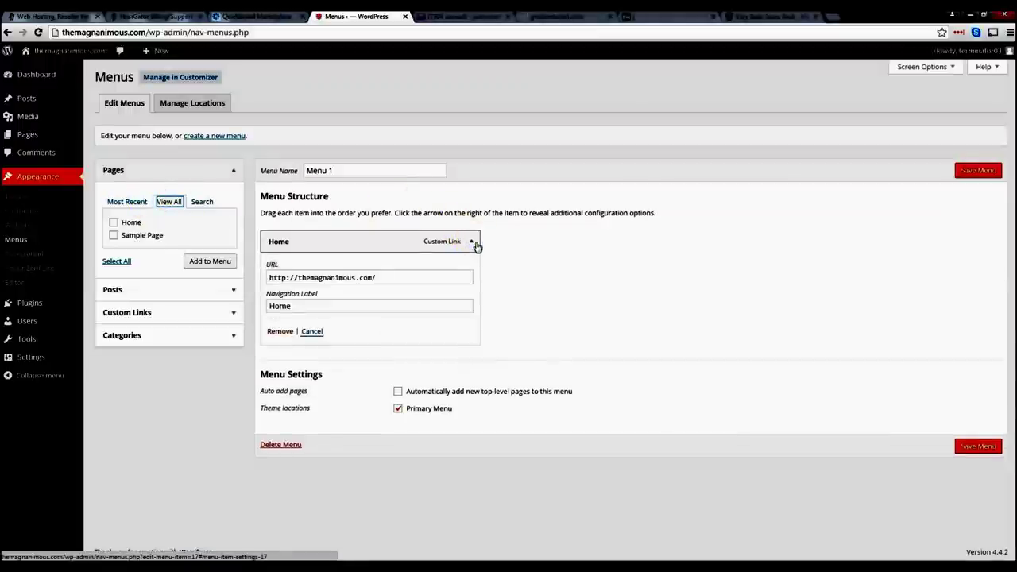
{"action": "double_click", "coordinate": [312, 331]}
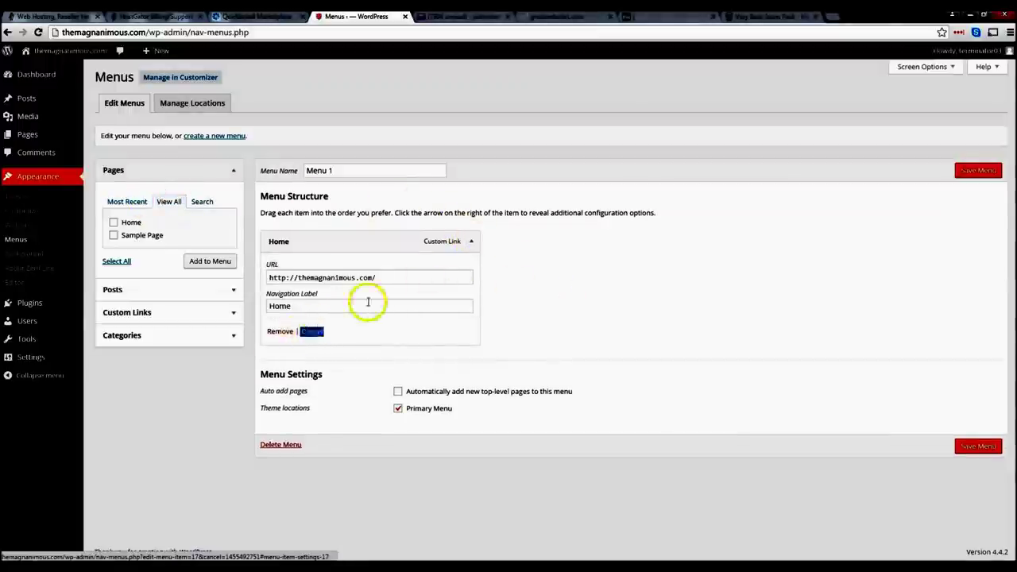
{"action": "left_click", "coordinate": [278, 331]}
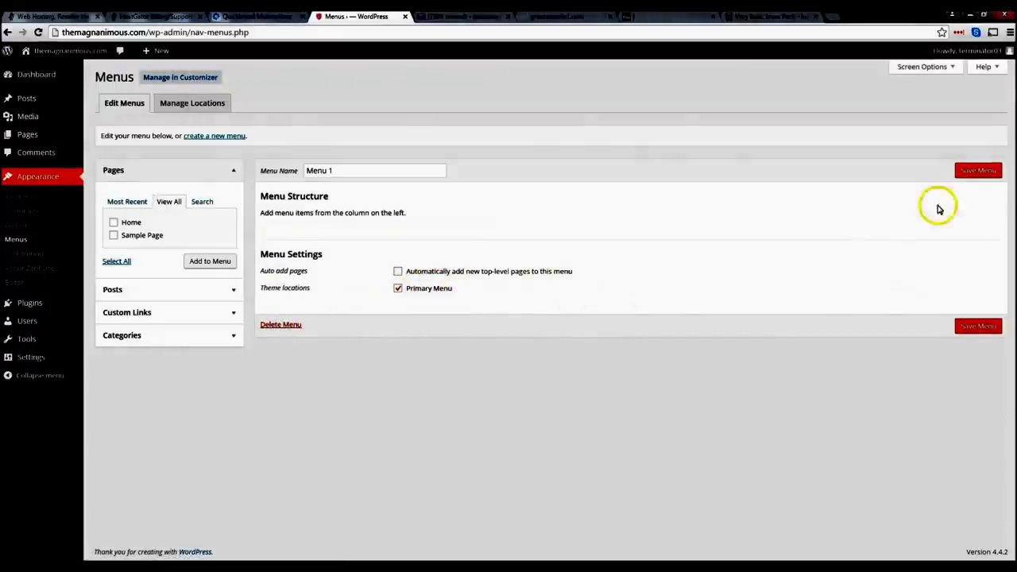
{"action": "left_click", "coordinate": [977, 172]}
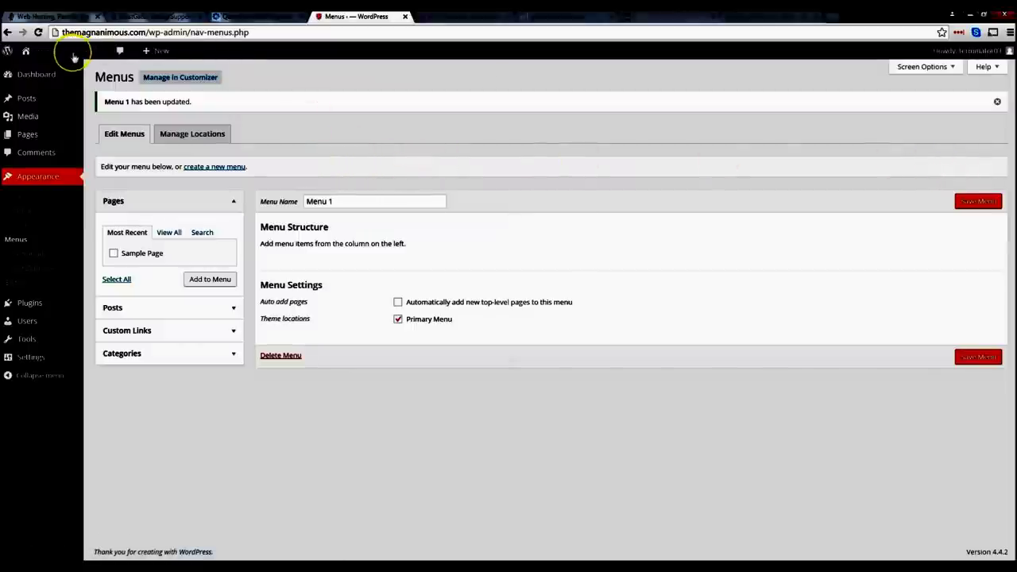
Browse the live front page down to About Our Weapons, then reopen the site in the Customizer.
{"action": "mouse_move", "coordinate": [73, 58]}
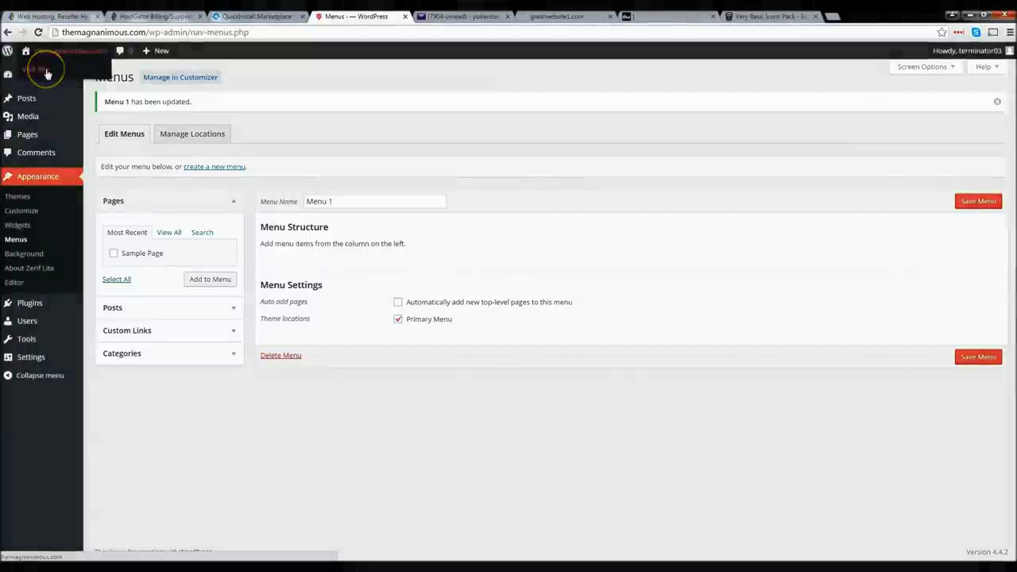
{"action": "left_click", "coordinate": [46, 69]}
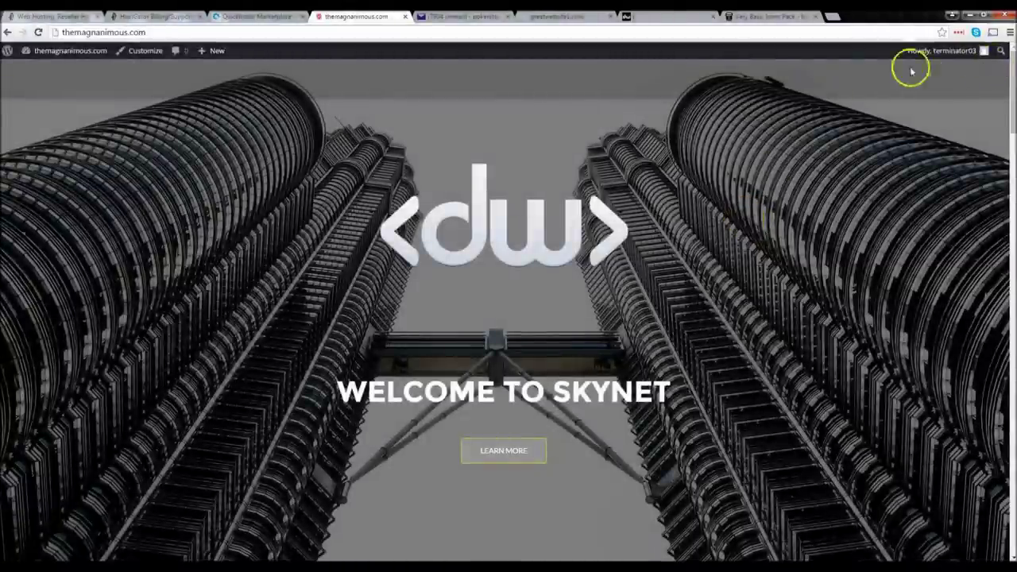
{"action": "scroll", "coordinate": [1014, 86], "scroll_direction": "down", "scroll_amount": 1}
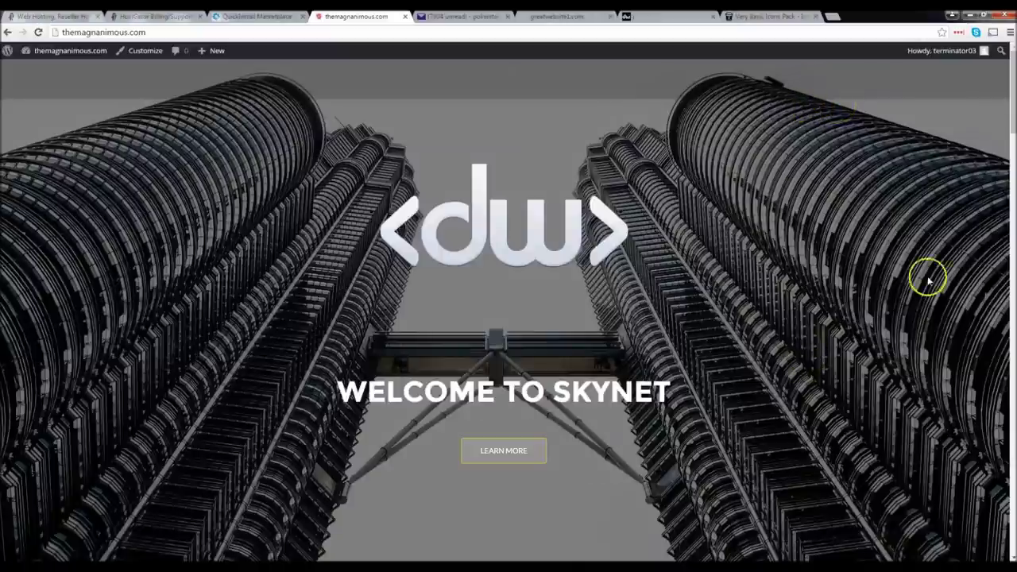
{"action": "left_click", "coordinate": [496, 452]}
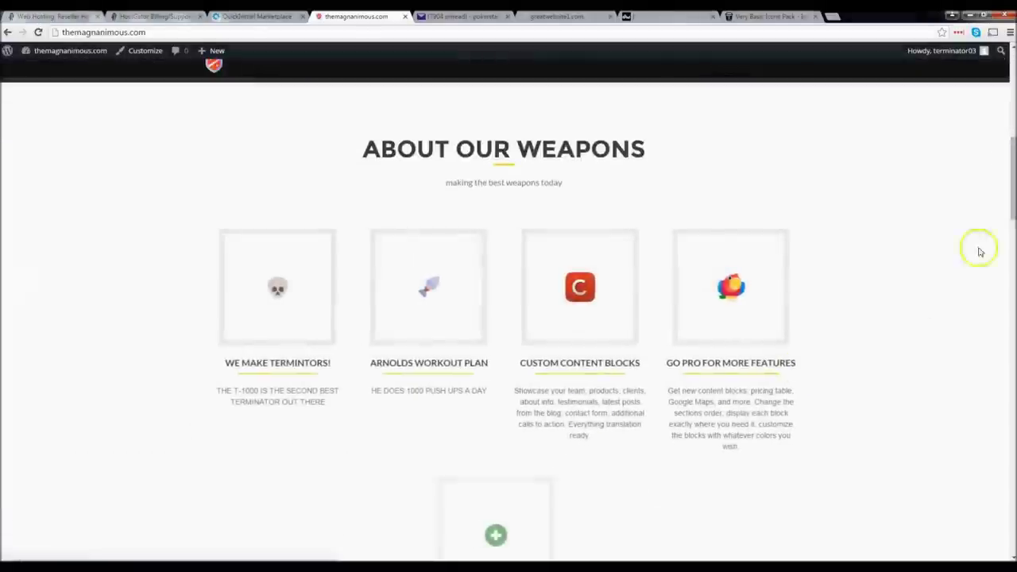
{"action": "scroll", "coordinate": [1013, 208], "scroll_direction": "down", "scroll_amount": 3}
{"action": "left_click_drag", "start_coordinate": [1014, 208], "coordinate": [1014, 424]}
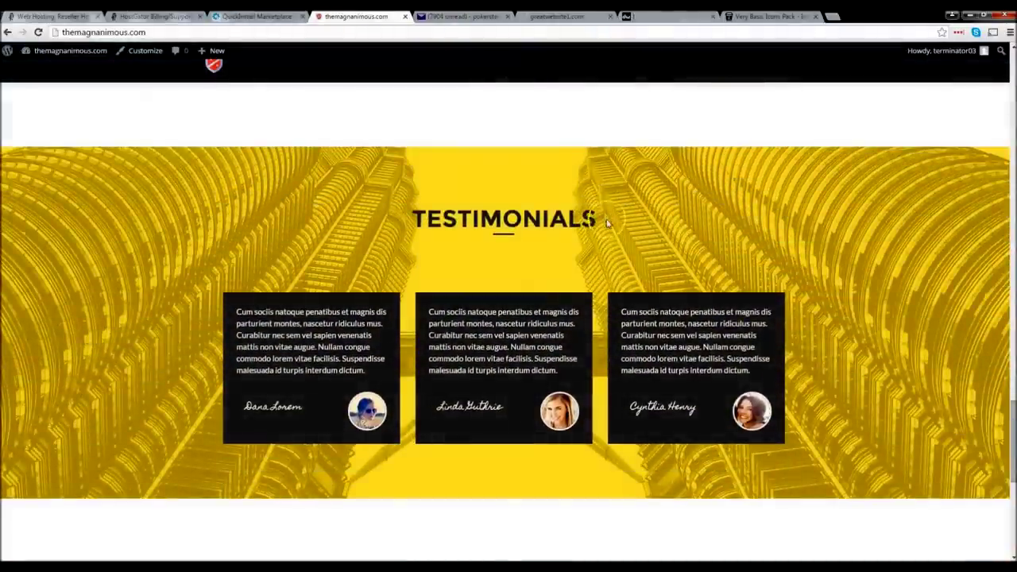
{"action": "left_click", "coordinate": [143, 61]}
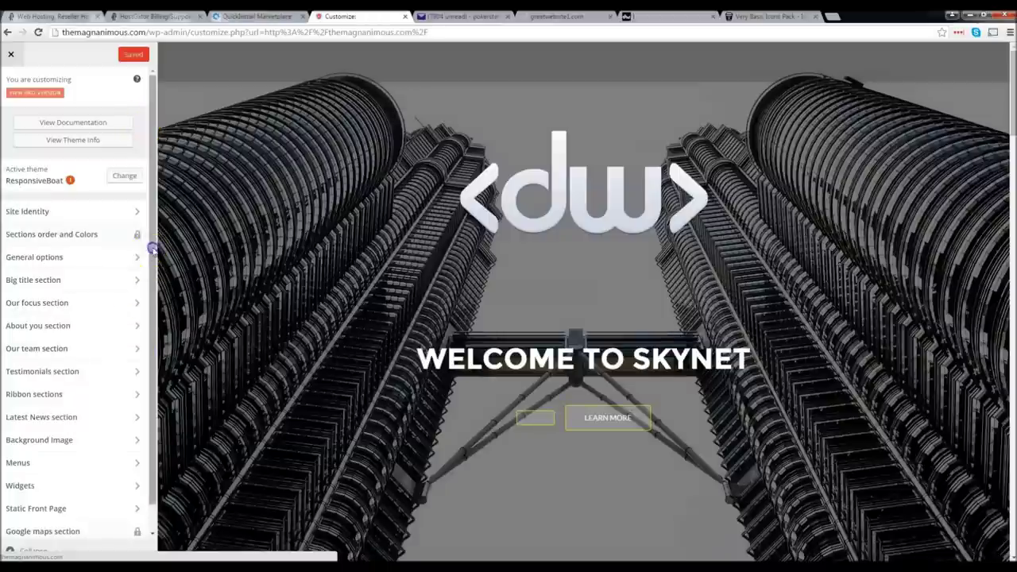
{"action": "scroll", "coordinate": [155, 277], "scroll_direction": "down", "scroll_amount": 1}
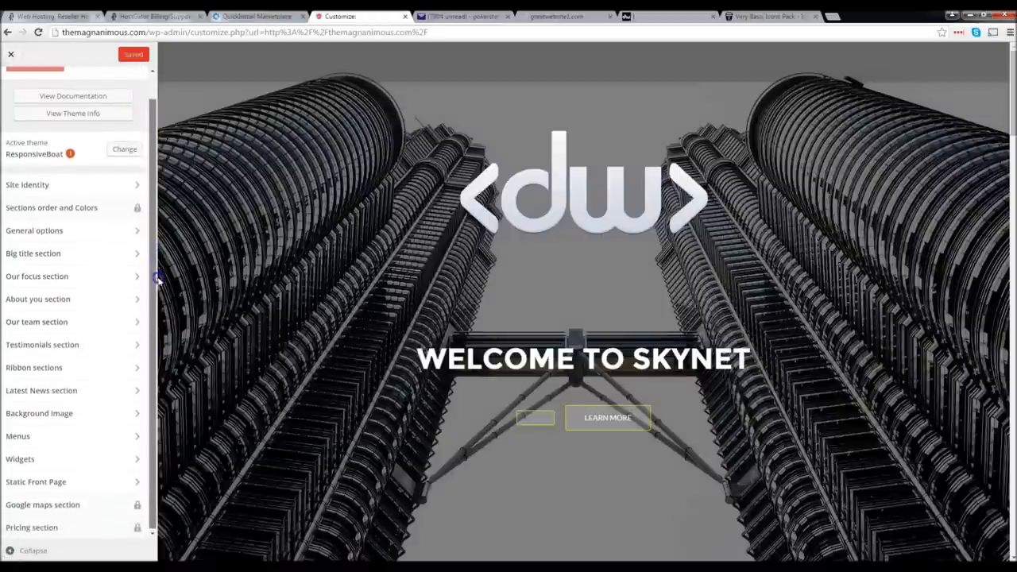
Change the Testimonials title to MEET OUR CUSTOMERS with subtitle OUR CUSTOMERS ARE HAPPY, and publish.
{"action": "left_click", "coordinate": [66, 345]}
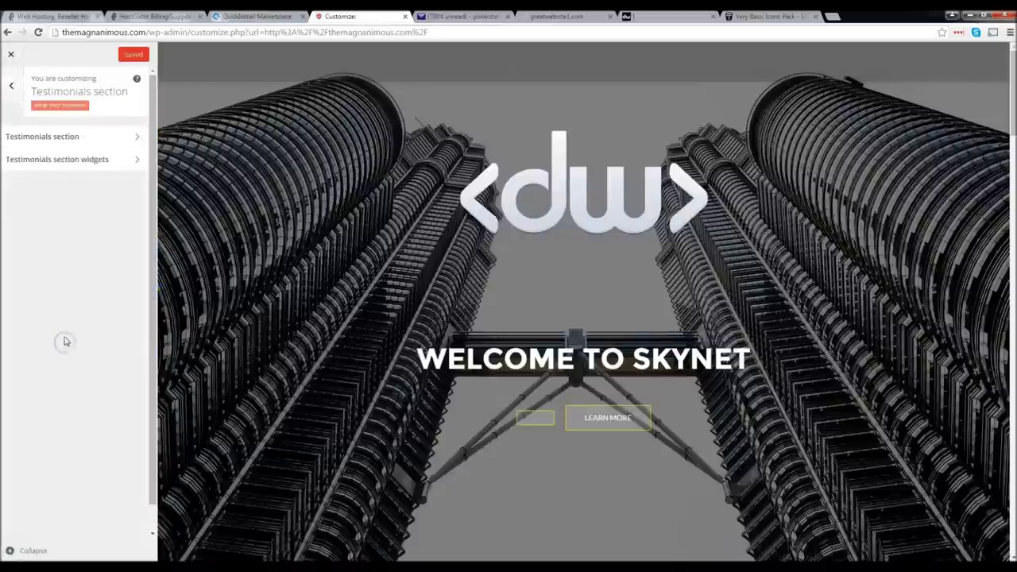
{"action": "left_click", "coordinate": [64, 140]}
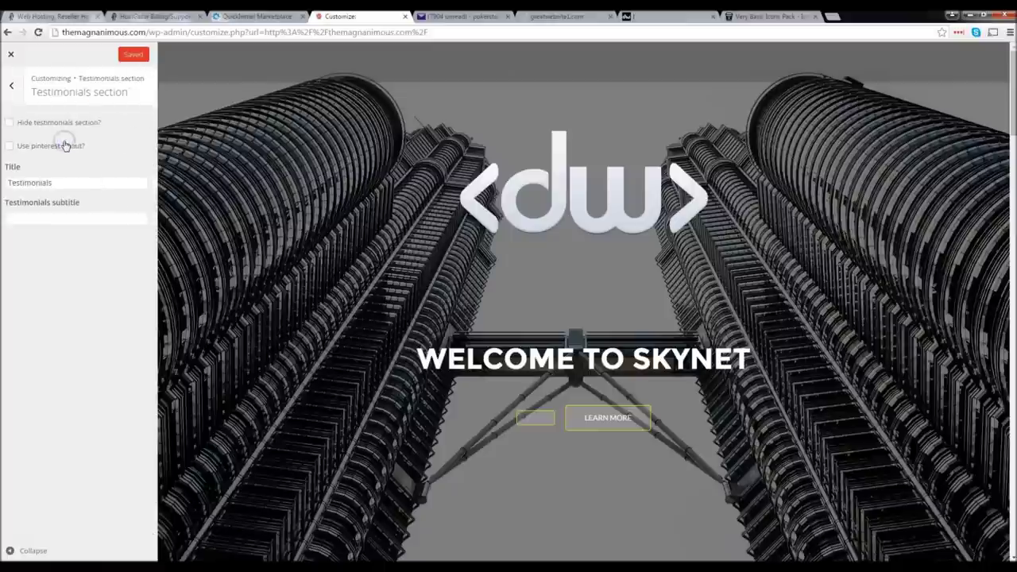
{"action": "left_click_drag", "start_coordinate": [1013, 89], "coordinate": [1014, 433]}
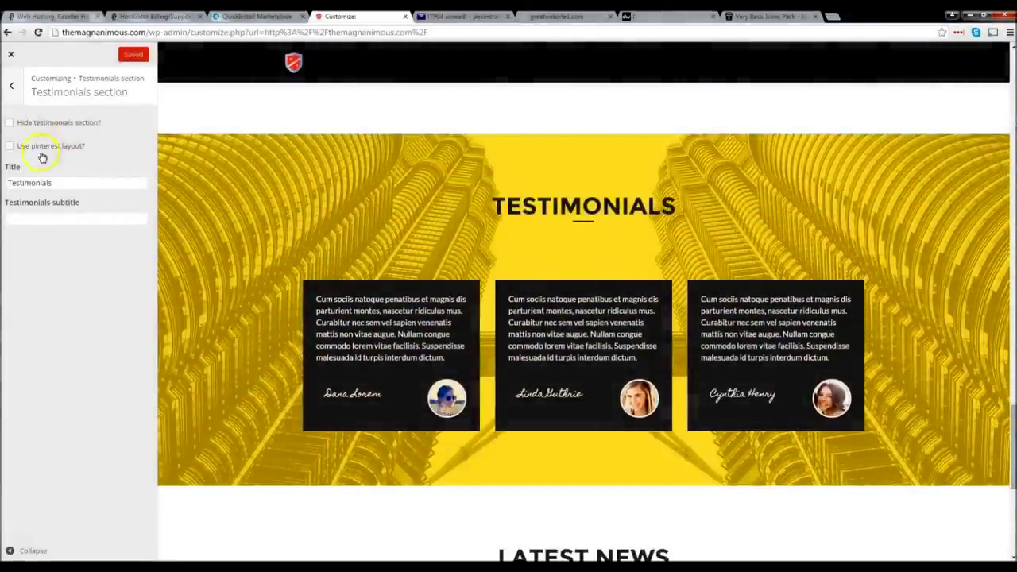
{"action": "double_click", "coordinate": [75, 185]}
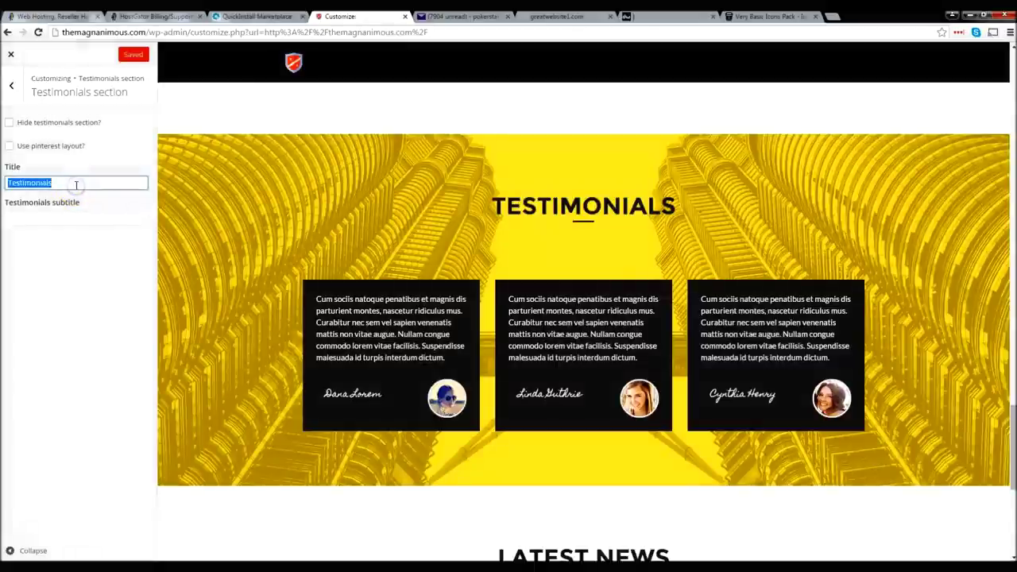
{"action": "key", "text": "BackSpace"}
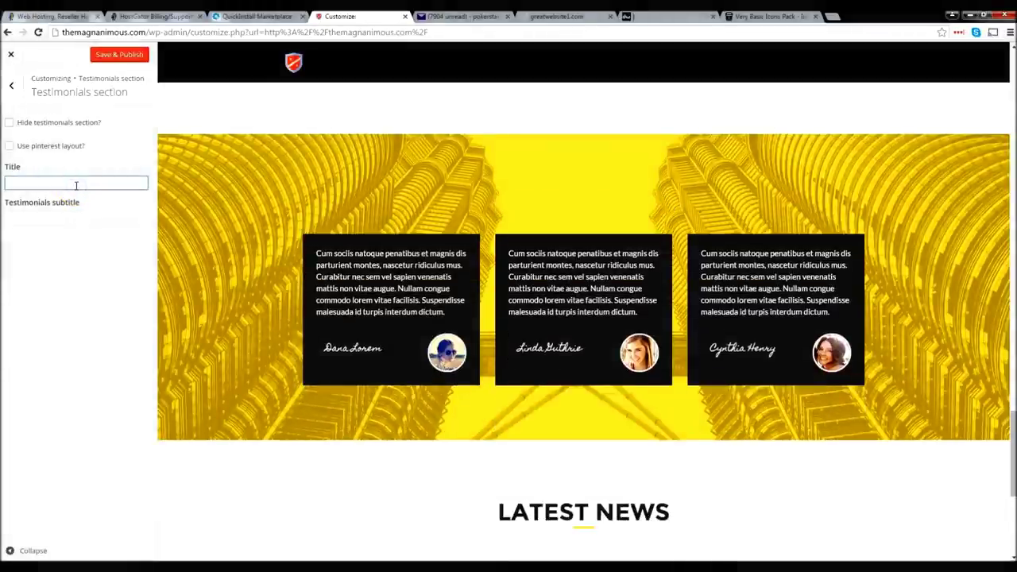
{"action": "type", "text": "MEET OUR CUSTOMERS"}
{"action": "key", "text": "Tab"}
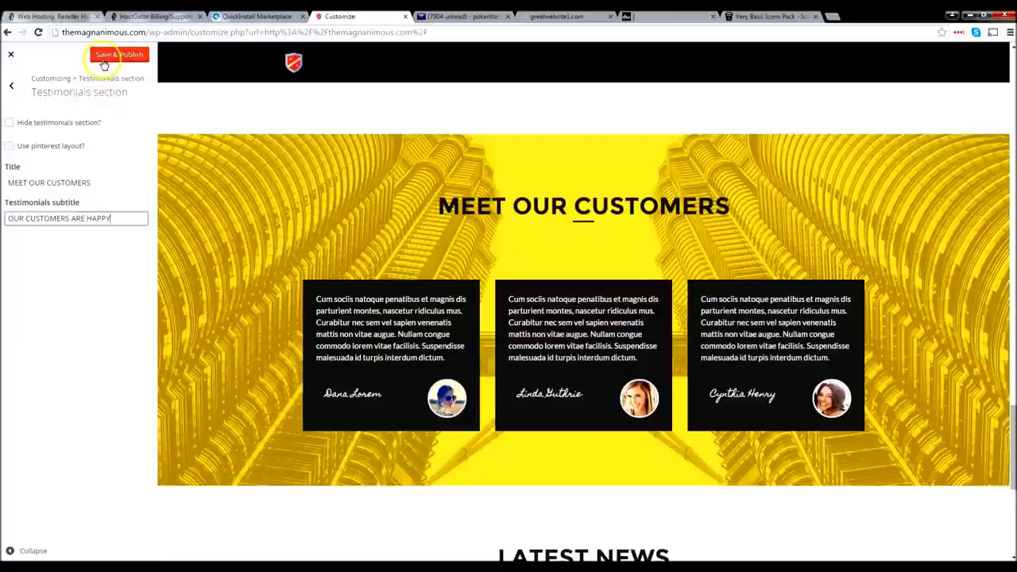
{"action": "left_click", "coordinate": [102, 59]}
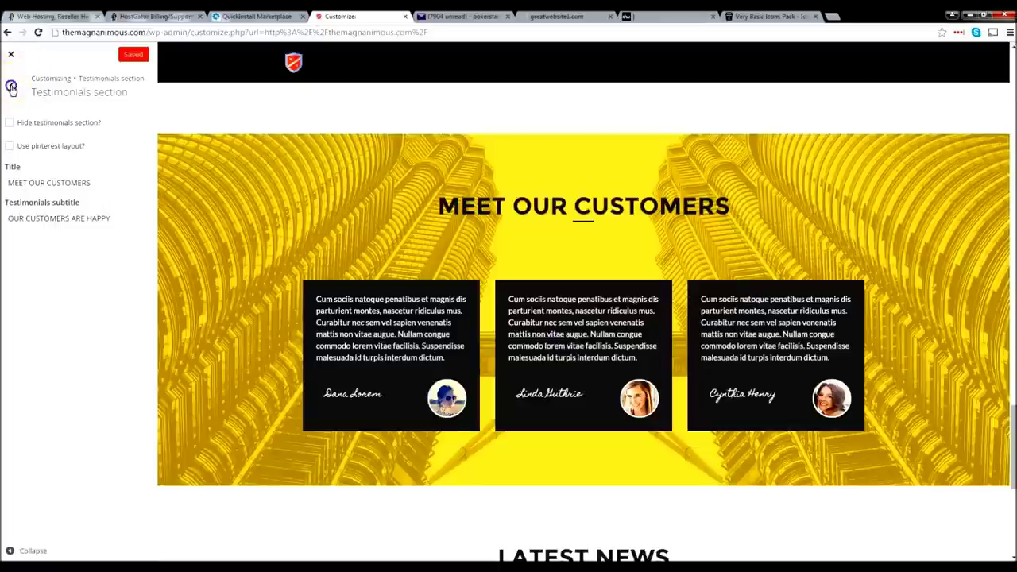
{"action": "left_click", "coordinate": [11, 88]}
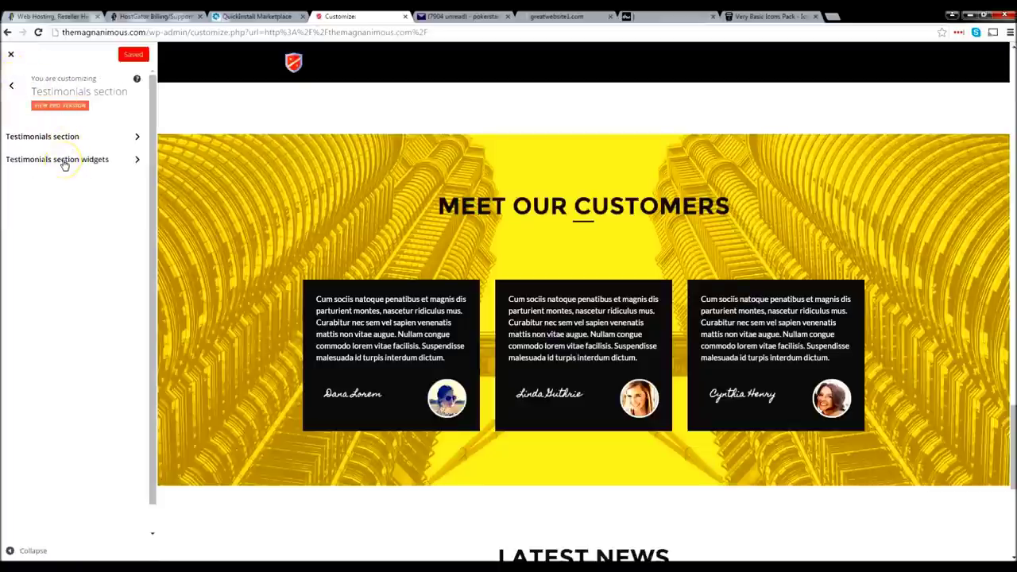
Give the first testimonial a new author name, a # link and FUNNY GUY details.
{"action": "left_click", "coordinate": [64, 162]}
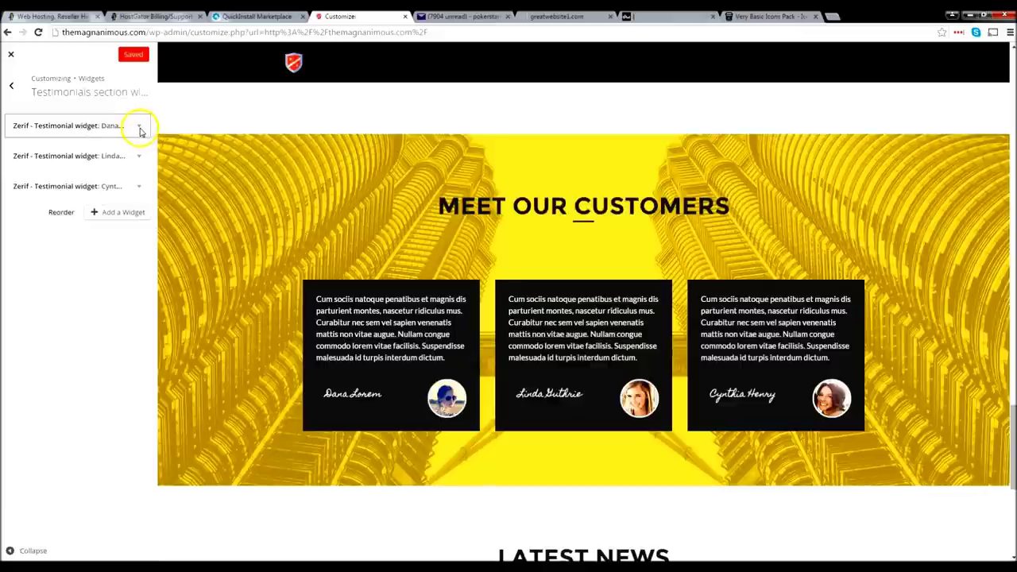
{"action": "left_click", "coordinate": [139, 126]}
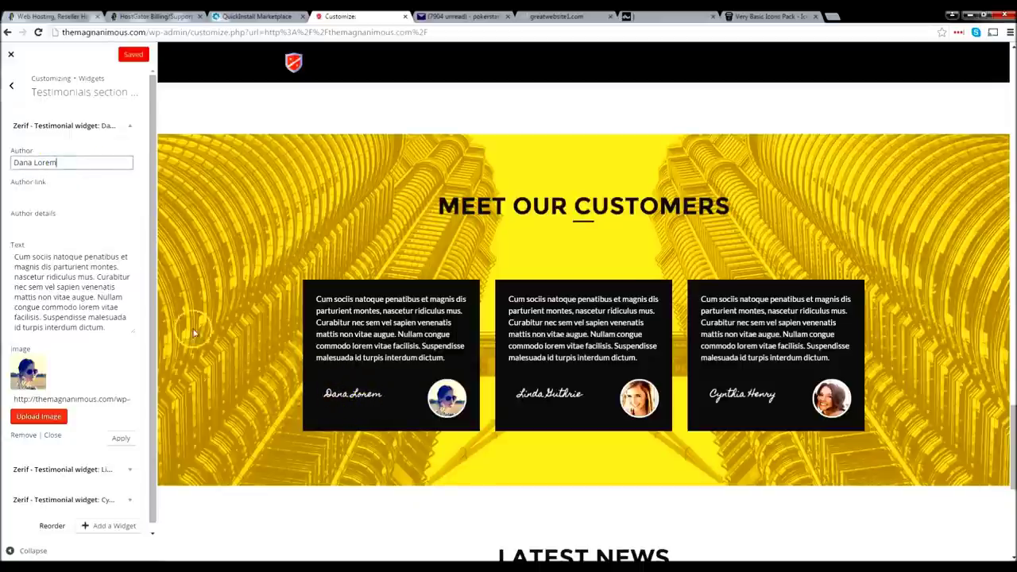
{"action": "triple_click", "coordinate": [70, 164]}
{"action": "type", "text": "DARREL WILSON"}
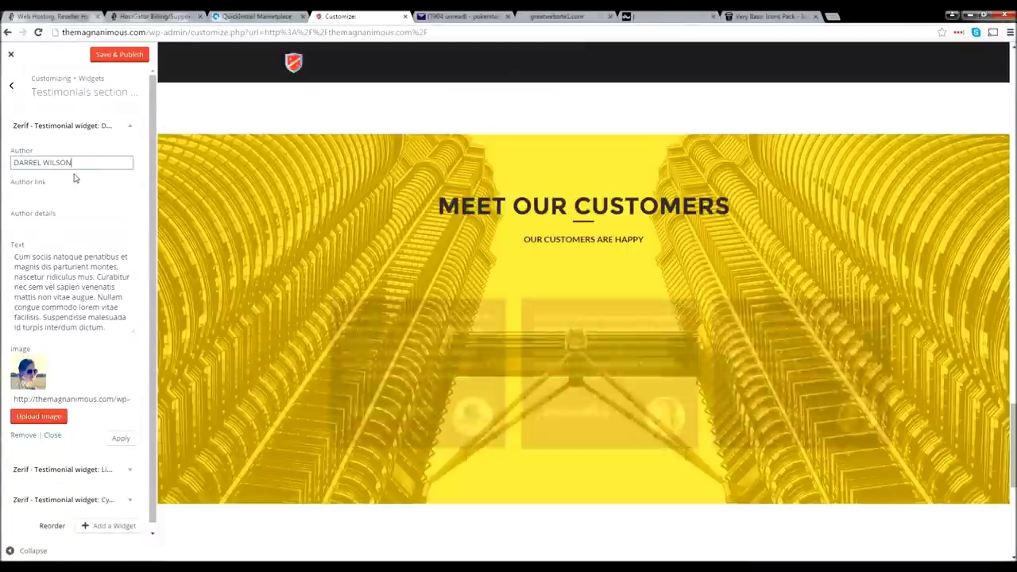
{"action": "left_click", "coordinate": [76, 192]}
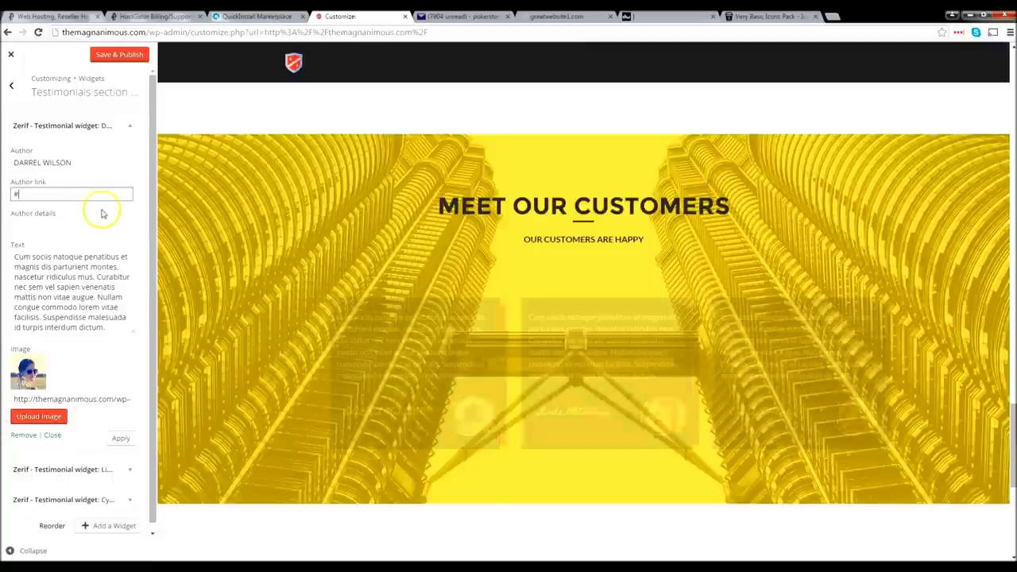
{"action": "left_click", "coordinate": [93, 215]}
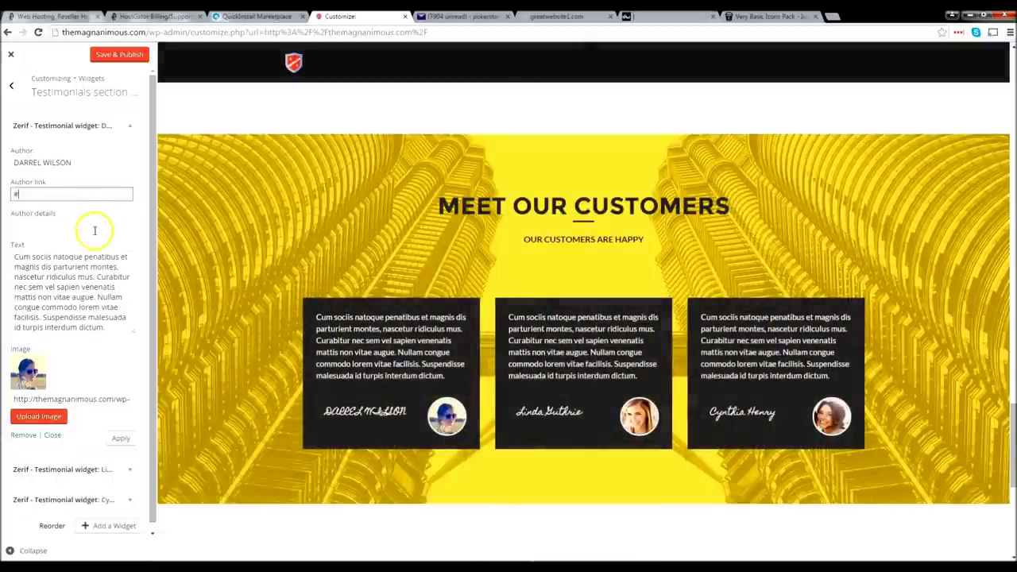
{"action": "left_click", "coordinate": [91, 226]}
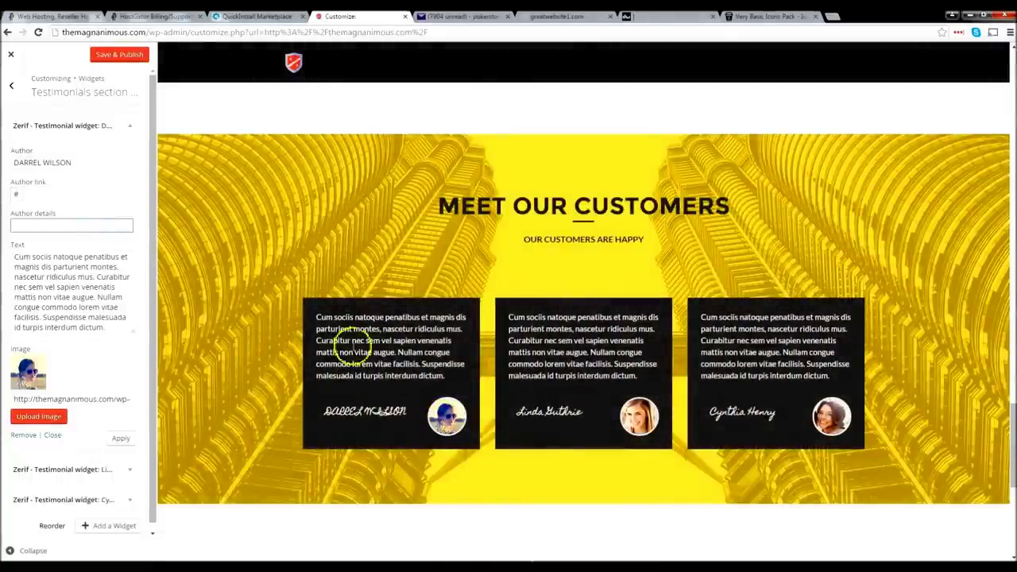
{"action": "type", "text": "FUNNY GUY"}
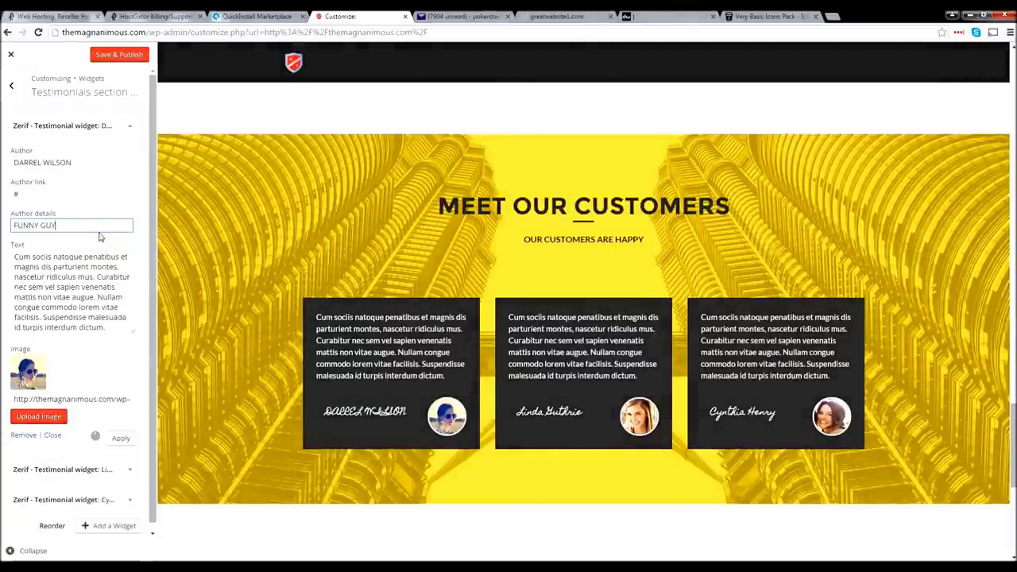
{"action": "key", "text": "Tab"}
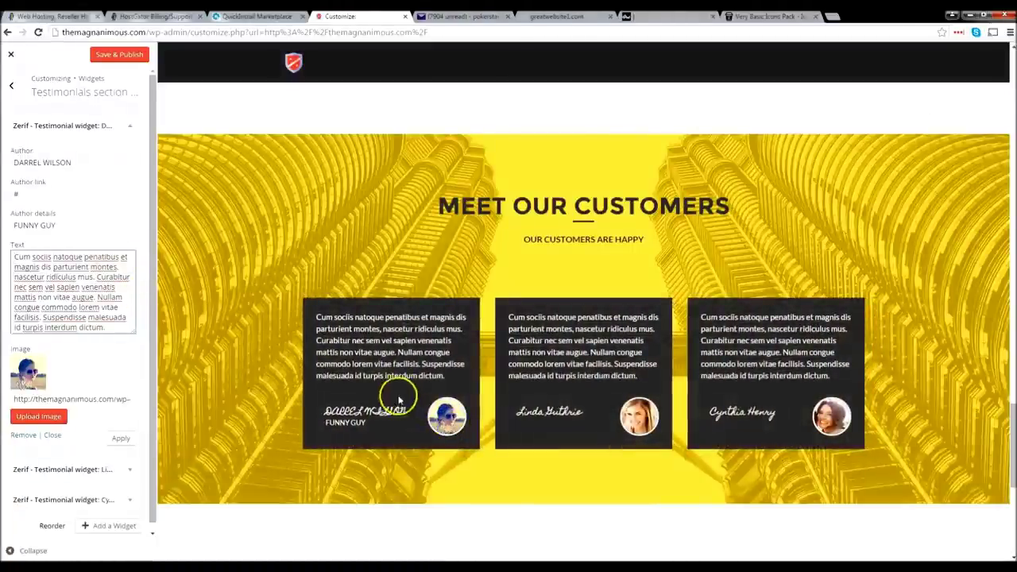
Replace the first testimonial's text with a short sentence pasted twice and clear its image URL.
{"action": "left_click_drag", "start_coordinate": [366, 422], "coordinate": [321, 424]}
{"action": "left_click", "coordinate": [381, 426]}
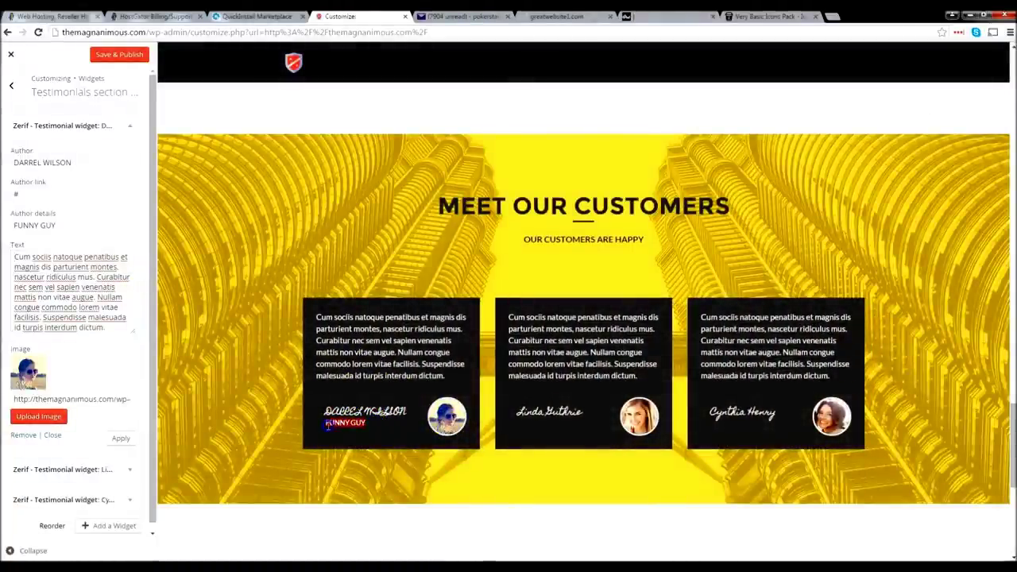
{"action": "left_click_drag", "start_coordinate": [369, 425], "coordinate": [308, 427]}
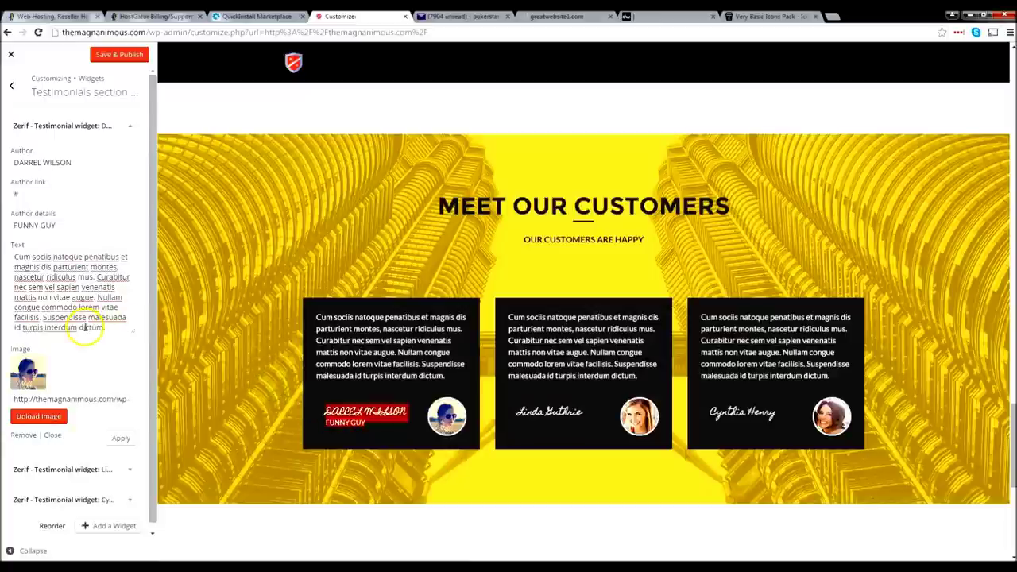
{"action": "left_click", "coordinate": [99, 306]}
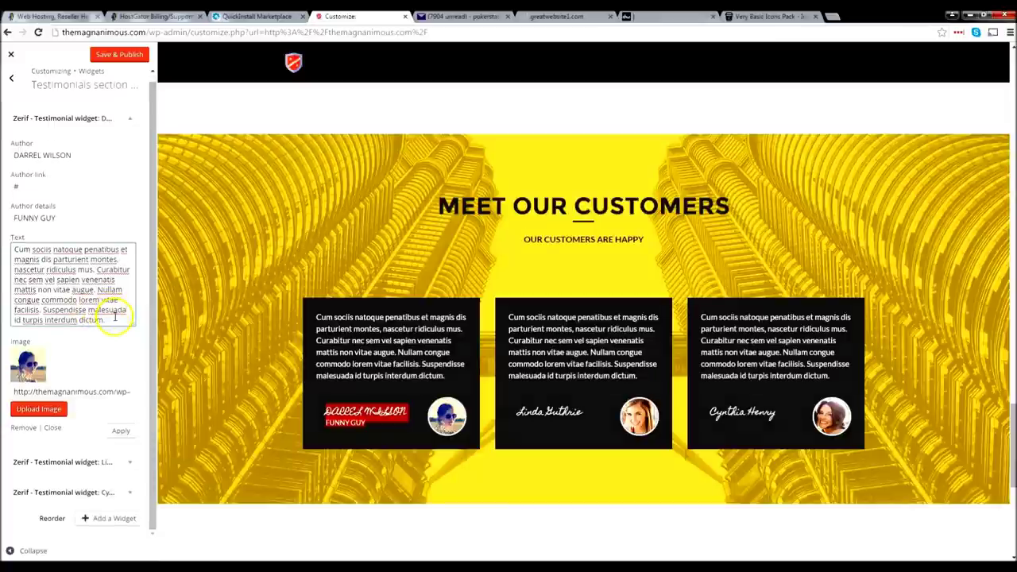
{"action": "key", "text": "ctrl+a"}
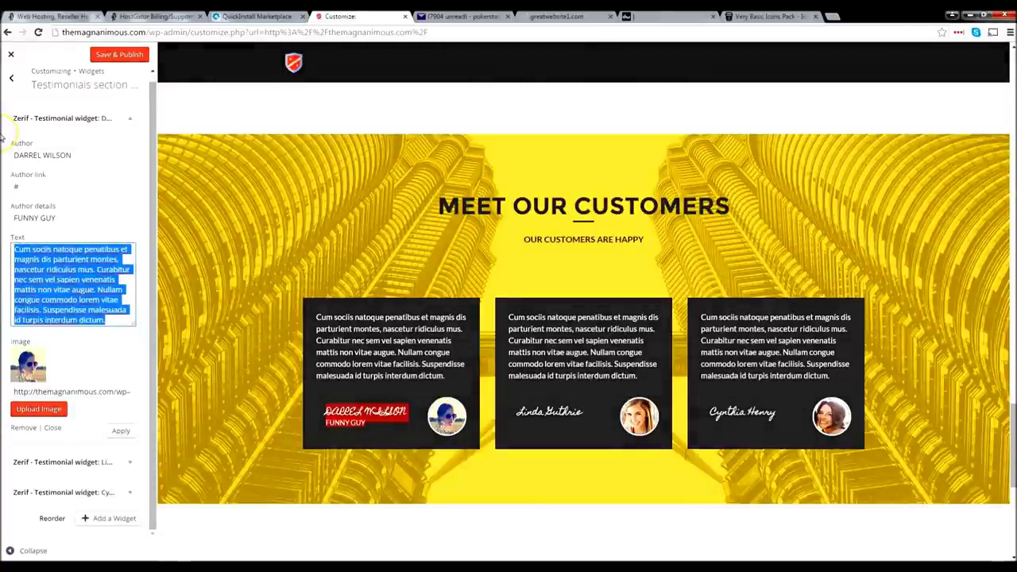
{"action": "key", "text": "BackSpace"}
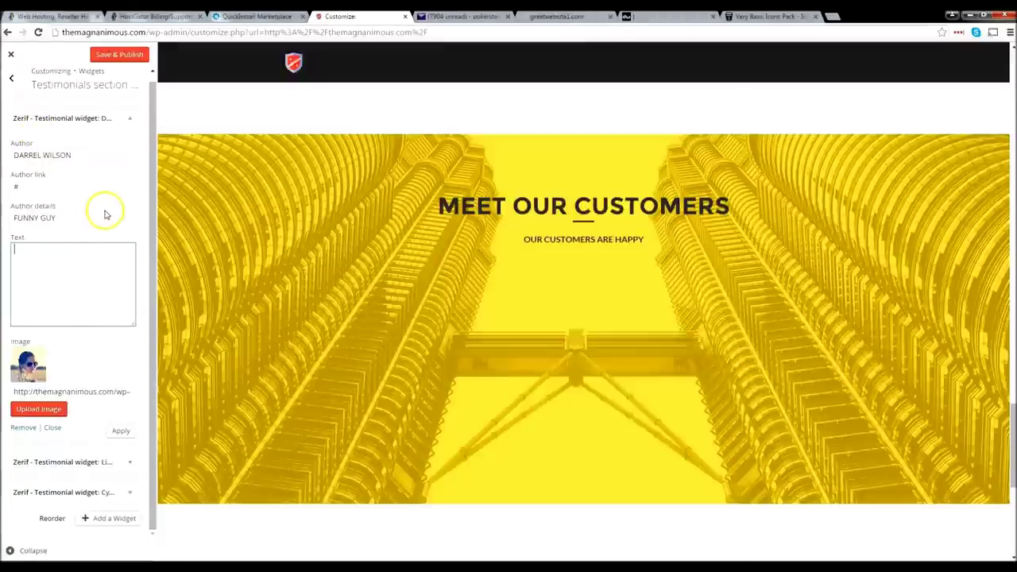
{"action": "left_click", "coordinate": [86, 270]}
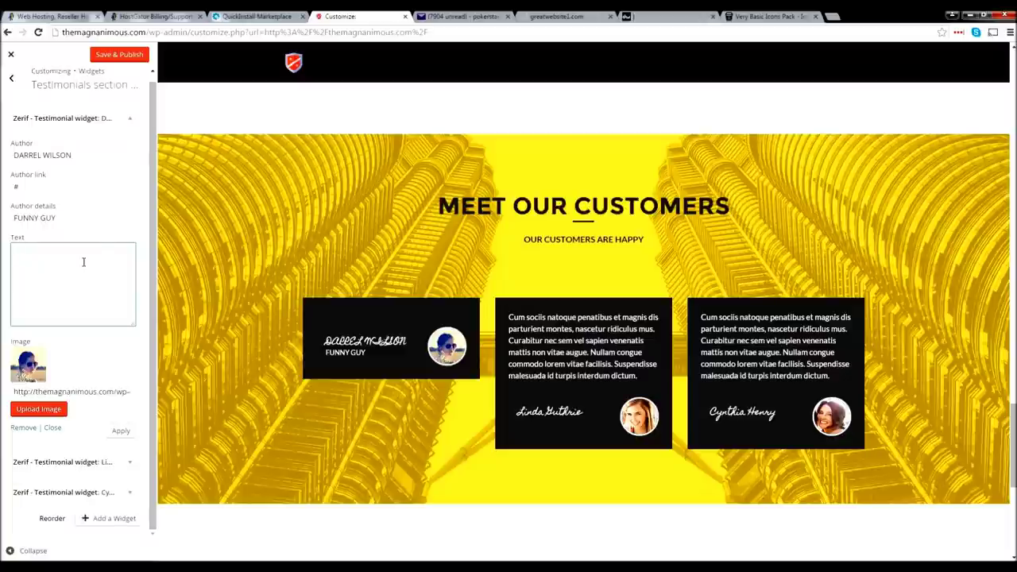
{"action": "left_click_drag", "start_coordinate": [636, 341], "coordinate": [87, 273]}
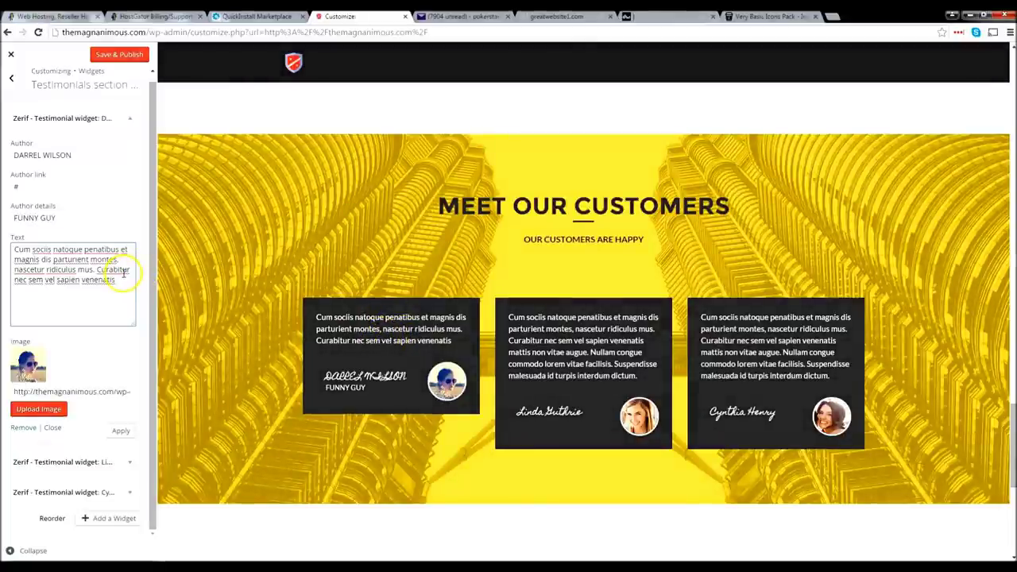
{"action": "type", "text": "Cum sociis natoque penatibus et magnis dis parturient montes, nascetur ridiculus mus. Curabitur nec sem vel sapien venenatis"}
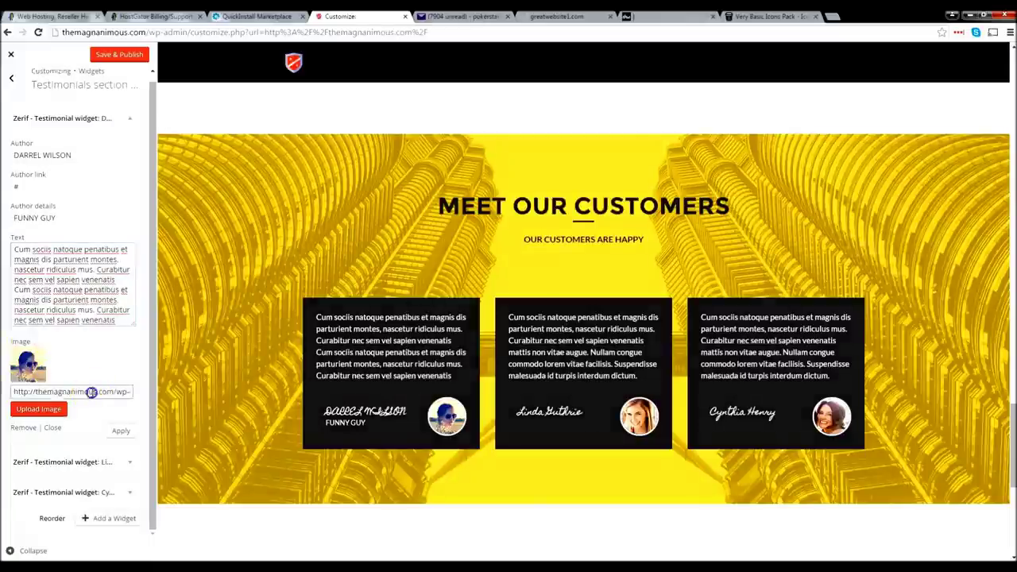
{"action": "triple_click", "coordinate": [91, 392]}
{"action": "key", "text": "BackSpace"}
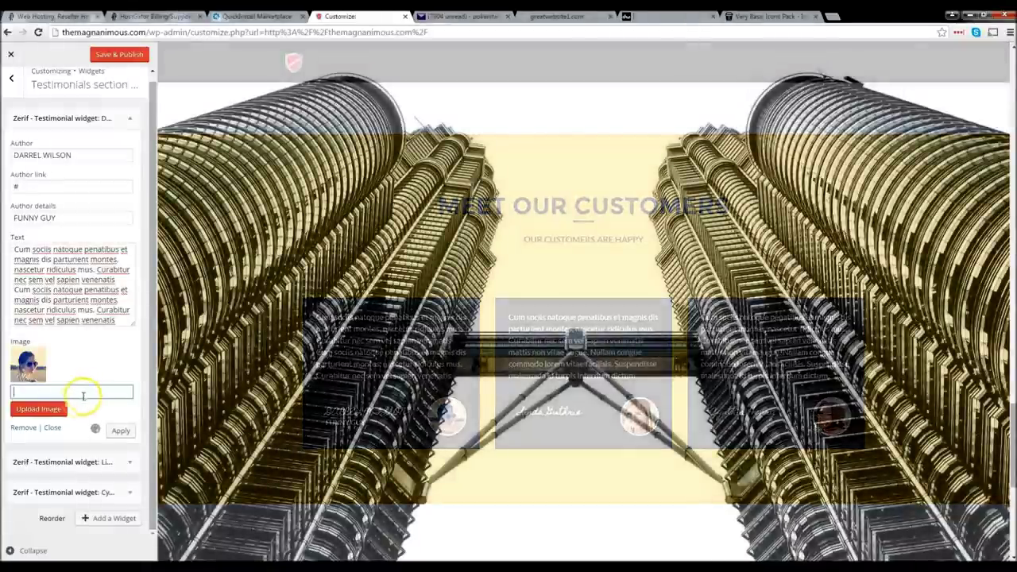
Upload term02 and set it as the first testimonial's image, then apply the change.
{"action": "left_click", "coordinate": [54, 414]}
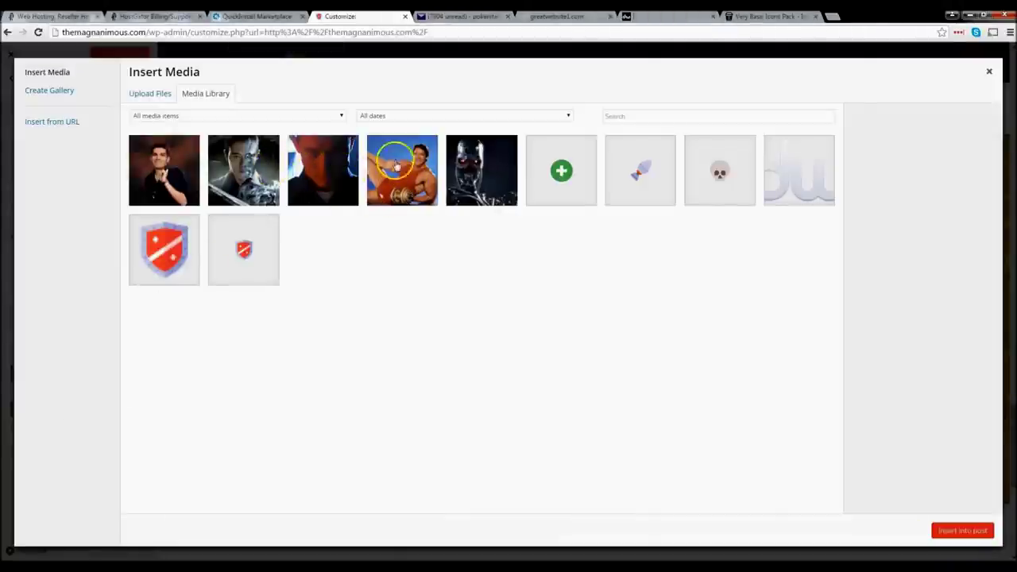
{"action": "left_click", "coordinate": [403, 165]}
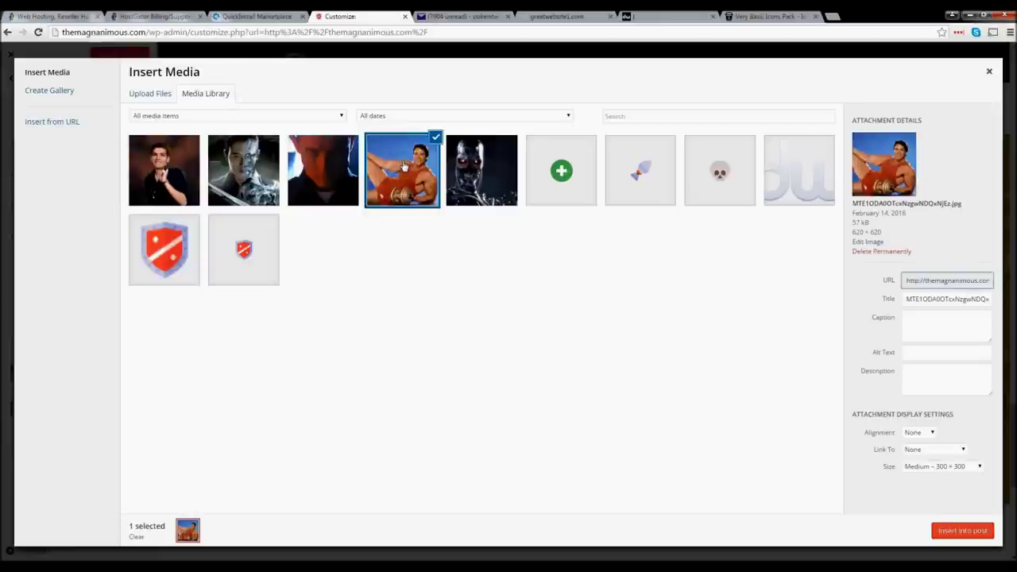
{"action": "left_click", "coordinate": [135, 94]}
{"action": "left_click", "coordinate": [545, 281]}
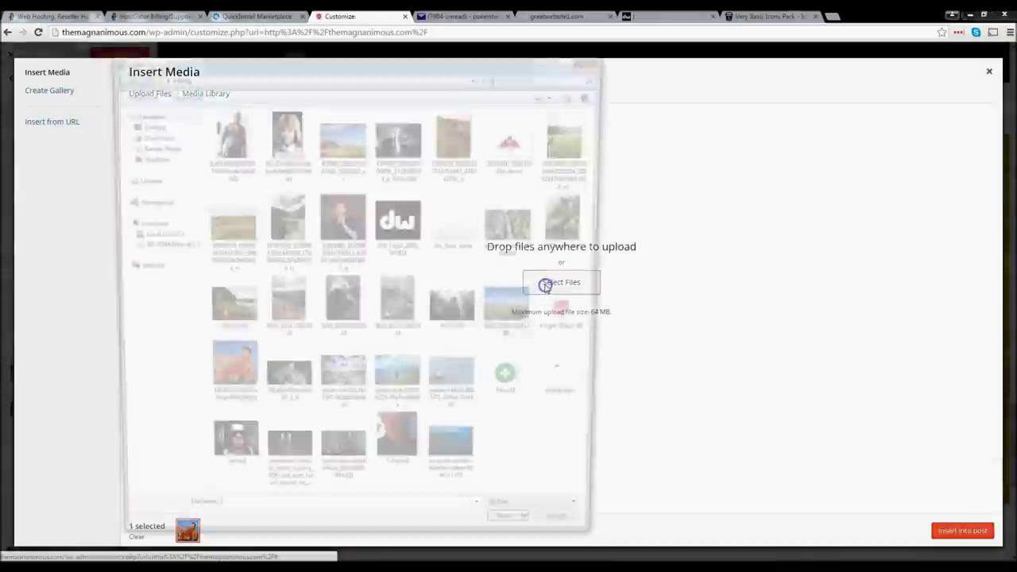
{"action": "left_click", "coordinate": [223, 449]}
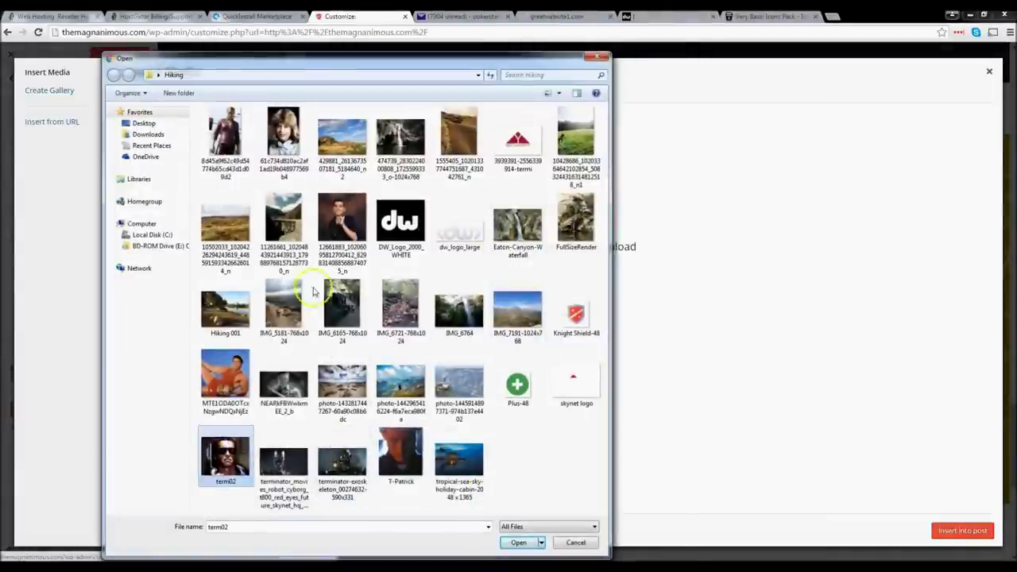
{"action": "left_click", "coordinate": [528, 544]}
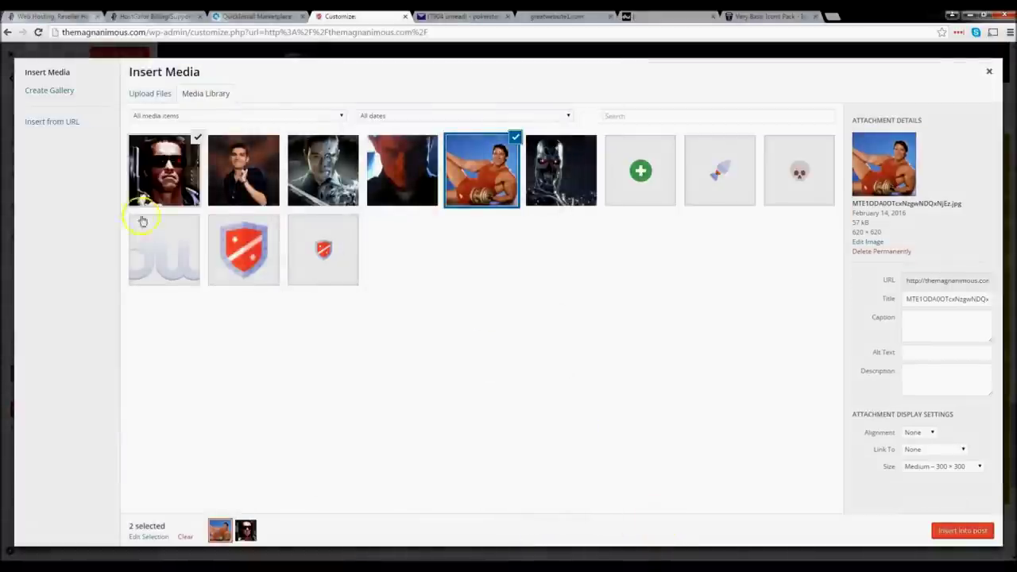
{"action": "left_click", "coordinate": [510, 194]}
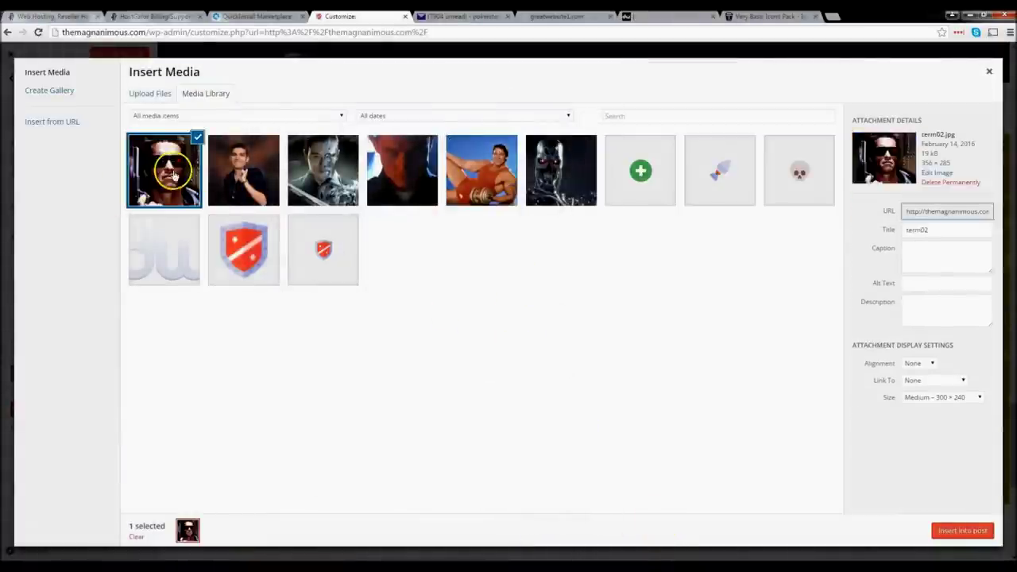
{"action": "left_click", "coordinate": [934, 531]}
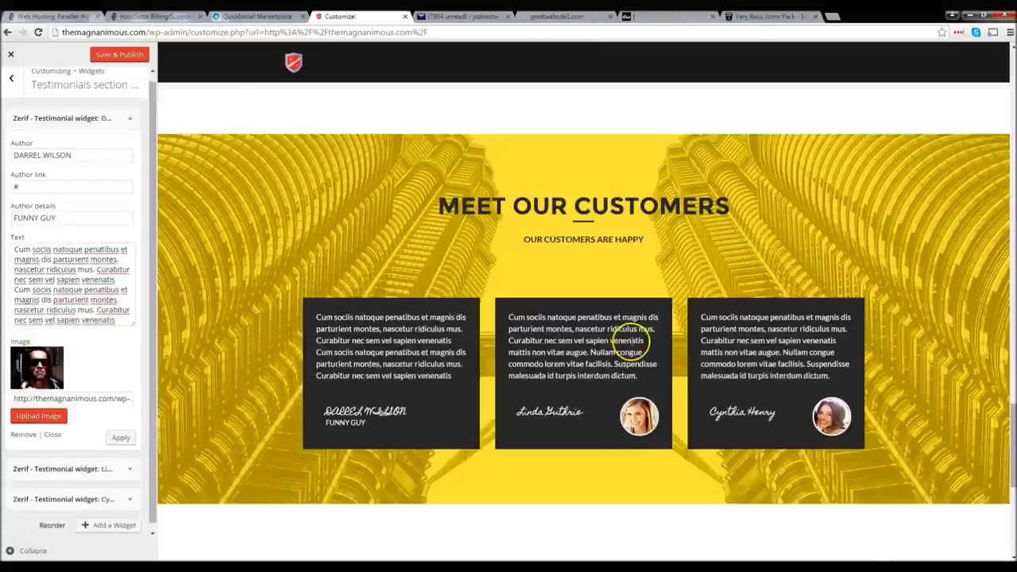
{"action": "left_click", "coordinate": [121, 438]}
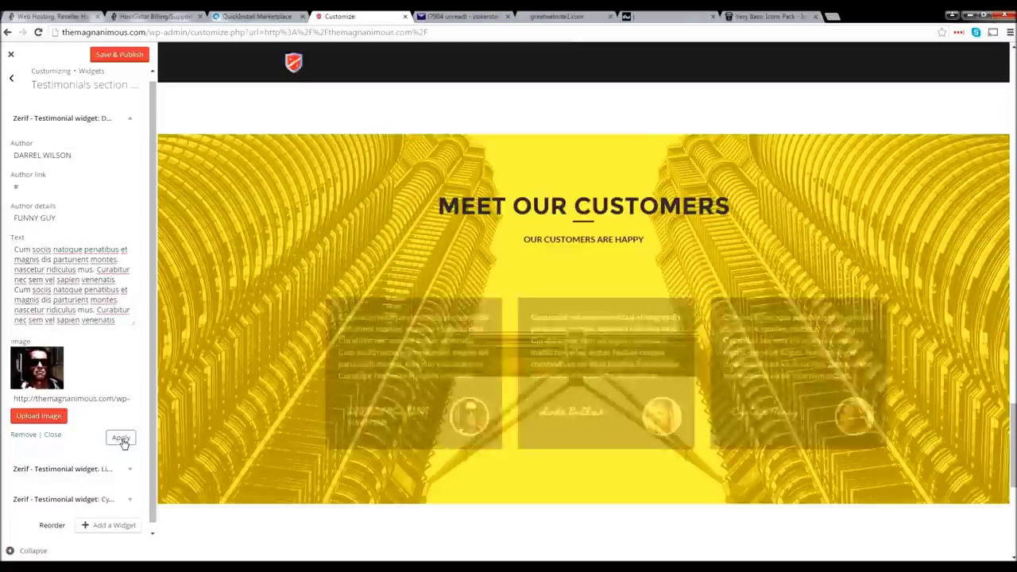
Check the first card's new text and author, then close its testimonial form.
{"action": "left_click_drag", "start_coordinate": [453, 375], "coordinate": [355, 350]}
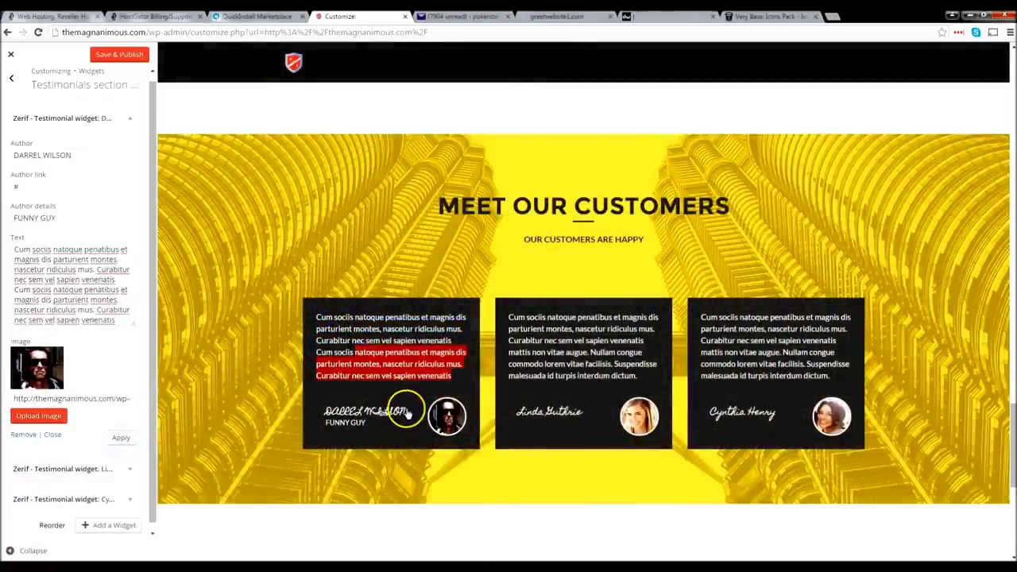
{"action": "left_click_drag", "start_coordinate": [349, 418], "coordinate": [324, 423]}
{"action": "left_click", "coordinate": [408, 439]}
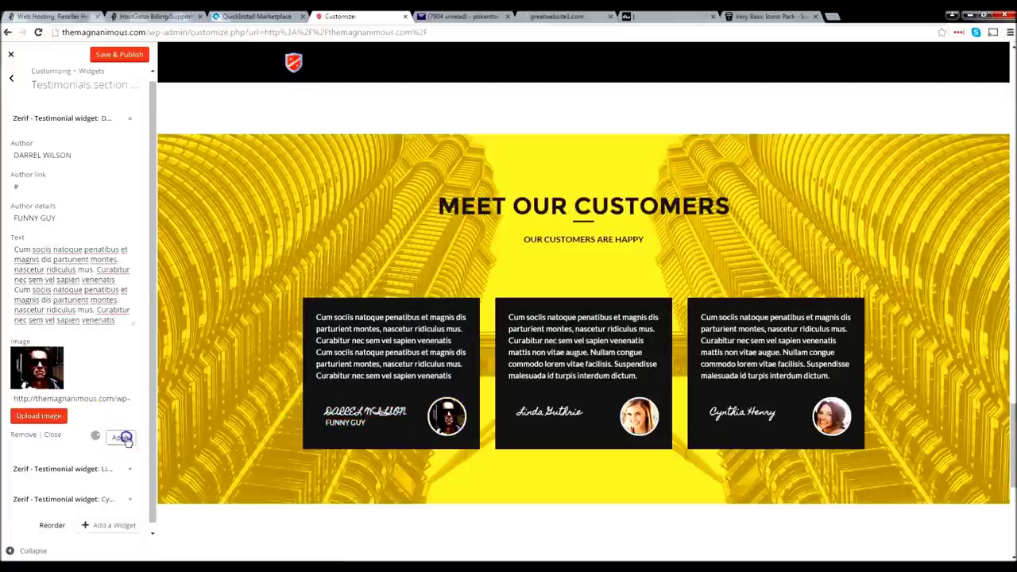
{"action": "left_click", "coordinate": [54, 437]}
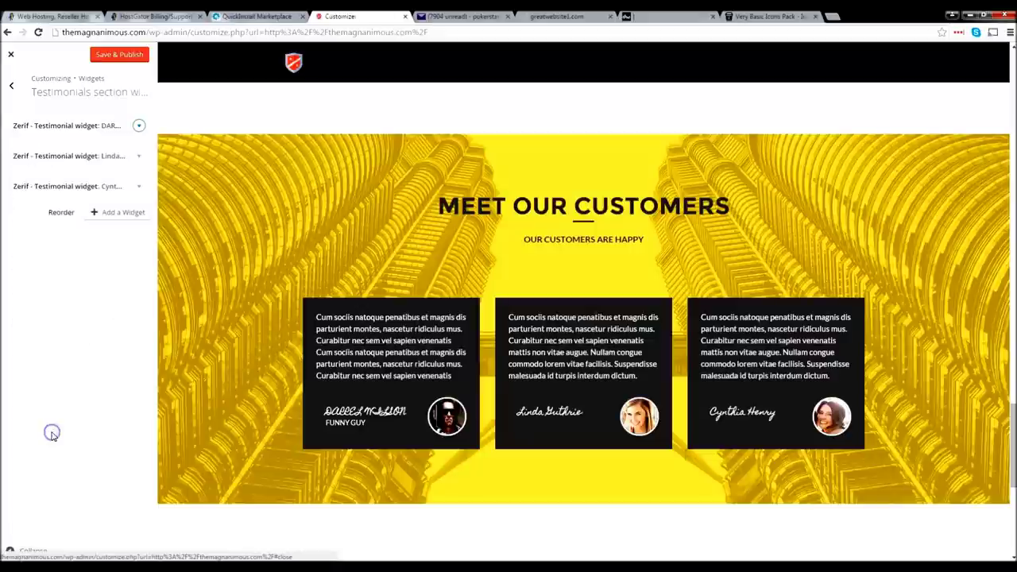
{"action": "scroll", "coordinate": [257, 472], "scroll_direction": "down", "scroll_amount": 2}
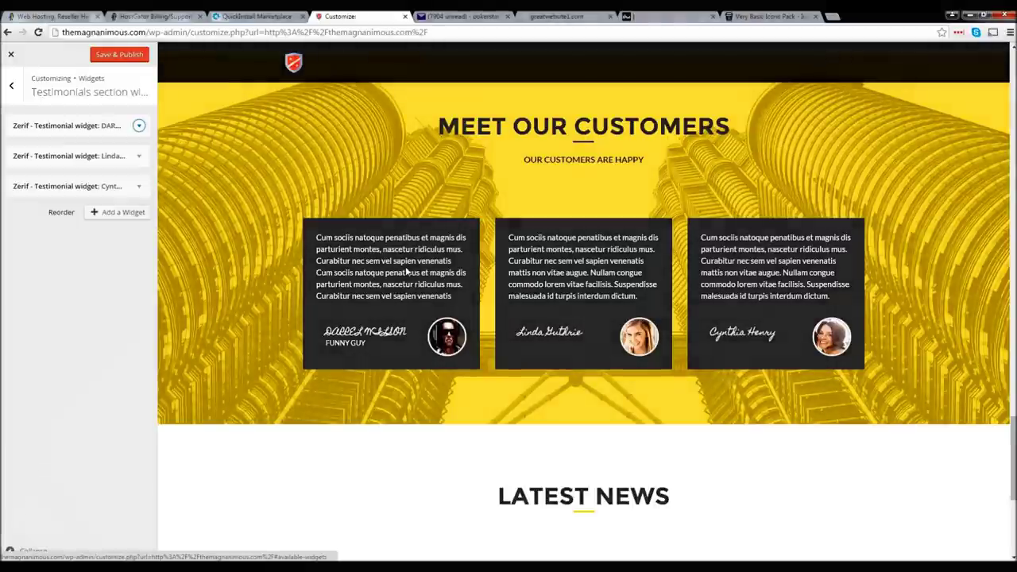
{"action": "mouse_move", "coordinate": [1009, 449]}
{"action": "left_mouse_down"}
{"action": "mouse_move", "coordinate": [1011, 287]}
{"action": "mouse_move", "coordinate": [1014, 437]}
{"action": "left_mouse_up"}
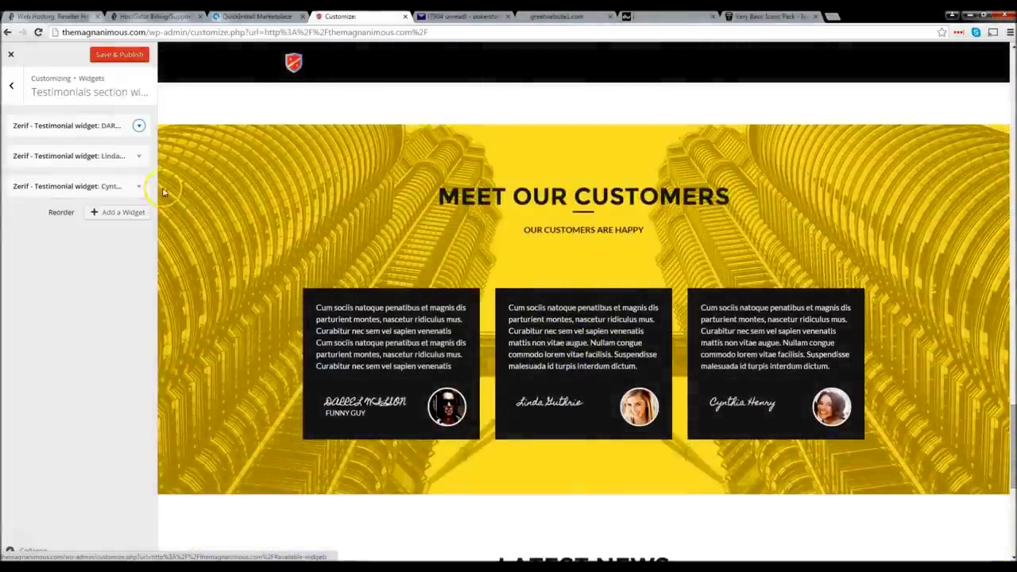
Give the second testimonial a new author name, link #, details CRAZY WOMAN, and an empty image URL.
{"action": "left_click", "coordinate": [138, 157]}
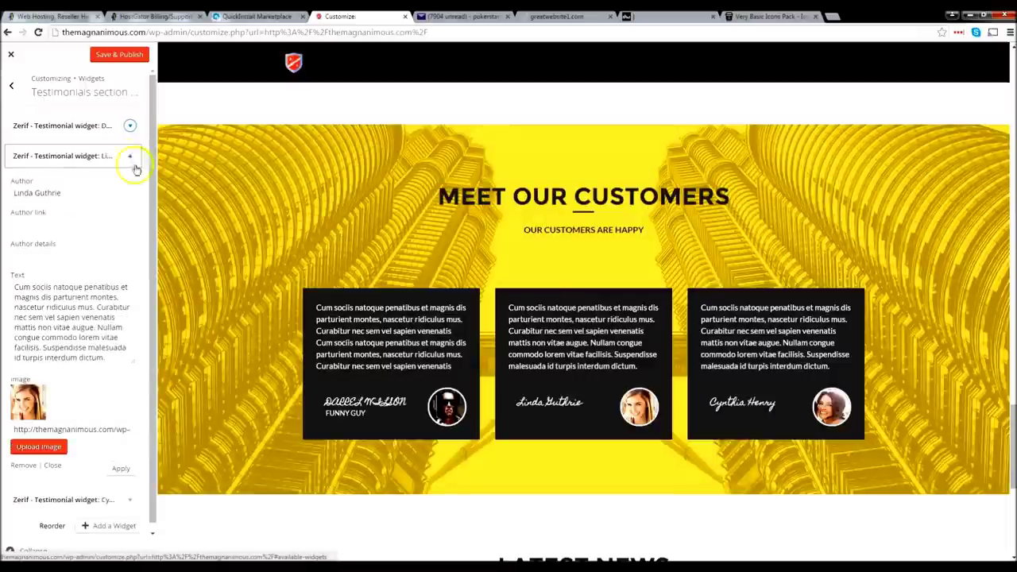
{"action": "triple_click", "coordinate": [109, 192]}
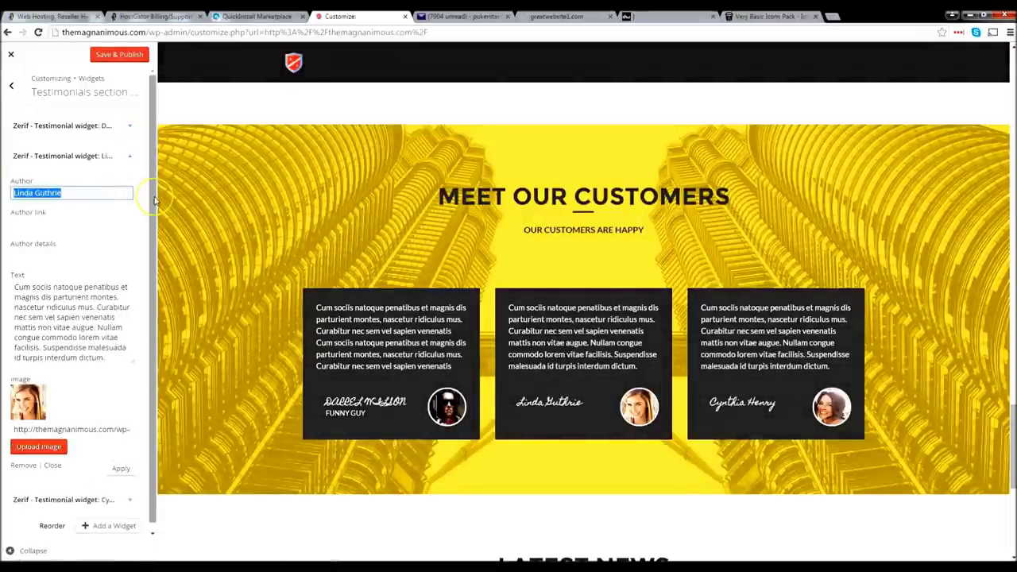
{"action": "type", "text": "SARRAH"}
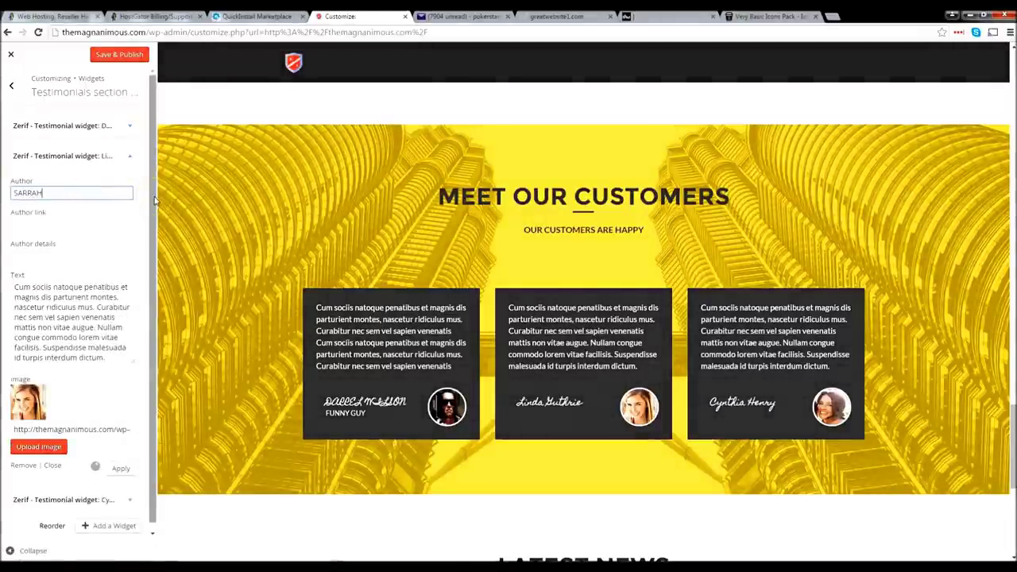
{"action": "type", "text": " GONOR"}
{"action": "key", "text": "Tab"}
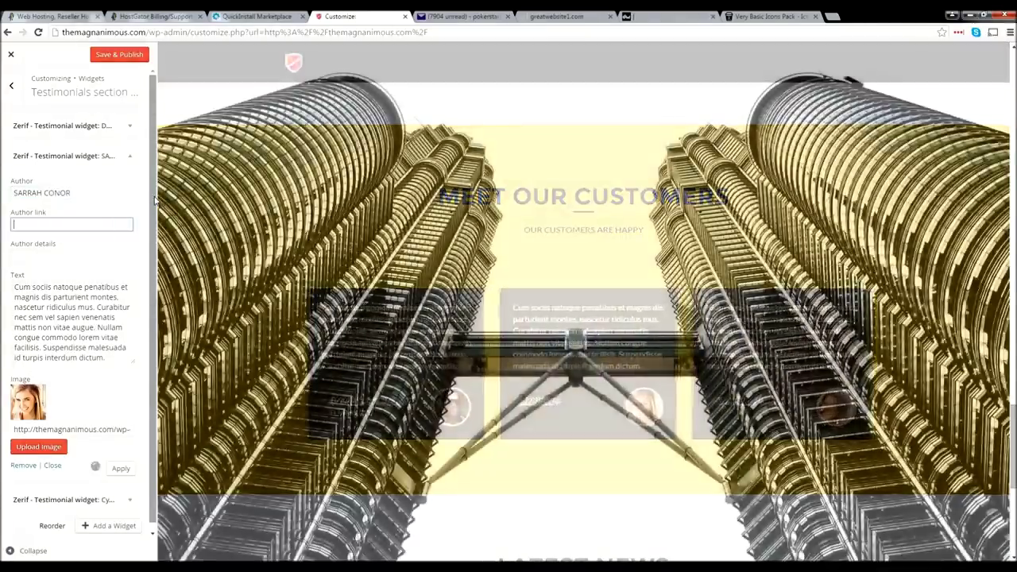
{"action": "type", "text": "#"}
{"action": "key", "text": "Tab"}
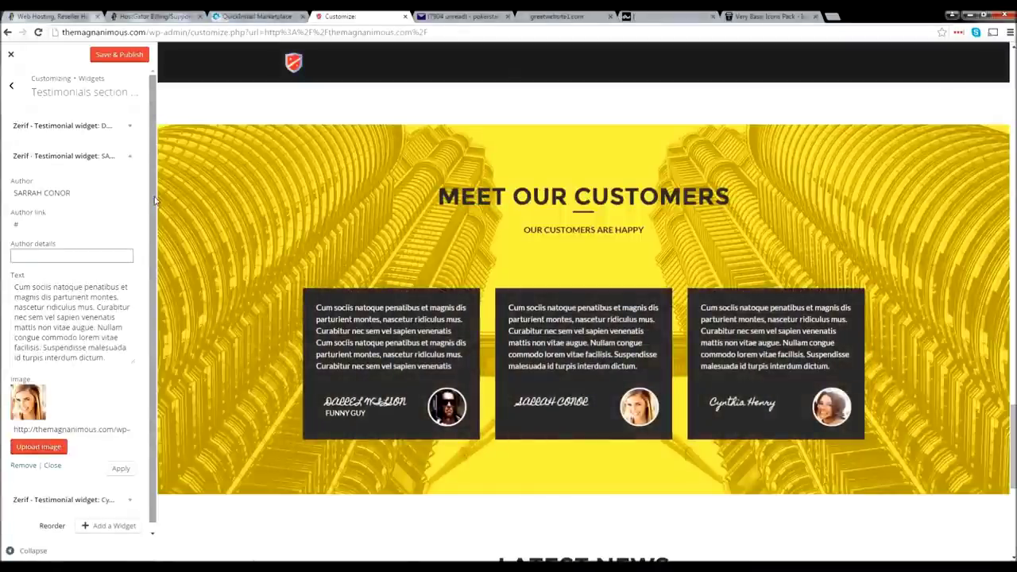
{"action": "type", "text": "CRAZY WOMAN"}
{"action": "key", "text": "Tab"}
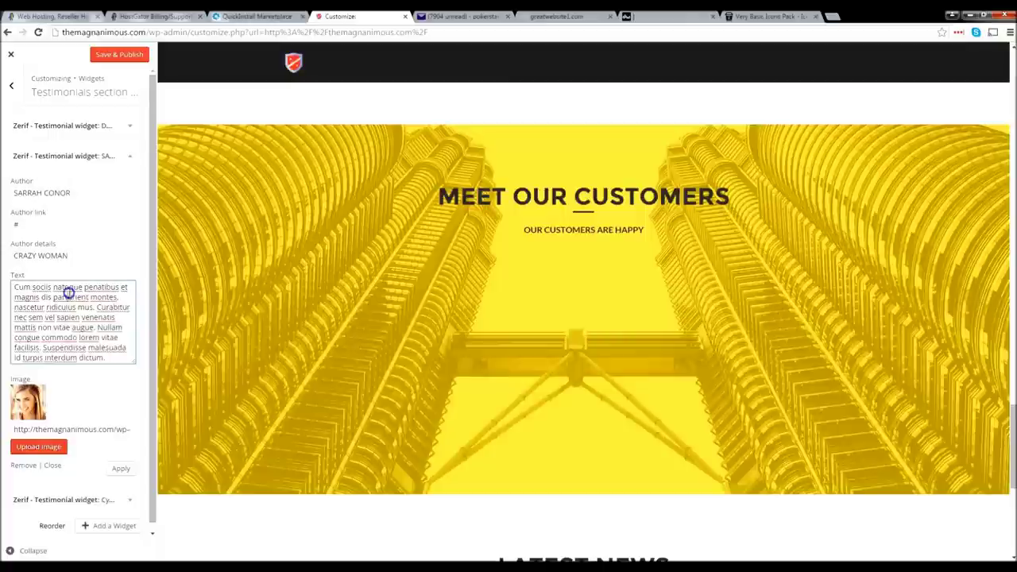
{"action": "left_click", "coordinate": [78, 296]}
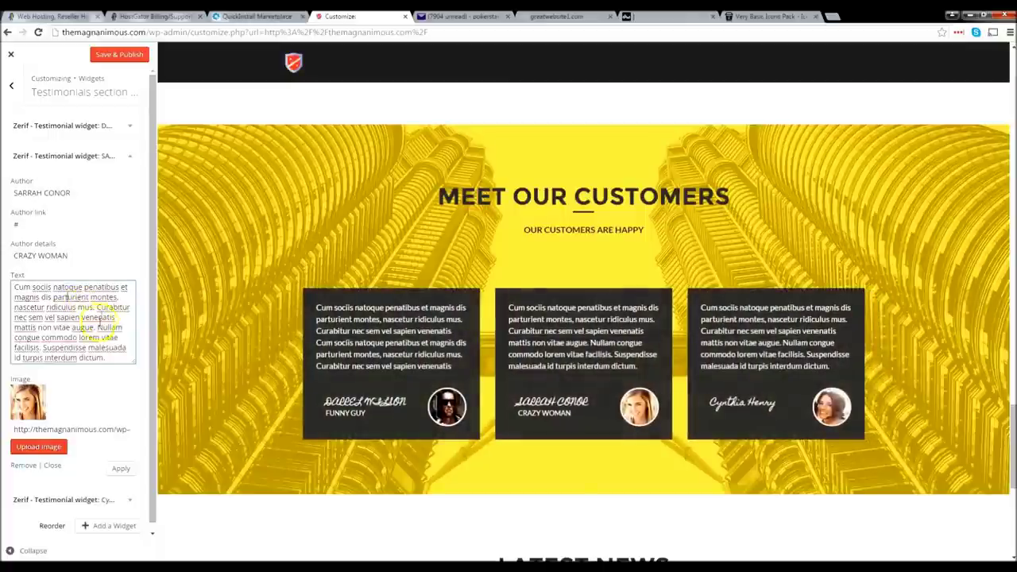
{"action": "scroll", "coordinate": [92, 310], "scroll_direction": "down", "scroll_amount": 1}
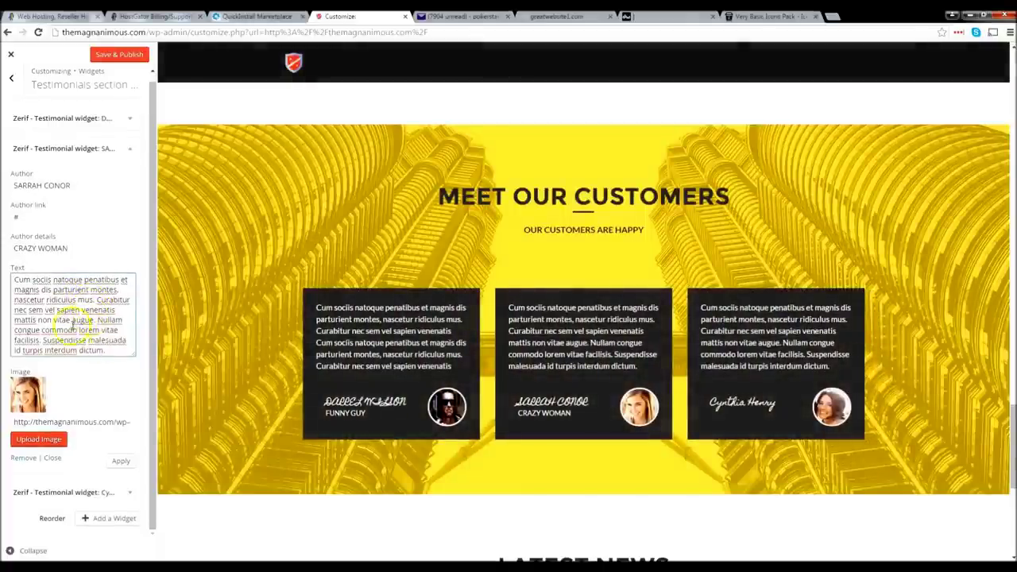
{"action": "triple_click", "coordinate": [100, 422]}
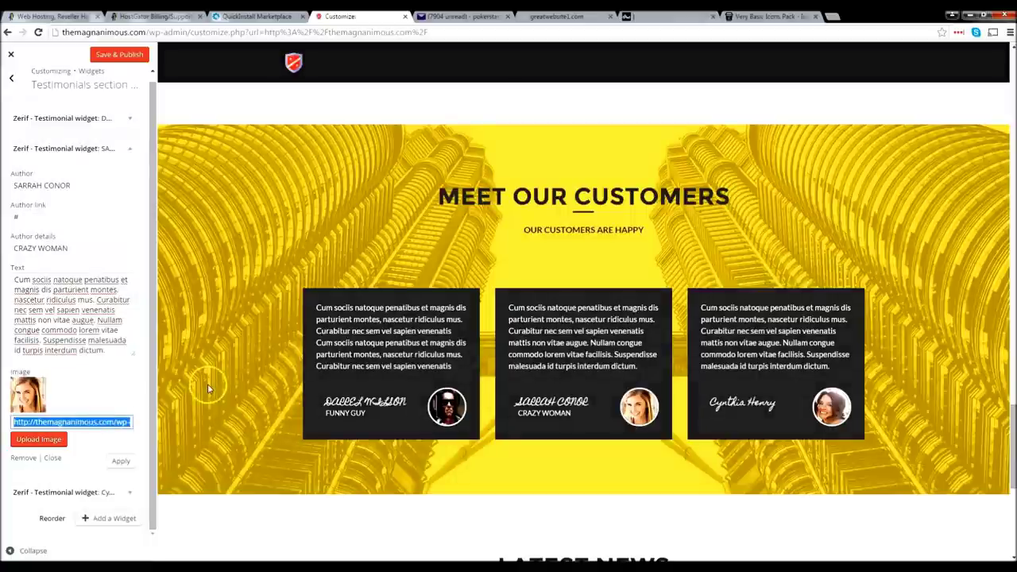
{"action": "key", "text": "BackSpace"}
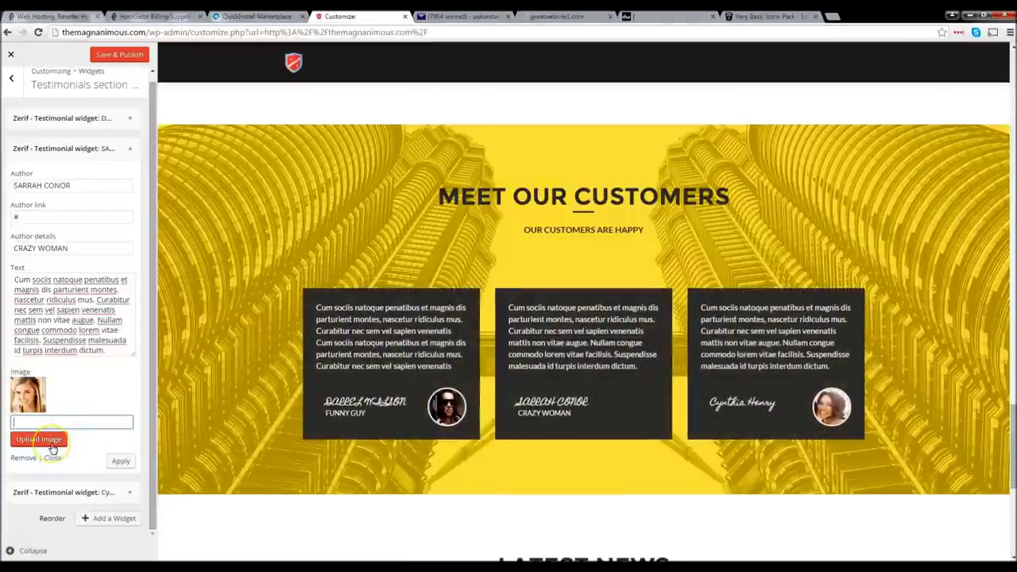
Upload a new portrait as the second testimonial's image, apply it, and close the form.
{"action": "left_click", "coordinate": [50, 444]}
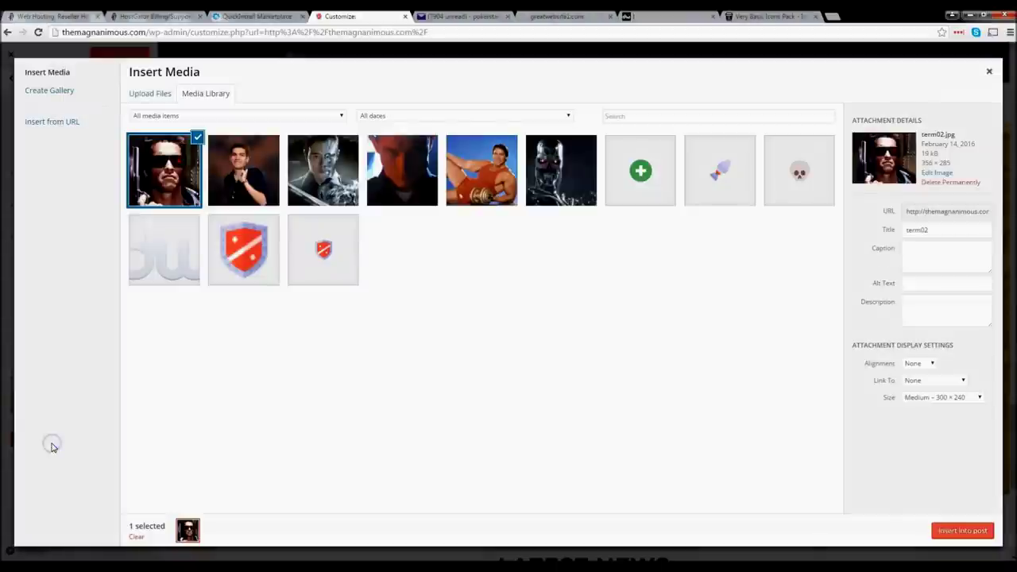
{"action": "left_click", "coordinate": [162, 95]}
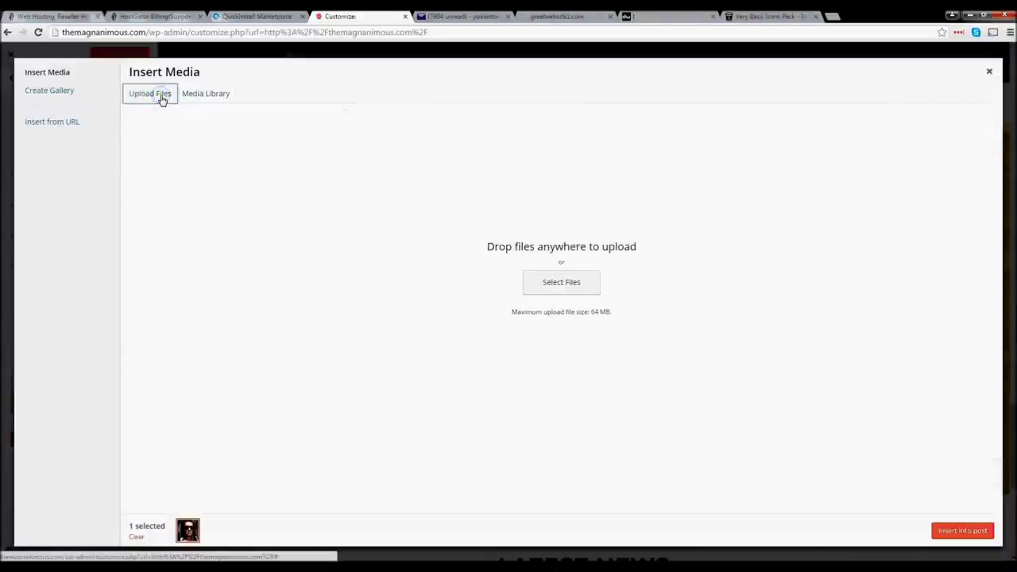
{"action": "left_click", "coordinate": [555, 282]}
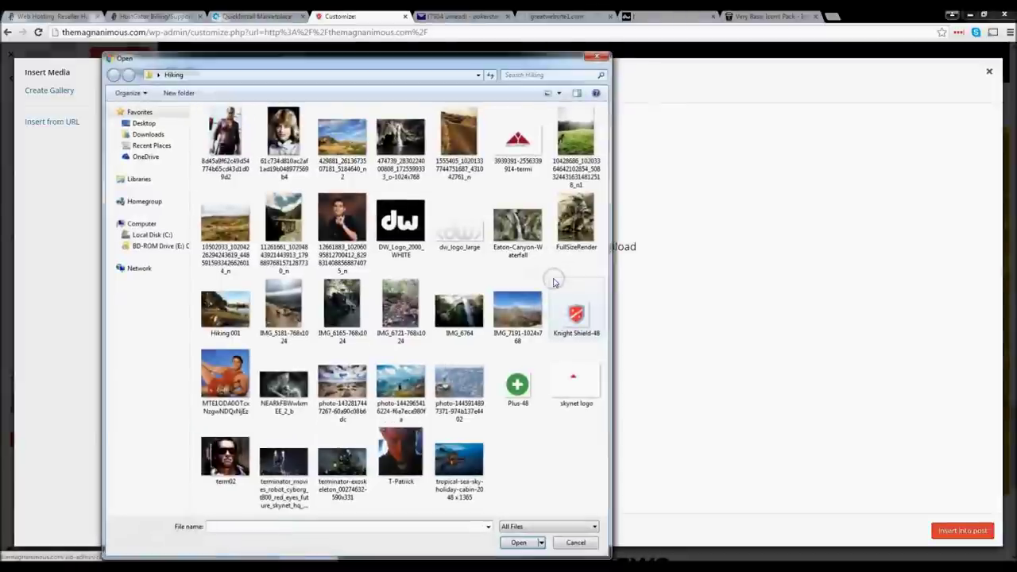
{"action": "left_click", "coordinate": [299, 124]}
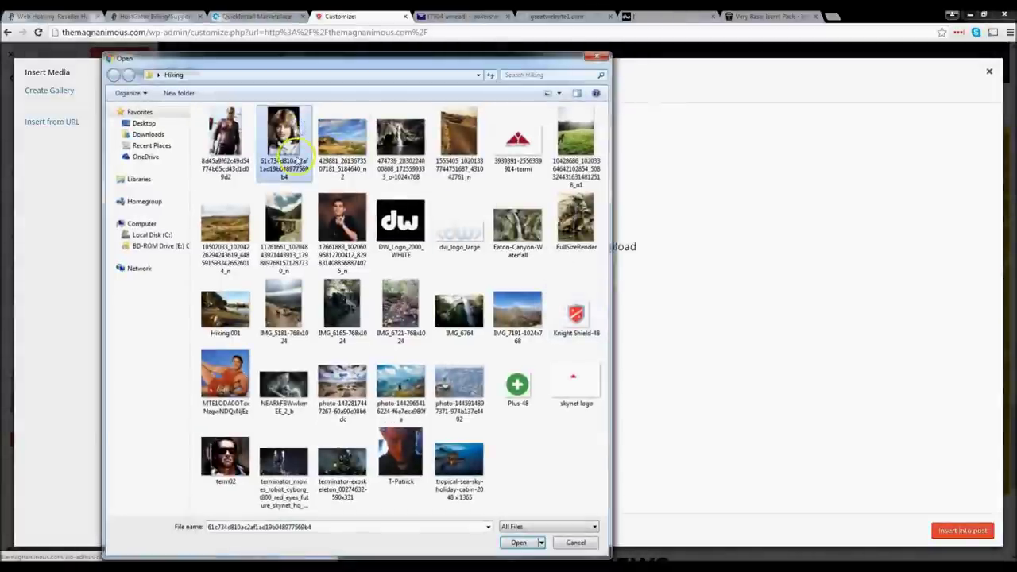
{"action": "double_click", "coordinate": [288, 132]}
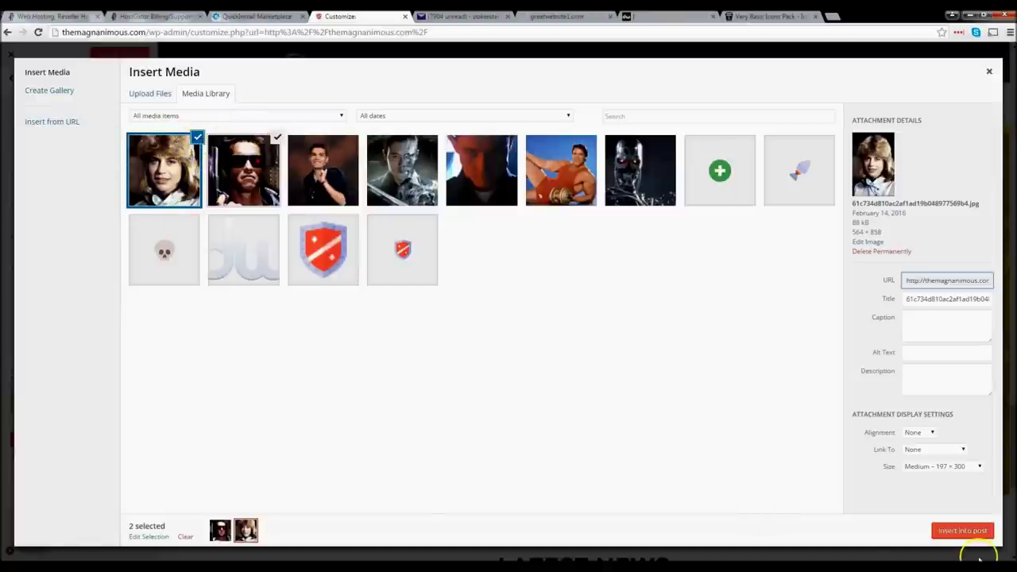
{"action": "left_click", "coordinate": [960, 531]}
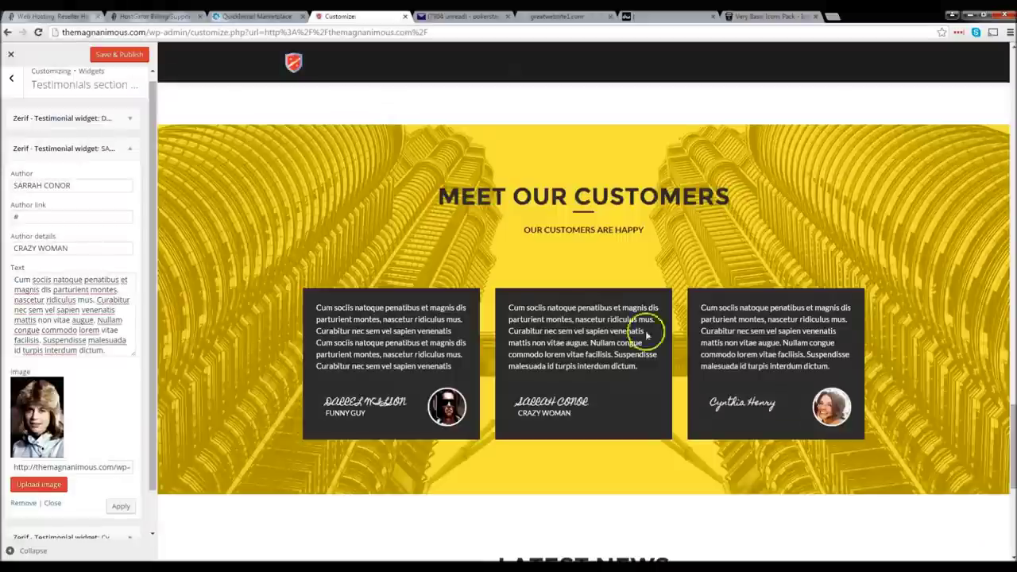
{"action": "left_click", "coordinate": [116, 509]}
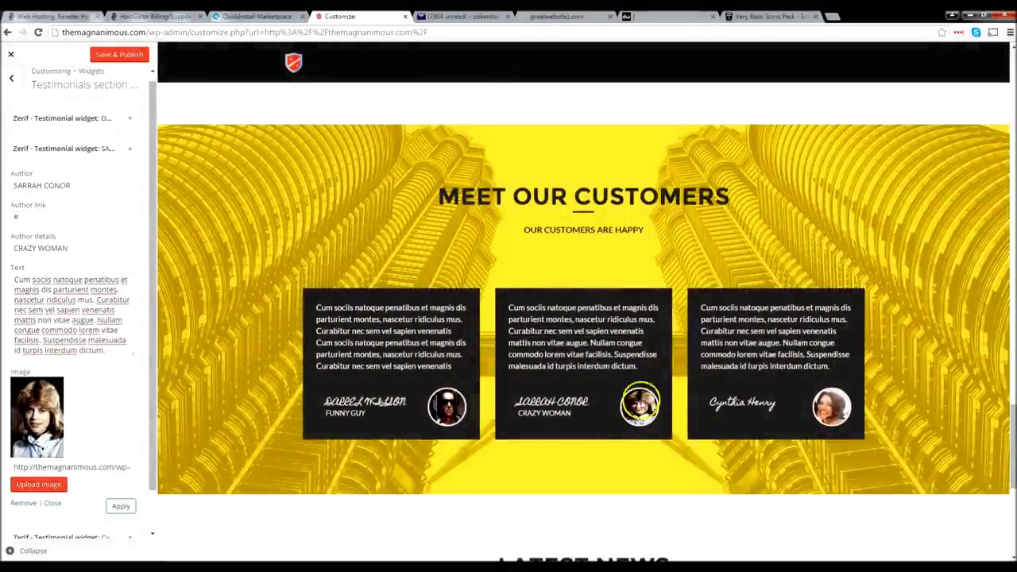
{"action": "left_click", "coordinate": [52, 503]}
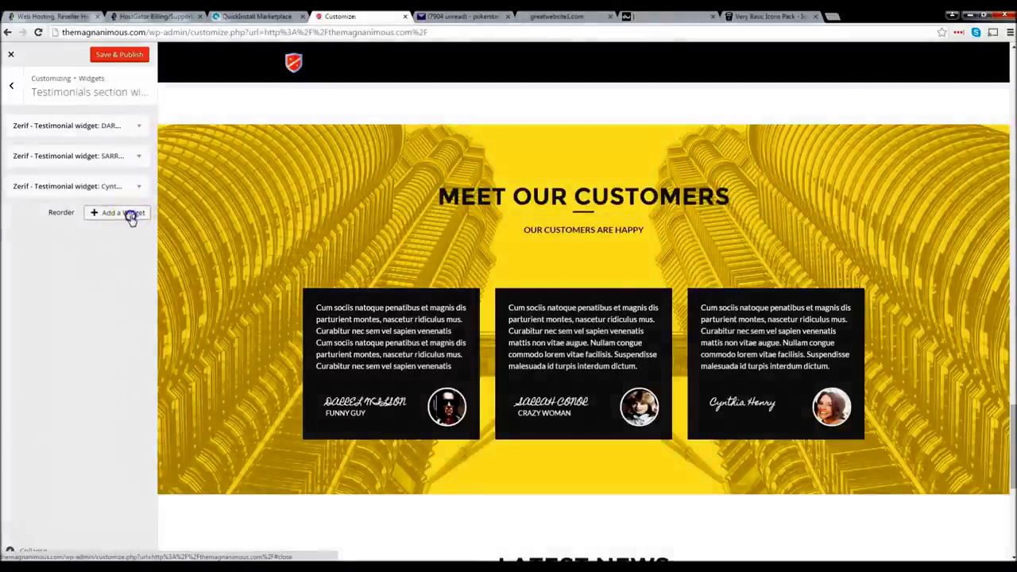
Add a Zerif - Testimonial widget as a fourth, blank testimonial.
{"action": "left_click", "coordinate": [127, 213]}
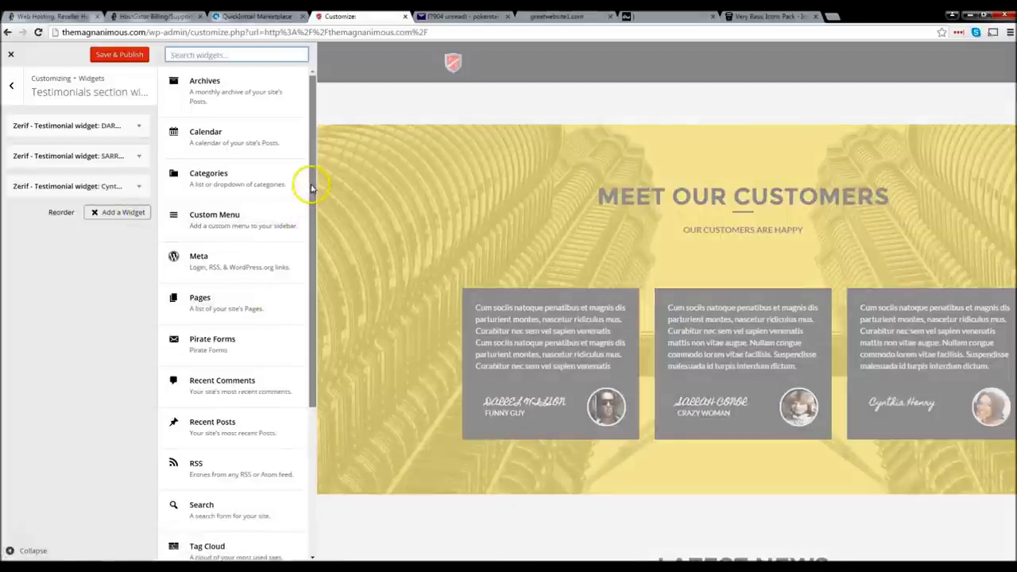
{"action": "left_click_drag", "start_coordinate": [311, 189], "coordinate": [311, 358]}
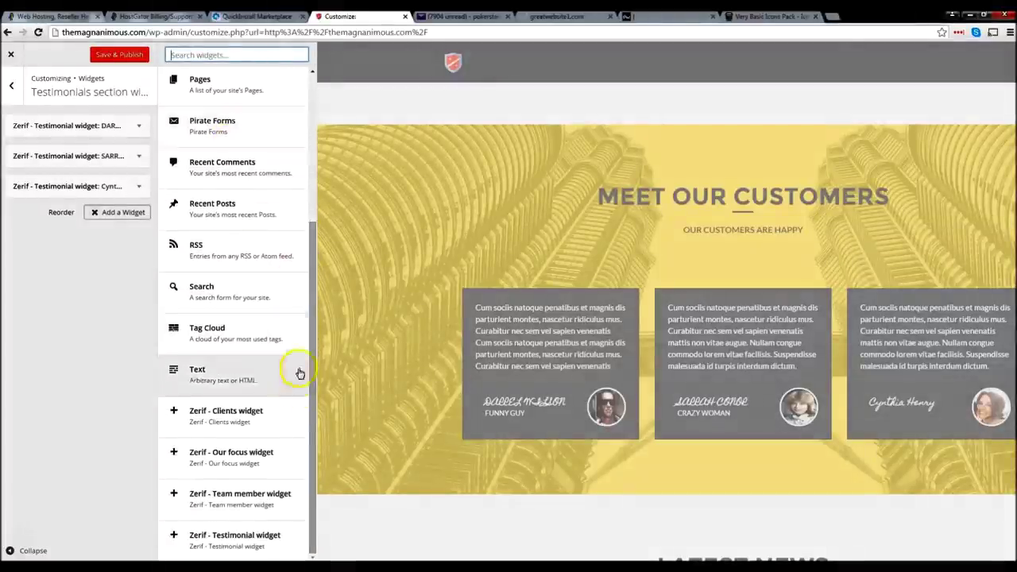
{"action": "left_click", "coordinate": [241, 539]}
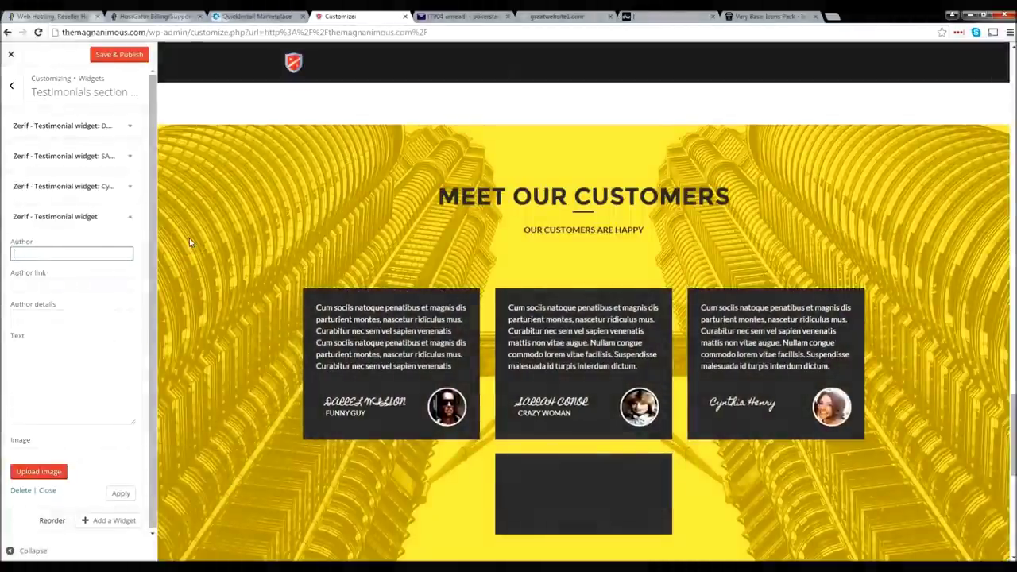
Fill in the fourth testimonial's author name and author details HANDSOME MAN, leaving the link empty.
{"action": "type", "text": "JONNY BRAVO"}
{"action": "key", "text": "Tab"}
{"action": "type", "text": "@"}
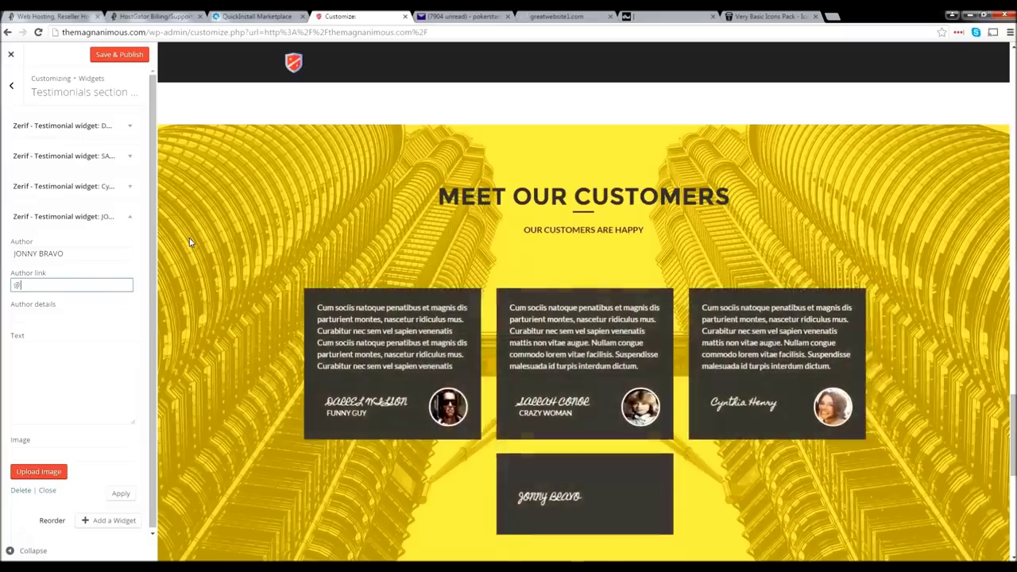
{"action": "key", "text": "Tab"}
{"action": "left_click", "coordinate": [70, 281]}
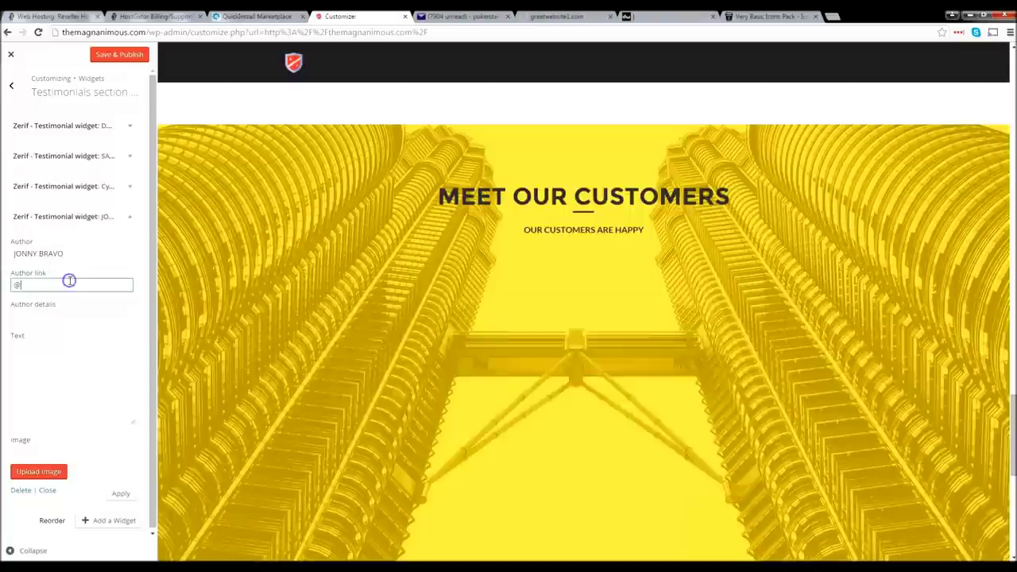
{"action": "key", "text": "BackSpace"}
{"action": "key", "text": "Tab"}
{"action": "type", "text": "HANDSOME MAN"}
{"action": "key", "text": "Tab"}
Enter the quote 'I USED TO BE ON CARTOON NETWORK UNTIL THEY TOOK ME DO', pasted again to repeat it.
{"action": "type", "text": "I USED TO BE ON CARTOON NET"}
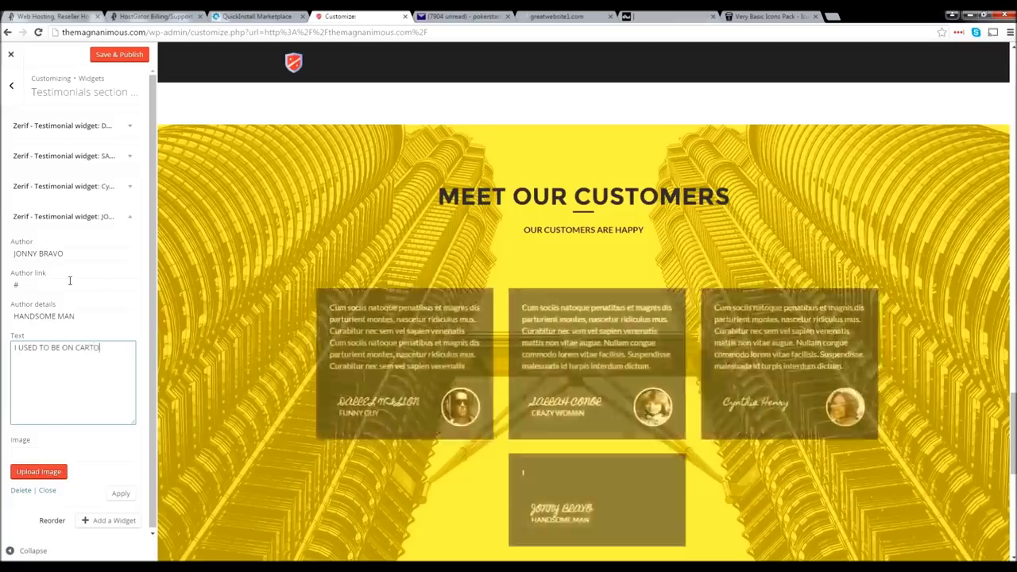
{"action": "type", "text": "WORK UNTIL THEY TOOK ME DOWN"}
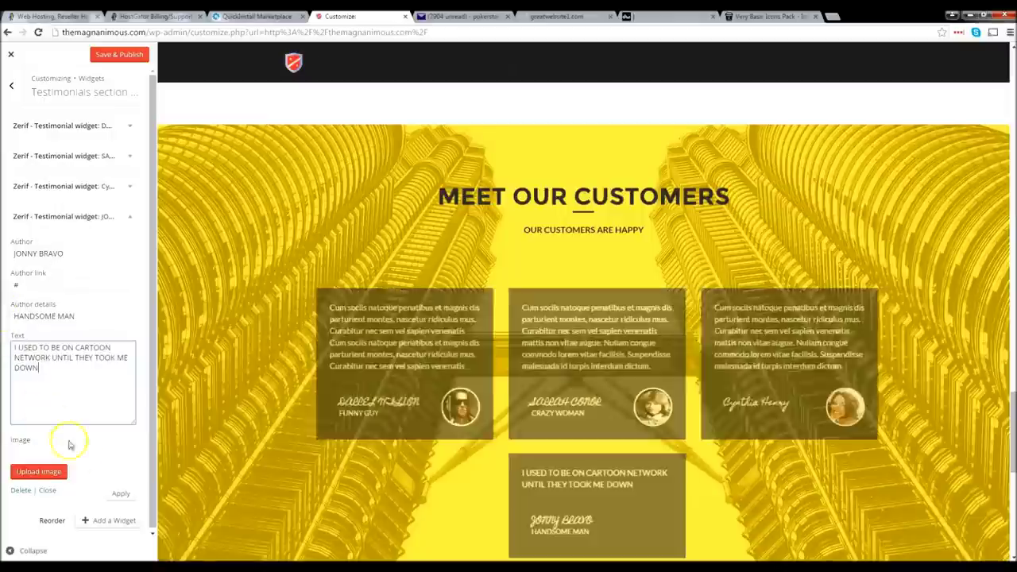
{"action": "scroll", "coordinate": [491, 466], "scroll_direction": "down", "scroll_amount": 2}
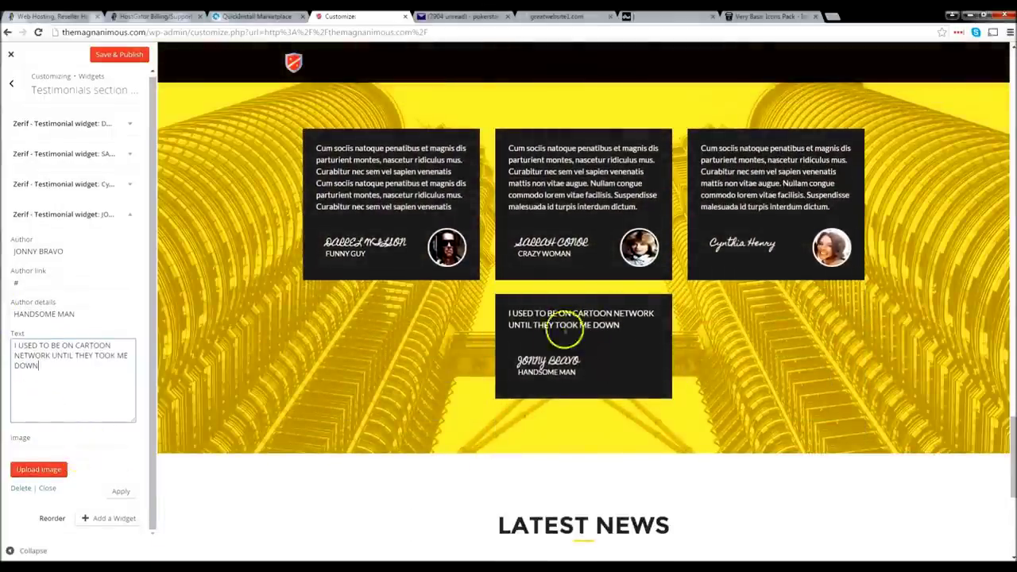
{"action": "triple_click", "coordinate": [112, 373]}
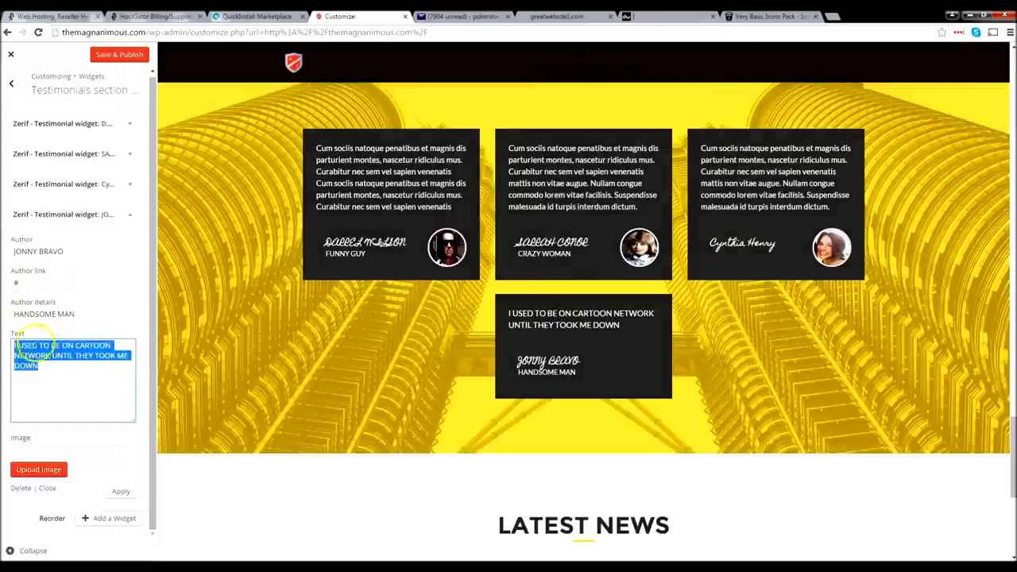
{"action": "left_click", "coordinate": [67, 365]}
{"action": "key", "text": "ctrl+v"}
{"action": "key", "text": "ctrl+v"}
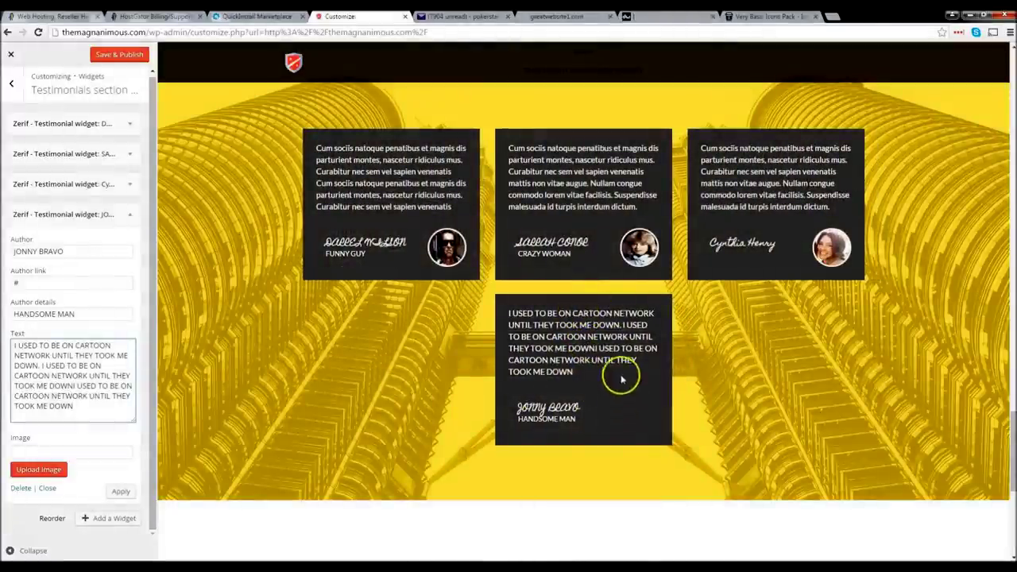
Set the fourth testimonial's image to the T-1000 photo from the Media Library and apply it.
{"action": "left_click", "coordinate": [63, 452]}
{"action": "left_click", "coordinate": [55, 471]}
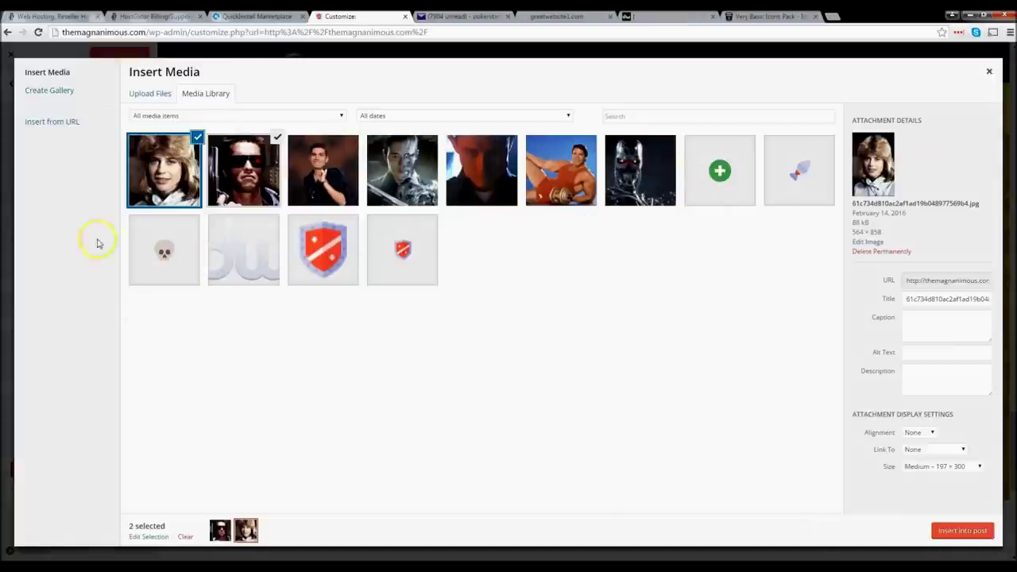
{"action": "left_click", "coordinate": [387, 174]}
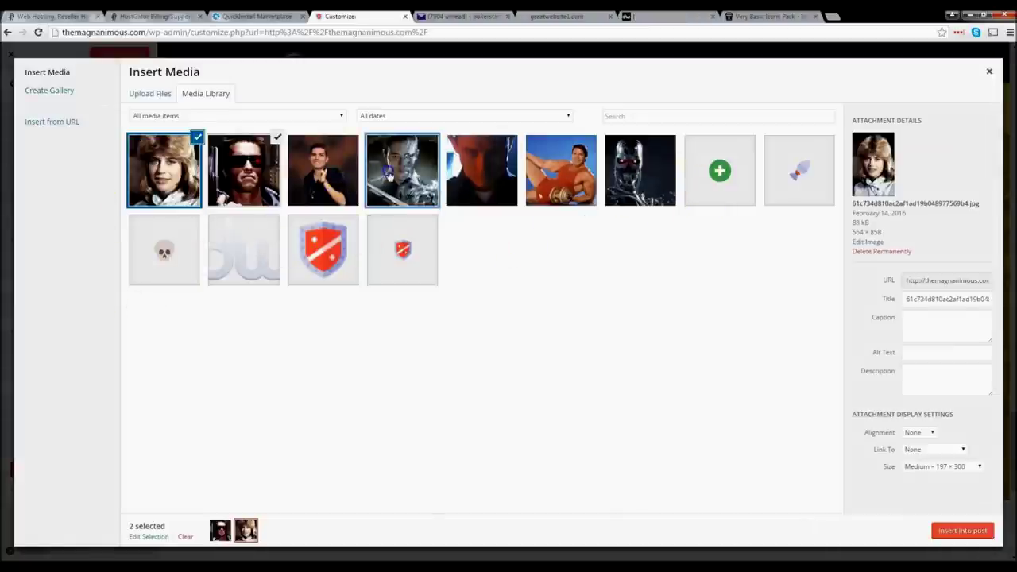
{"action": "left_click", "coordinate": [964, 531]}
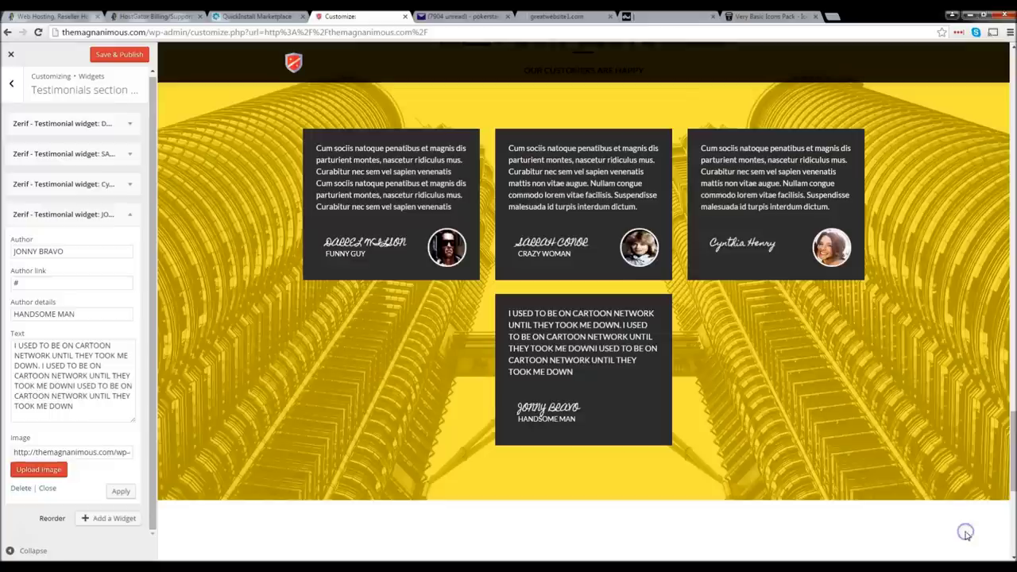
{"action": "left_click", "coordinate": [89, 452]}
{"action": "left_click", "coordinate": [121, 491]}
{"action": "left_click", "coordinate": [121, 491]}
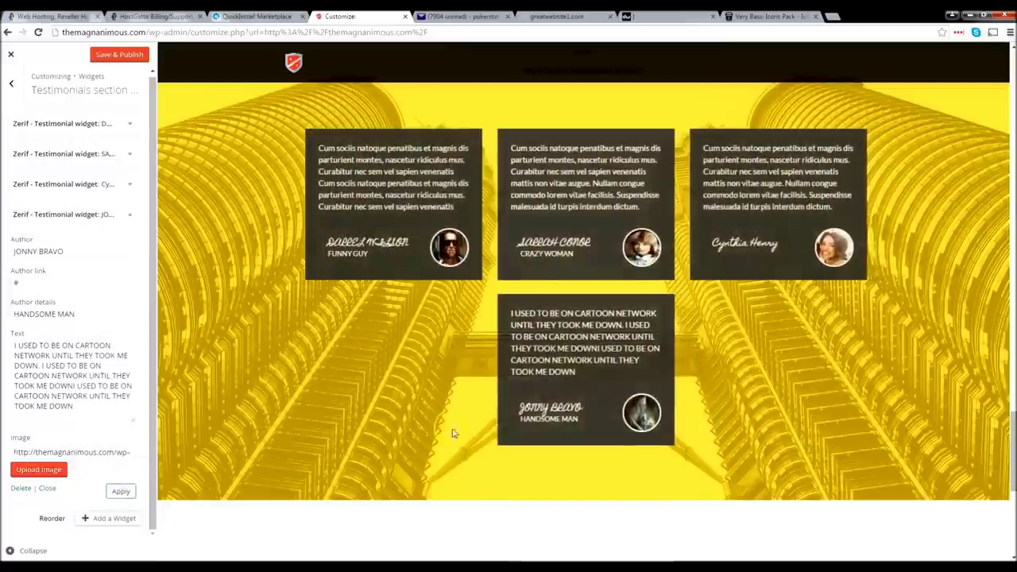
{"action": "left_click_drag", "start_coordinate": [592, 360], "coordinate": [514, 303]}
{"action": "left_click", "coordinate": [516, 310]}
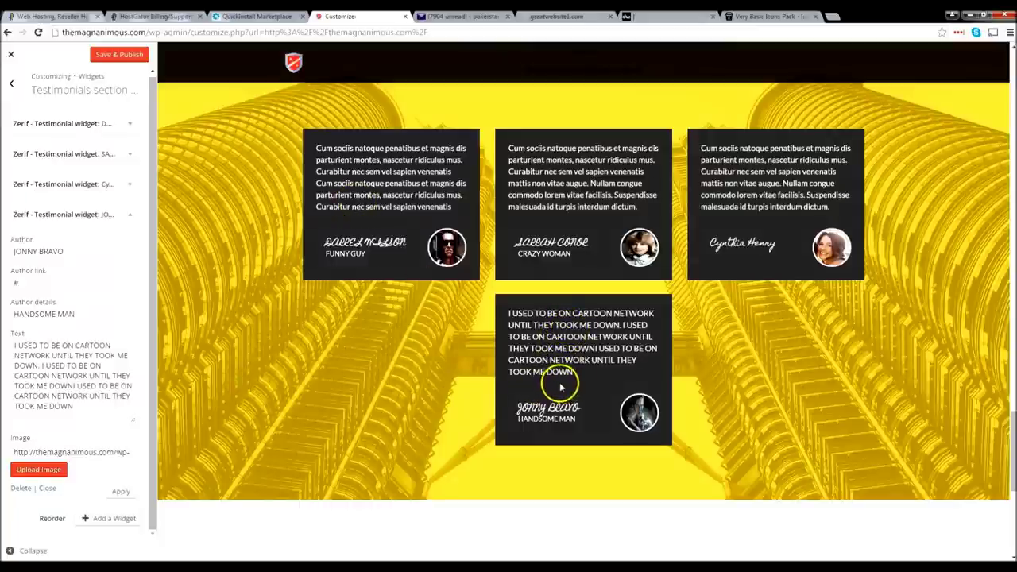
{"action": "scroll", "coordinate": [580, 369], "scroll_direction": "up", "scroll_amount": 1}
{"action": "scroll", "coordinate": [564, 294], "scroll_direction": "down", "scroll_amount": 1}
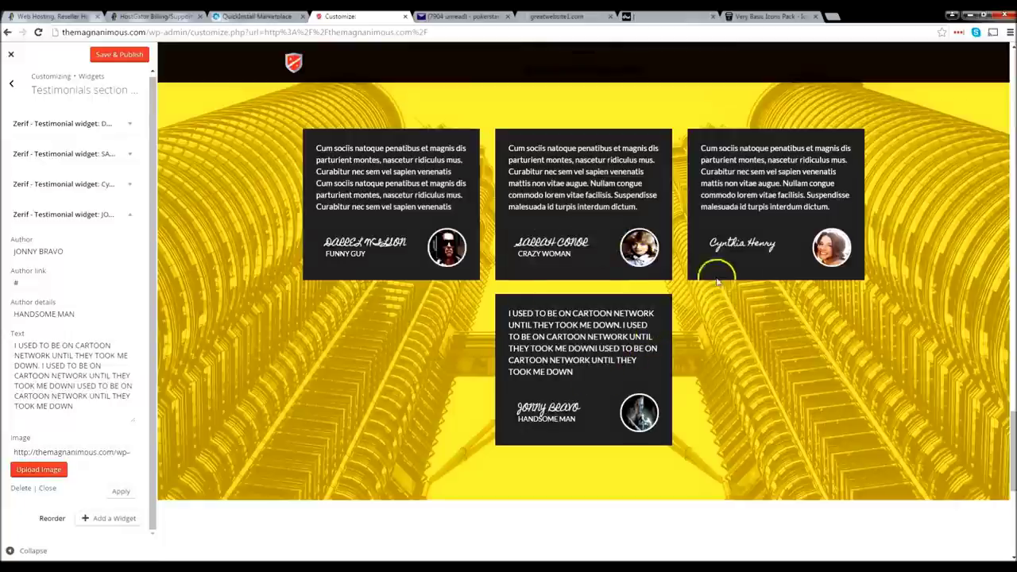
Save & Publish the testimonial changes, then close and reopen the Customizer from the Dashboard.
{"action": "left_click", "coordinate": [135, 54]}
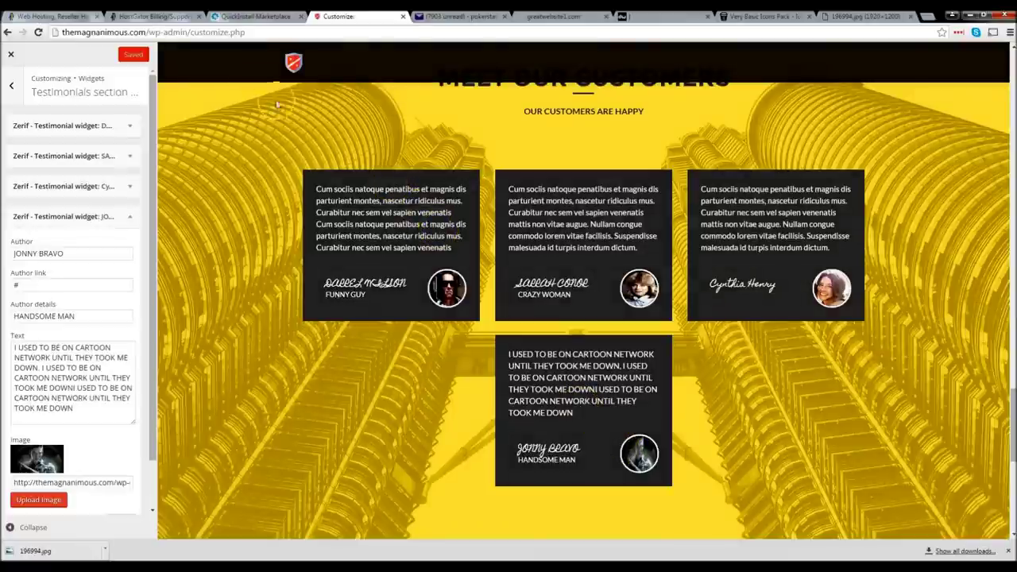
{"action": "scroll", "coordinate": [758, 273], "scroll_direction": "up", "scroll_amount": 3}
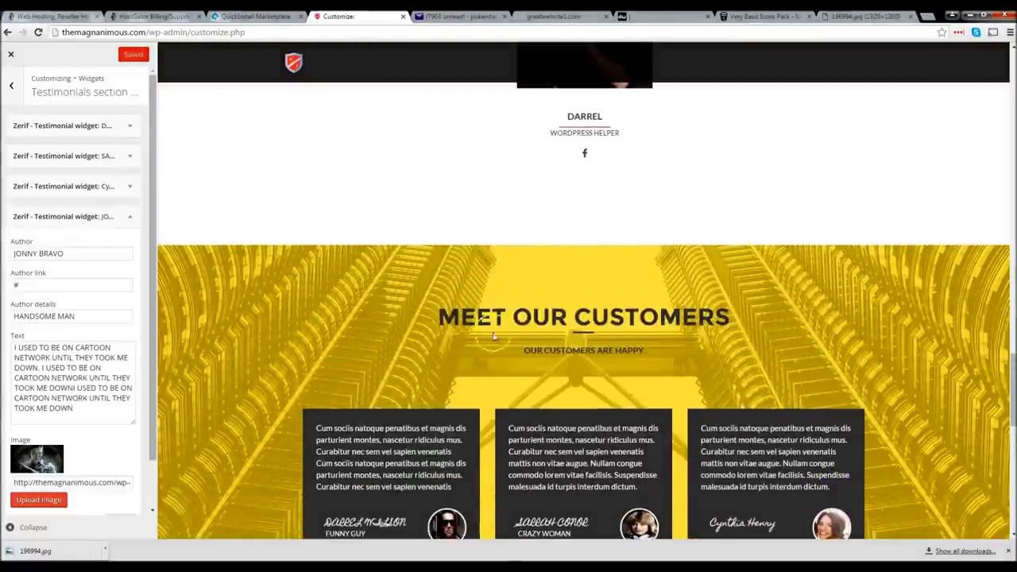
{"action": "scroll", "coordinate": [341, 295], "scroll_direction": "up", "scroll_amount": 5}
{"action": "scroll", "coordinate": [347, 299], "scroll_direction": "up", "scroll_amount": 9}
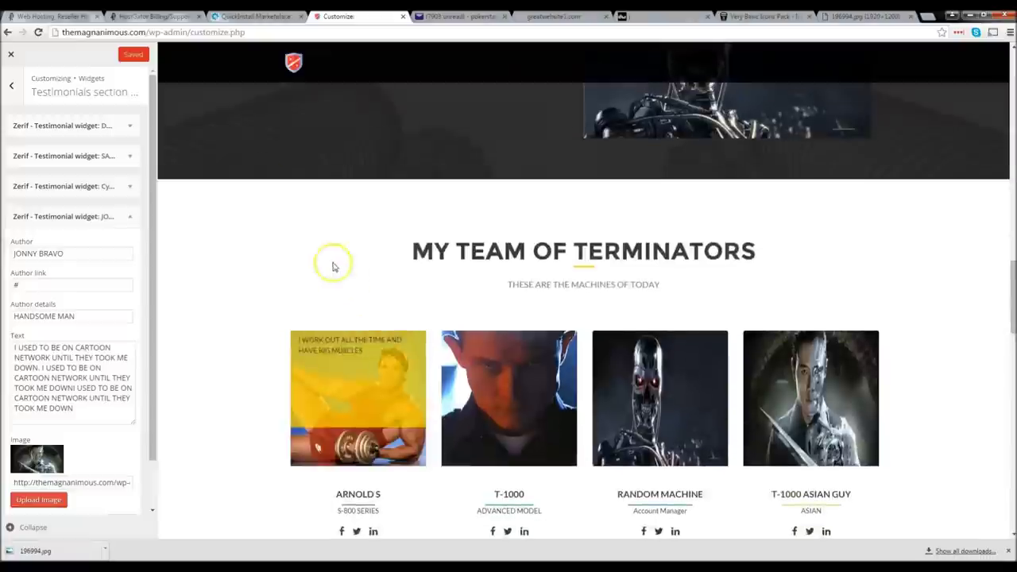
{"action": "scroll", "coordinate": [342, 278], "scroll_direction": "up", "scroll_amount": 15}
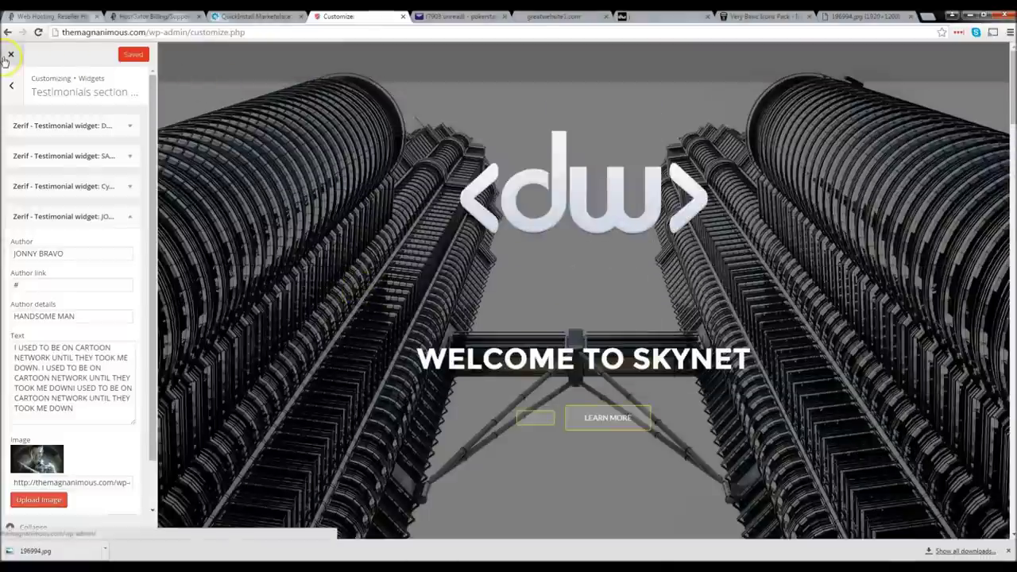
{"action": "left_click", "coordinate": [11, 54]}
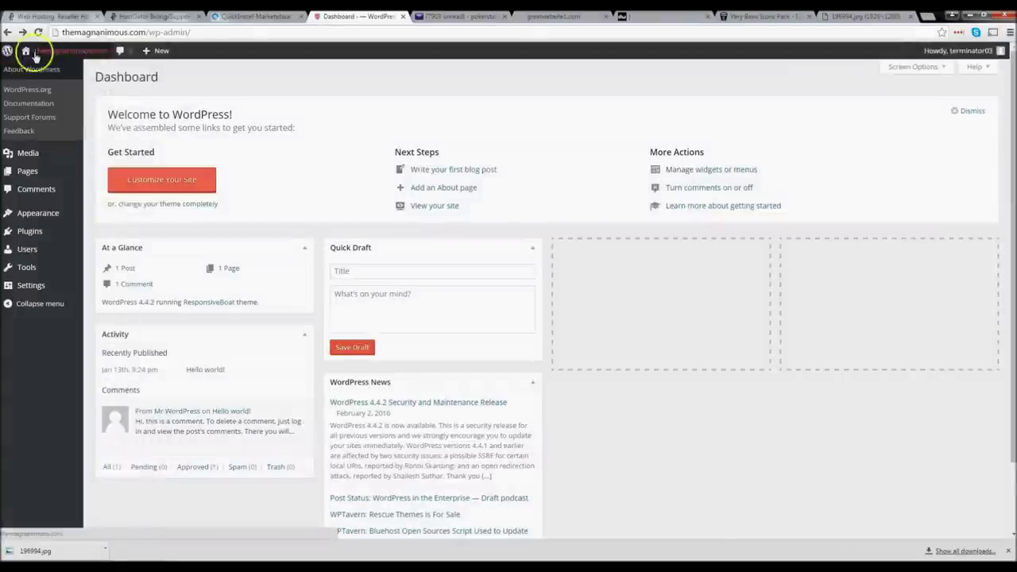
{"action": "left_click", "coordinate": [181, 180]}
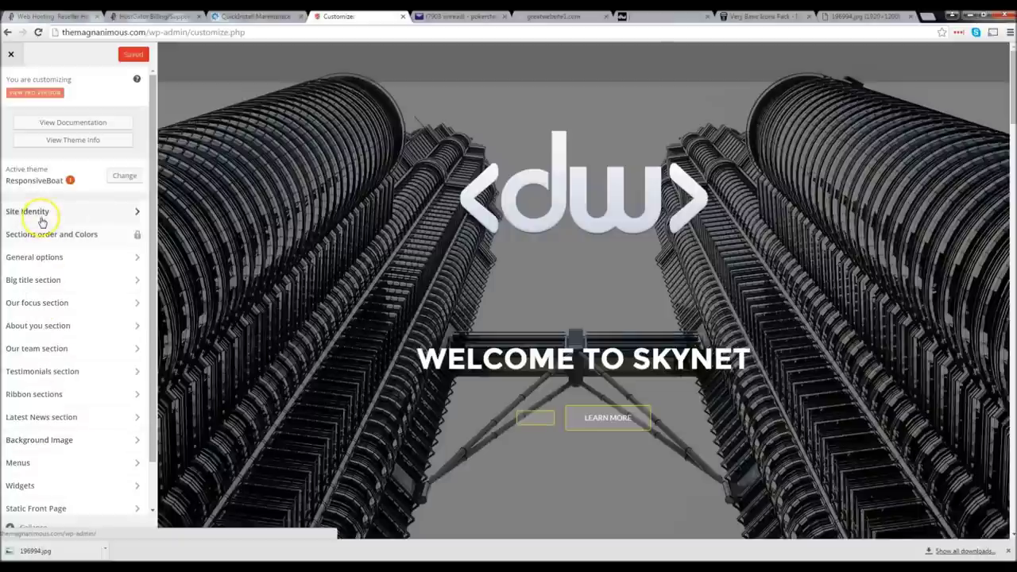
Replace the skyscraper background image with 196994.jpg, the Terminator robot skull picture.
{"action": "left_click", "coordinate": [44, 443]}
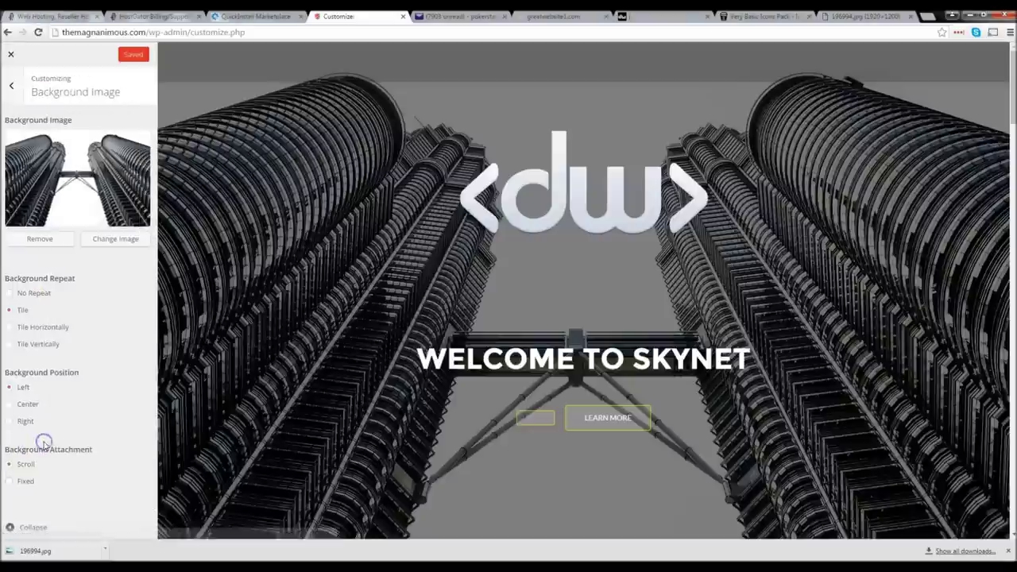
{"action": "left_click", "coordinate": [44, 237]}
{"action": "left_click", "coordinate": [115, 165]}
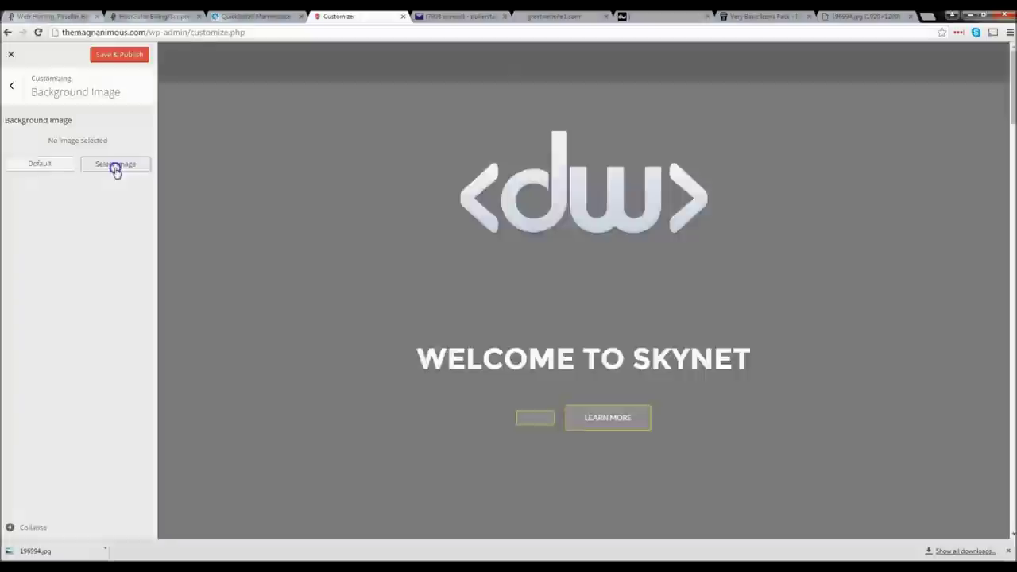
{"action": "left_click", "coordinate": [79, 172]}
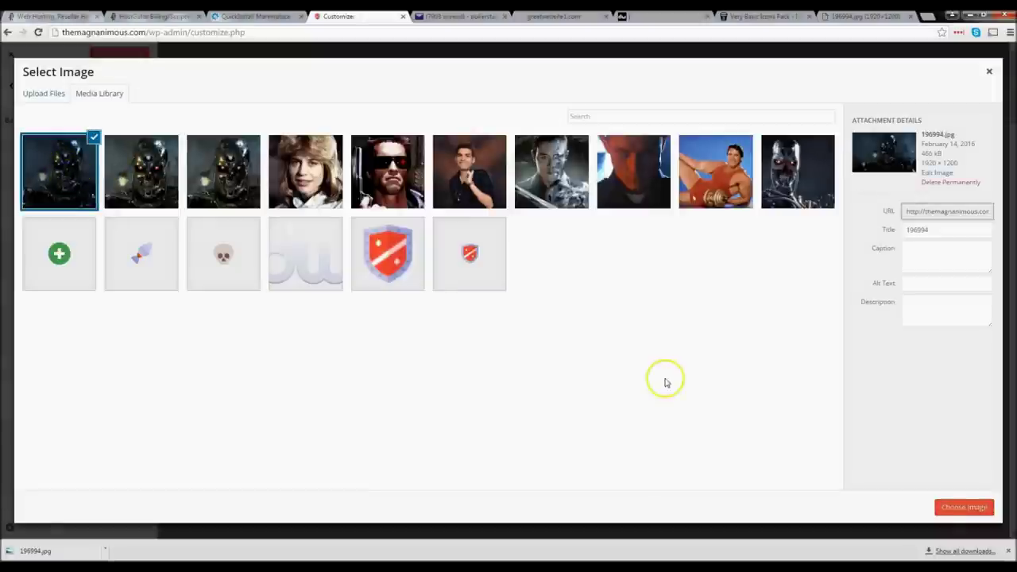
{"action": "left_click", "coordinate": [956, 507]}
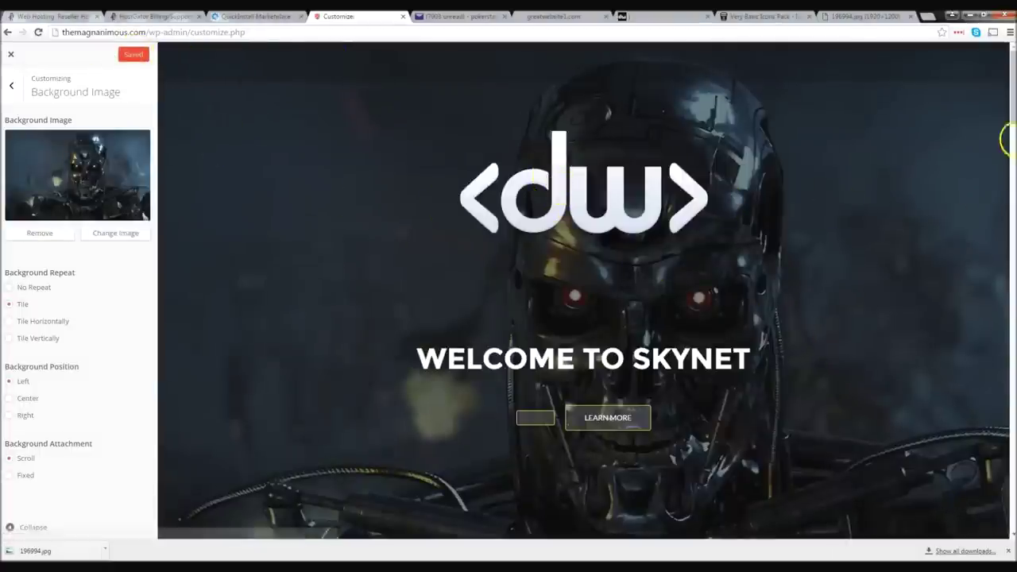
{"action": "left_click", "coordinate": [10, 54]}
Visit the live site and scroll down through the front page to the LATEST NEWS section.
{"action": "mouse_move", "coordinate": [35, 61]}
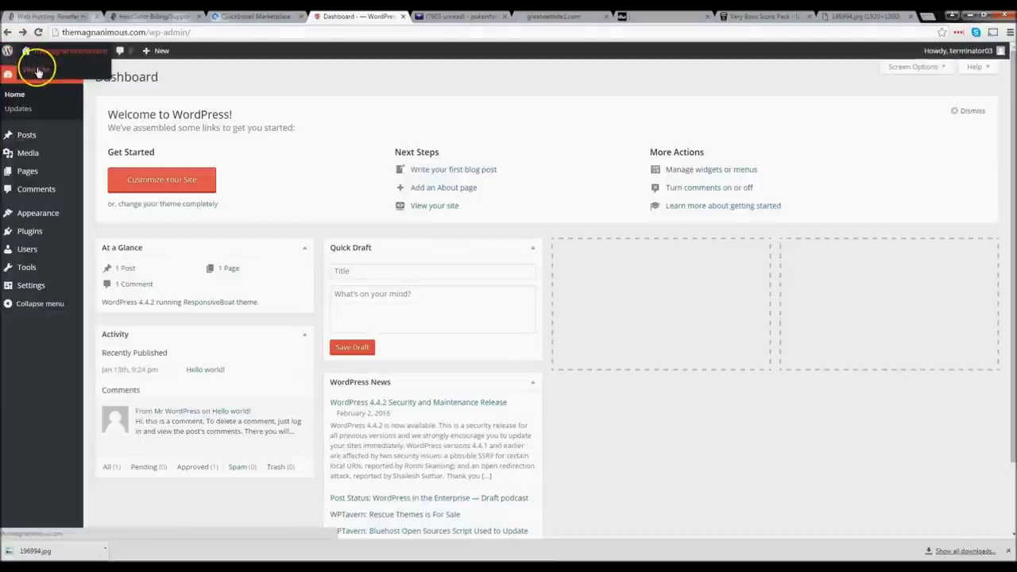
{"action": "left_click", "coordinate": [38, 71]}
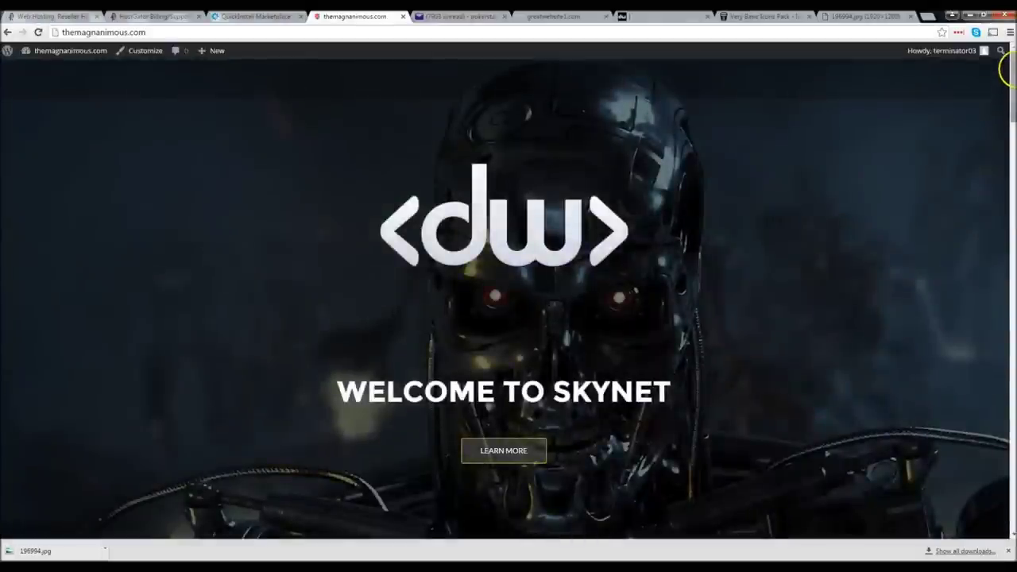
{"action": "scroll", "coordinate": [1009, 85], "scroll_direction": "down", "scroll_amount": 3}
{"action": "left_click_drag", "start_coordinate": [1014, 85], "coordinate": [1014, 311]}
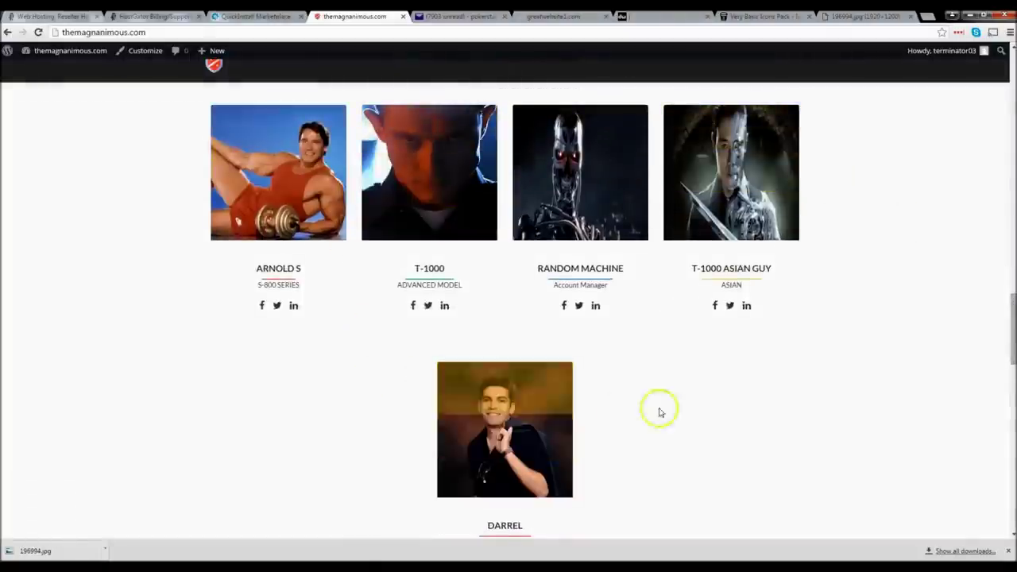
{"action": "left_click_drag", "start_coordinate": [1014, 349], "coordinate": [1012, 429]}
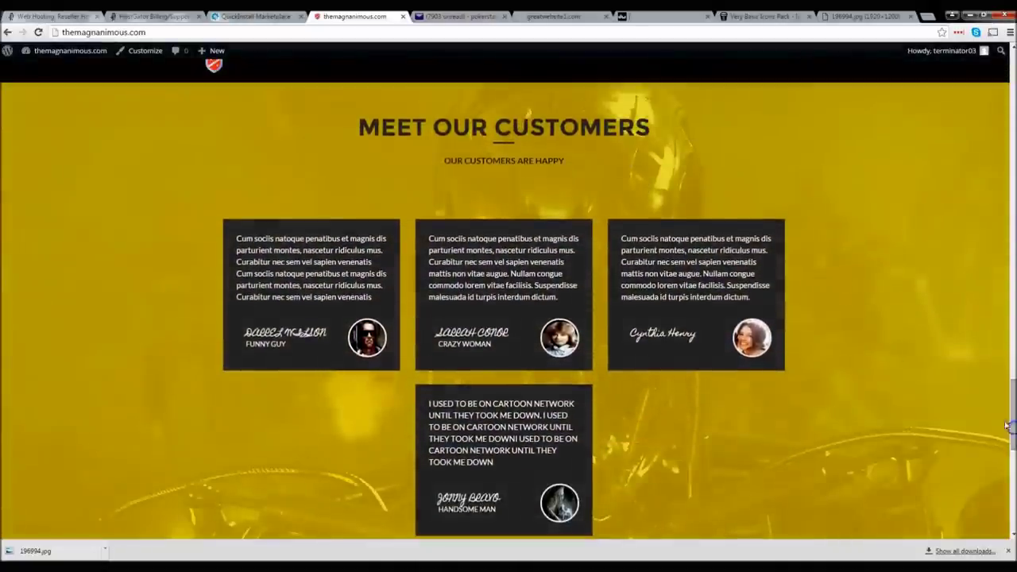
{"action": "left_click_drag", "start_coordinate": [1014, 388], "coordinate": [1014, 454]}
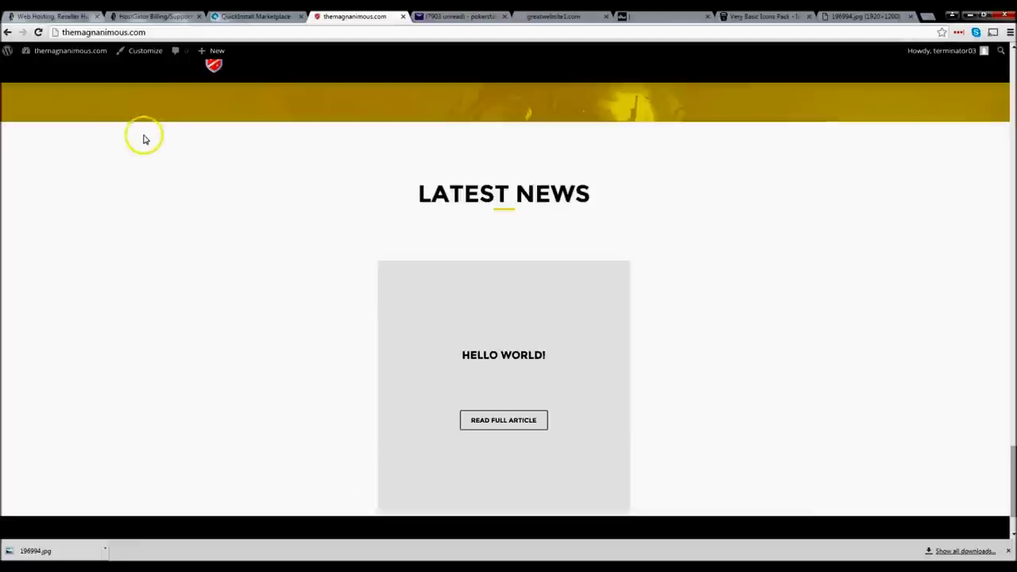
Return to the admin Dashboard and open the Posts list.
{"action": "mouse_move", "coordinate": [75, 63]}
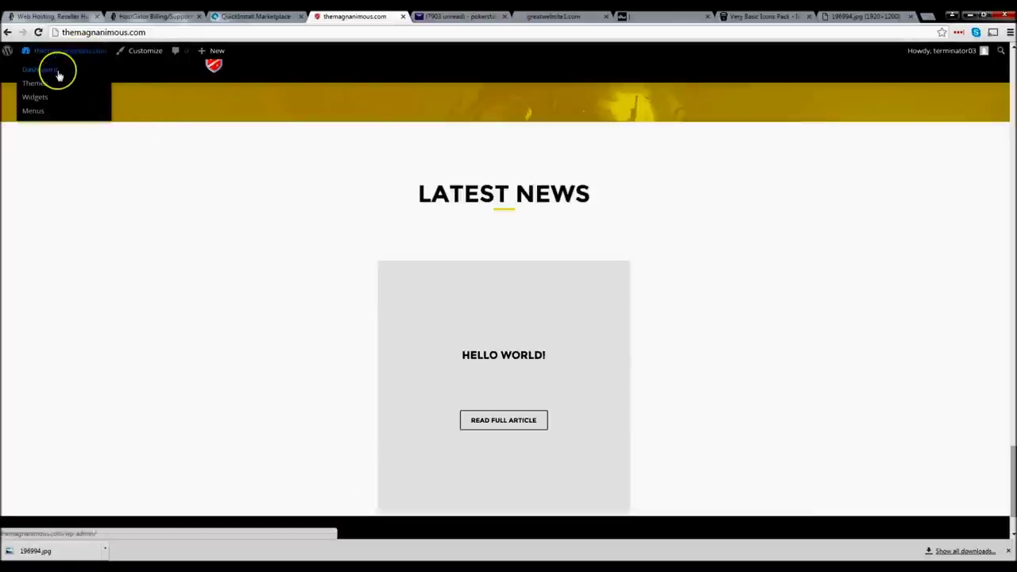
{"action": "left_click", "coordinate": [57, 73]}
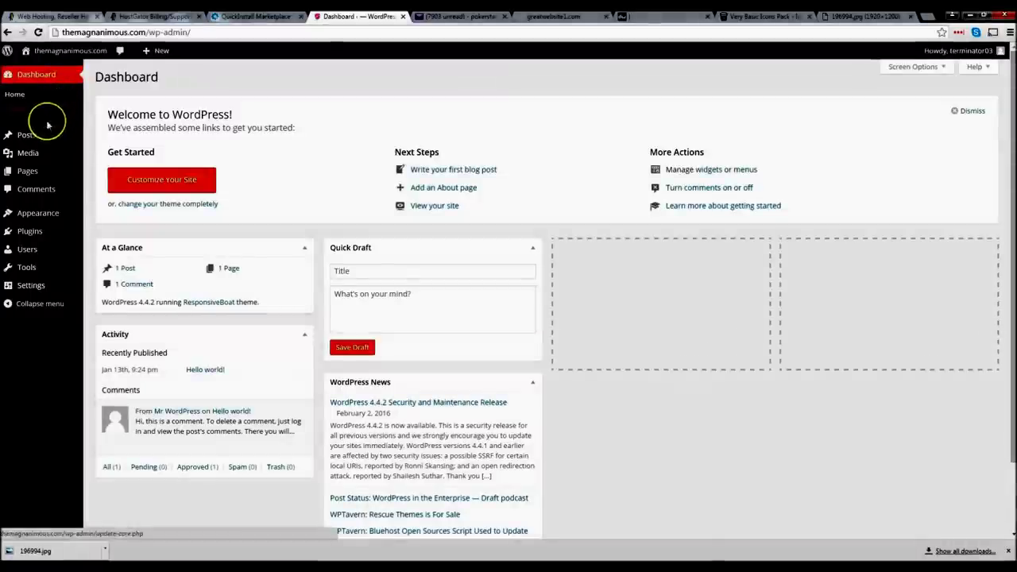
{"action": "mouse_move", "coordinate": [35, 137]}
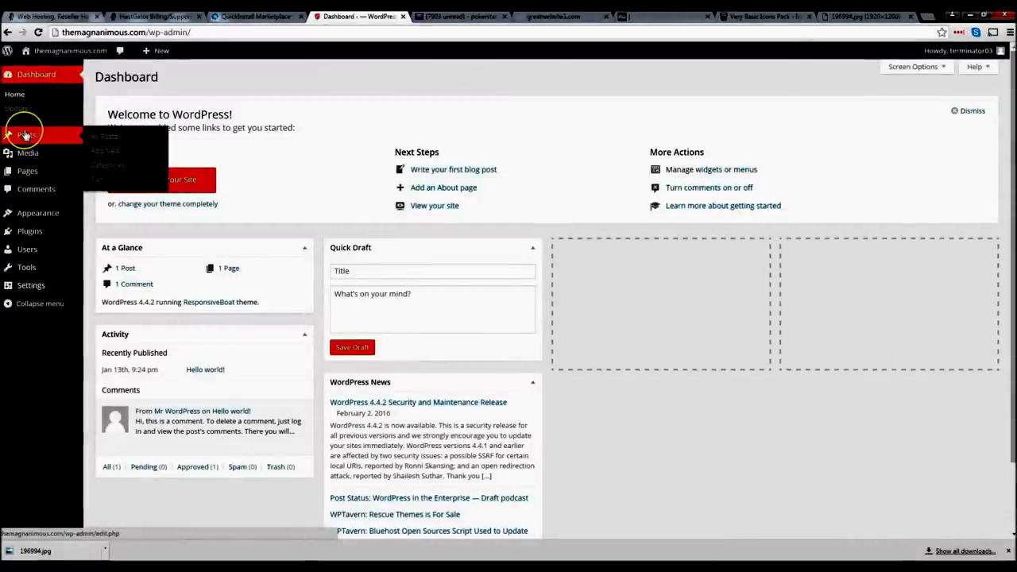
{"action": "left_click", "coordinate": [27, 136]}
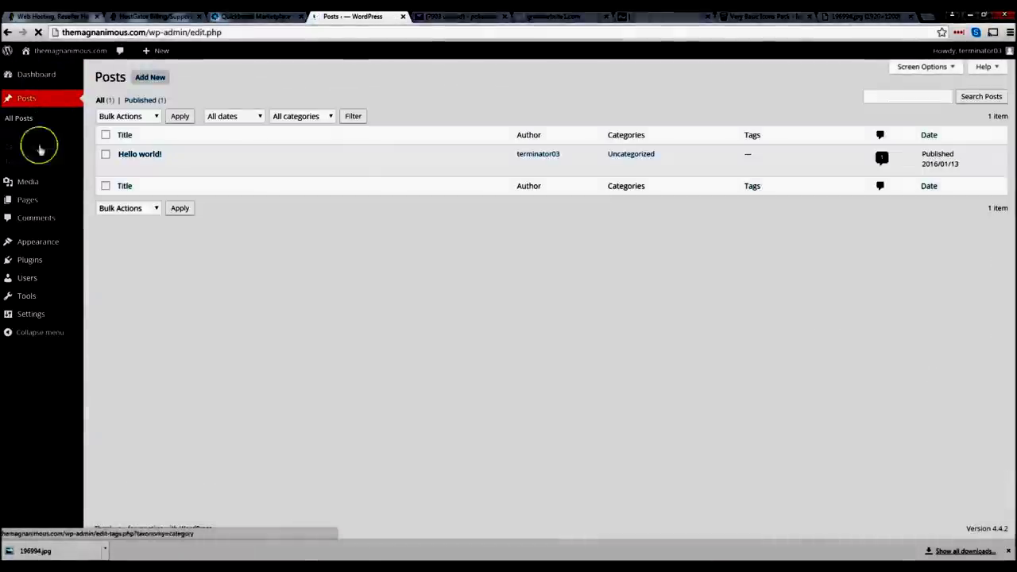
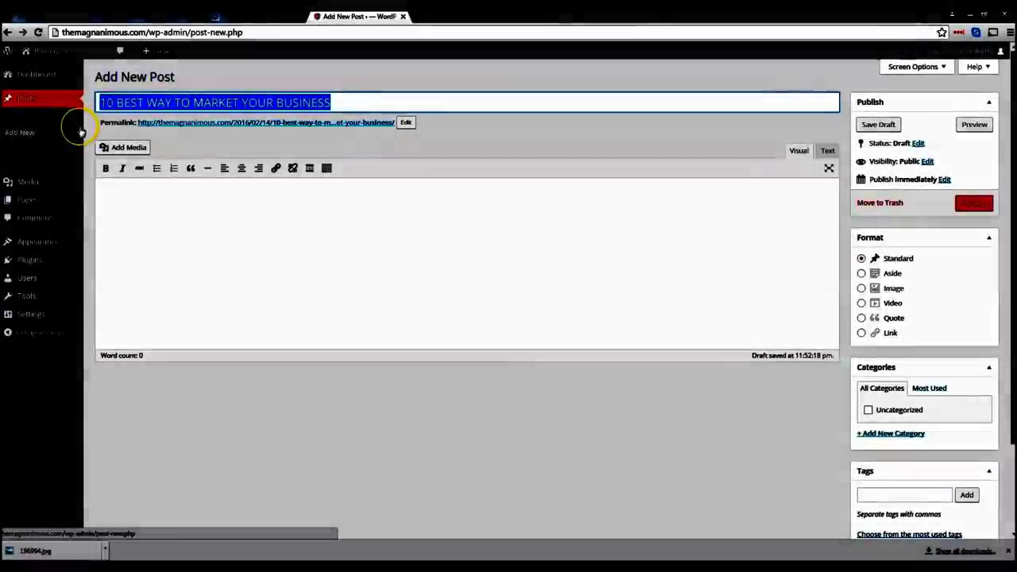
Fill the post body with pasted copies of the post title and start a new paragraph.
{"action": "left_click", "coordinate": [154, 204]}
{"action": "type", "text": "10 BEST WAY TO MARKET YOUR BUSINESS"}
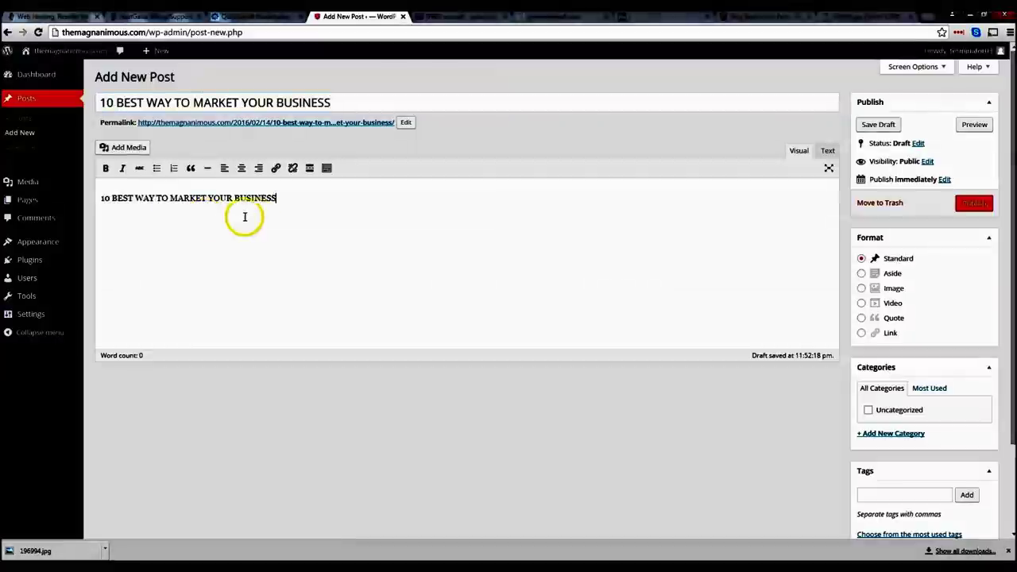
{"action": "key", "text": "ctrl+v"}
{"action": "key", "text": "ctrl+v"}
{"action": "key", "text": "ctrl+v"}
{"action": "key", "text": "ctrl+v"}
{"action": "key", "text": "ctrl+v"}
{"action": "key", "text": "ctrl+v"}
{"action": "key", "text": "ctrl+v"}
{"action": "key", "text": "ctrl+v"}
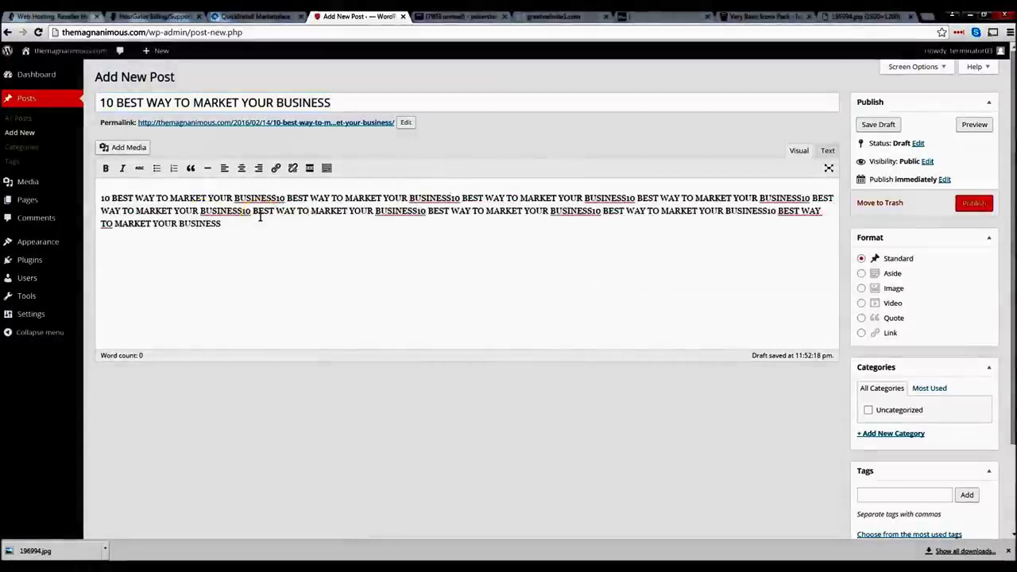
{"action": "key", "text": "Return"}
{"action": "key", "text": "Return"}
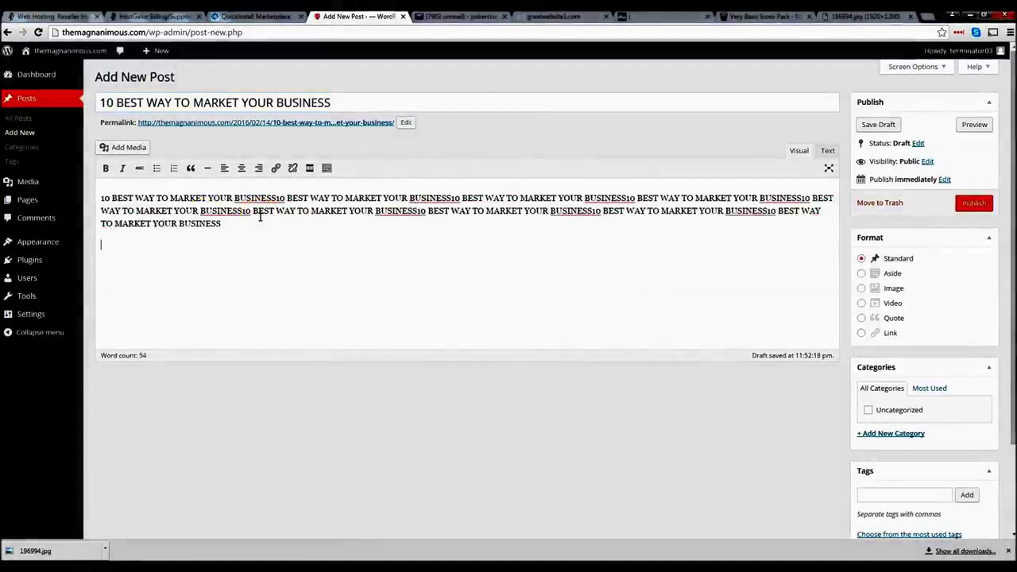
Insert the term02 image from the media library into the post.
{"action": "left_click", "coordinate": [132, 151]}
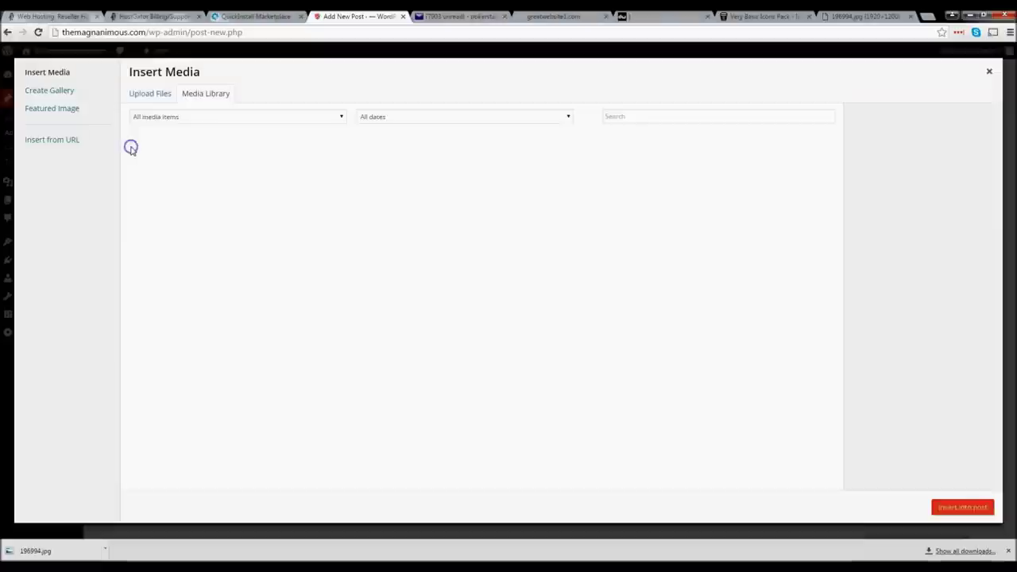
{"action": "left_click", "coordinate": [559, 181]}
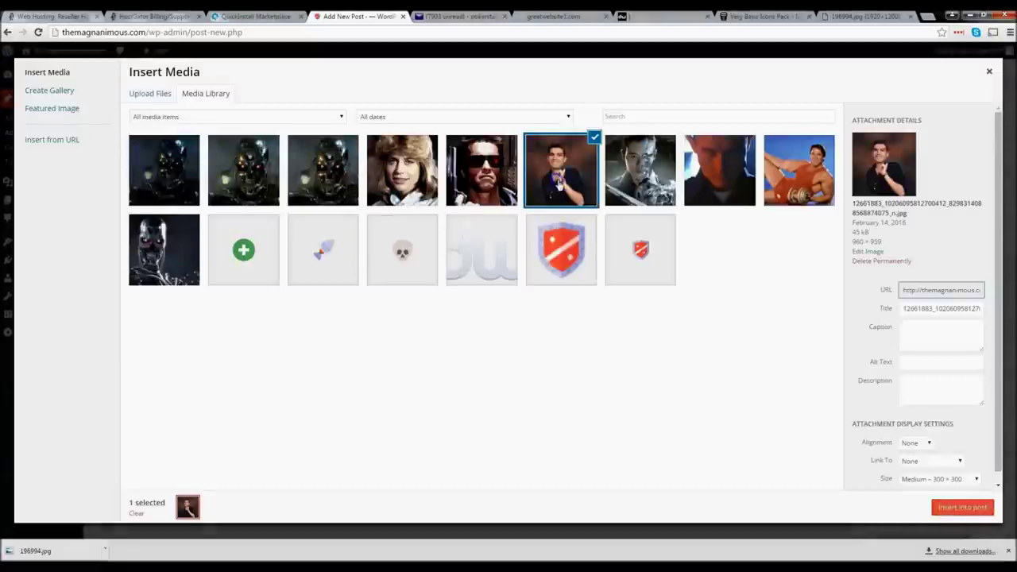
{"action": "left_click", "coordinate": [483, 181]}
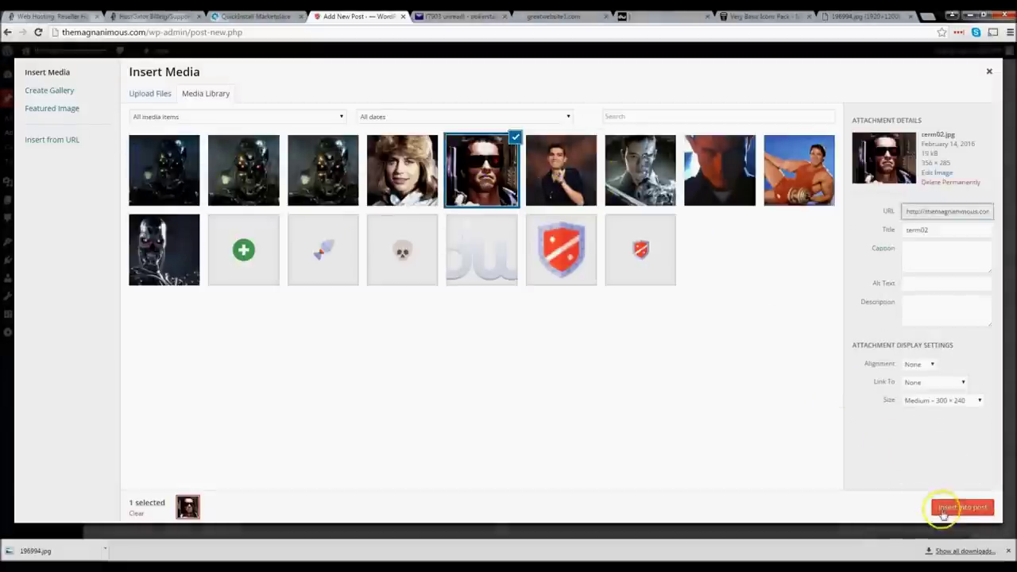
{"action": "left_click", "coordinate": [961, 507]}
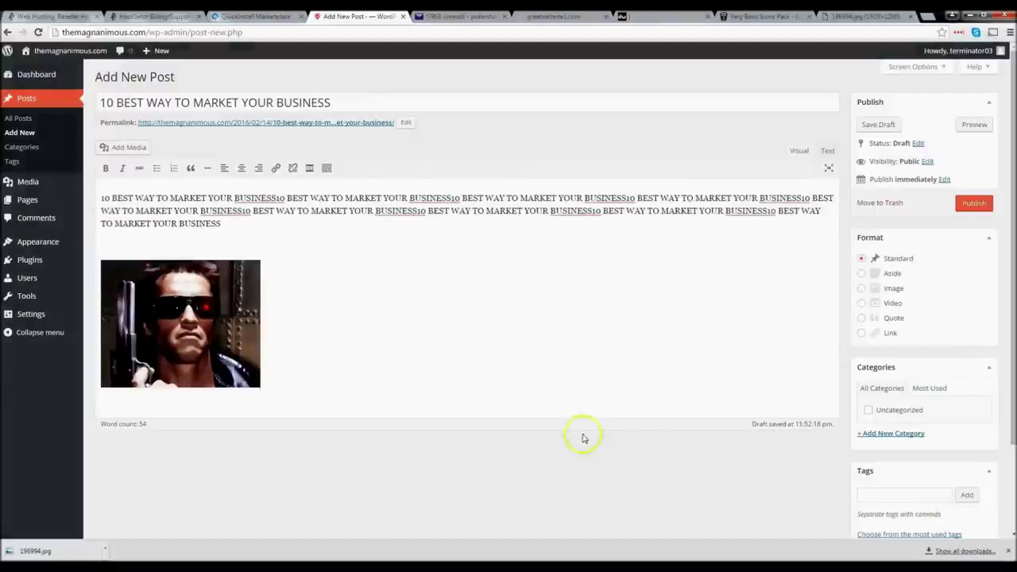
Add a new paragraph of pasted title copies below the image.
{"action": "scroll", "coordinate": [463, 411], "scroll_direction": "down", "scroll_amount": 1}
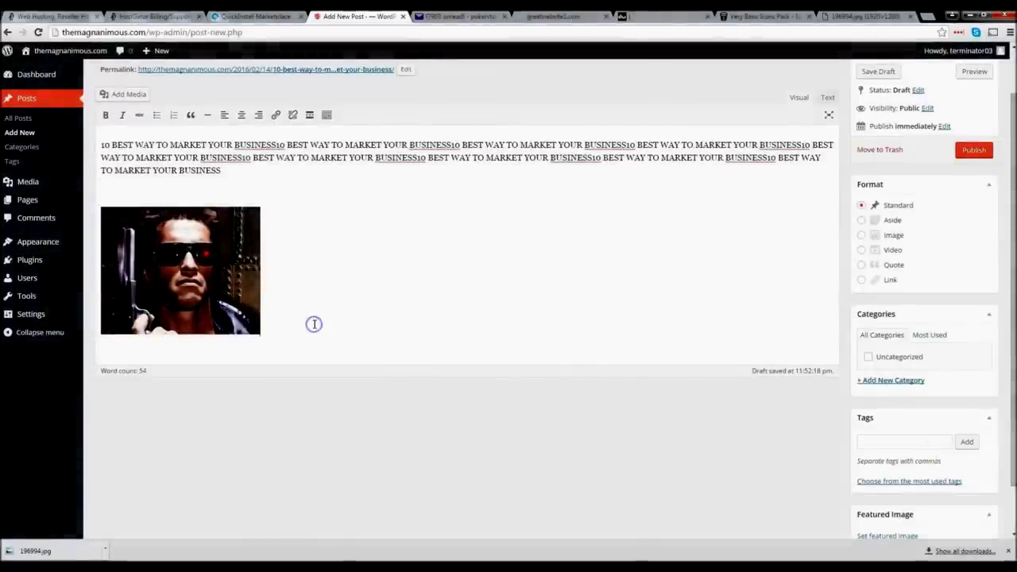
{"action": "key", "text": "Return"}
{"action": "key", "text": "ctrl+v"}
{"action": "key", "text": "ctrl+v"}
{"action": "key", "text": "ctrl+v"}
{"action": "key", "text": "ctrl+v"}
{"action": "key", "text": "ctrl+v"}
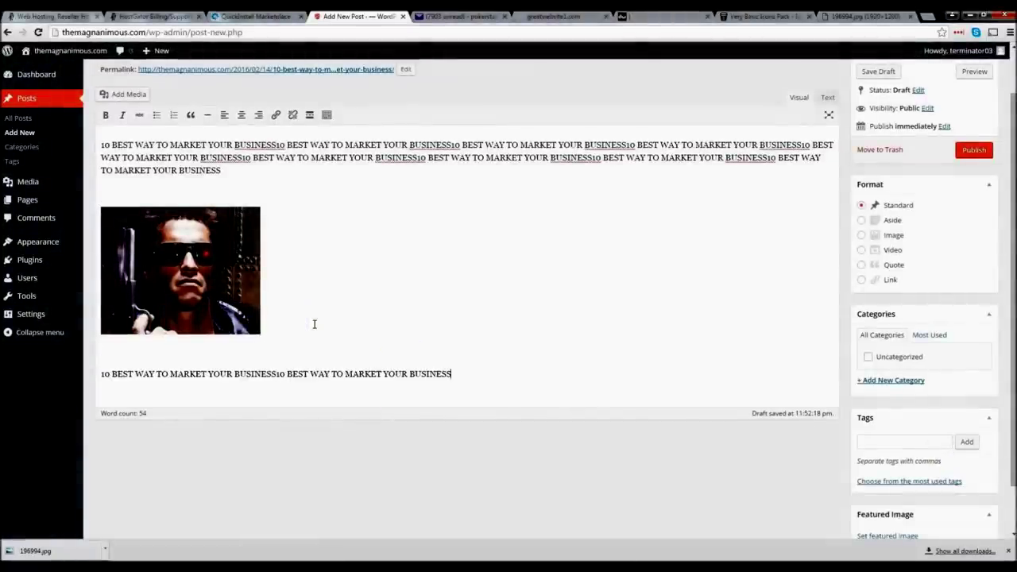
{"action": "key", "text": "ctrl+v"}
{"action": "key", "text": "ctrl+v"}
{"action": "key", "text": "ctrl+v"}
{"action": "key", "text": "ctrl+v"}
{"action": "key", "text": "ctrl+v"}
{"action": "key", "text": "ctrl+v"}
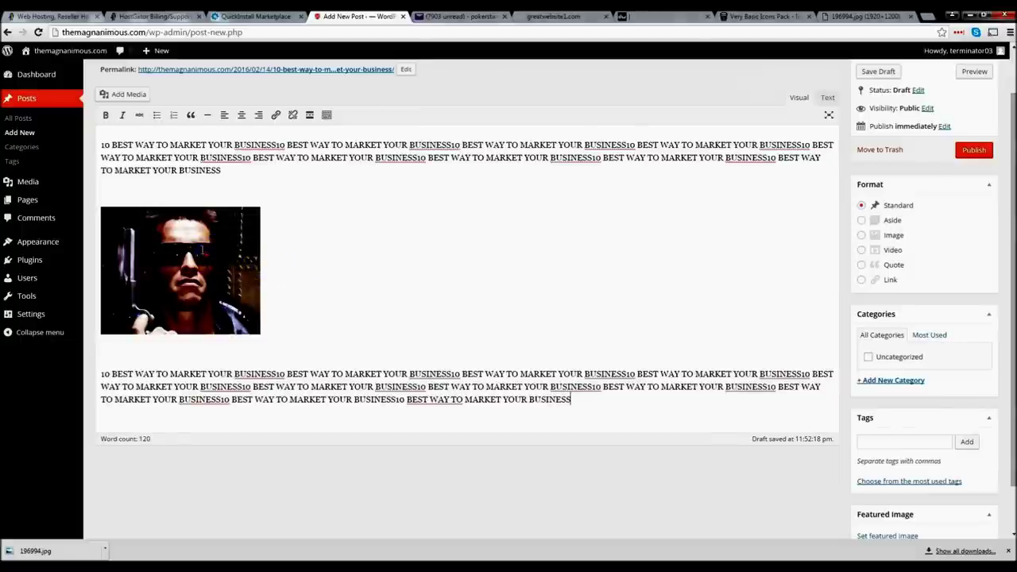
Set the term02 image's alignment to Center in its image details.
{"action": "left_click", "coordinate": [201, 249]}
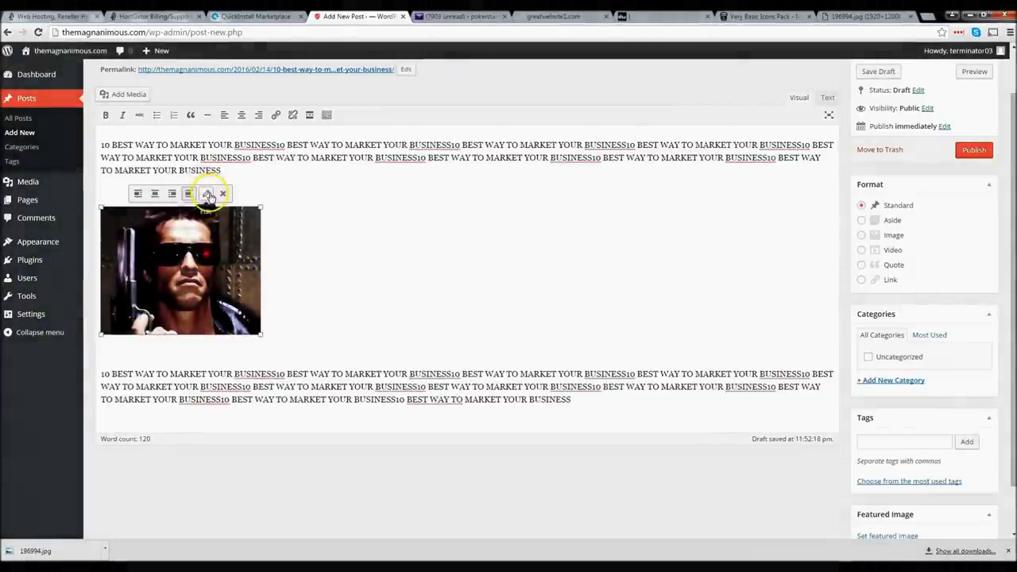
{"action": "left_click", "coordinate": [207, 194]}
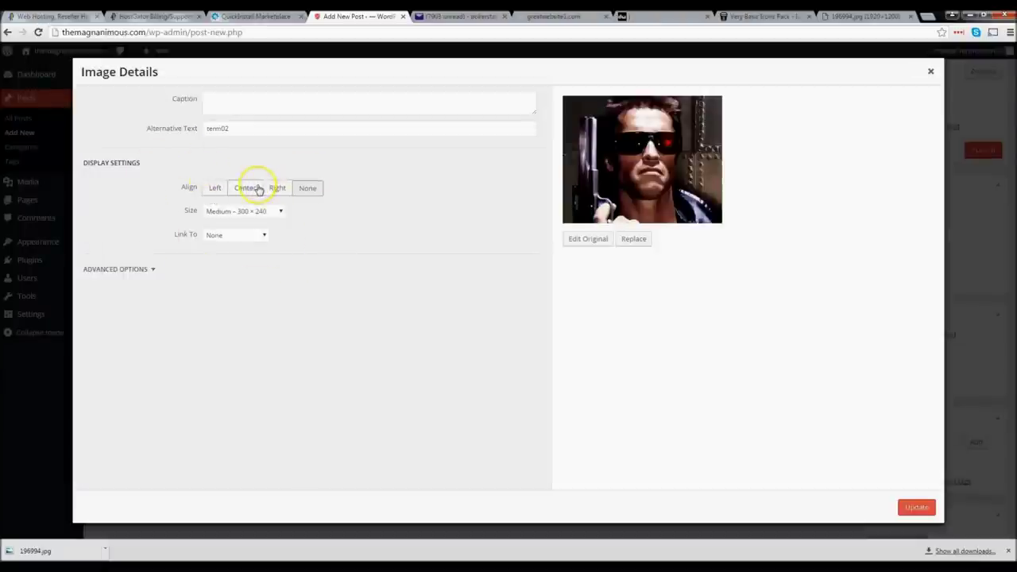
{"action": "left_click", "coordinate": [254, 193]}
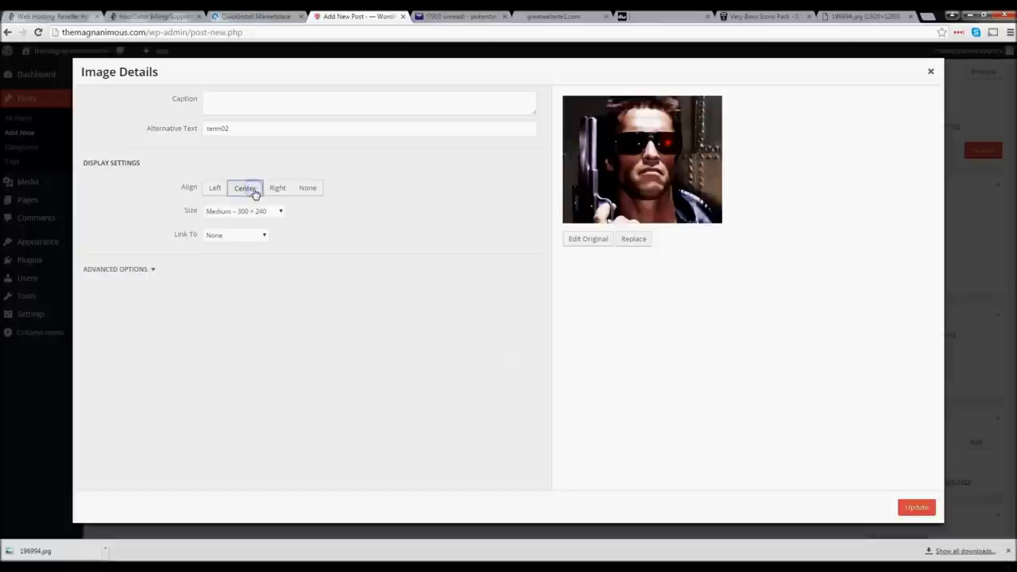
{"action": "left_click", "coordinate": [278, 193]}
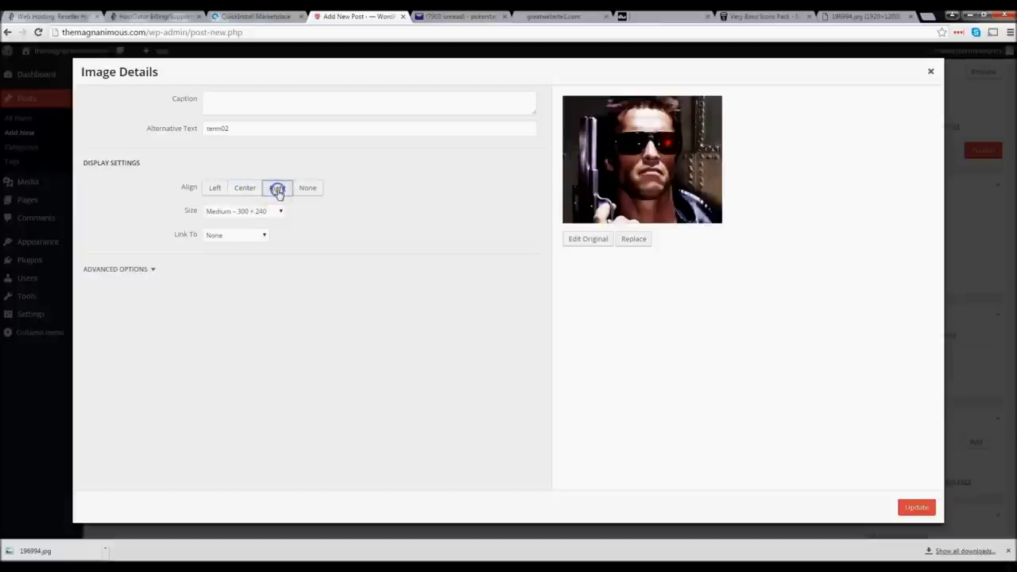
{"action": "left_click", "coordinate": [213, 190]}
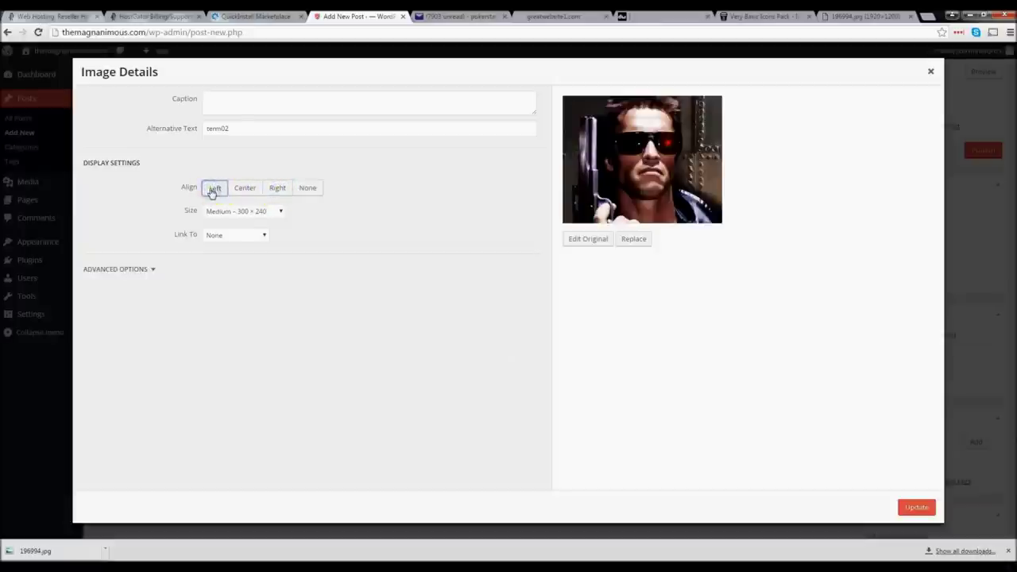
{"action": "left_click", "coordinate": [244, 193]}
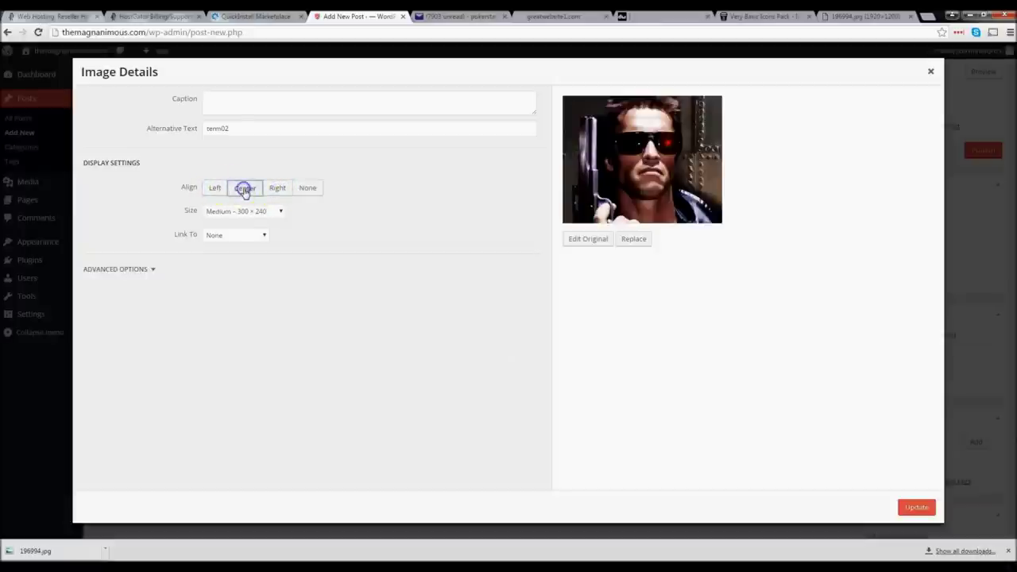
{"action": "left_click", "coordinate": [246, 236]}
{"action": "left_click", "coordinate": [245, 236]}
{"action": "left_click", "coordinate": [245, 236]}
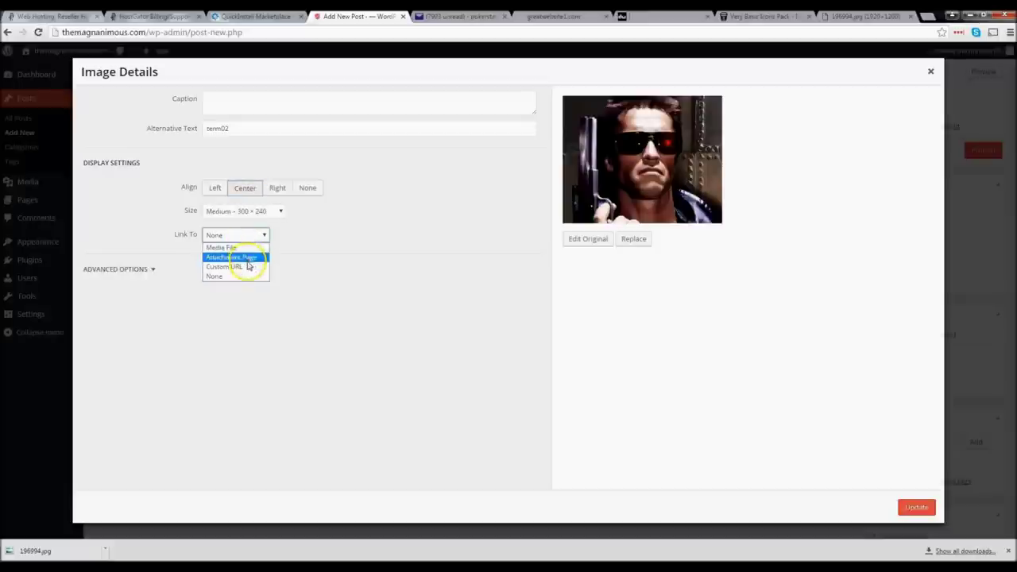
{"action": "left_click", "coordinate": [239, 266]}
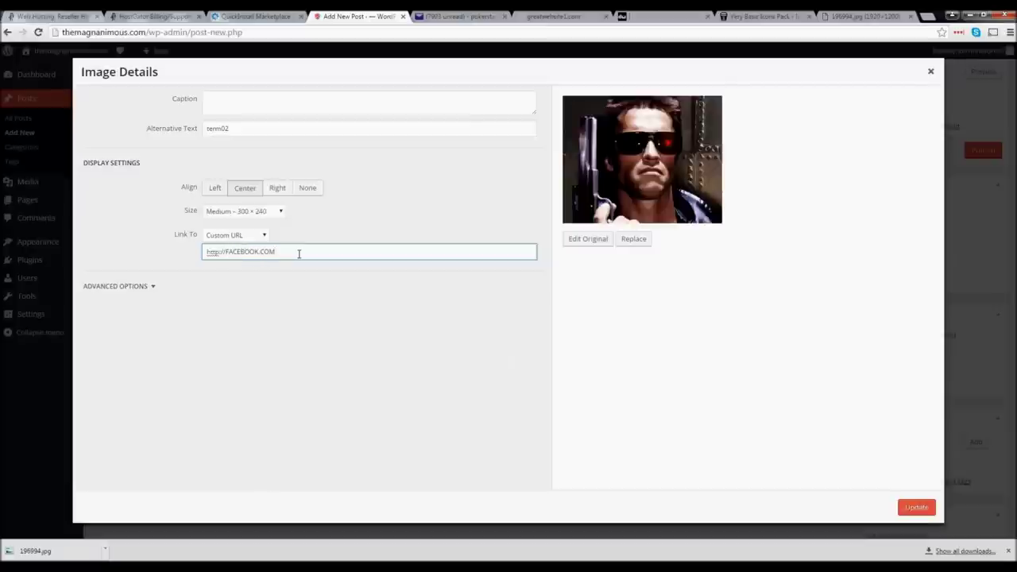
{"action": "left_click", "coordinate": [315, 302]}
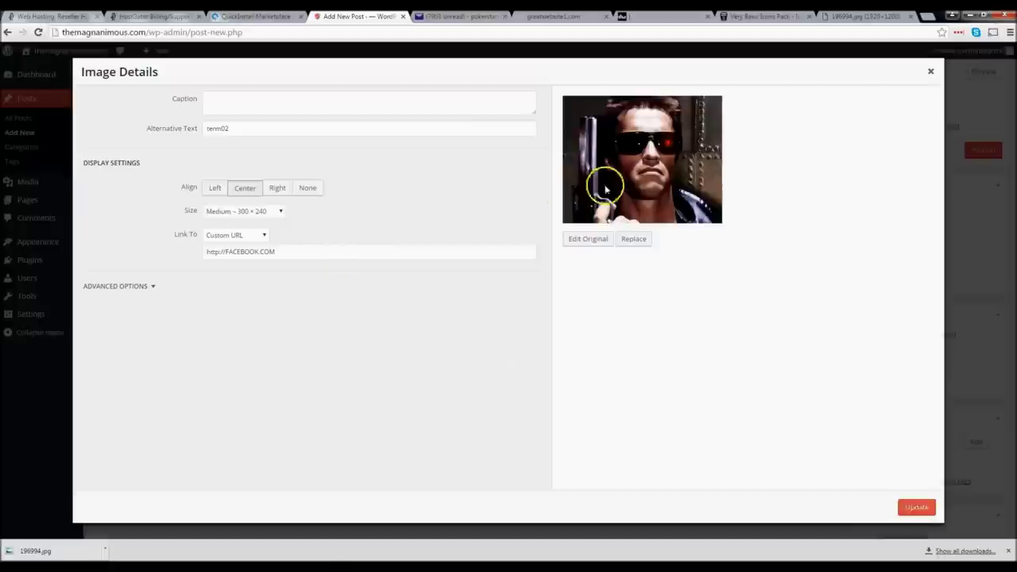
Set the image to Full Size 356 × 285 and apply the changes.
{"action": "left_click", "coordinate": [265, 213]}
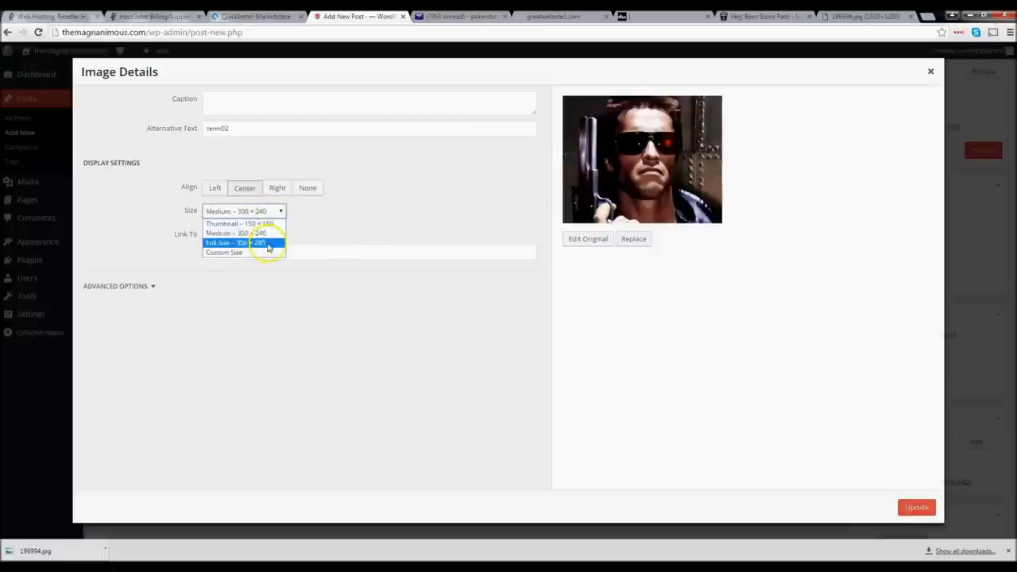
{"action": "left_click", "coordinate": [268, 243]}
{"action": "left_click", "coordinate": [265, 230]}
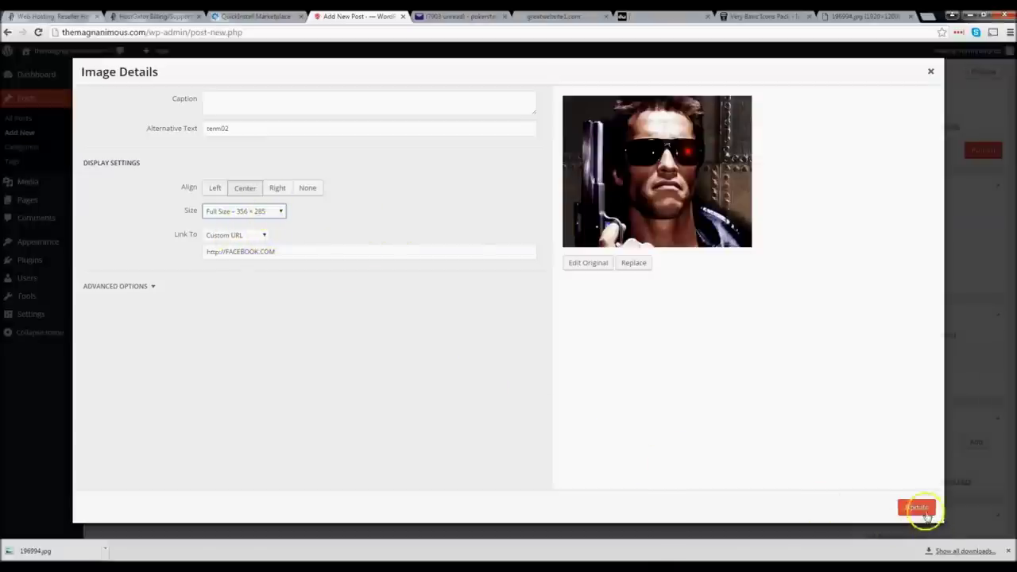
{"action": "left_click", "coordinate": [918, 508]}
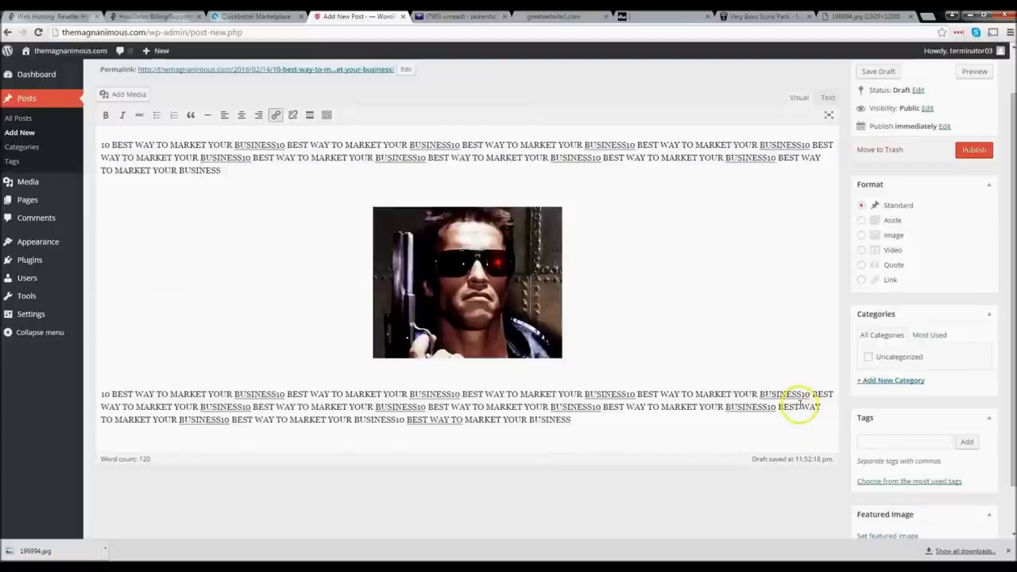
Publish the post and scroll through the live post with its centered term02 image.
{"action": "left_click", "coordinate": [974, 151]}
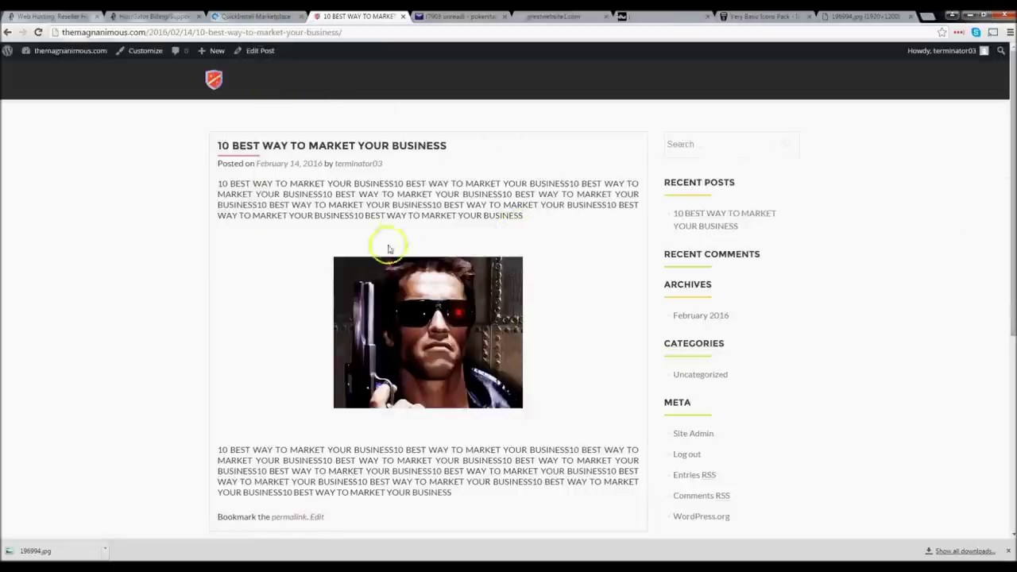
{"action": "mouse_move", "coordinate": [1010, 164]}
{"action": "left_mouse_down"}
{"action": "mouse_move", "coordinate": [1013, 234]}
{"action": "mouse_move", "coordinate": [1010, 156]}
{"action": "left_mouse_up"}
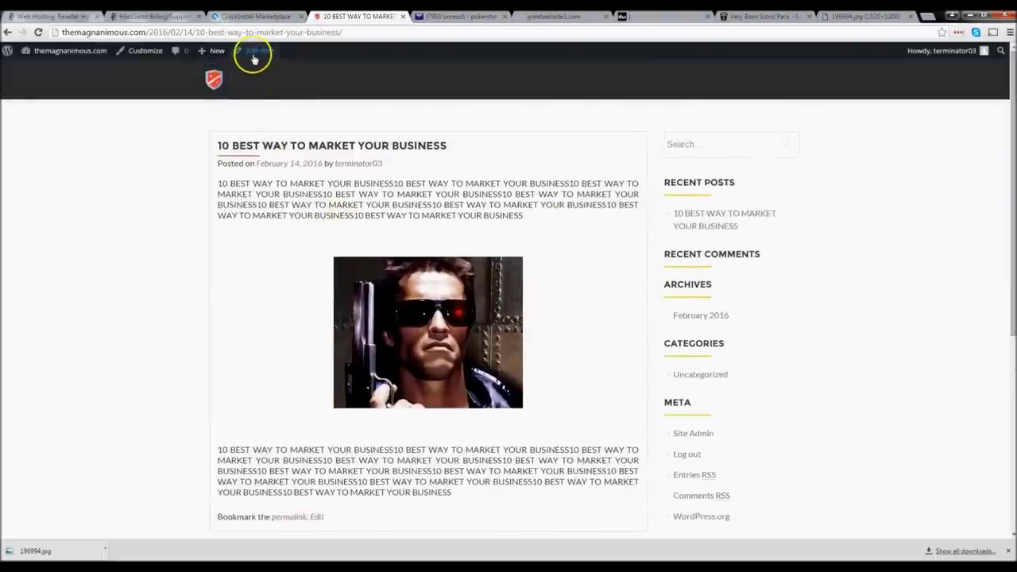
{"action": "mouse_move", "coordinate": [60, 50]}
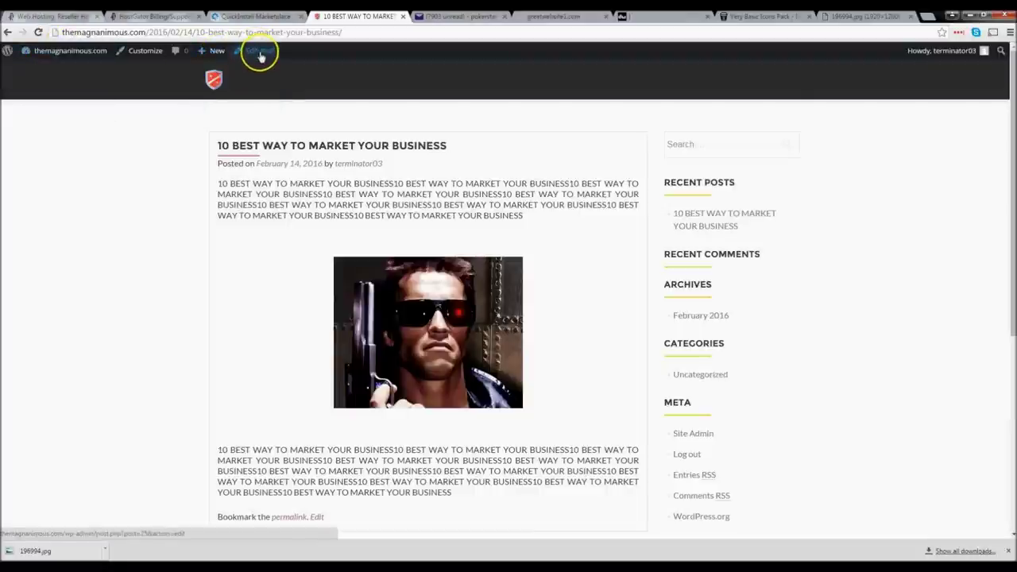
Reopen the post for editing and load the site's homepage in a new tab.
{"action": "left_click", "coordinate": [259, 51]}
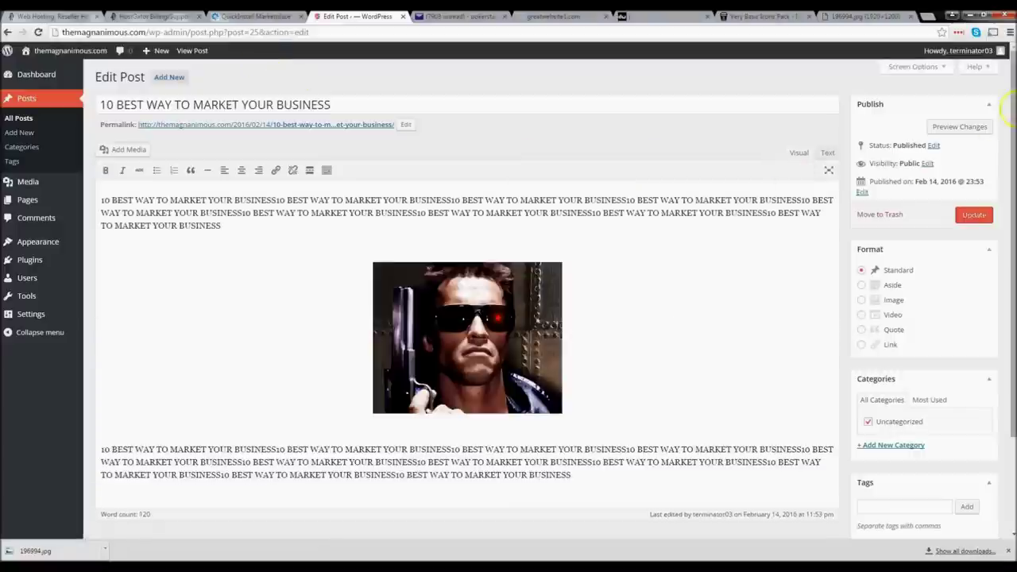
{"action": "left_click_drag", "start_coordinate": [1014, 77], "coordinate": [1013, 176]}
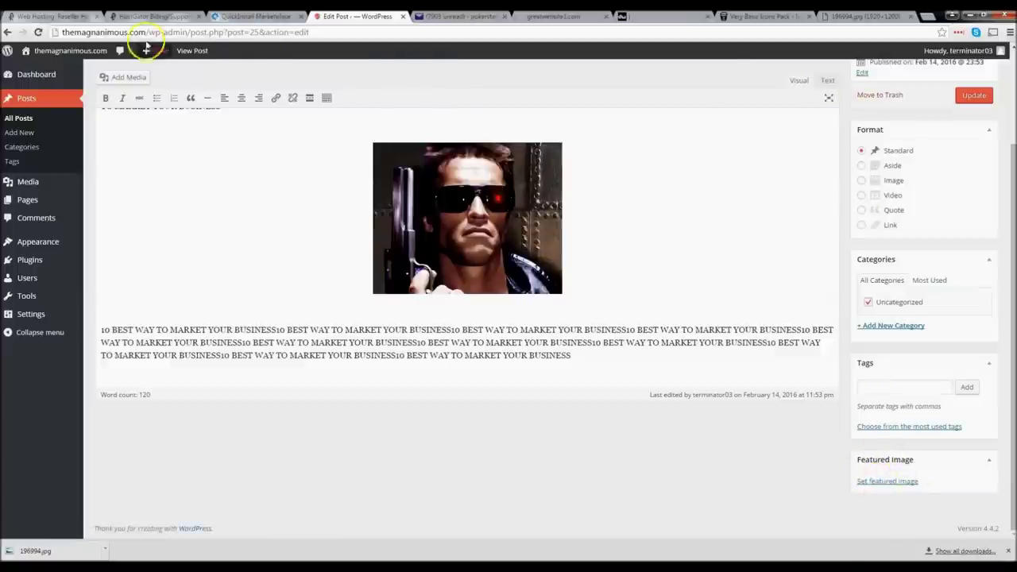
{"action": "left_click_drag", "start_coordinate": [146, 32], "coordinate": [37, 34]}
{"action": "type", "text": "themagnanimous.com"}
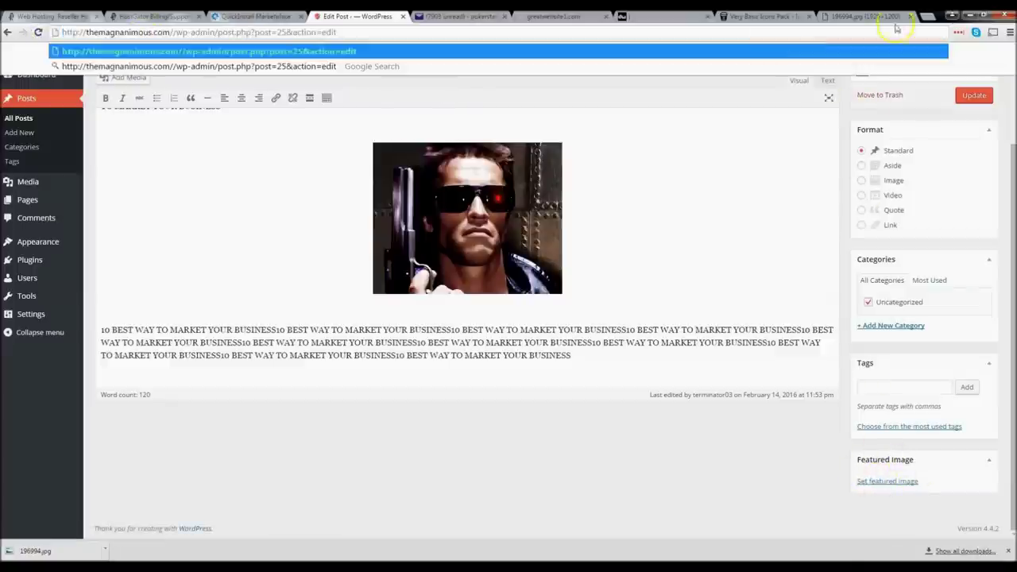
{"action": "left_click", "coordinate": [929, 16]}
{"action": "type", "text": "http://themagnanimous.com/"}
{"action": "key", "text": "Return"}
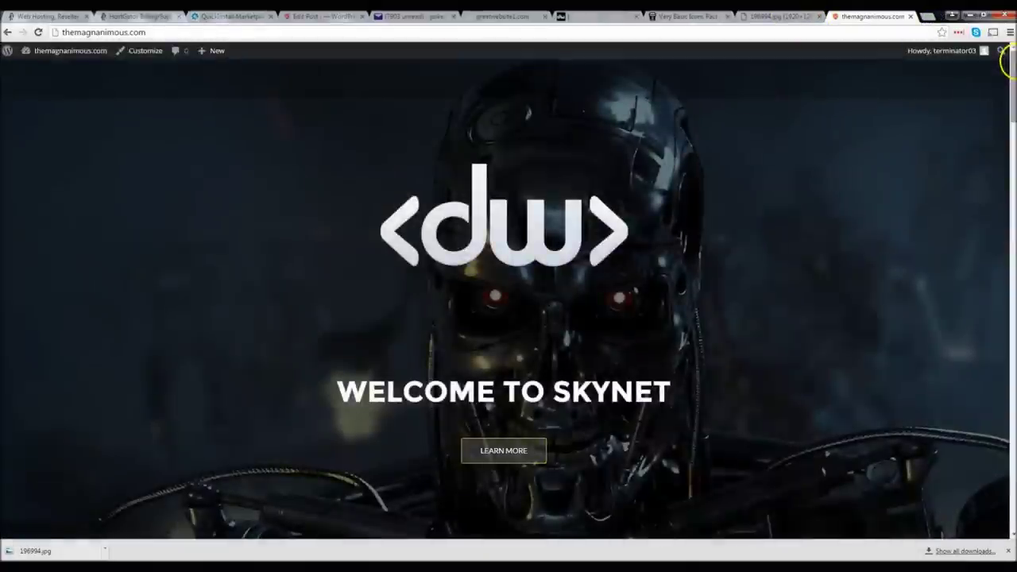
Find the post under Latest News, then return to the editor tab.
{"action": "left_click_drag", "start_coordinate": [1012, 63], "coordinate": [1012, 459]}
{"action": "left_click", "coordinate": [546, 385]}
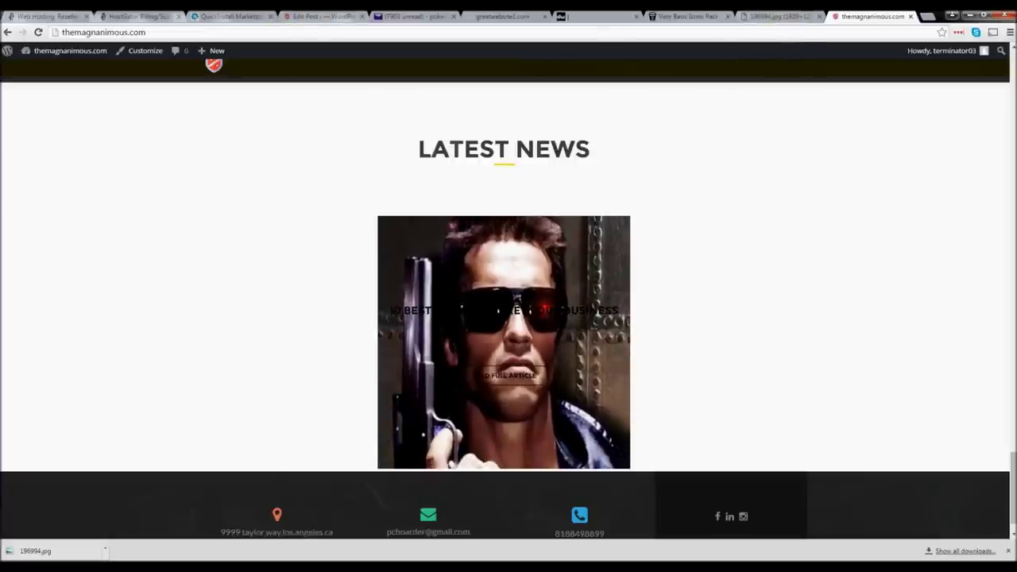
{"action": "left_click", "coordinate": [322, 16]}
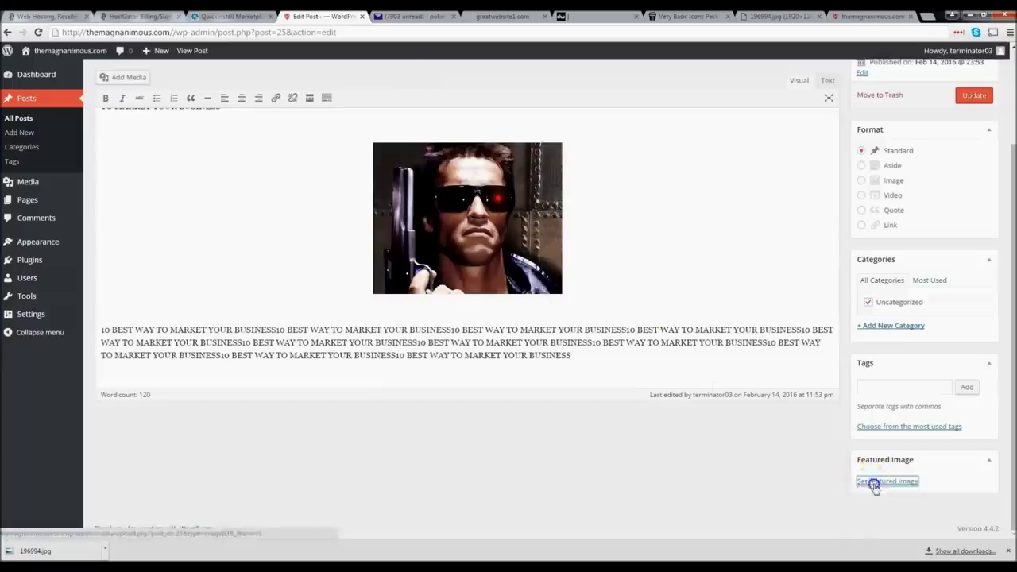
Make the woman's feathered-hair portrait the post's featured image.
{"action": "left_click", "coordinate": [874, 482]}
{"action": "left_click", "coordinate": [330, 195]}
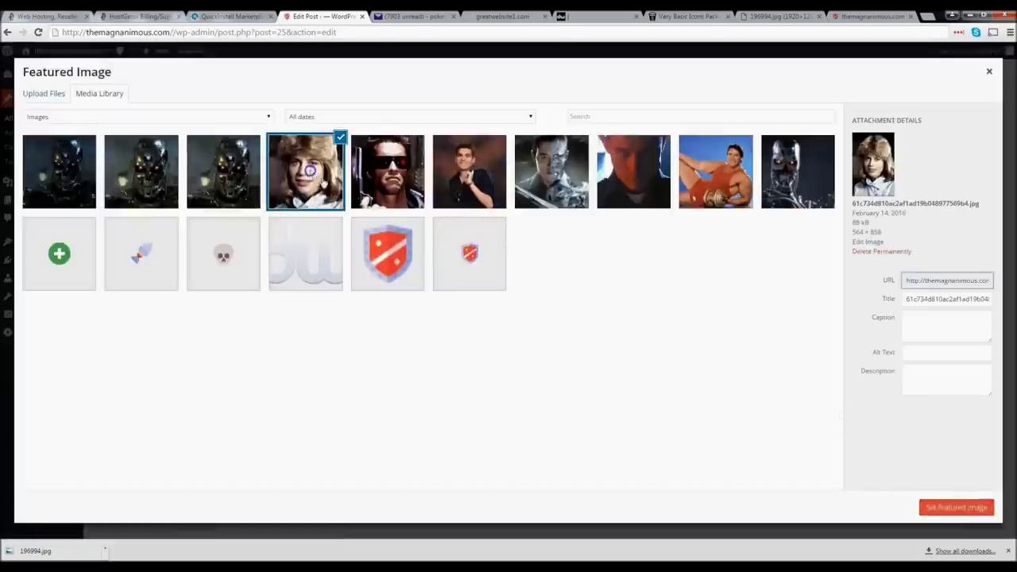
{"action": "left_click", "coordinate": [947, 509]}
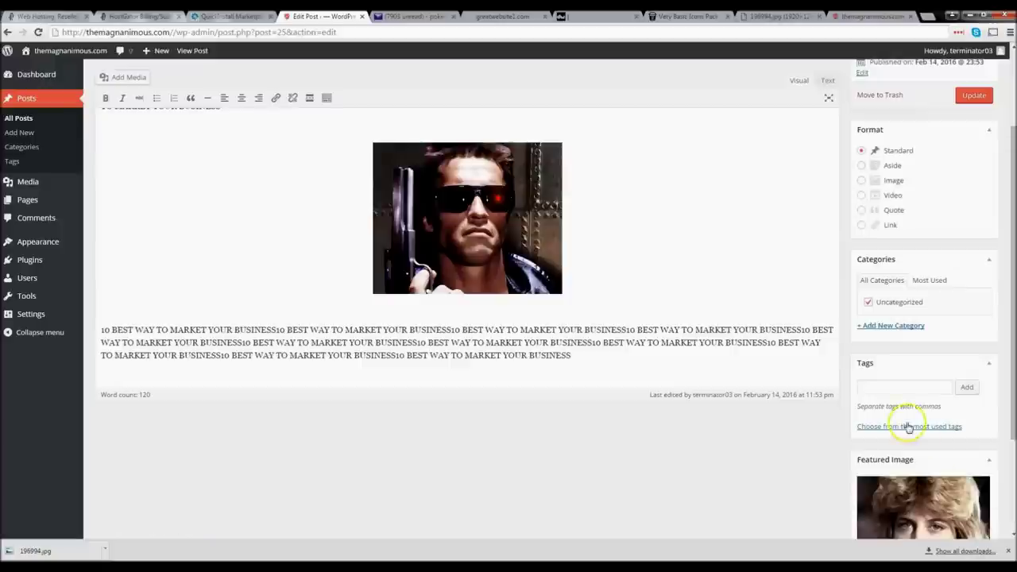
Update the post and go to the live site.
{"action": "scroll", "coordinate": [740, 477], "scroll_direction": "down", "scroll_amount": 2}
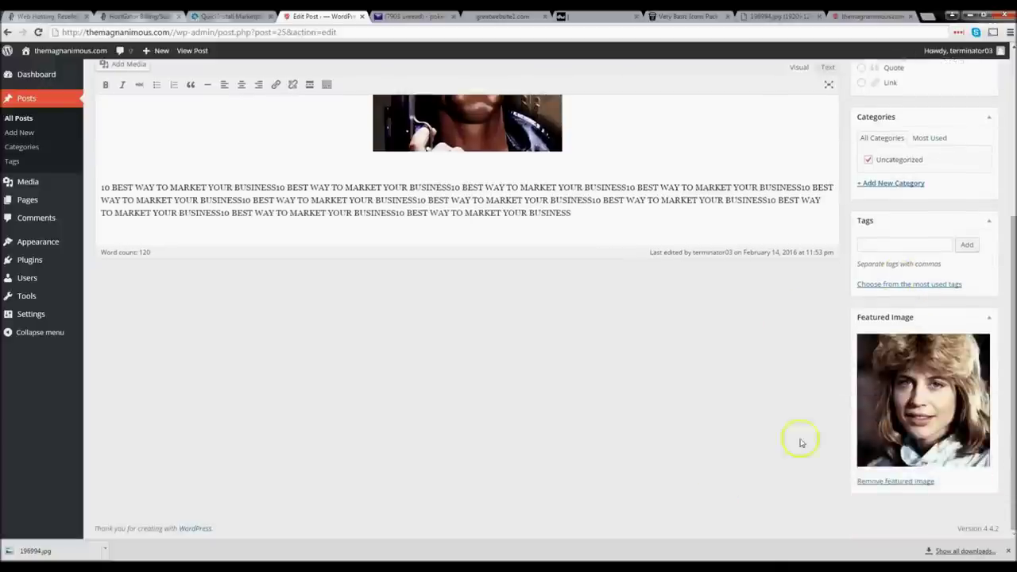
{"action": "left_click_drag", "start_coordinate": [1013, 312], "coordinate": [1013, 244]}
{"action": "left_click", "coordinate": [965, 117]}
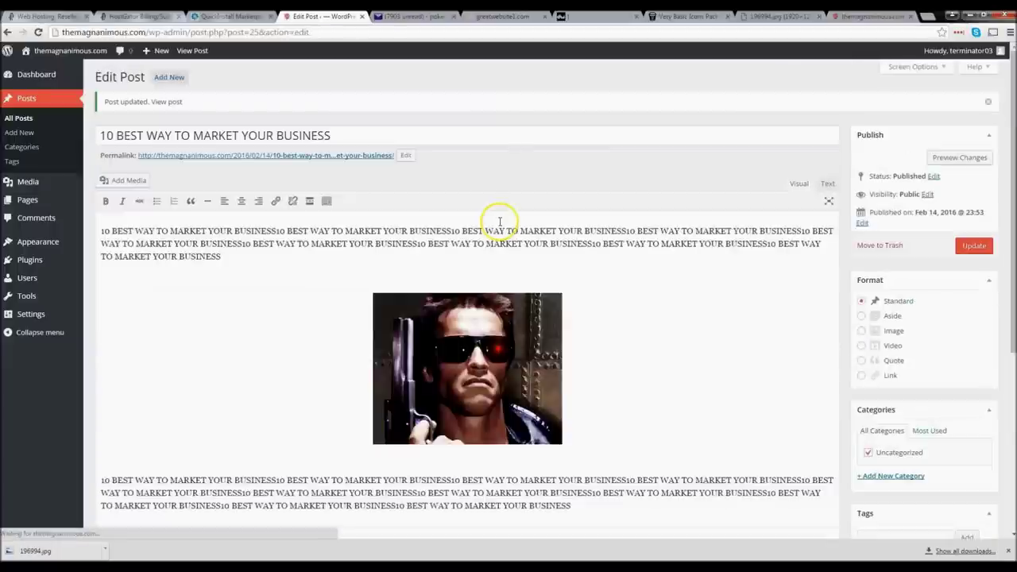
{"action": "mouse_move", "coordinate": [52, 52]}
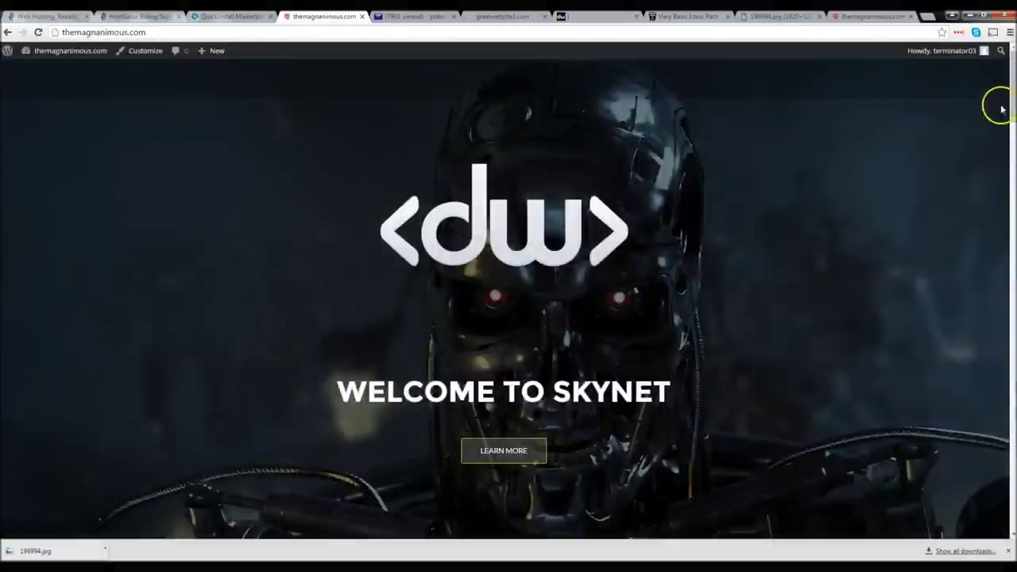
Check the portrait tile under Latest News, view the post, and go back to the homepage.
{"action": "left_click_drag", "start_coordinate": [1013, 78], "coordinate": [1013, 469]}
{"action": "mouse_move", "coordinate": [480, 354]}
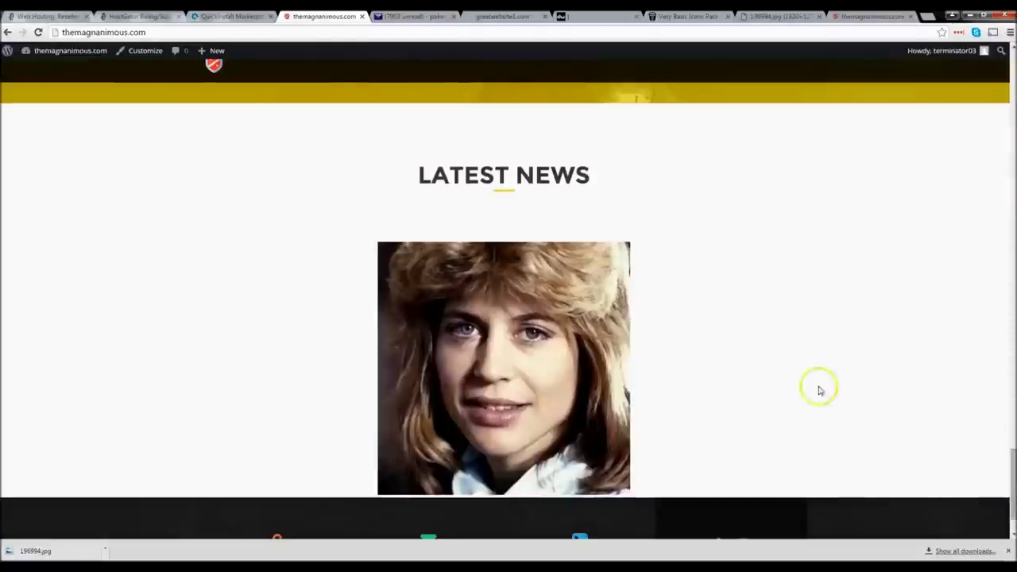
{"action": "scroll", "coordinate": [227, 278], "scroll_direction": "down", "scroll_amount": 2}
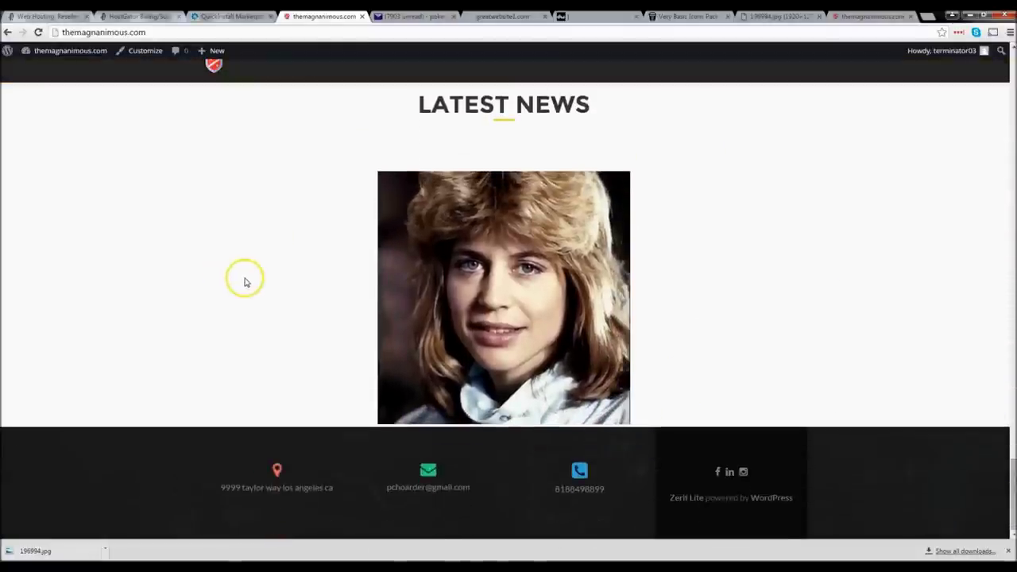
{"action": "mouse_move", "coordinate": [543, 312]}
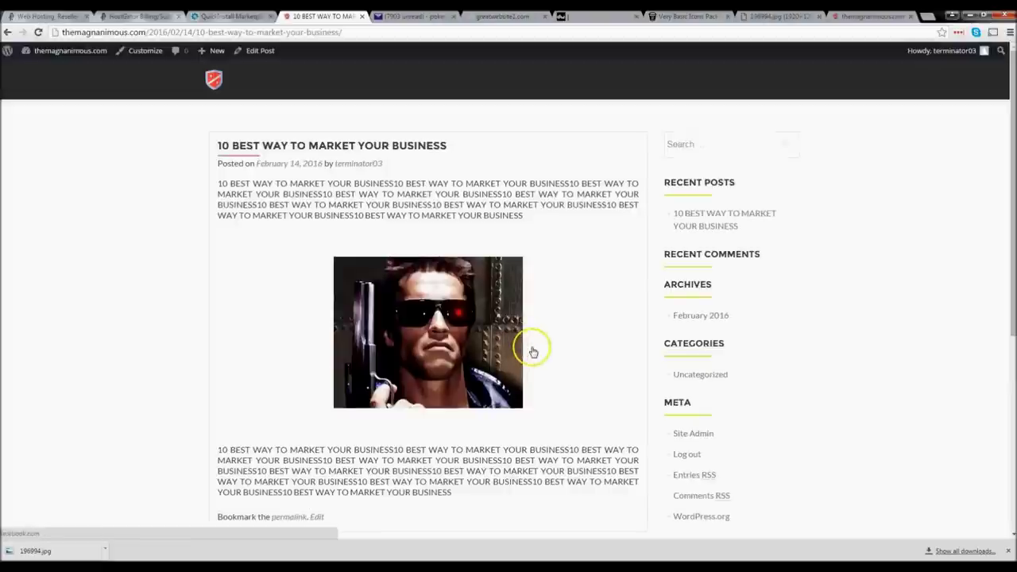
{"action": "left_click_drag", "start_coordinate": [1013, 116], "coordinate": [953, 142]}
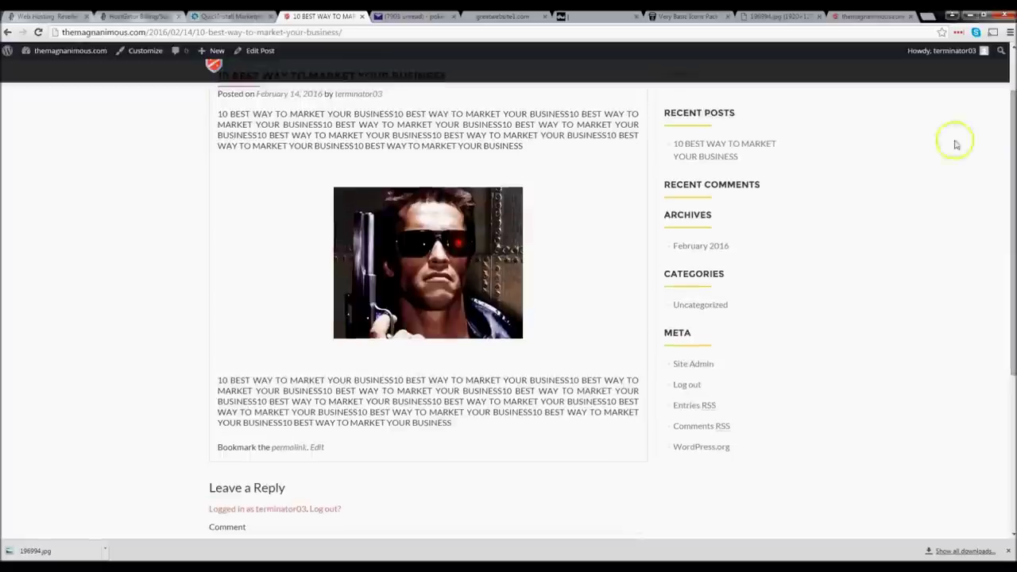
{"action": "left_click", "coordinate": [6, 32]}
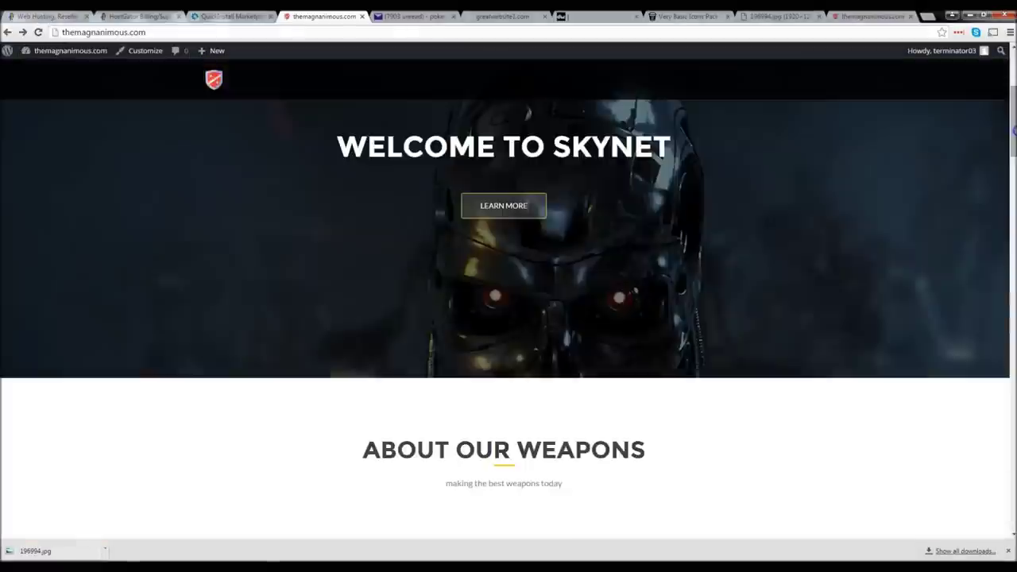
Open the 10 BEST WAY TO MARKET YOUR BUSINESS article from its Latest News tile.
{"action": "scroll", "coordinate": [1009, 206], "scroll_direction": "down", "scroll_amount": 2}
{"action": "scroll", "coordinate": [1009, 228], "scroll_direction": "down", "scroll_amount": 10}
{"action": "scroll", "coordinate": [323, 265], "scroll_direction": "up", "scroll_amount": 1}
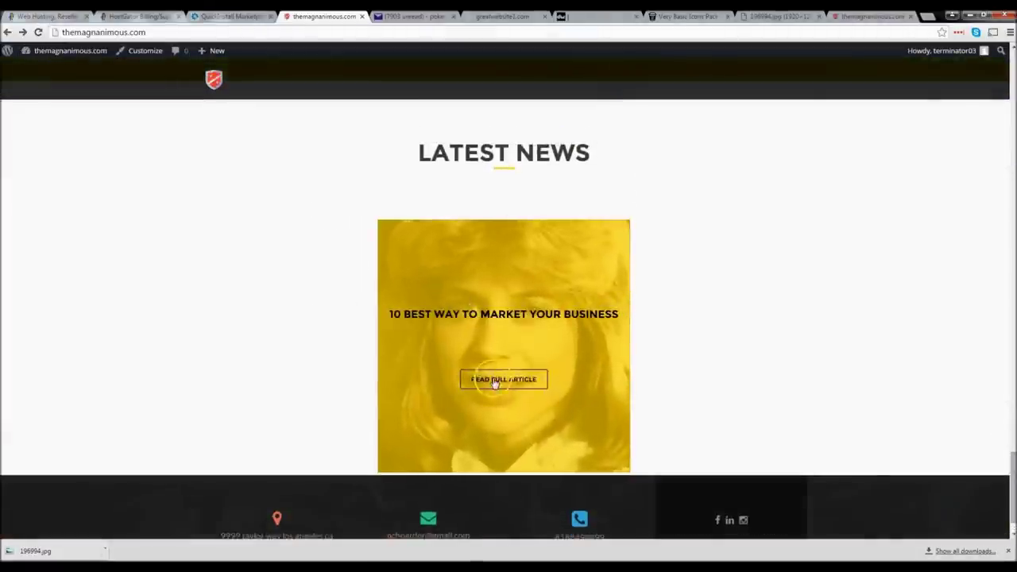
{"action": "left_click", "coordinate": [499, 380]}
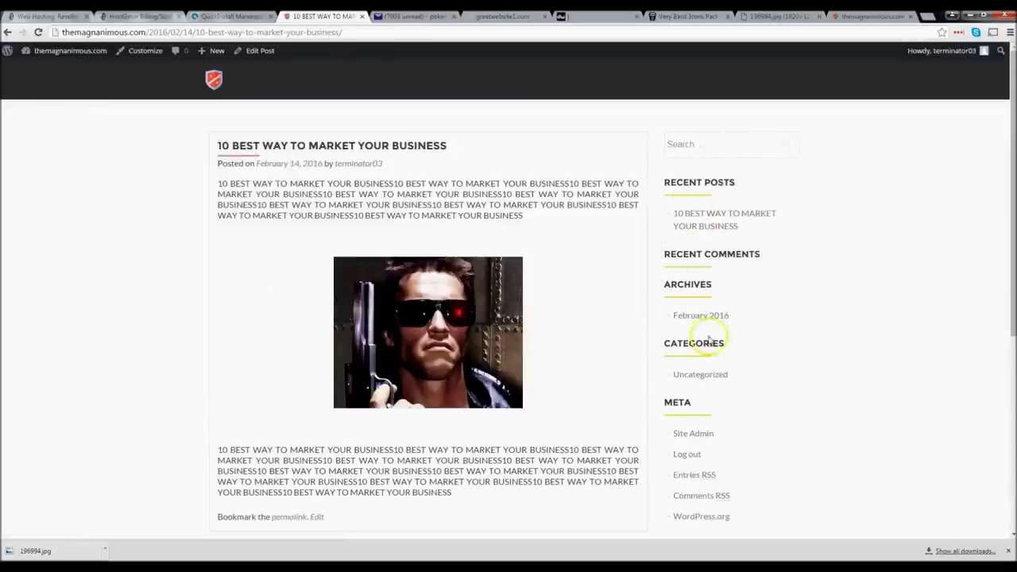
Review the post in the editor, then go to Appearance > Widgets.
{"action": "scroll", "coordinate": [992, 132], "scroll_direction": "down", "scroll_amount": 1}
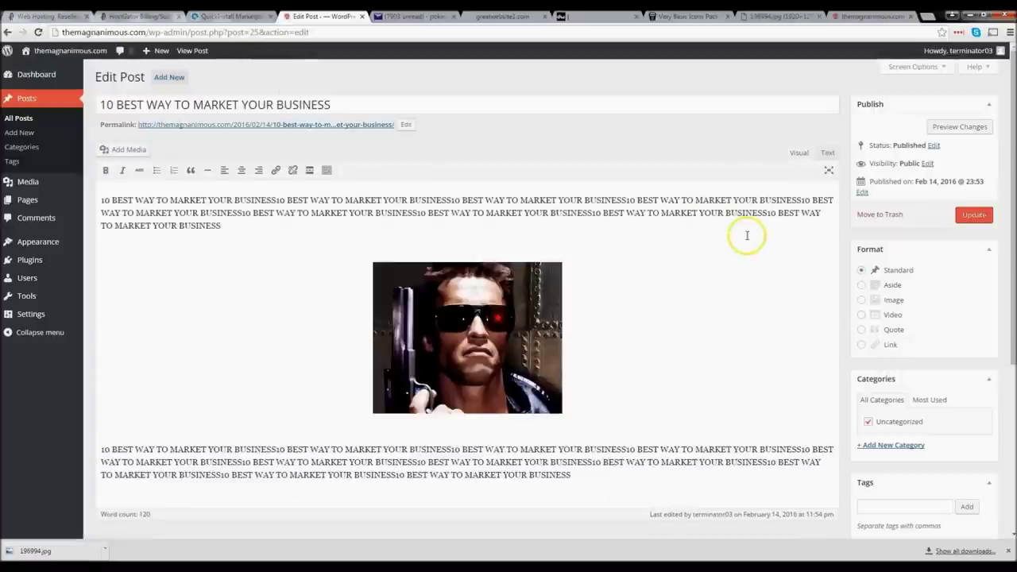
{"action": "scroll", "coordinate": [780, 255], "scroll_direction": "down", "scroll_amount": 3}
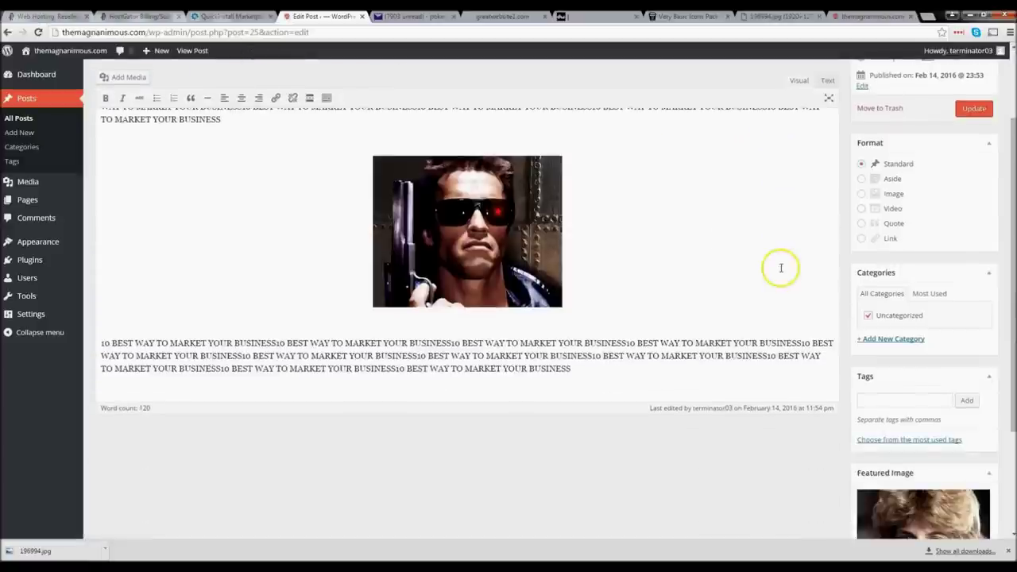
{"action": "scroll", "coordinate": [782, 264], "scroll_direction": "up", "scroll_amount": 3}
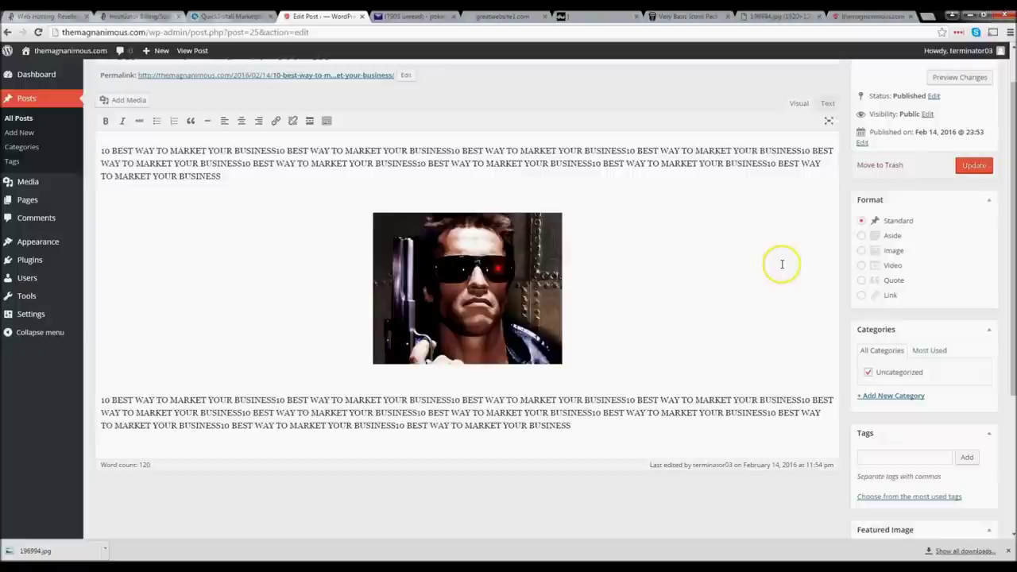
{"action": "scroll", "coordinate": [782, 264], "scroll_direction": "up", "scroll_amount": 1}
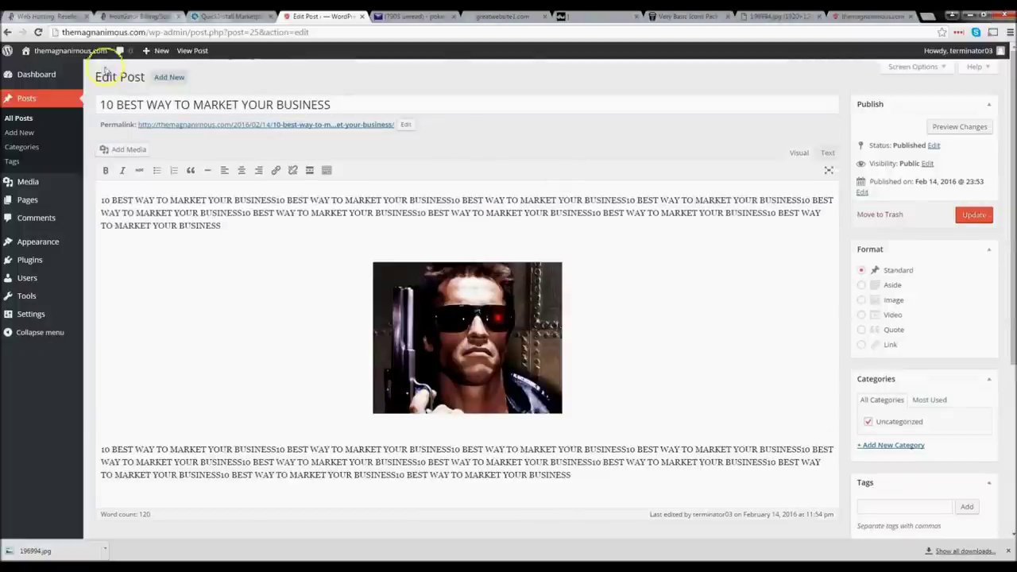
{"action": "mouse_move", "coordinate": [64, 74]}
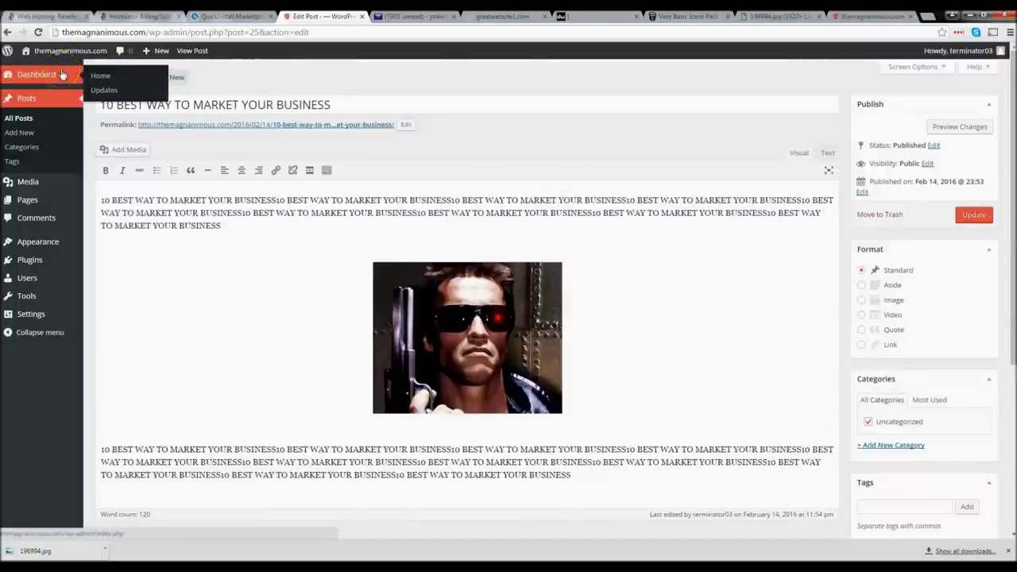
{"action": "mouse_move", "coordinate": [68, 243]}
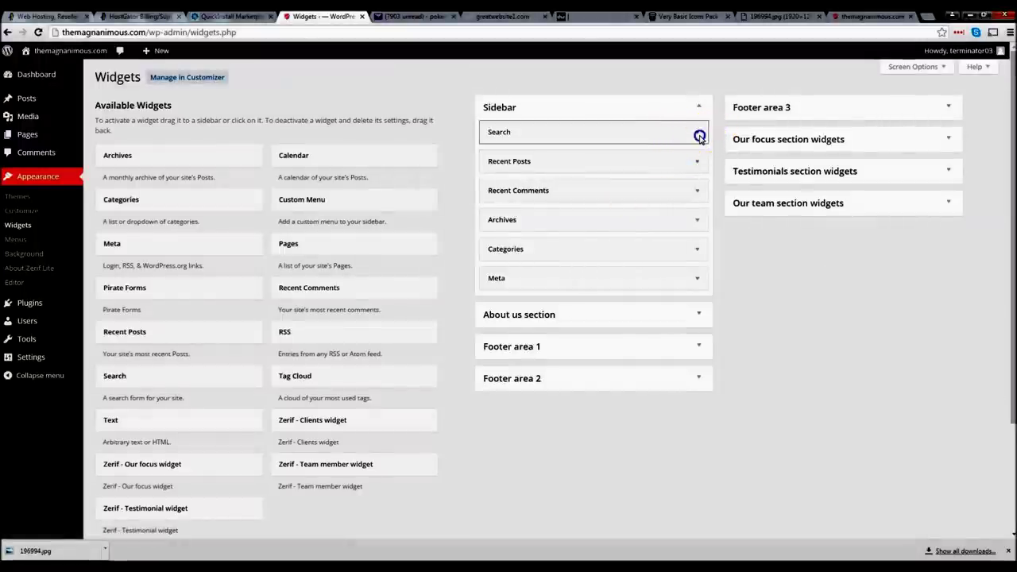
Delete the Search and Recent Posts widgets from the Sidebar.
{"action": "left_click", "coordinate": [699, 136]}
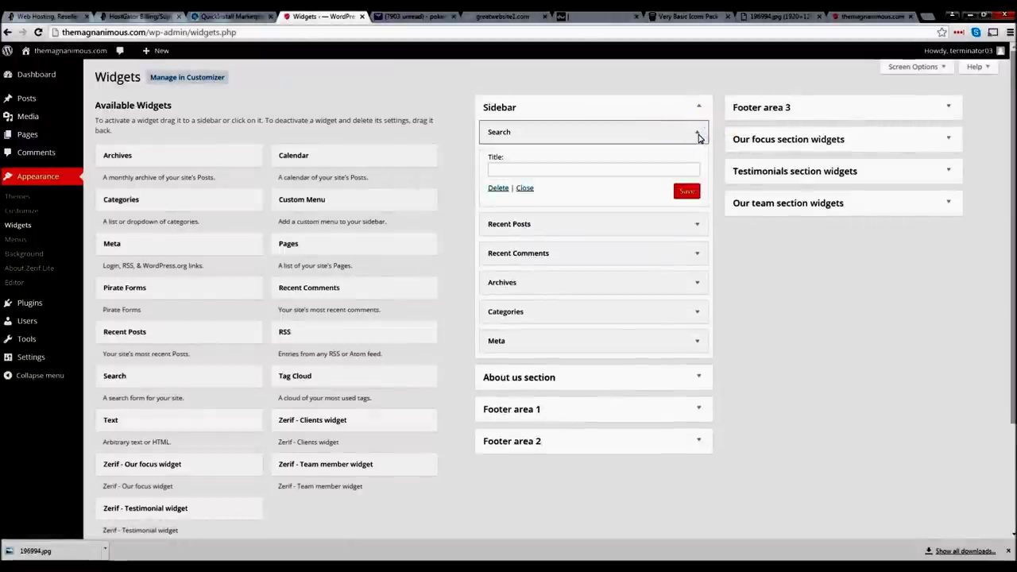
{"action": "left_click", "coordinate": [494, 188]}
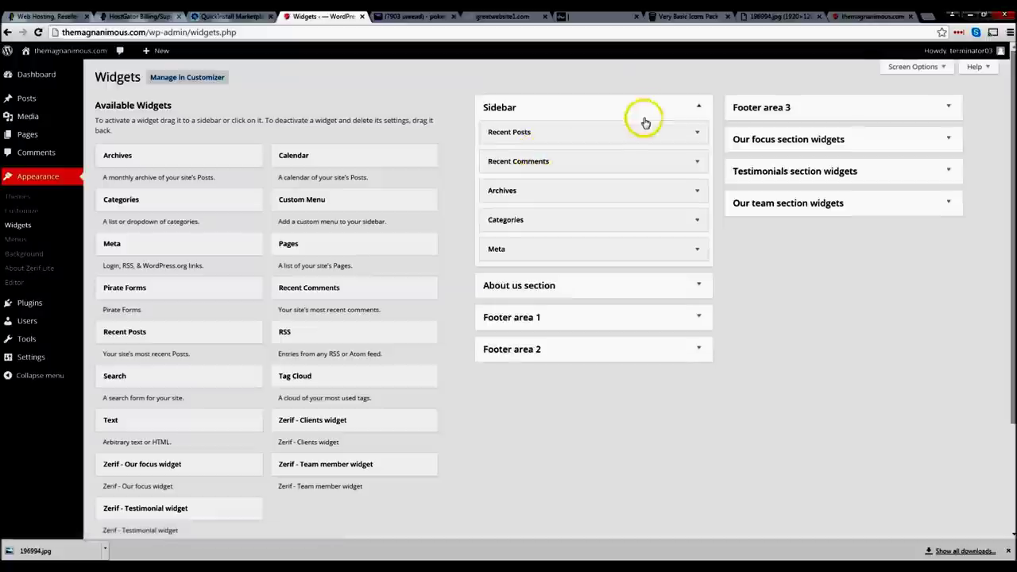
{"action": "left_click", "coordinate": [696, 109]}
{"action": "left_click", "coordinate": [698, 108]}
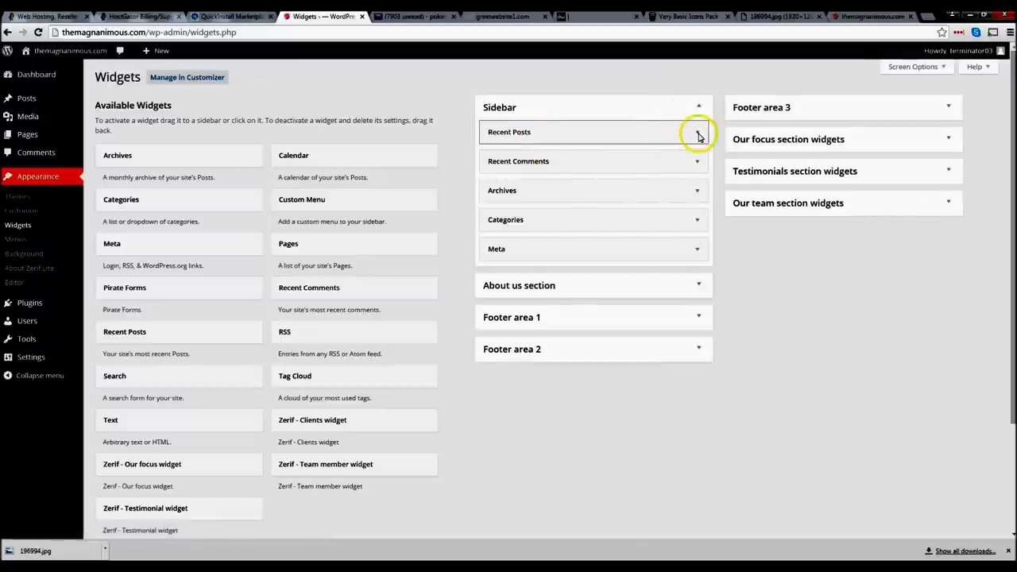
{"action": "left_click", "coordinate": [698, 133]}
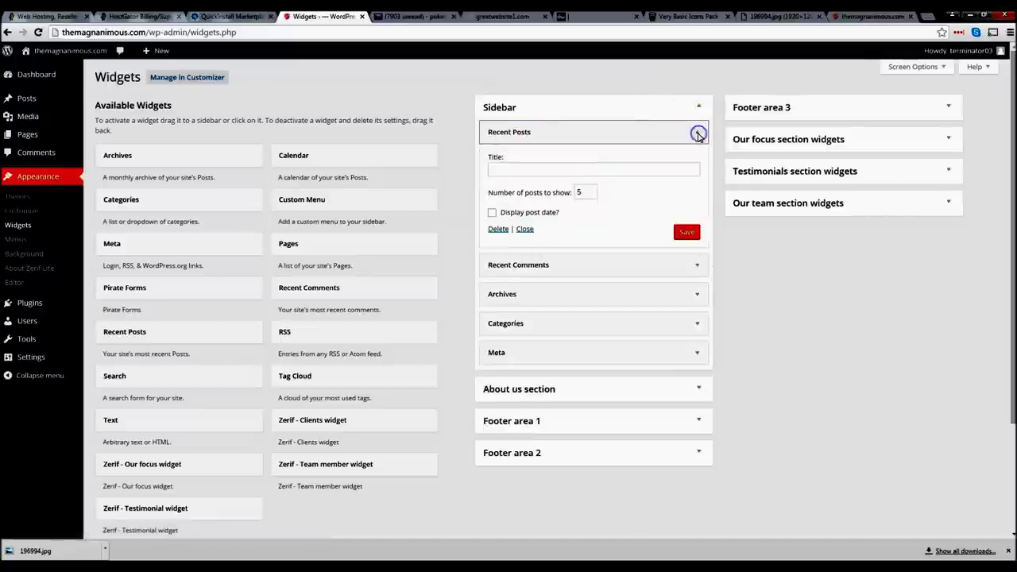
{"action": "left_click", "coordinate": [499, 229]}
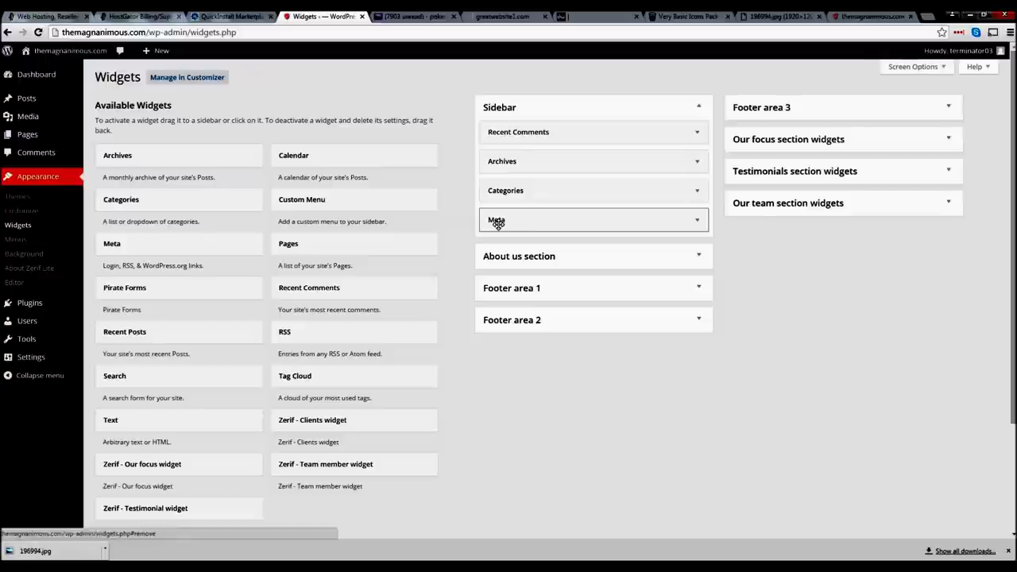
Delete the Archives, Categories, Meta and Recent Comments widgets, emptying the Sidebar.
{"action": "left_click", "coordinate": [697, 163]}
{"action": "left_click", "coordinate": [495, 244]}
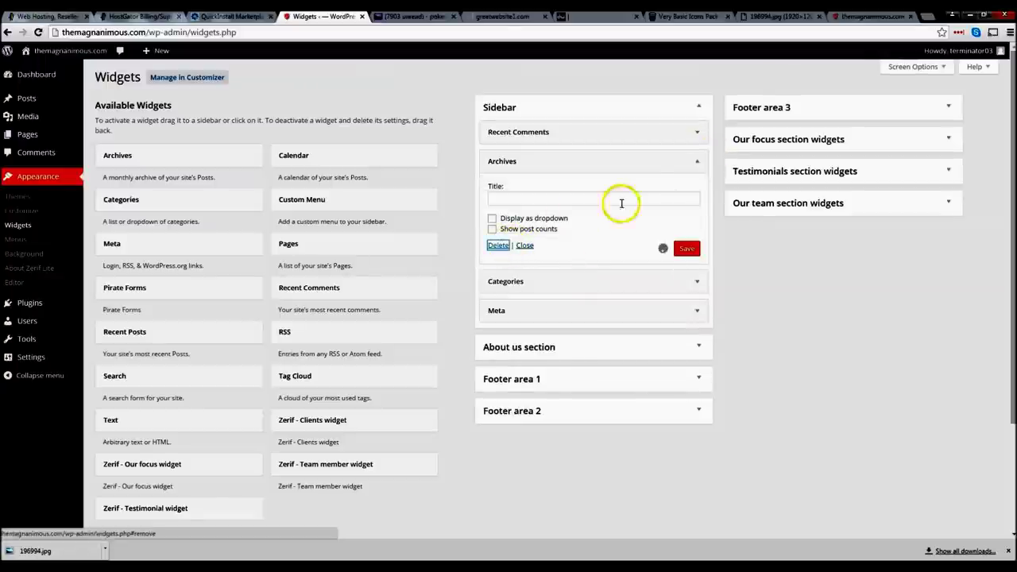
{"action": "left_click", "coordinate": [697, 162]}
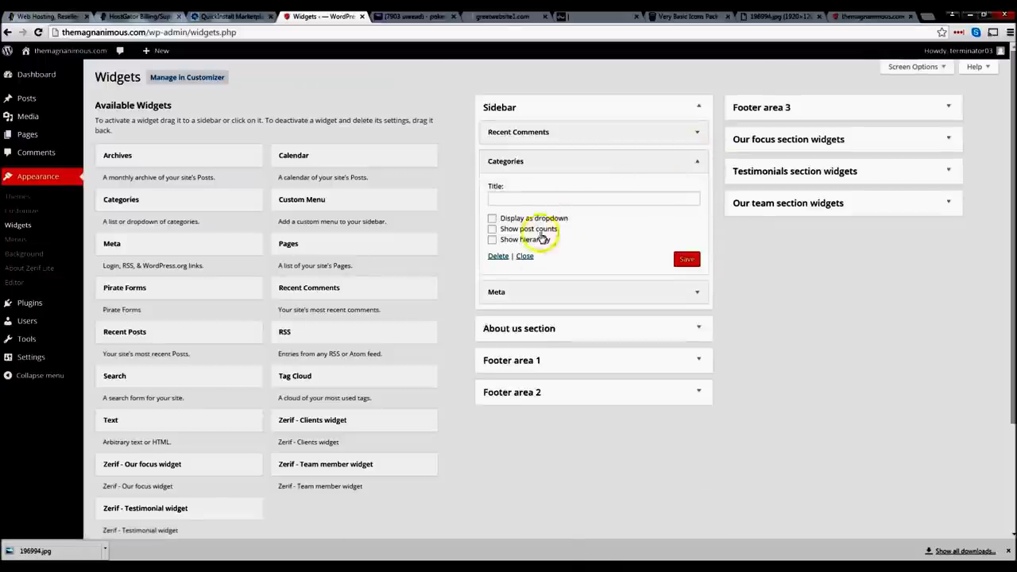
{"action": "left_click", "coordinate": [496, 257]}
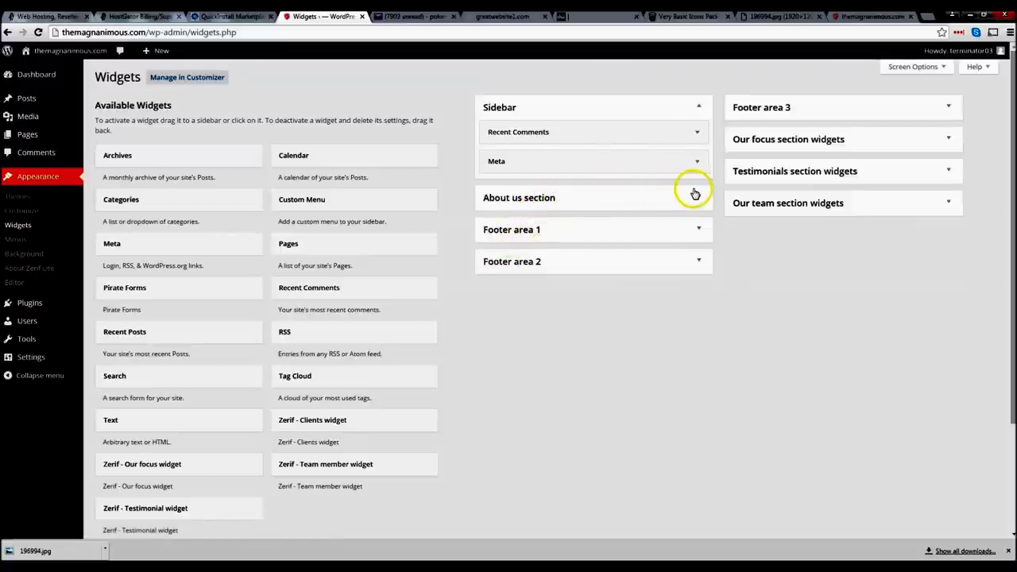
{"action": "left_click", "coordinate": [697, 162]}
{"action": "left_click", "coordinate": [495, 220]}
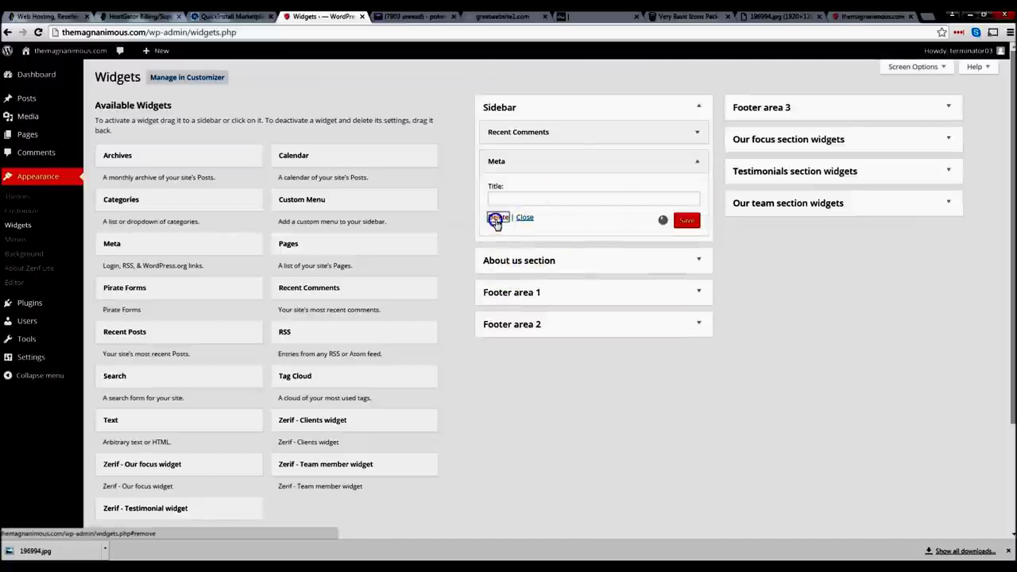
{"action": "left_click", "coordinate": [651, 131]}
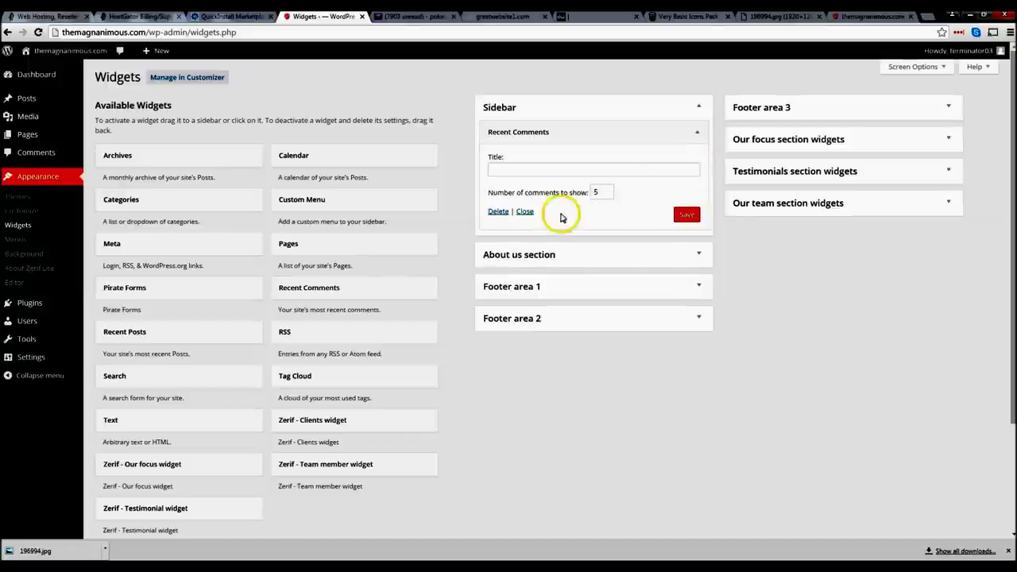
{"action": "left_click", "coordinate": [497, 212]}
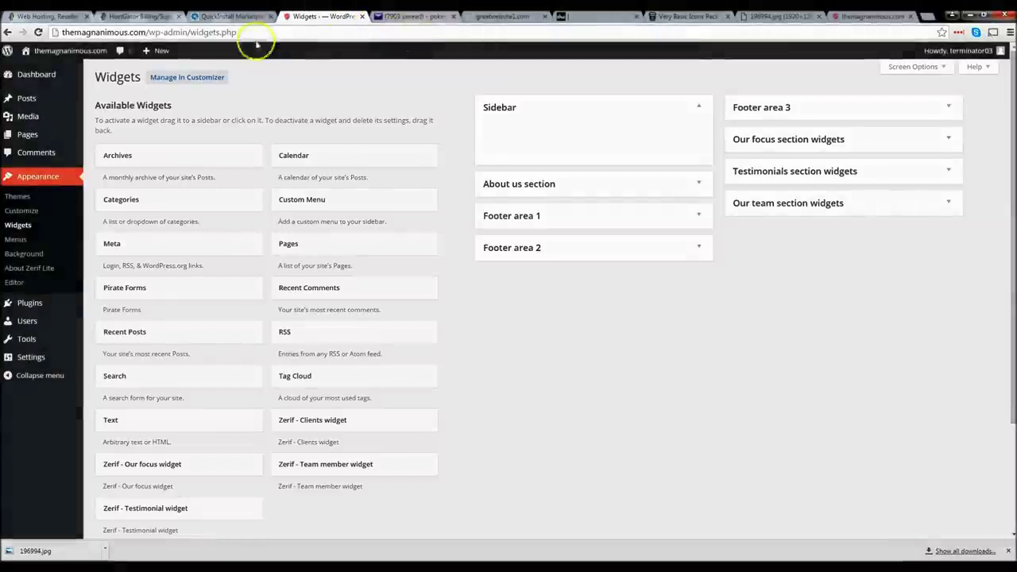
Visit the live site's front page and open the full marketing article.
{"action": "mouse_move", "coordinate": [79, 50]}
{"action": "left_click", "coordinate": [36, 69]}
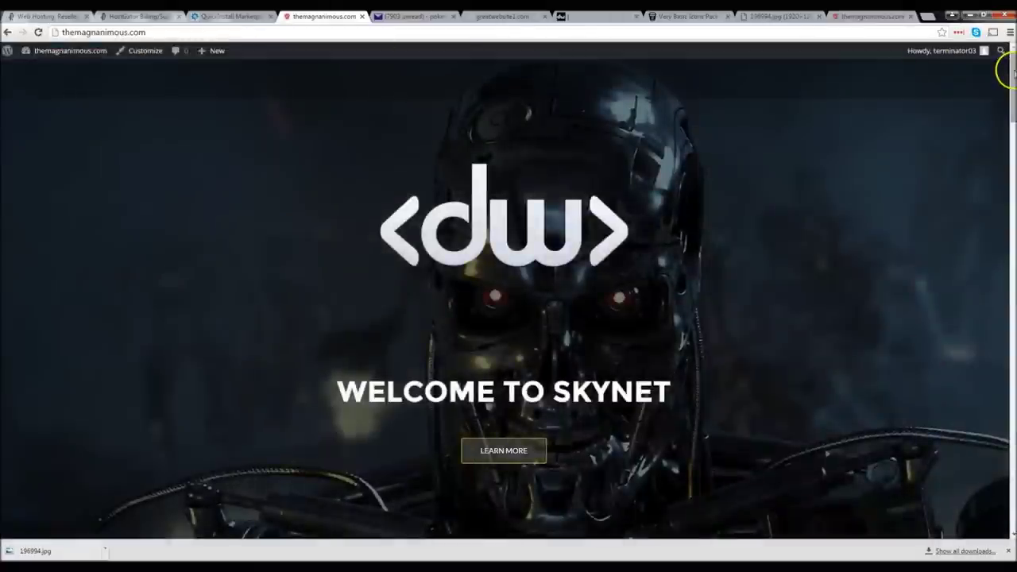
{"action": "left_click_drag", "start_coordinate": [1011, 71], "coordinate": [1012, 459]}
{"action": "left_click", "coordinate": [520, 403]}
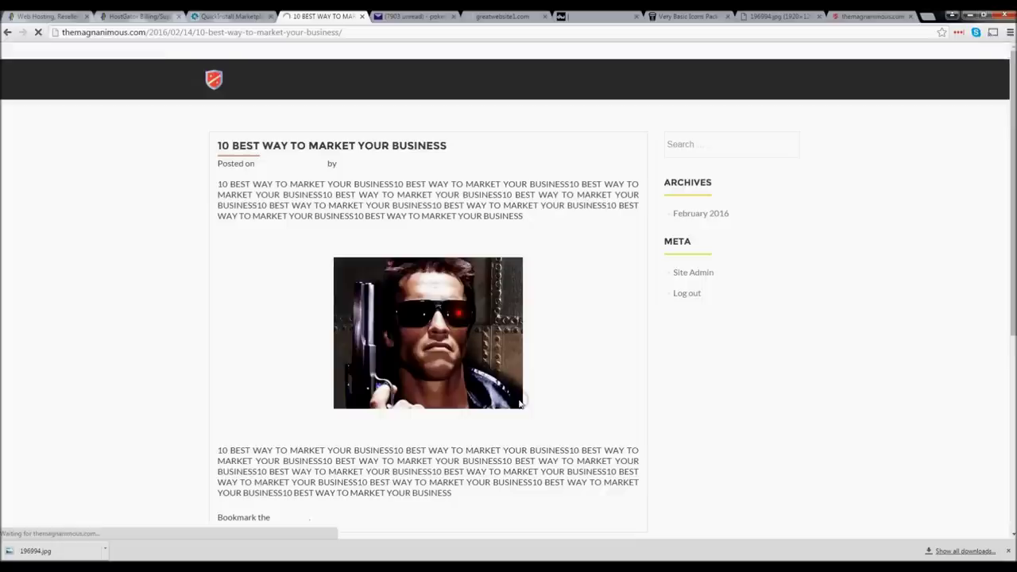
Scroll through the article, then go to the admin Dashboard.
{"action": "scroll", "coordinate": [747, 354], "scroll_direction": "down", "scroll_amount": 1}
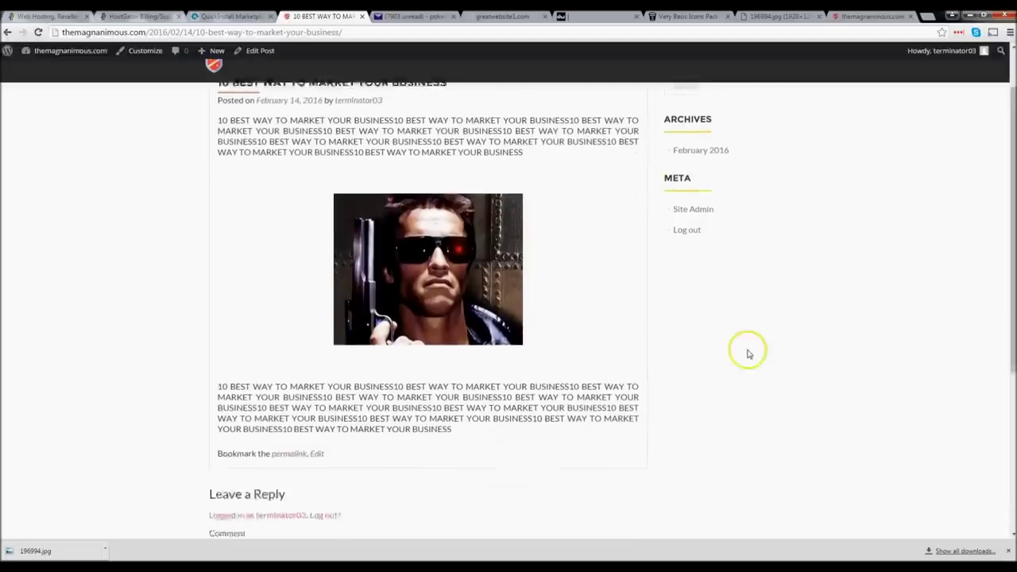
{"action": "scroll", "coordinate": [746, 343], "scroll_direction": "up", "scroll_amount": 1}
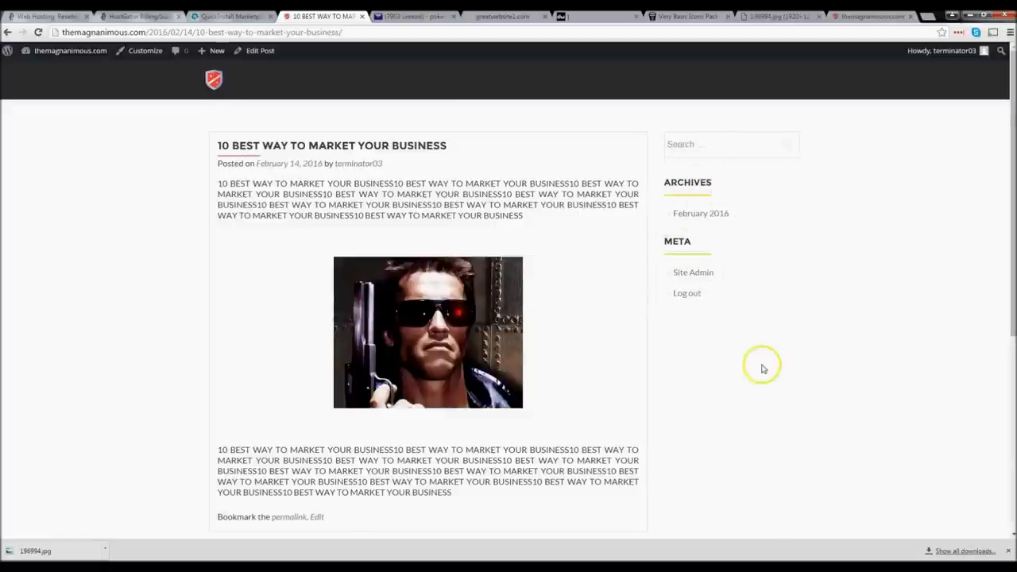
{"action": "scroll", "coordinate": [761, 367], "scroll_direction": "down", "scroll_amount": 2}
{"action": "scroll", "coordinate": [761, 367], "scroll_direction": "up", "scroll_amount": 2}
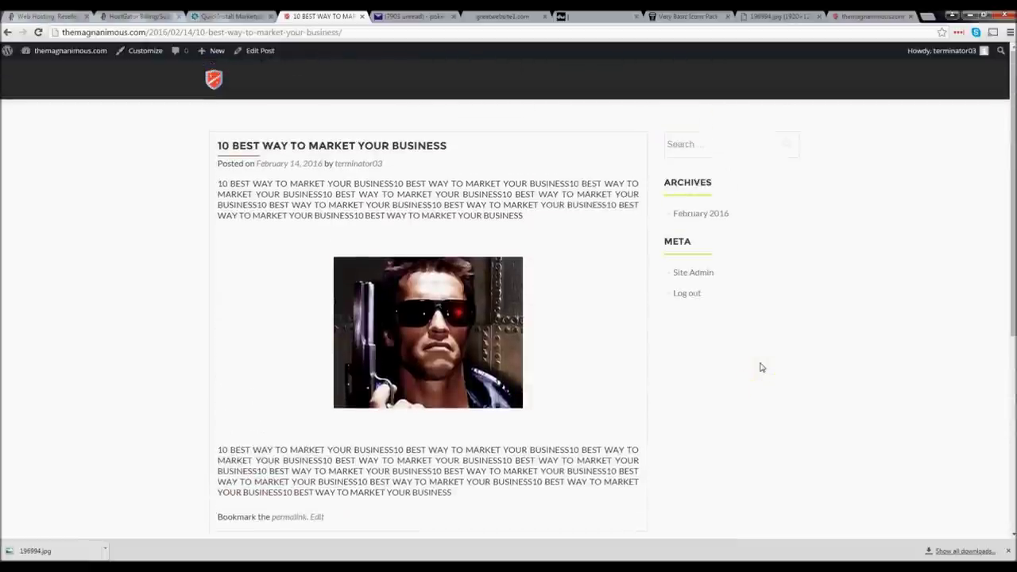
{"action": "mouse_move", "coordinate": [92, 56]}
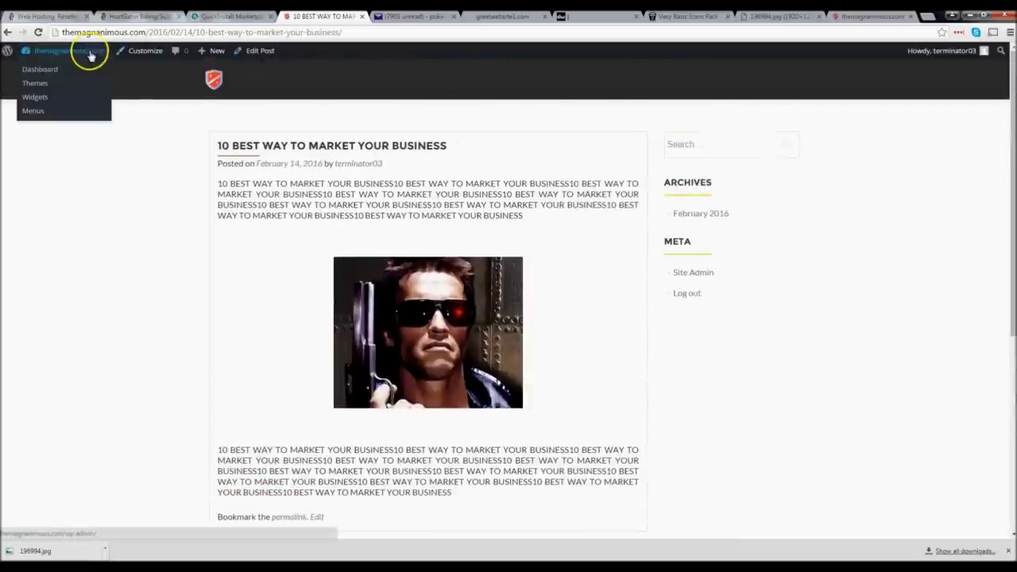
{"action": "left_click", "coordinate": [69, 72]}
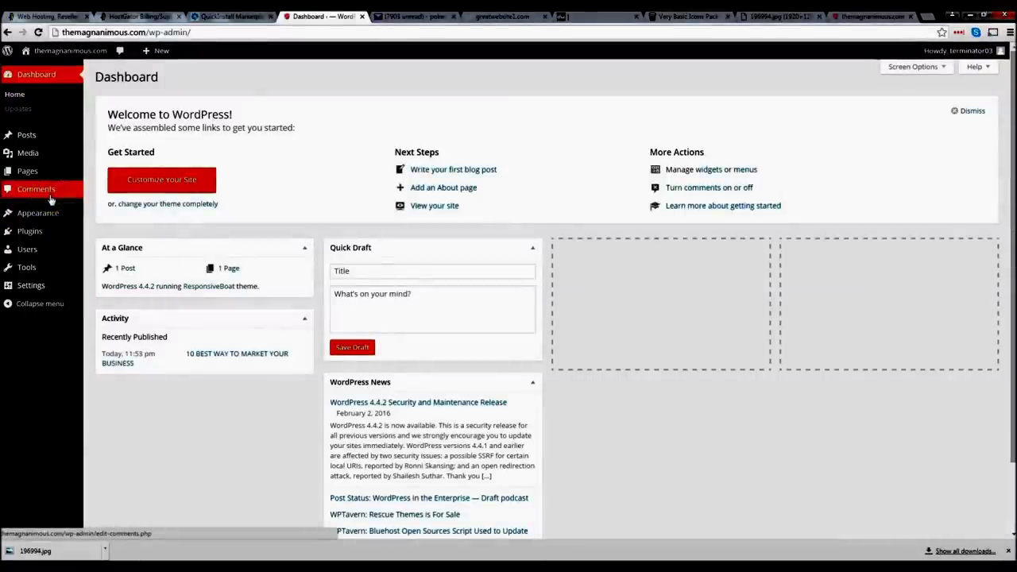
{"action": "mouse_move", "coordinate": [89, 52]}
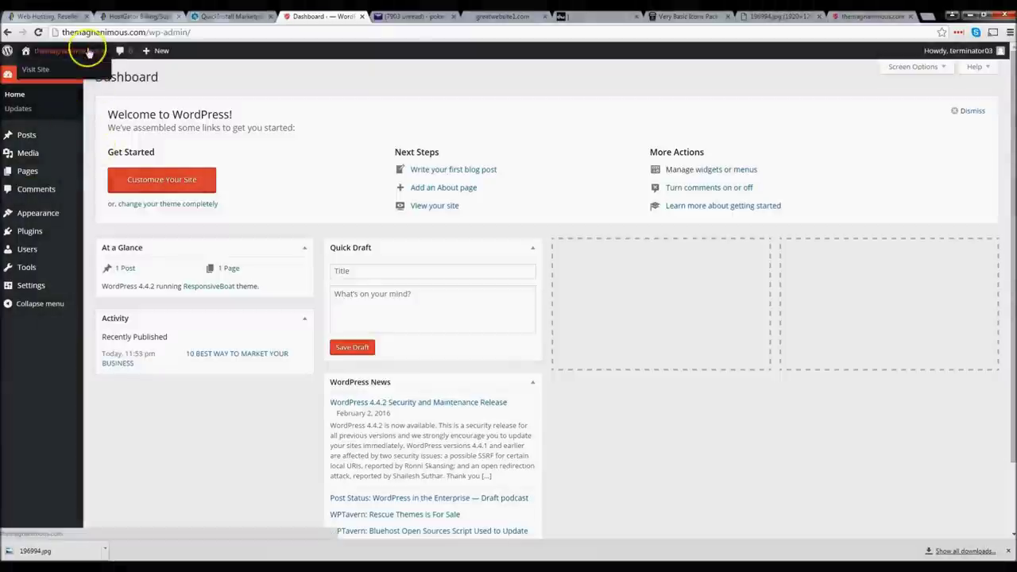
{"action": "left_click", "coordinate": [75, 71]}
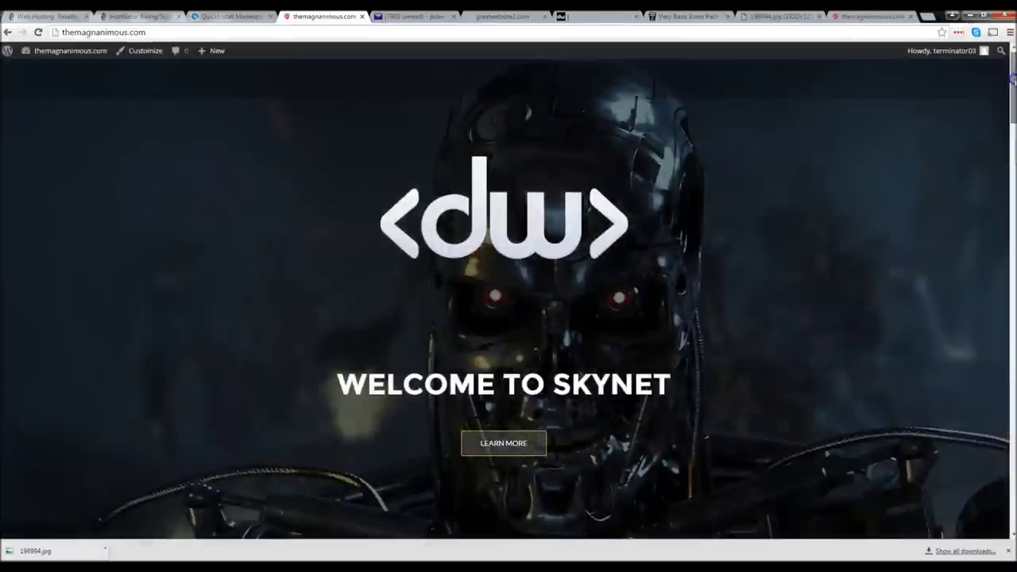
{"action": "left_click_drag", "start_coordinate": [1012, 79], "coordinate": [1015, 493]}
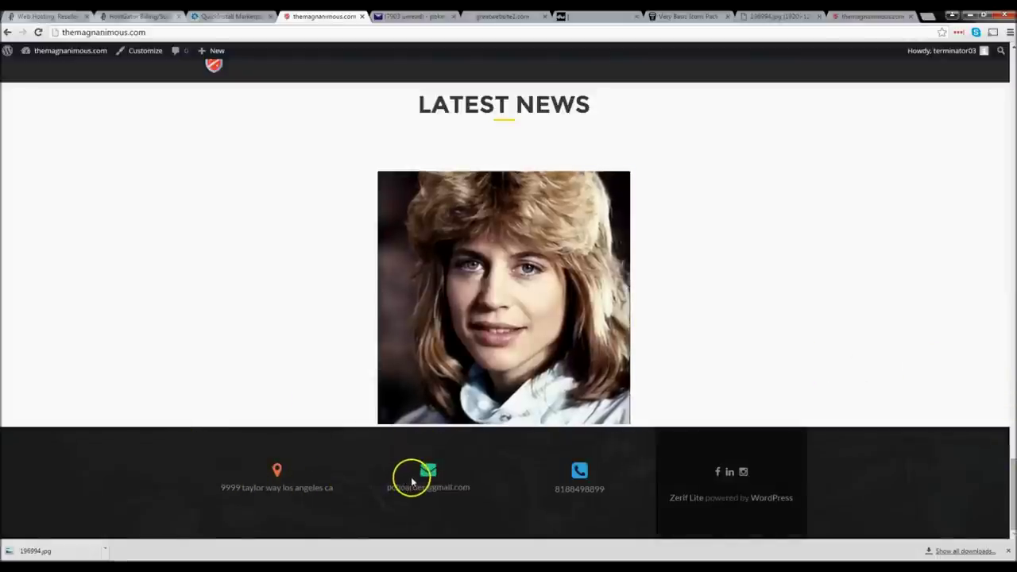
{"action": "left_click", "coordinate": [533, 445]}
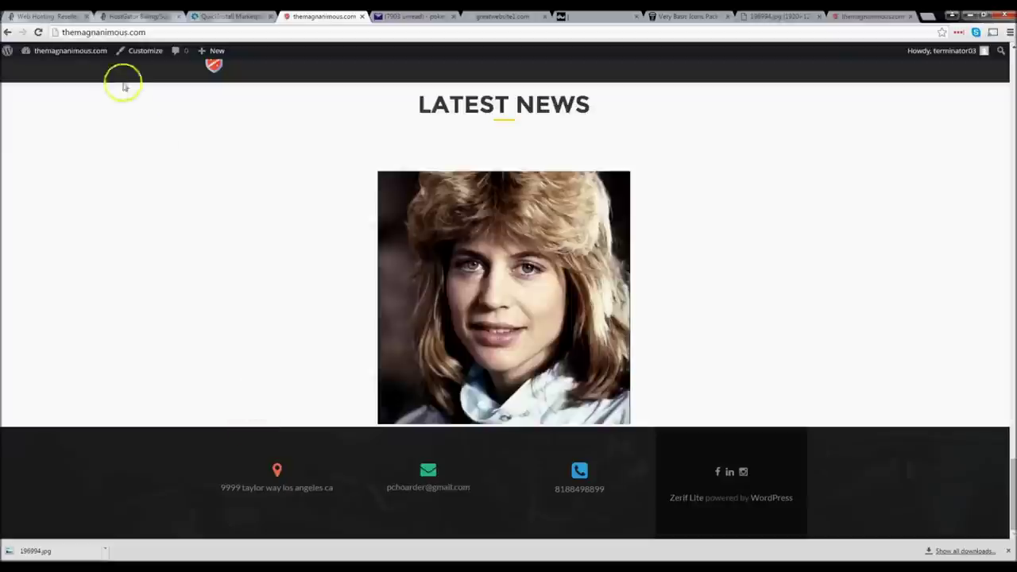
{"action": "mouse_move", "coordinate": [101, 59]}
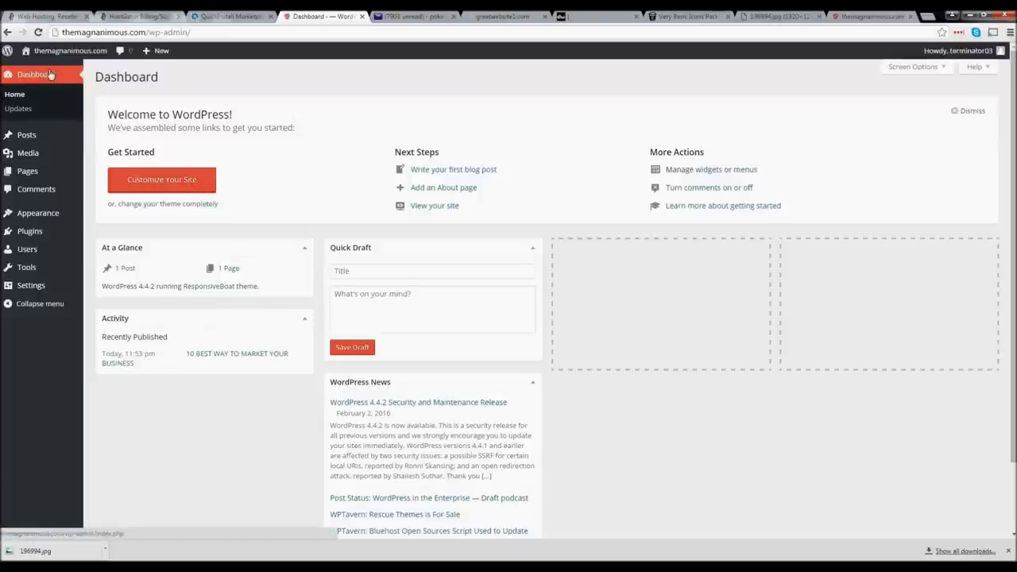
Add a Pirate Forms widget to Footer area 3 from the Widgets page.
{"action": "mouse_move", "coordinate": [48, 219]}
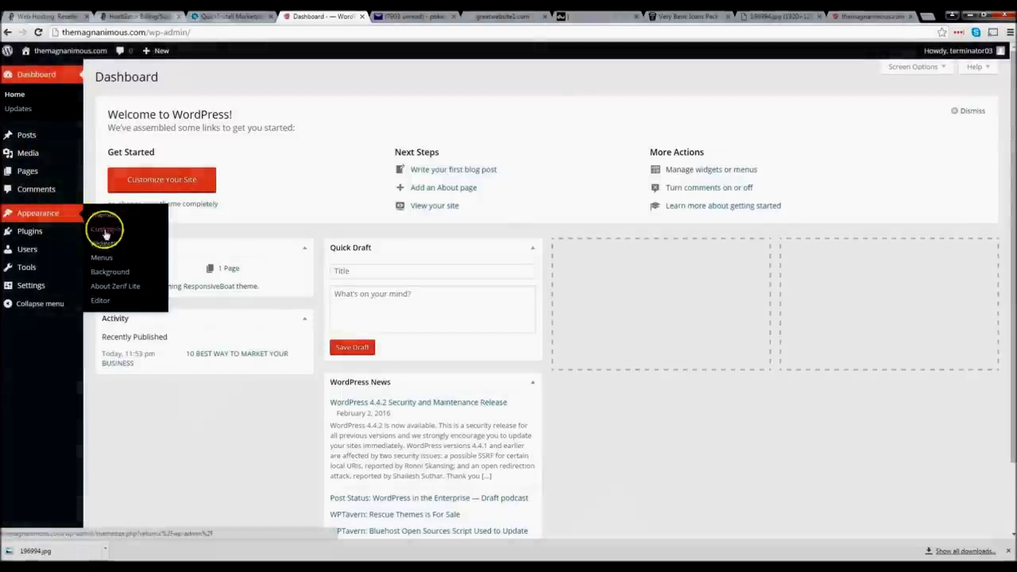
{"action": "left_click", "coordinate": [104, 245]}
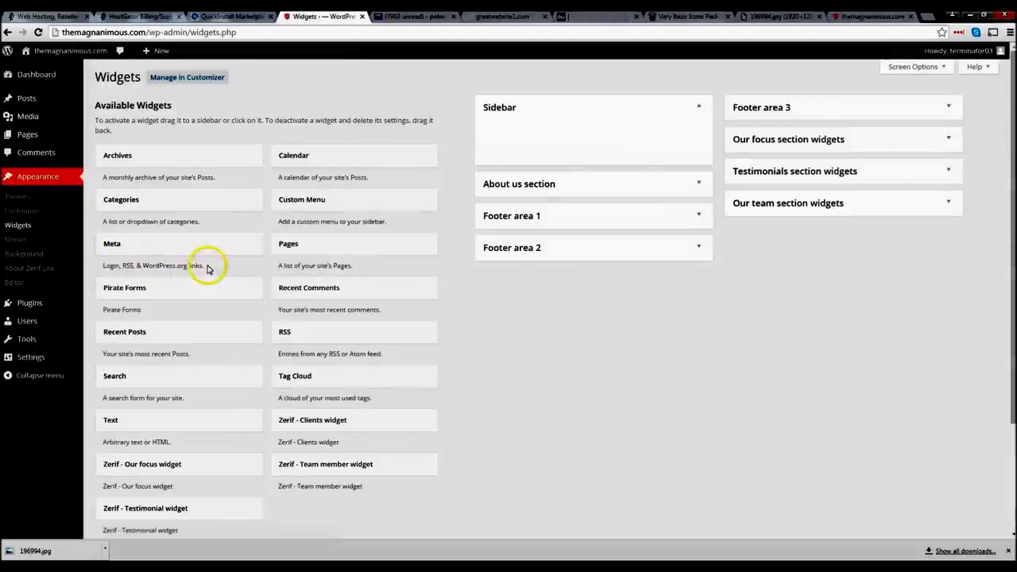
{"action": "left_click", "coordinate": [147, 288]}
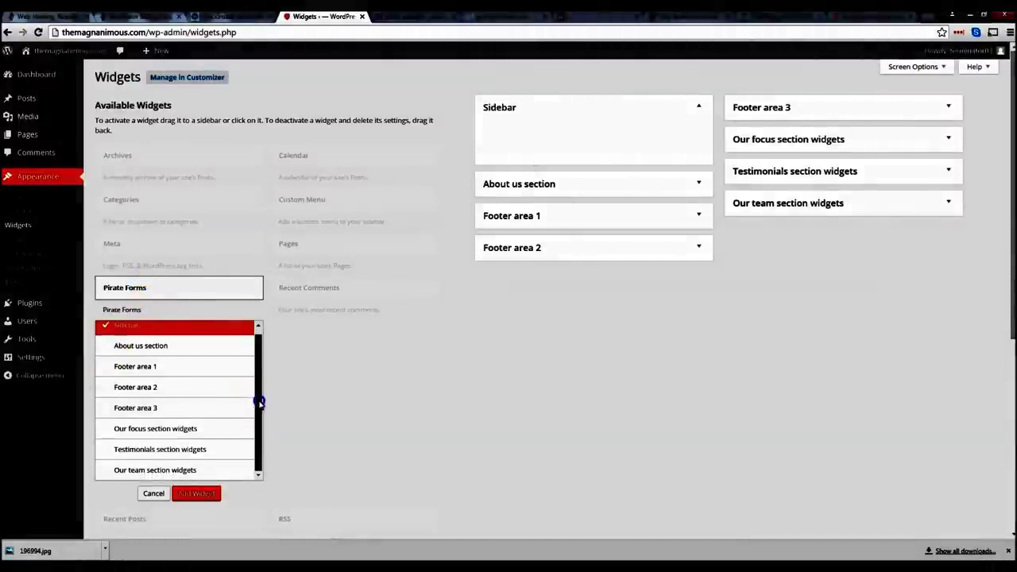
{"action": "left_click", "coordinate": [260, 362]}
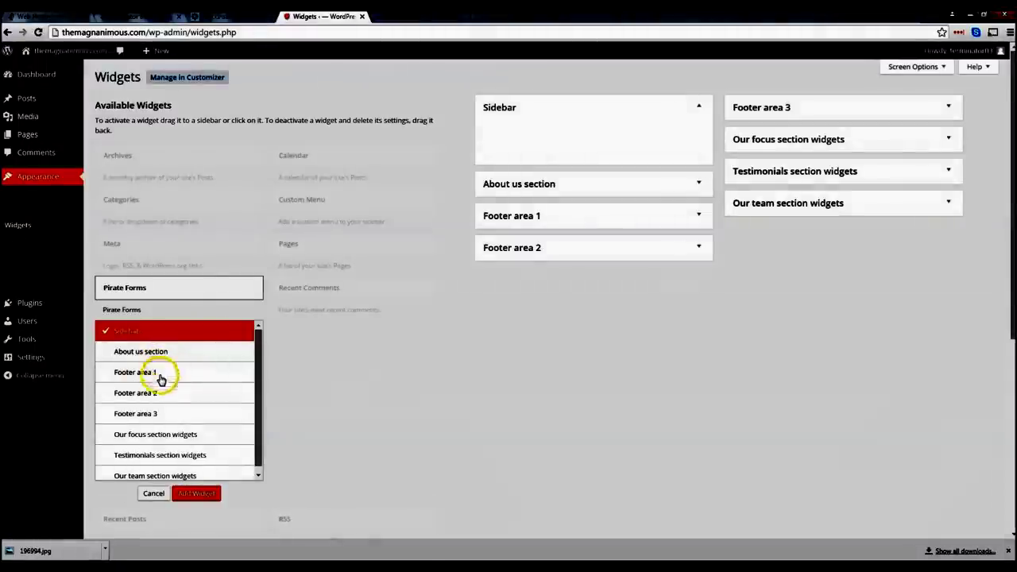
{"action": "left_click", "coordinate": [161, 415]}
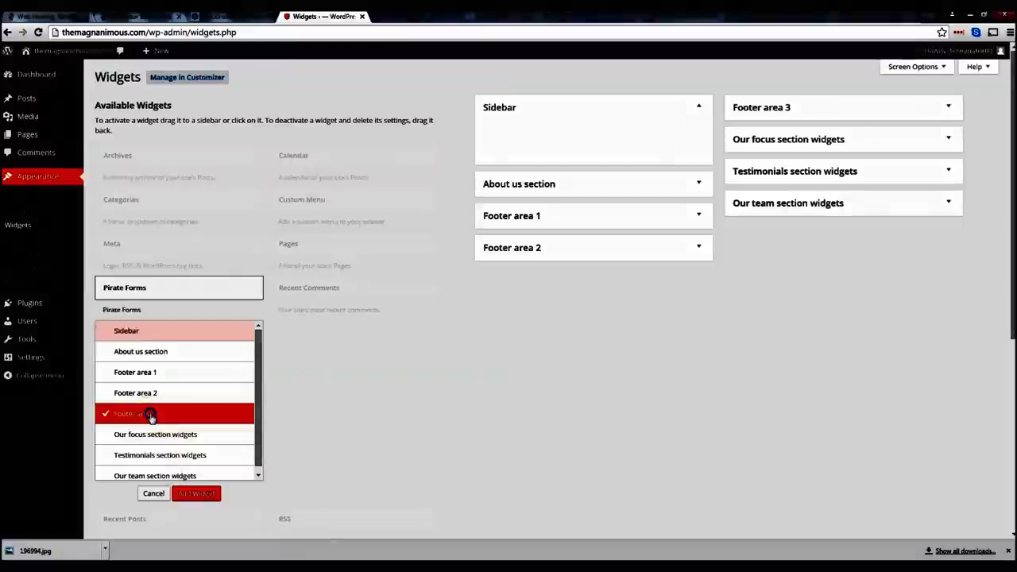
{"action": "left_click", "coordinate": [207, 494]}
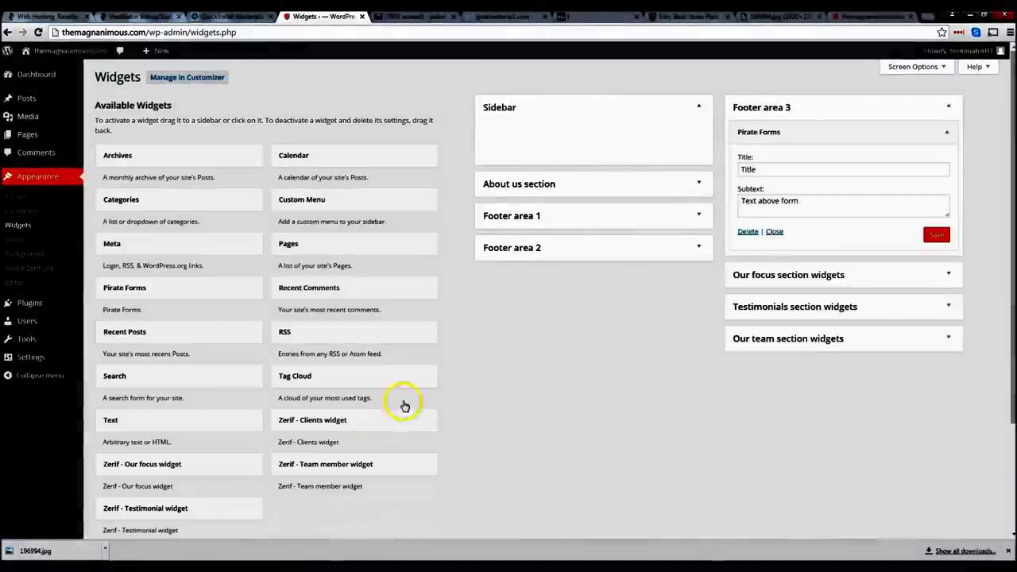
Title the widget 'SIGN UP!' with subtext 'HELLO' and save it.
{"action": "left_click", "coordinate": [781, 166]}
{"action": "double_click", "coordinate": [782, 165]}
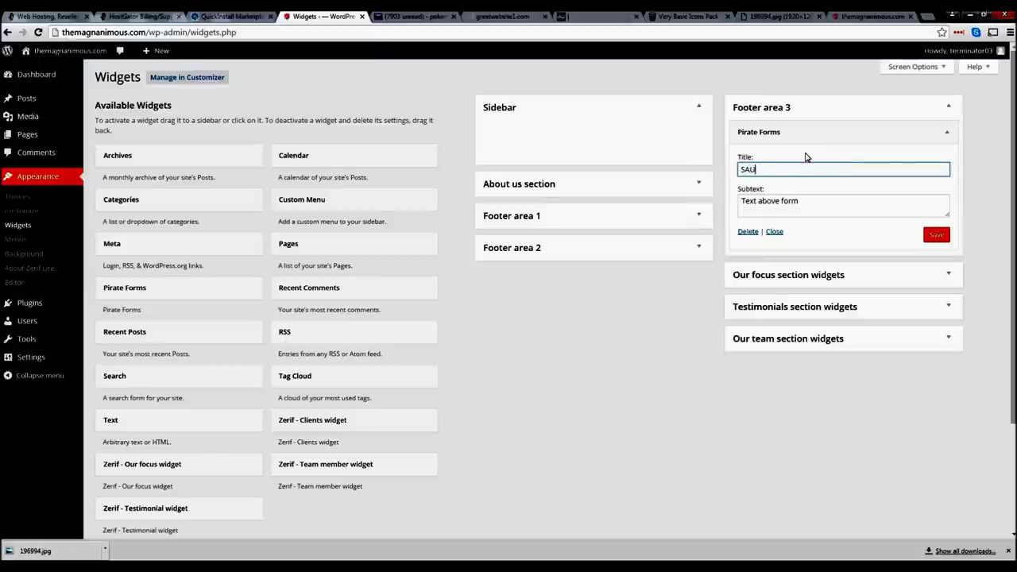
{"action": "key", "text": "Tab"}
{"action": "left_click_drag", "start_coordinate": [812, 205], "coordinate": [710, 208]}
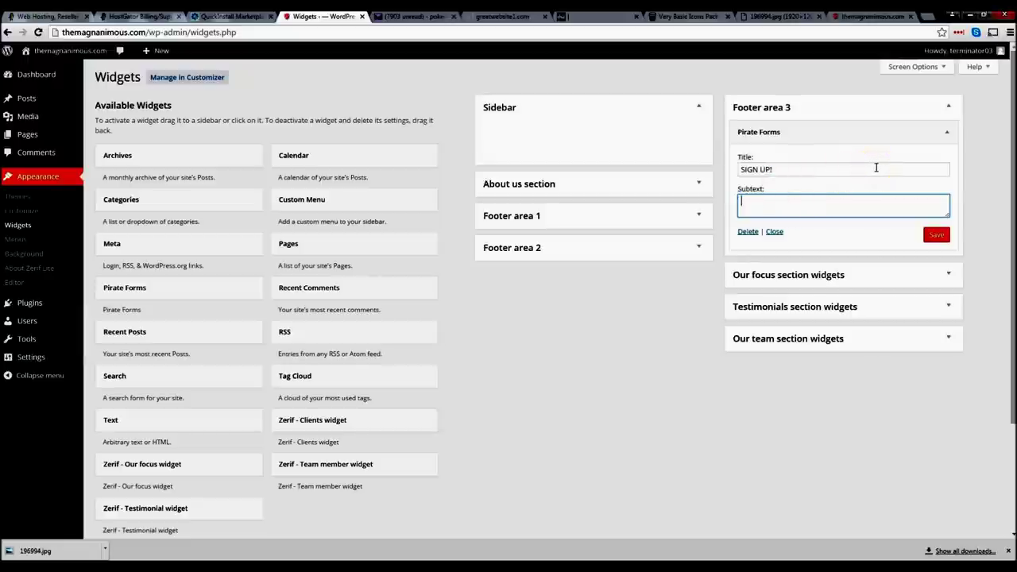
{"action": "left_click", "coordinate": [938, 236]}
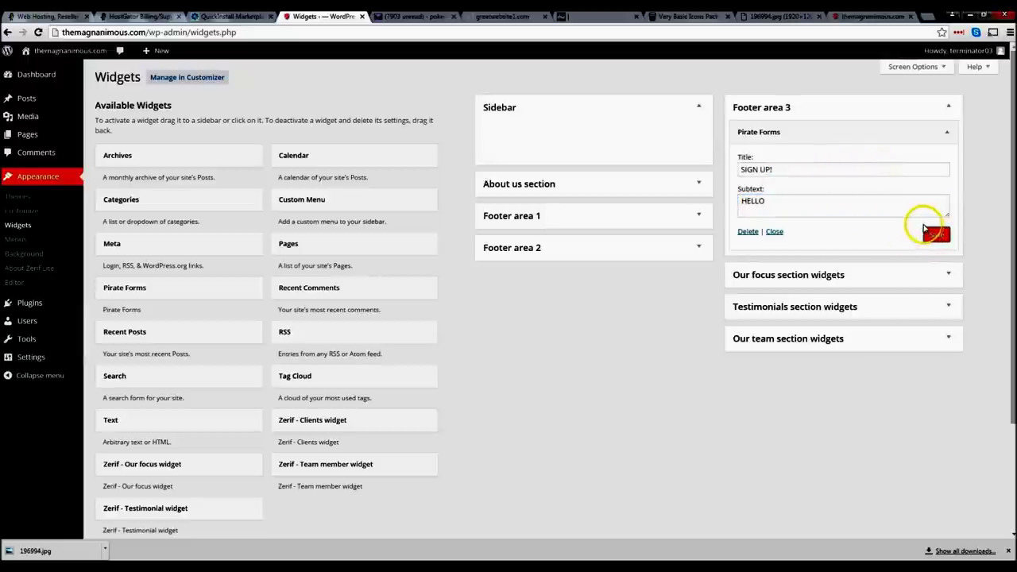
Open the live site and scroll to the footer's SIGN UP! form and its HELLO subtext.
{"action": "mouse_move", "coordinate": [91, 52]}
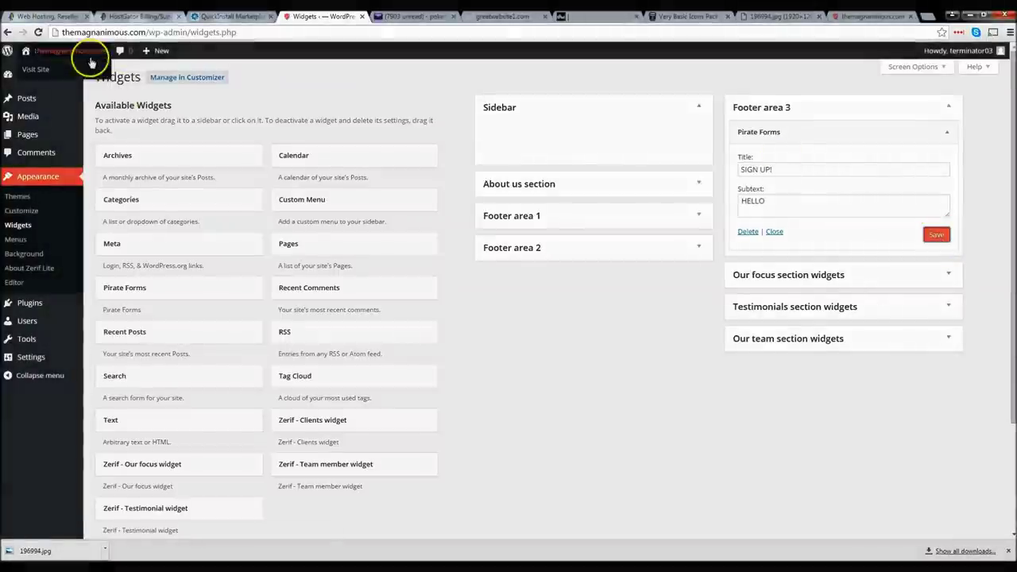
{"action": "left_click", "coordinate": [78, 71]}
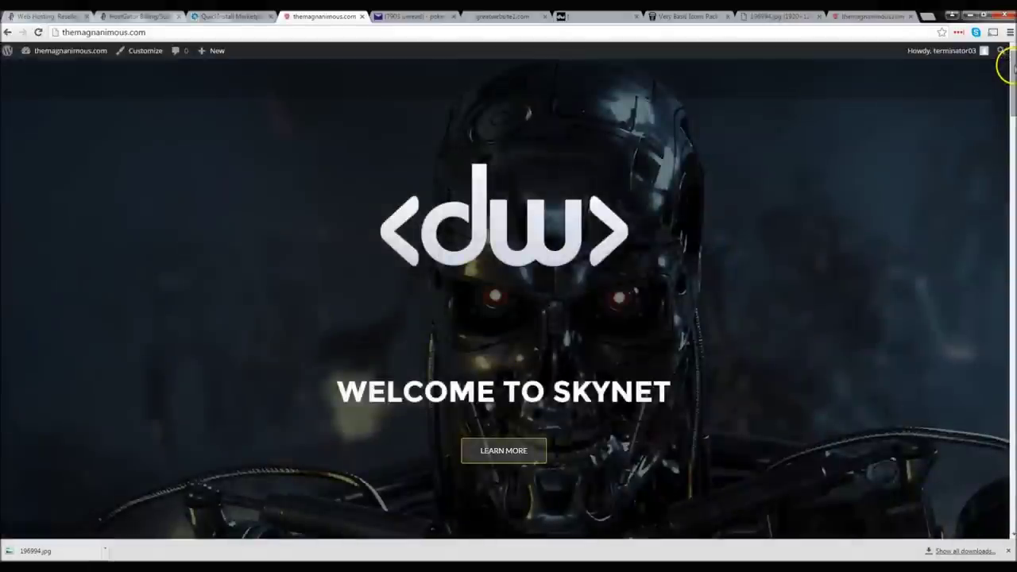
{"action": "left_click_drag", "start_coordinate": [1013, 76], "coordinate": [1013, 474]}
{"action": "left_click_drag", "start_coordinate": [460, 218], "coordinate": [403, 216]}
{"action": "left_click_drag", "start_coordinate": [526, 244], "coordinate": [484, 244]}
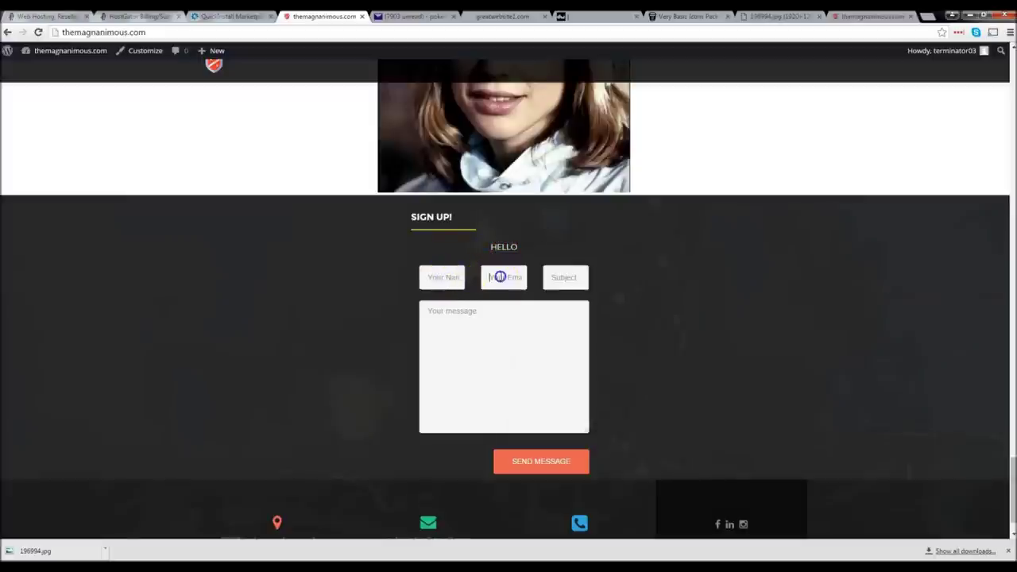
Start typing the visitor's name in the form and accept the browser's autofill contact details.
{"action": "left_click", "coordinate": [525, 349]}
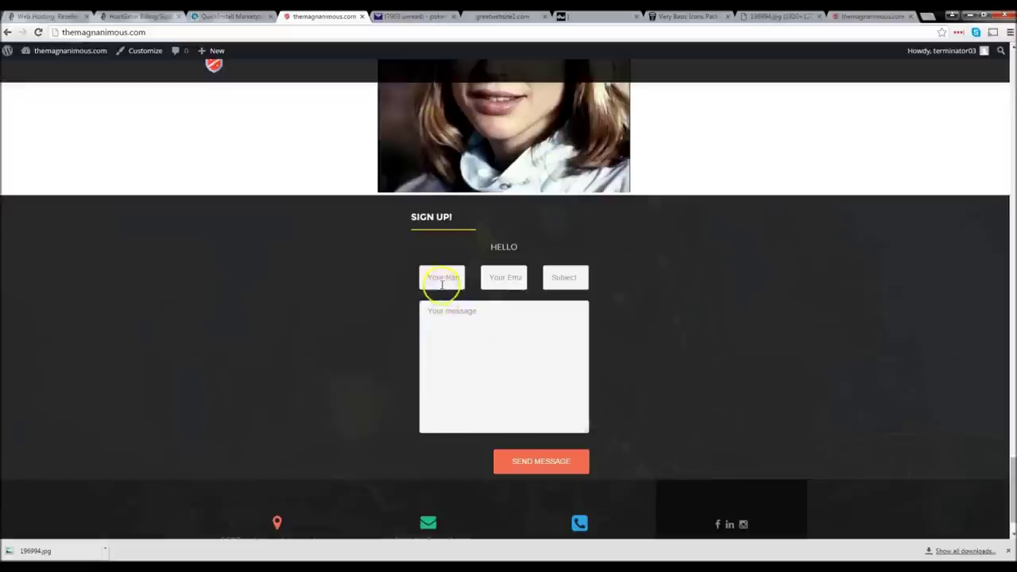
{"action": "type", "text": "DARRE"}
{"action": "key", "text": "Down"}
{"action": "key", "text": "Return"}
Submit the SIGN UP! form with the message HOWDY! and check the reloaded page.
{"action": "key", "text": "Tab"}
{"action": "key", "text": "Tab"}
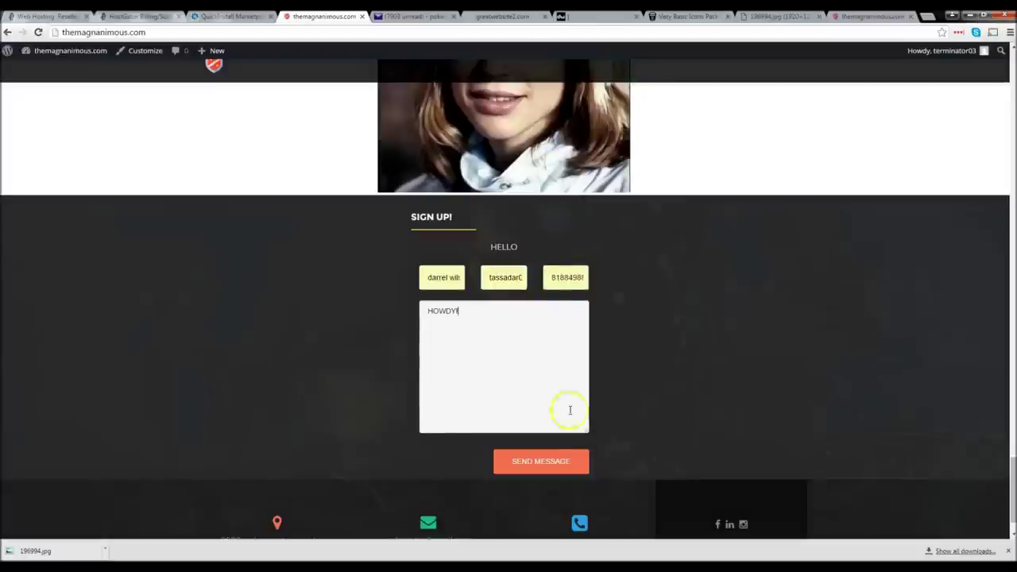
{"action": "left_click", "coordinate": [550, 464]}
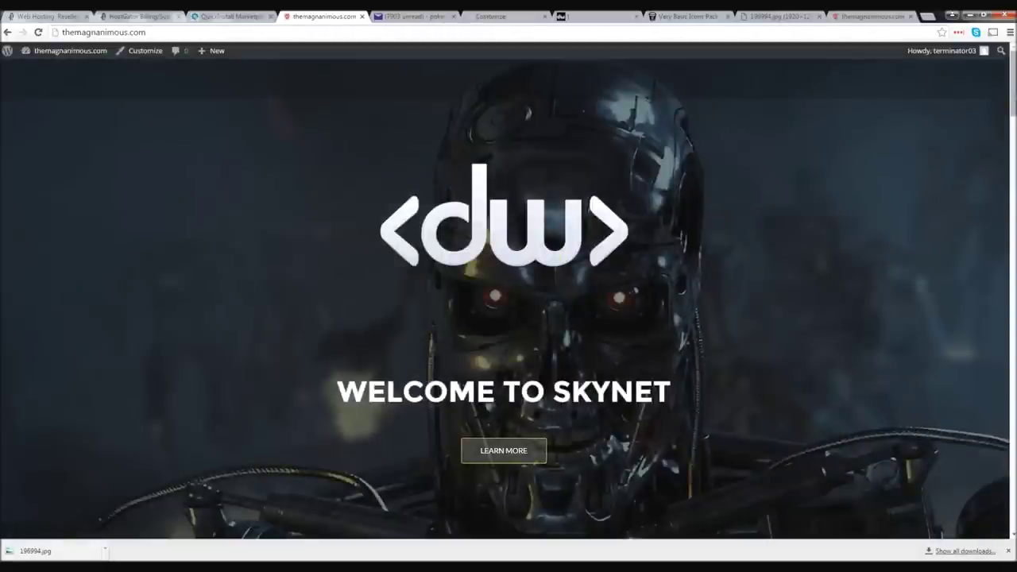
{"action": "left_click_drag", "start_coordinate": [1012, 82], "coordinate": [1011, 457]}
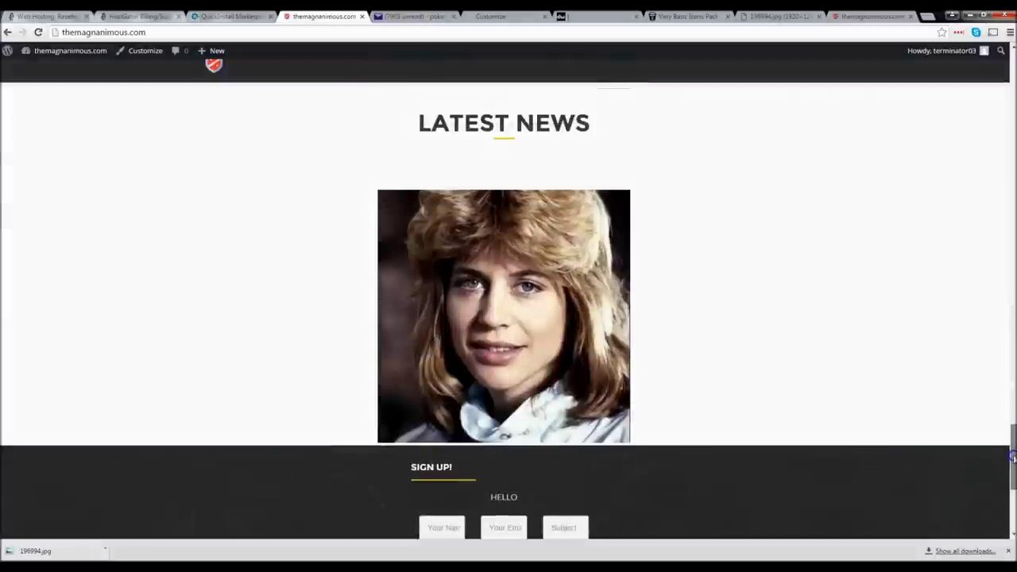
In the Customizer, go to Ribbon sections and edit the BottomButton Ribbon text.
{"action": "left_click", "coordinate": [151, 50]}
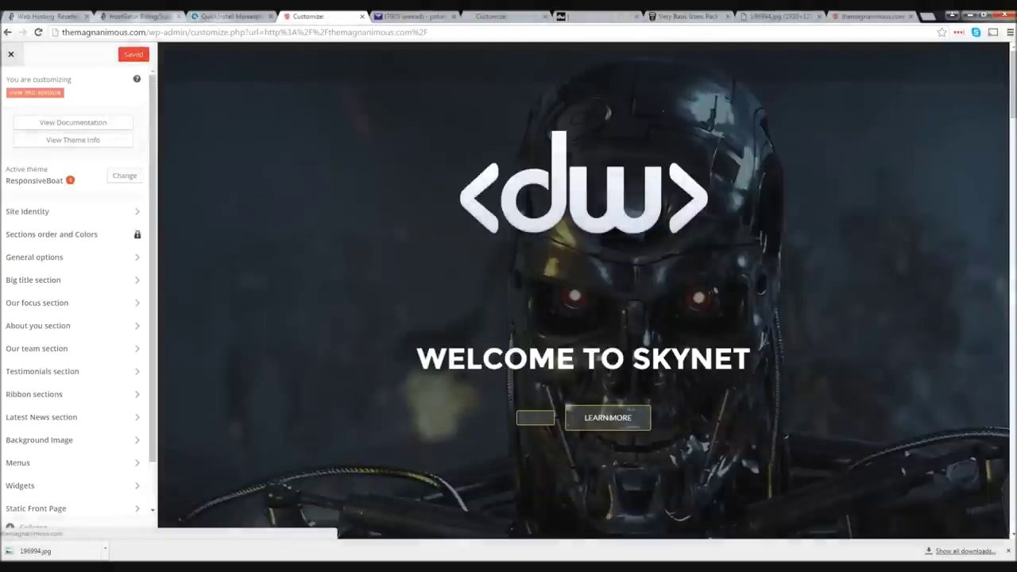
{"action": "scroll", "coordinate": [28, 334], "scroll_direction": "down", "scroll_amount": 1}
{"action": "left_click", "coordinate": [52, 345]}
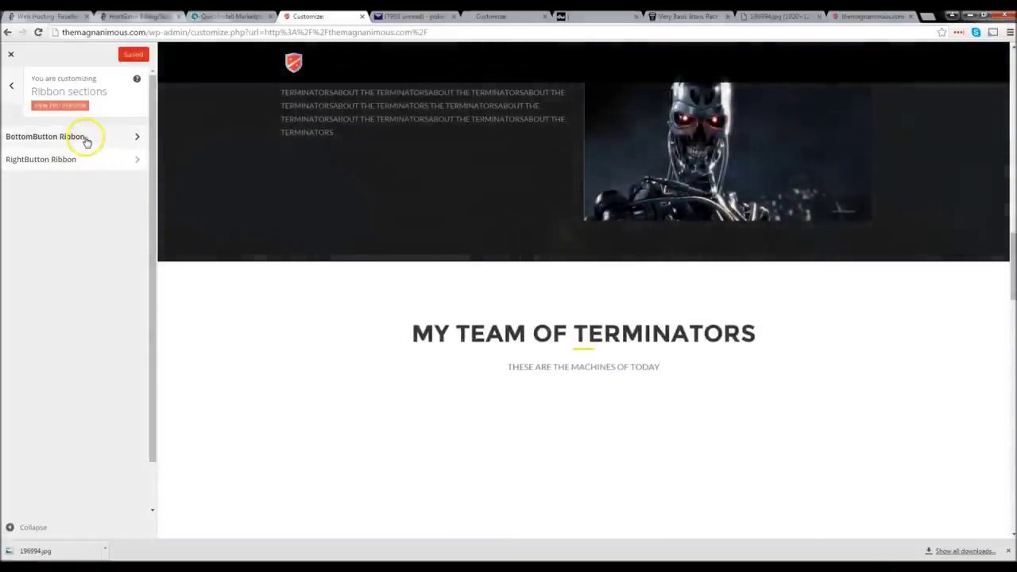
{"action": "left_click", "coordinate": [27, 137]}
{"action": "left_click", "coordinate": [27, 137]}
Set the green ribbon text to 'THE COOLEST WEBSITE EVER' with a LEARN MORE button, and publish.
{"action": "type", "text": "THE COOLEST WEB"}
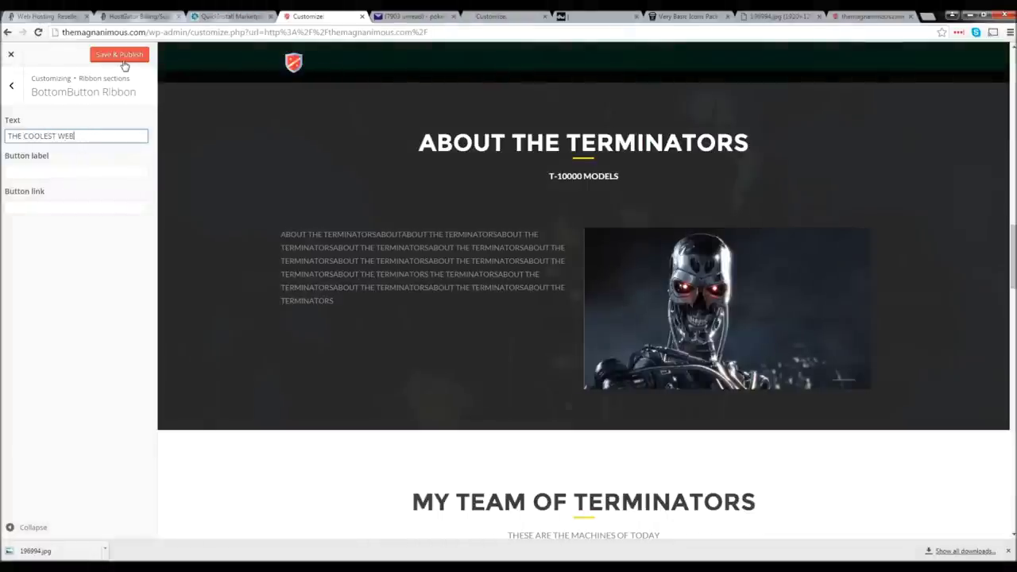
{"action": "type", "text": "SITE EVER"}
{"action": "key", "text": "Tab"}
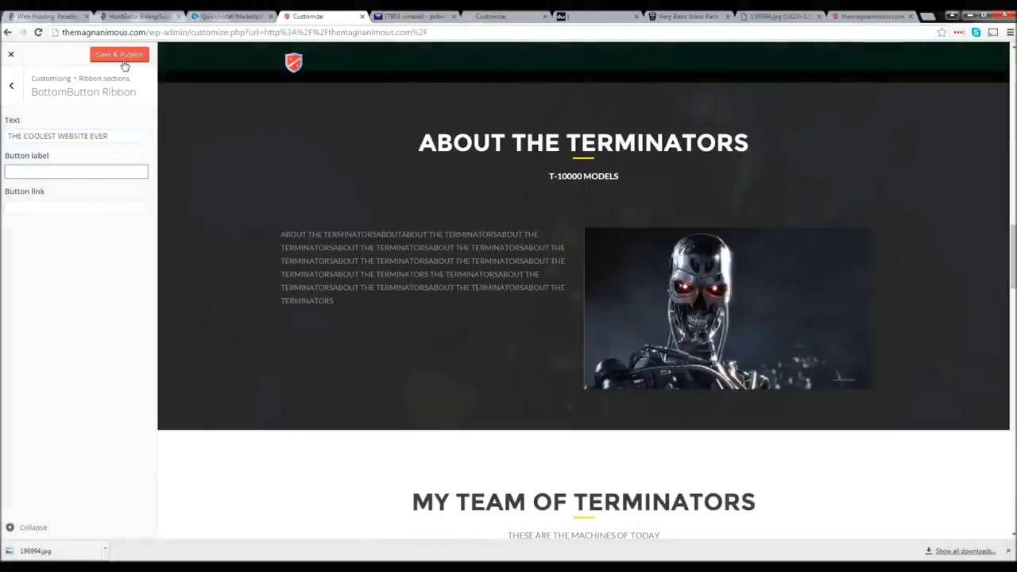
{"action": "type", "text": "LEARN MORE"}
{"action": "key", "text": "Tab"}
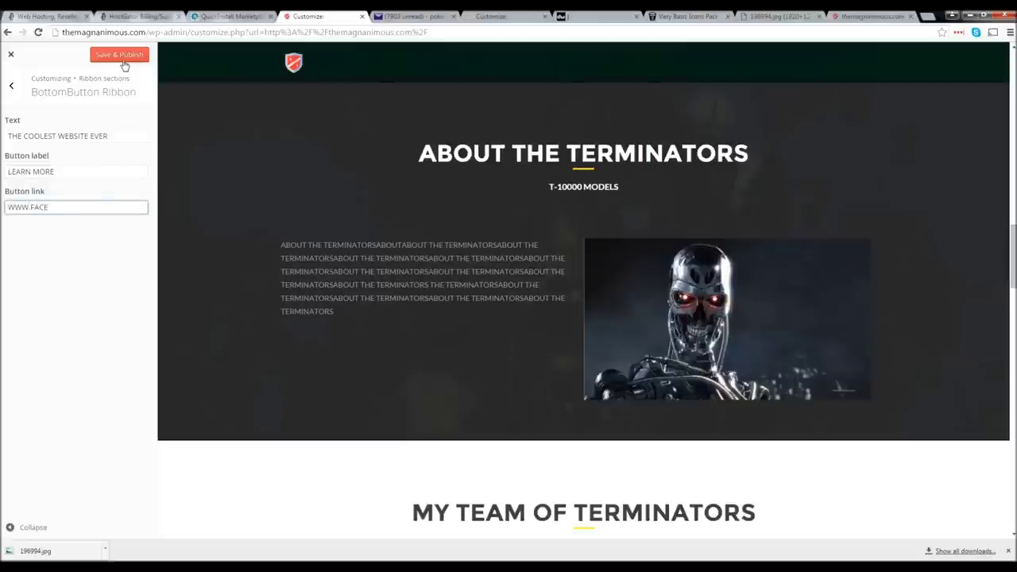
{"action": "left_click", "coordinate": [123, 63]}
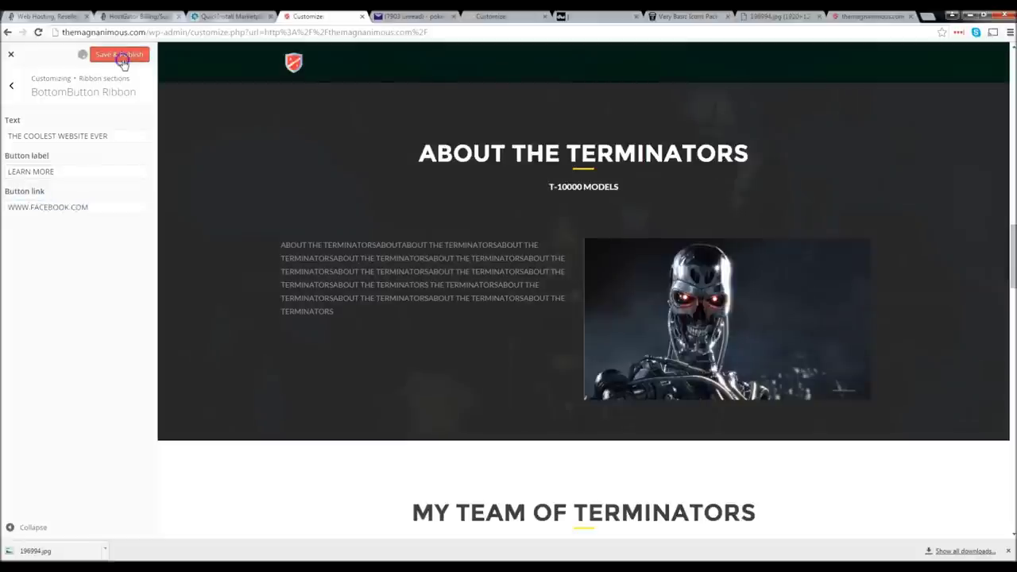
Check the green ribbon heading in the preview, then return to the ribbon sections list.
{"action": "scroll", "coordinate": [386, 258], "scroll_direction": "up", "scroll_amount": 5}
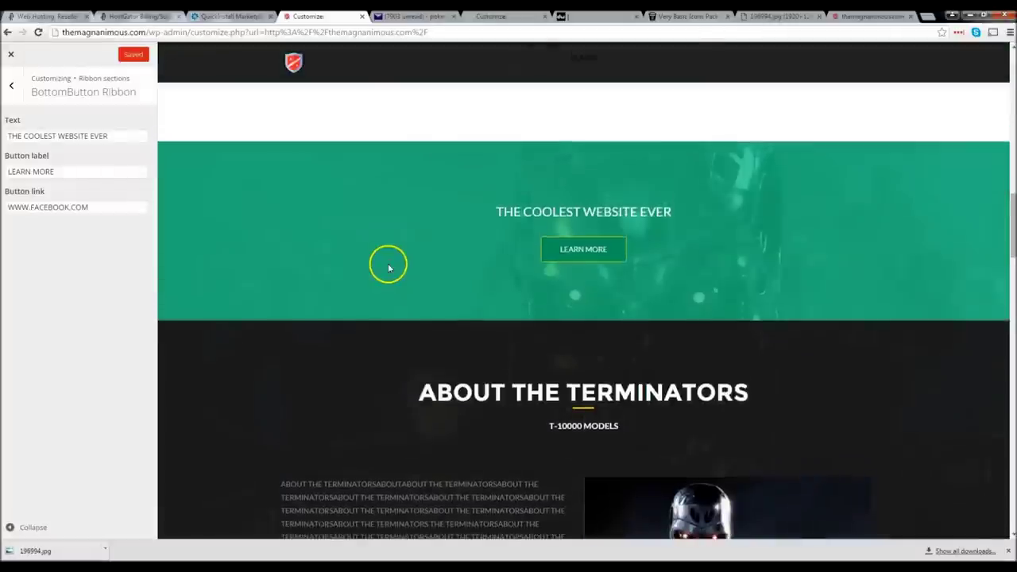
{"action": "scroll", "coordinate": [484, 368], "scroll_direction": "down", "scroll_amount": 2}
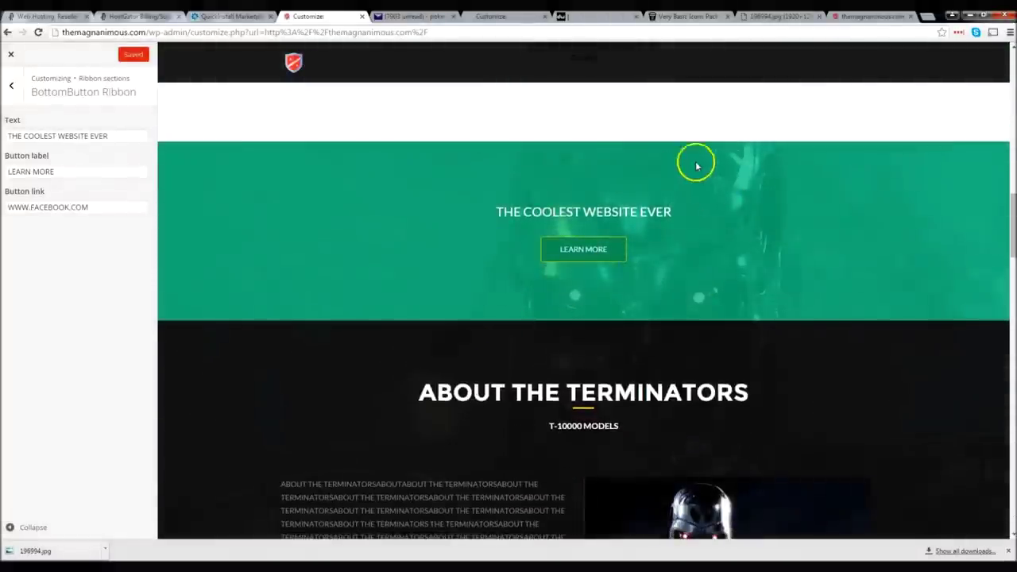
{"action": "left_click_drag", "start_coordinate": [565, 209], "coordinate": [922, 248]}
{"action": "mouse_move", "coordinate": [1008, 243]}
{"action": "left_mouse_down"}
{"action": "mouse_move", "coordinate": [1013, 96]}
{"action": "mouse_move", "coordinate": [1012, 248]}
{"action": "left_mouse_up"}
{"action": "left_click", "coordinate": [12, 86]}
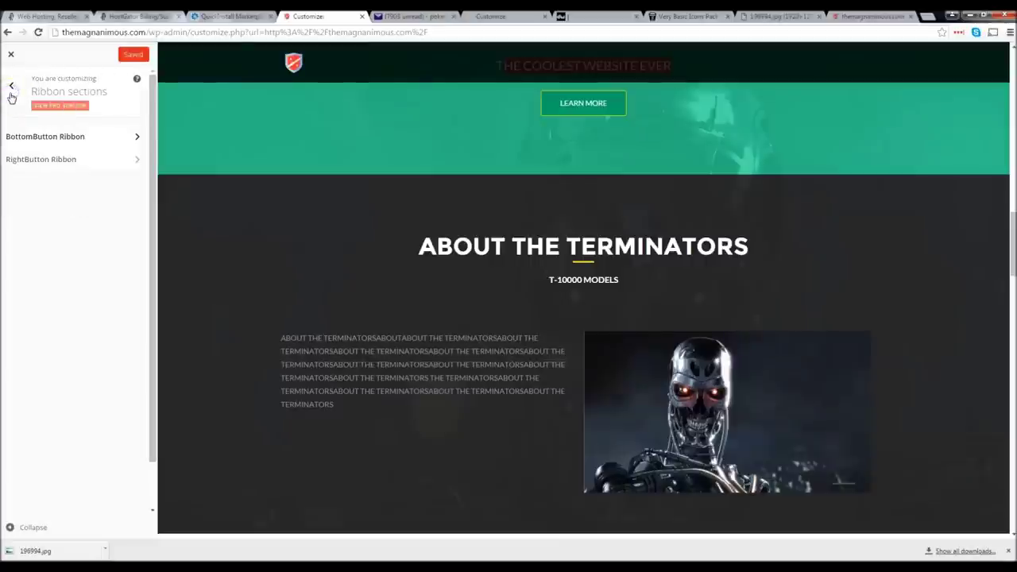
Set the RightButton ribbon to 'WE MADE THE HIGHEST SALES OF THE WEST COAST', button linking to FACEBOOK.COM, and publish.
{"action": "left_click", "coordinate": [54, 166]}
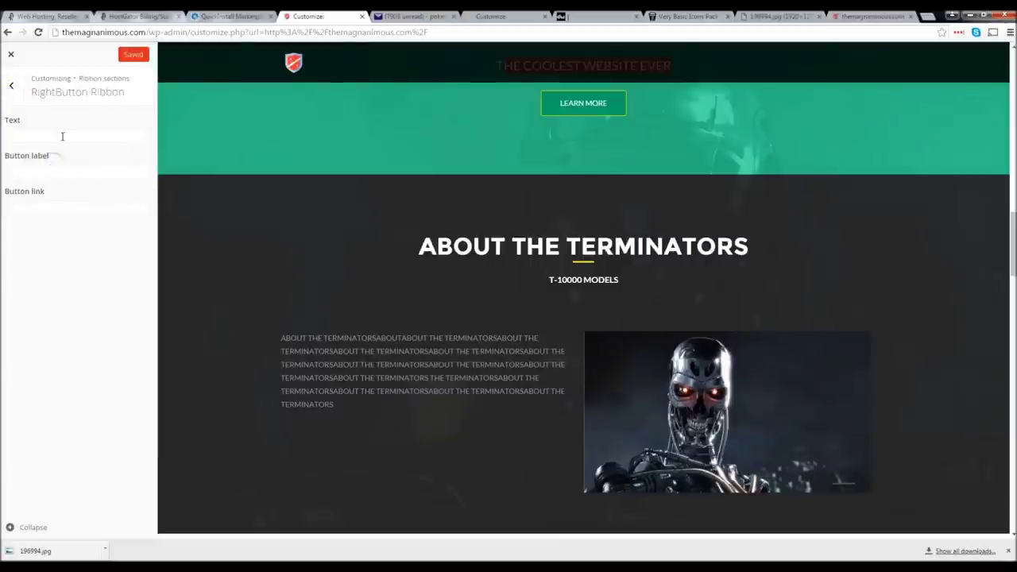
{"action": "left_click", "coordinate": [62, 136]}
{"action": "scroll", "coordinate": [288, 277], "scroll_direction": "down", "scroll_amount": 5}
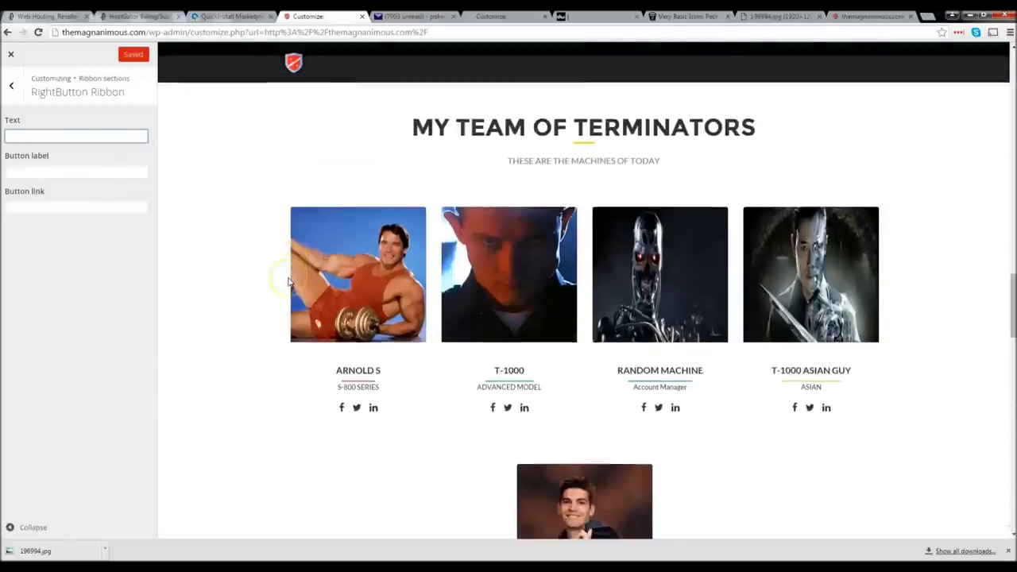
{"action": "type", "text": "MEET"}
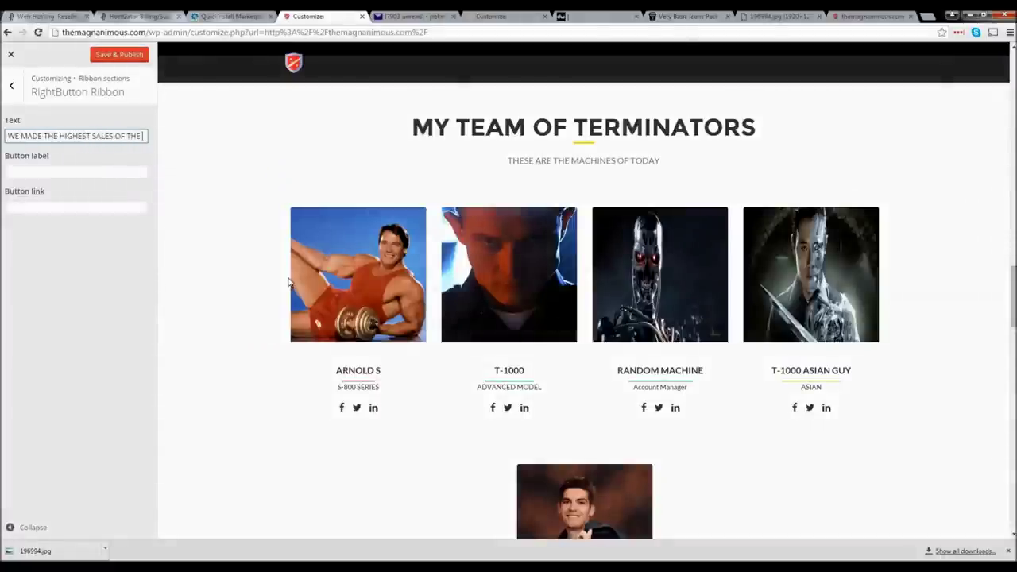
{"action": "type", "text": "T COAST"}
{"action": "key", "text": "Tab"}
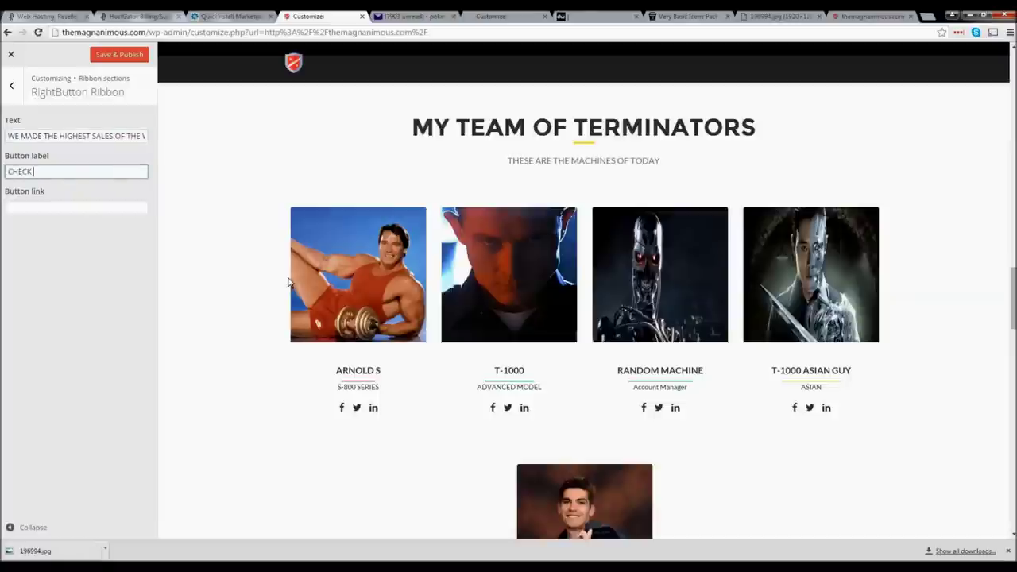
{"action": "key", "text": "Tab"}
{"action": "type", "text": "FACEBO"}
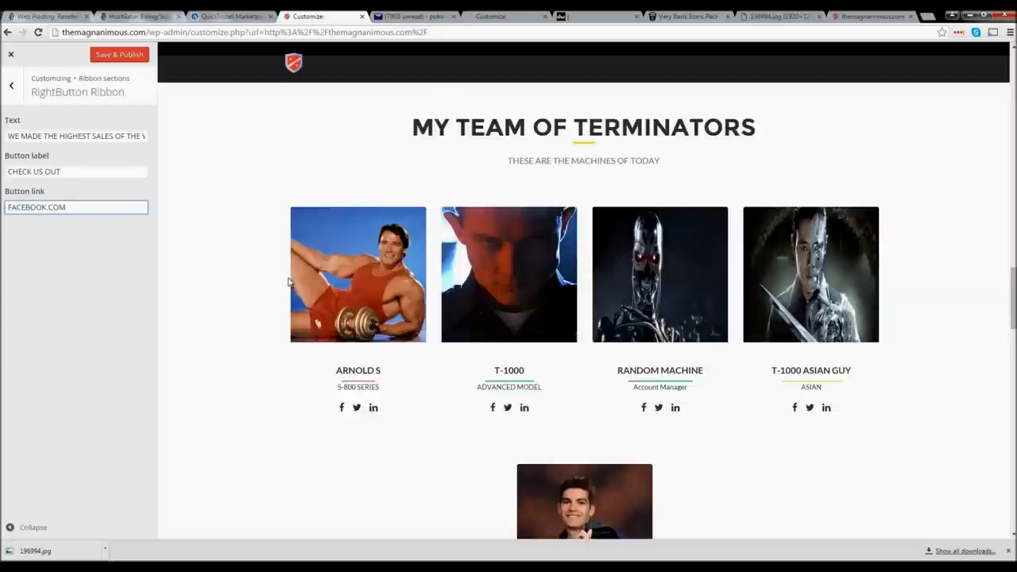
{"action": "left_click", "coordinate": [130, 57]}
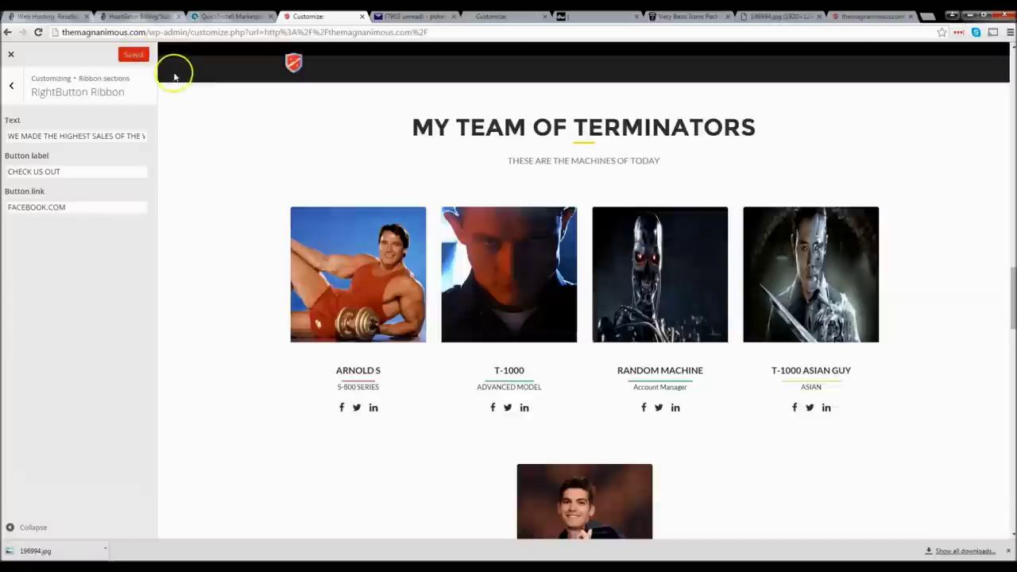
Check the orange ribbon and its CHECK US OUT button in the preview, then close the Customizer.
{"action": "scroll", "coordinate": [300, 216], "scroll_direction": "down", "scroll_amount": 10}
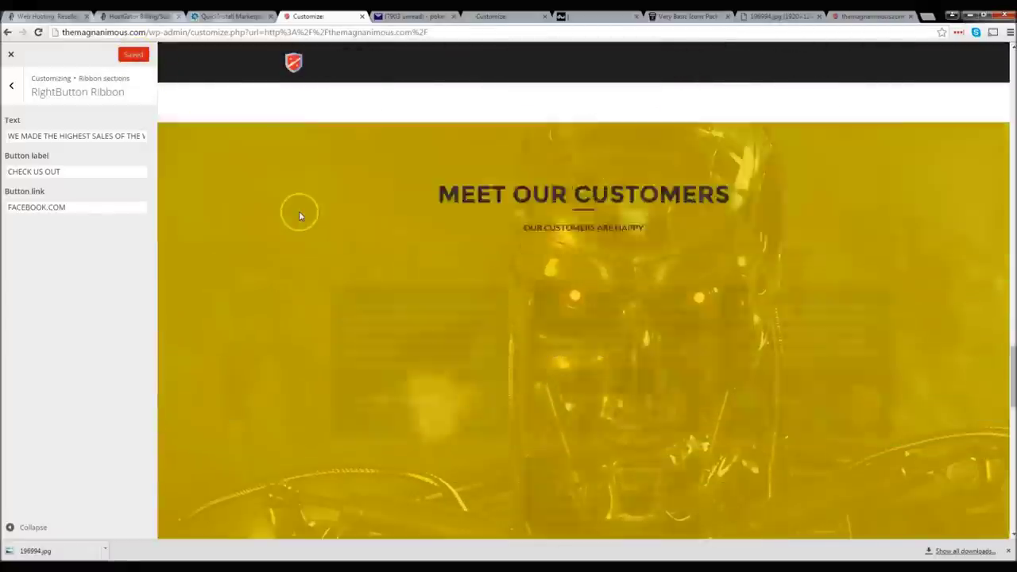
{"action": "scroll", "coordinate": [300, 215], "scroll_direction": "down", "scroll_amount": 2}
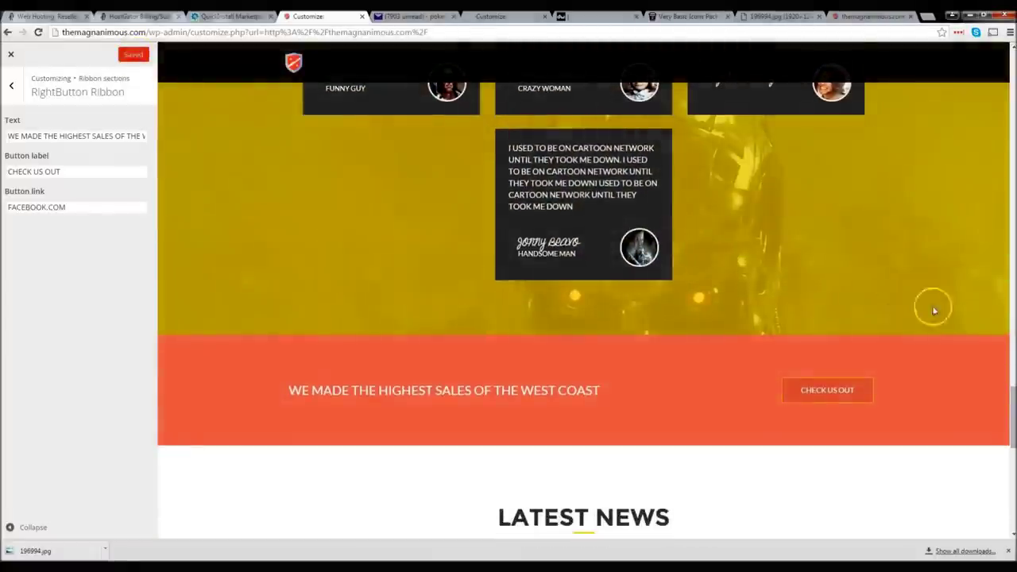
{"action": "mouse_move", "coordinate": [1008, 390]}
{"action": "left_mouse_down"}
{"action": "mouse_move", "coordinate": [1009, 265]}
{"action": "mouse_move", "coordinate": [1013, 408]}
{"action": "left_mouse_up"}
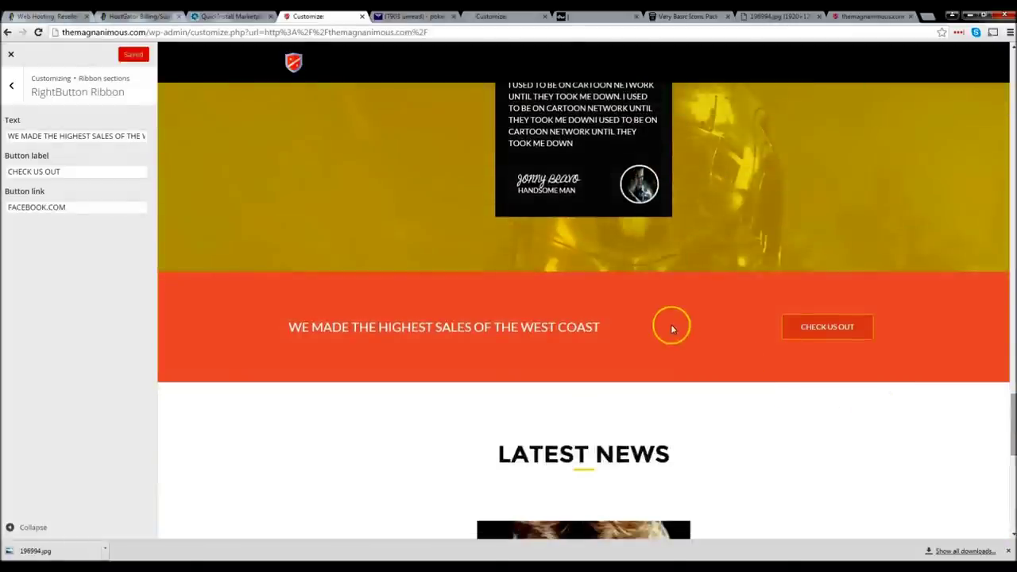
{"action": "left_click_drag", "start_coordinate": [628, 338], "coordinate": [276, 330]}
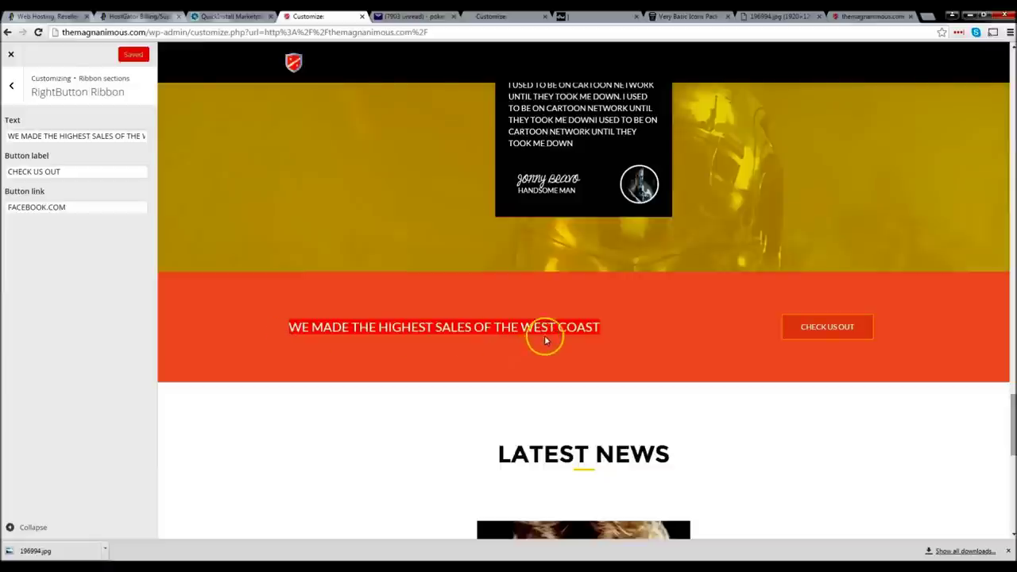
{"action": "left_click", "coordinate": [817, 331]}
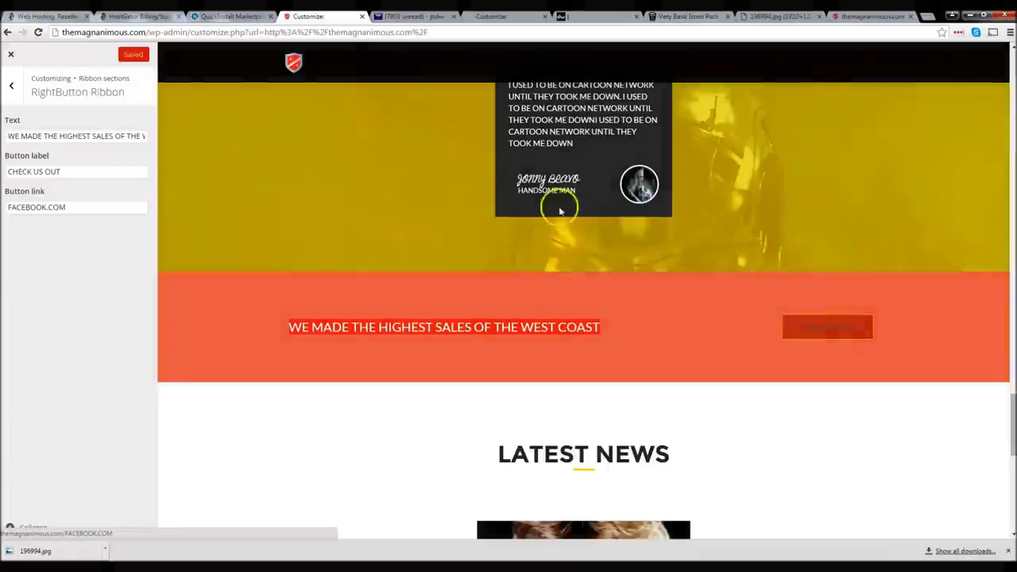
{"action": "left_click", "coordinate": [10, 55]}
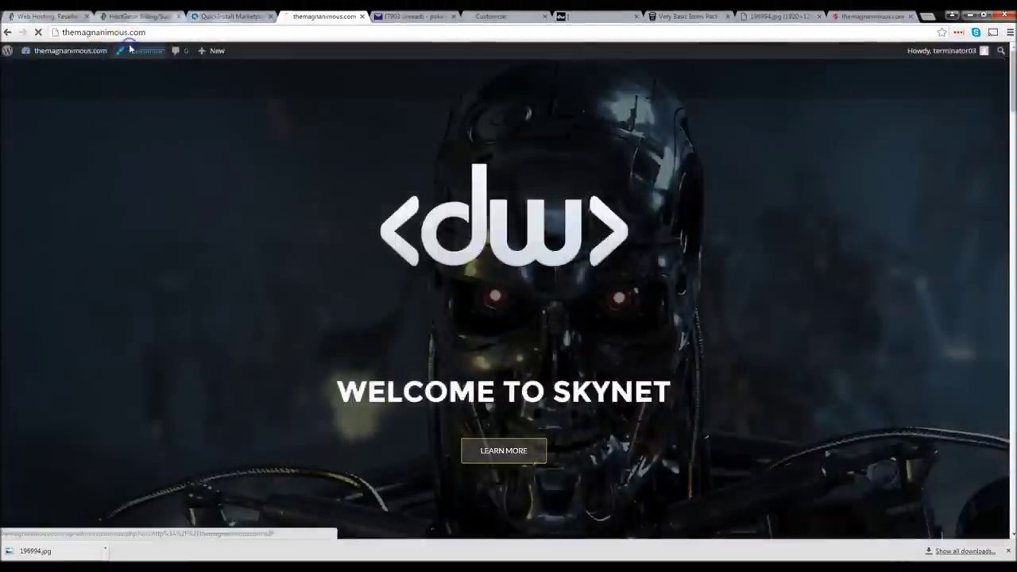
{"action": "left_click", "coordinate": [131, 49]}
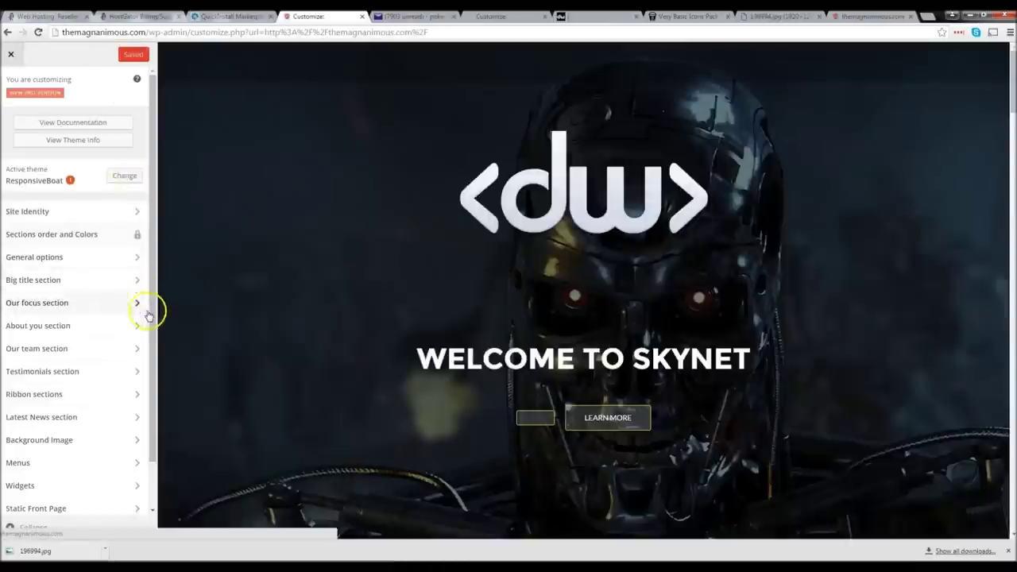
{"action": "left_click_drag", "start_coordinate": [150, 325], "coordinate": [151, 382]}
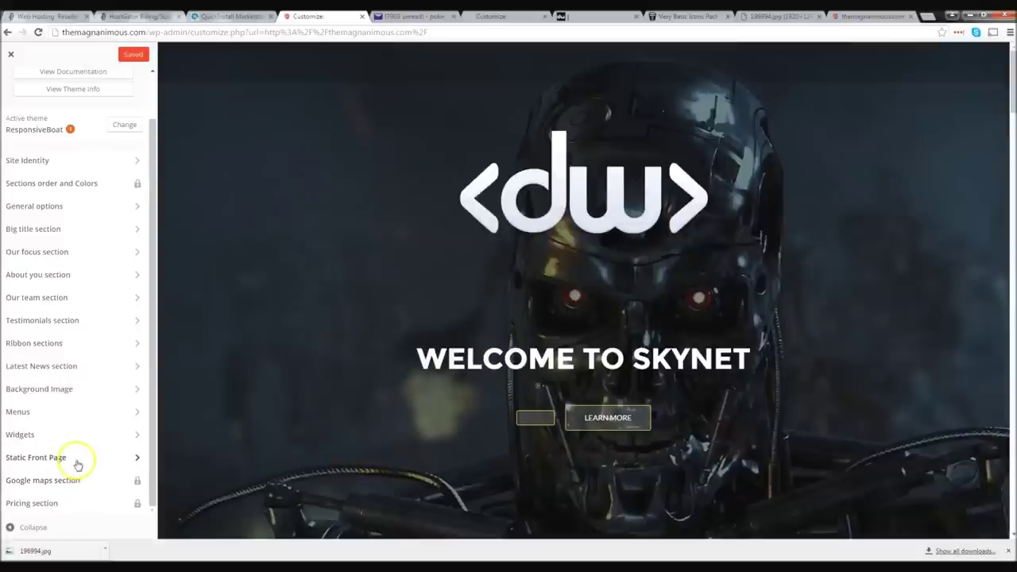
{"action": "left_click", "coordinate": [76, 461]}
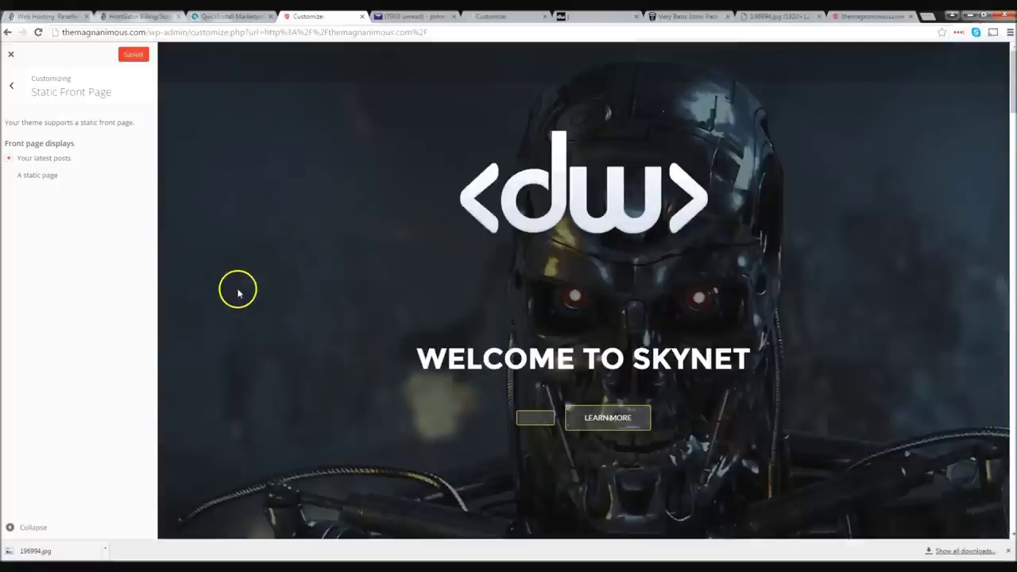
{"action": "scroll", "coordinate": [244, 288], "scroll_direction": "down", "scroll_amount": 2}
{"action": "left_click", "coordinate": [29, 183]}
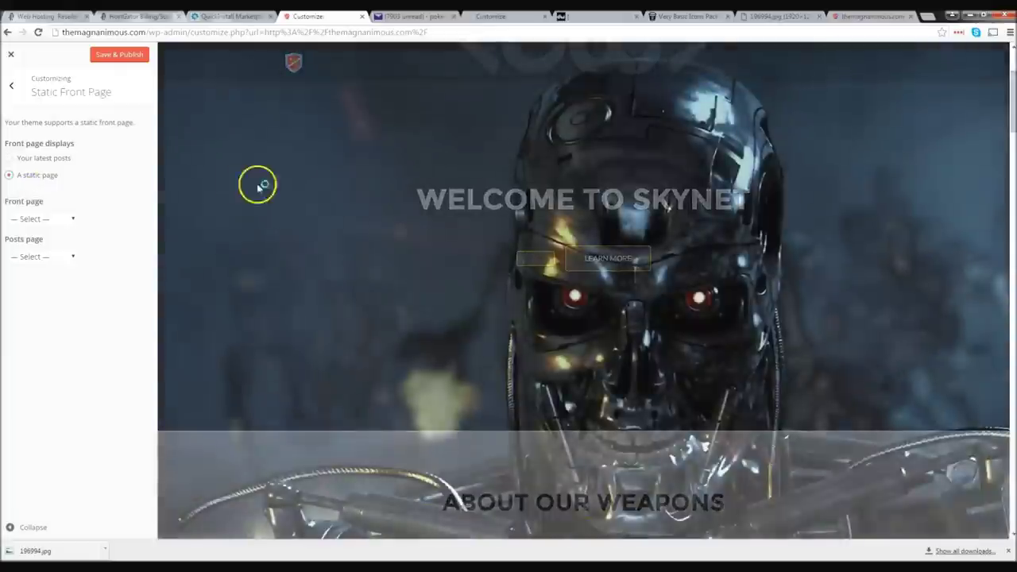
{"action": "scroll", "coordinate": [406, 295], "scroll_direction": "down", "scroll_amount": 2}
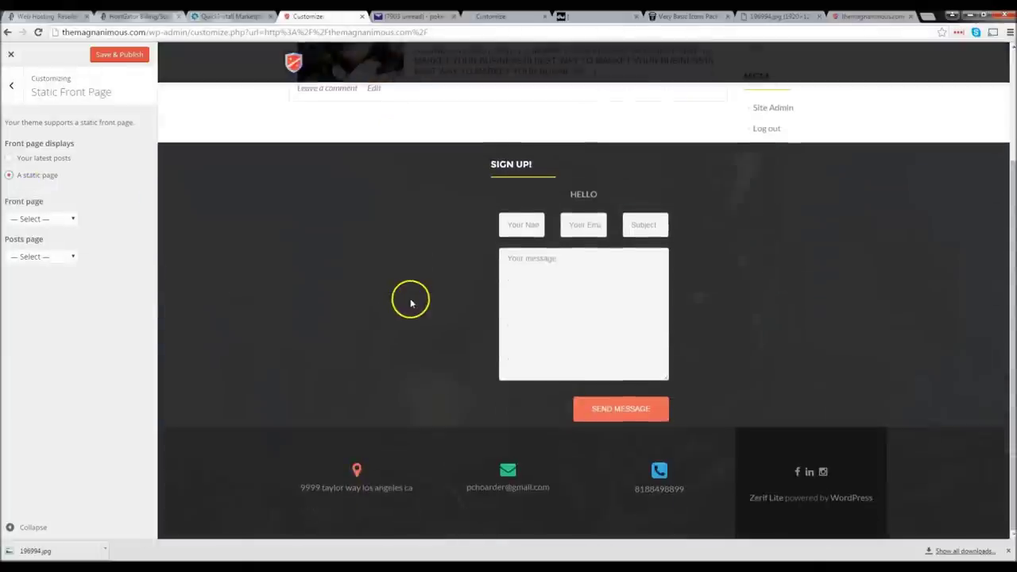
{"action": "scroll", "coordinate": [426, 339], "scroll_direction": "up", "scroll_amount": 2}
{"action": "scroll", "coordinate": [848, 298], "scroll_direction": "down", "scroll_amount": 2}
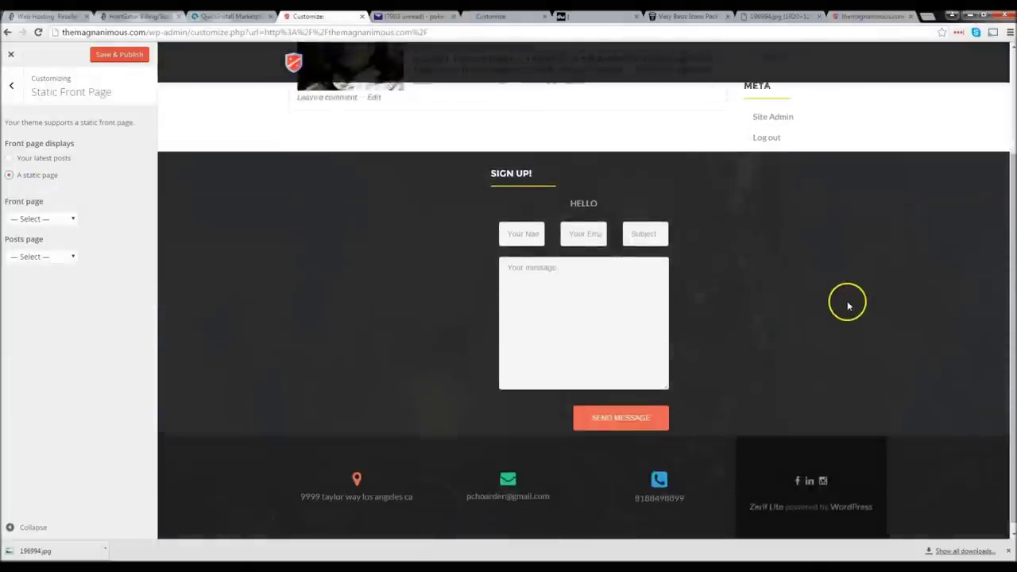
{"action": "scroll", "coordinate": [799, 295], "scroll_direction": "up", "scroll_amount": 2}
{"action": "left_click", "coordinate": [10, 160]}
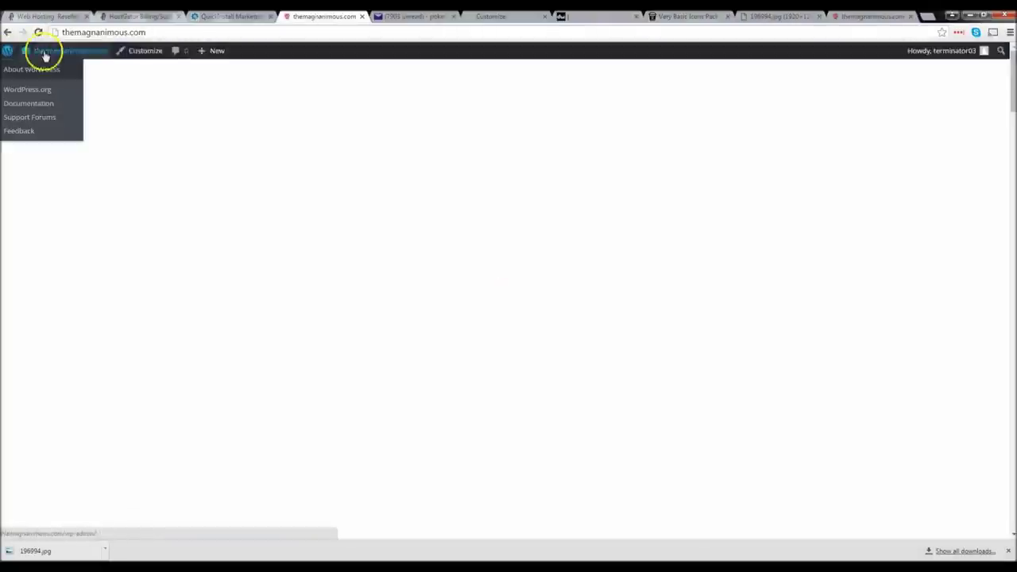
{"action": "mouse_move", "coordinate": [43, 50]}
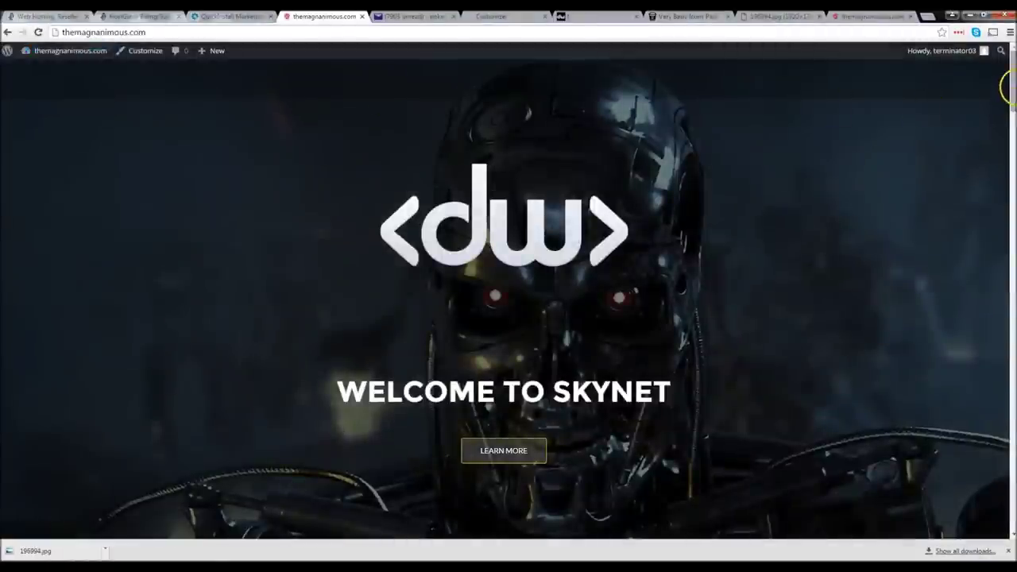
Scroll the live site to review both ribbons, then switch to the other site's Customizer.
{"action": "left_click_drag", "start_coordinate": [1014, 62], "coordinate": [1014, 189]}
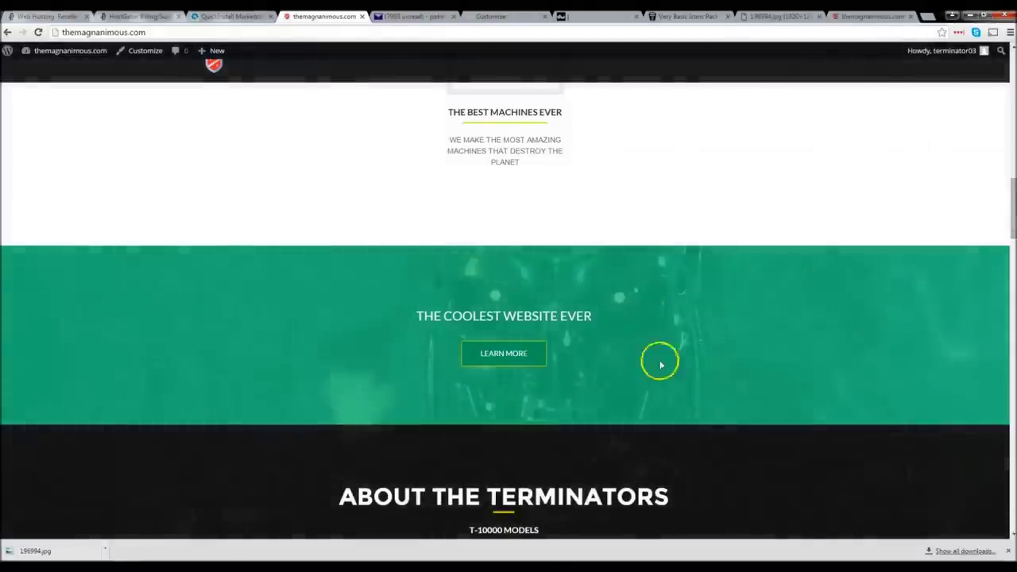
{"action": "left_click_drag", "start_coordinate": [1013, 234], "coordinate": [1014, 434]}
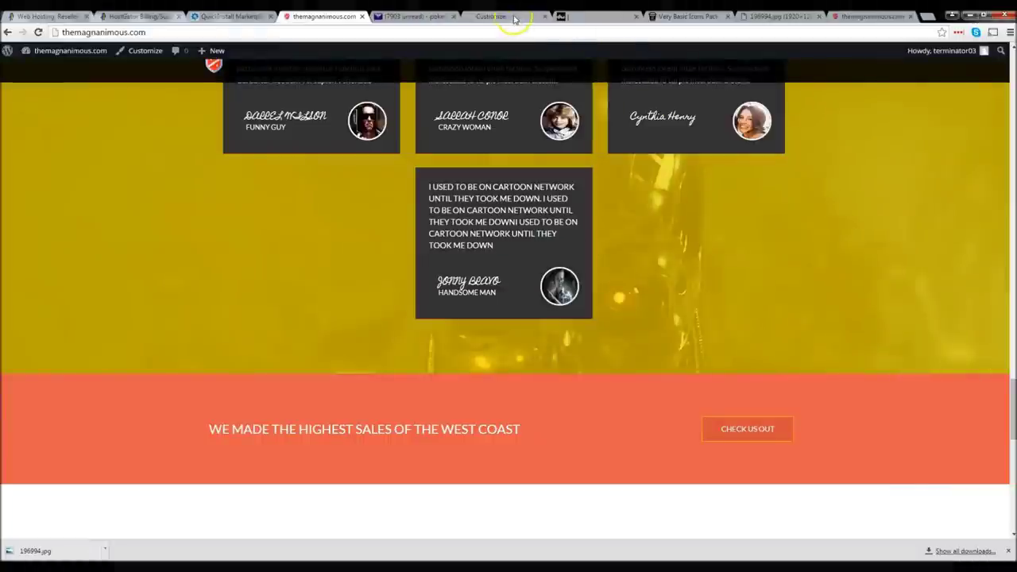
{"action": "left_click", "coordinate": [511, 16]}
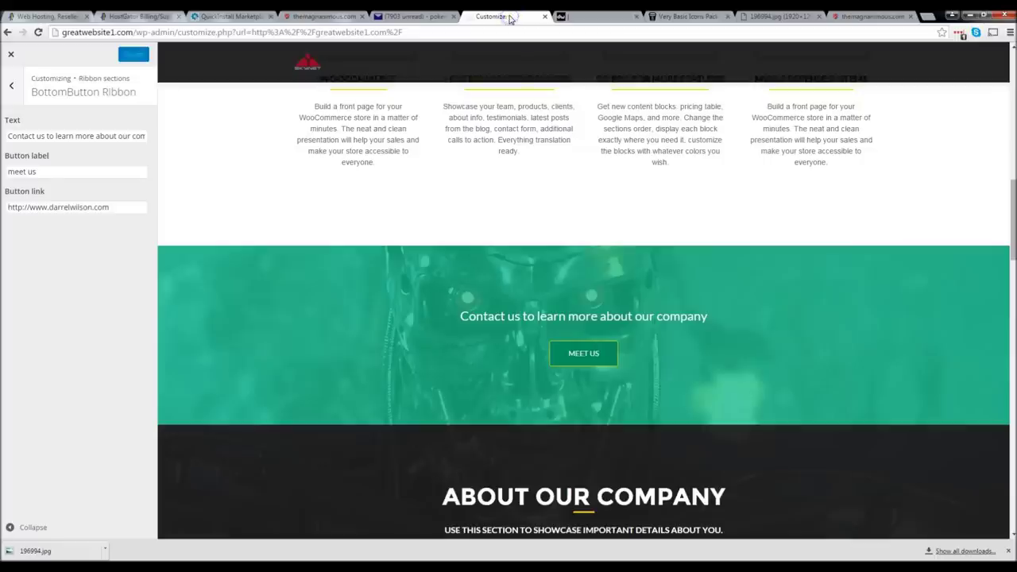
Scroll through the homepage of the author's reference website.
{"action": "left_click", "coordinate": [598, 17]}
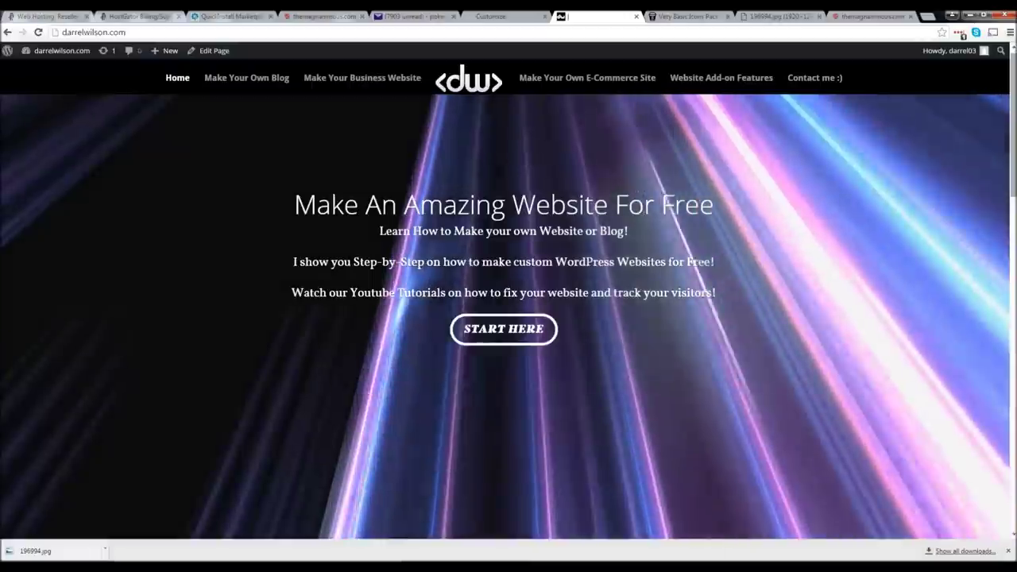
{"action": "scroll", "coordinate": [1008, 141], "scroll_direction": "down", "scroll_amount": 2}
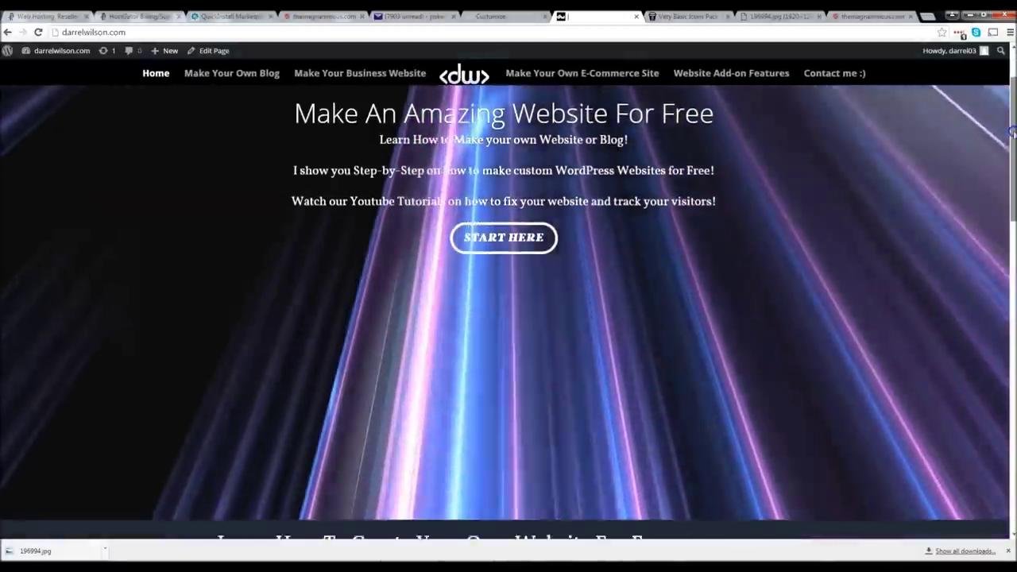
{"action": "left_click_drag", "start_coordinate": [1011, 133], "coordinate": [1012, 225]}
{"action": "scroll", "coordinate": [975, 276], "scroll_direction": "down", "scroll_amount": 1}
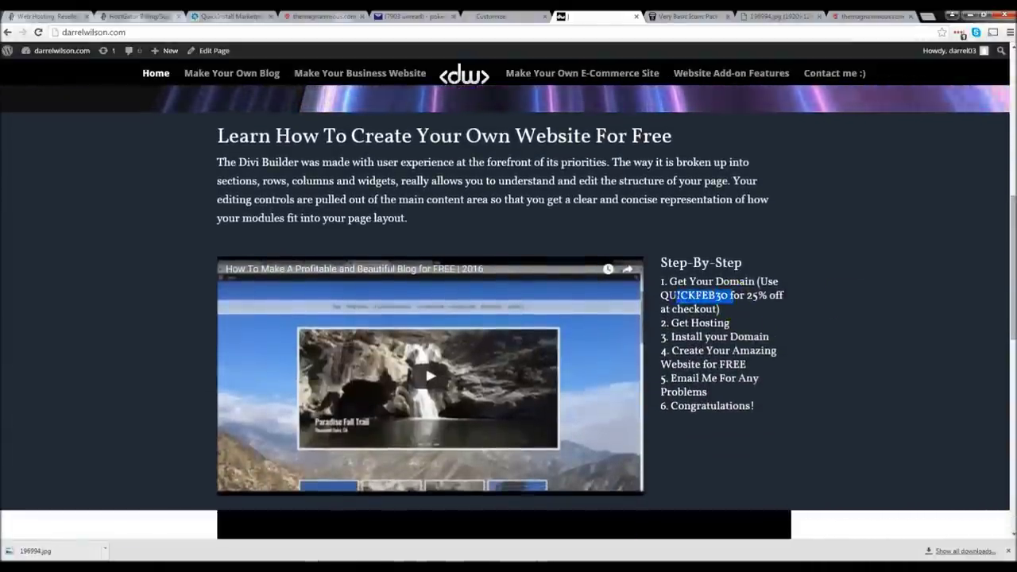
{"action": "left_click_drag", "start_coordinate": [1014, 270], "coordinate": [1014, 141]}
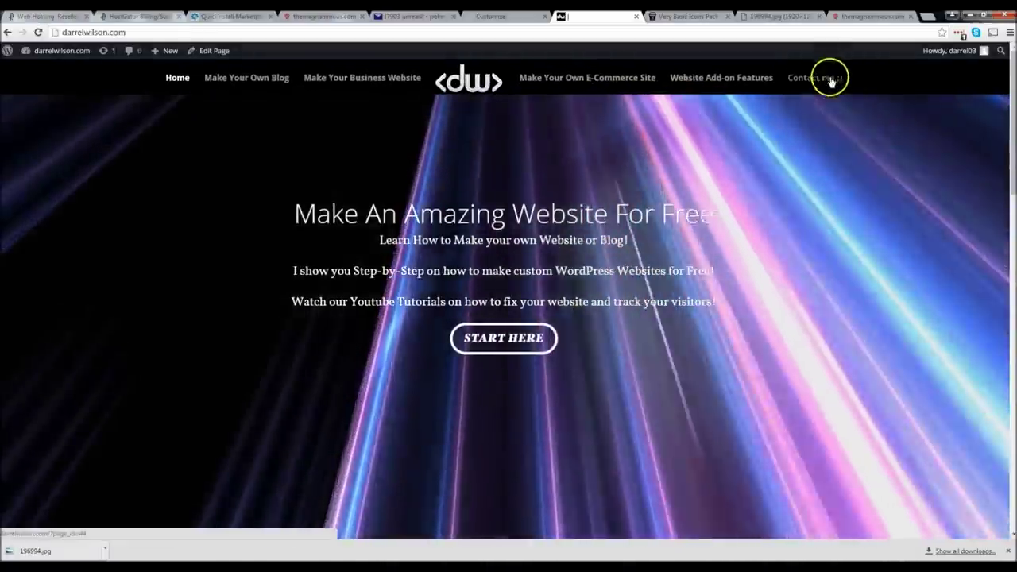
Visit the reference site's Contact page, then return to the top of themagnanimous.com's homepage.
{"action": "left_click", "coordinate": [826, 79]}
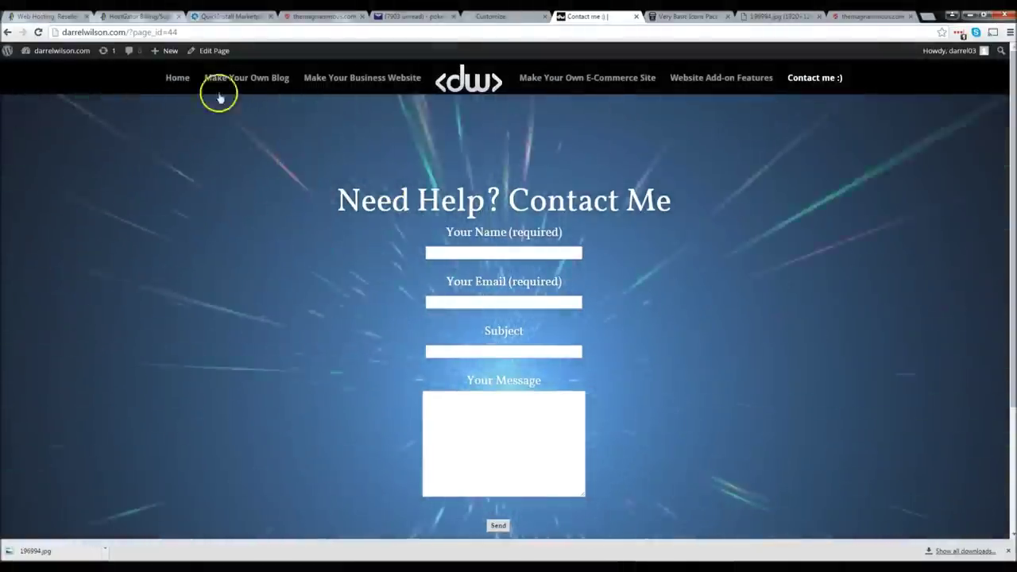
{"action": "left_click", "coordinate": [177, 79]}
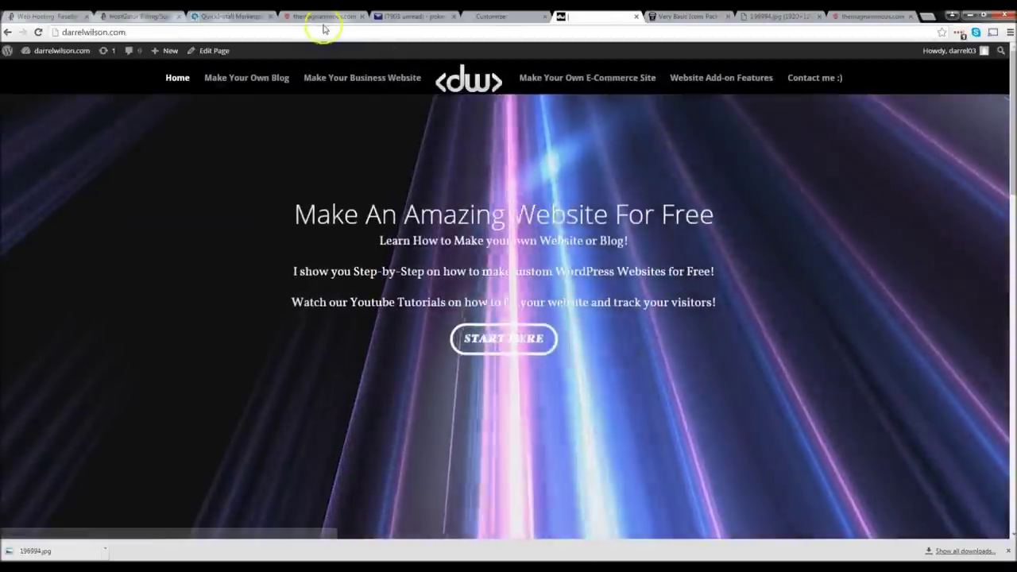
{"action": "left_click", "coordinate": [325, 16]}
{"action": "left_click_drag", "start_coordinate": [1013, 426], "coordinate": [1013, 83]}
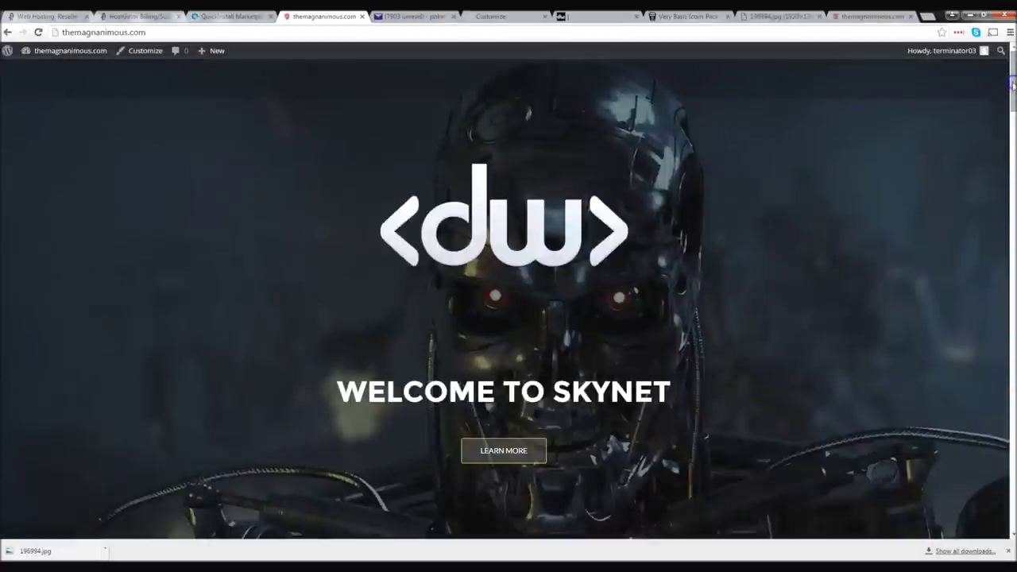